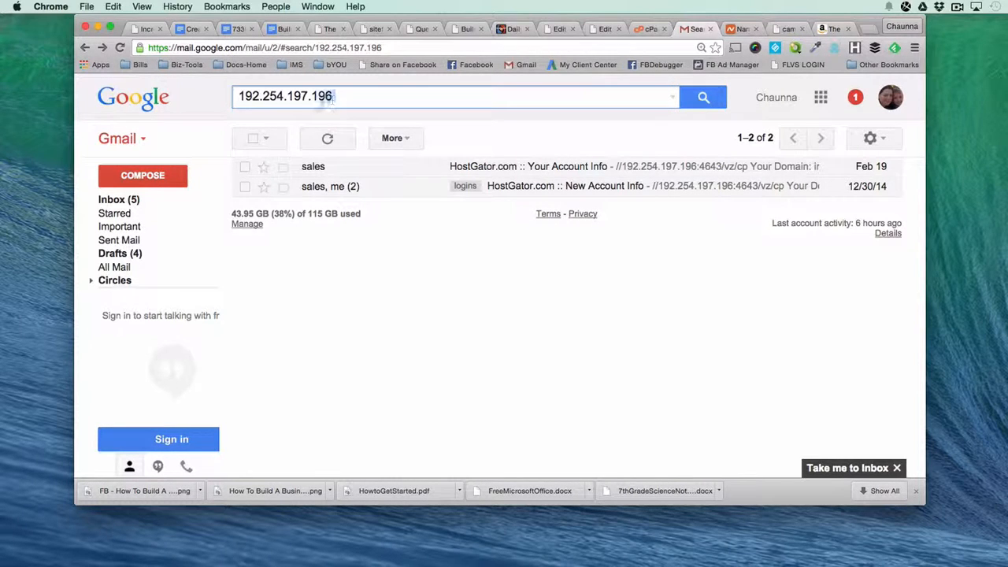
Highlight the server IP address 192.254.197.196 in the Gmail search and switch to Namecheap's Modify Domain page.
{"action": "left_click_drag", "start_coordinate": [335, 97], "coordinate": [228, 91]}
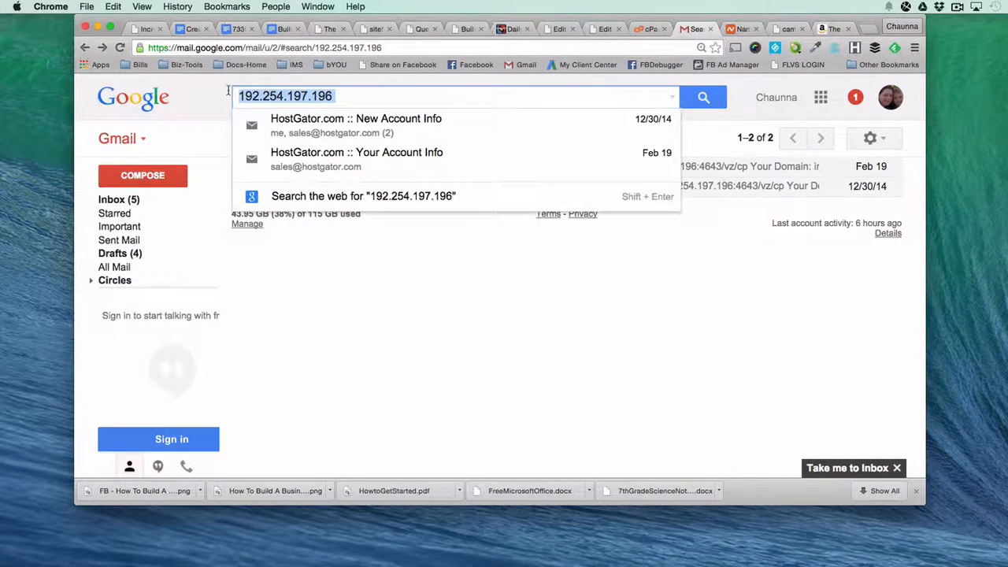
{"action": "left_click", "coordinate": [446, 401]}
{"action": "left_click", "coordinate": [738, 30]}
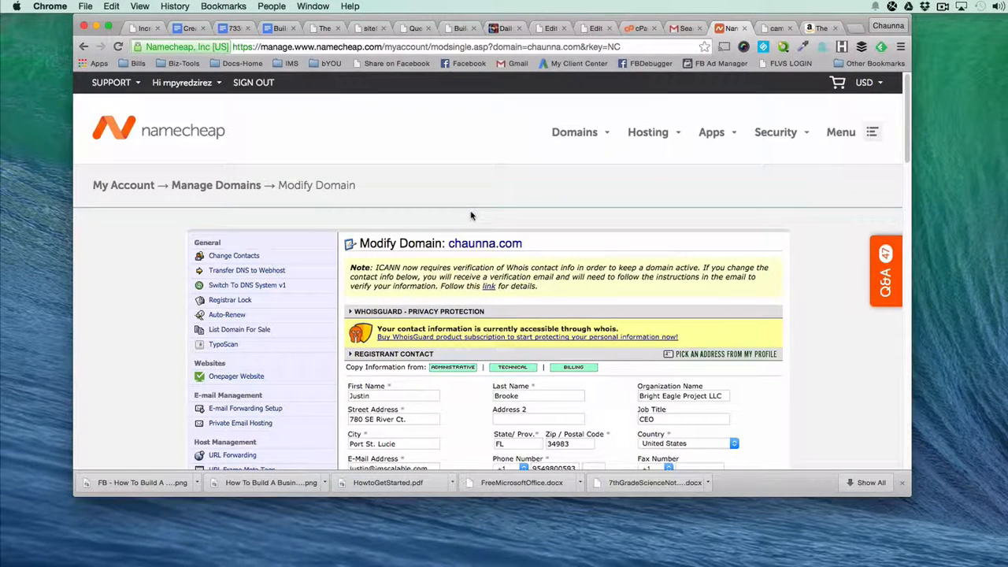
{"action": "left_click", "coordinate": [872, 136]}
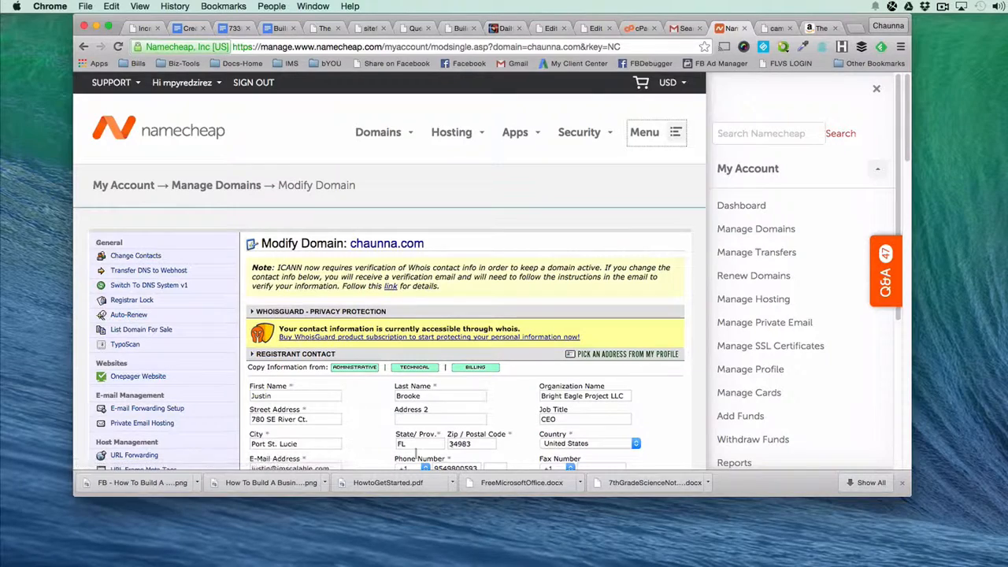
{"action": "left_click", "coordinate": [875, 88]}
{"action": "mouse_move", "coordinate": [874, 87]}
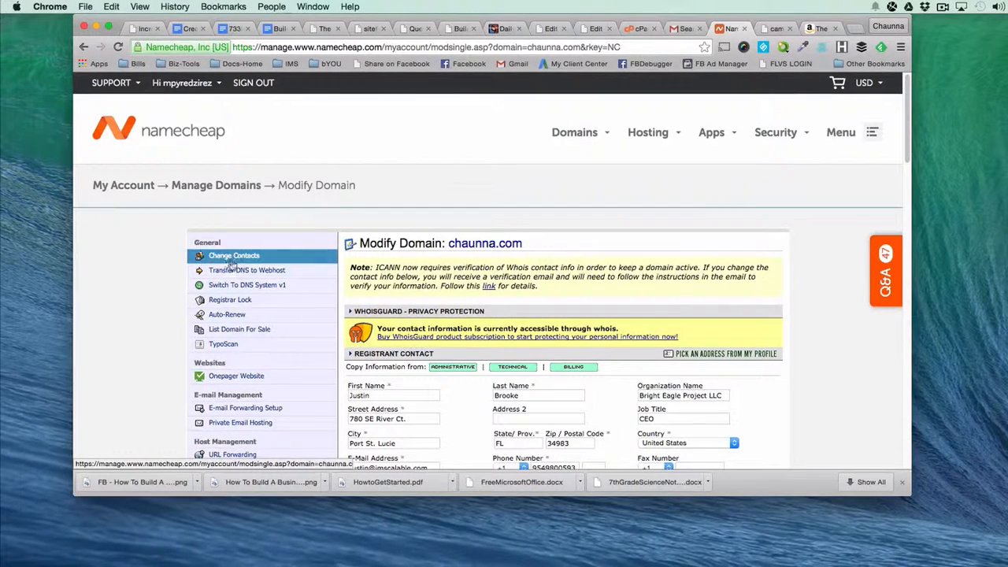
Open the domain's host records in Namecheap and review the IP addresses, the sub-domain settings and the mail settings.
{"action": "scroll", "coordinate": [245, 420], "scroll_direction": "down", "scroll_amount": 2}
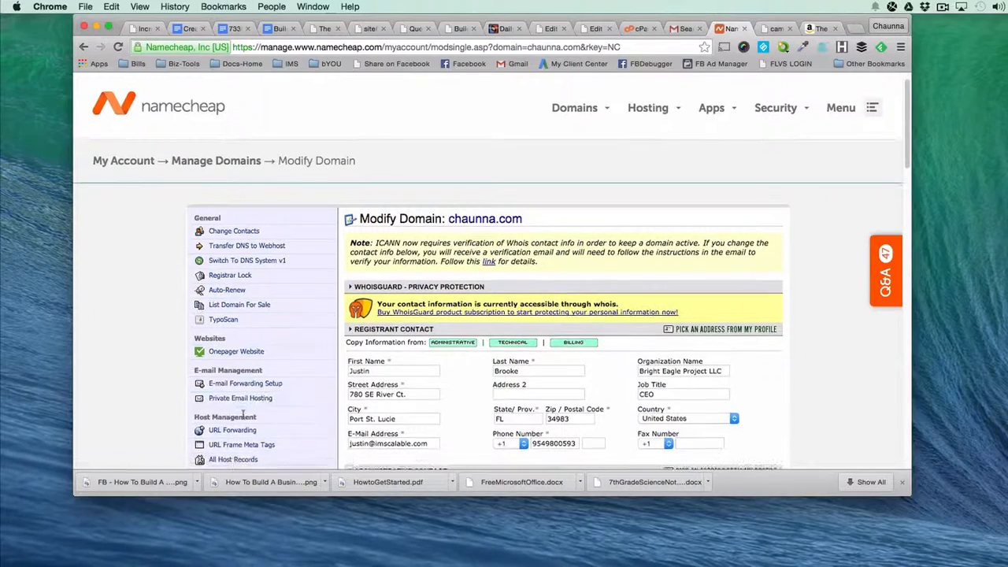
{"action": "left_click", "coordinate": [232, 455]}
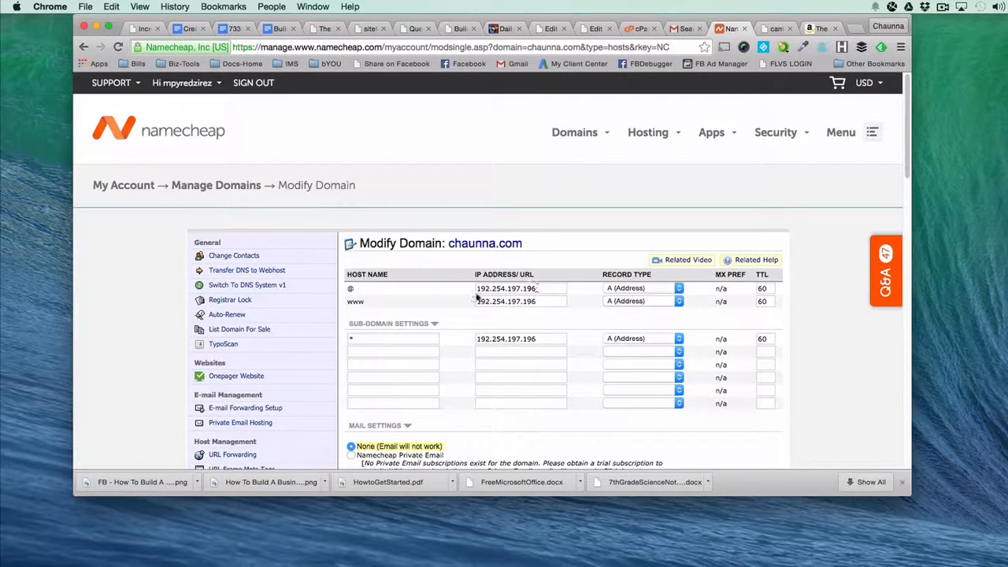
{"action": "left_click", "coordinate": [358, 337]}
{"action": "scroll", "coordinate": [811, 390], "scroll_direction": "down", "scroll_amount": 5}
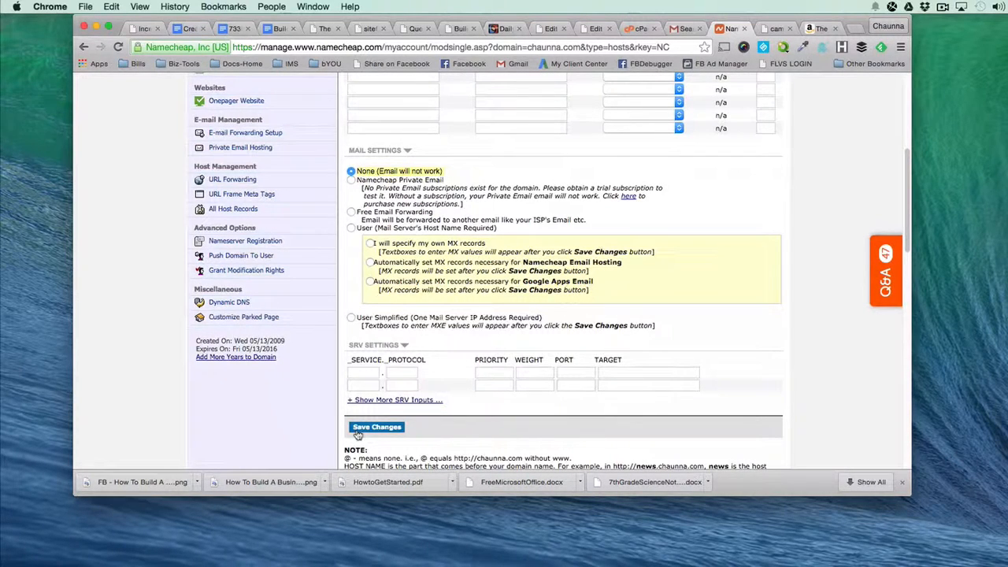
Switch to the site's cPanel and open QuickInstall from the Software and Services section.
{"action": "left_click", "coordinate": [679, 30]}
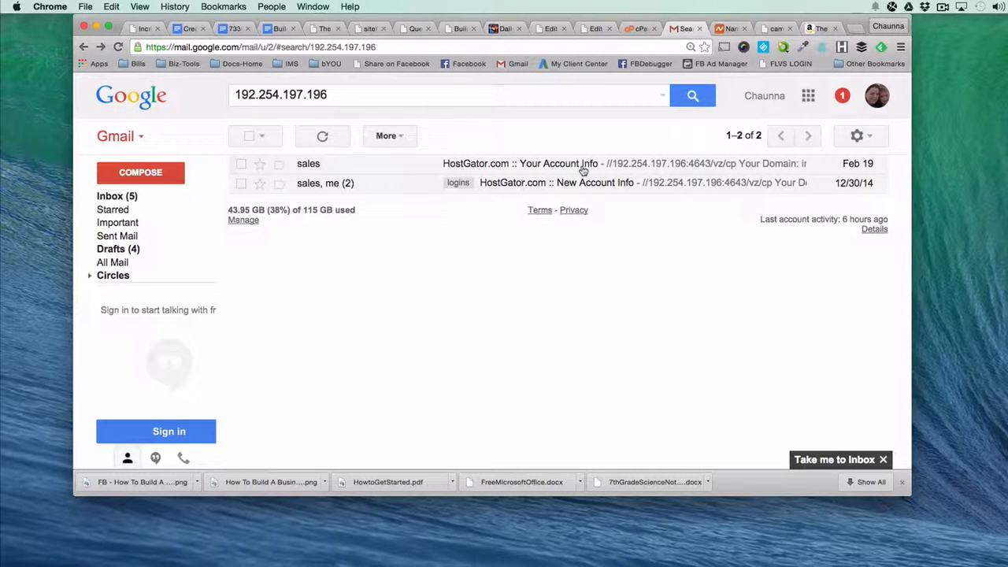
{"action": "left_click", "coordinate": [635, 29]}
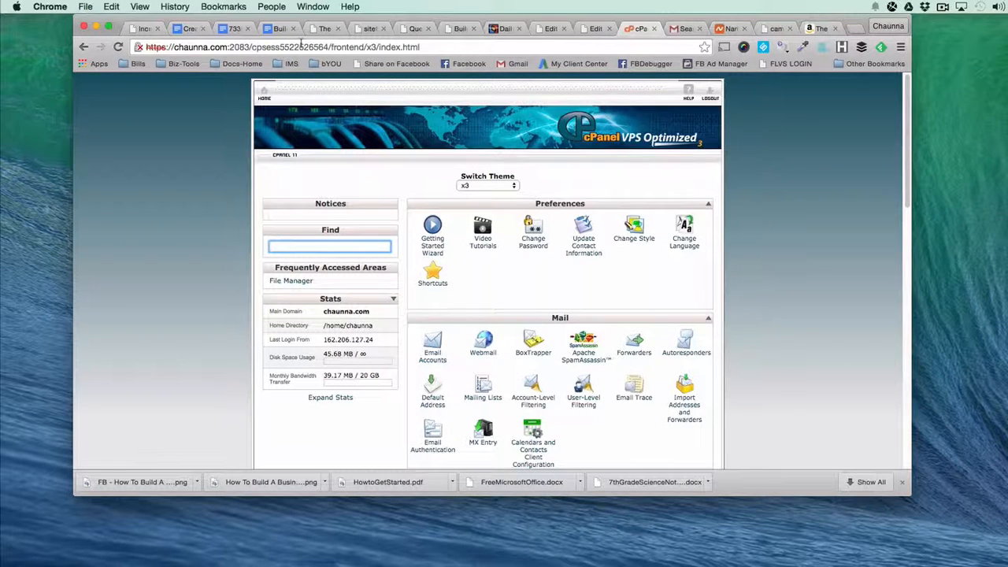
{"action": "scroll", "coordinate": [480, 241], "scroll_direction": "down", "scroll_amount": 1}
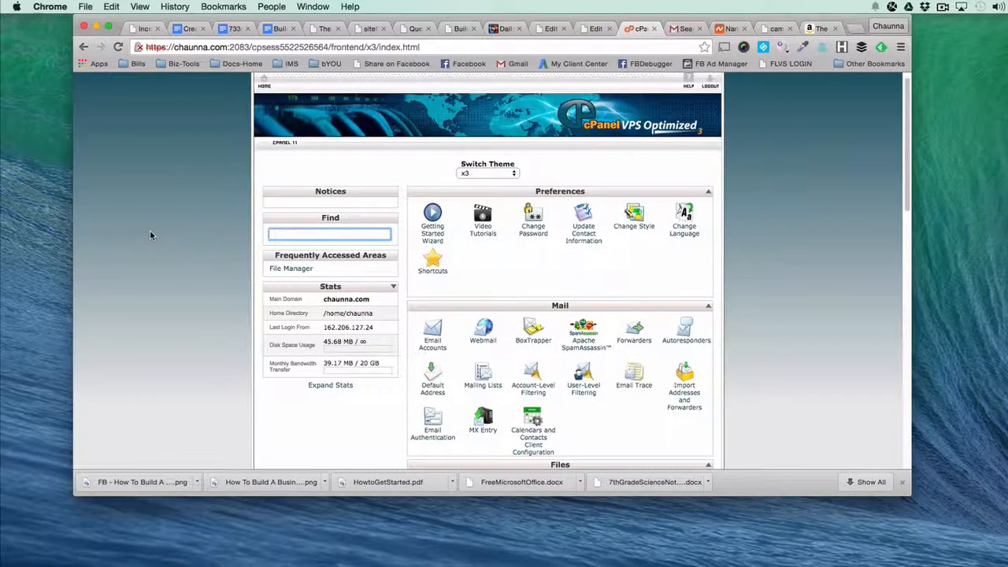
{"action": "scroll", "coordinate": [508, 344], "scroll_direction": "down", "scroll_amount": 5}
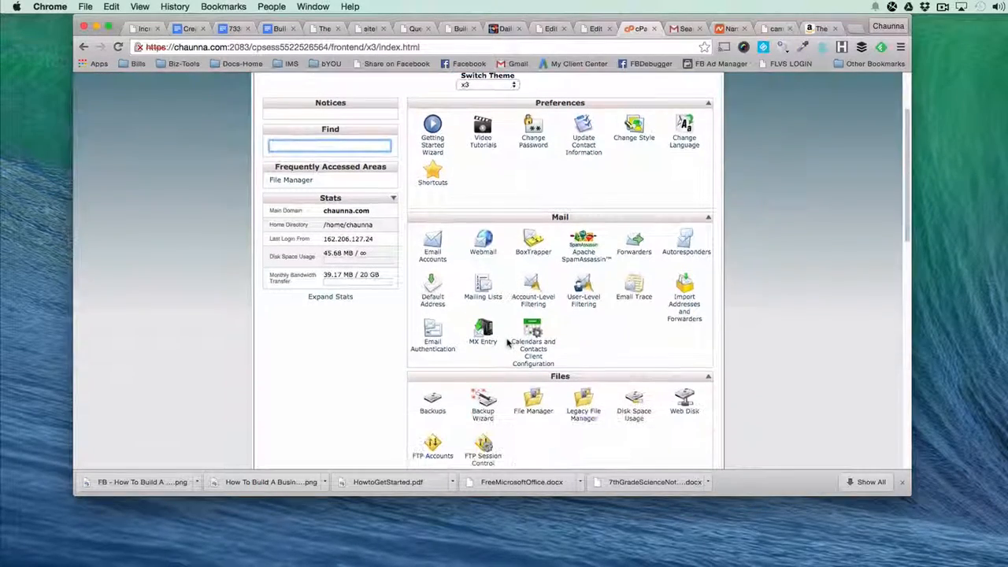
{"action": "scroll", "coordinate": [520, 421], "scroll_direction": "down", "scroll_amount": 10}
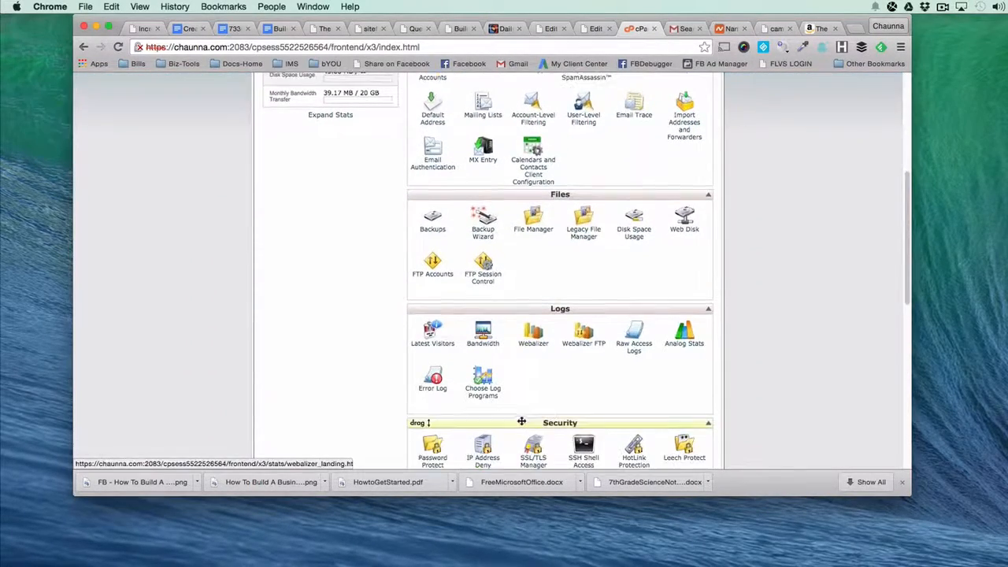
{"action": "scroll", "coordinate": [518, 416], "scroll_direction": "down", "scroll_amount": 12}
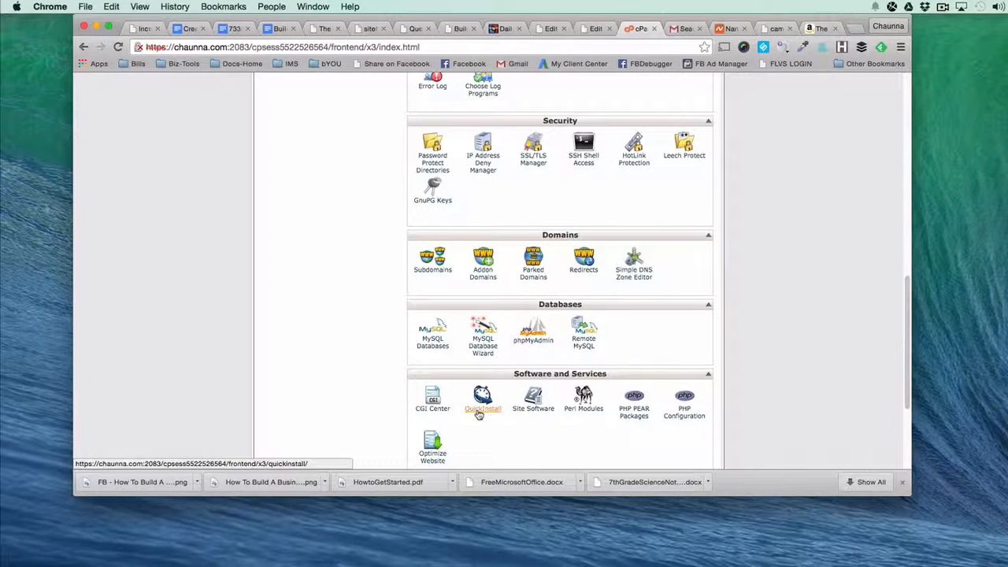
{"action": "left_click", "coordinate": [480, 408]}
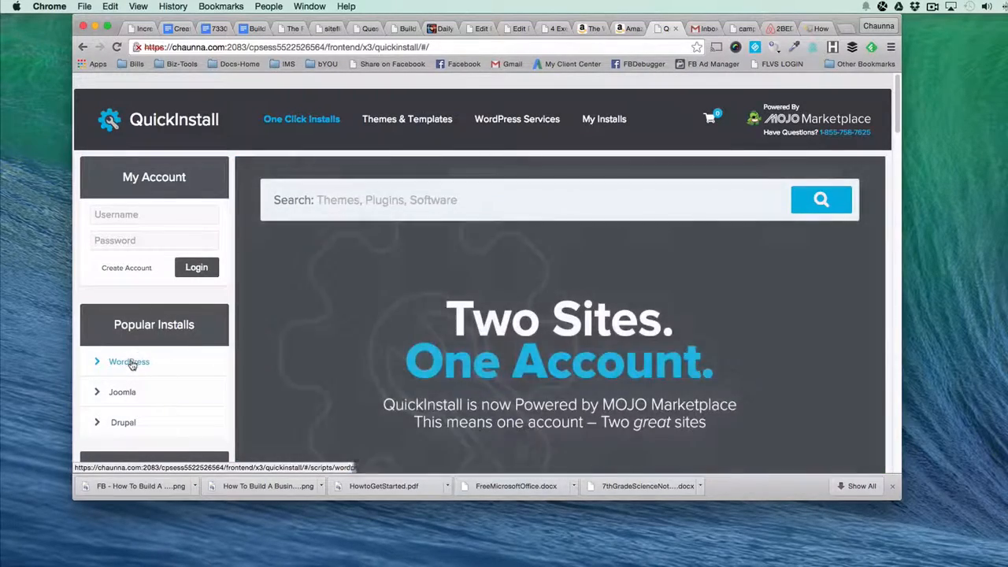
Choose WordPress among the popular installs and open the installation form of its free option.
{"action": "left_click", "coordinate": [131, 362]}
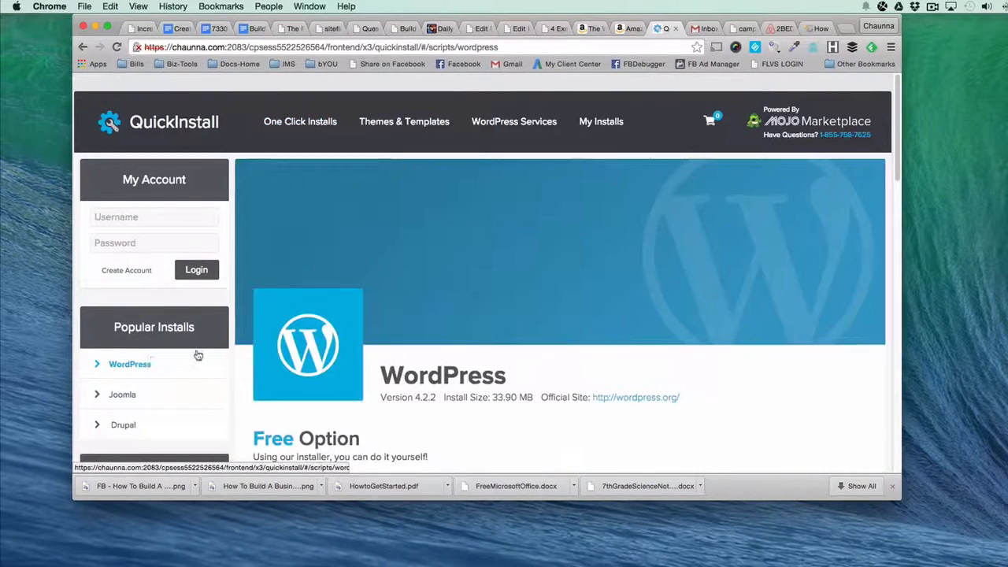
{"action": "scroll", "coordinate": [421, 346], "scroll_direction": "down", "scroll_amount": 3}
{"action": "scroll", "coordinate": [421, 364], "scroll_direction": "down", "scroll_amount": 2}
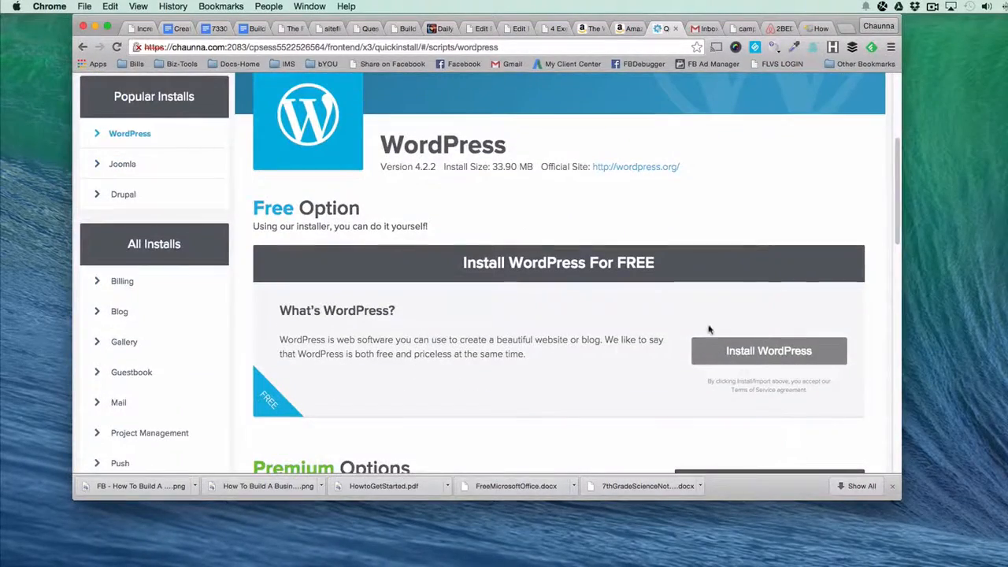
{"action": "left_click", "coordinate": [753, 347]}
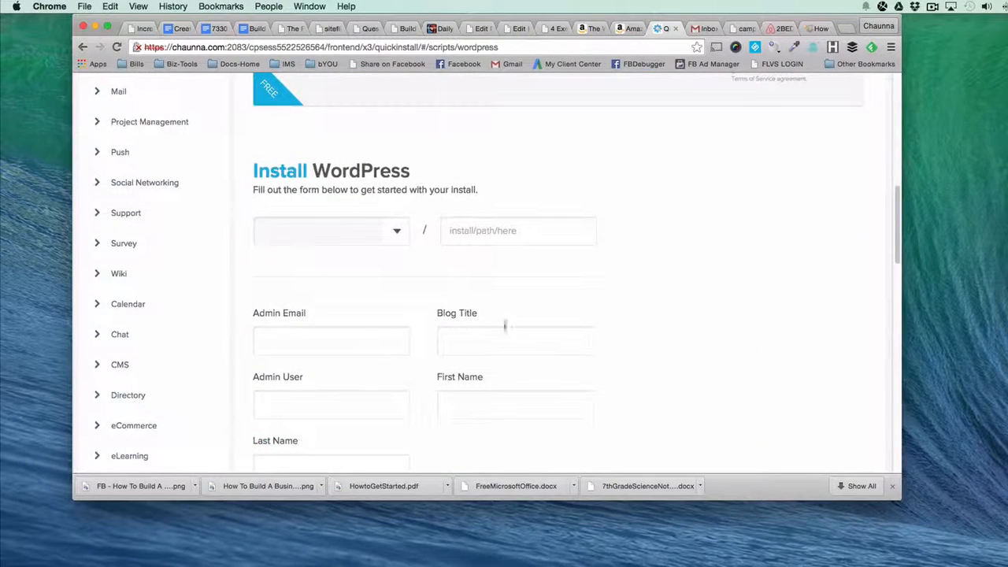
Choose the site's domain as the install location and fill in the admin email from the saved autofill entries.
{"action": "left_click", "coordinate": [401, 231]}
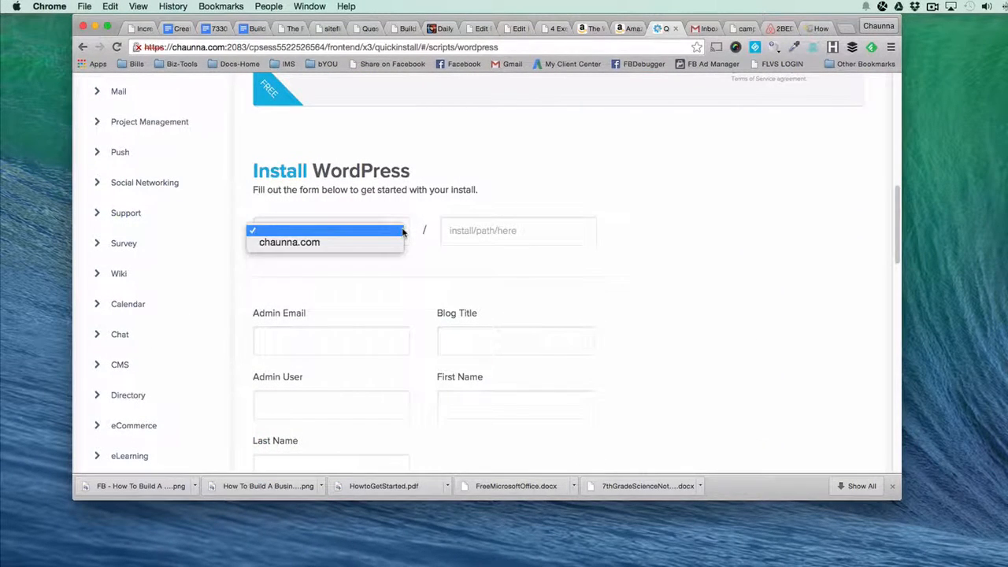
{"action": "left_click", "coordinate": [413, 242]}
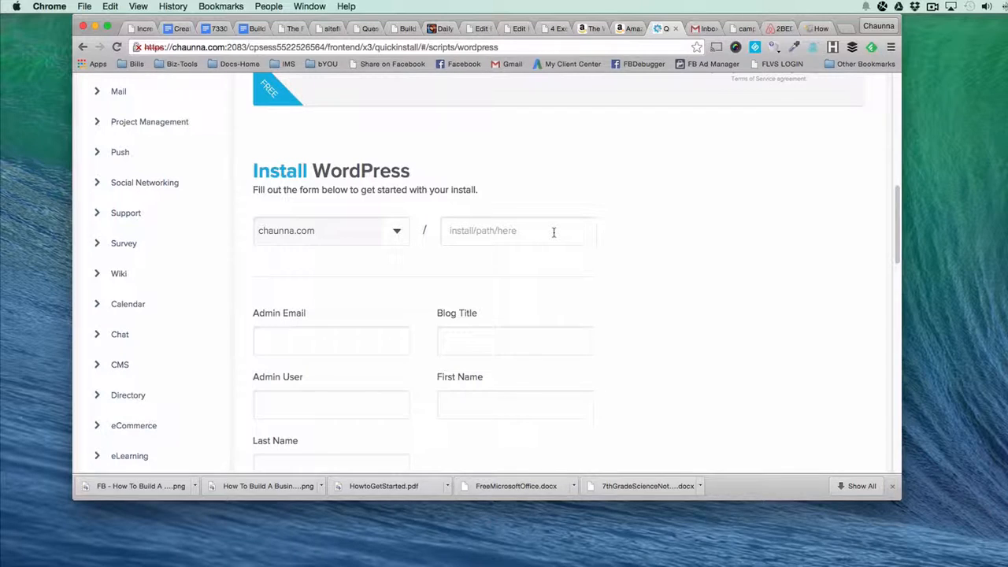
{"action": "left_click", "coordinate": [329, 340]}
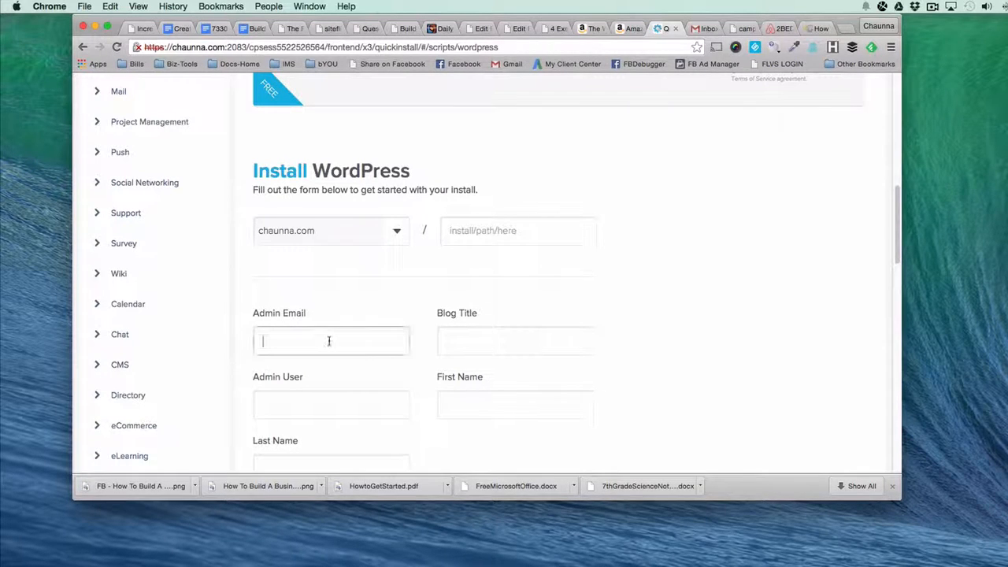
{"action": "type", "text": "chaun"}
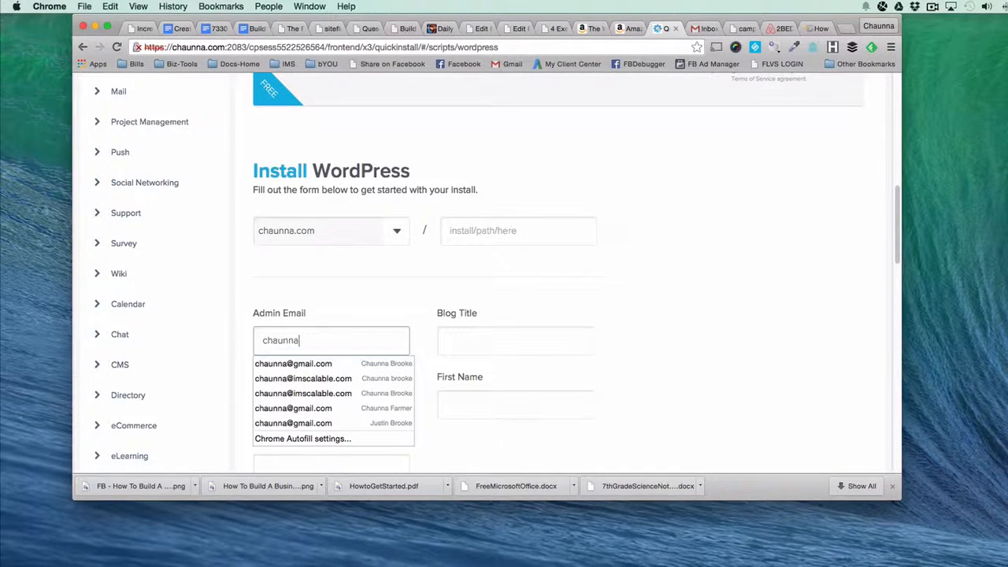
{"action": "type", "text": "na"}
{"action": "left_click", "coordinate": [302, 378]}
Enter a blog title made of the owner's first name in the possessive followed by "DIY Craft Projects".
{"action": "left_click", "coordinate": [447, 340]}
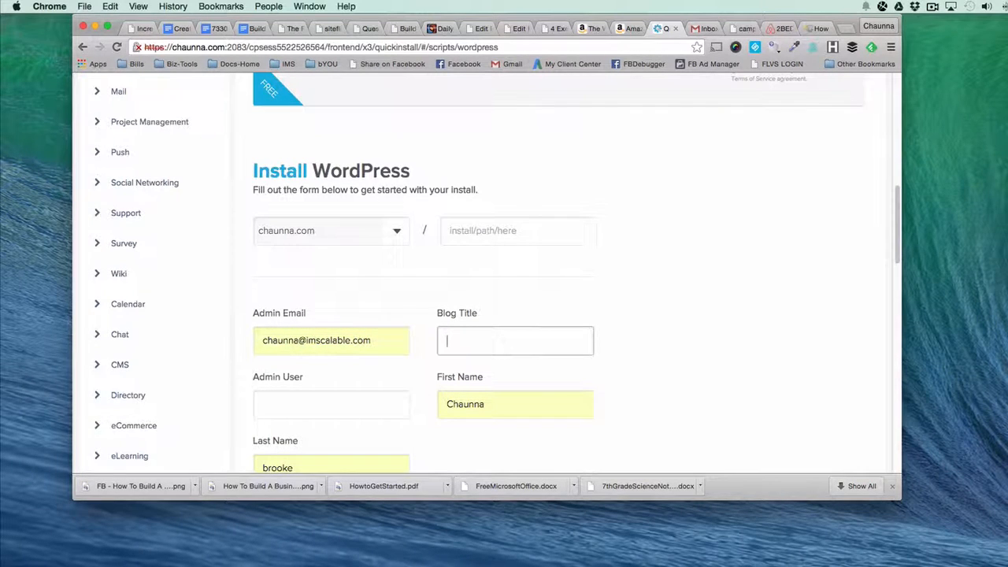
{"action": "type", "text": "DIY Craft Projec"}
{"action": "type", "text": "ts"}
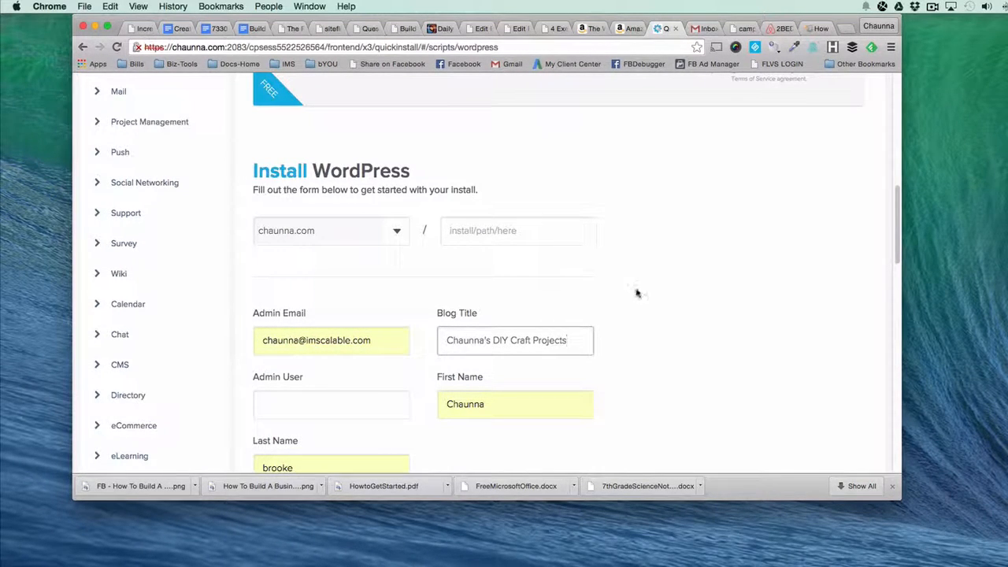
Enter the owner's first name in lowercase as the admin user and start the WordPress installation.
{"action": "scroll", "coordinate": [637, 292], "scroll_direction": "down", "scroll_amount": 2}
{"action": "scroll", "coordinate": [639, 292], "scroll_direction": "down", "scroll_amount": 3}
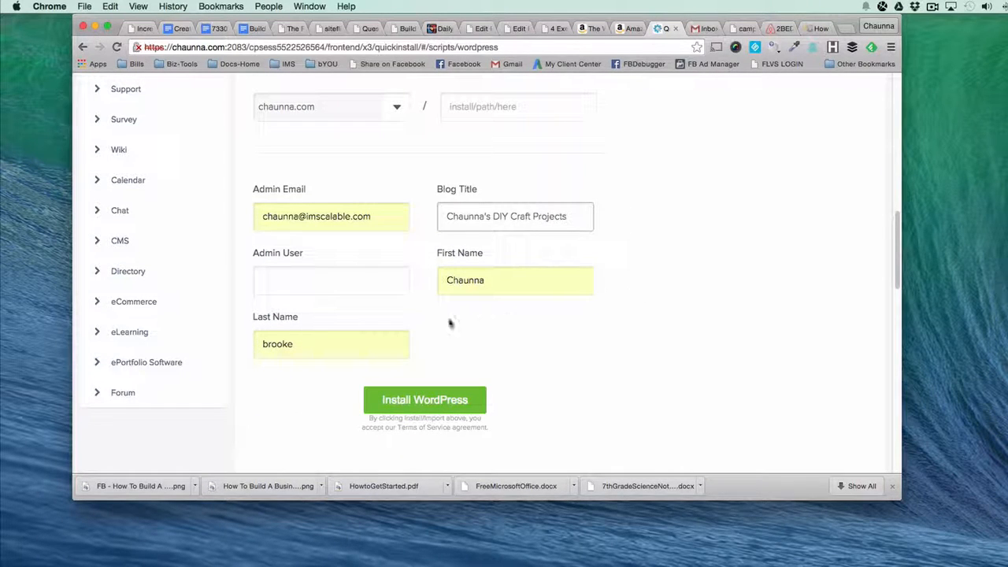
{"action": "left_click", "coordinate": [360, 290]}
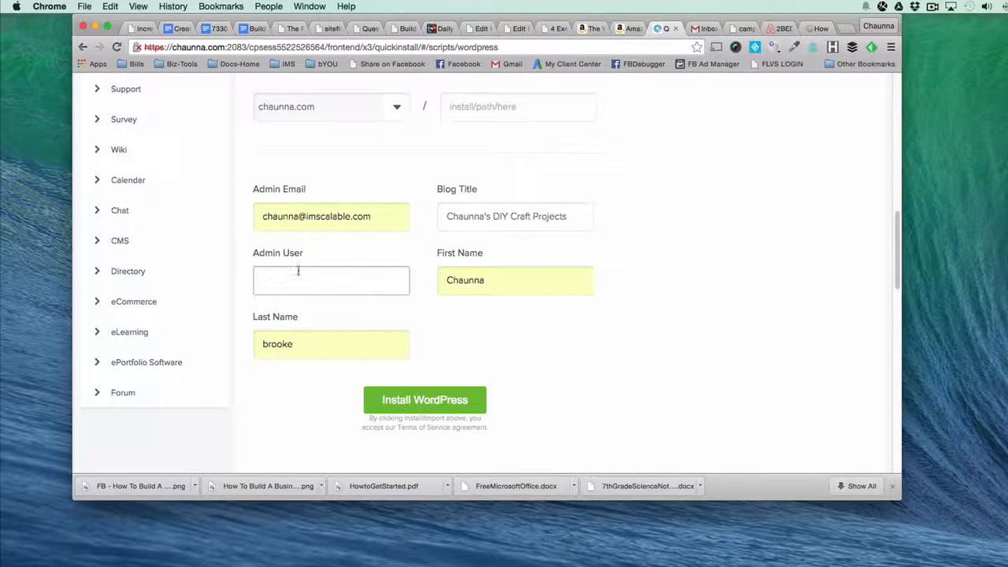
{"action": "type", "text": "chaunna"}
{"action": "scroll", "coordinate": [380, 375], "scroll_direction": "down", "scroll_amount": 2}
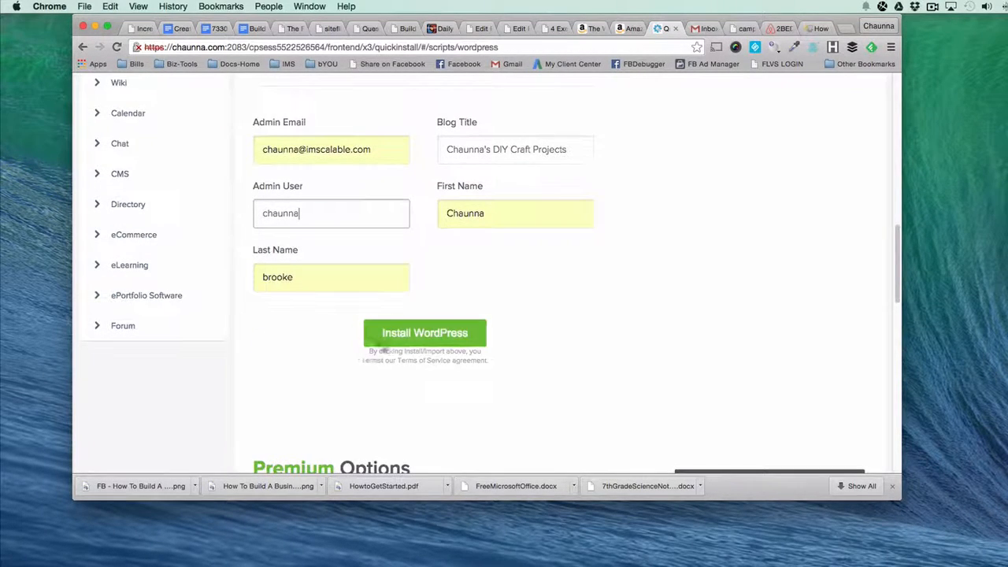
{"action": "left_click", "coordinate": [374, 337]}
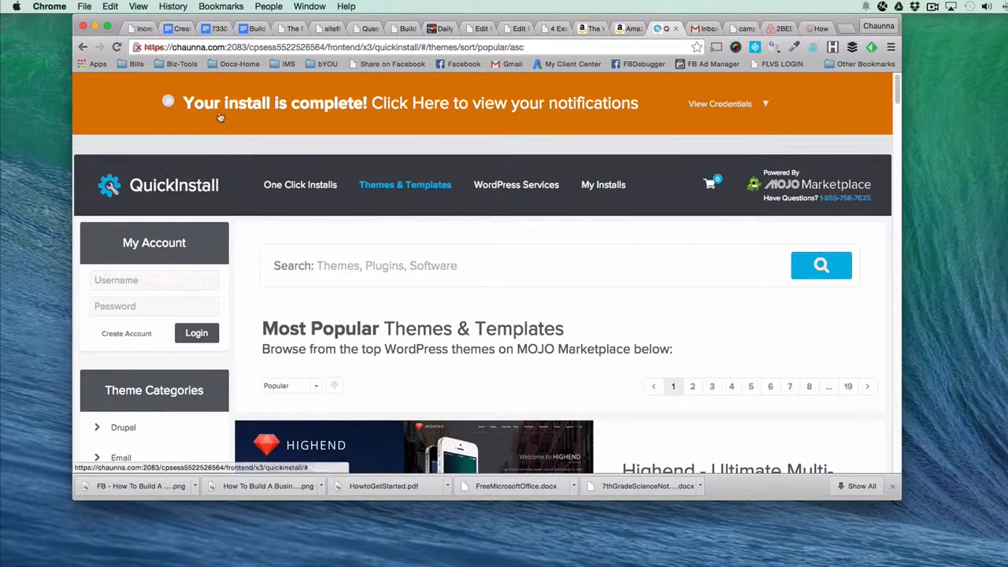
Show the new install's credentials and highlight the admin area address, username and password.
{"action": "left_click", "coordinate": [553, 104]}
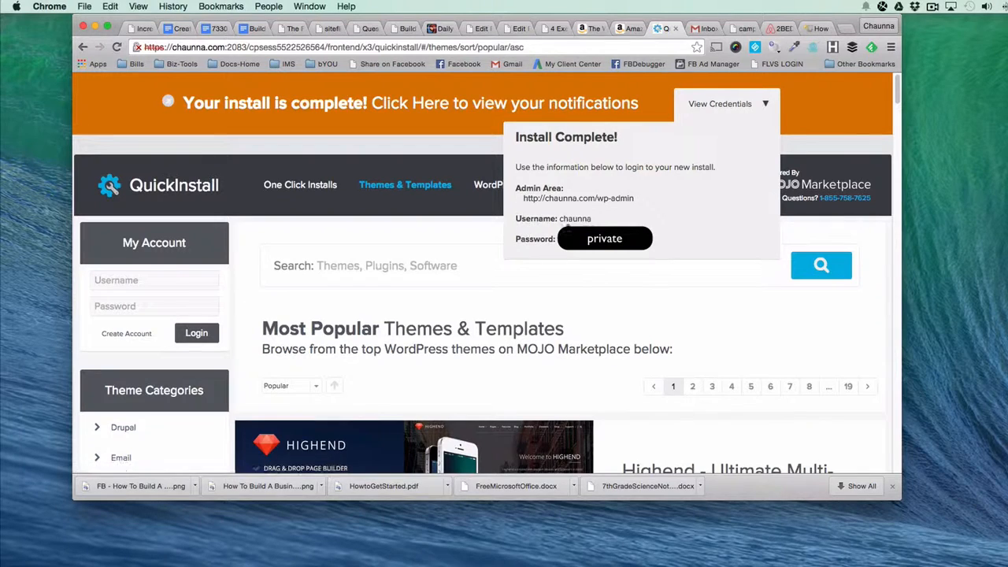
{"action": "left_click_drag", "start_coordinate": [513, 189], "coordinate": [619, 252]}
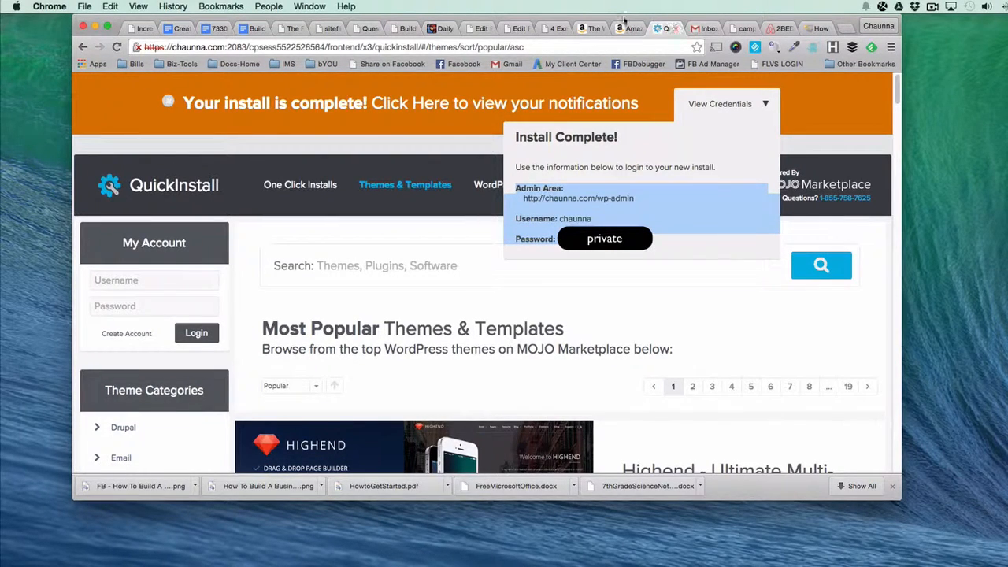
Switch to the Gmail inbox, open the WordPress install email and read its access instructions and theme suggestions.
{"action": "left_click", "coordinate": [700, 28]}
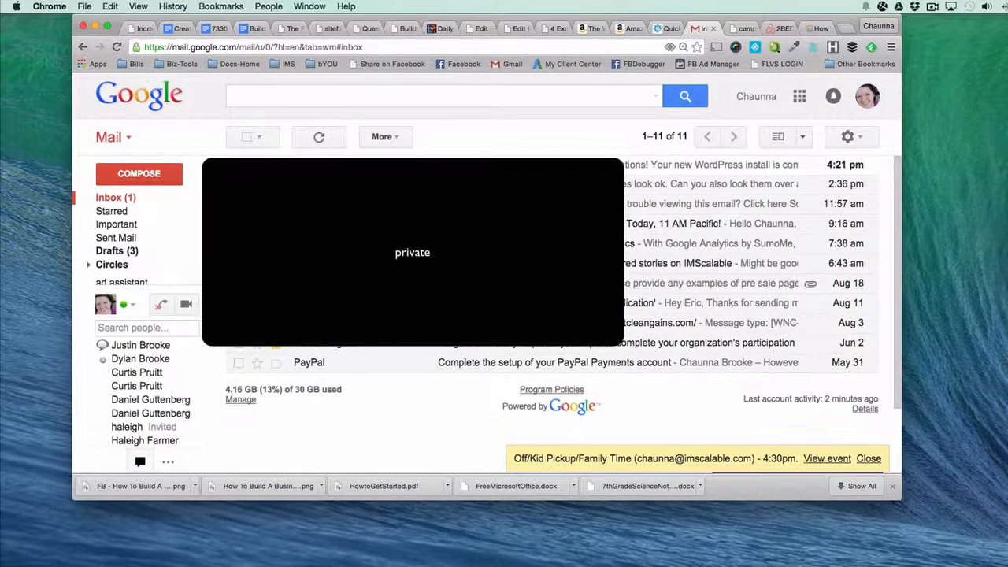
{"action": "left_click", "coordinate": [513, 166]}
{"action": "scroll", "coordinate": [410, 273], "scroll_direction": "down", "scroll_amount": 3}
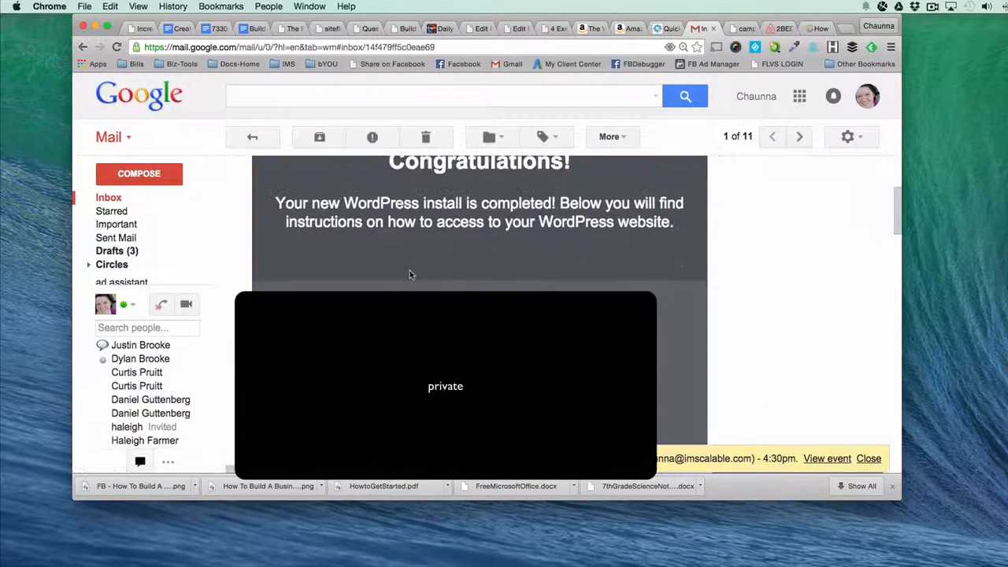
{"action": "scroll", "coordinate": [327, 309], "scroll_direction": "down", "scroll_amount": 5}
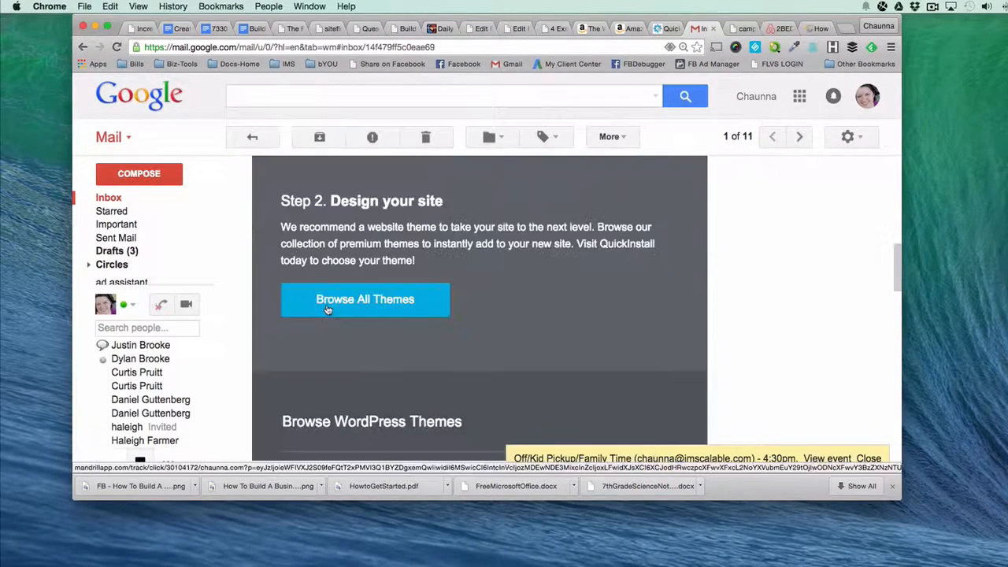
{"action": "scroll", "coordinate": [338, 303], "scroll_direction": "down", "scroll_amount": 1}
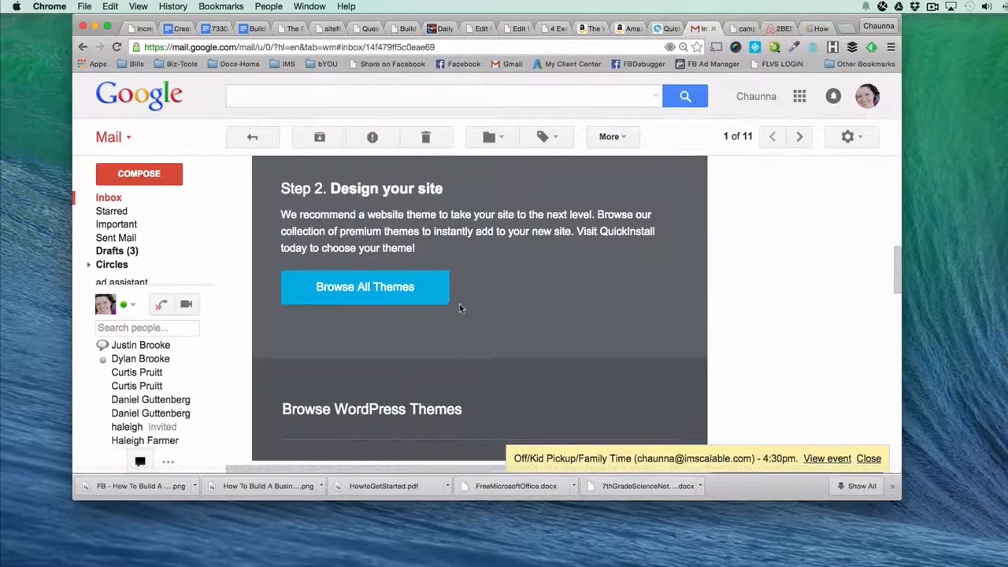
{"action": "scroll", "coordinate": [460, 308], "scroll_direction": "down", "scroll_amount": 2}
{"action": "scroll", "coordinate": [460, 307], "scroll_direction": "down", "scroll_amount": 6}
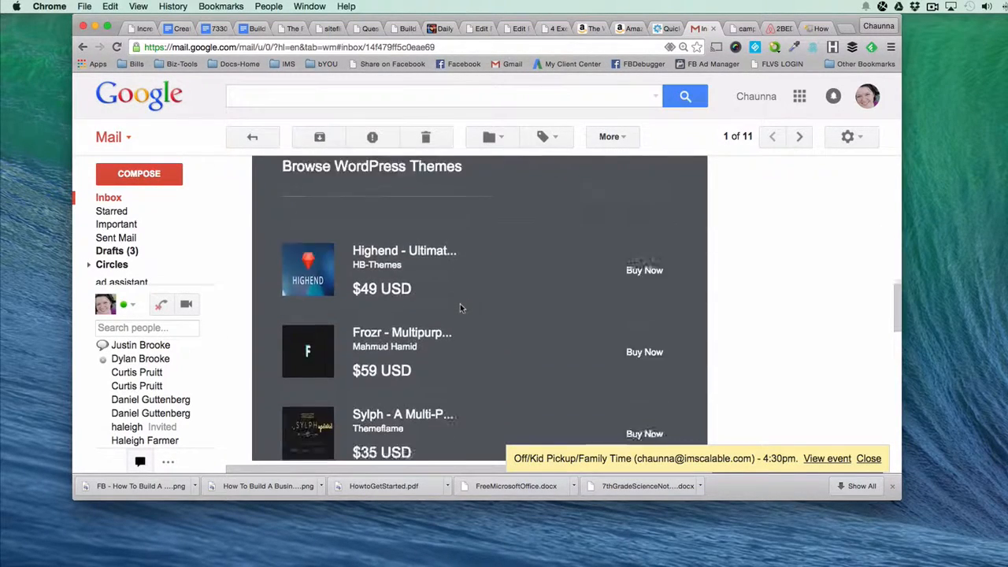
{"action": "scroll", "coordinate": [429, 339], "scroll_direction": "down", "scroll_amount": 8}
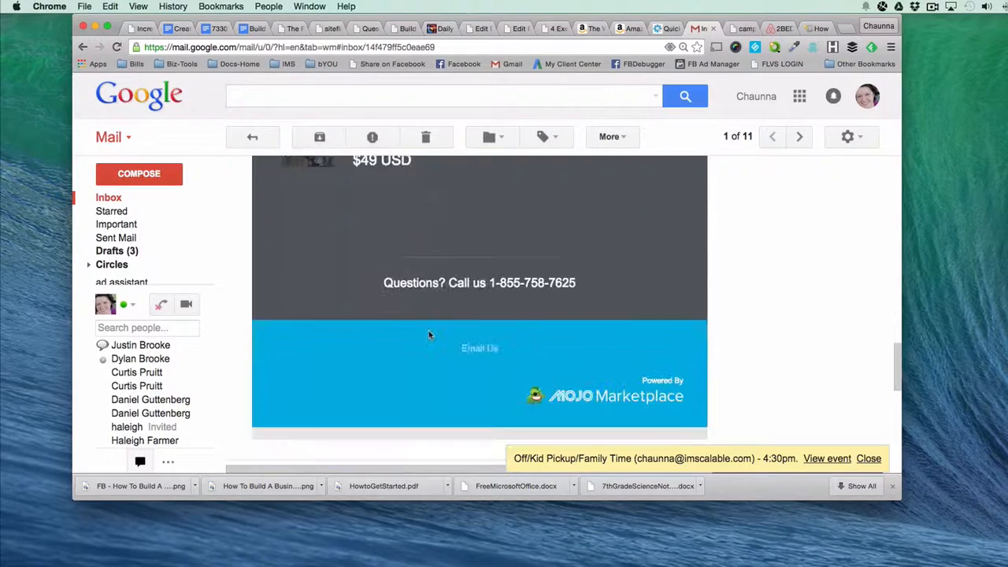
Look over the Posts and Pages options in the new site's WordPress admin area.
{"action": "scroll", "coordinate": [429, 339], "scroll_direction": "up", "scroll_amount": 15}
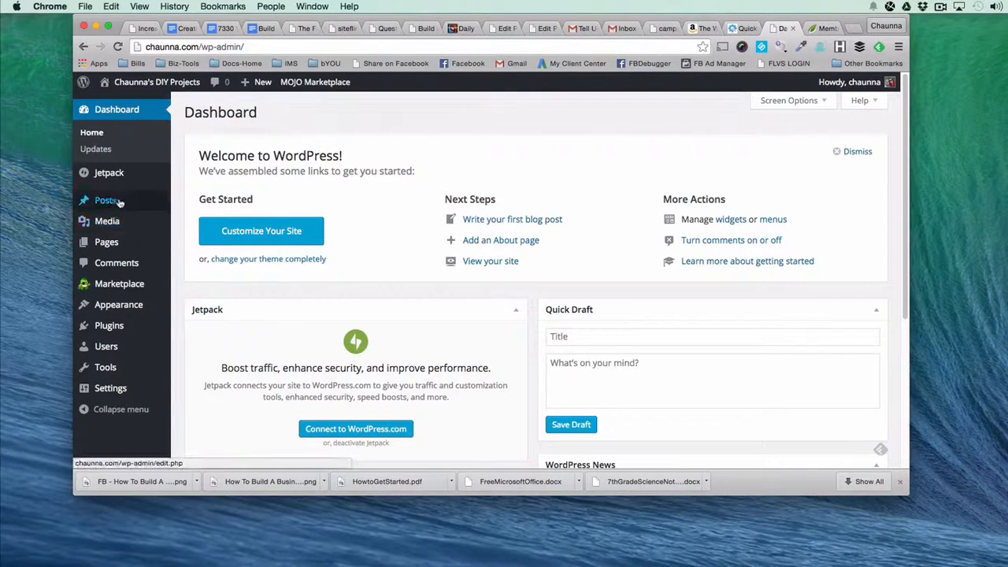
{"action": "mouse_move", "coordinate": [110, 200]}
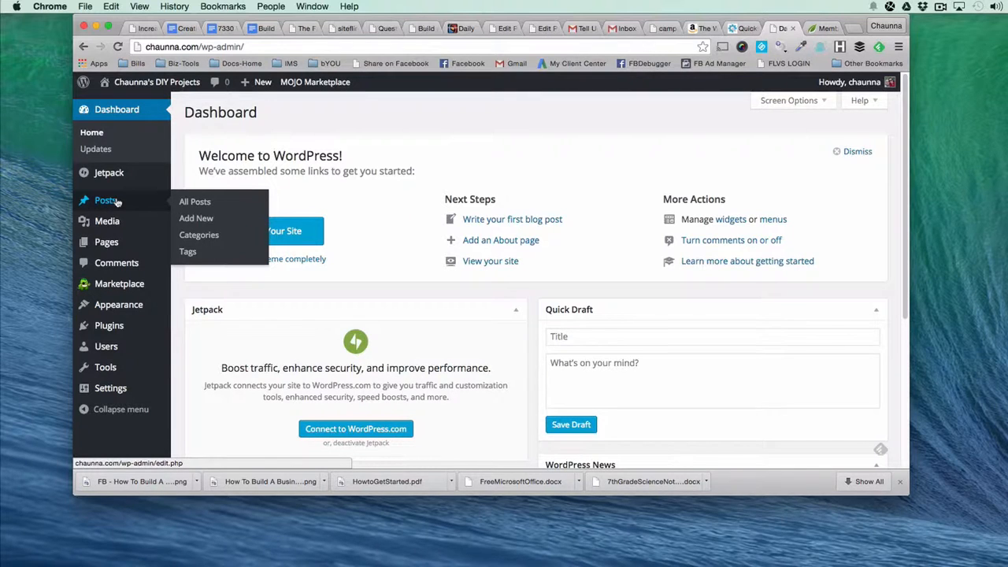
{"action": "mouse_move", "coordinate": [112, 250]}
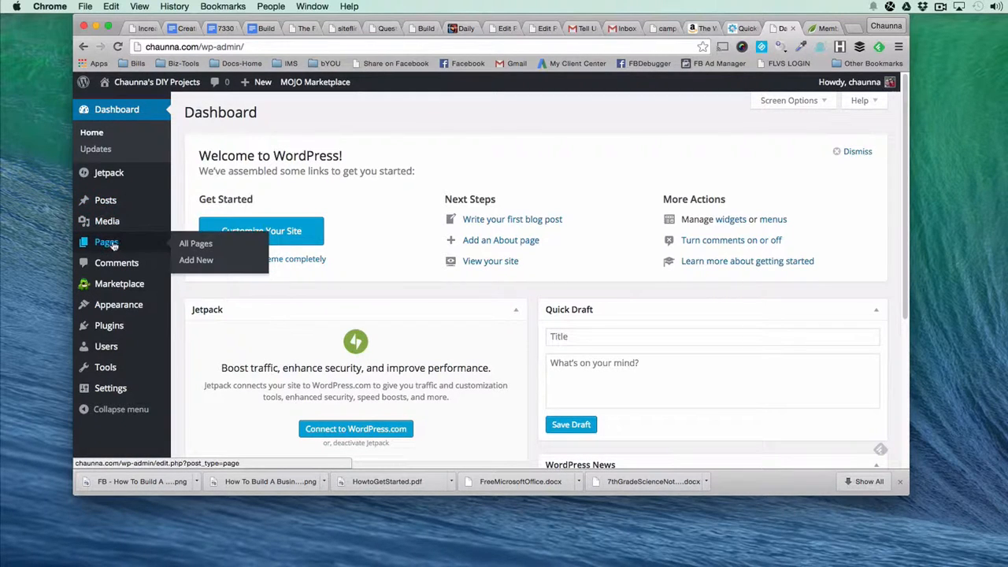
Open happilyunemployed.com in a new tab and look at its Office Tour blog post and Start Here page as examples.
{"action": "left_click", "coordinate": [854, 30]}
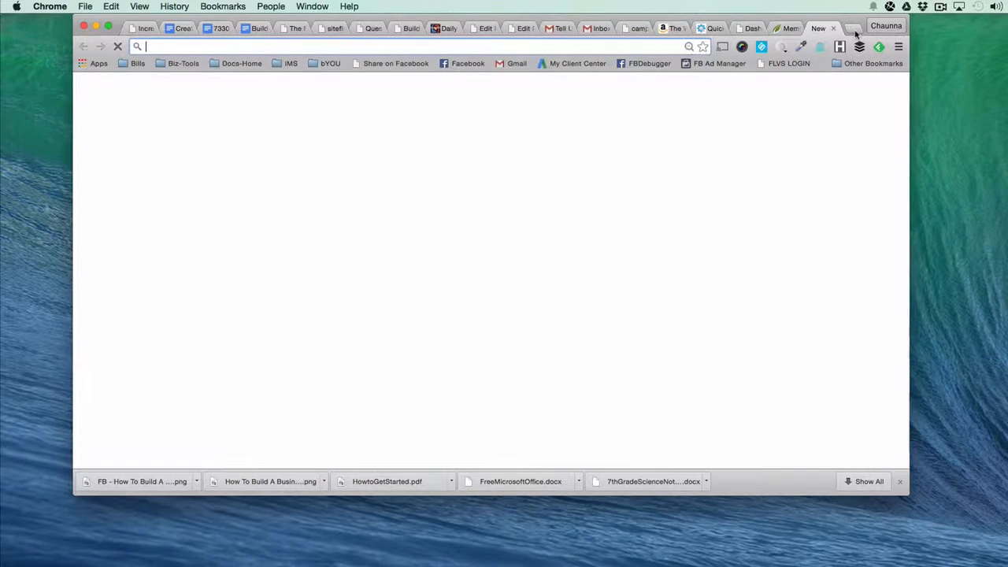
{"action": "type", "text": "happilyunemployed.com"}
{"action": "key", "text": "Return"}
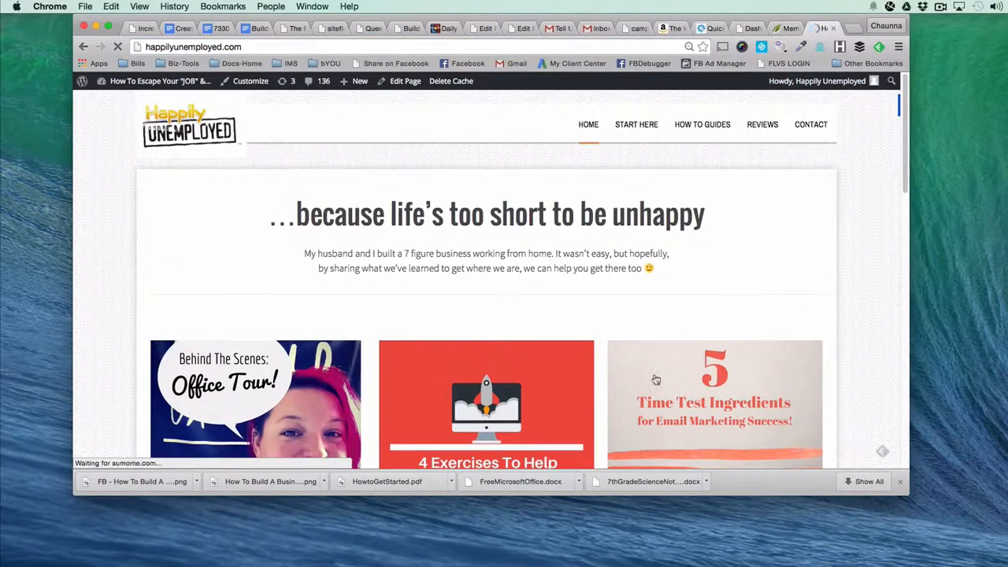
{"action": "left_click", "coordinate": [640, 128]}
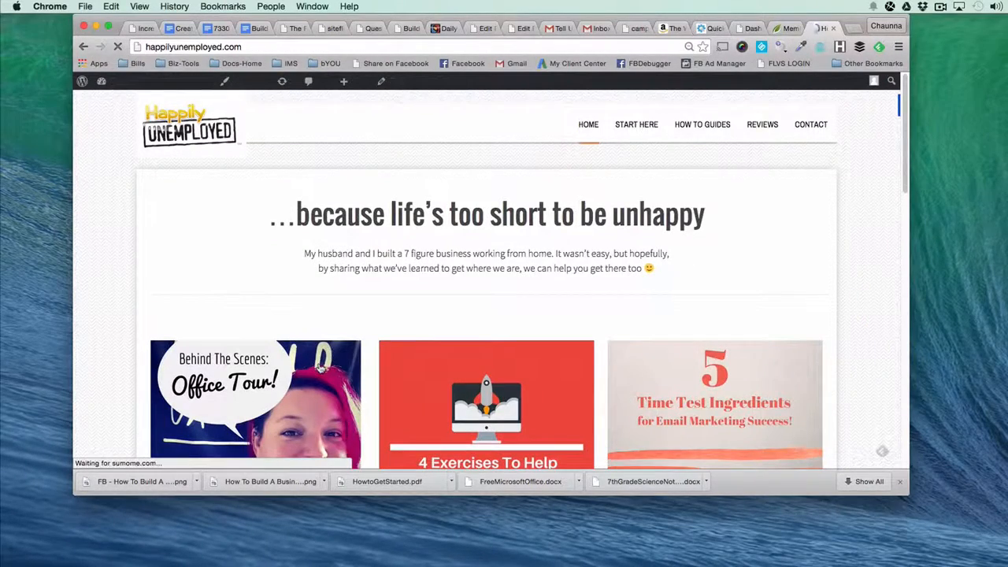
{"action": "left_click", "coordinate": [321, 369]}
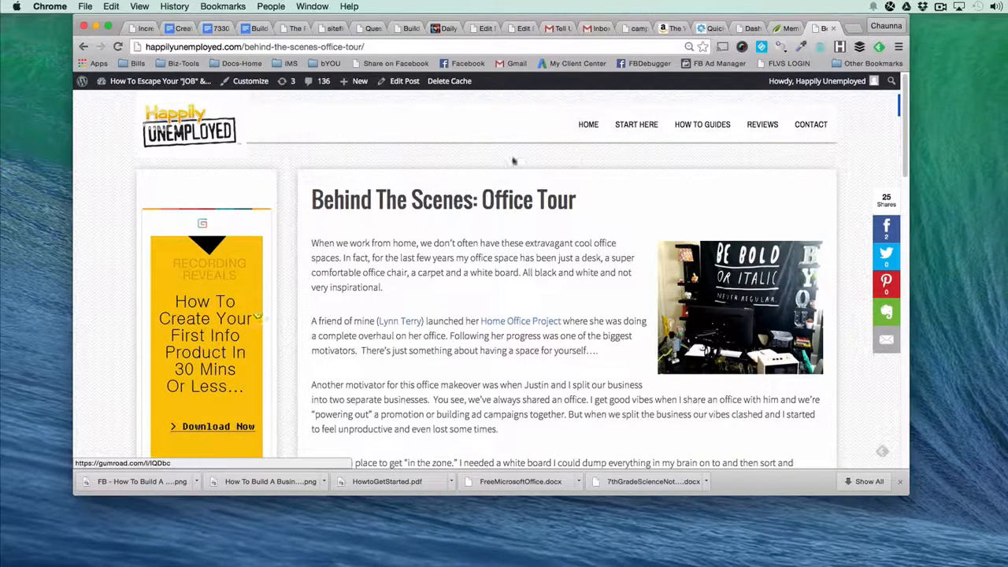
{"action": "left_click", "coordinate": [637, 126]}
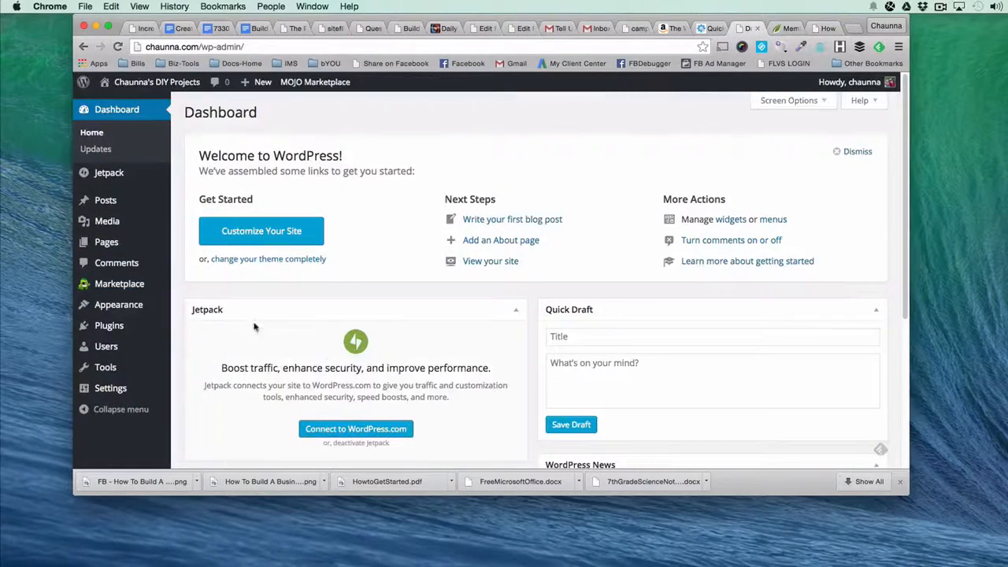
Return to the new site's WordPress dashboard and open a blank new post.
{"action": "mouse_move", "coordinate": [108, 202]}
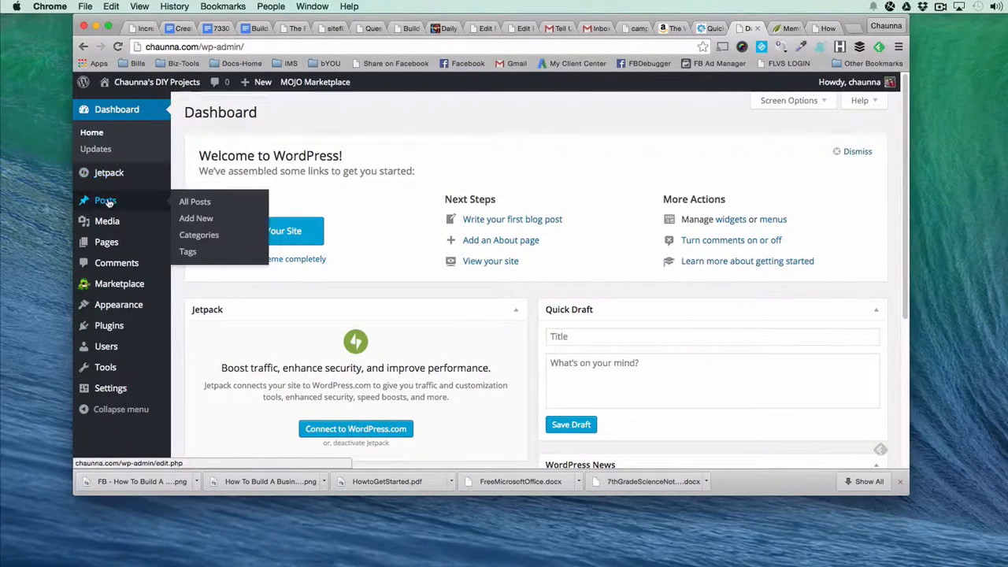
{"action": "left_click", "coordinate": [209, 223]}
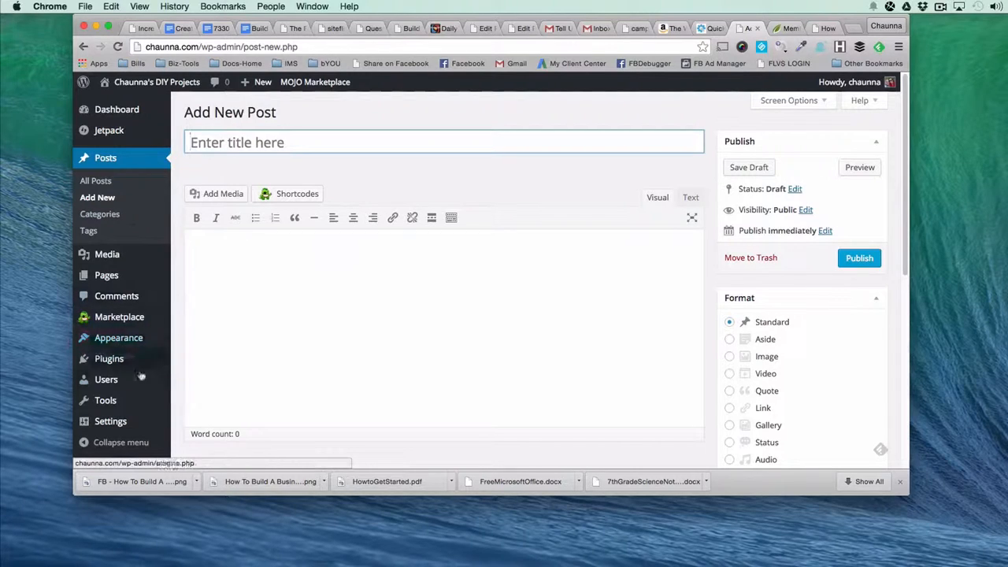
Open the site's General Settings and highlight the tagline text.
{"action": "mouse_move", "coordinate": [123, 425]}
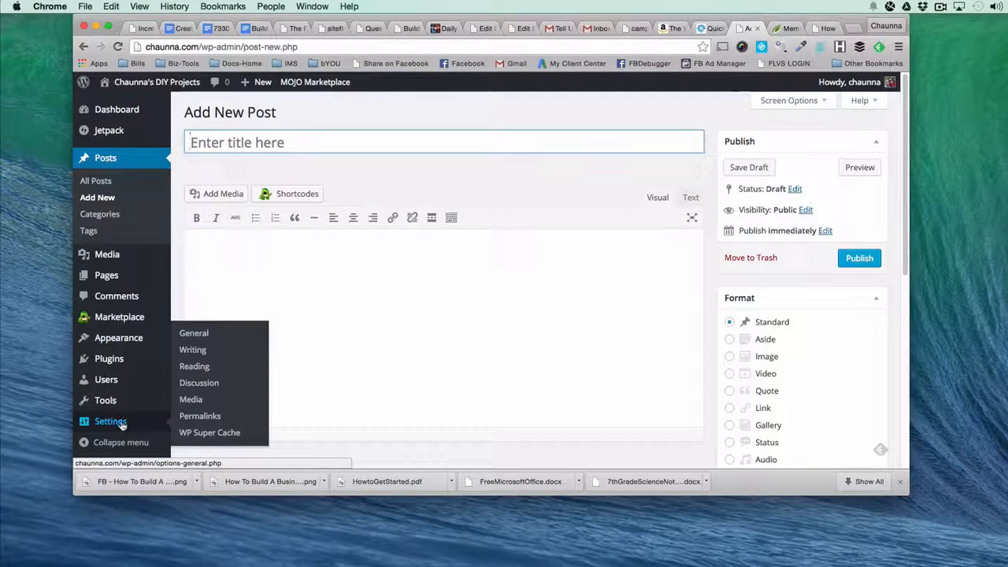
{"action": "left_click", "coordinate": [122, 423]}
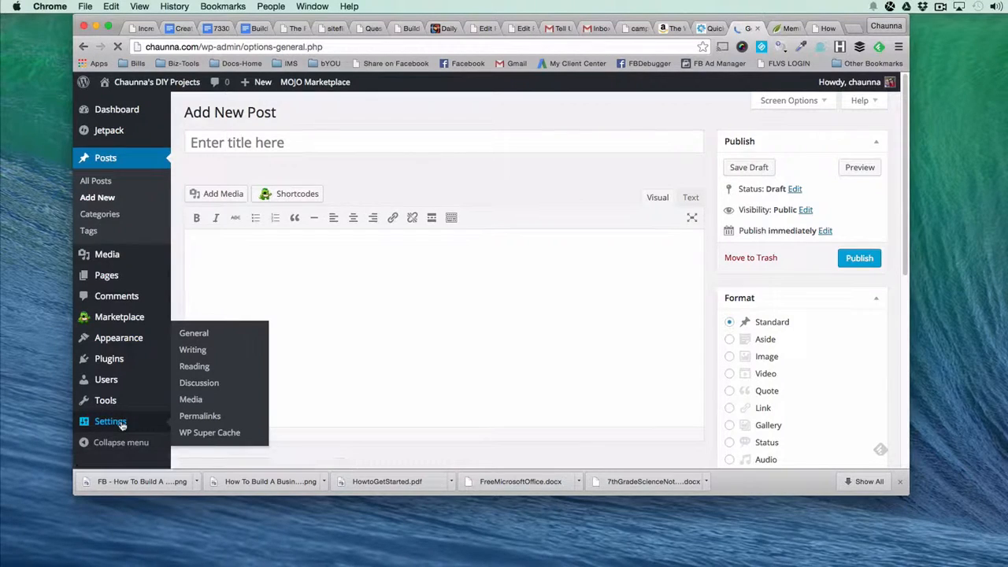
{"action": "scroll", "coordinate": [122, 424], "scroll_direction": "down", "scroll_amount": 3}
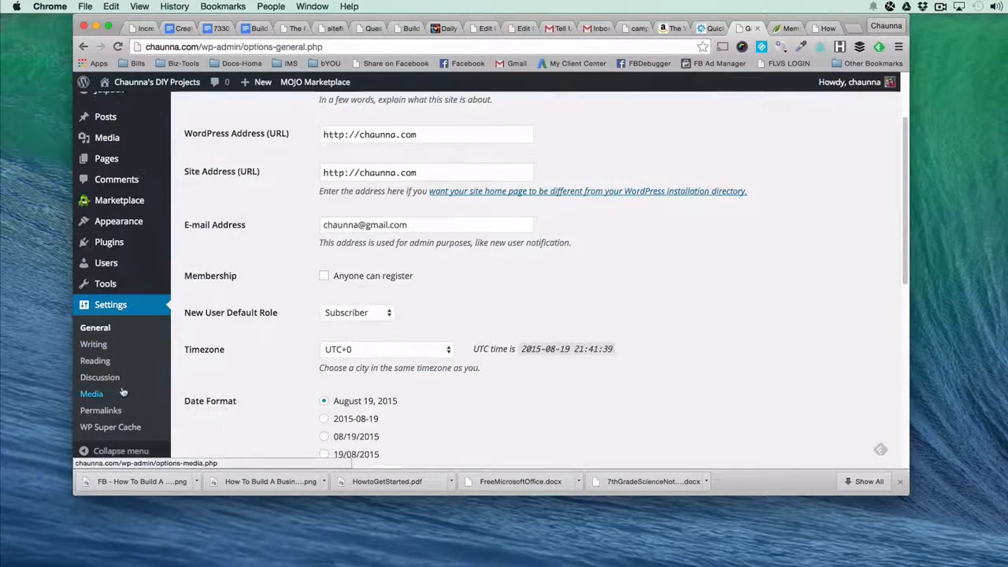
{"action": "scroll", "coordinate": [236, 283], "scroll_direction": "up", "scroll_amount": 3}
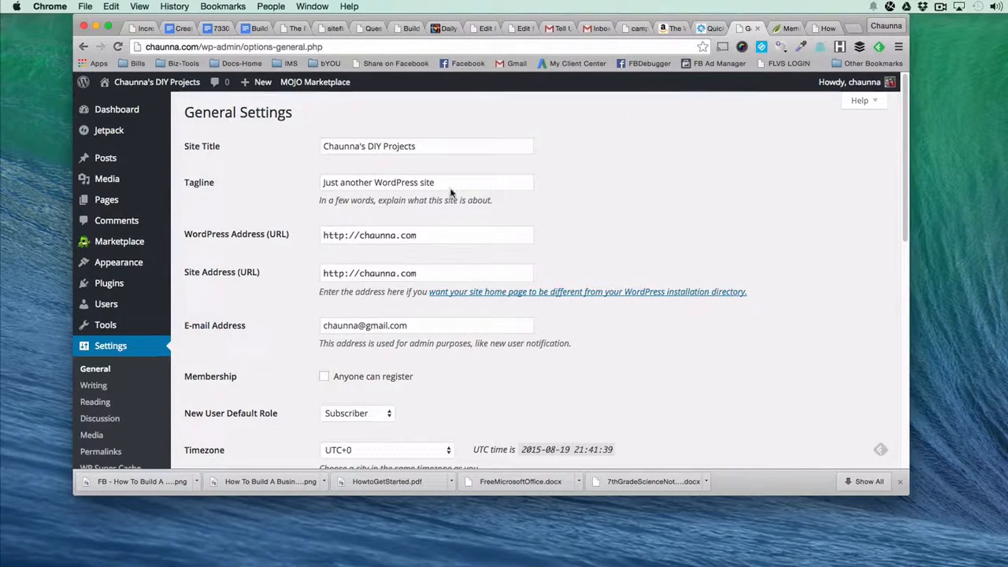
{"action": "left_click_drag", "start_coordinate": [450, 181], "coordinate": [320, 183]}
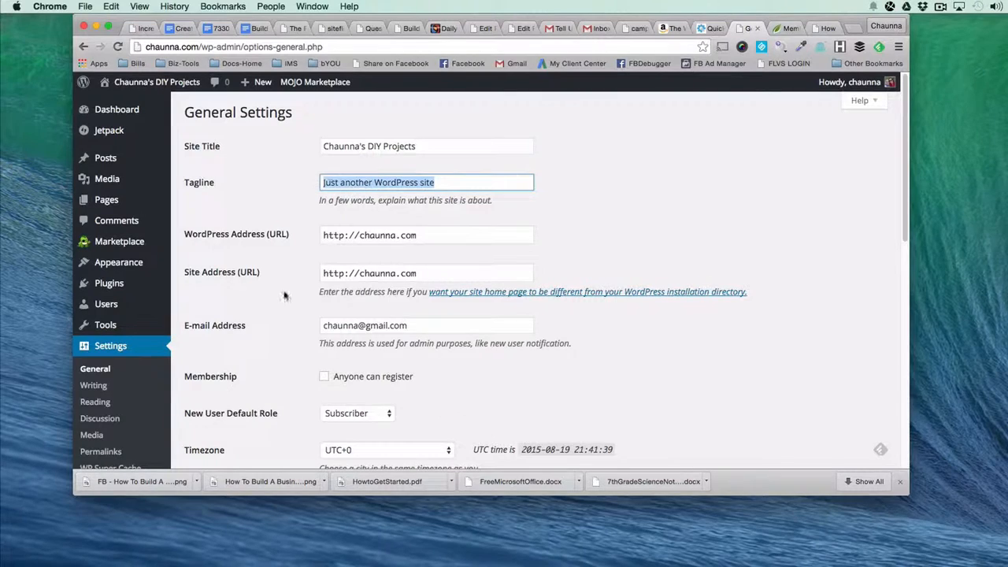
Set the site's timezone to UTC-5 and save the general settings.
{"action": "scroll", "coordinate": [283, 291], "scroll_direction": "down", "scroll_amount": 2}
{"action": "scroll", "coordinate": [284, 296], "scroll_direction": "down", "scroll_amount": 4}
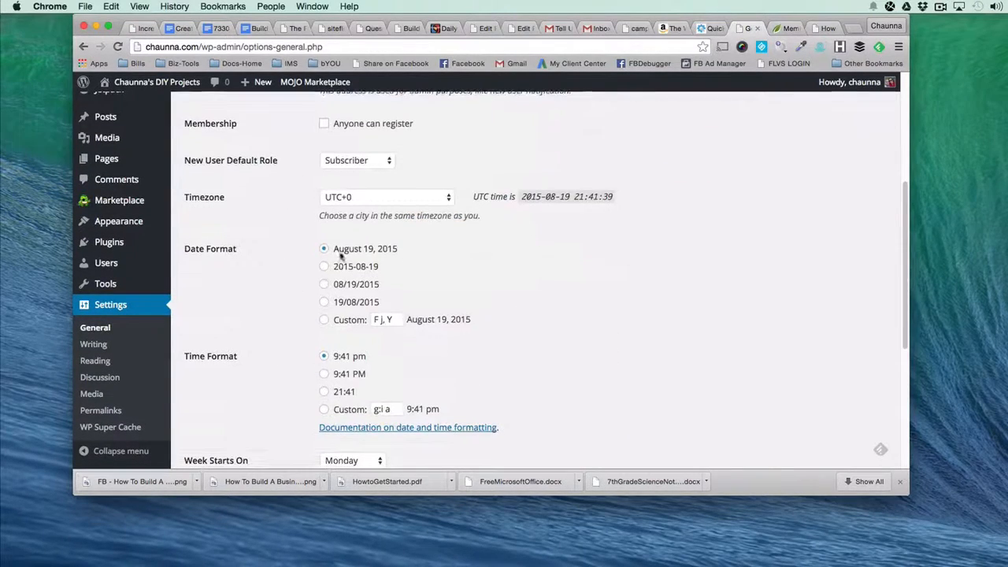
{"action": "left_click", "coordinate": [372, 199]}
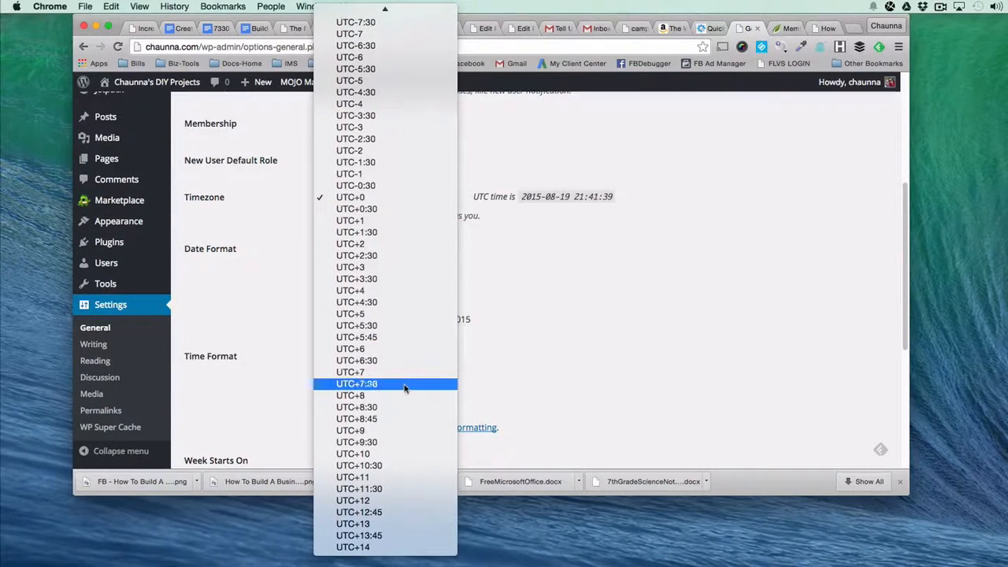
{"action": "scroll", "coordinate": [404, 385], "scroll_direction": "up", "scroll_amount": 2}
{"action": "scroll", "coordinate": [404, 384], "scroll_direction": "up", "scroll_amount": 2}
{"action": "left_click", "coordinate": [400, 146]}
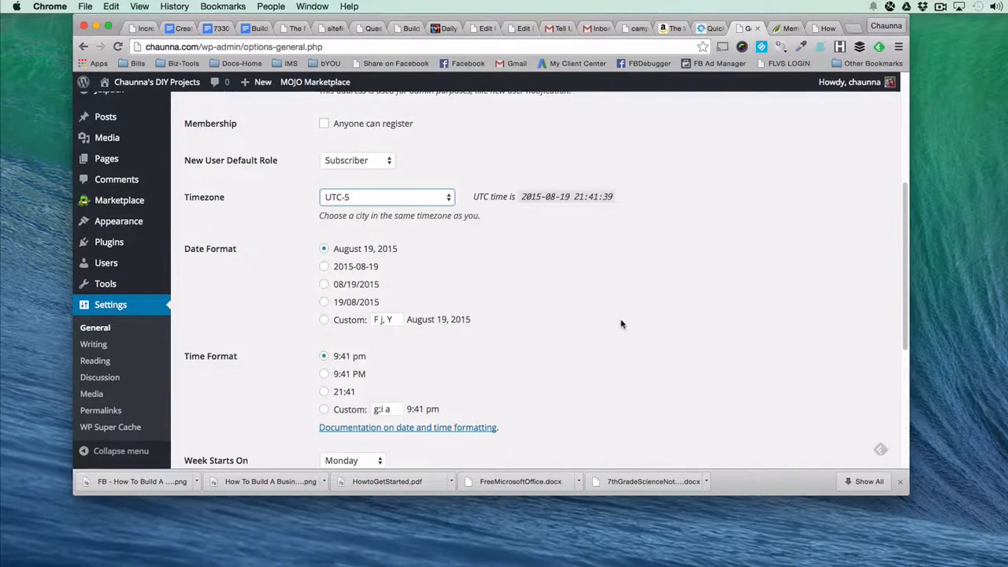
{"action": "scroll", "coordinate": [470, 362], "scroll_direction": "down", "scroll_amount": 4}
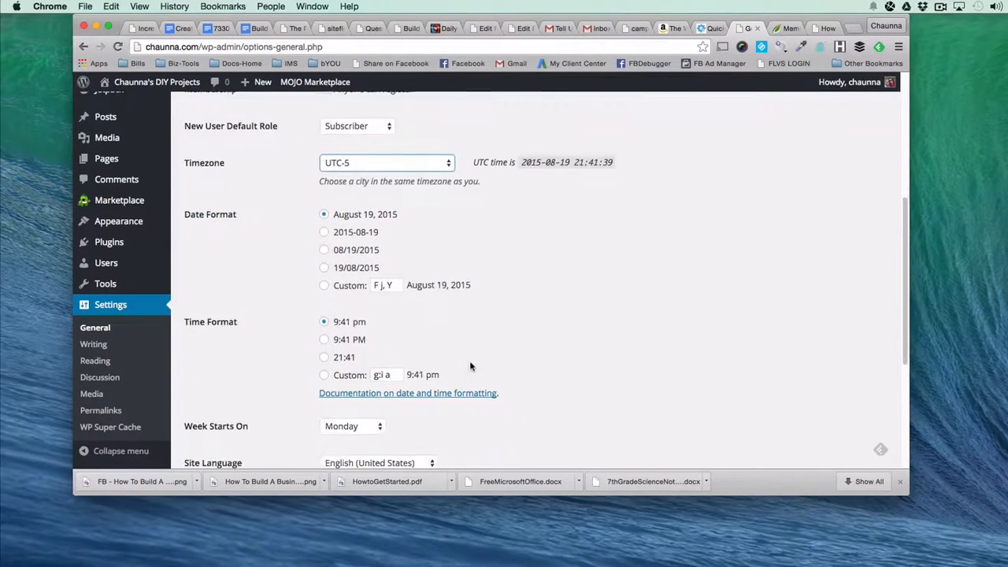
{"action": "scroll", "coordinate": [467, 360], "scroll_direction": "up", "scroll_amount": 2}
{"action": "scroll", "coordinate": [394, 284], "scroll_direction": "down", "scroll_amount": 2}
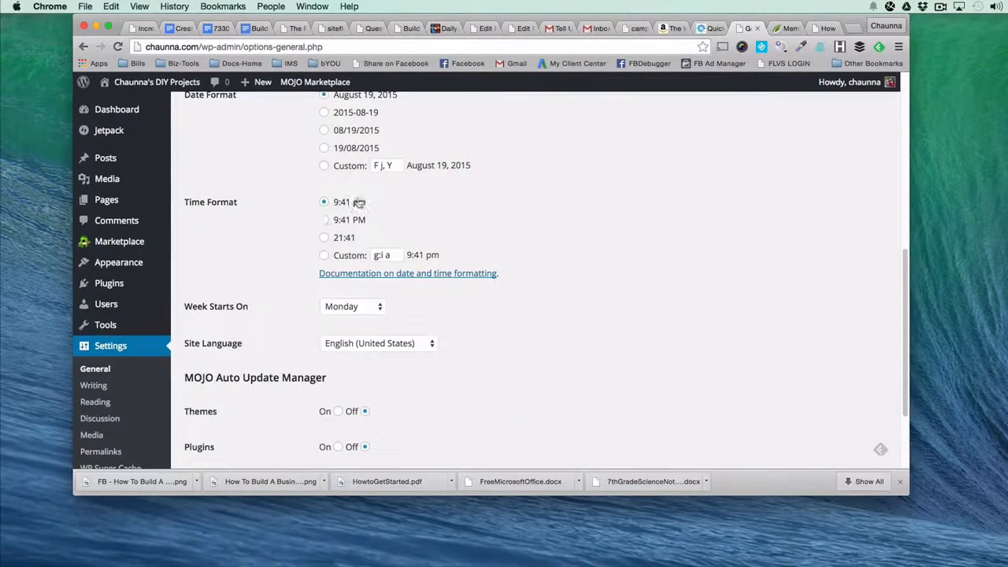
{"action": "scroll", "coordinate": [393, 470], "scroll_direction": "down", "scroll_amount": 3}
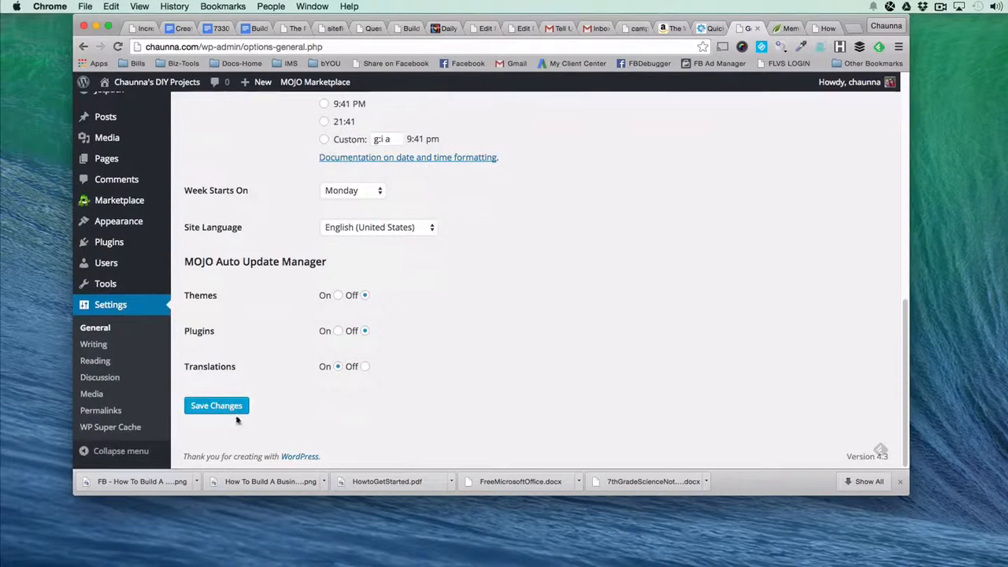
{"action": "left_click", "coordinate": [211, 407]}
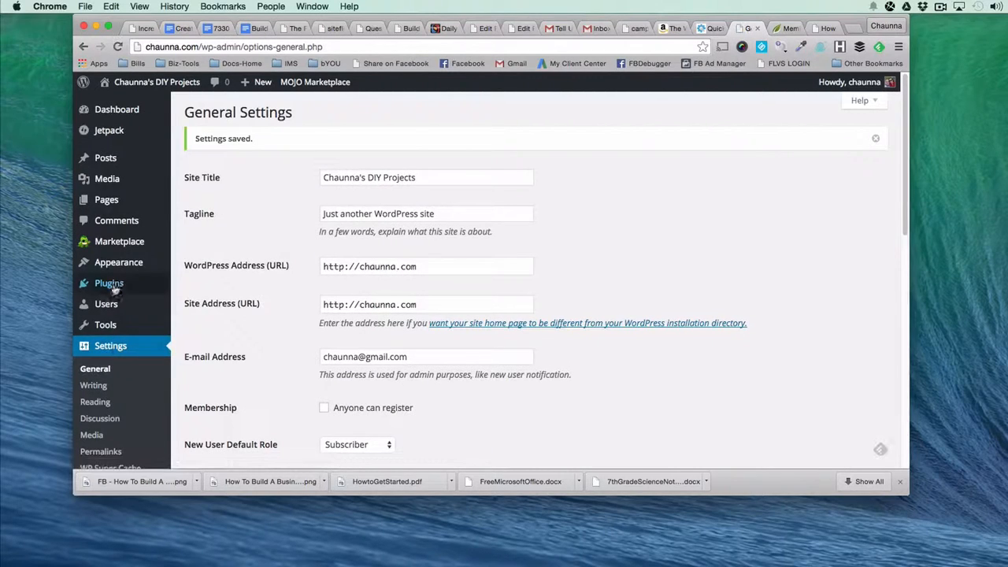
View the site's installed themes, then browse the plugins and themes offered in the Thrive Themes member dashboard.
{"action": "mouse_move", "coordinate": [120, 268]}
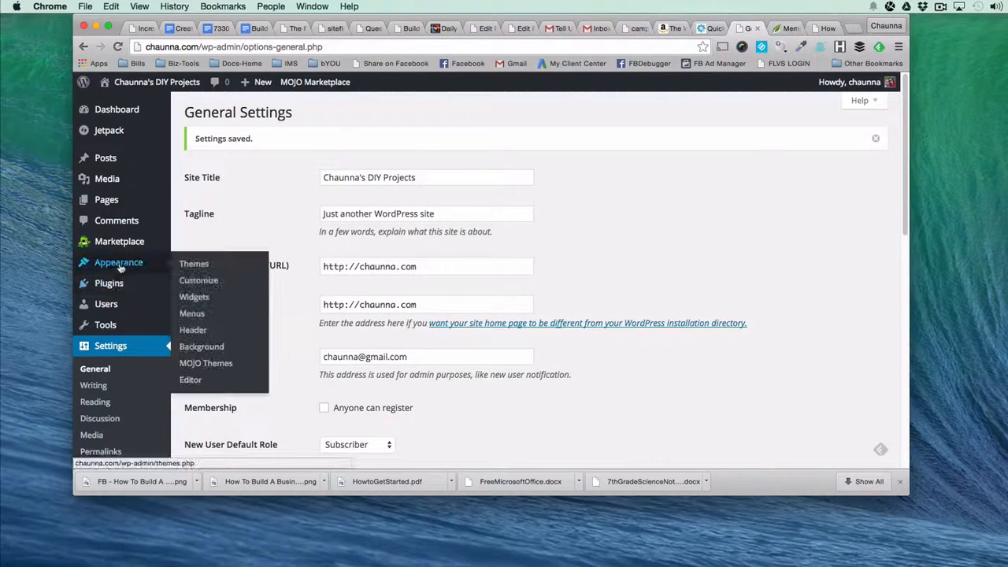
{"action": "left_click", "coordinate": [201, 266]}
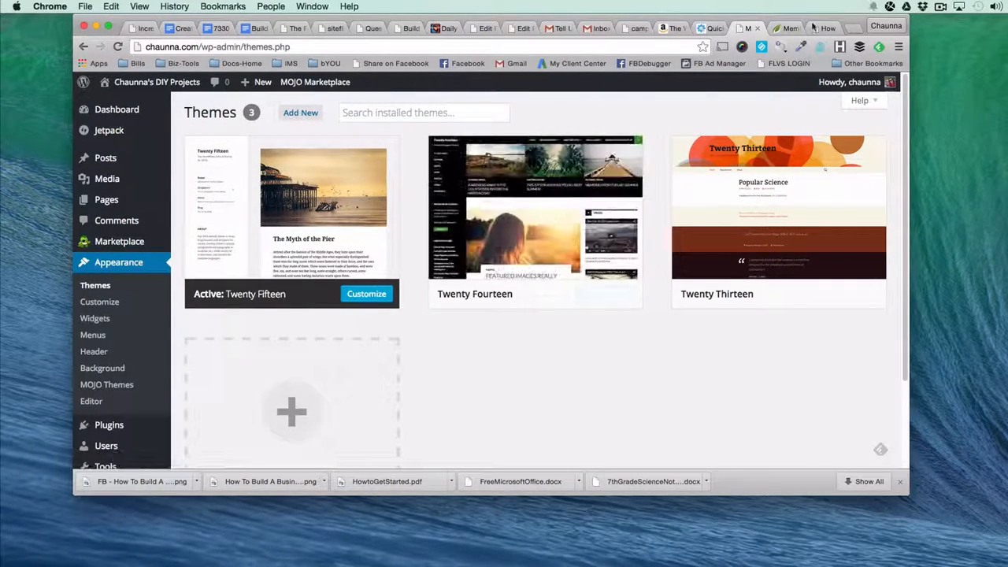
{"action": "left_click", "coordinate": [784, 27]}
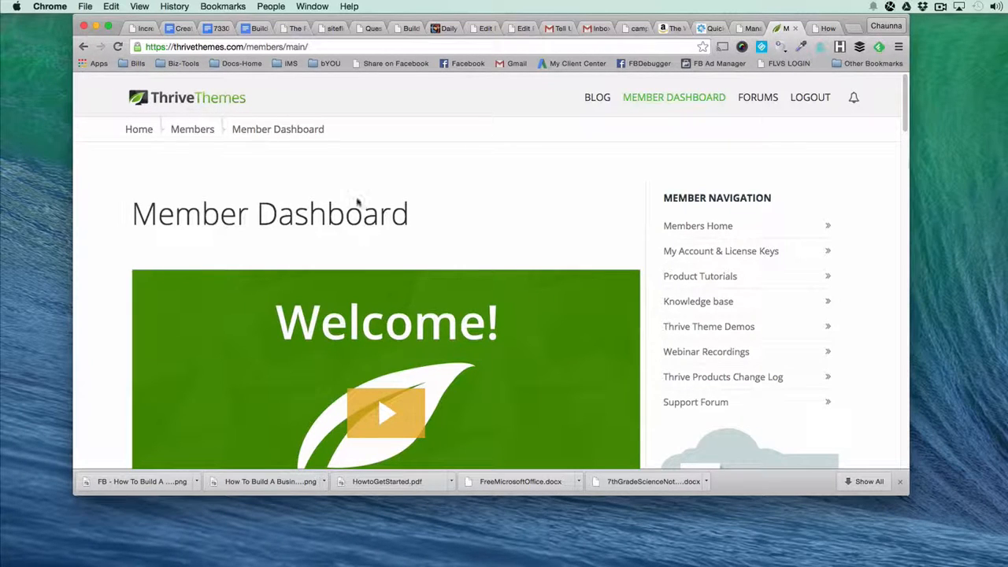
{"action": "scroll", "coordinate": [560, 217], "scroll_direction": "down", "scroll_amount": 5}
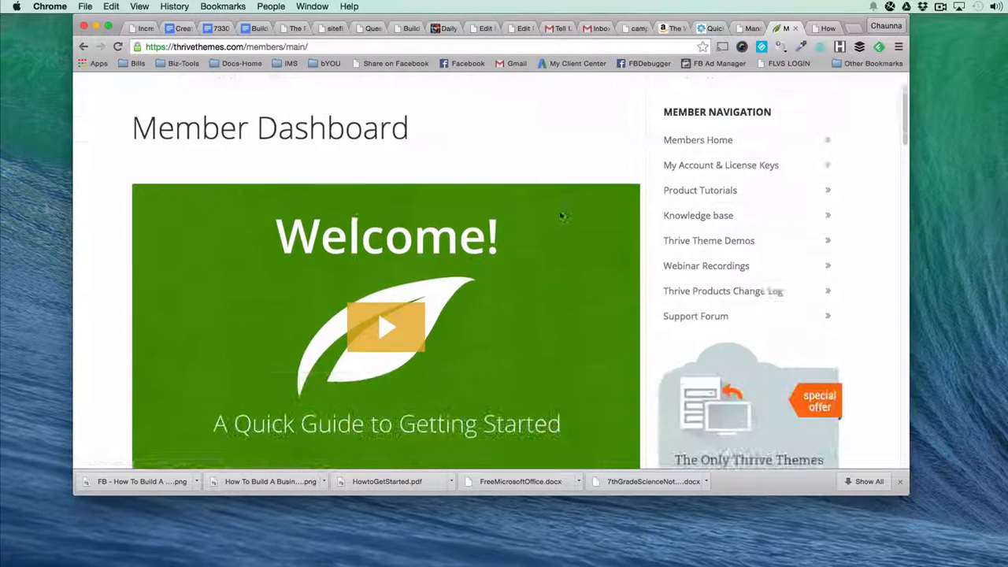
{"action": "scroll", "coordinate": [558, 211], "scroll_direction": "down", "scroll_amount": 5}
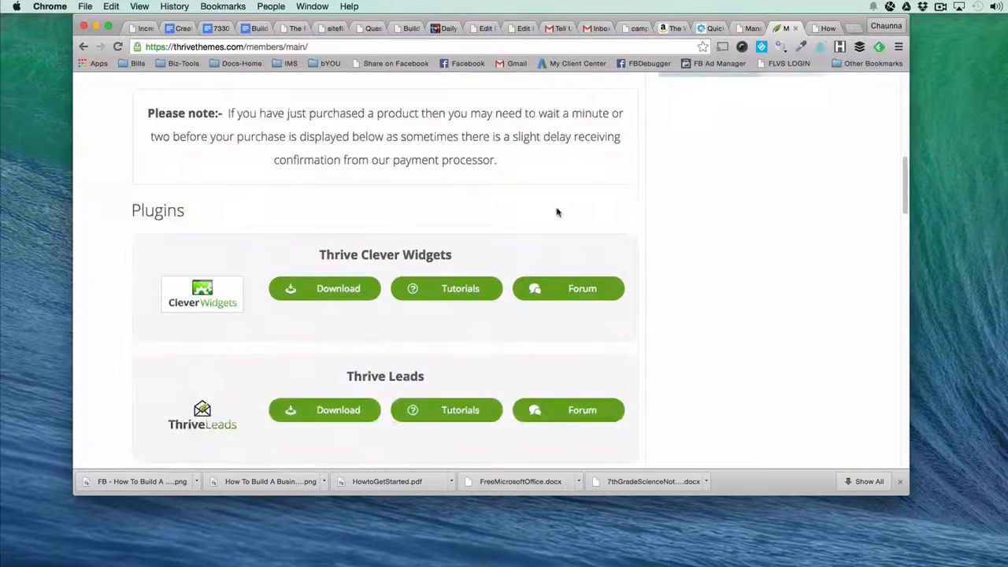
{"action": "scroll", "coordinate": [557, 213], "scroll_direction": "down", "scroll_amount": 5}
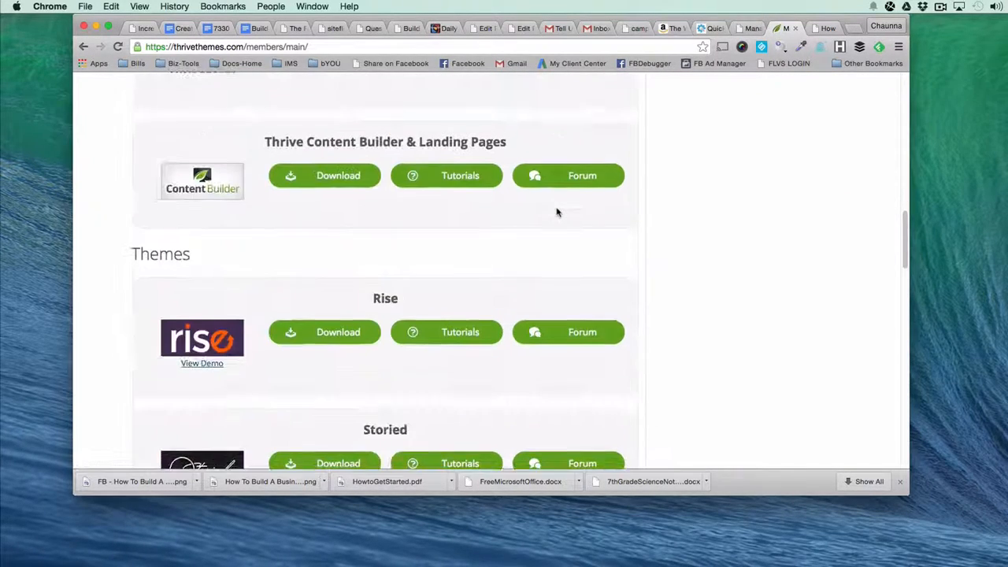
{"action": "scroll", "coordinate": [556, 213], "scroll_direction": "down", "scroll_amount": 1}
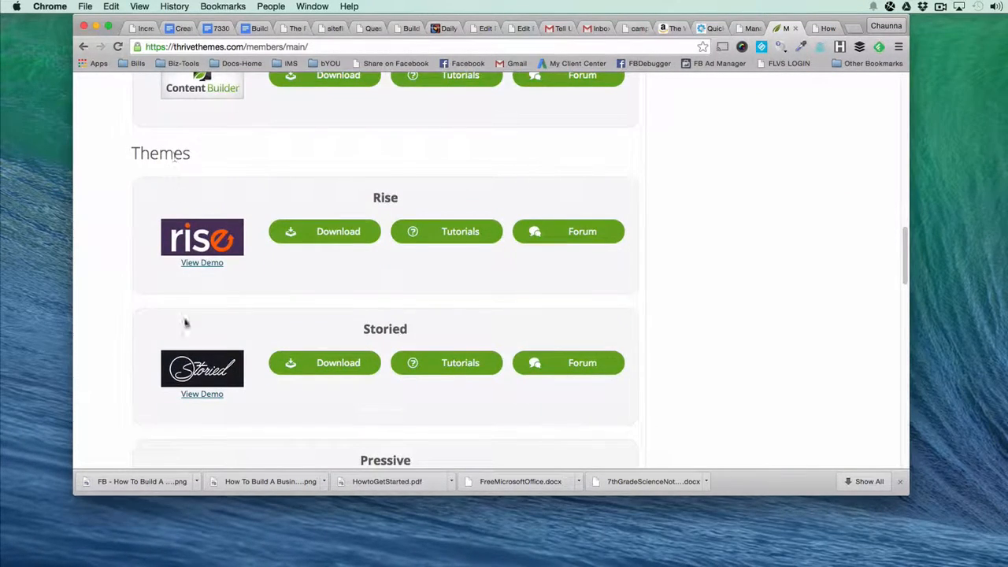
{"action": "scroll", "coordinate": [197, 429], "scroll_direction": "down", "scroll_amount": 5}
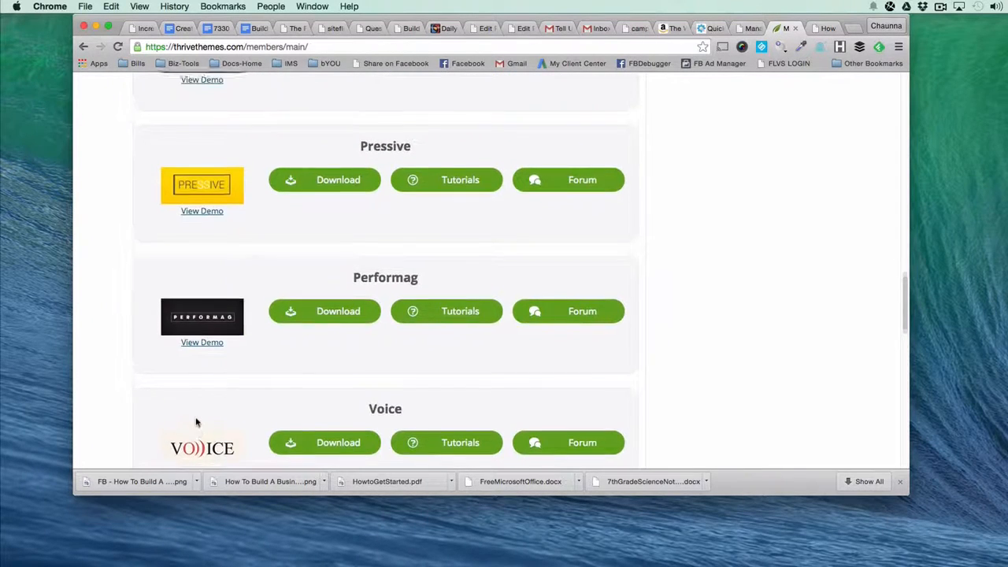
{"action": "scroll", "coordinate": [197, 423], "scroll_direction": "up", "scroll_amount": 3}
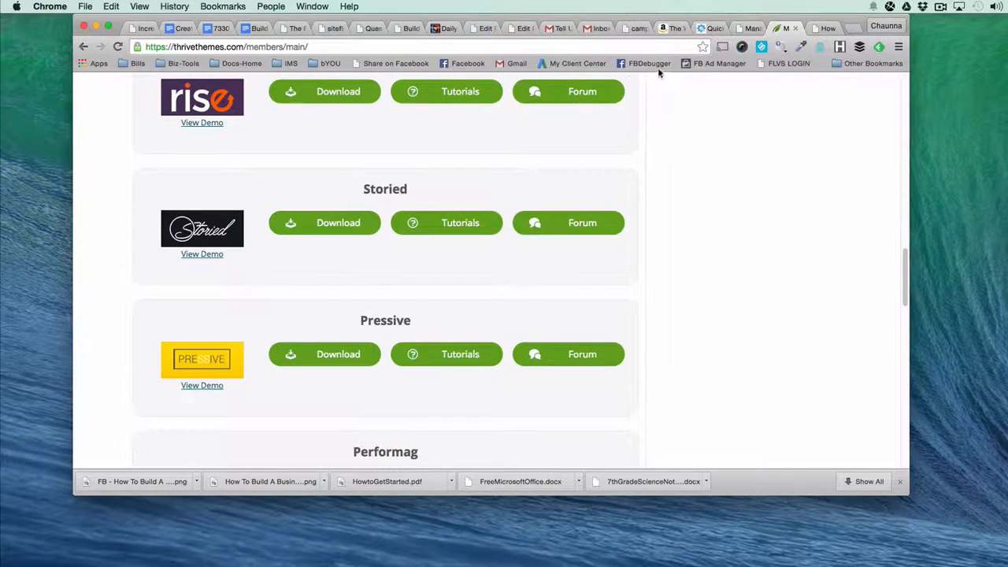
Open the theme collection on thrivethemes.com in a new tab and browse the themes from Rise and Storied to Performag.
{"action": "left_click", "coordinate": [855, 29]}
{"action": "type", "text": "thrivethemes.com"}
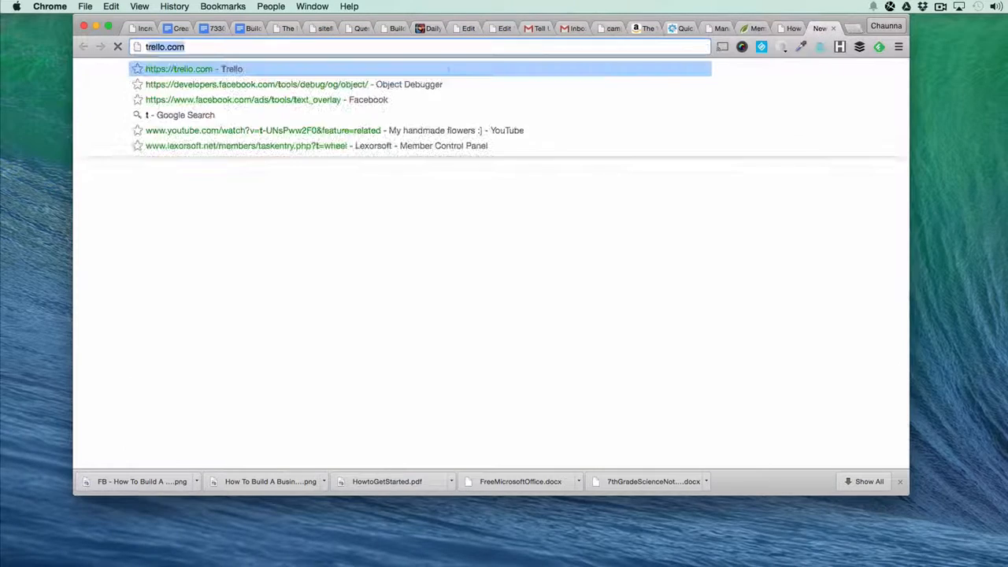
{"action": "key", "text": "Down"}
{"action": "key", "text": "Down"}
{"action": "key", "text": "Return"}
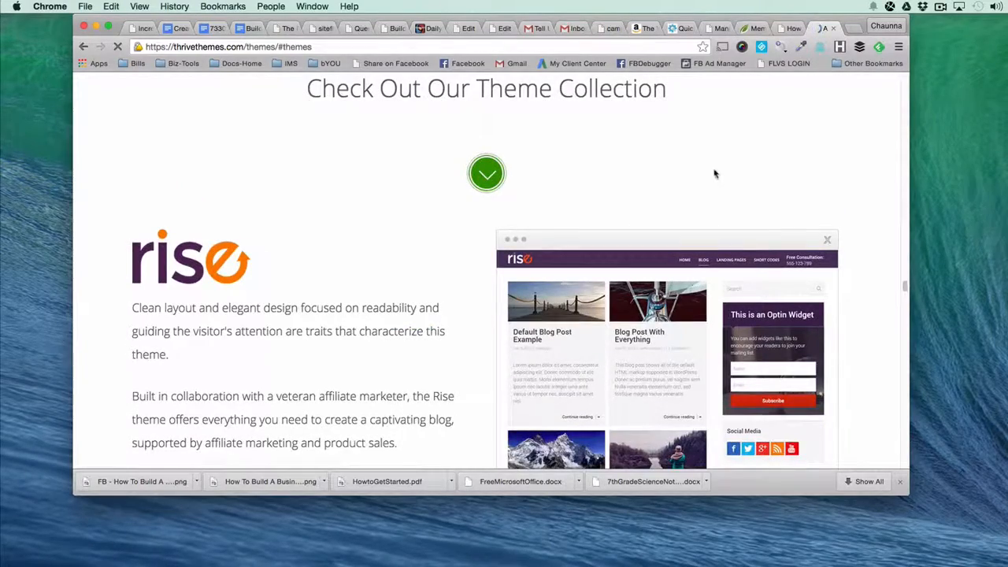
{"action": "scroll", "coordinate": [409, 206], "scroll_direction": "down", "scroll_amount": 10}
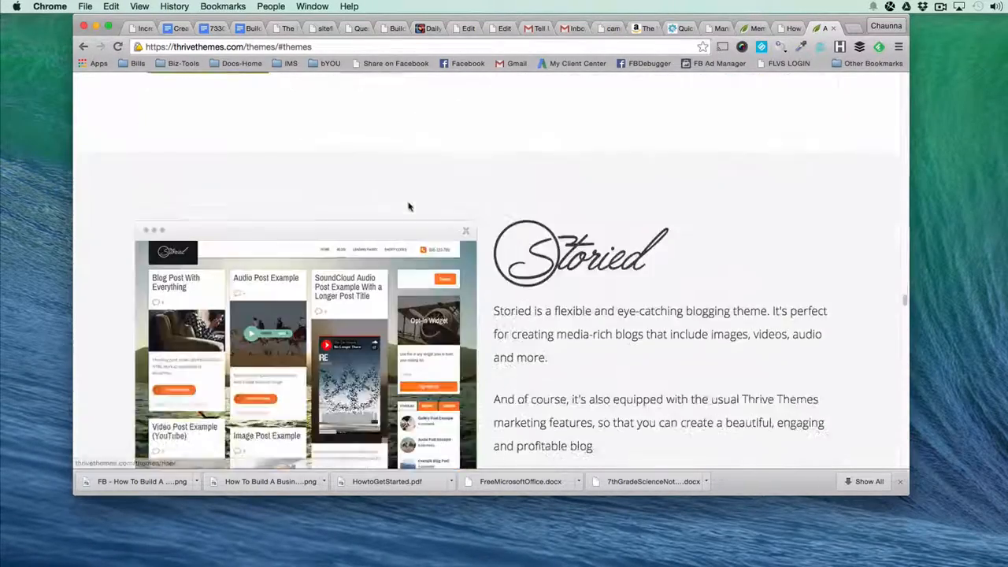
{"action": "scroll", "coordinate": [408, 207], "scroll_direction": "down", "scroll_amount": 10}
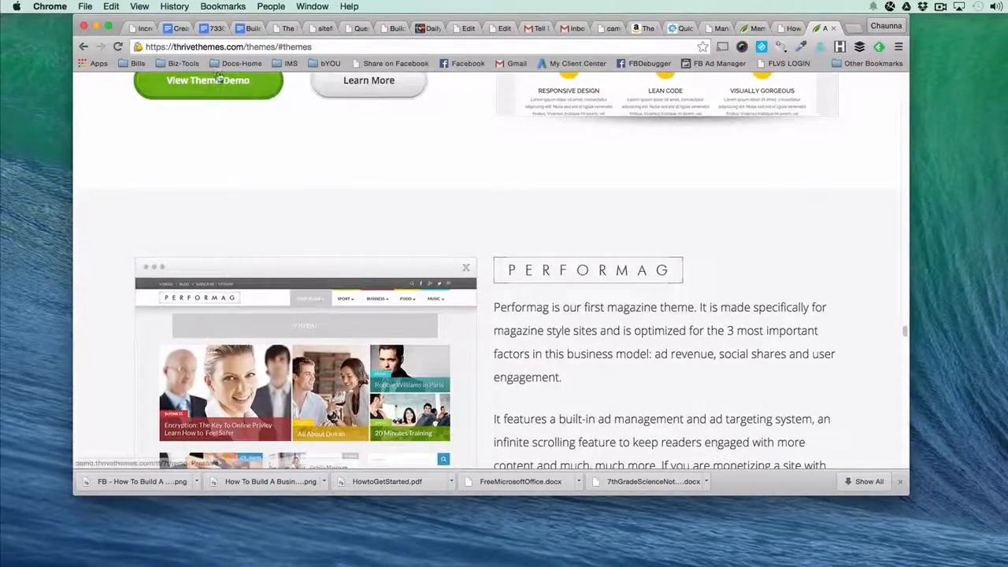
Compare the remaining themes on the site and download the Storied theme from the member dashboard to the Desktop.
{"action": "scroll", "coordinate": [249, 182], "scroll_direction": "down", "scroll_amount": 5}
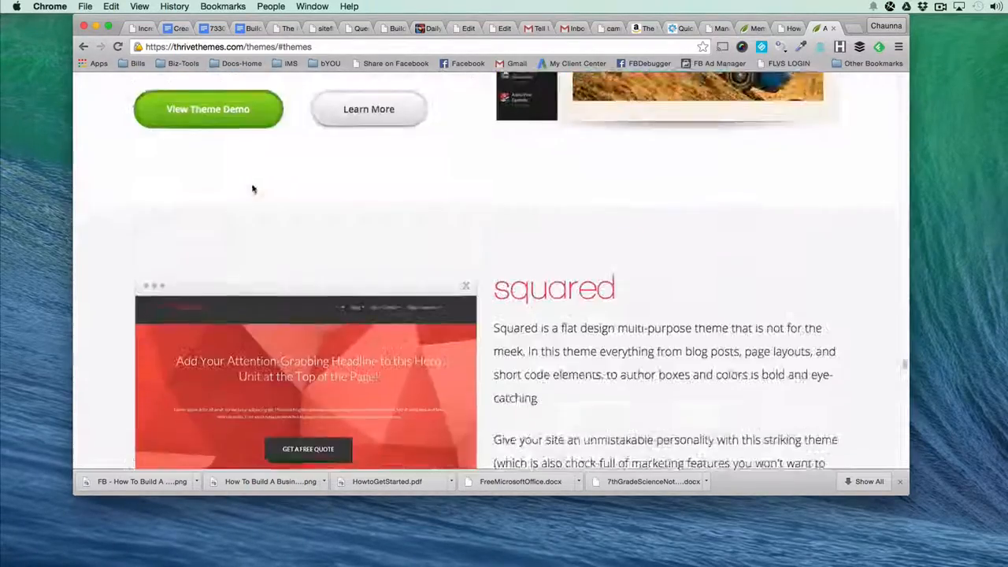
{"action": "scroll", "coordinate": [252, 189], "scroll_direction": "up", "scroll_amount": 10}
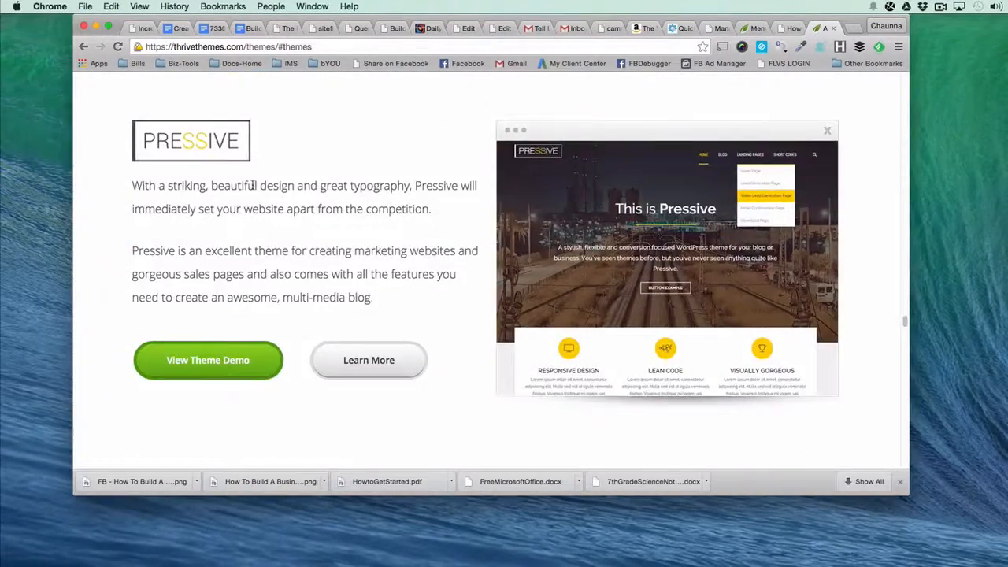
{"action": "scroll", "coordinate": [252, 189], "scroll_direction": "up", "scroll_amount": 3}
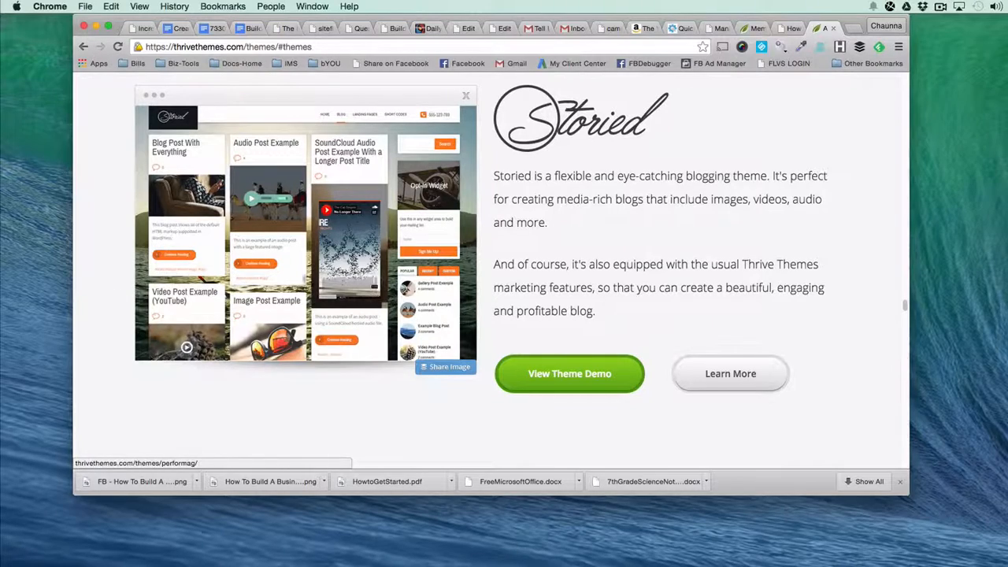
{"action": "scroll", "coordinate": [419, 337], "scroll_direction": "up", "scroll_amount": 4}
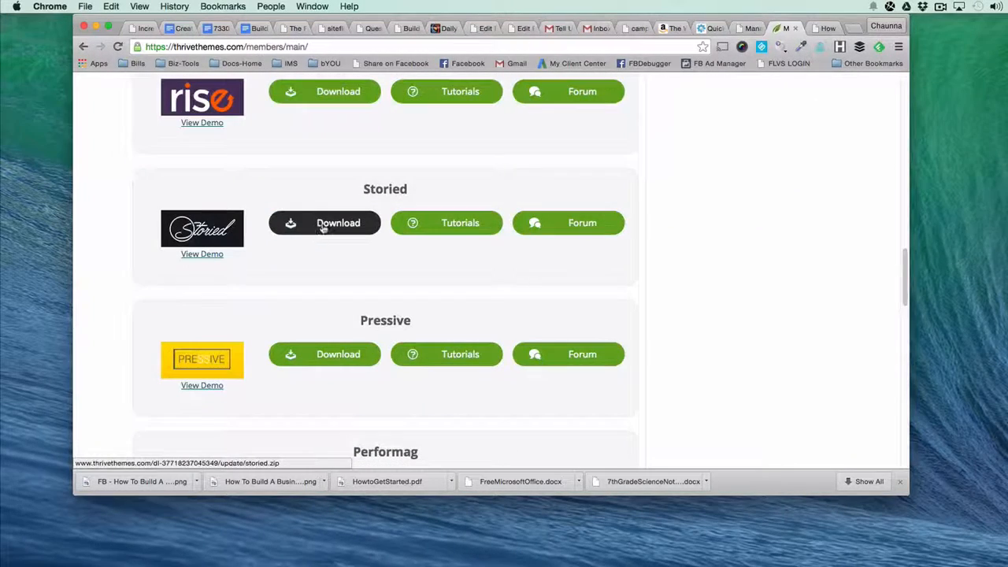
{"action": "left_click", "coordinate": [323, 227]}
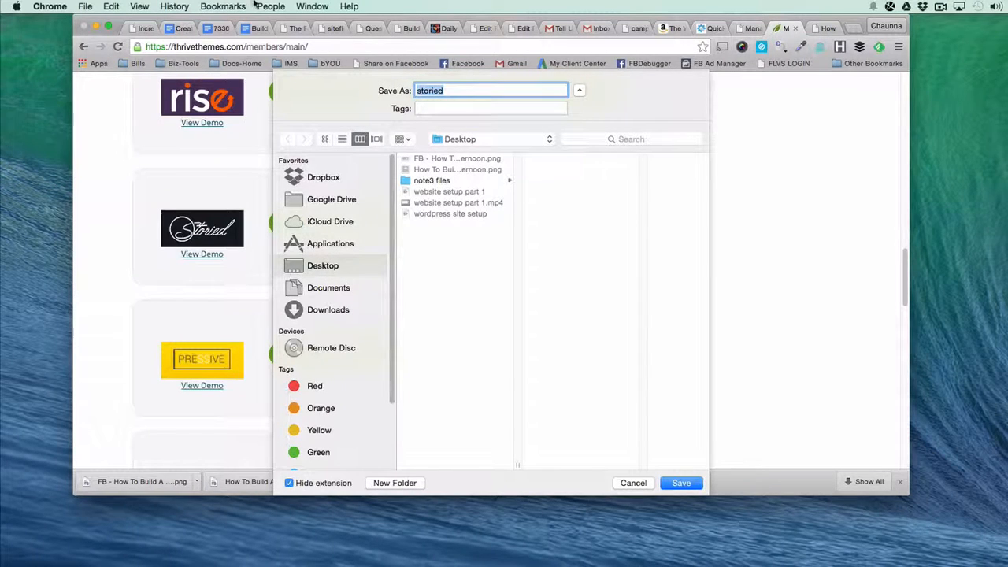
{"action": "left_click", "coordinate": [678, 482]}
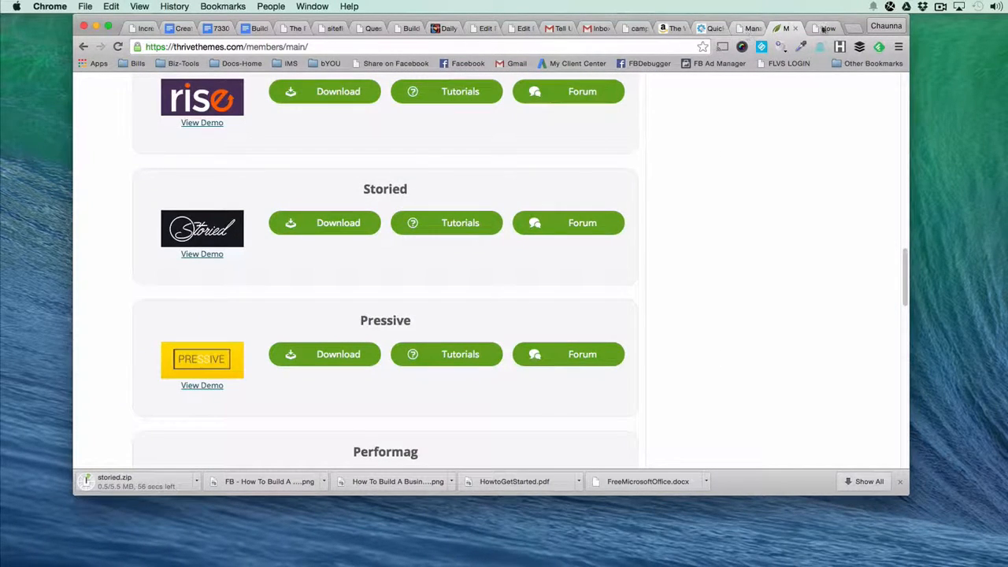
Close the happilyunemployed.com article and QuickInstall pages and return to the WordPress site's installed themes.
{"action": "left_click", "coordinate": [823, 29]}
{"action": "left_click", "coordinate": [742, 29]}
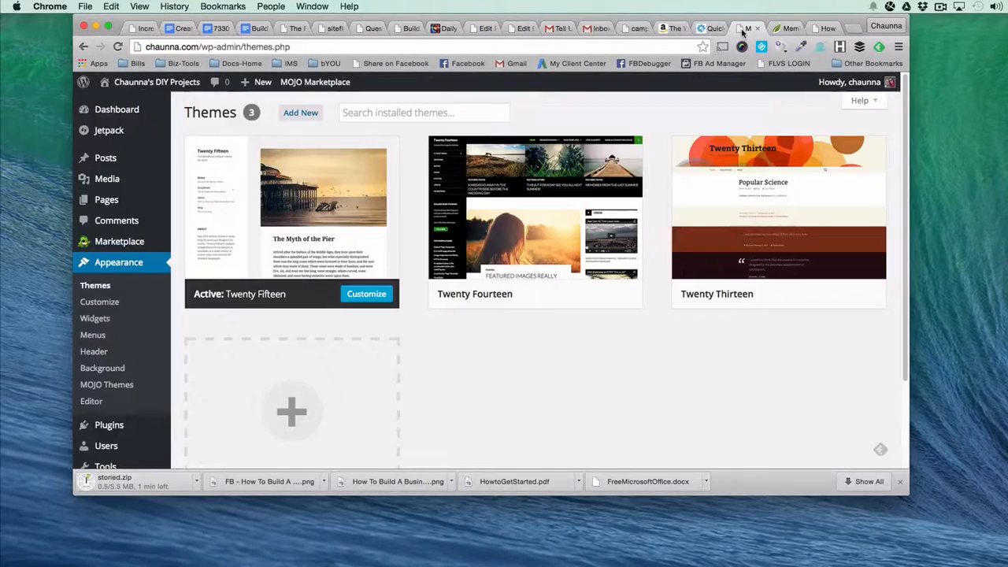
{"action": "left_click", "coordinate": [828, 29]}
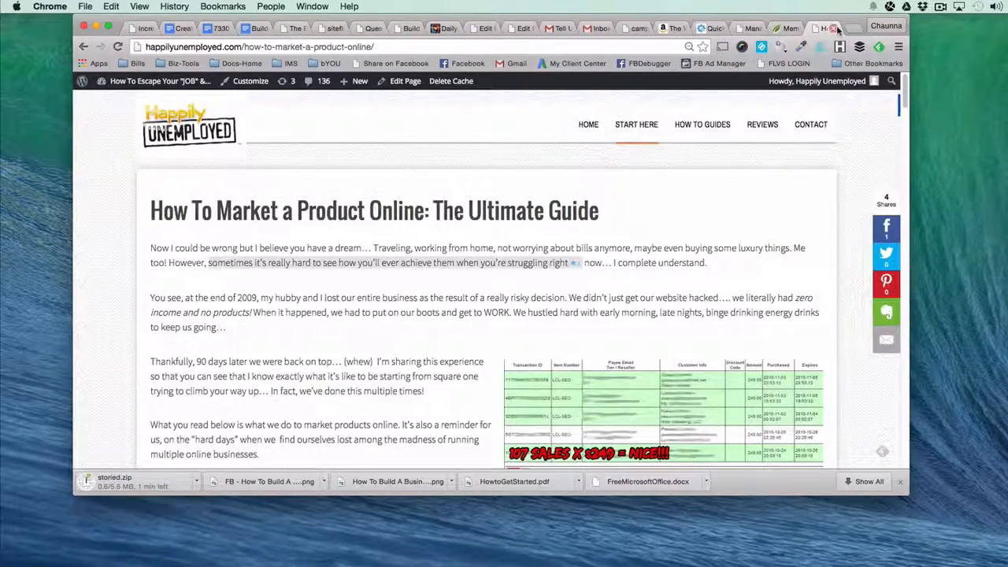
{"action": "left_click", "coordinate": [841, 28]}
{"action": "left_click", "coordinate": [767, 29]}
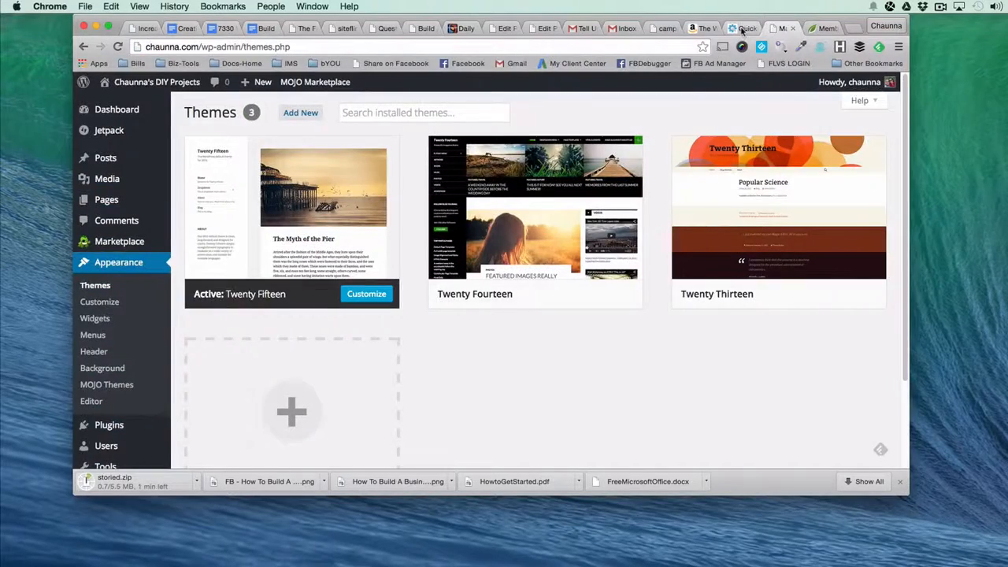
{"action": "left_click", "coordinate": [744, 29]}
{"action": "left_click", "coordinate": [753, 29]}
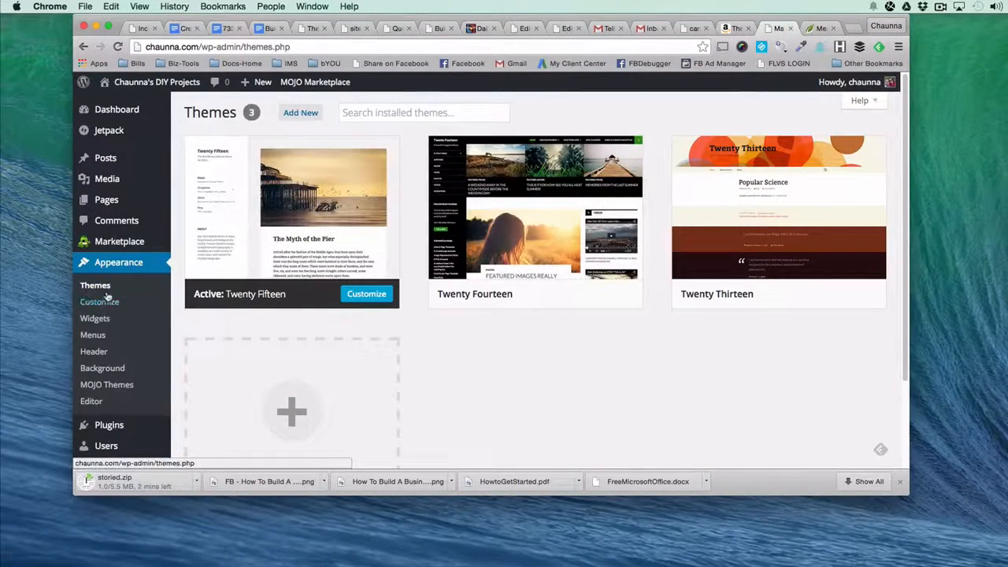
Upload storied.zip from the Desktop as a new theme, install it and activate it.
{"action": "left_click", "coordinate": [304, 115]}
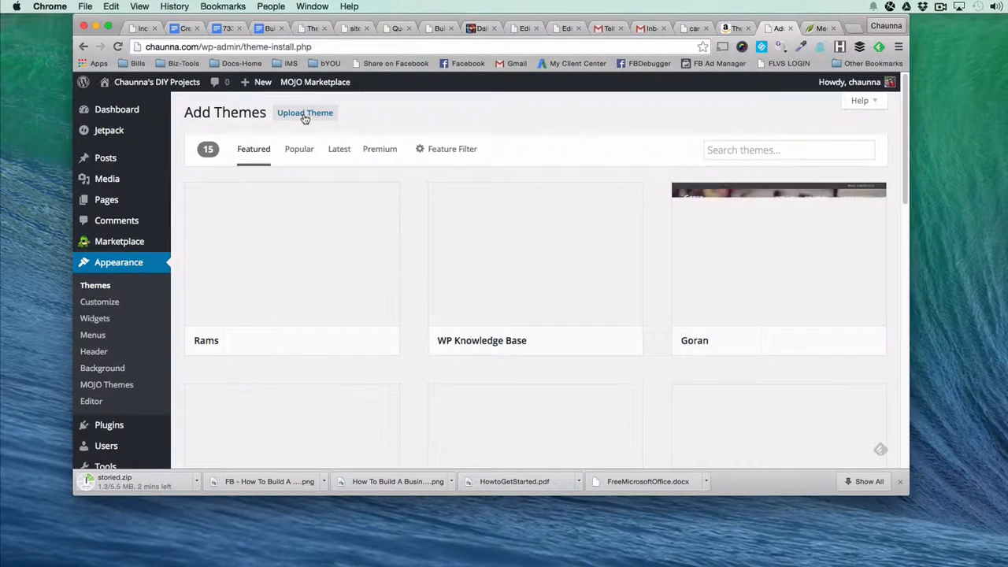
{"action": "left_click", "coordinate": [305, 114]}
{"action": "left_click", "coordinate": [429, 221]}
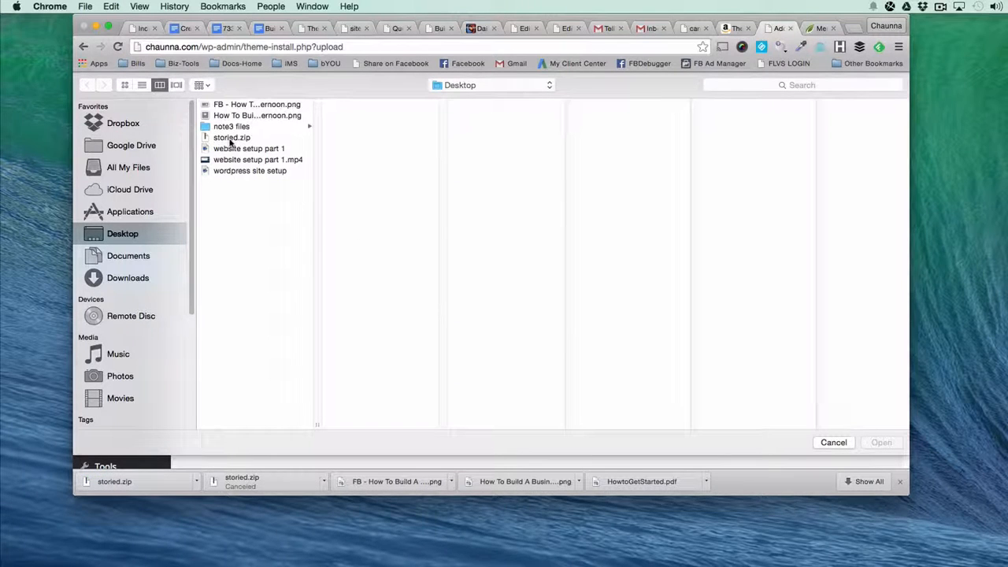
{"action": "left_click", "coordinate": [231, 139]}
{"action": "left_click", "coordinate": [869, 443]}
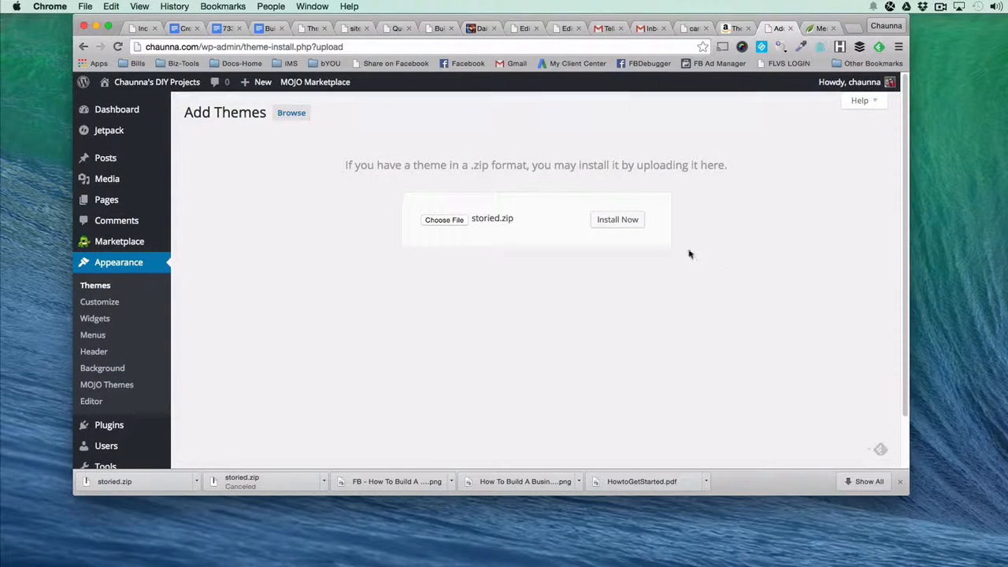
{"action": "left_click", "coordinate": [635, 227]}
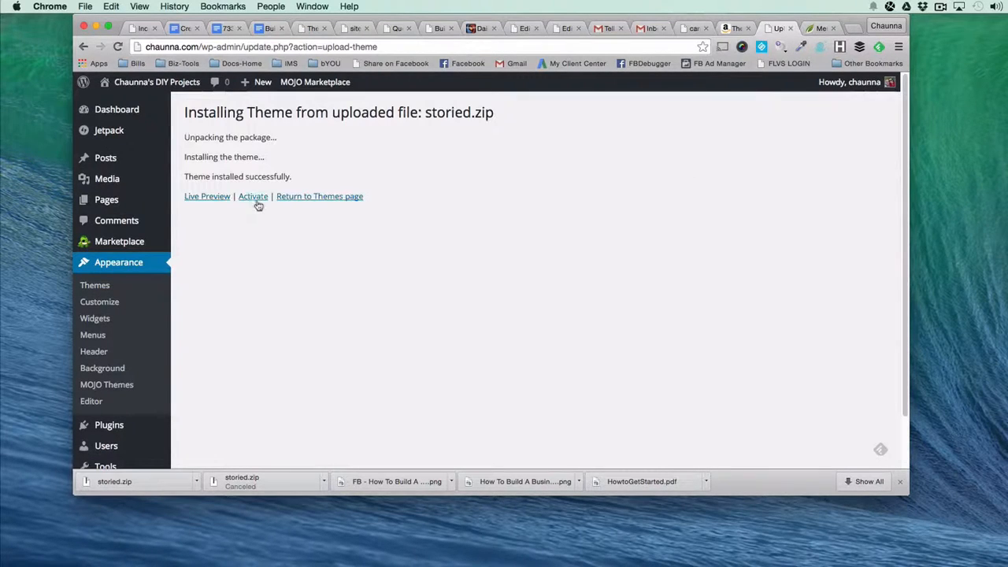
{"action": "left_click", "coordinate": [253, 197]}
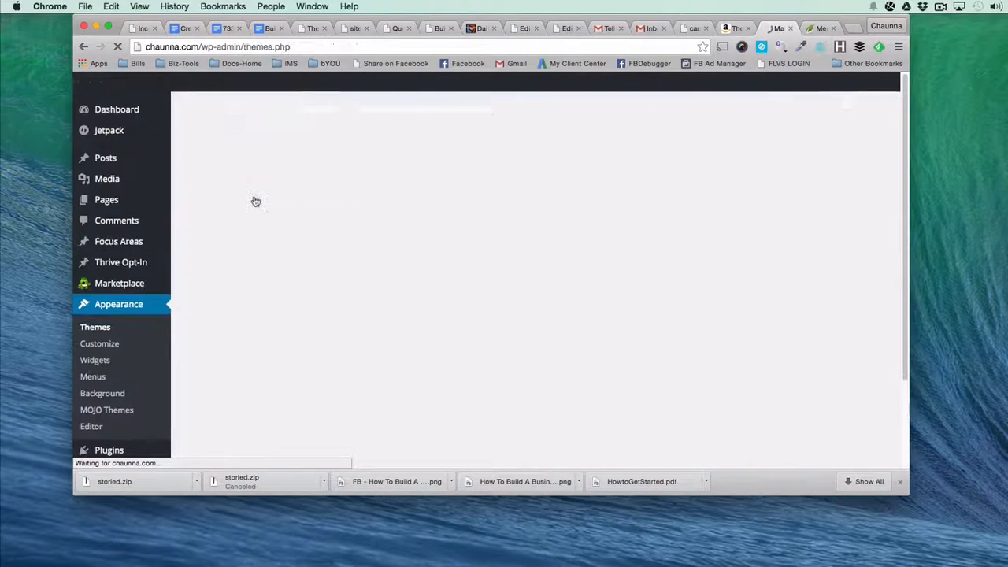
{"action": "mouse_move", "coordinate": [227, 411]}
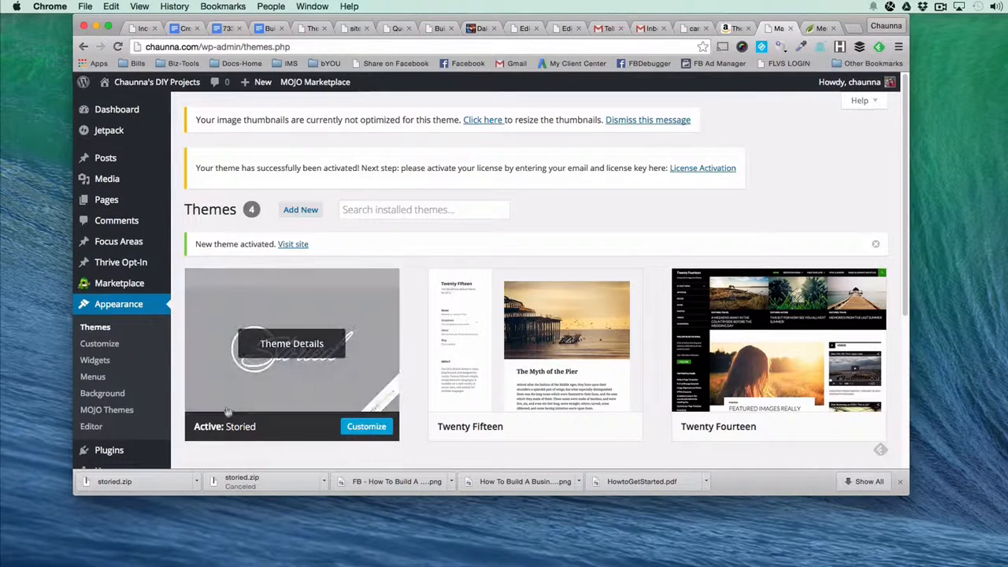
Open the site's home page separately, look over its layout with the Storied theme, and close it again.
{"action": "left_click", "coordinate": [853, 29]}
{"action": "type", "text": "chaunna.com"}
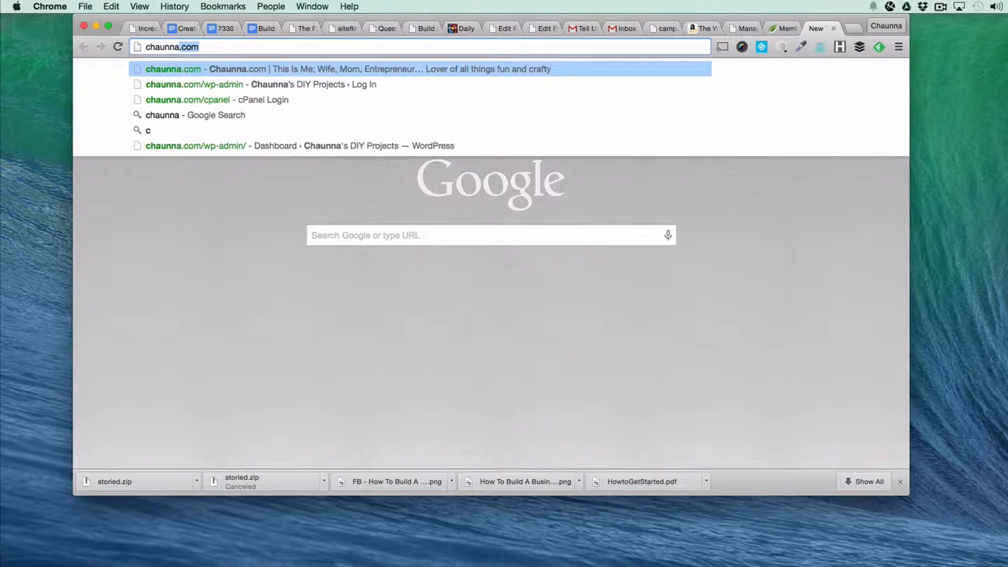
{"action": "key", "text": "Return"}
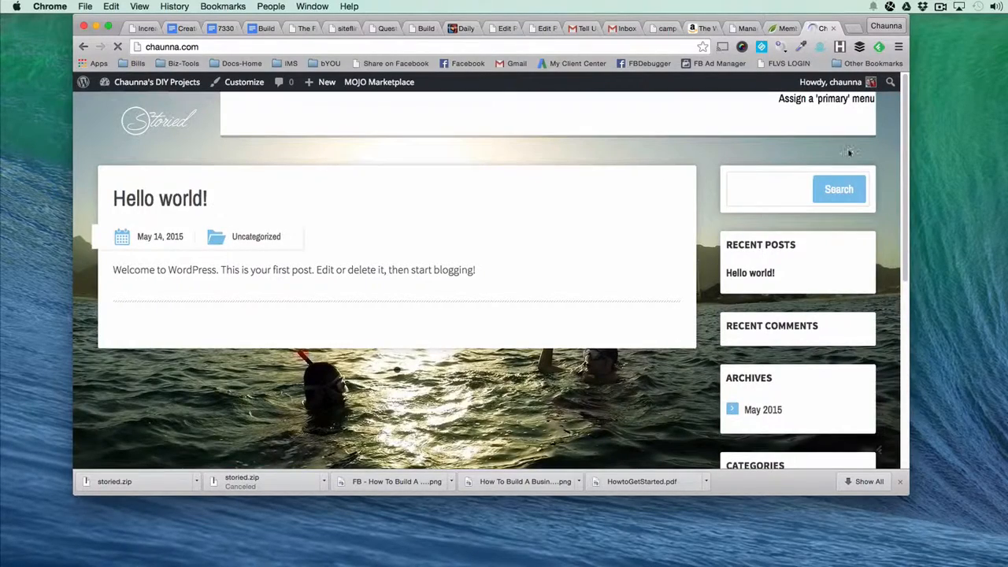
{"action": "scroll", "coordinate": [828, 240], "scroll_direction": "down", "scroll_amount": 8}
{"action": "scroll", "coordinate": [827, 240], "scroll_direction": "up", "scroll_amount": 1}
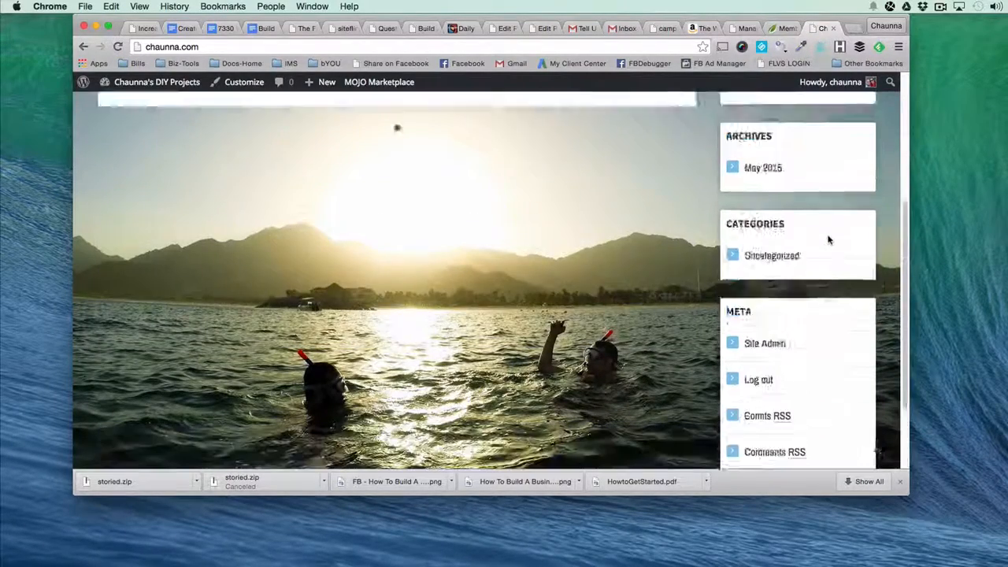
{"action": "scroll", "coordinate": [827, 240], "scroll_direction": "up", "scroll_amount": 3}
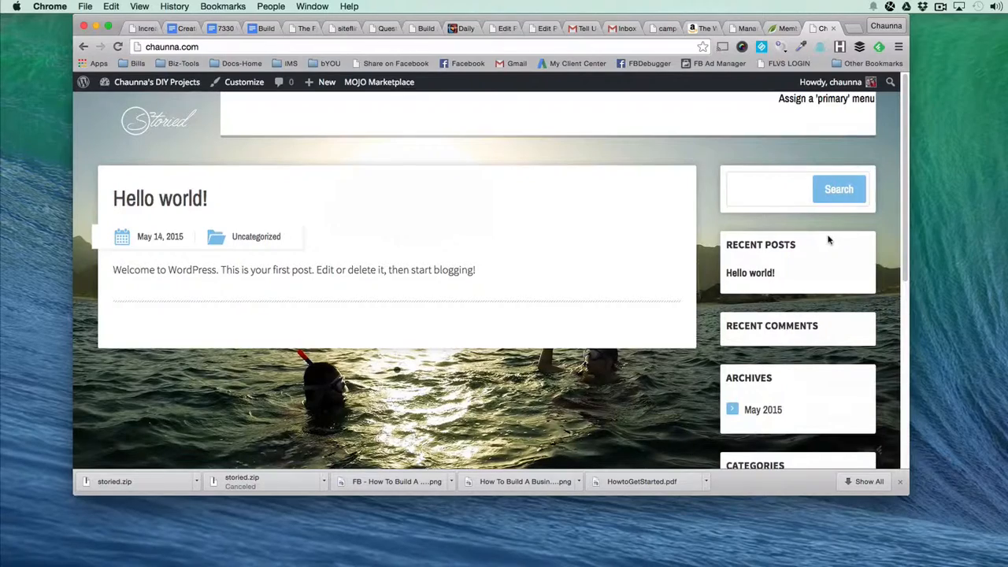
{"action": "key", "text": "super+w"}
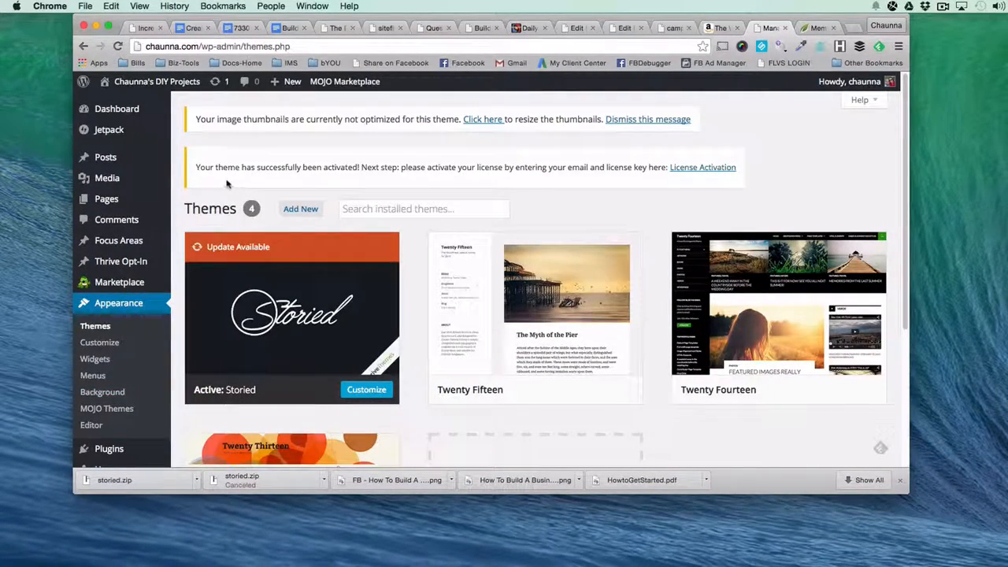
Open the theme's license validation form and check where the Thrive Themes member dashboard provides license keys.
{"action": "left_click", "coordinate": [693, 172]}
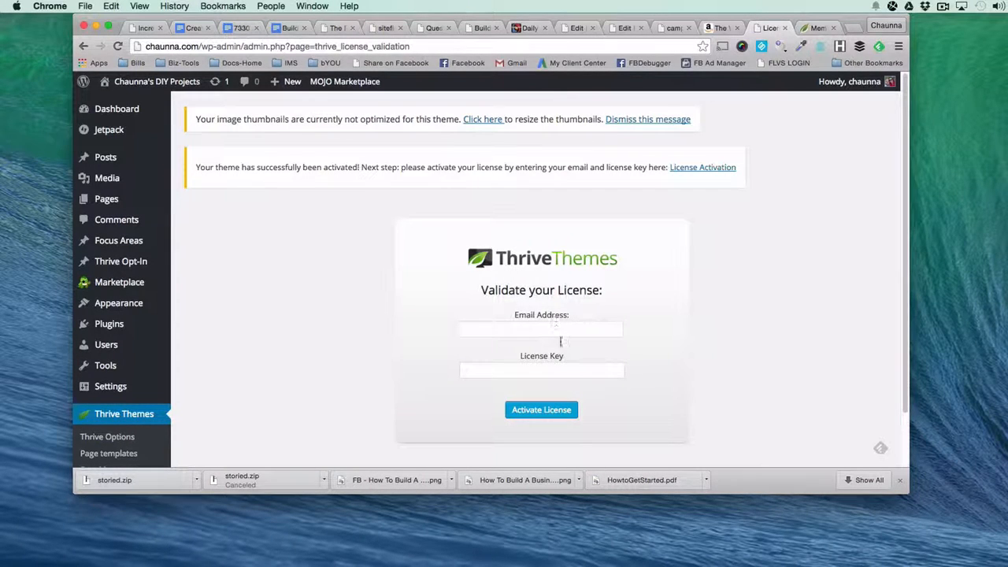
{"action": "left_click", "coordinate": [811, 29]}
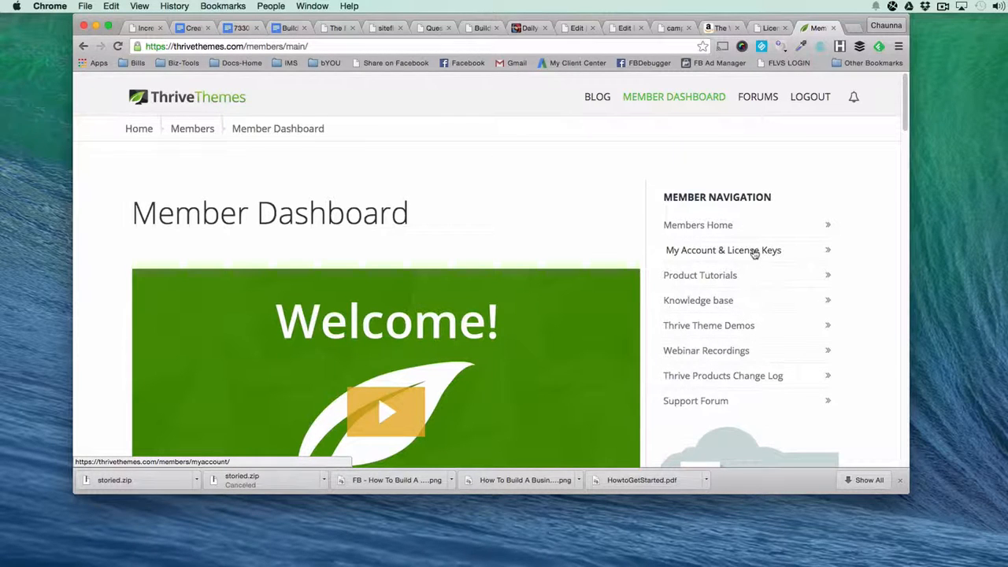
{"action": "left_click", "coordinate": [768, 28]}
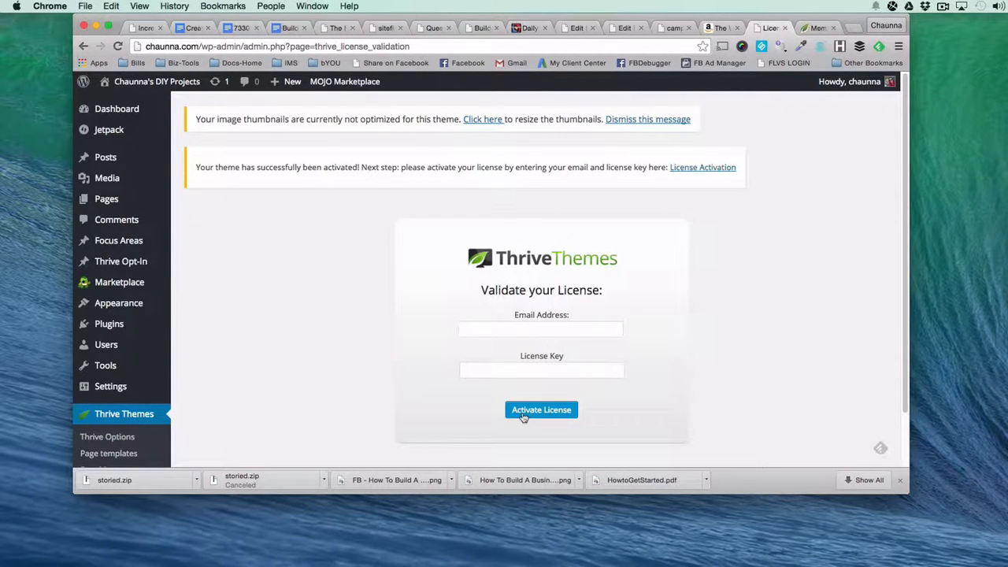
{"action": "left_click", "coordinate": [942, 6]}
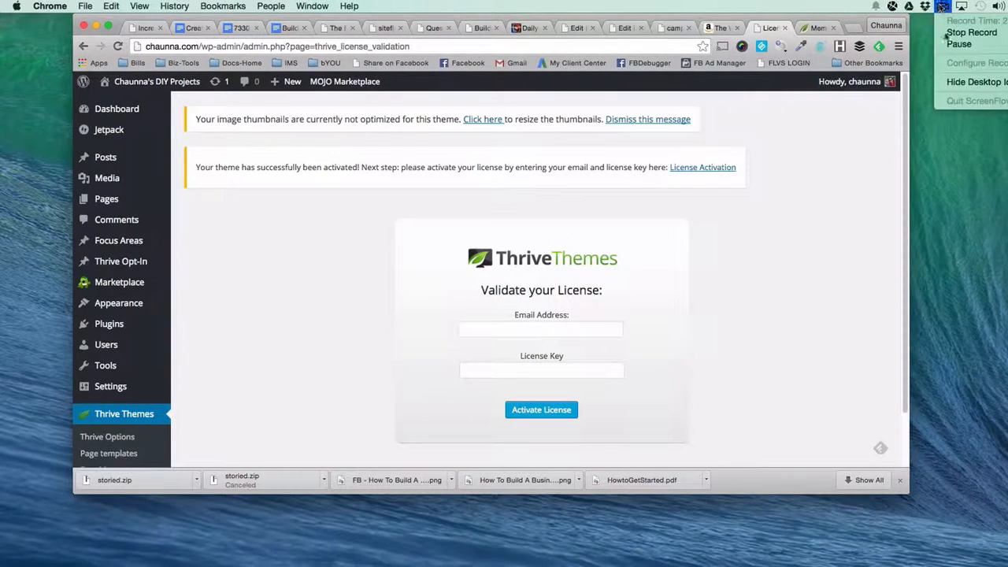
{"action": "left_click", "coordinate": [948, 45]}
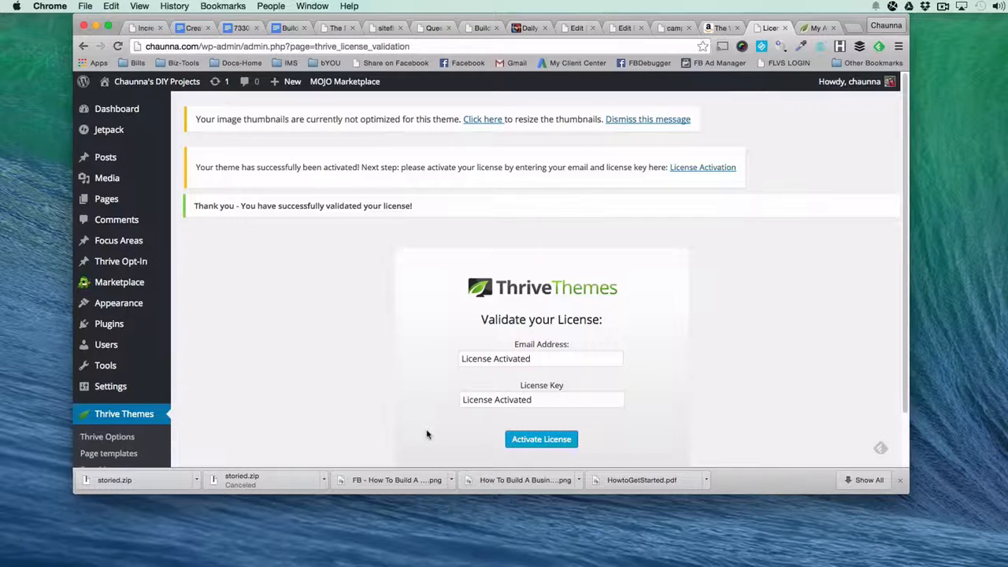
In the Thrive Themes page template settings, enter bYOU Publishing LLC as company name and the site's /contact-us address as contact page URL.
{"action": "left_click", "coordinate": [112, 455]}
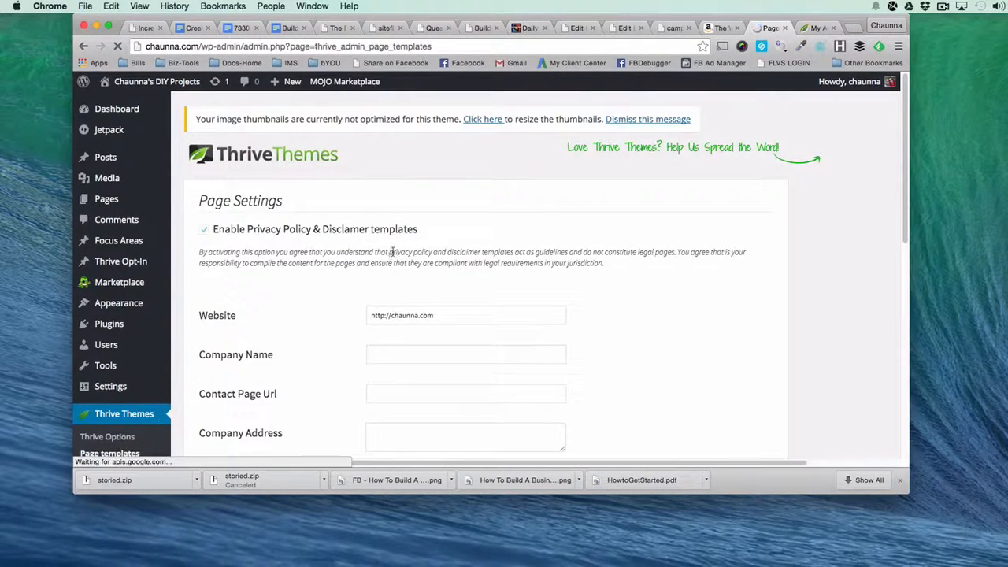
{"action": "scroll", "coordinate": [393, 255], "scroll_direction": "down", "scroll_amount": 1}
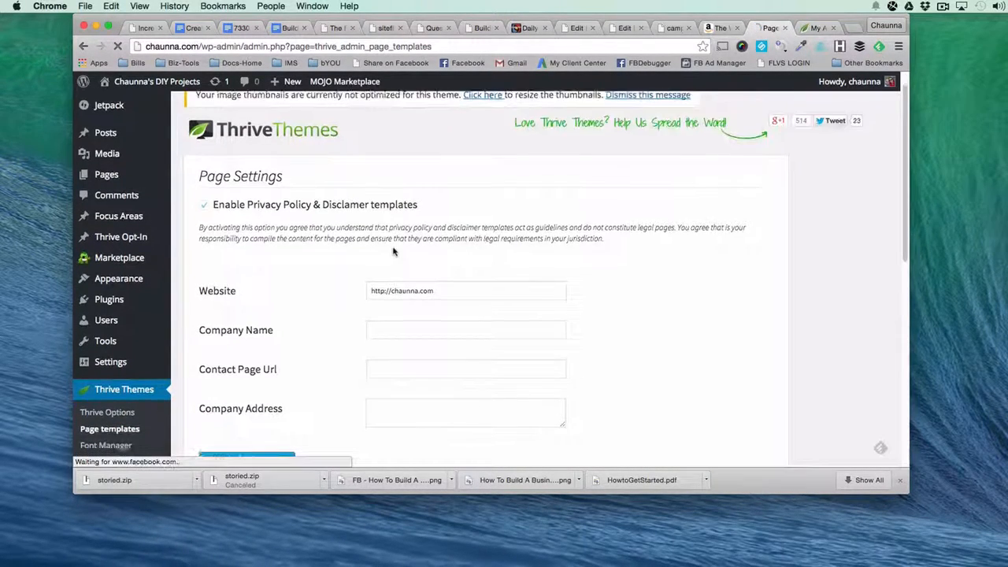
{"action": "left_click", "coordinate": [393, 328]}
{"action": "type", "text": "b"}
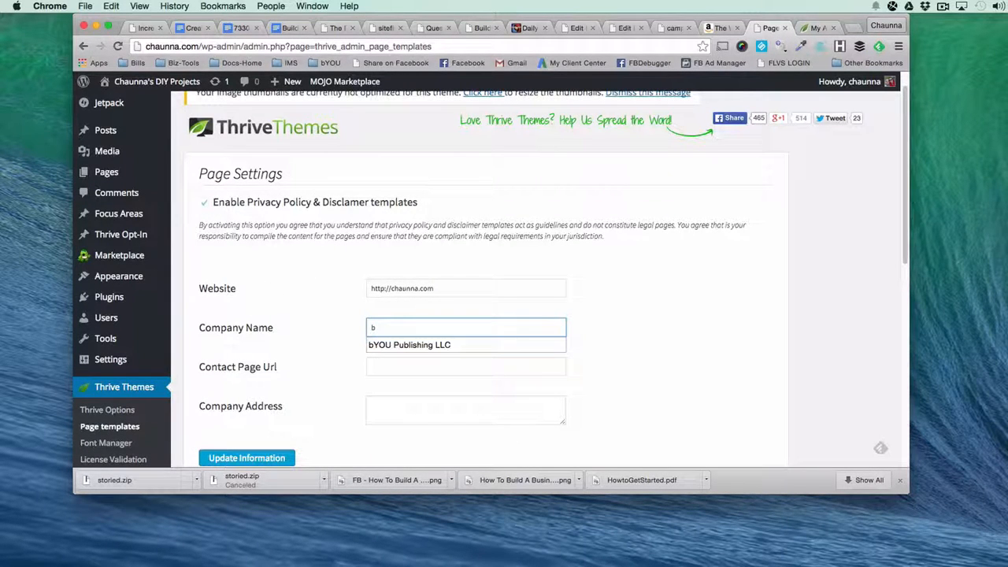
{"action": "left_click", "coordinate": [385, 345]}
{"action": "left_click", "coordinate": [394, 367]}
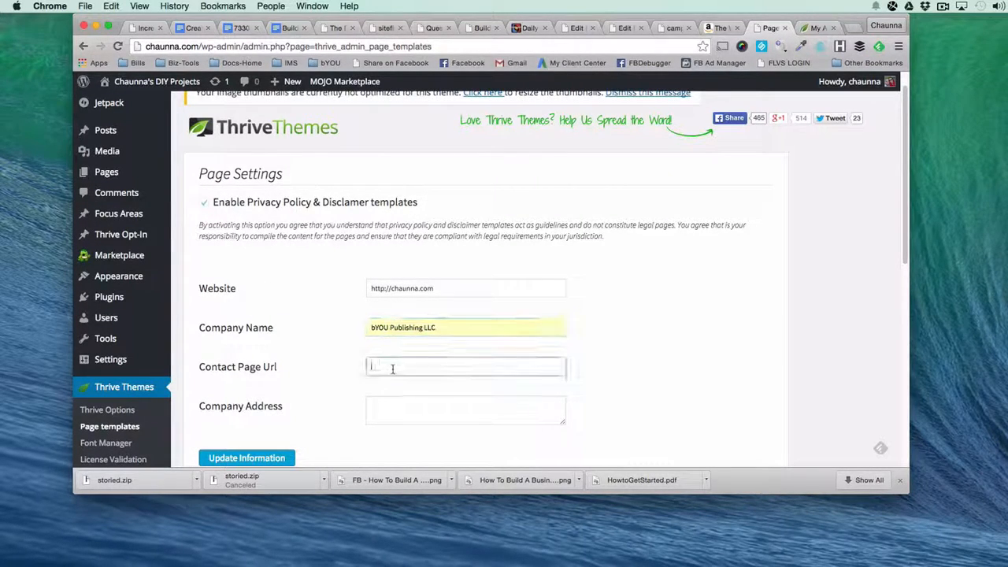
{"action": "key", "text": "Down"}
{"action": "key", "text": "Down"}
{"action": "key", "text": "Return"}
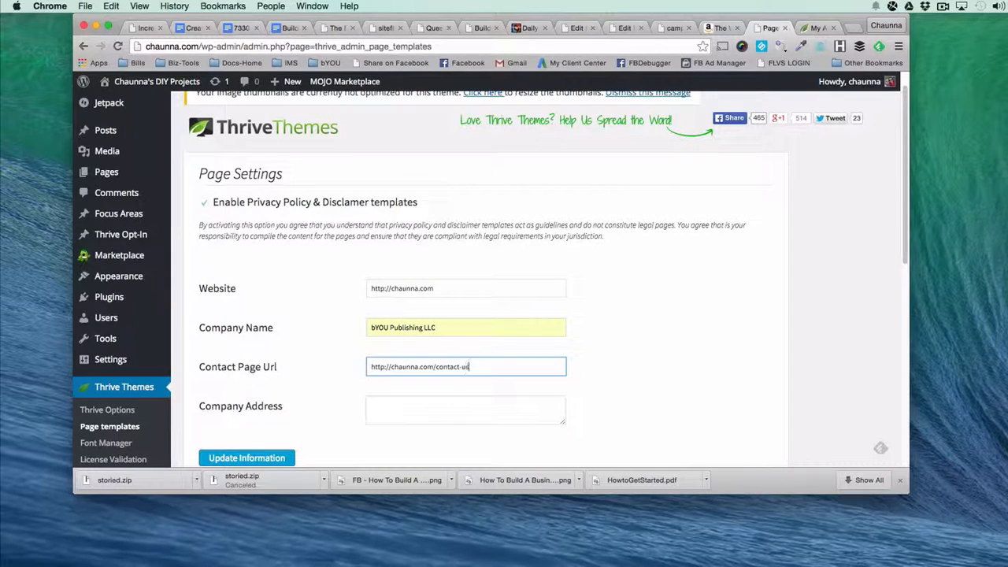
Fill in the company's postal address, update the page settings information and bring up the list of page templates.
{"action": "left_click", "coordinate": [415, 404]}
{"action": "type", "text": "780"}
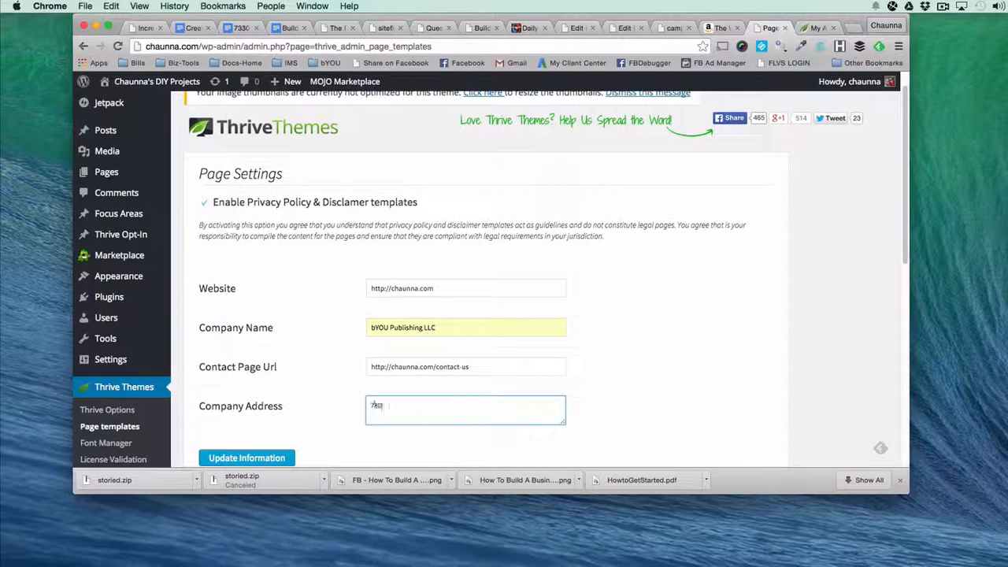
{"action": "key", "text": "Down"}
{"action": "key", "text": "Return"}
{"action": "scroll", "coordinate": [267, 398], "scroll_direction": "down", "scroll_amount": 2}
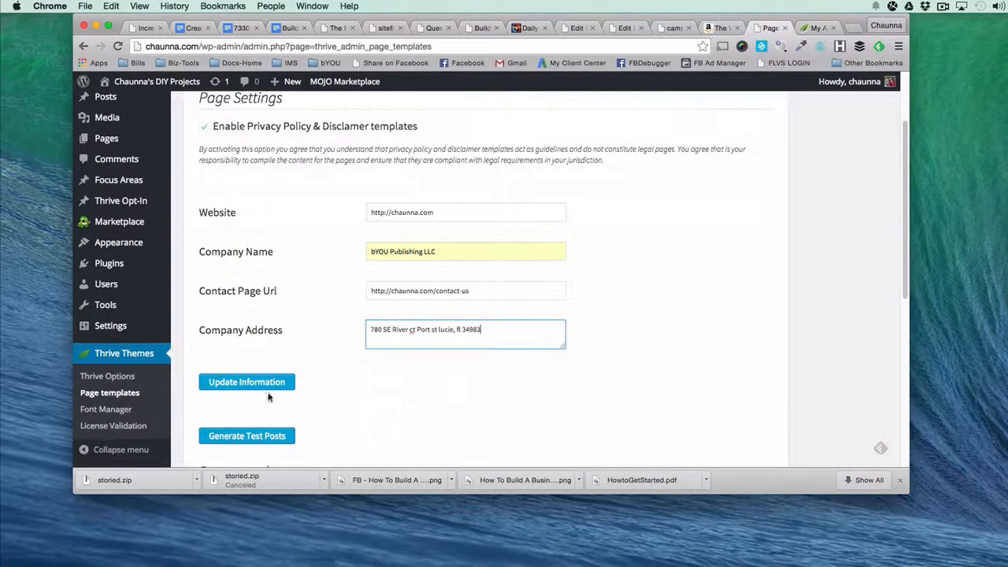
{"action": "left_click", "coordinate": [264, 390]}
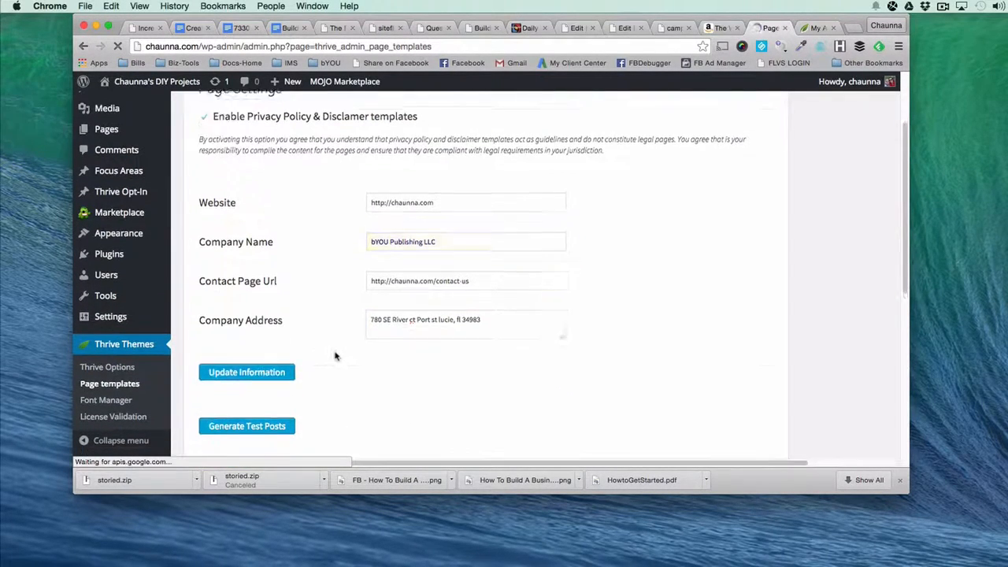
{"action": "scroll", "coordinate": [336, 354], "scroll_direction": "down", "scroll_amount": 5}
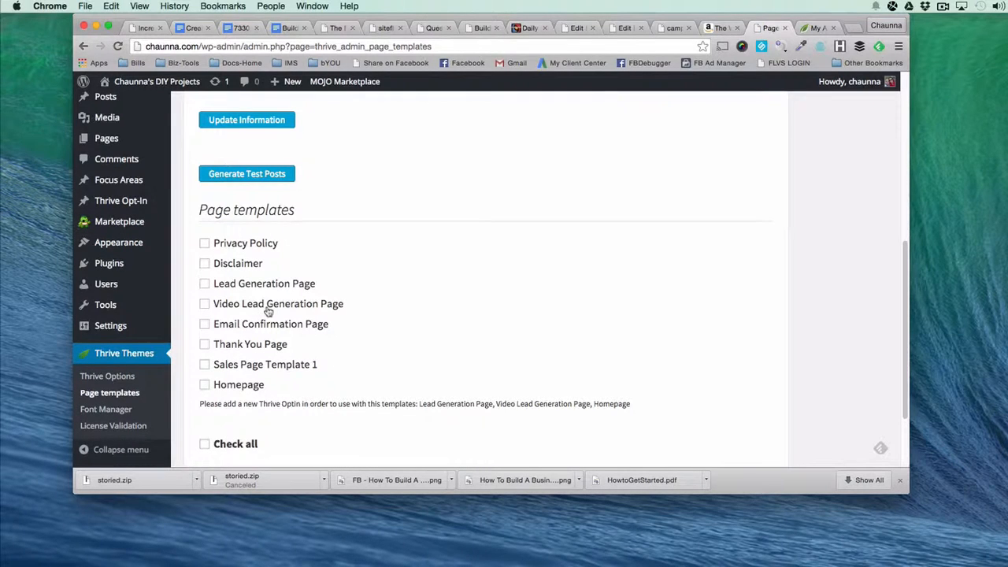
Generate pages from the Privacy Policy, Disclaimer, Lead Generation Page, Email Confirmation Page, Thank You Page and Homepage templates.
{"action": "left_click", "coordinate": [205, 243]}
{"action": "left_click", "coordinate": [204, 264]}
{"action": "left_click", "coordinate": [204, 285]}
{"action": "left_click", "coordinate": [205, 345]}
{"action": "left_click", "coordinate": [205, 385]}
{"action": "scroll", "coordinate": [207, 385], "scroll_direction": "down", "scroll_amount": 1}
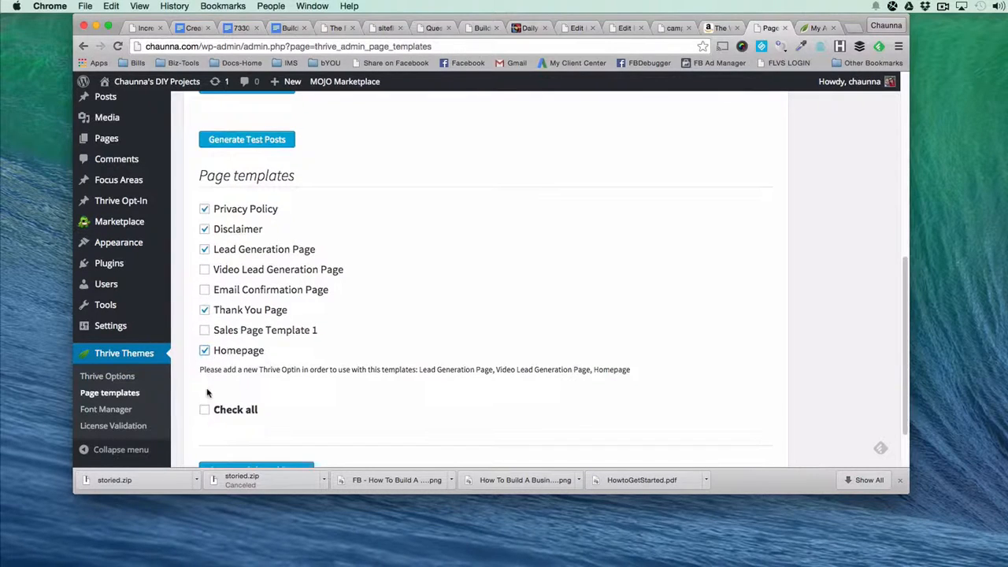
{"action": "left_click", "coordinate": [205, 289]}
{"action": "scroll", "coordinate": [262, 374], "scroll_direction": "down", "scroll_amount": 2}
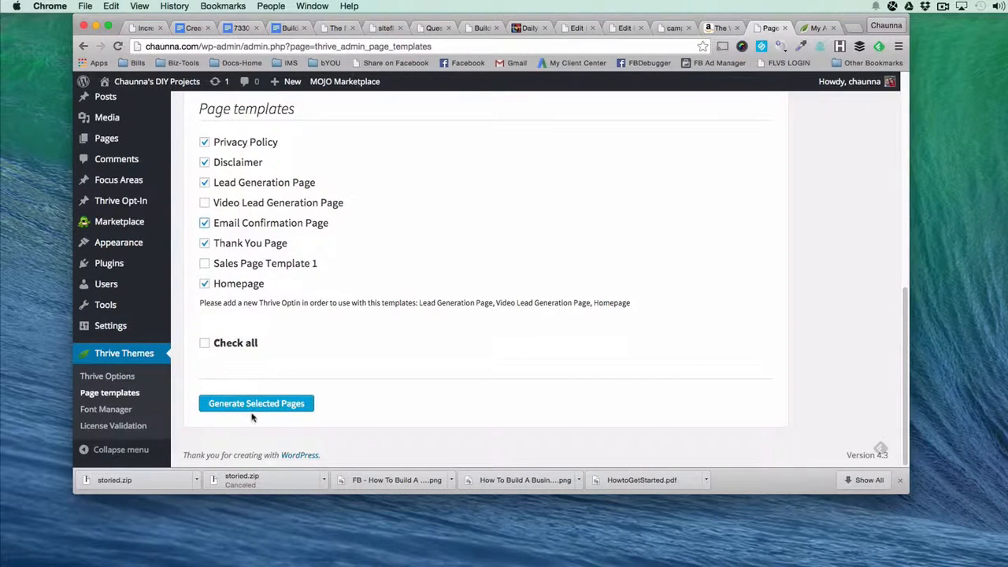
{"action": "left_click", "coordinate": [254, 407]}
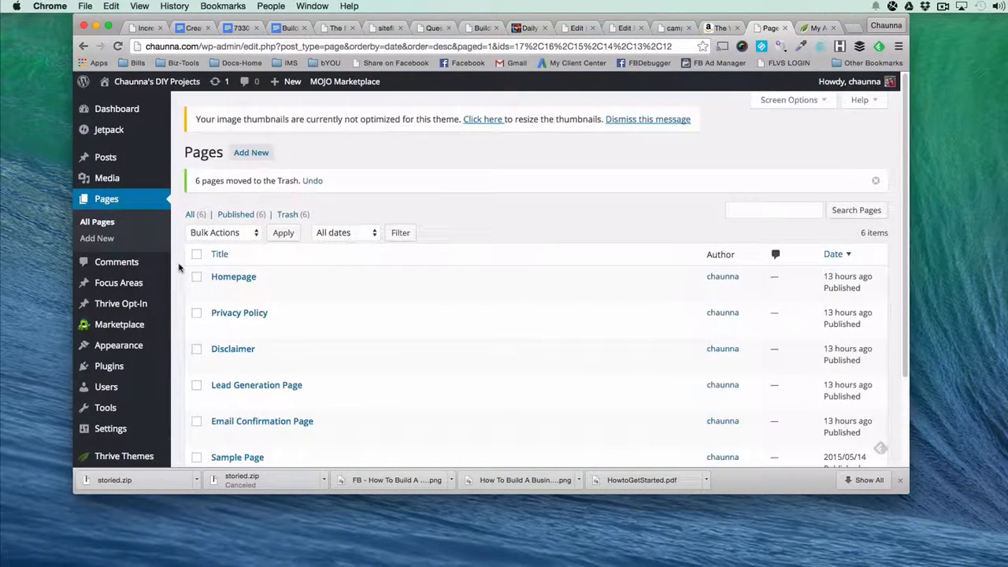
View the generated Homepage in a separate tab and look over its layout from the welcome banner to the social media section.
{"action": "scroll", "coordinate": [260, 318], "scroll_direction": "down", "scroll_amount": 3}
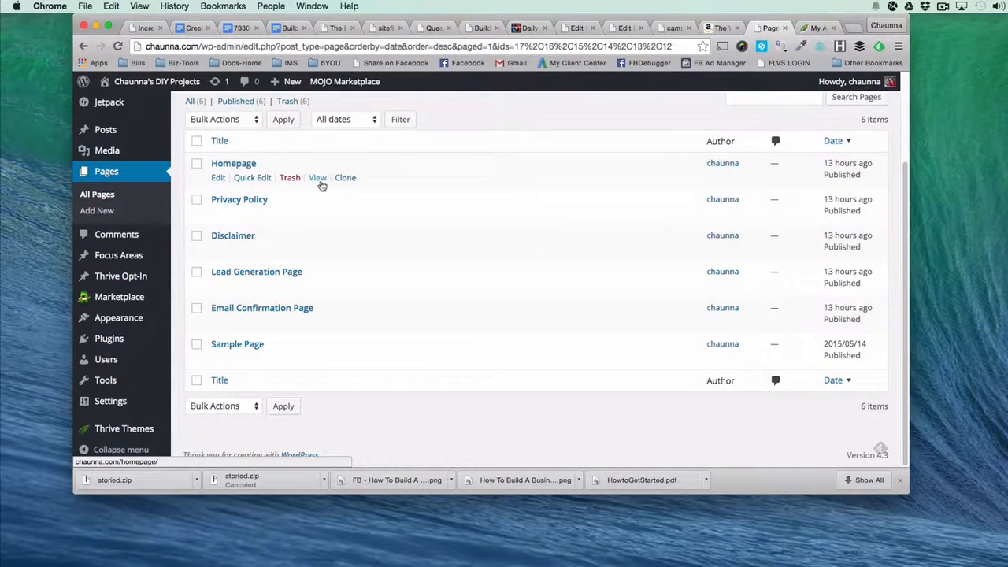
{"action": "right_click", "coordinate": [318, 180]}
{"action": "left_click", "coordinate": [331, 185]}
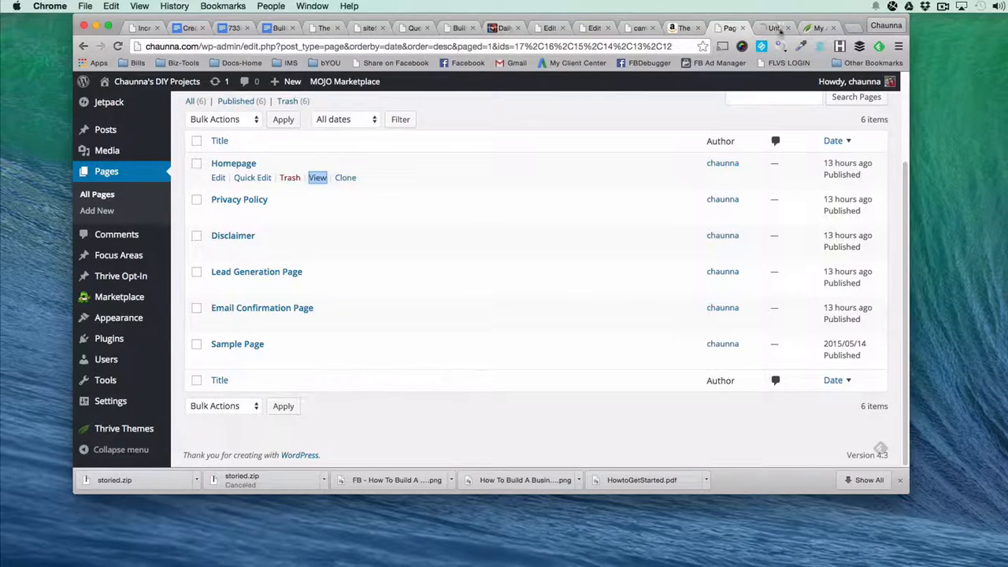
{"action": "left_click", "coordinate": [777, 28]}
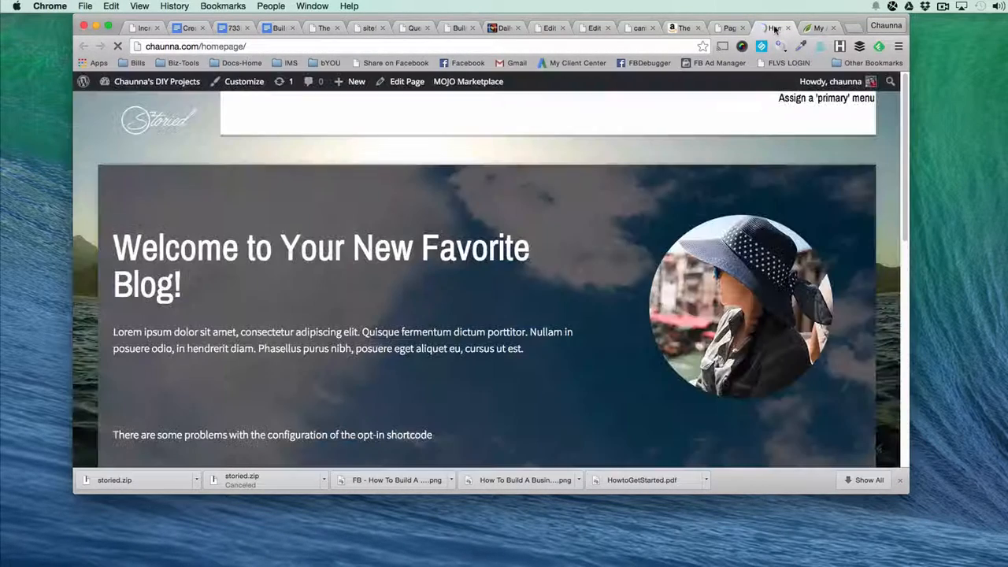
{"action": "scroll", "coordinate": [487, 271], "scroll_direction": "down", "scroll_amount": 1}
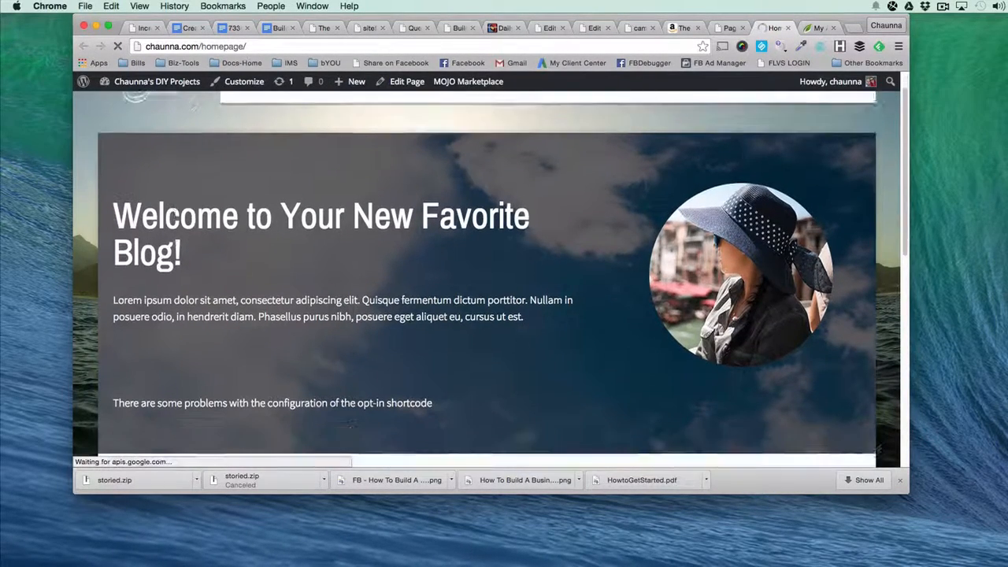
{"action": "scroll", "coordinate": [349, 423], "scroll_direction": "down", "scroll_amount": 10}
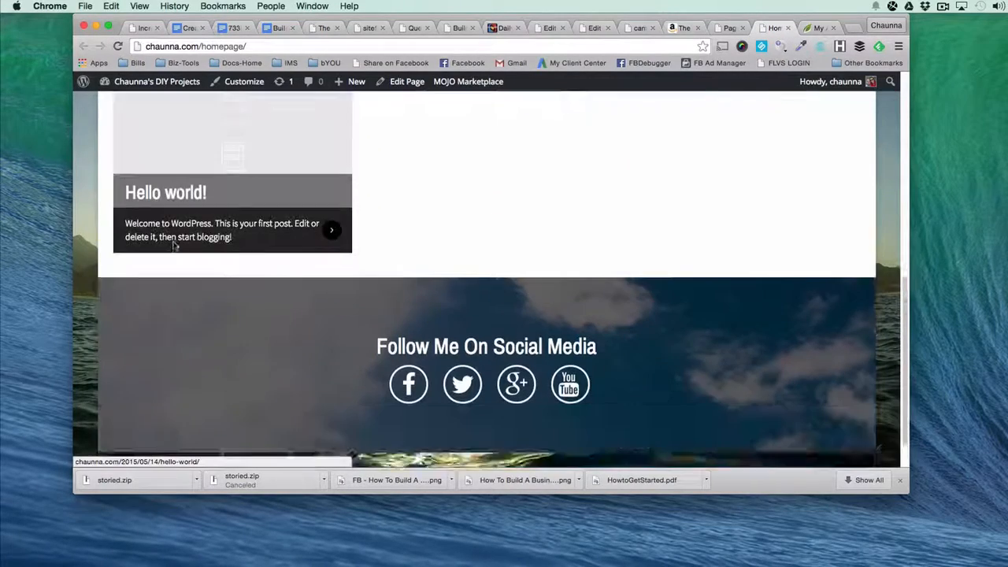
{"action": "scroll", "coordinate": [173, 241], "scroll_direction": "up", "scroll_amount": 12}
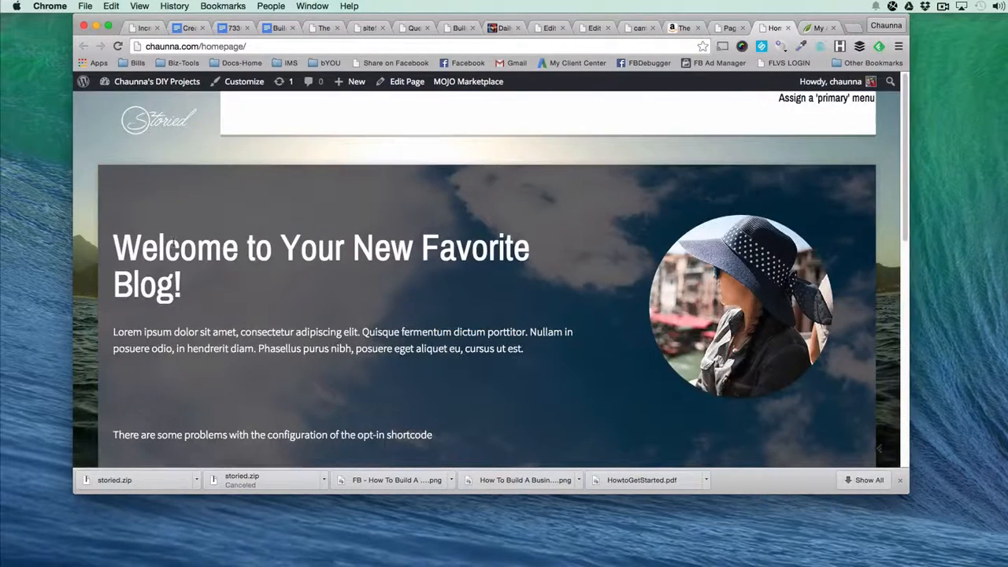
From the pages list, open the Privacy Policy, Disclaimer, Lead Generation Page and Email Confirmation Page each in its own tab.
{"action": "left_click", "coordinate": [730, 28]}
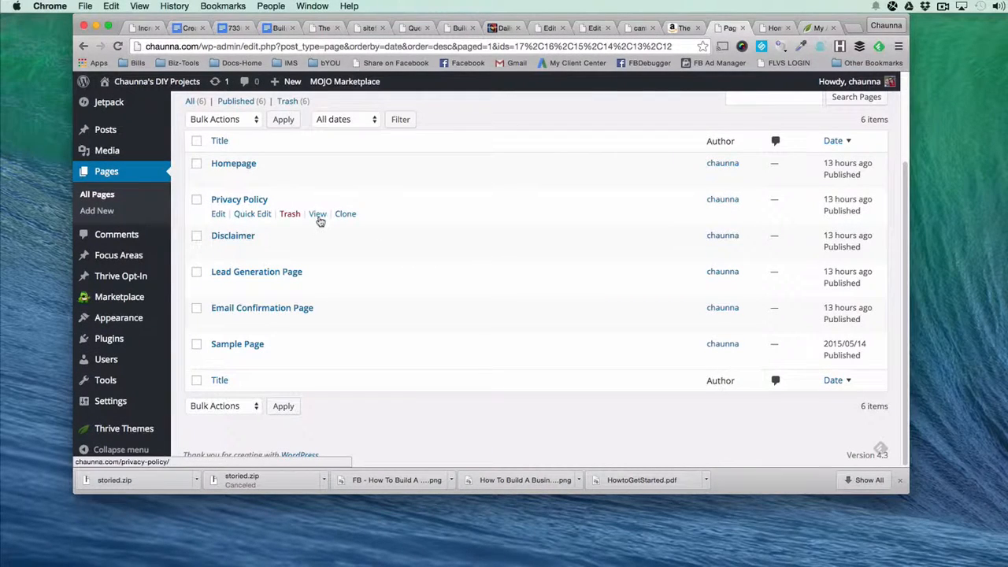
{"action": "right_click", "coordinate": [318, 214]}
{"action": "left_click", "coordinate": [339, 224]}
{"action": "right_click", "coordinate": [316, 251]}
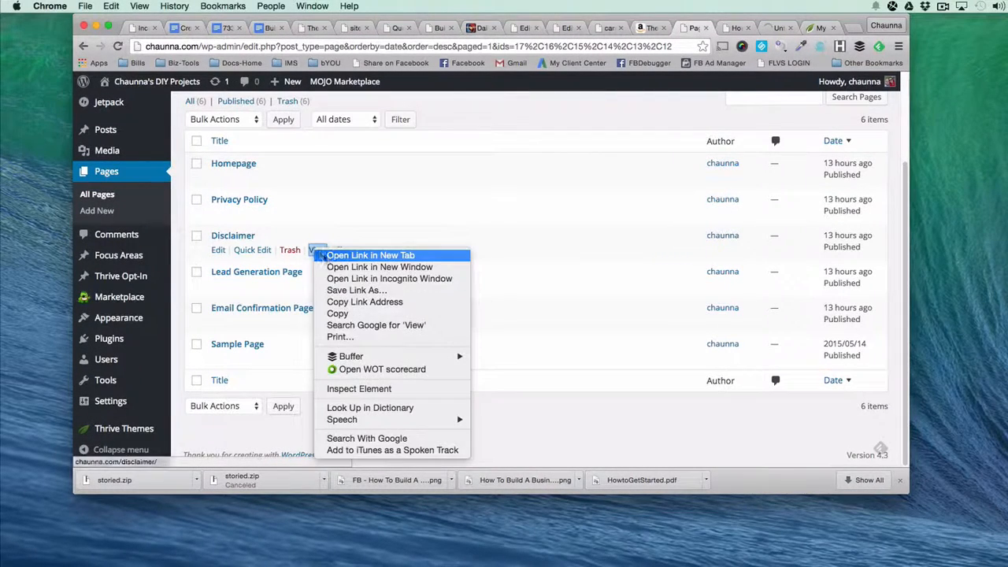
{"action": "left_click", "coordinate": [327, 256]}
{"action": "right_click", "coordinate": [316, 286]}
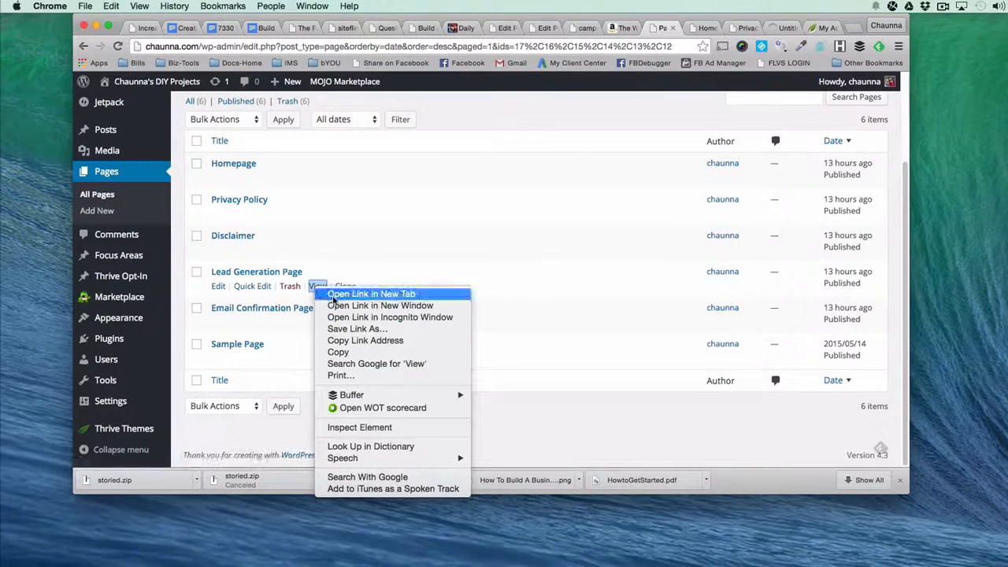
{"action": "left_click", "coordinate": [332, 291]}
{"action": "right_click", "coordinate": [317, 322]}
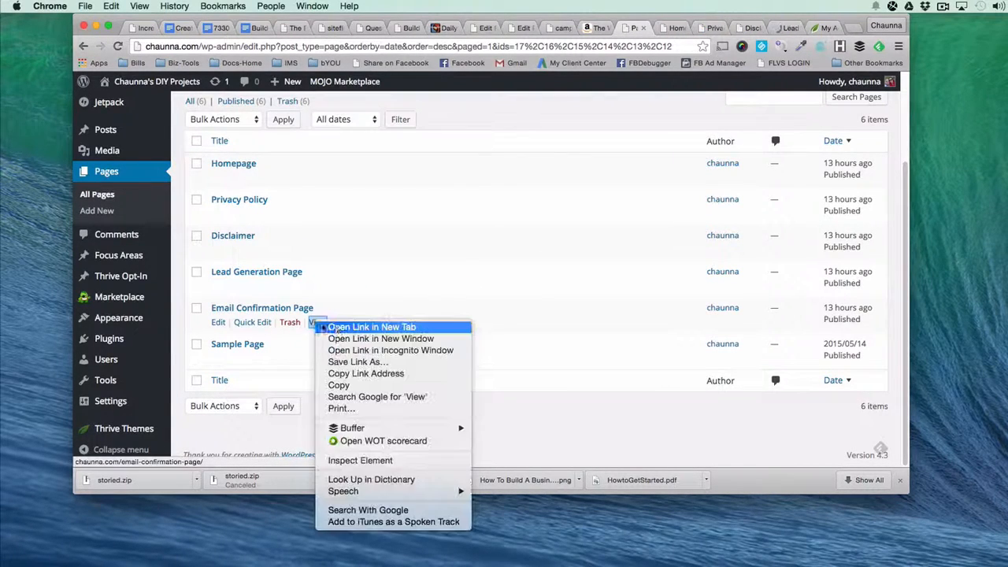
{"action": "left_click", "coordinate": [341, 330]}
{"action": "right_click", "coordinate": [316, 359]}
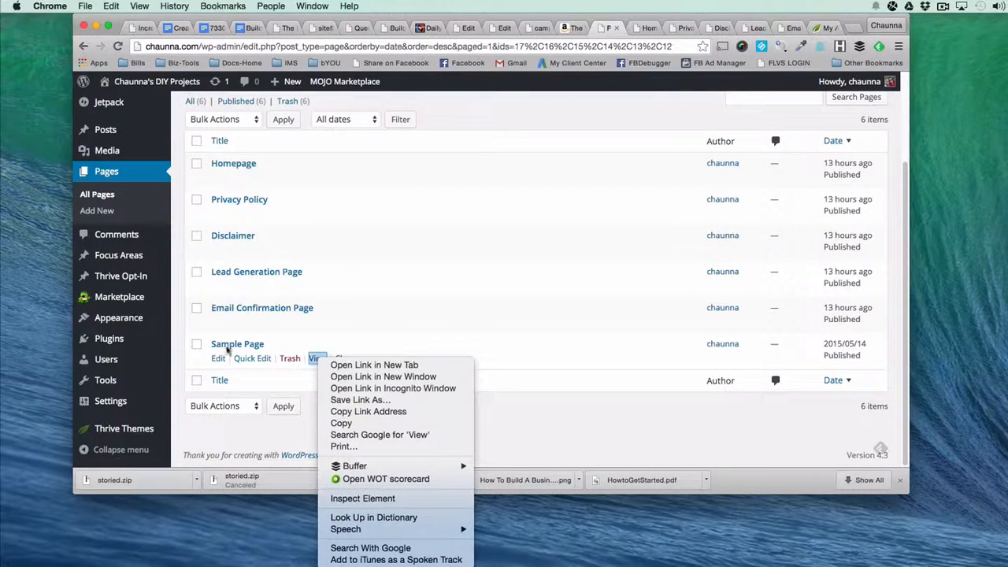
{"action": "left_click", "coordinate": [532, 413]}
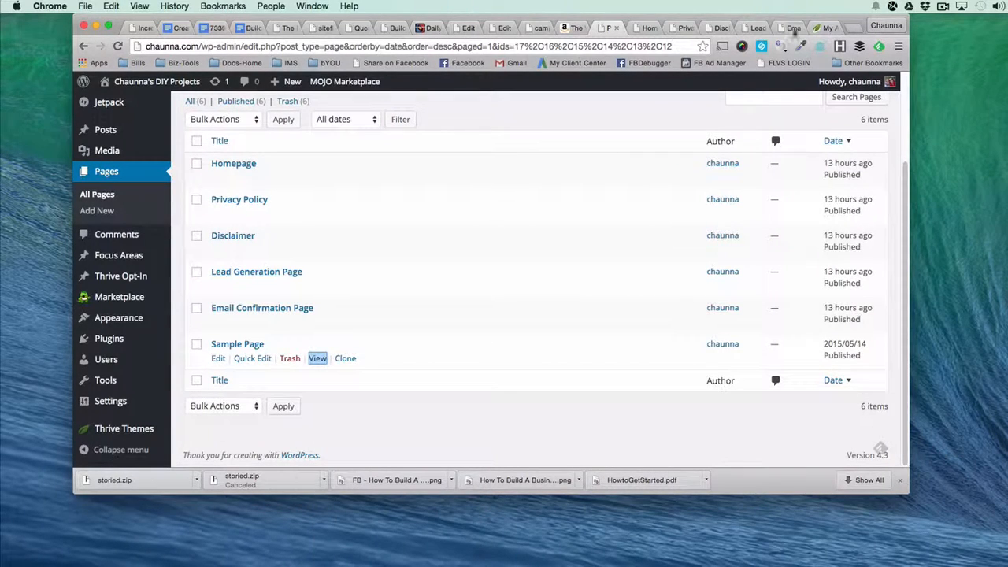
Look over the Lead Generation Page, including its headline, ebook cover, sign-up area and testimonial.
{"action": "left_click", "coordinate": [754, 27]}
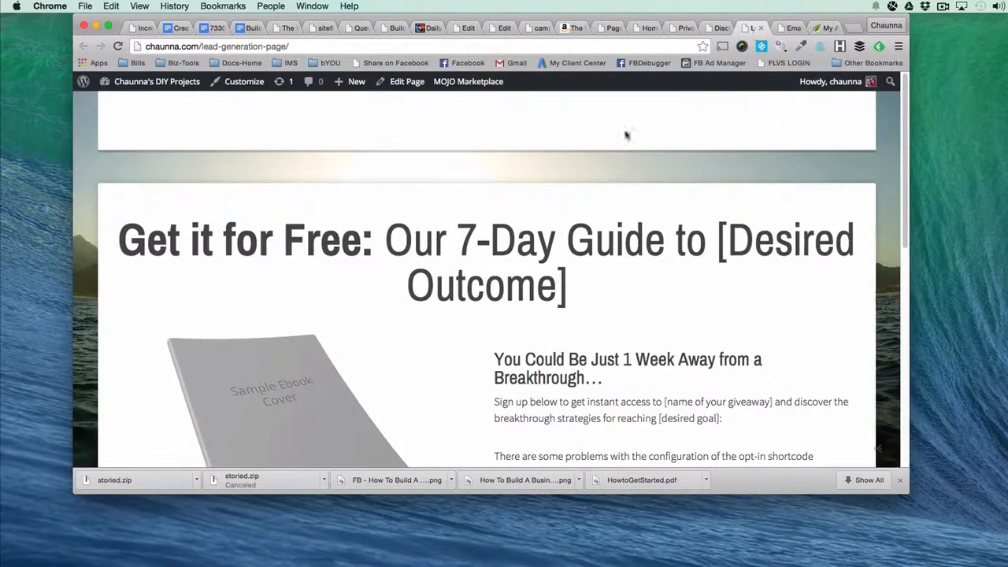
{"action": "scroll", "coordinate": [514, 167], "scroll_direction": "down", "scroll_amount": 5}
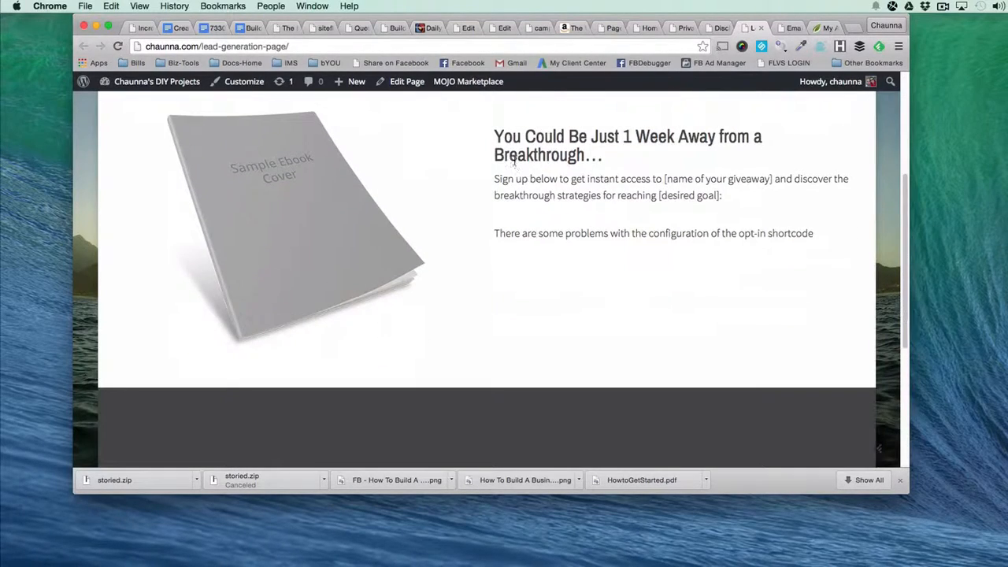
{"action": "scroll", "coordinate": [511, 173], "scroll_direction": "down", "scroll_amount": 5}
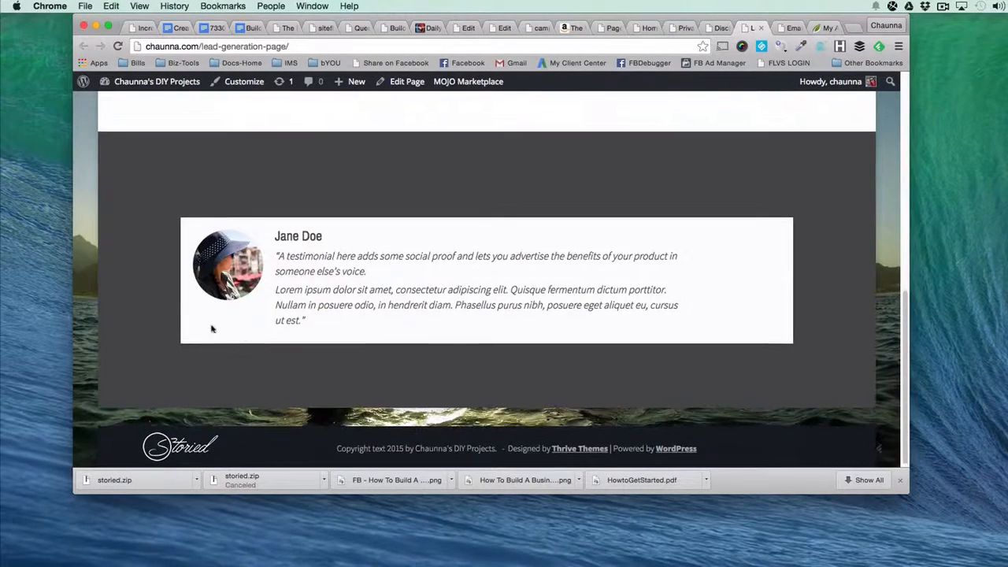
{"action": "scroll", "coordinate": [496, 290], "scroll_direction": "up", "scroll_amount": 10}
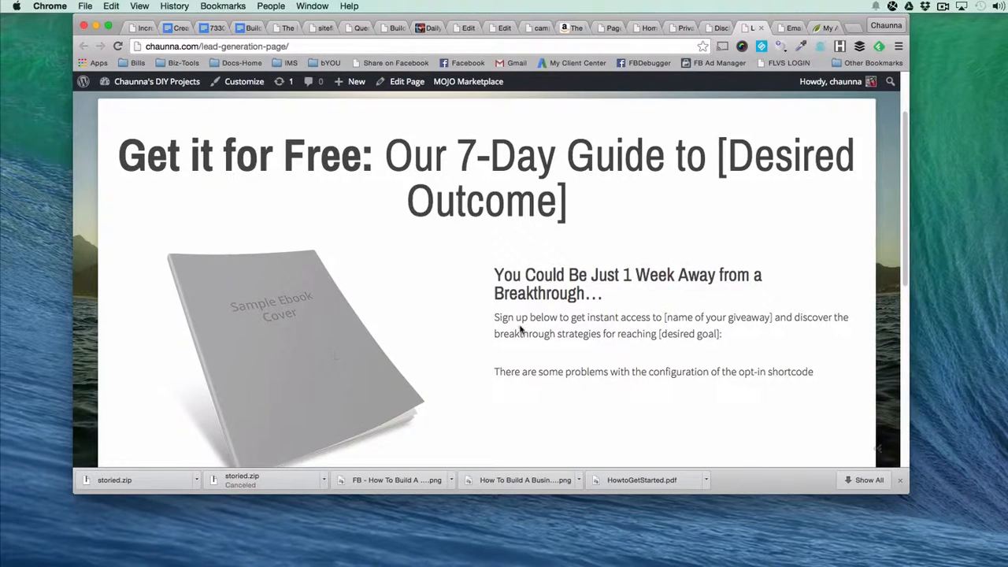
{"action": "scroll", "coordinate": [596, 371], "scroll_direction": "down", "scroll_amount": 3}
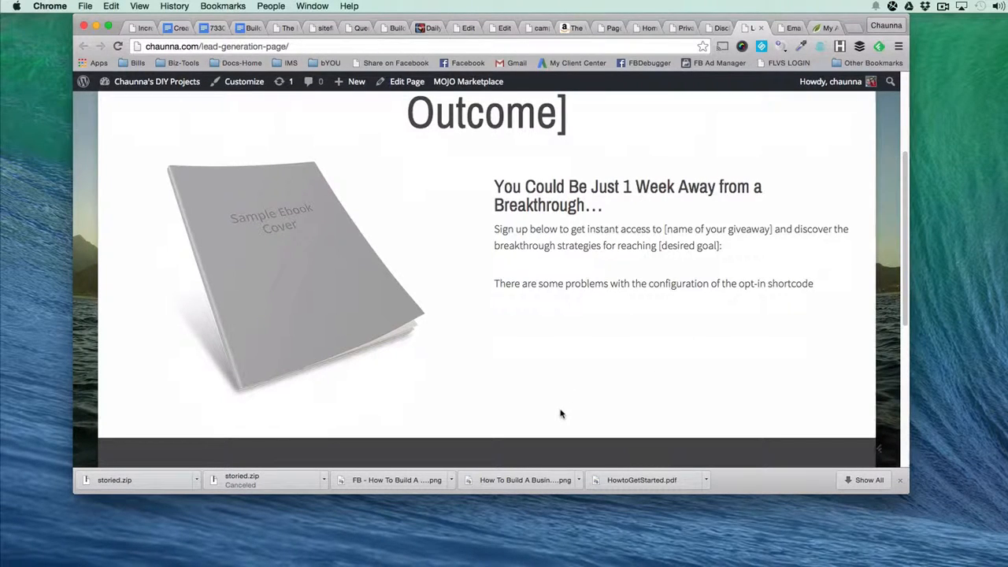
Compare the Lead Generation Page with the Email Confirmation Page and examine the latter's address, thank-you banner and next steps.
{"action": "left_click", "coordinate": [790, 30]}
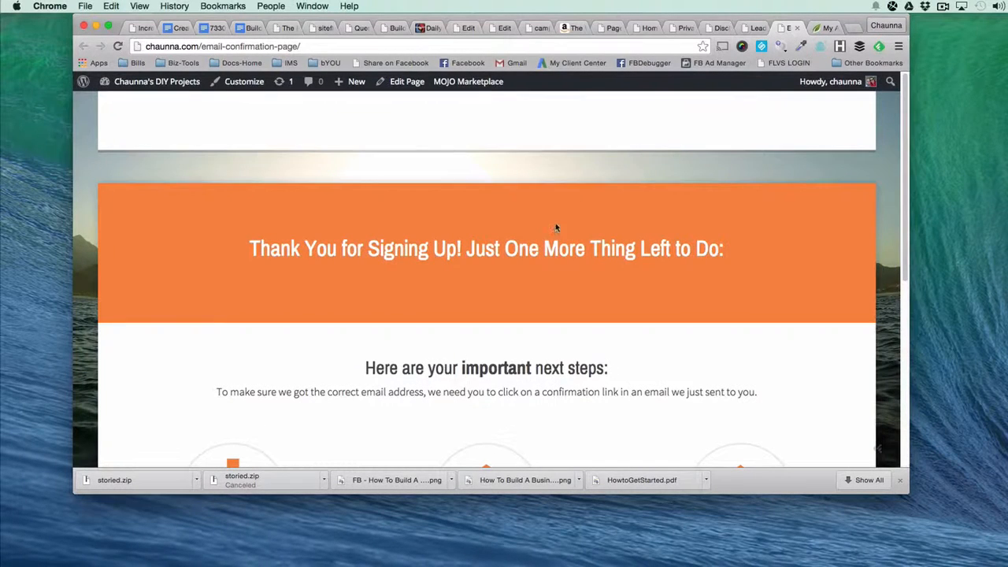
{"action": "left_click", "coordinate": [748, 28]}
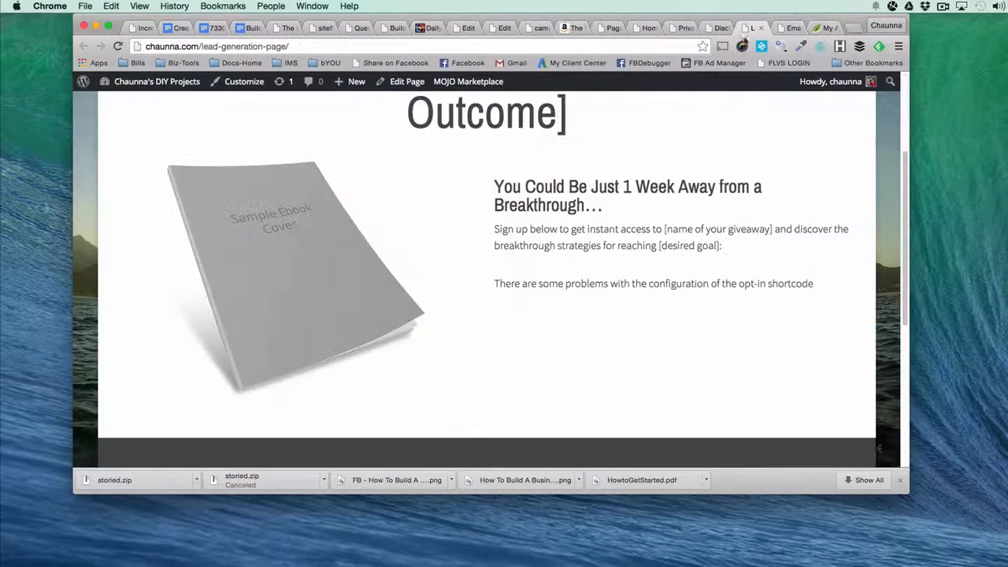
{"action": "scroll", "coordinate": [681, 261], "scroll_direction": "up", "scroll_amount": 5}
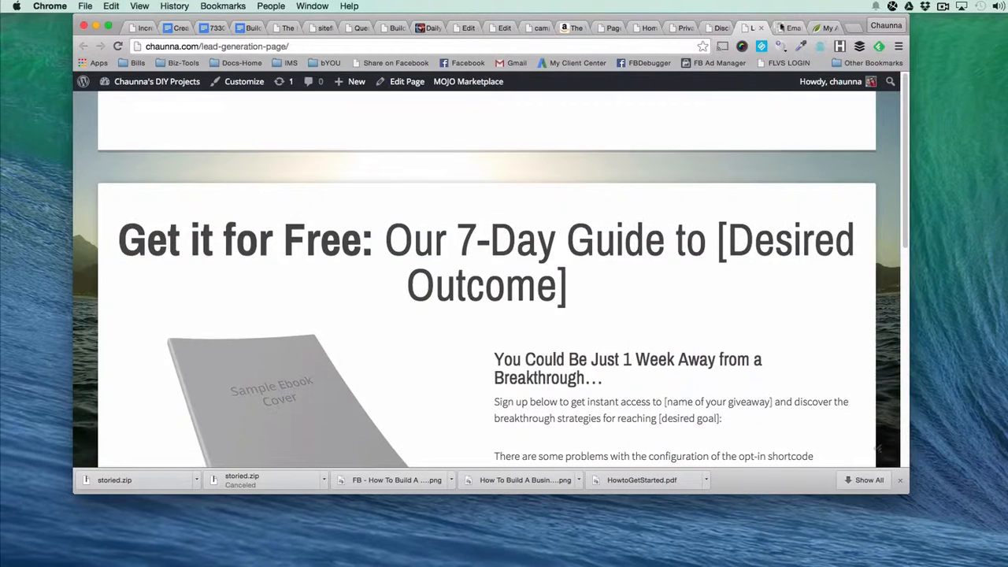
{"action": "left_click", "coordinate": [791, 29]}
{"action": "scroll", "coordinate": [311, 251], "scroll_direction": "down", "scroll_amount": 1}
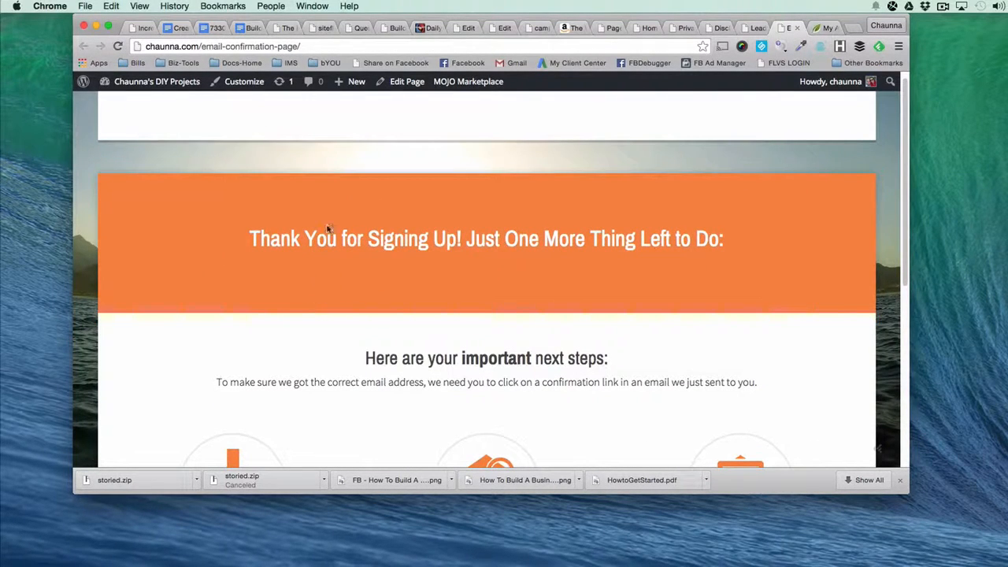
{"action": "left_click_drag", "start_coordinate": [203, 45], "coordinate": [362, 49]}
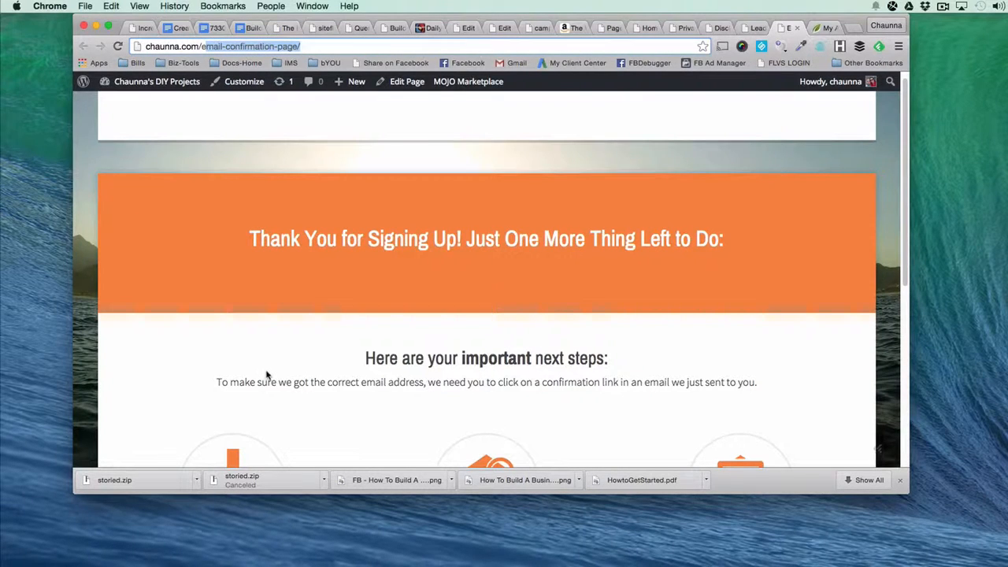
{"action": "scroll", "coordinate": [266, 375], "scroll_direction": "down", "scroll_amount": 5}
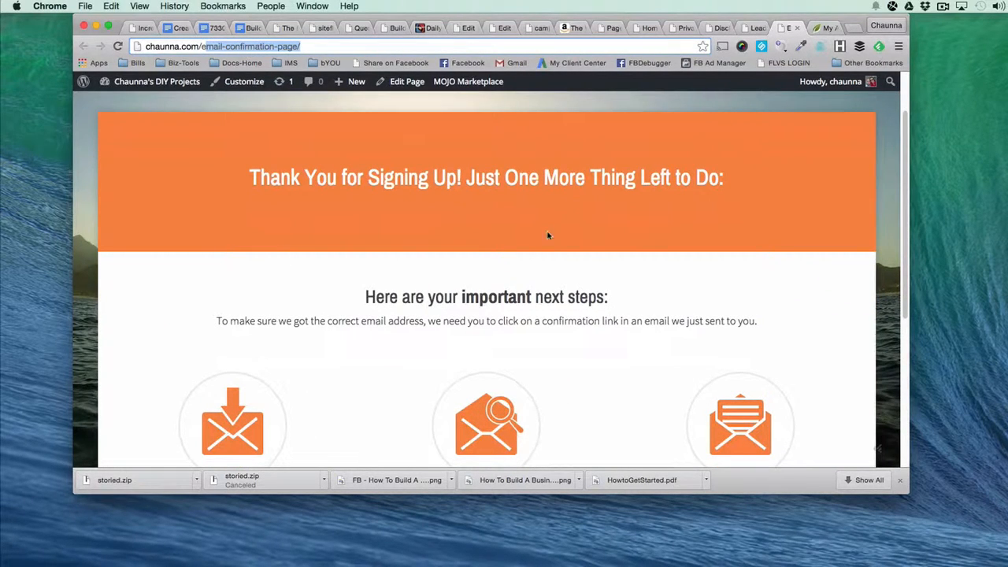
{"action": "scroll", "coordinate": [386, 360], "scroll_direction": "down", "scroll_amount": 10}
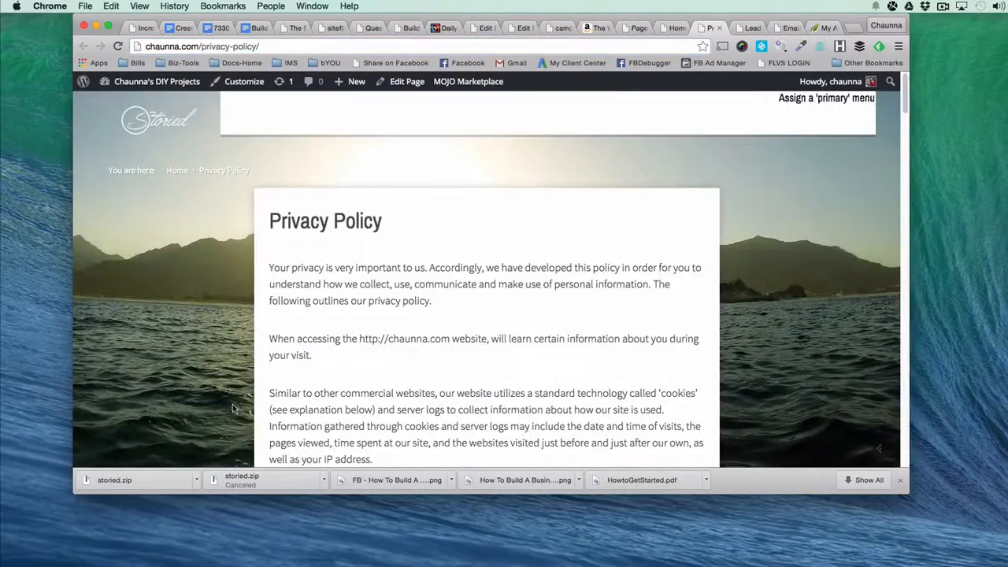
Read through the generated Privacy Policy down to the section on external links and close that page.
{"action": "scroll", "coordinate": [268, 387], "scroll_direction": "down", "scroll_amount": 5}
{"action": "scroll", "coordinate": [268, 387], "scroll_direction": "down", "scroll_amount": 5}
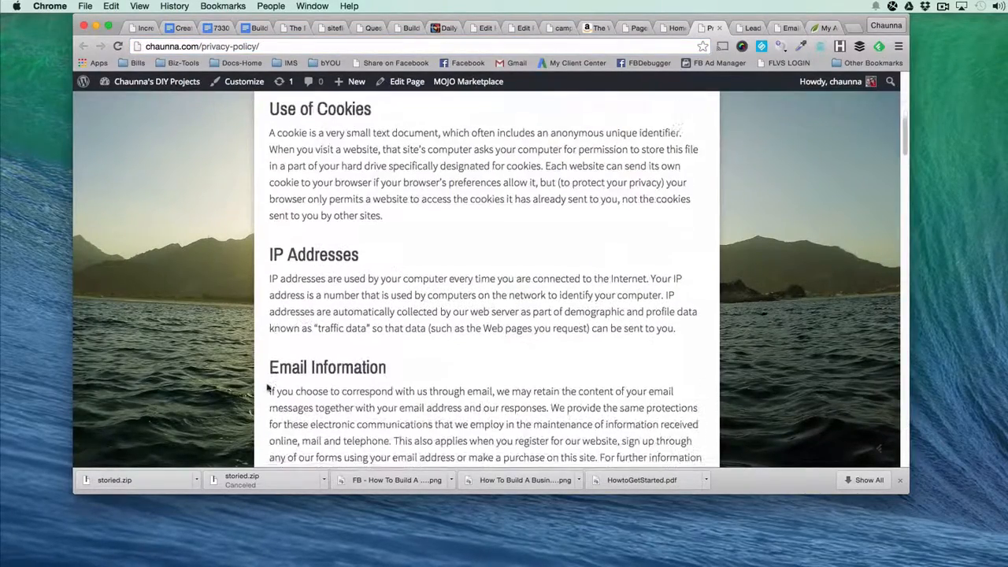
{"action": "scroll", "coordinate": [267, 387], "scroll_direction": "down", "scroll_amount": 10}
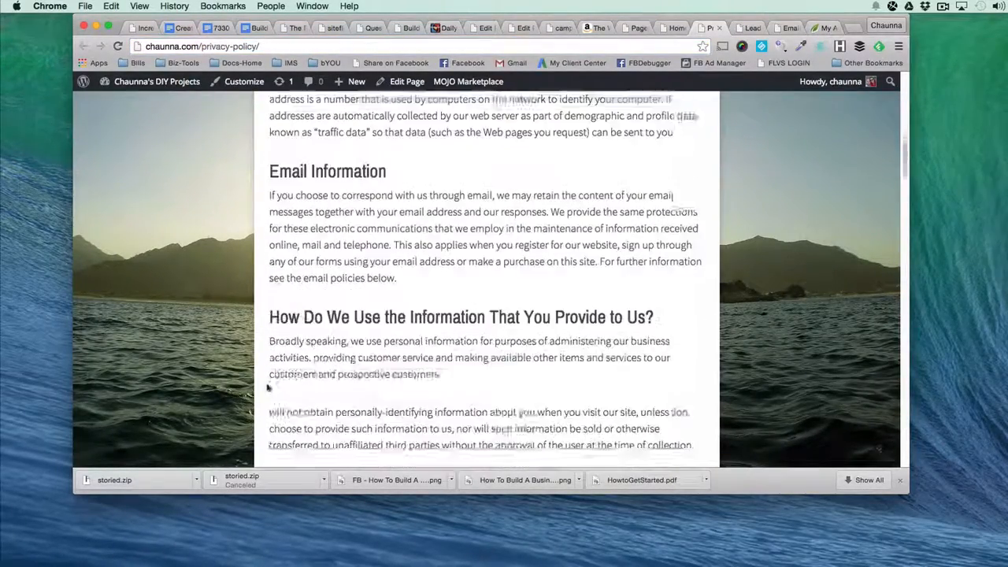
{"action": "scroll", "coordinate": [268, 387], "scroll_direction": "down", "scroll_amount": 2}
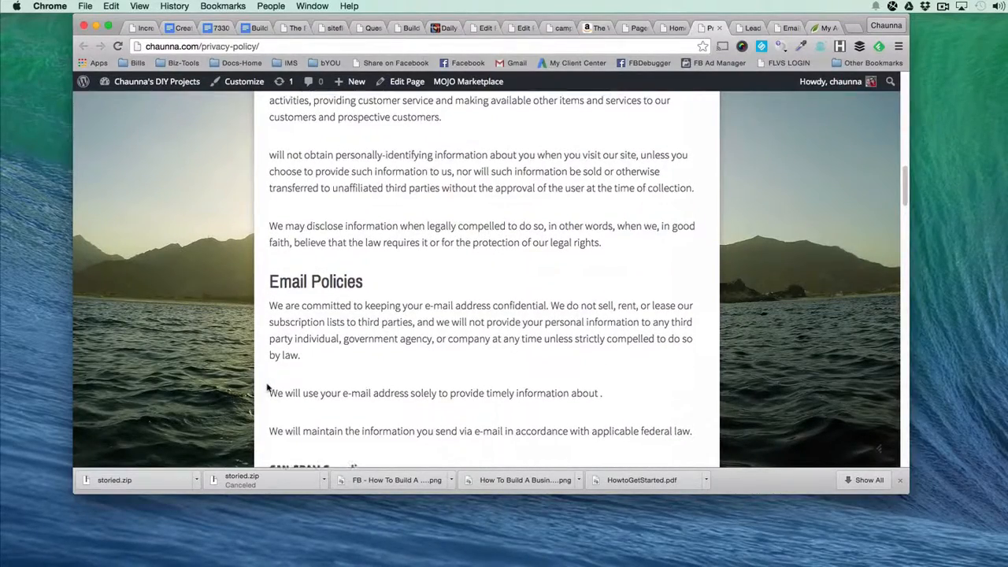
{"action": "scroll", "coordinate": [268, 388], "scroll_direction": "down", "scroll_amount": 1}
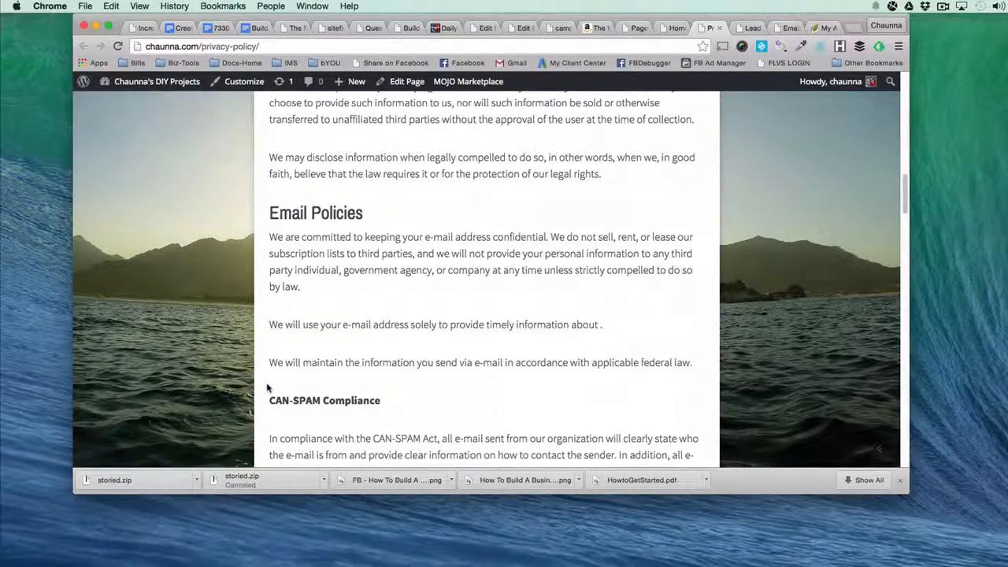
{"action": "scroll", "coordinate": [268, 387], "scroll_direction": "down", "scroll_amount": 3}
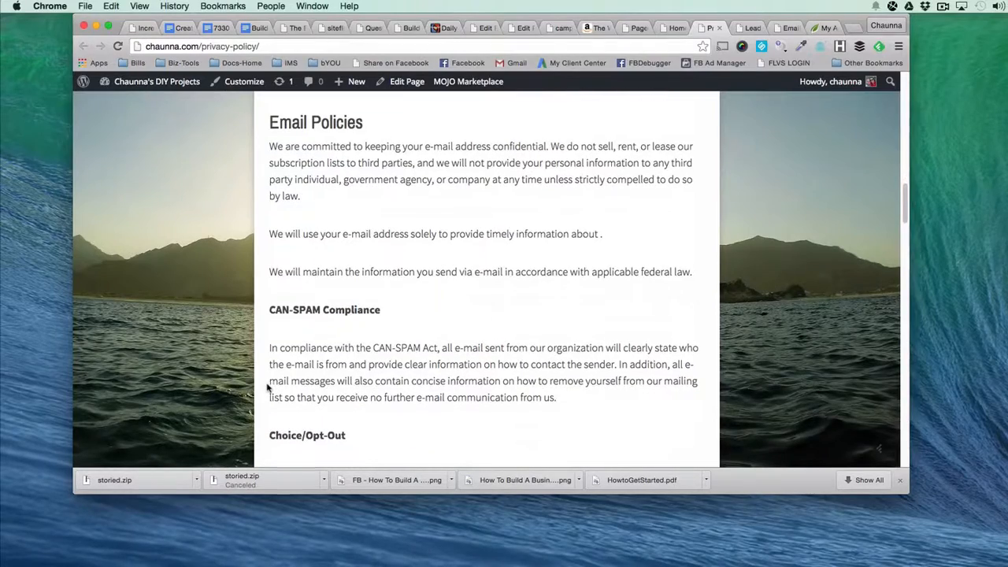
{"action": "scroll", "coordinate": [268, 387], "scroll_direction": "down", "scroll_amount": 4}
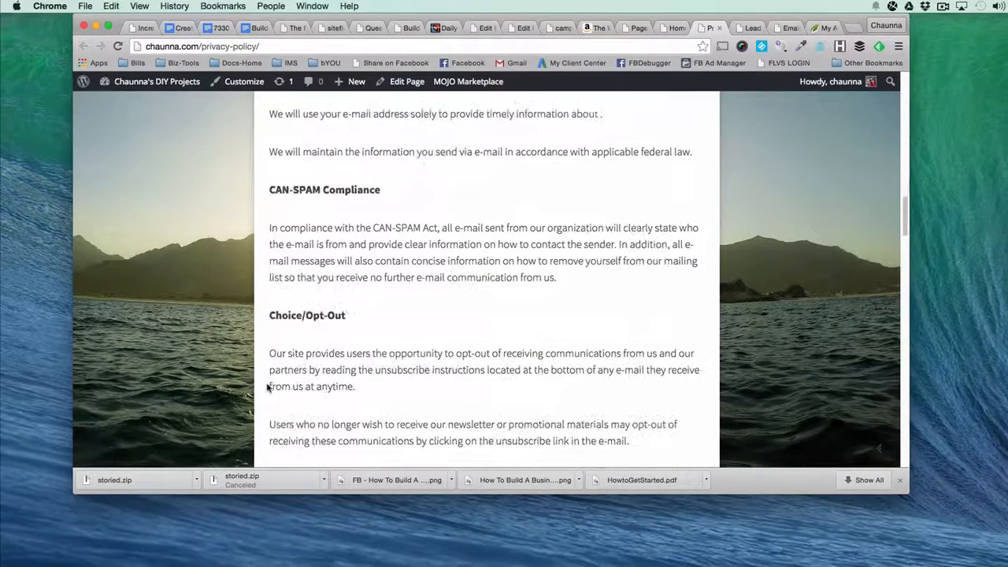
{"action": "scroll", "coordinate": [365, 271], "scroll_direction": "down", "scroll_amount": 4}
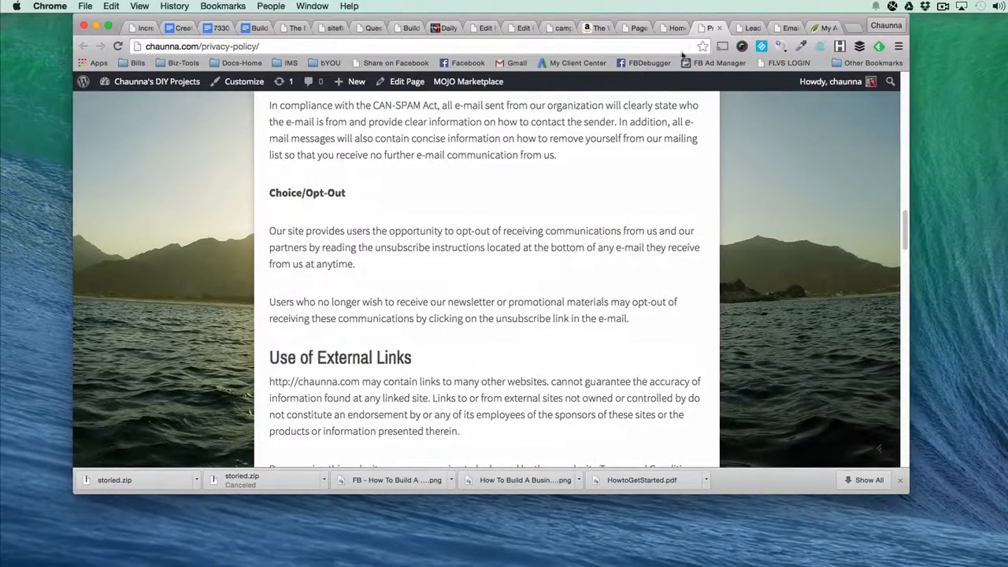
{"action": "left_click", "coordinate": [718, 28]}
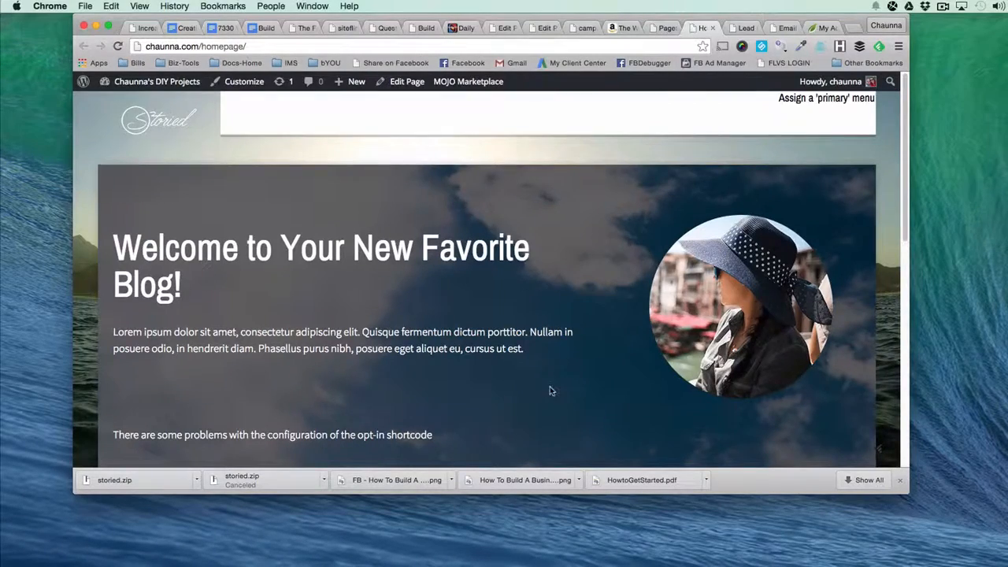
Look over the generated homepage, including its welcome banner and the latest blog posts section.
{"action": "scroll", "coordinate": [549, 388], "scroll_direction": "down", "scroll_amount": 15}
{"action": "scroll", "coordinate": [550, 387], "scroll_direction": "up", "scroll_amount": 15}
{"action": "scroll", "coordinate": [471, 373], "scroll_direction": "down", "scroll_amount": 4}
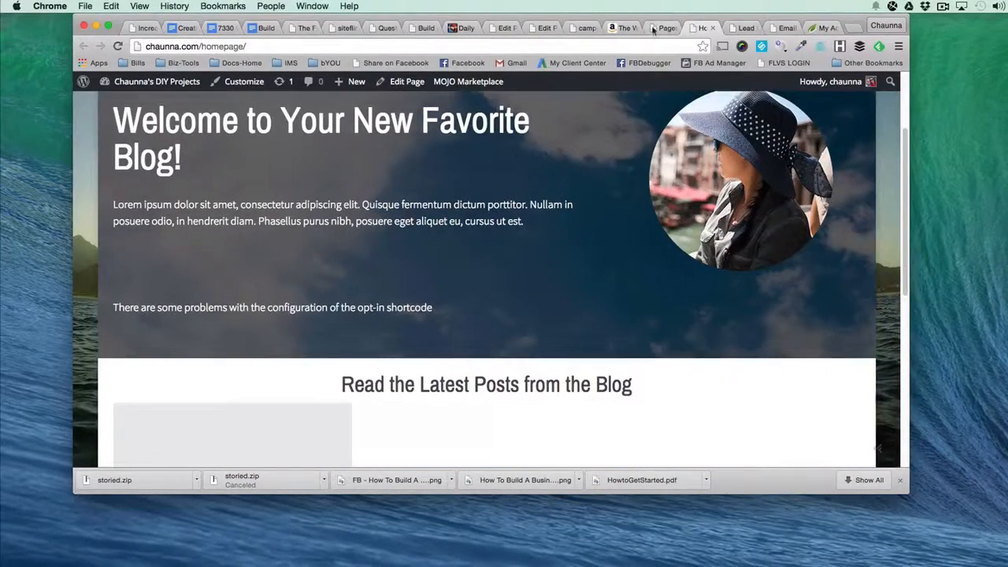
Return to the site admin, open the post categories and add a category named Tutorials with the slug tutorials.
{"action": "left_click", "coordinate": [653, 28]}
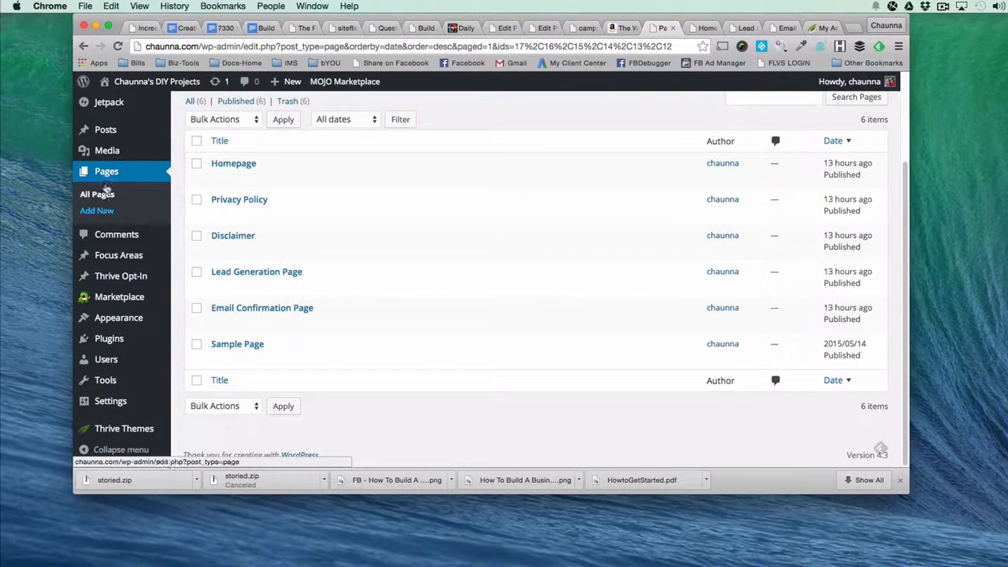
{"action": "mouse_move", "coordinate": [105, 131]}
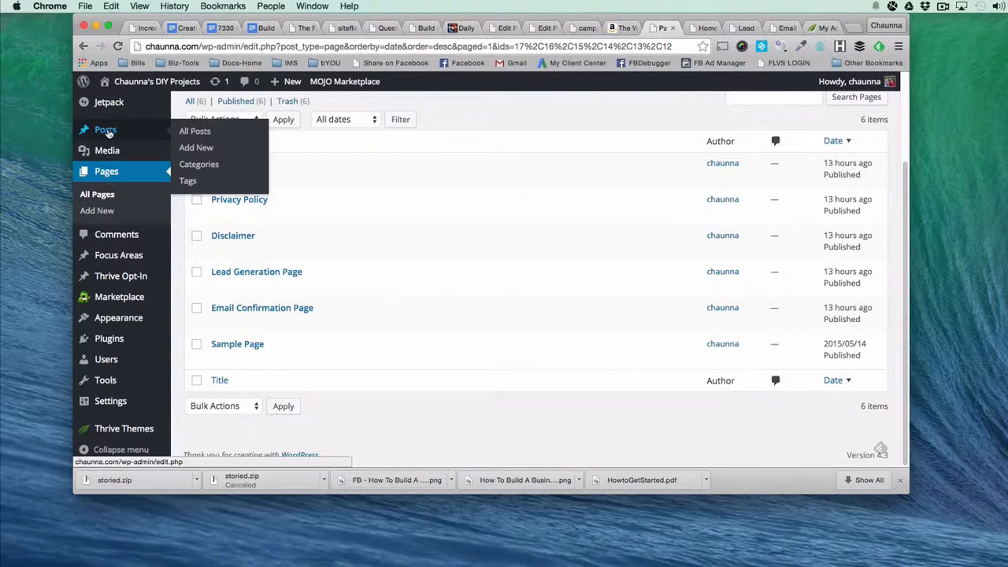
{"action": "left_click", "coordinate": [199, 165]}
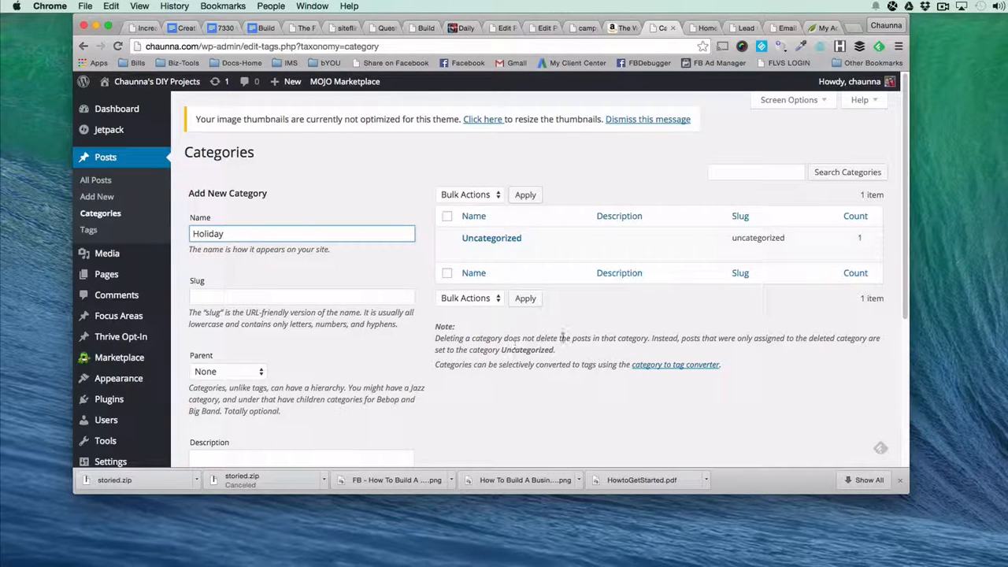
{"action": "double_click", "coordinate": [213, 236]}
{"action": "type", "text": "Tutorials"}
{"action": "left_click", "coordinate": [212, 301]}
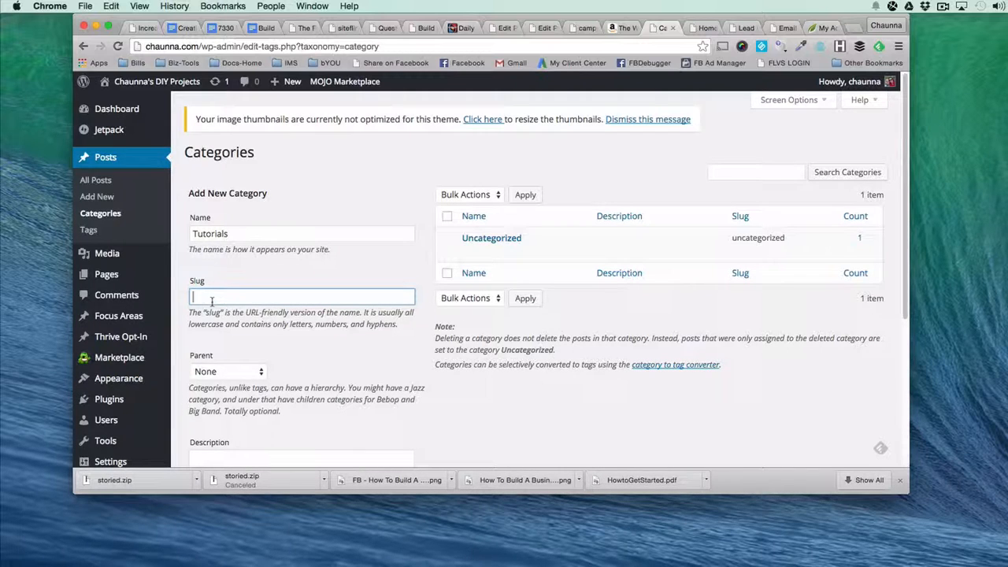
{"action": "type", "text": "tutorials"}
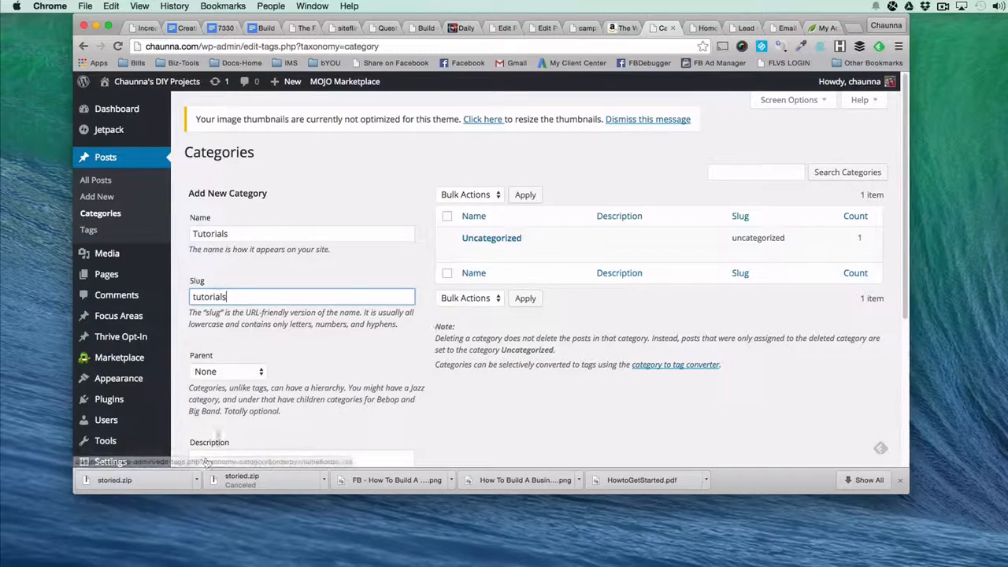
{"action": "scroll", "coordinate": [237, 425], "scroll_direction": "down", "scroll_amount": 3}
{"action": "scroll", "coordinate": [275, 400], "scroll_direction": "down", "scroll_amount": 3}
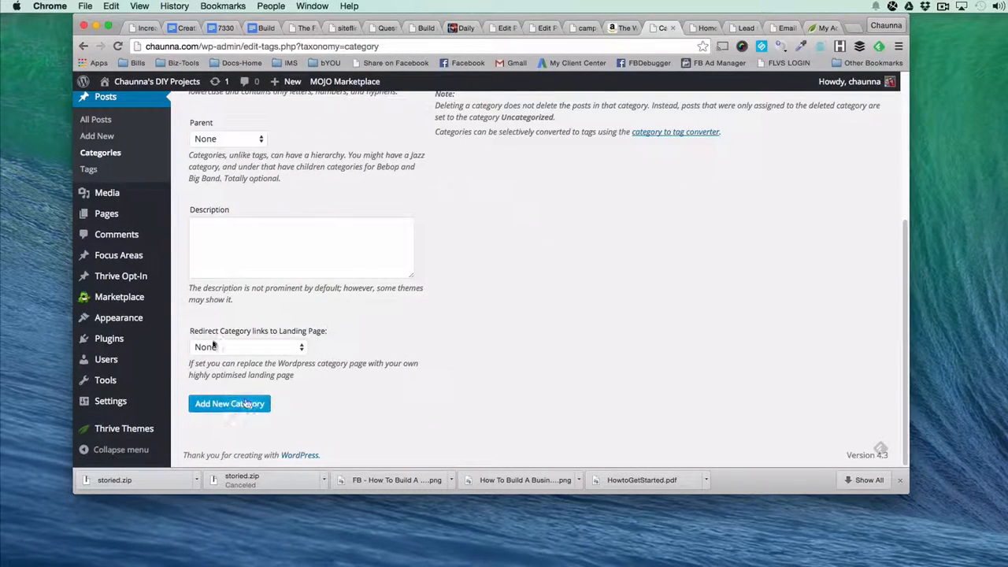
{"action": "left_click", "coordinate": [215, 410]}
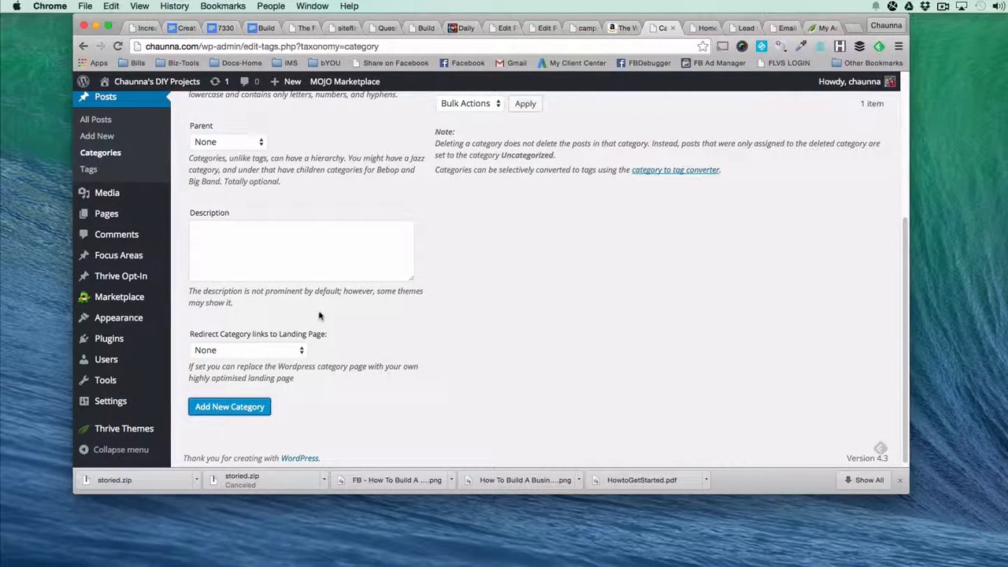
Add a post category named Tips without entering a slug.
{"action": "scroll", "coordinate": [283, 355], "scroll_direction": "up", "scroll_amount": 5}
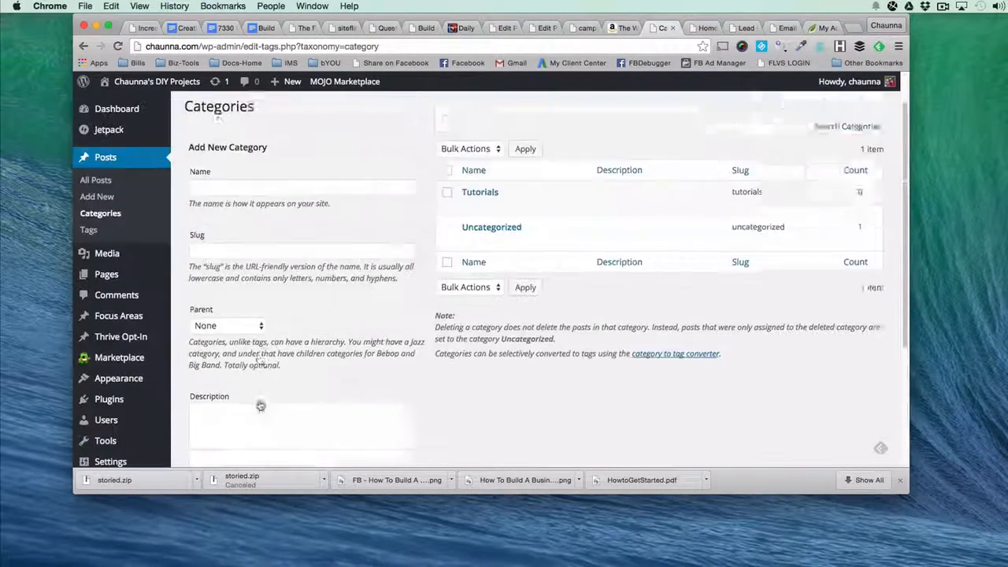
{"action": "left_click", "coordinate": [207, 234]}
{"action": "type", "text": "Tips"}
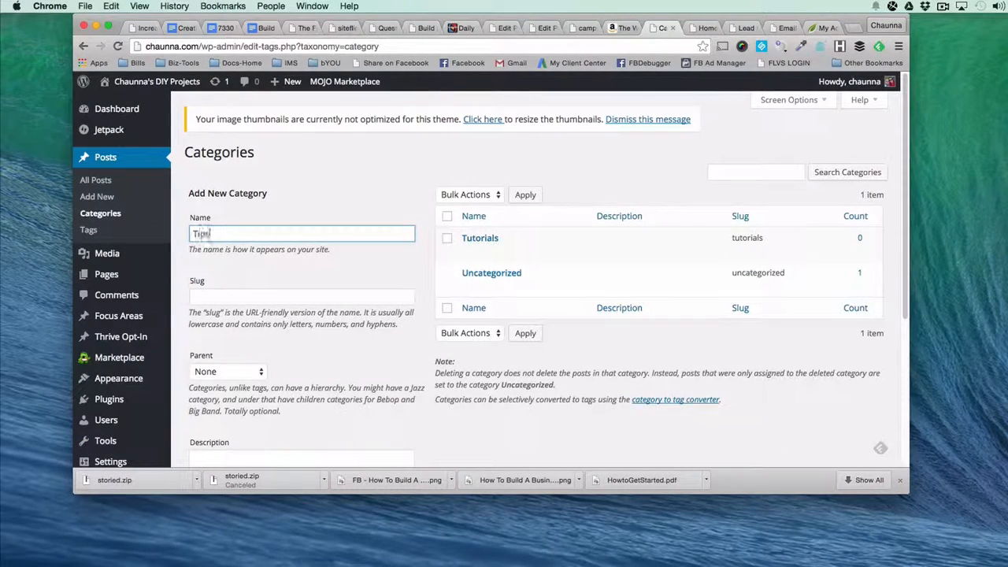
{"action": "scroll", "coordinate": [212, 236], "scroll_direction": "down", "scroll_amount": 5}
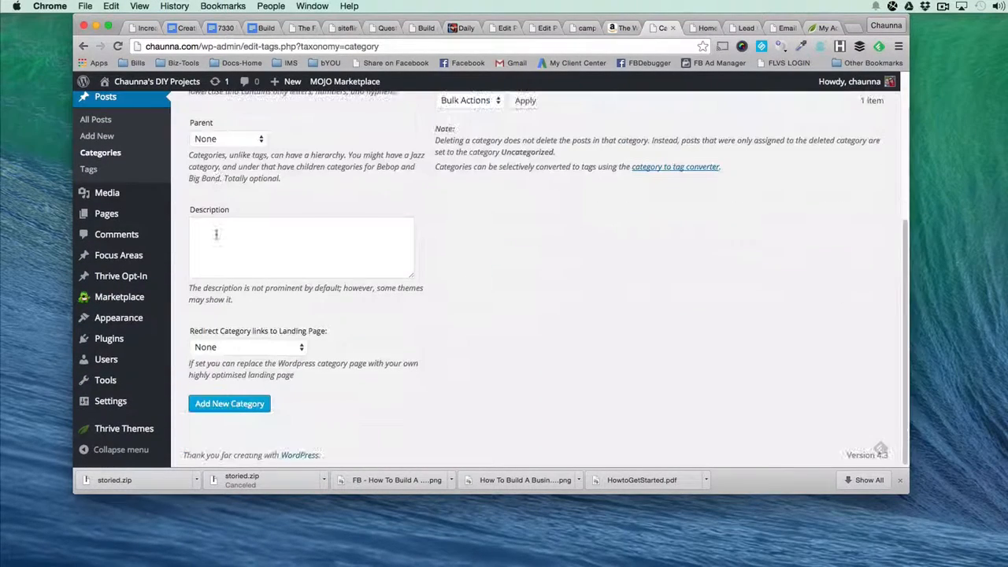
{"action": "left_click", "coordinate": [229, 403]}
{"action": "scroll", "coordinate": [252, 284], "scroll_direction": "up", "scroll_amount": 5}
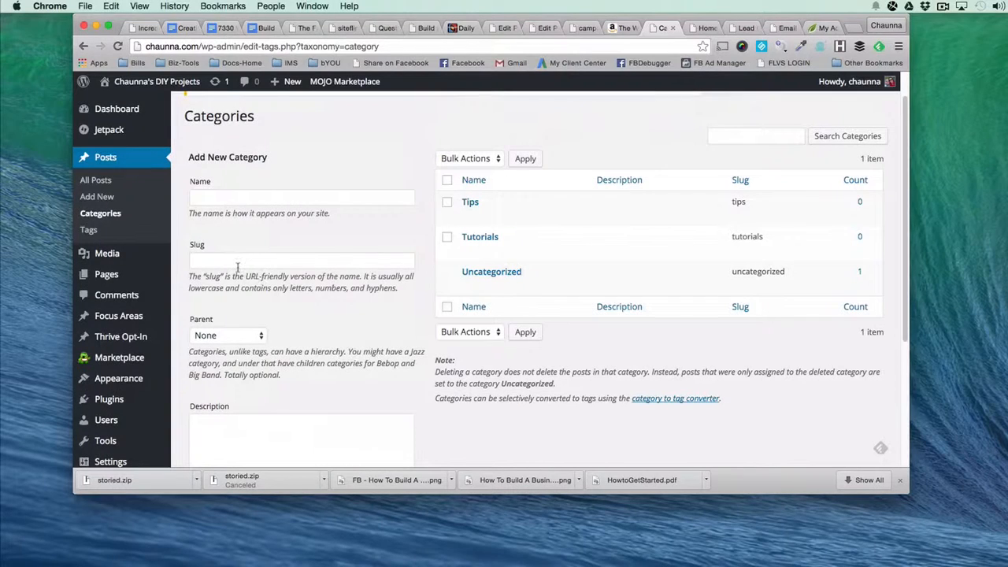
{"action": "left_click", "coordinate": [508, 214]}
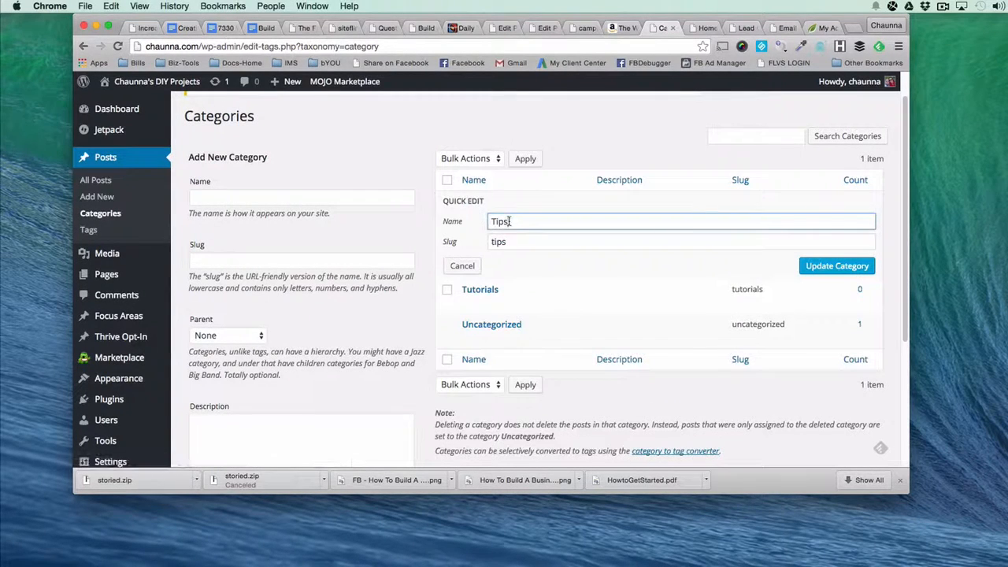
{"action": "left_click", "coordinate": [463, 265]}
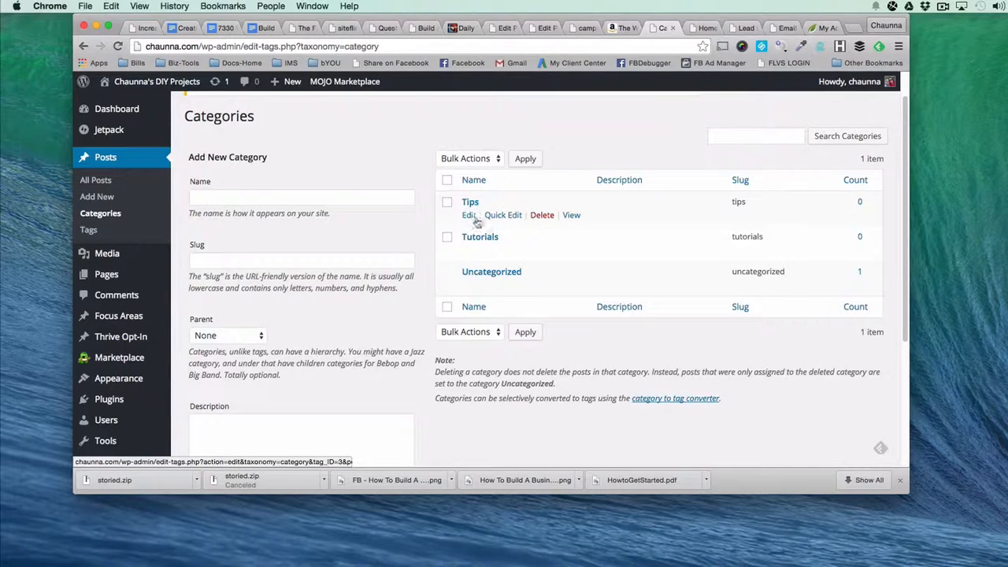
{"action": "left_click", "coordinate": [501, 214]}
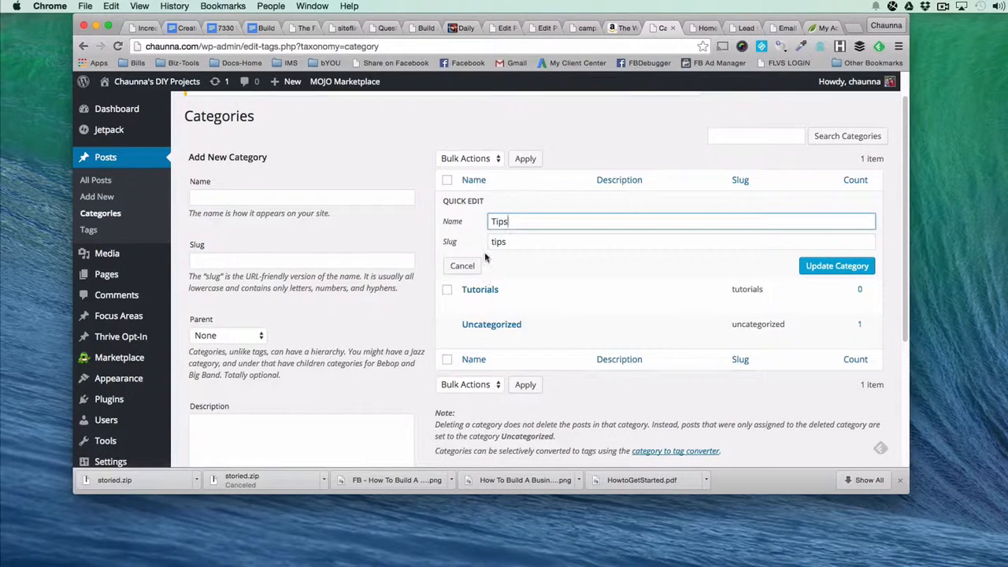
{"action": "left_click", "coordinate": [462, 266]}
Add a post category named Reviews, leaving its slug blank.
{"action": "left_click", "coordinate": [319, 200]}
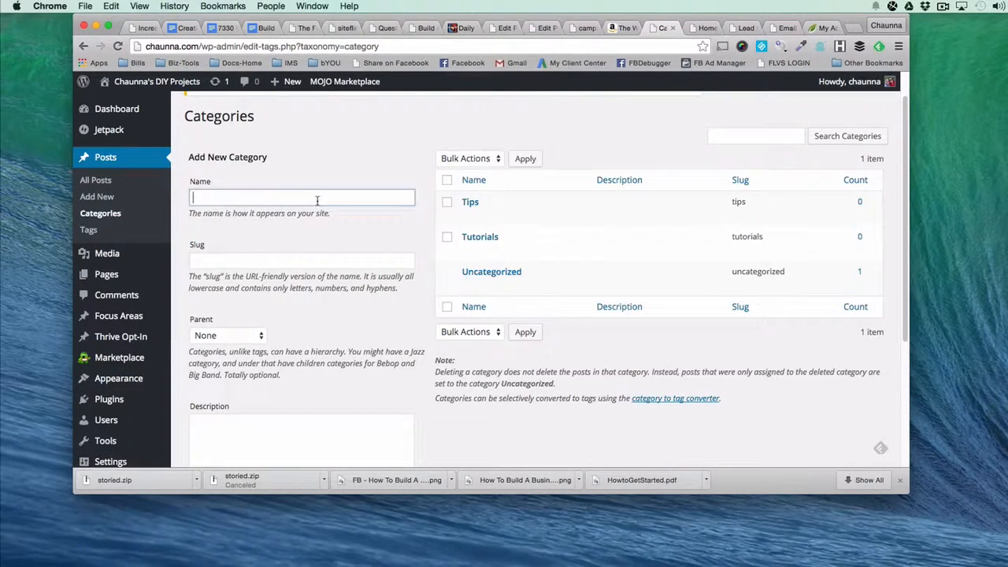
{"action": "type", "text": "Reviews"}
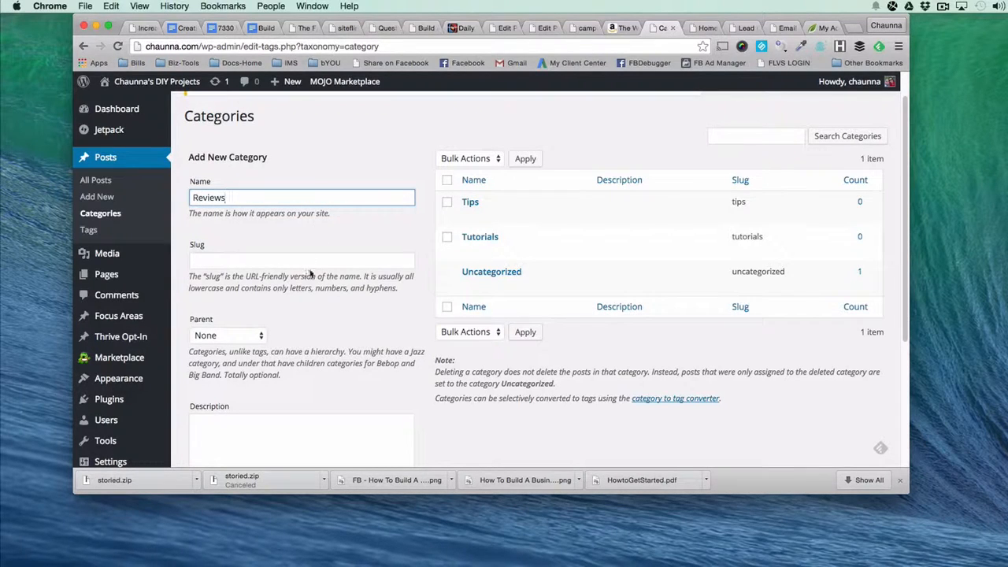
{"action": "scroll", "coordinate": [291, 378], "scroll_direction": "down", "scroll_amount": 5}
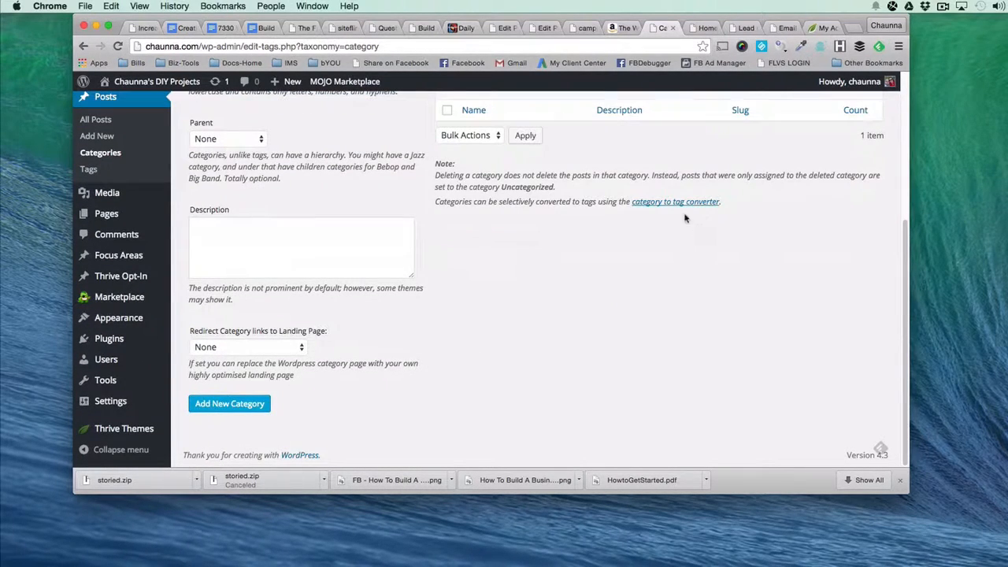
{"action": "left_click", "coordinate": [230, 404]}
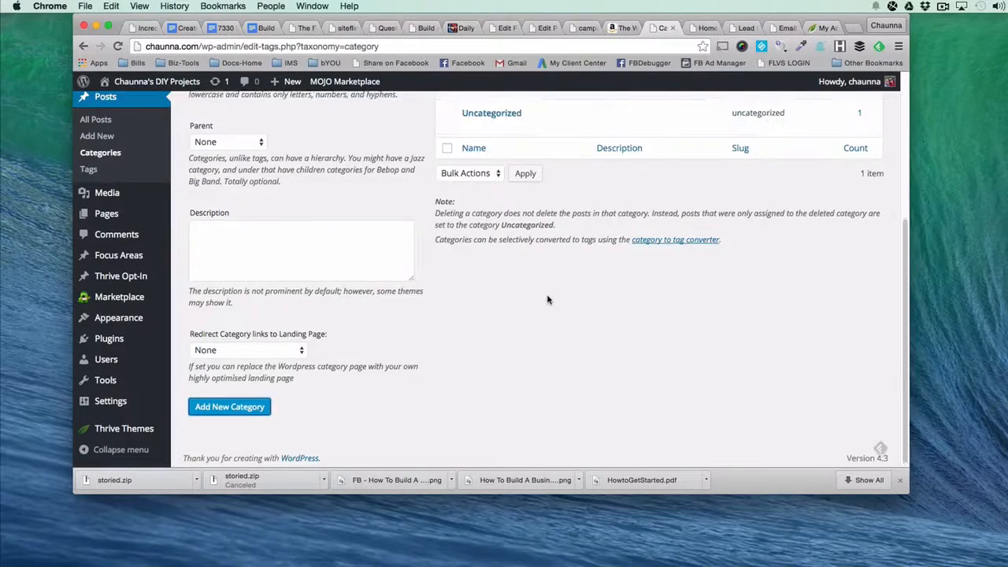
{"action": "scroll", "coordinate": [546, 299], "scroll_direction": "up", "scroll_amount": 5}
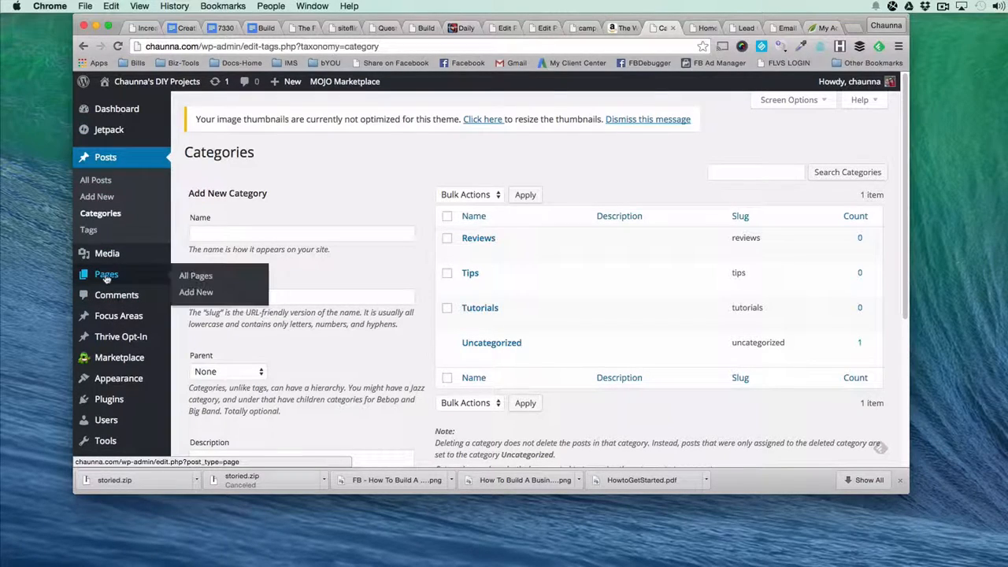
Quick-edit the Sample Page in the pages list, setting its title to Contact Us and its slug to contact-us, and update it.
{"action": "left_click", "coordinate": [106, 275]}
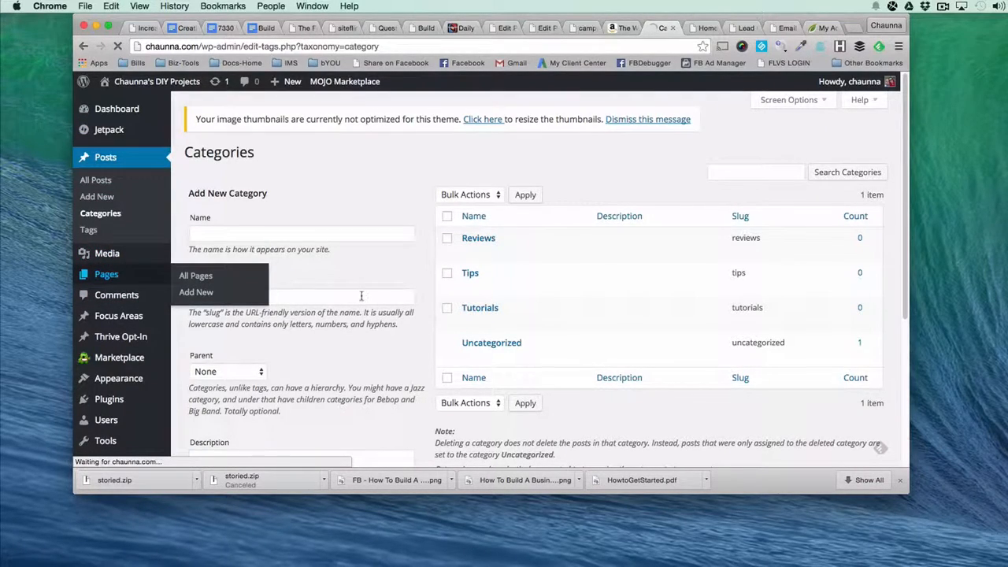
{"action": "scroll", "coordinate": [360, 292], "scroll_direction": "down", "scroll_amount": 2}
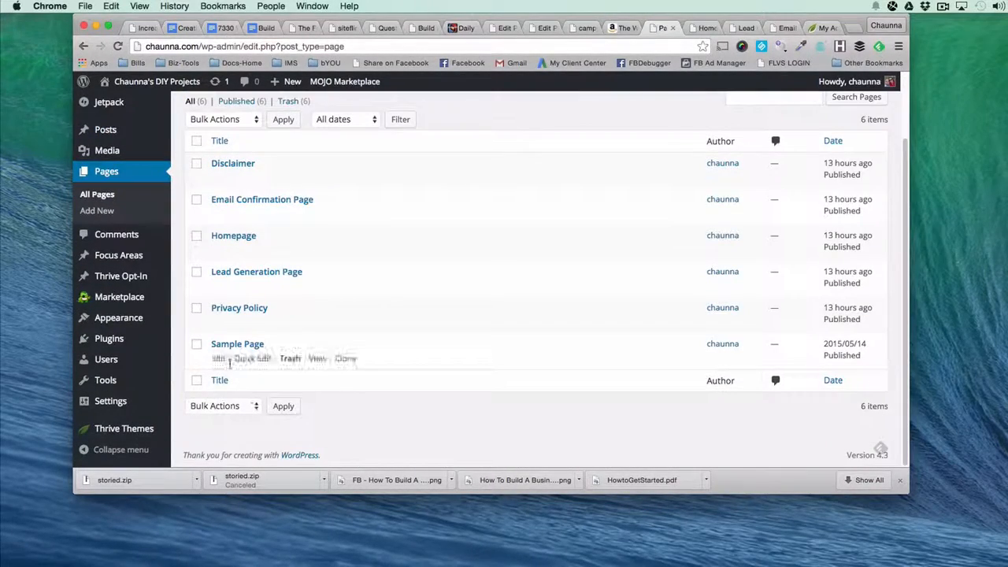
{"action": "left_click", "coordinate": [252, 358]}
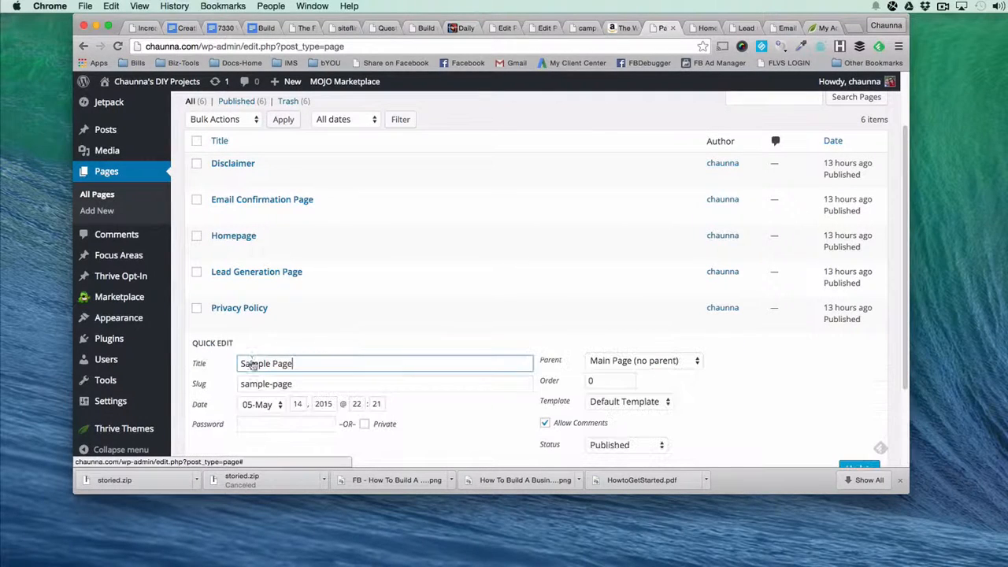
{"action": "left_click_drag", "start_coordinate": [295, 364], "coordinate": [194, 370]}
{"action": "type", "text": "Contact Us"}
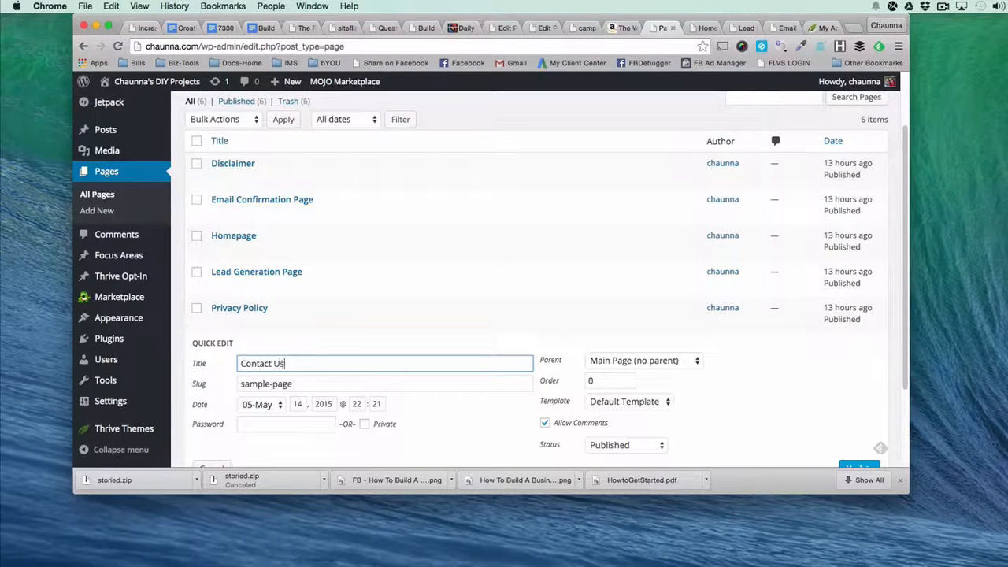
{"action": "triple_click", "coordinate": [246, 386]}
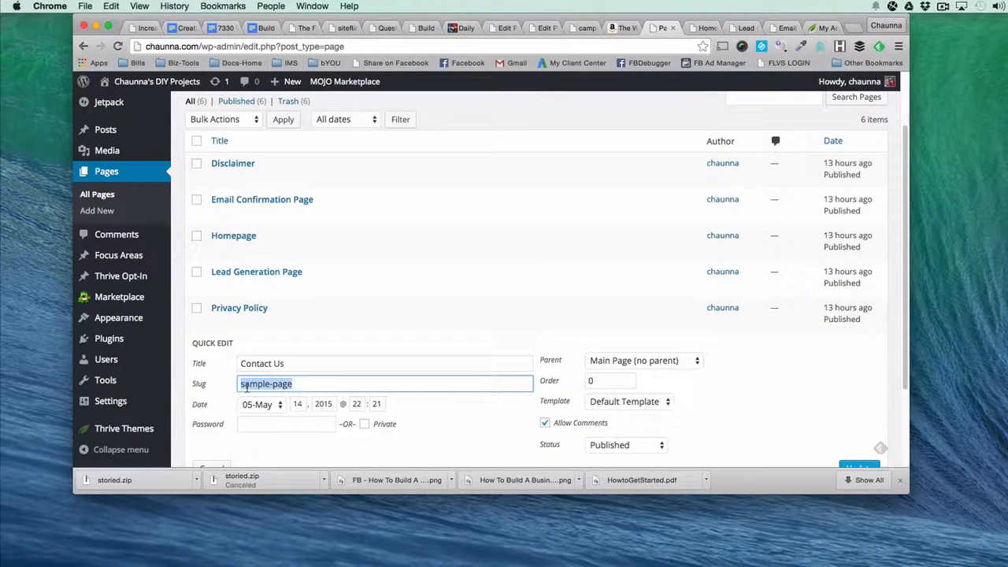
{"action": "type", "text": "contac"}
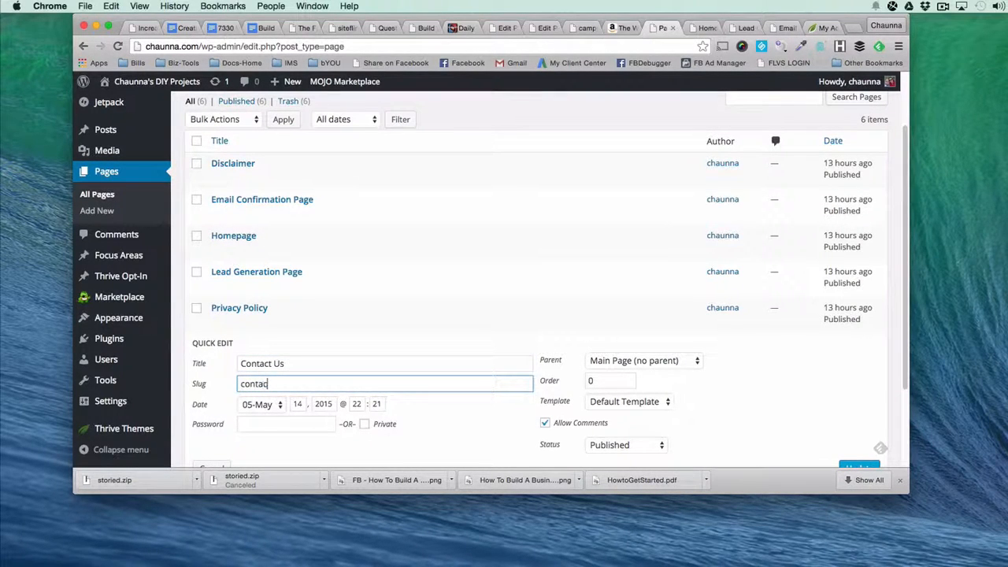
{"action": "type", "text": "t-us"}
{"action": "scroll", "coordinate": [819, 358], "scroll_direction": "down", "scroll_amount": 3}
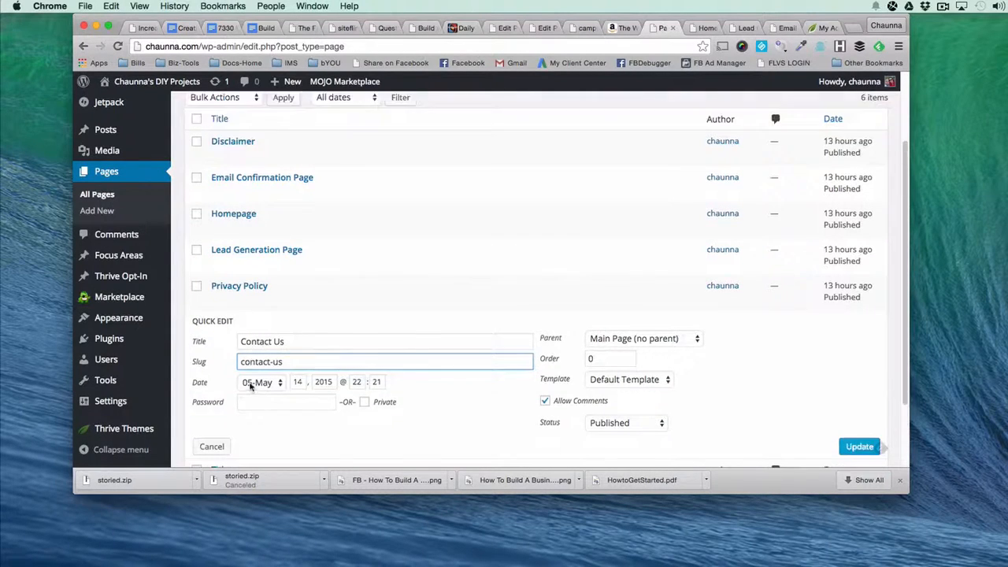
{"action": "left_click", "coordinate": [856, 382]}
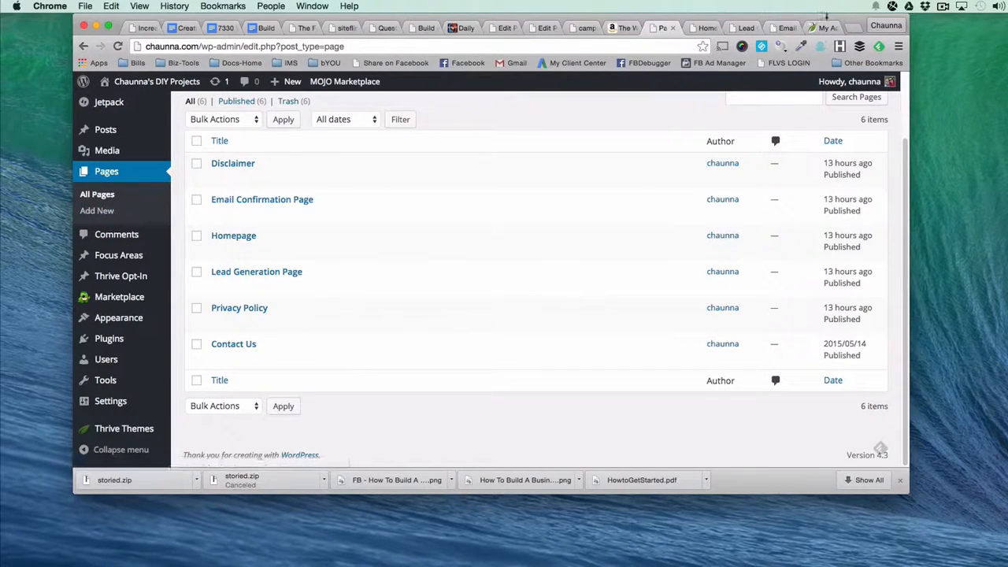
Check the menu area in the homepage's header and return to the pages list.
{"action": "left_click", "coordinate": [705, 30]}
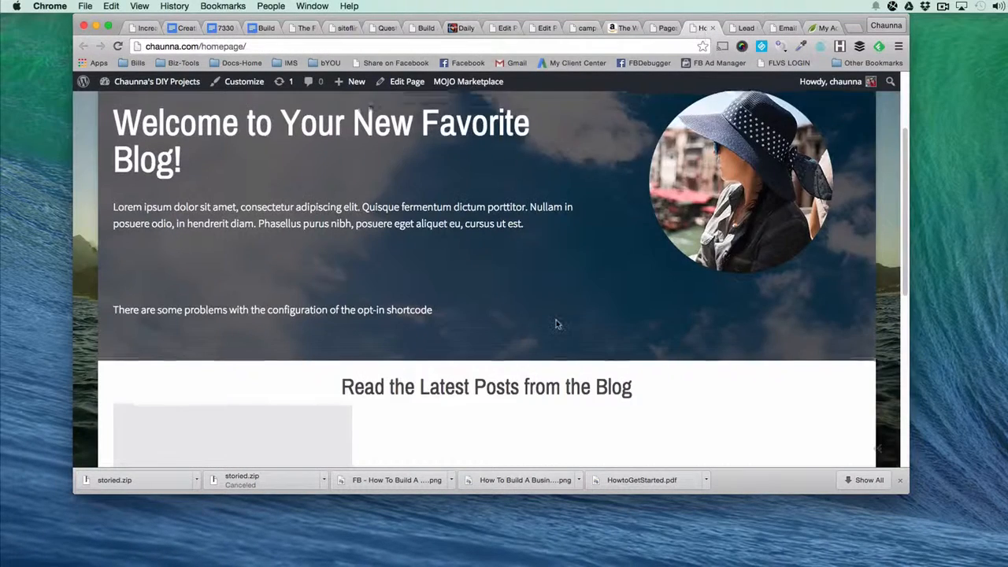
{"action": "scroll", "coordinate": [554, 302], "scroll_direction": "up", "scroll_amount": 3}
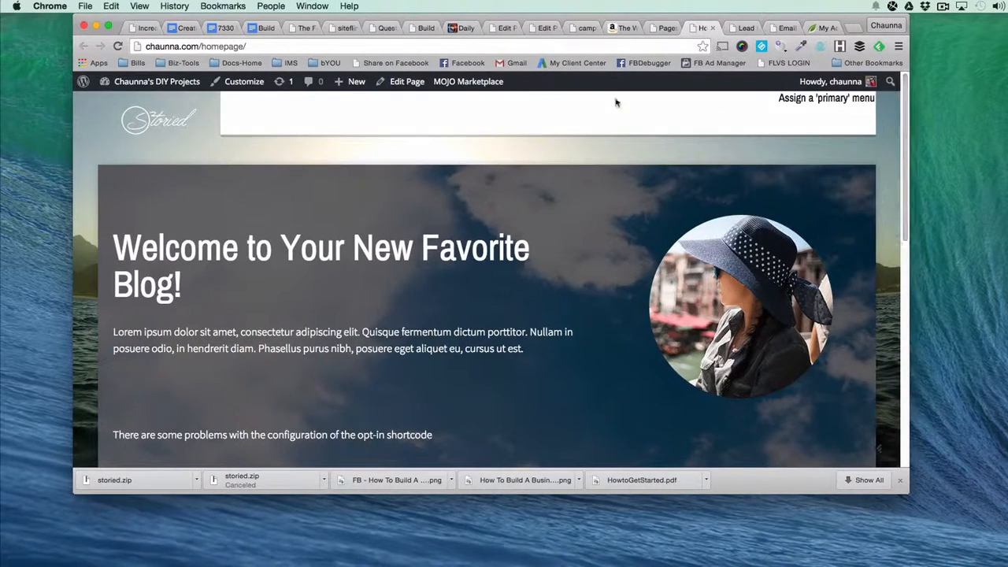
{"action": "left_click", "coordinate": [661, 28]}
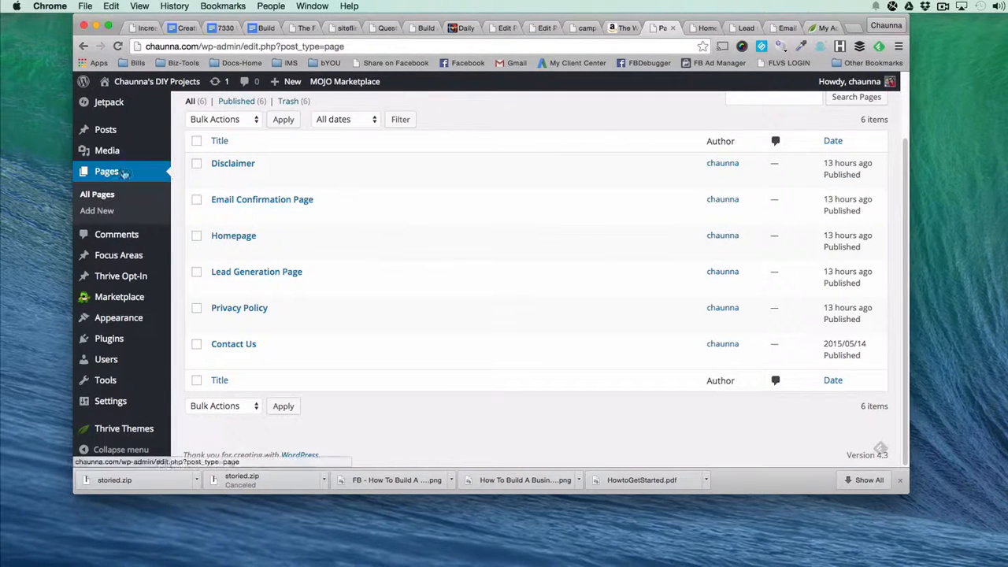
Create a new navigation menu named primary.
{"action": "mouse_move", "coordinate": [97, 325]}
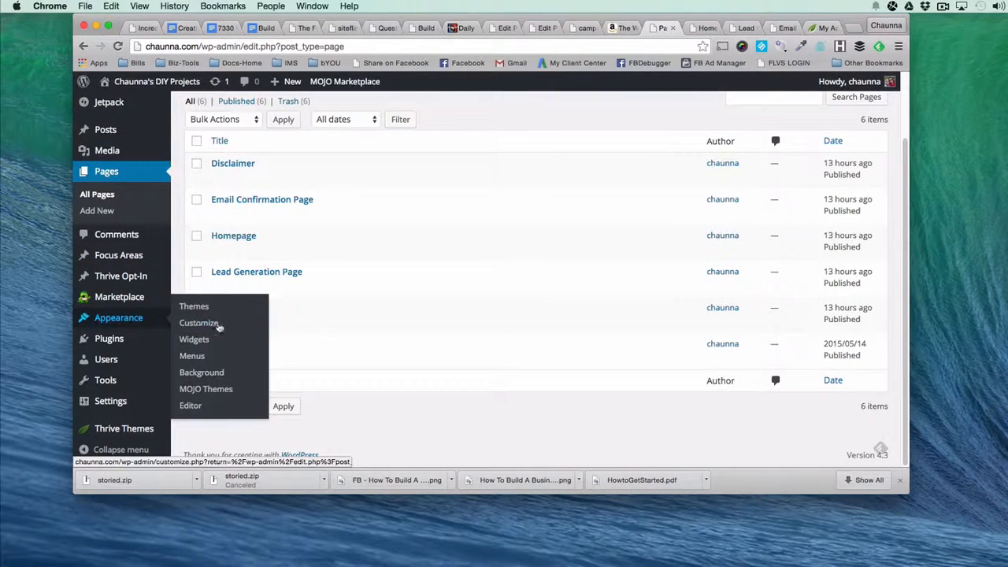
{"action": "left_click", "coordinate": [190, 357]}
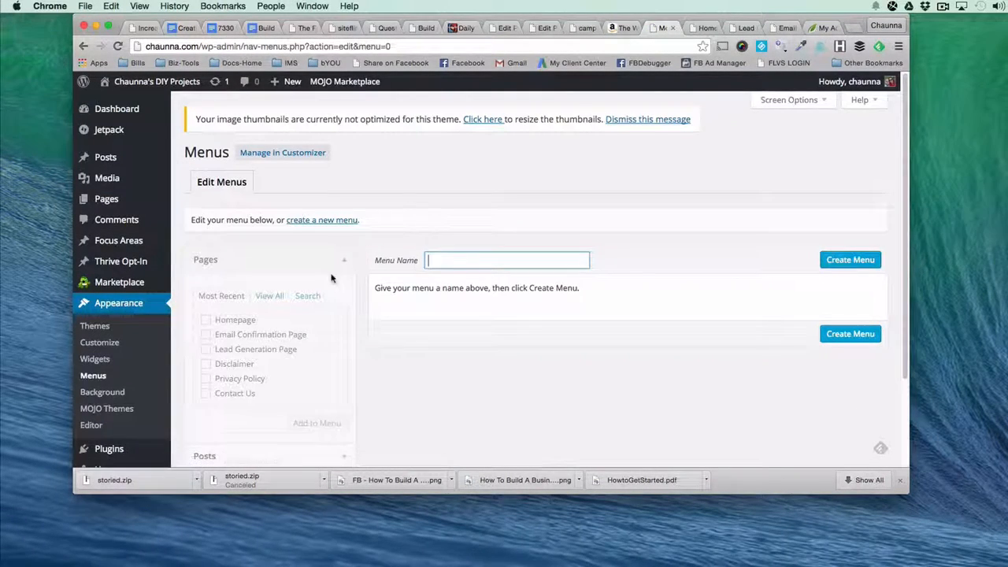
{"action": "type", "text": "primary"}
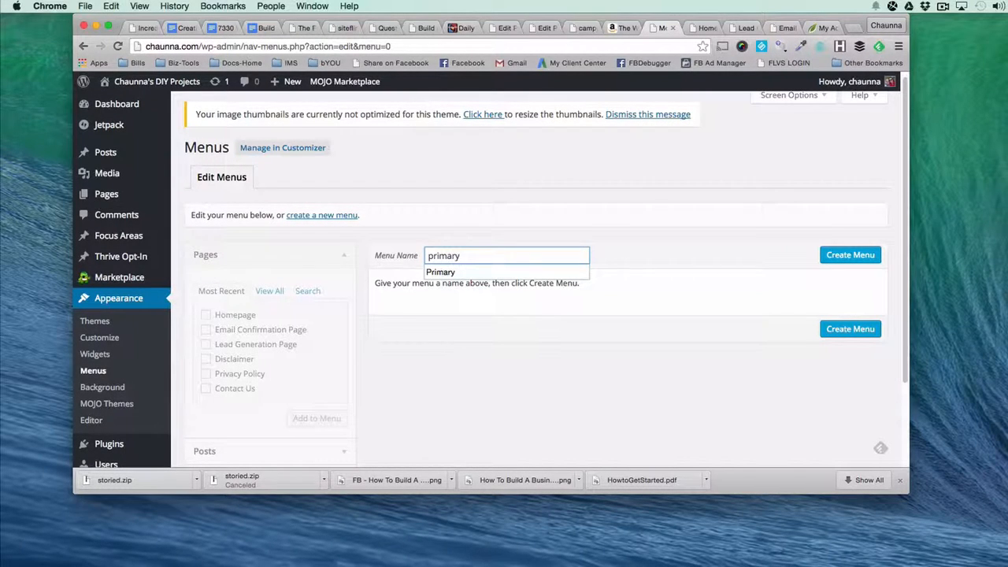
{"action": "left_click", "coordinate": [671, 261]}
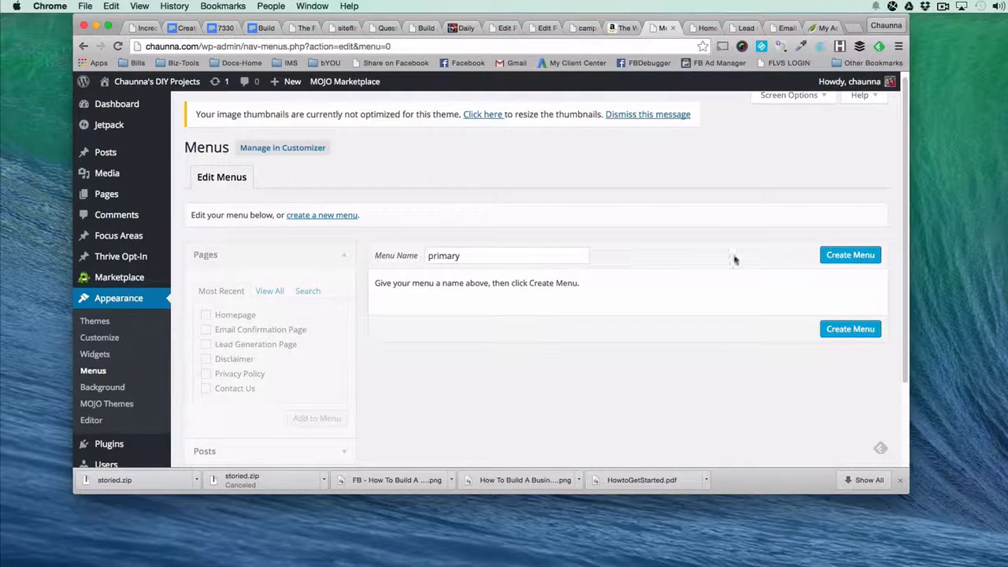
{"action": "left_click", "coordinate": [837, 262]}
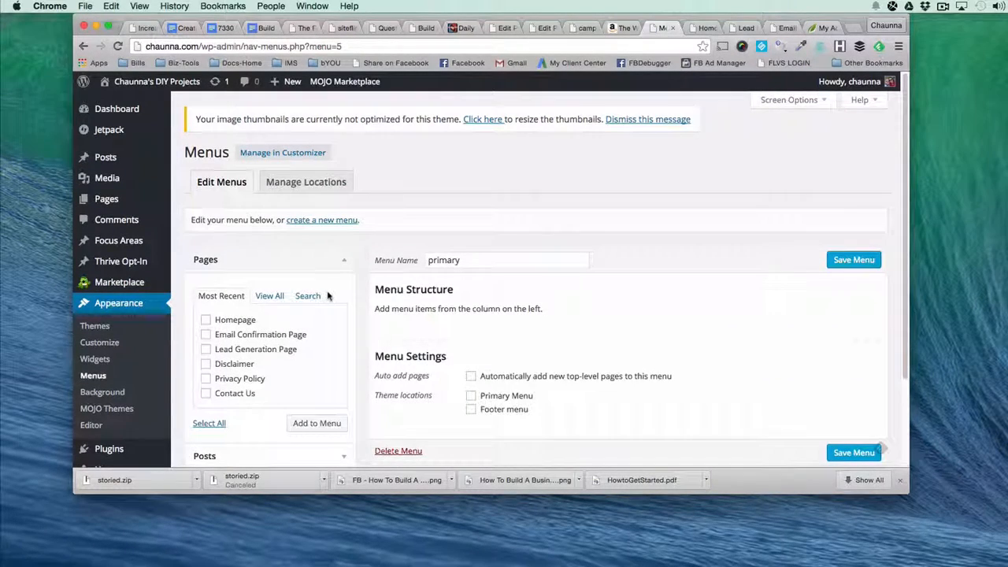
Add the Homepage and Contact Us pages to the primary menu.
{"action": "scroll", "coordinate": [260, 283], "scroll_direction": "down", "scroll_amount": 2}
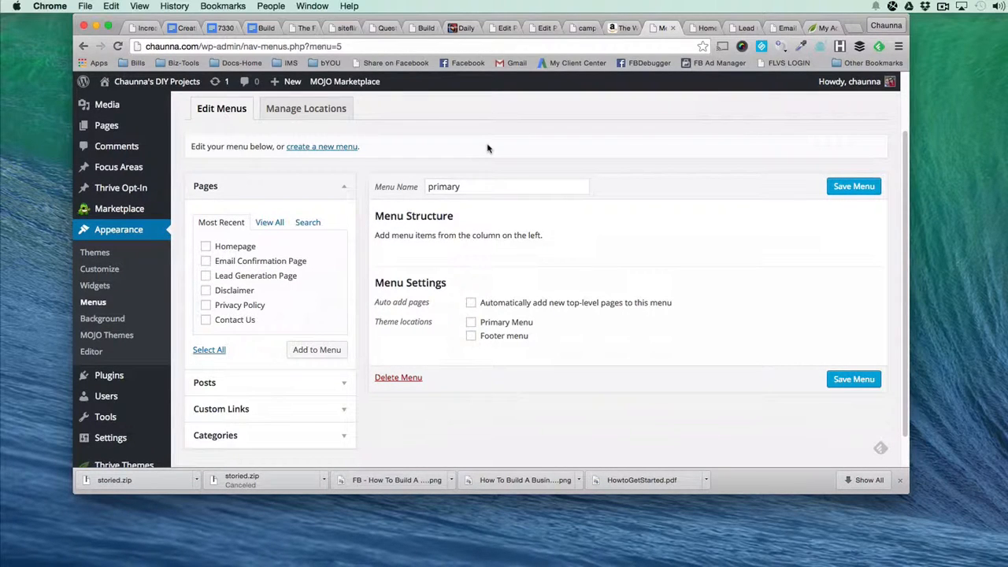
{"action": "left_click", "coordinate": [206, 248]}
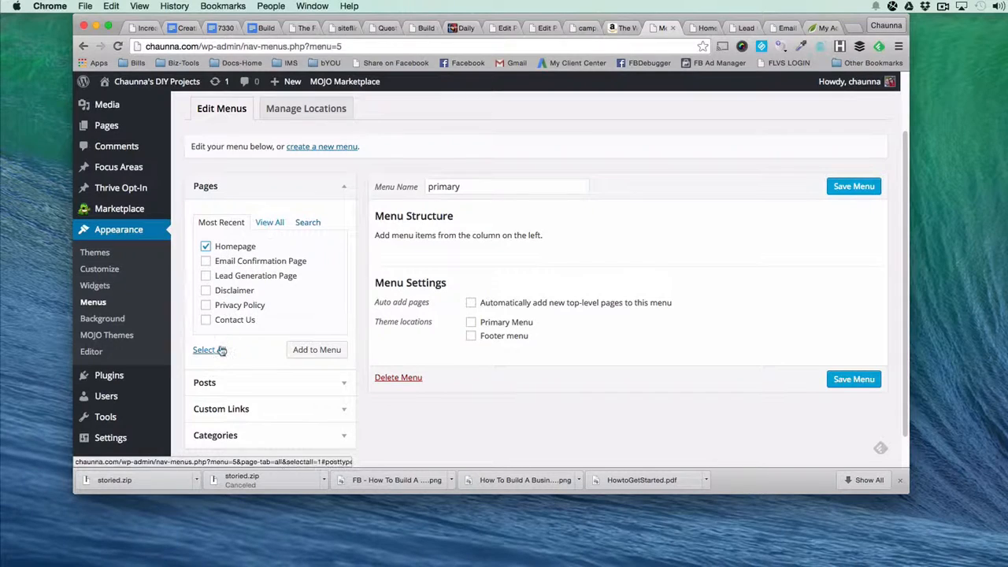
{"action": "left_click", "coordinate": [206, 320]}
{"action": "scroll", "coordinate": [204, 319], "scroll_direction": "down", "scroll_amount": 1}
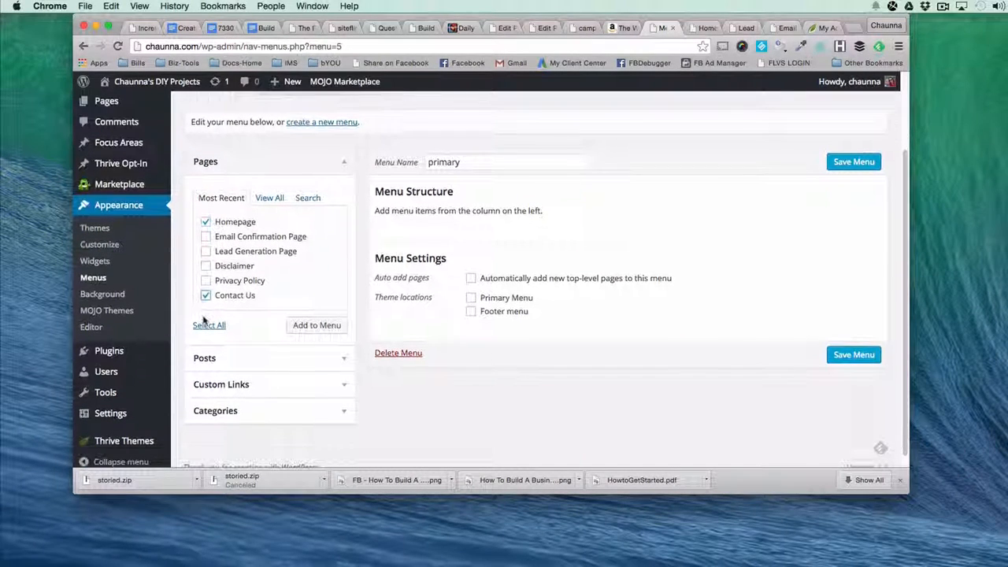
{"action": "left_click", "coordinate": [325, 325]}
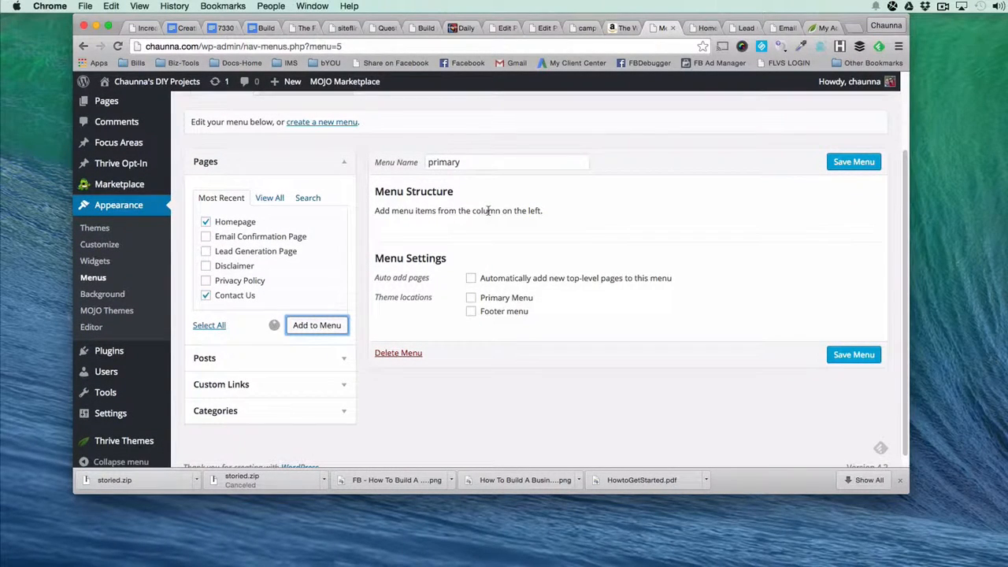
Add the Reviews, Tips and Tutorials categories to the primary menu from the full category list.
{"action": "left_click", "coordinate": [235, 419]}
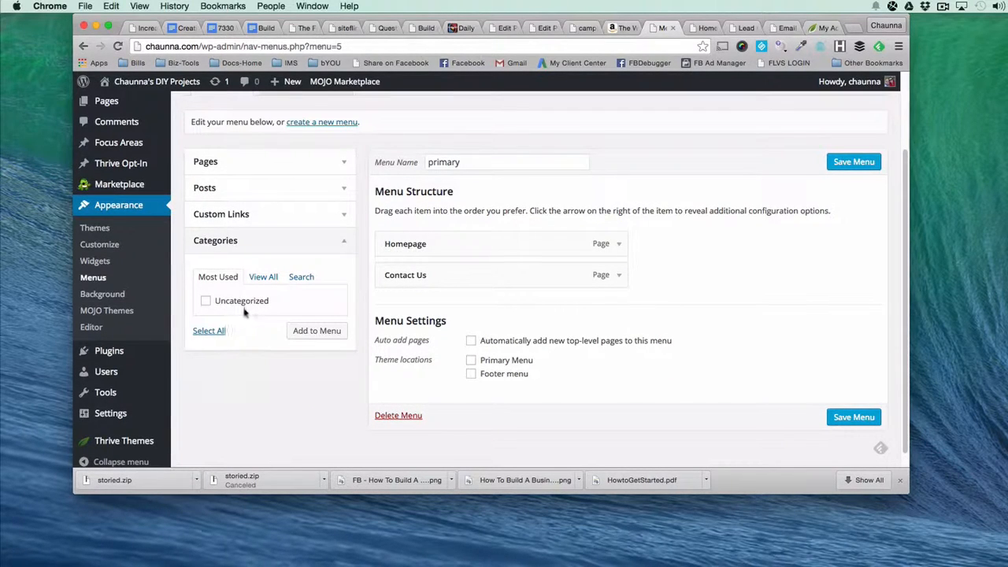
{"action": "left_click", "coordinate": [263, 278]}
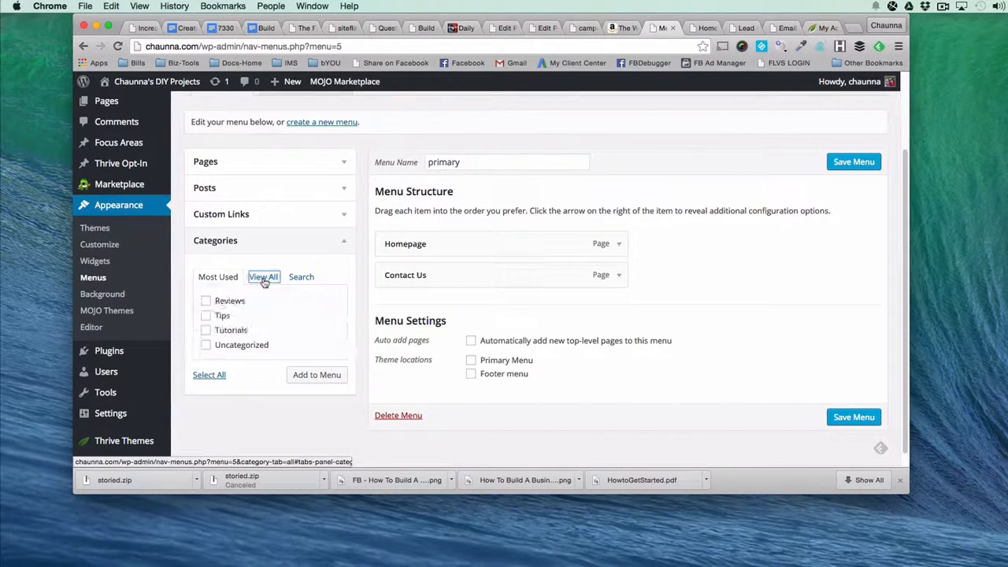
{"action": "left_click", "coordinate": [205, 330]}
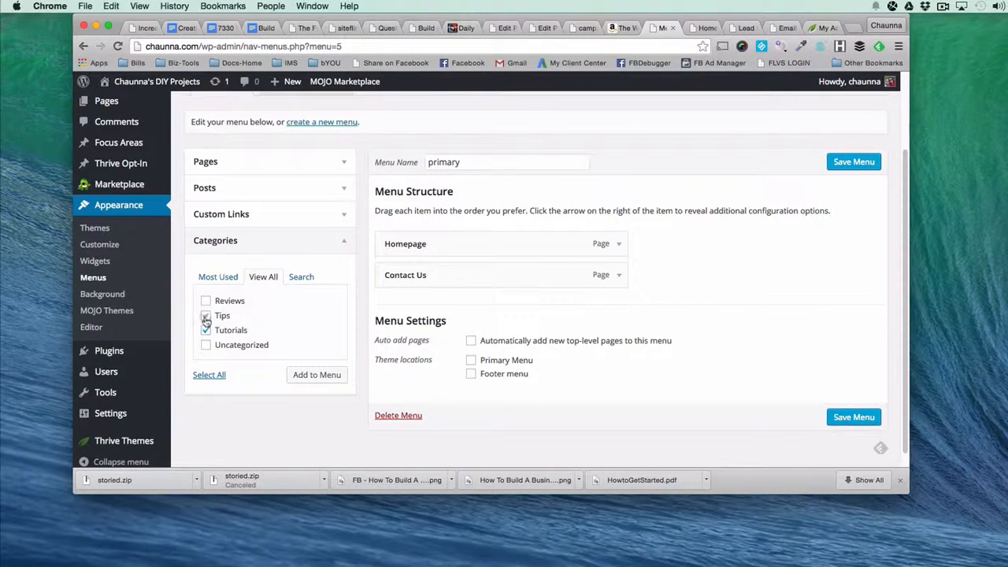
{"action": "left_click", "coordinate": [205, 301]}
{"action": "left_click", "coordinate": [317, 375]}
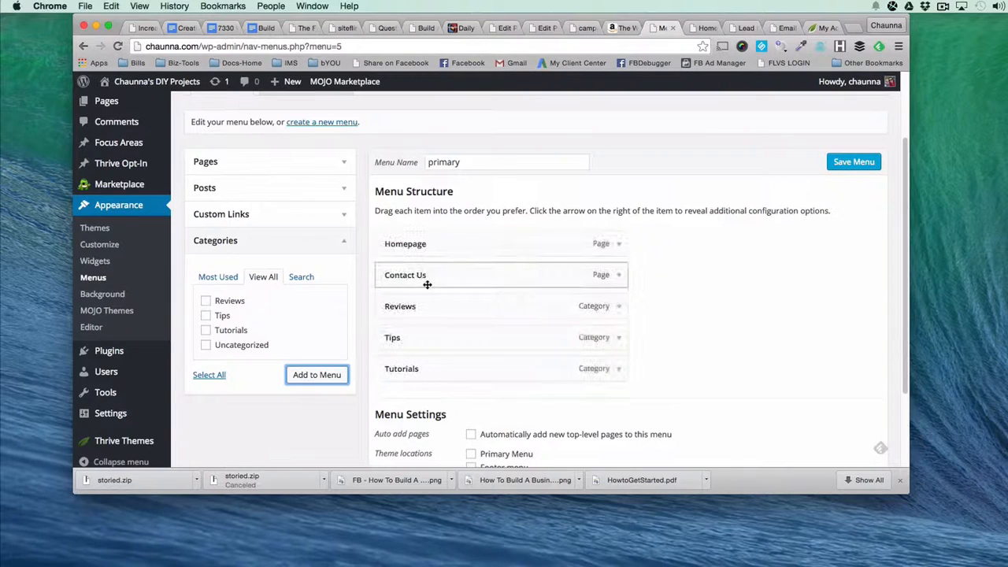
Move Contact Us to the end of the menu structure, below Tutorials, and save the menu.
{"action": "left_click_drag", "start_coordinate": [414, 276], "coordinate": [412, 401]}
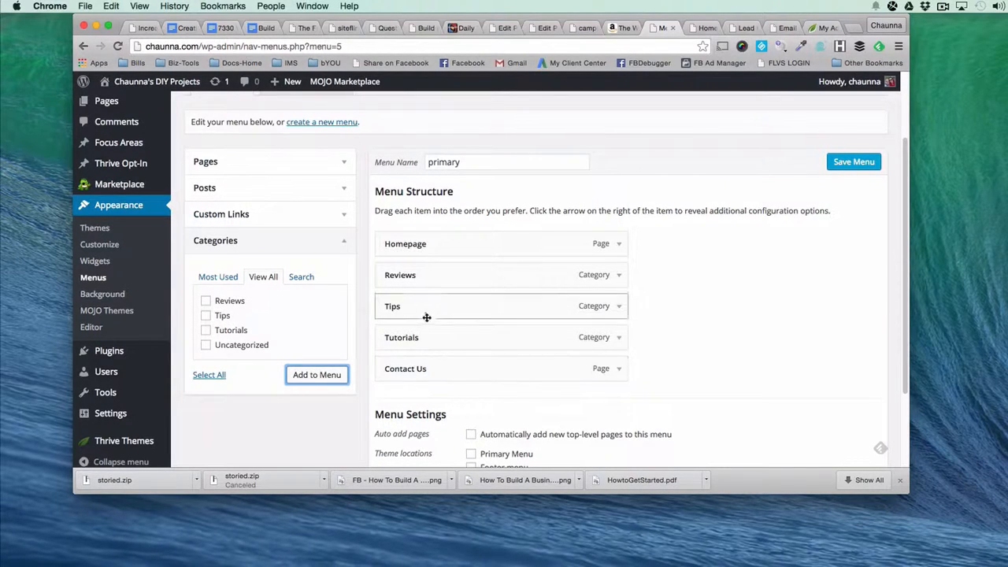
{"action": "mouse_move", "coordinate": [432, 344]}
{"action": "left_mouse_down"}
{"action": "mouse_move", "coordinate": [443, 334]}
{"action": "mouse_move", "coordinate": [466, 344]}
{"action": "mouse_move", "coordinate": [452, 324]}
{"action": "mouse_move", "coordinate": [468, 322]}
{"action": "mouse_move", "coordinate": [459, 342]}
{"action": "mouse_move", "coordinate": [421, 340]}
{"action": "left_mouse_up"}
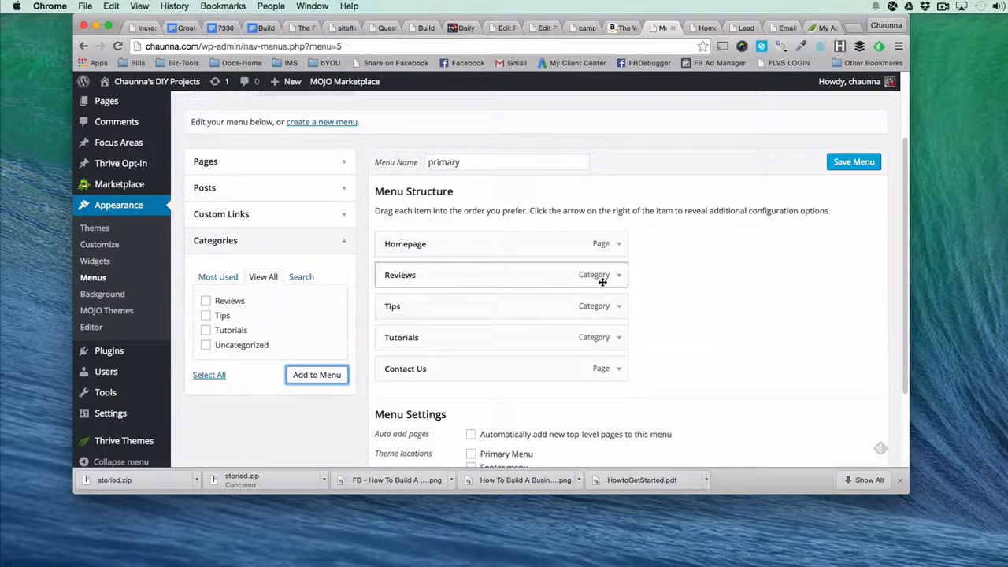
{"action": "scroll", "coordinate": [653, 252], "scroll_direction": "down", "scroll_amount": 3}
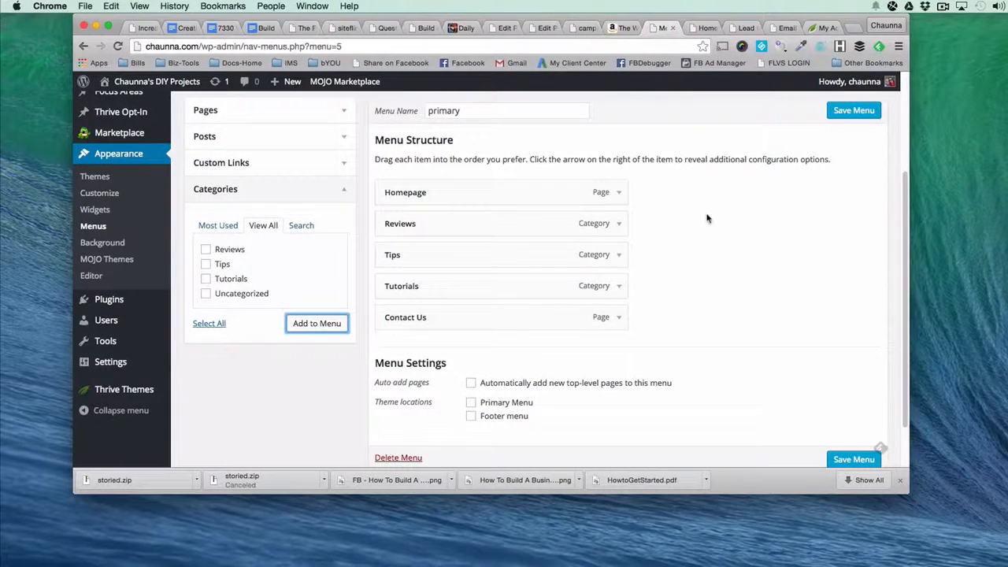
{"action": "left_click", "coordinate": [854, 459]}
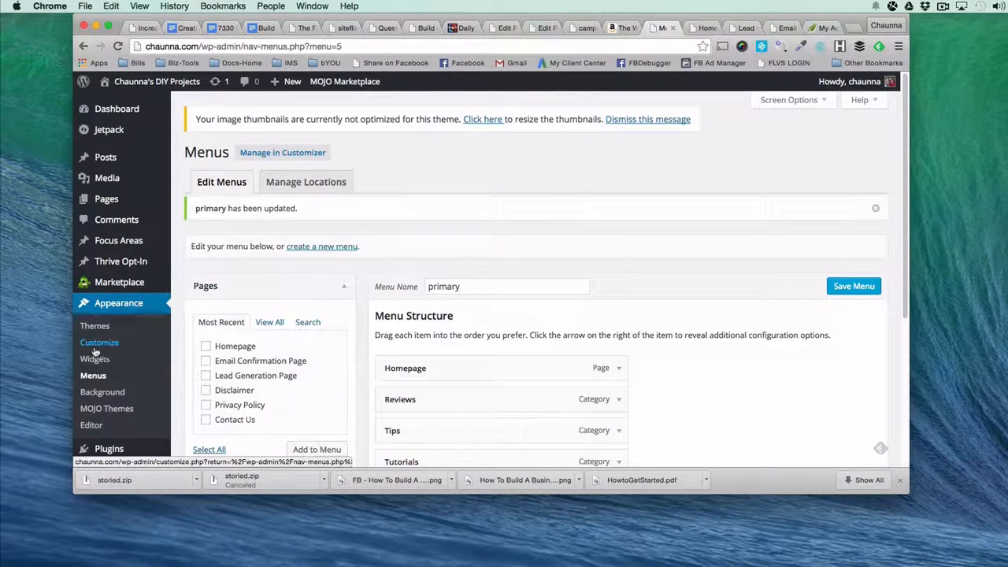
In the theme customizer, assign the primary menu to the Primary Menu location, check the site preview, and publish the change.
{"action": "left_click", "coordinate": [95, 348]}
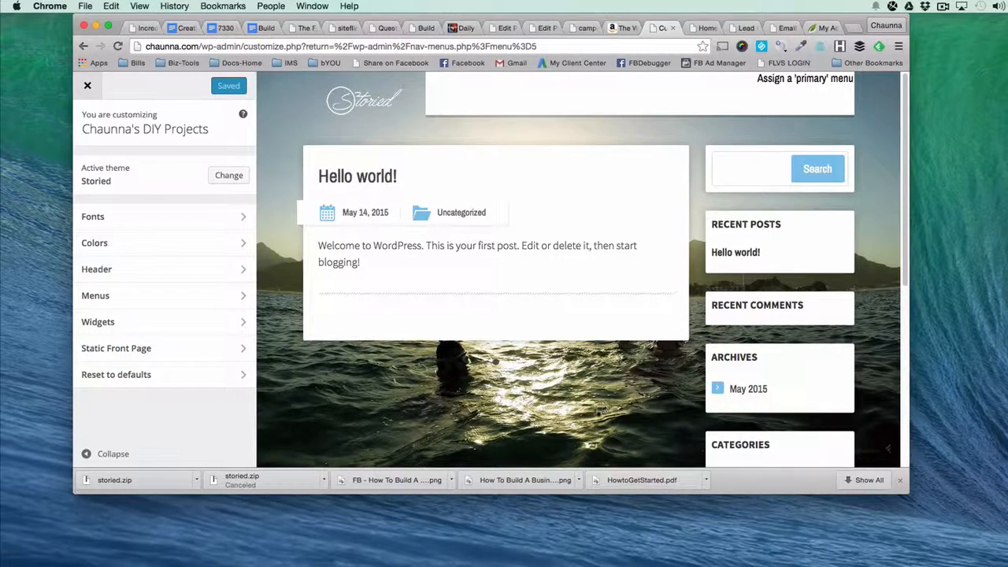
{"action": "left_click", "coordinate": [209, 299]}
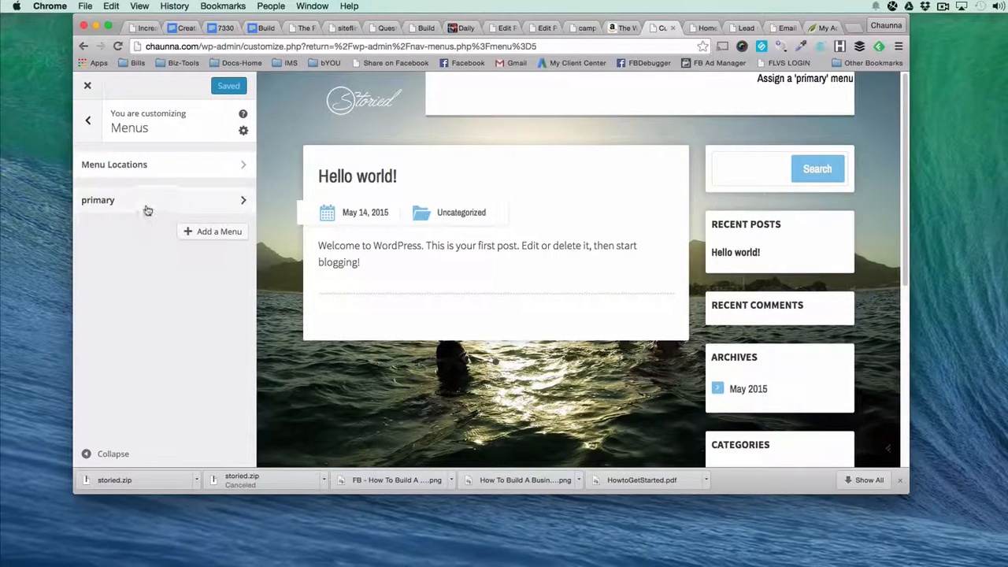
{"action": "left_click", "coordinate": [118, 201]}
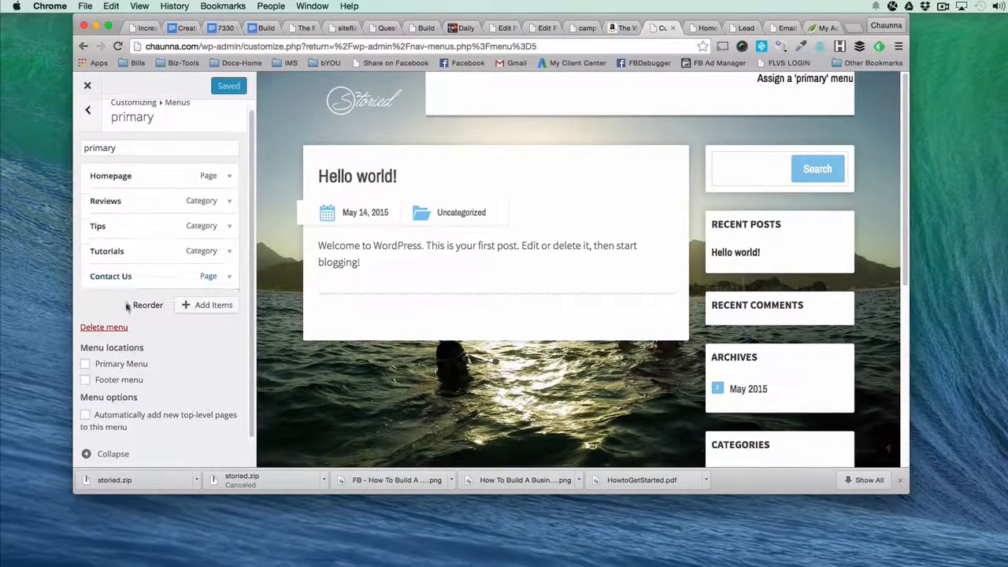
{"action": "left_click", "coordinate": [85, 364]}
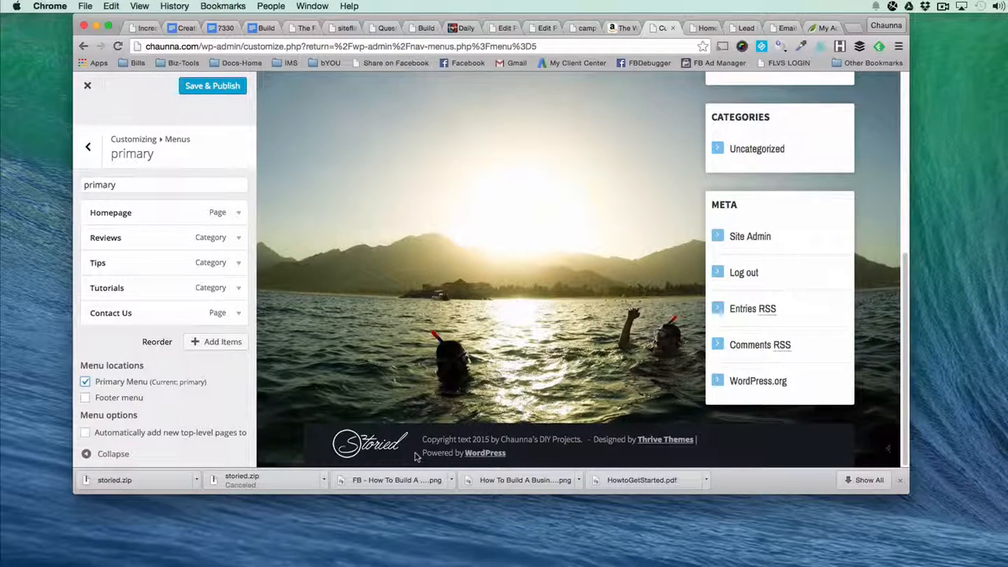
{"action": "scroll", "coordinate": [430, 363], "scroll_direction": "up", "scroll_amount": 5}
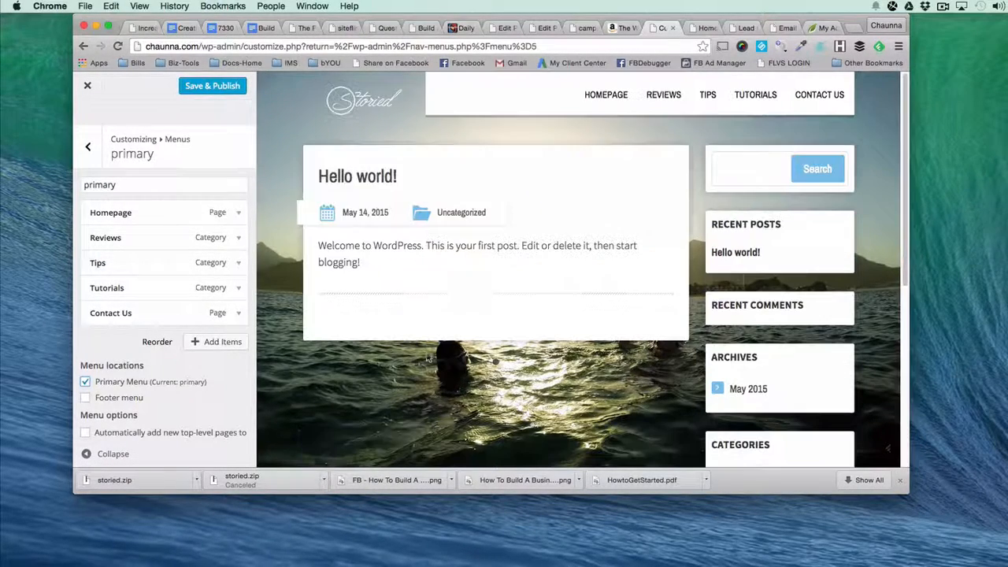
{"action": "scroll", "coordinate": [502, 295], "scroll_direction": "down", "scroll_amount": 1}
{"action": "scroll", "coordinate": [501, 295], "scroll_direction": "down", "scroll_amount": 8}
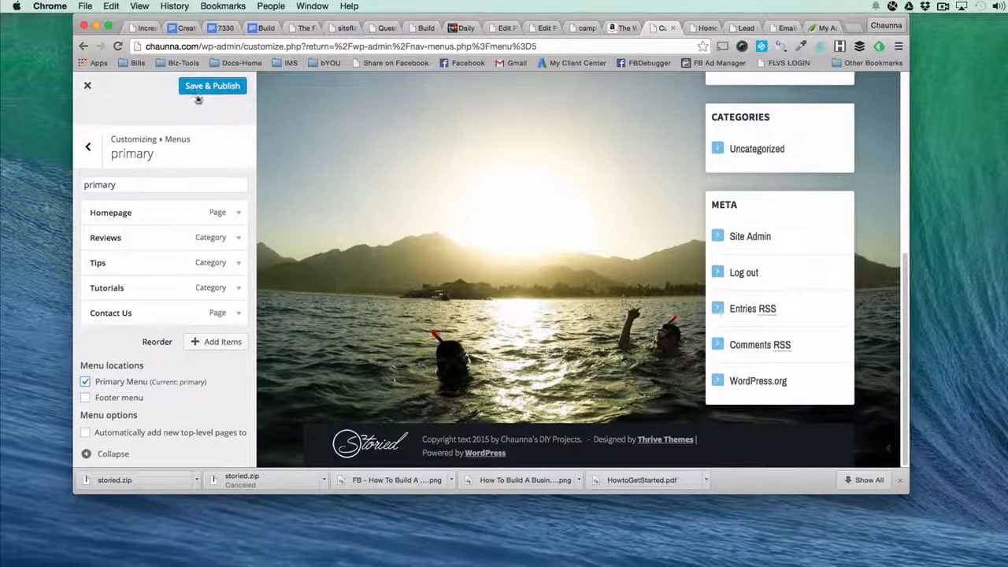
{"action": "left_click", "coordinate": [87, 148]}
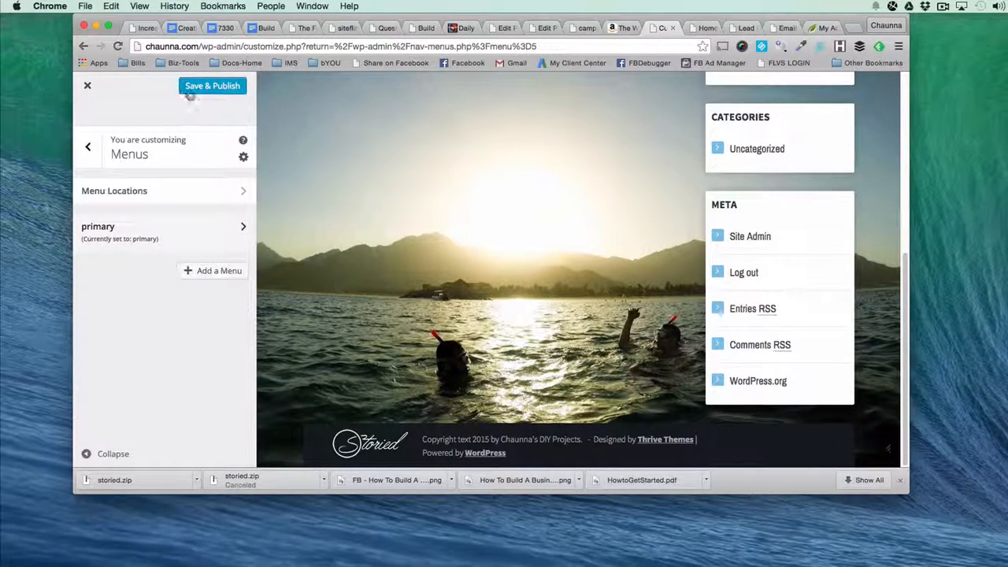
{"action": "left_click", "coordinate": [197, 87]}
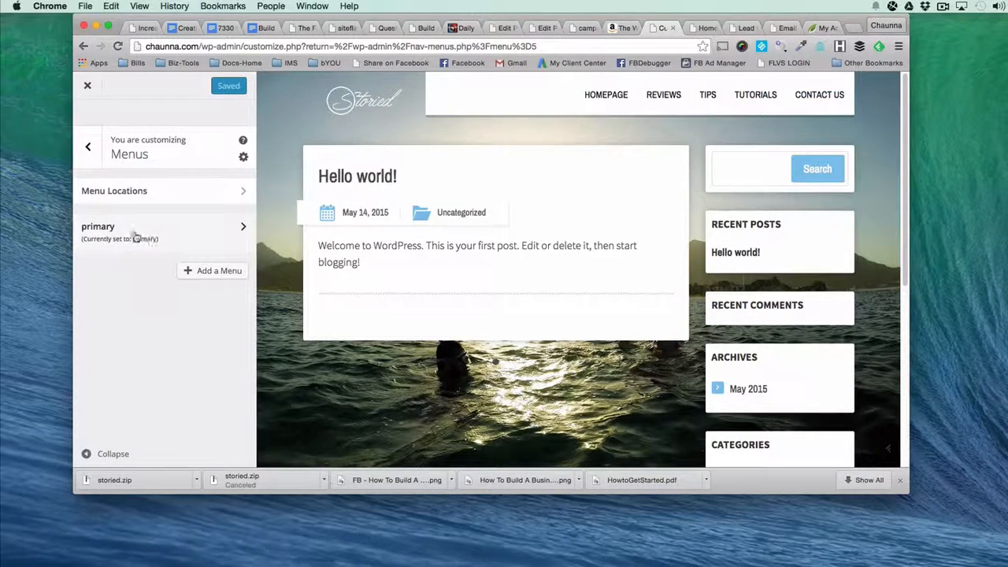
Review the customizer's headline and body font settings against the preview, then return to the main customizer sections.
{"action": "left_click", "coordinate": [90, 155]}
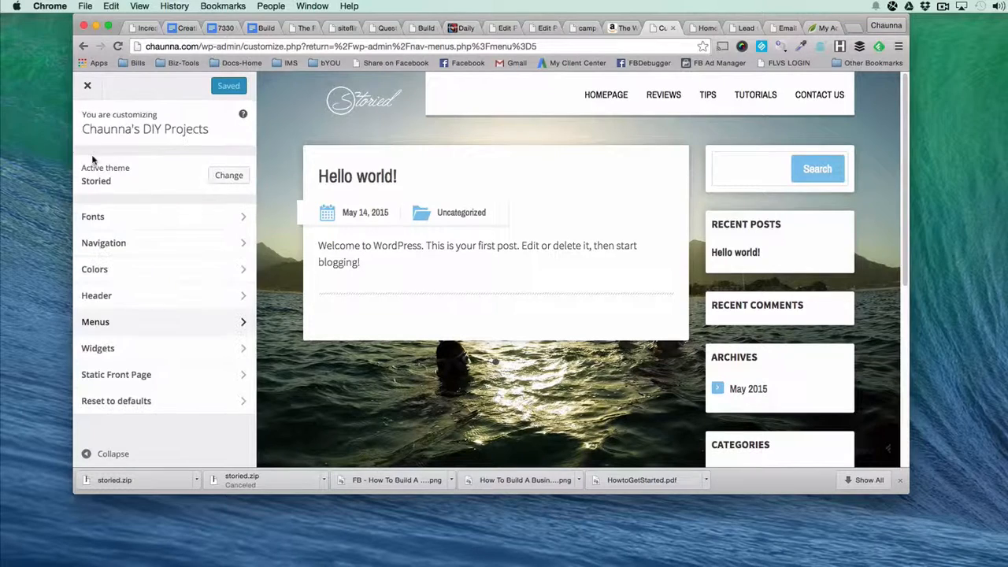
{"action": "left_click", "coordinate": [131, 219]}
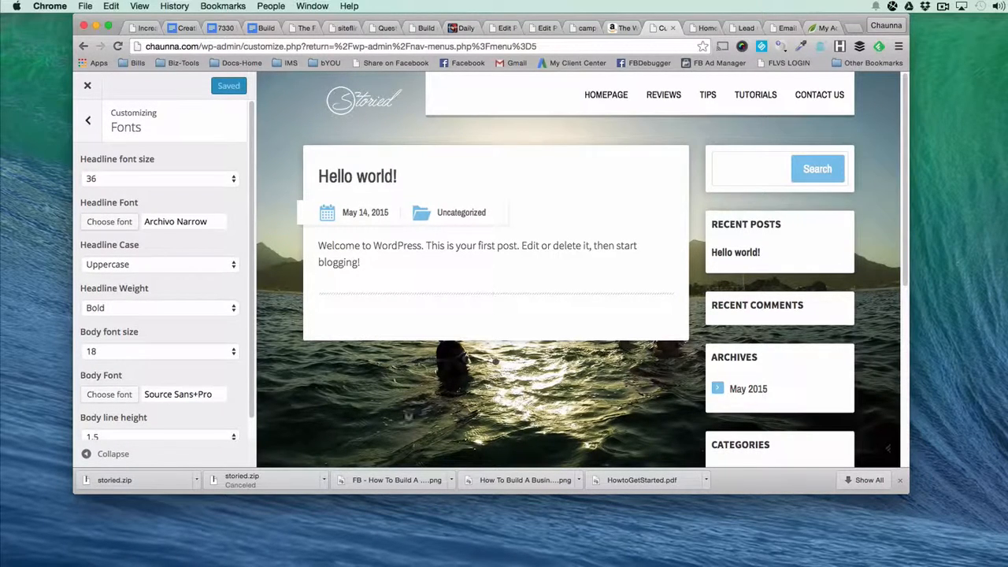
{"action": "scroll", "coordinate": [154, 233], "scroll_direction": "down", "scroll_amount": 1}
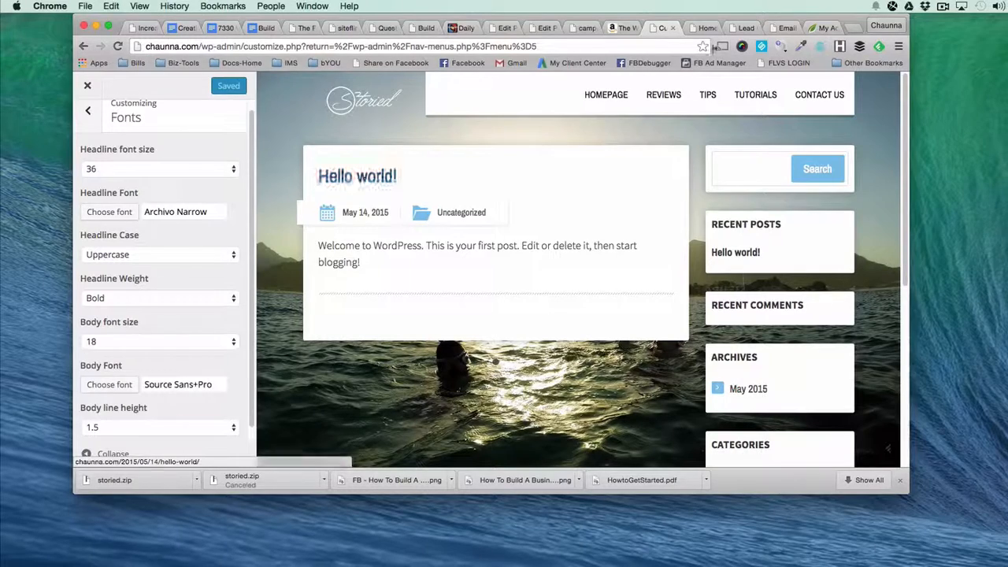
{"action": "left_click", "coordinate": [703, 27]}
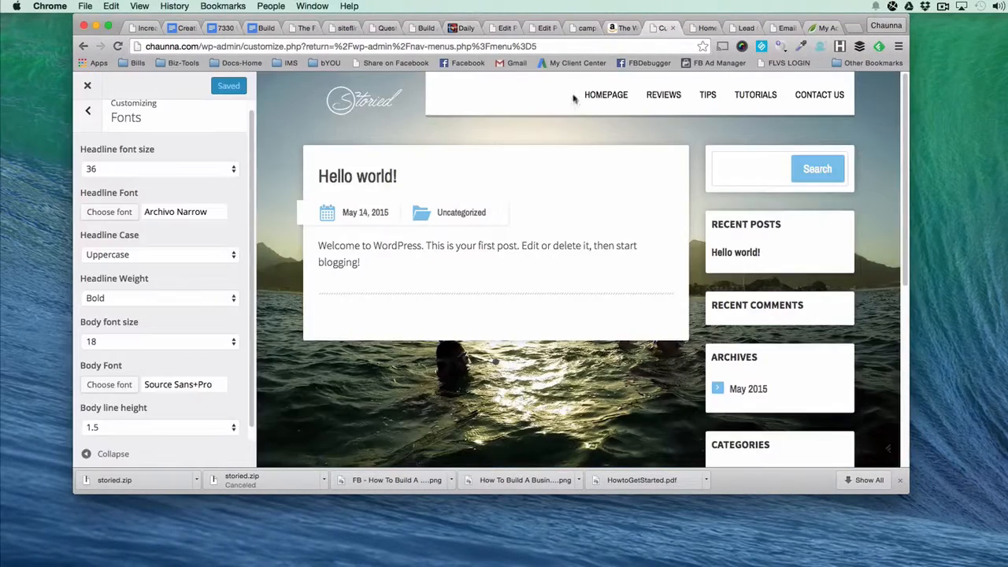
{"action": "left_click", "coordinate": [662, 28]}
{"action": "scroll", "coordinate": [180, 347], "scroll_direction": "down", "scroll_amount": 1}
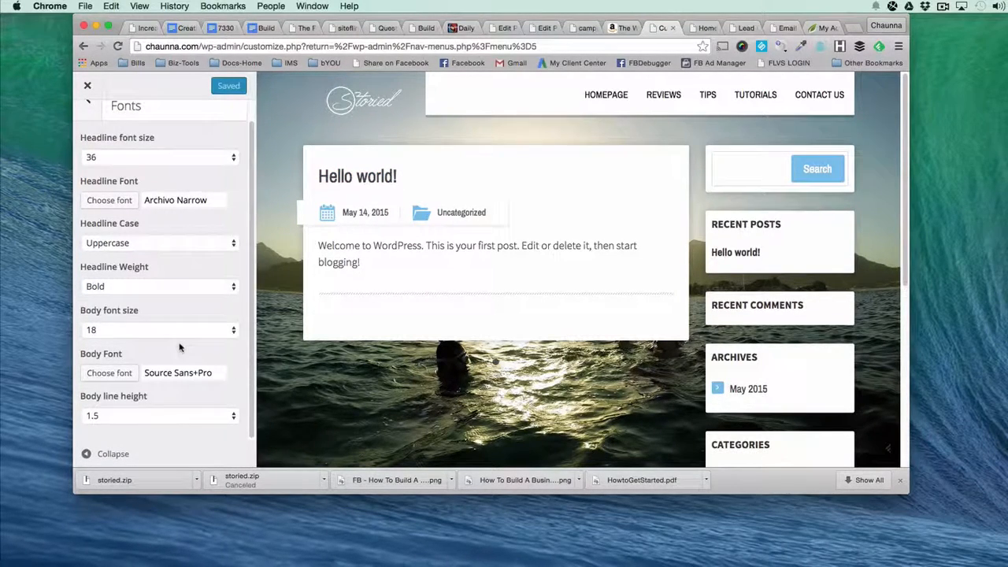
{"action": "scroll", "coordinate": [130, 143], "scroll_direction": "up", "scroll_amount": 2}
{"action": "left_click", "coordinate": [87, 119]}
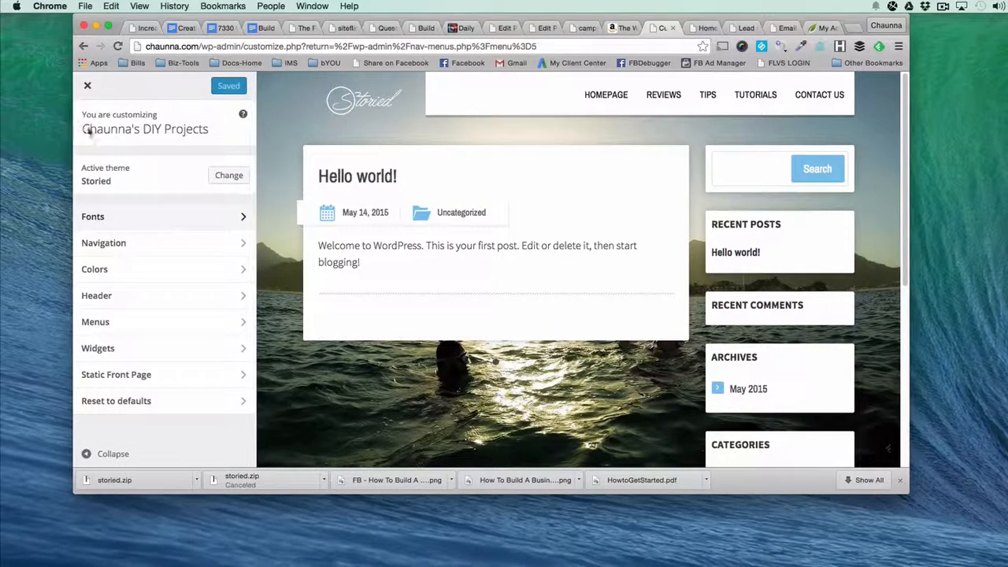
Change the theme's link color to the preset blue swatch and inspect the sample post text in the preview.
{"action": "left_click", "coordinate": [112, 270]}
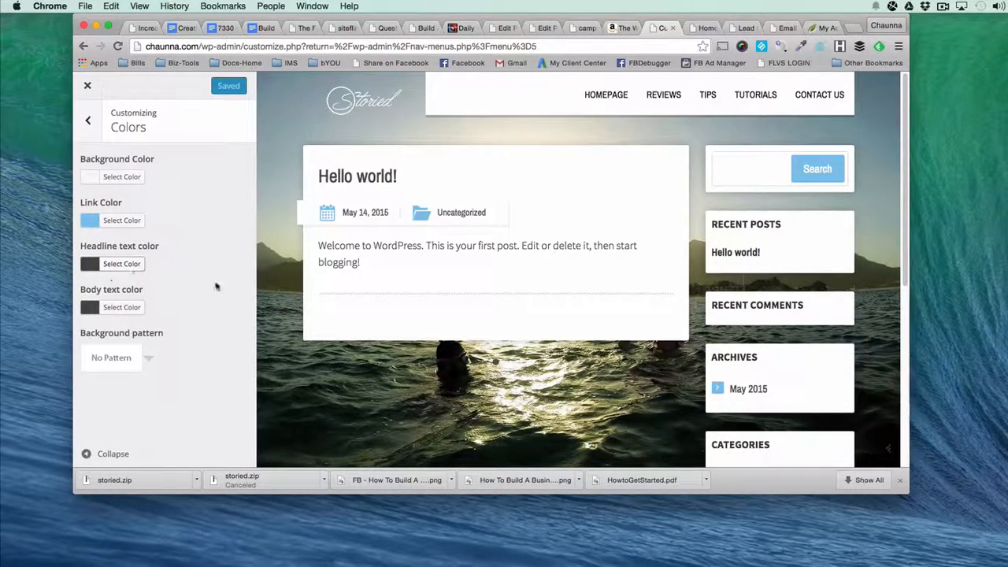
{"action": "left_click", "coordinate": [110, 219]}
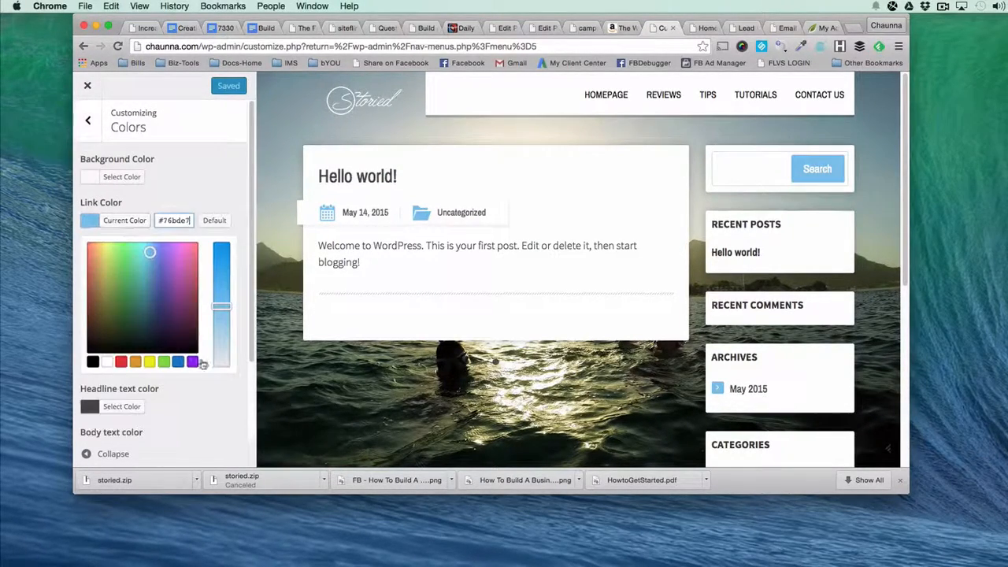
{"action": "left_click", "coordinate": [178, 361]}
{"action": "left_click", "coordinate": [215, 173]}
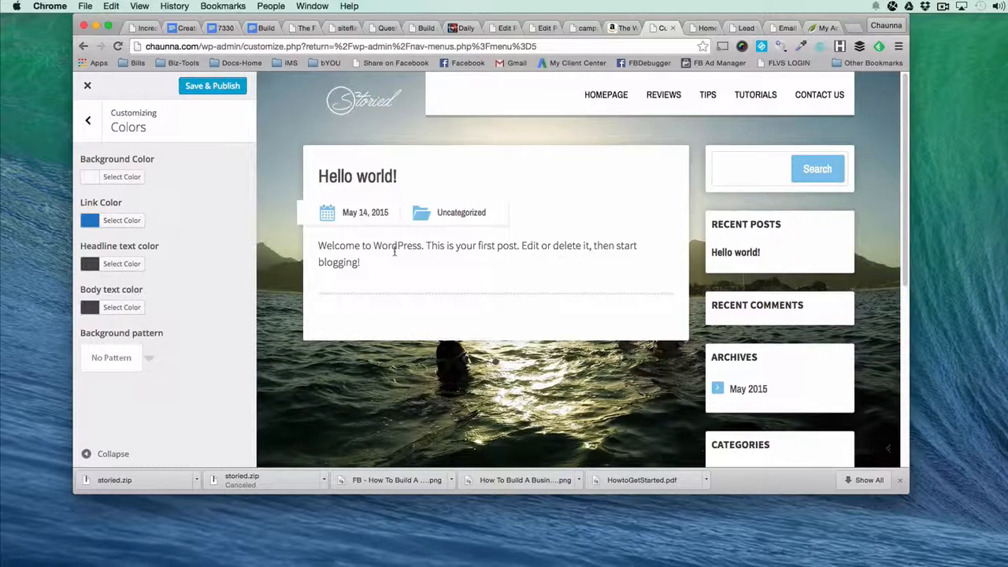
{"action": "left_click_drag", "start_coordinate": [426, 247], "coordinate": [493, 246]}
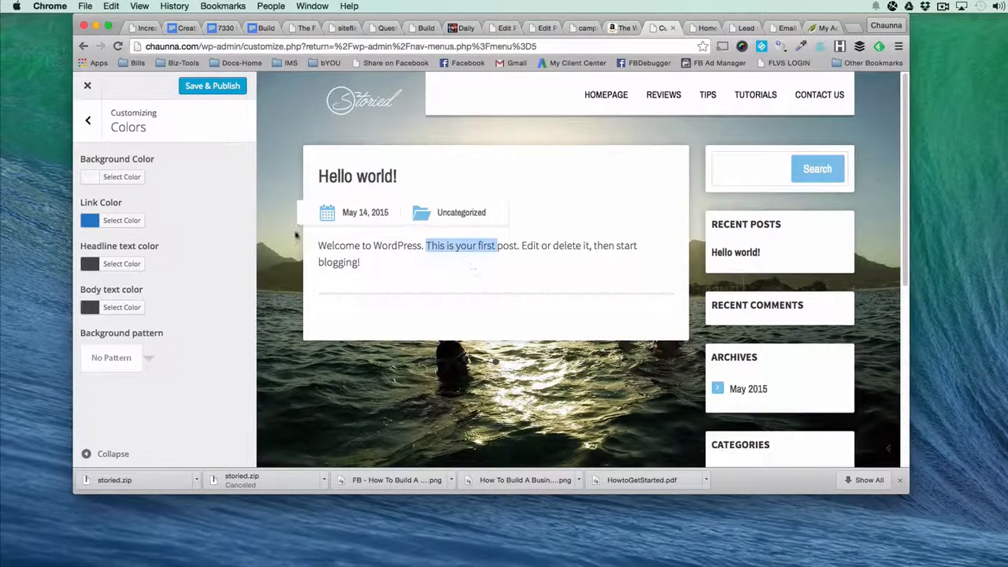
Replace the site's background photo with a light grey textured background pattern and return to the main customizer sections.
{"action": "left_click", "coordinate": [233, 233]}
{"action": "left_click", "coordinate": [366, 268]}
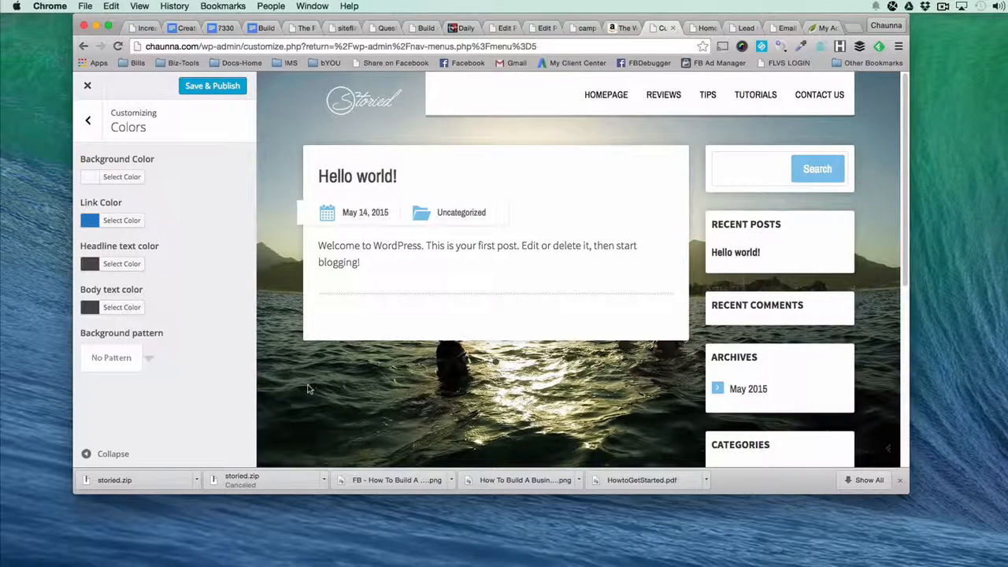
{"action": "left_click", "coordinate": [149, 360]}
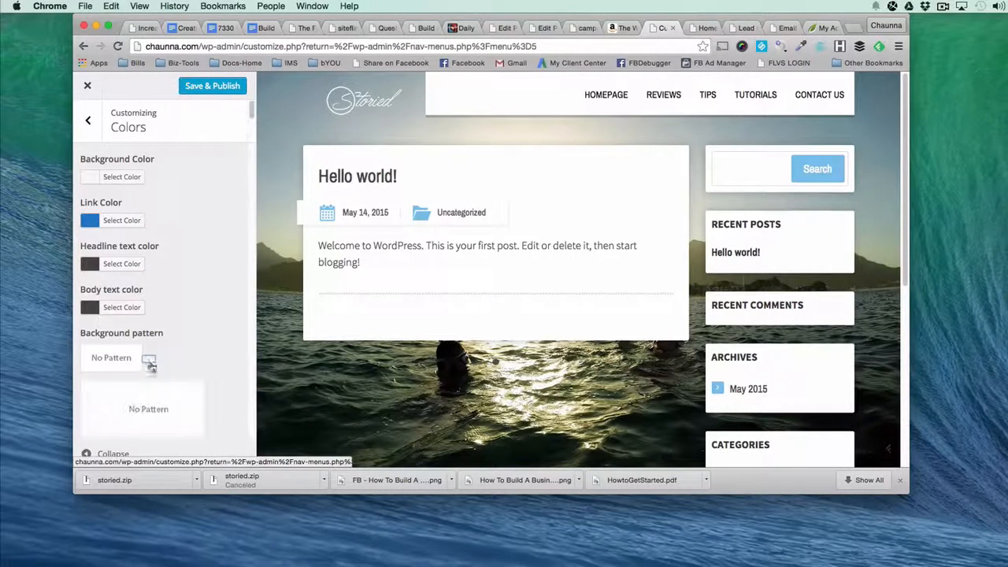
{"action": "scroll", "coordinate": [165, 399], "scroll_direction": "down", "scroll_amount": 3}
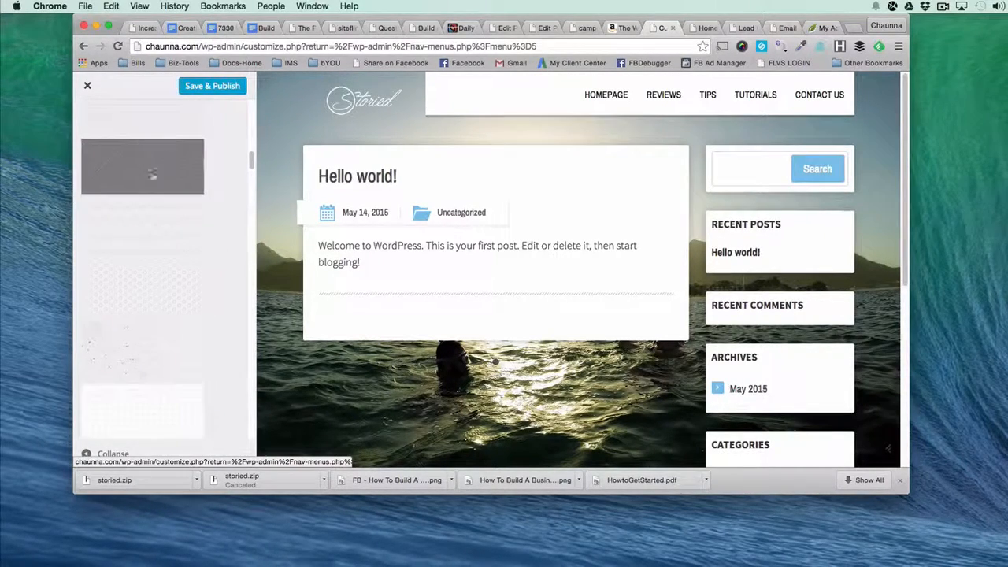
{"action": "scroll", "coordinate": [162, 360], "scroll_direction": "down", "scroll_amount": 3}
{"action": "scroll", "coordinate": [160, 360], "scroll_direction": "down", "scroll_amount": 3}
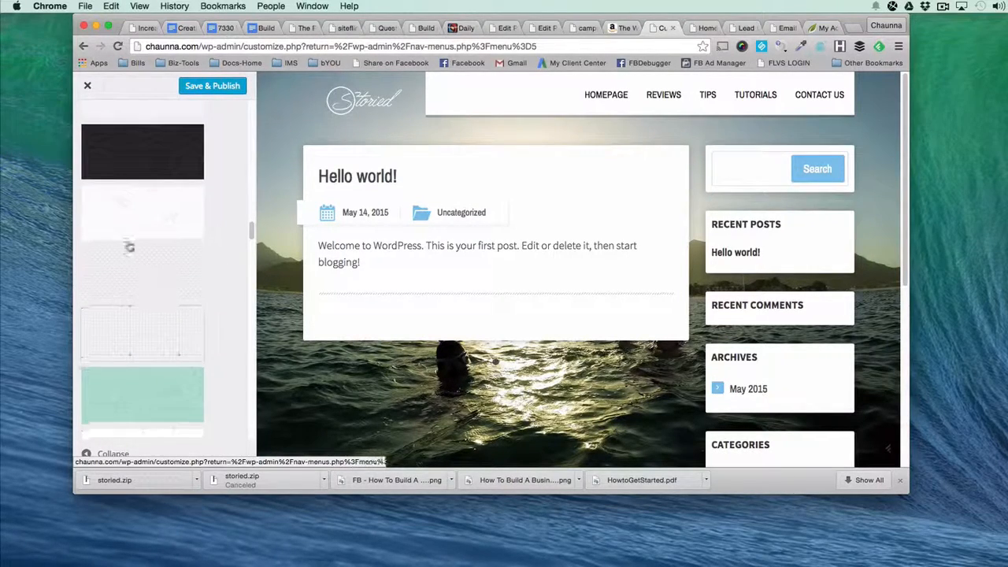
{"action": "scroll", "coordinate": [142, 394], "scroll_direction": "down", "scroll_amount": 3}
{"action": "scroll", "coordinate": [144, 394], "scroll_direction": "down", "scroll_amount": 3}
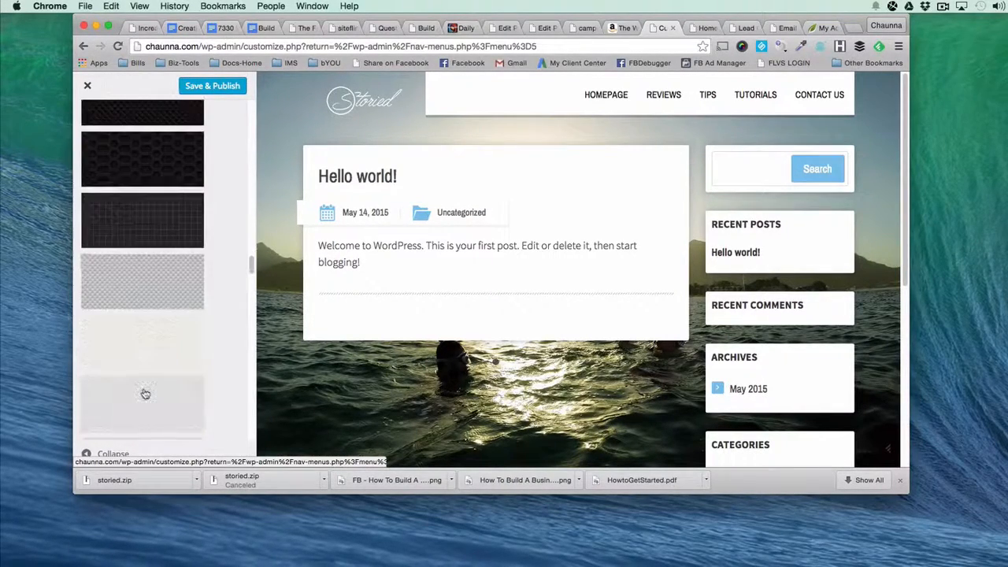
{"action": "scroll", "coordinate": [144, 394], "scroll_direction": "down", "scroll_amount": 3}
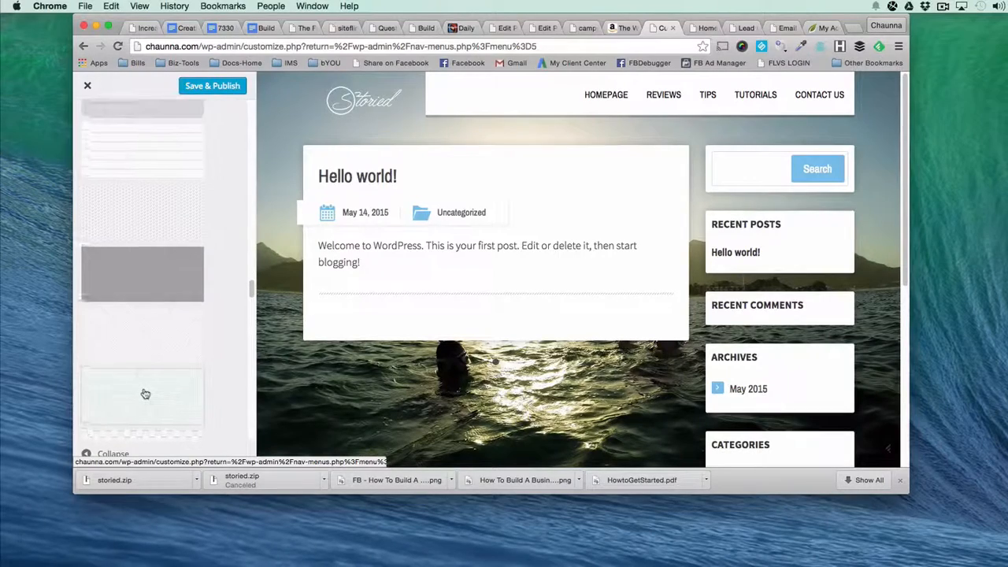
{"action": "scroll", "coordinate": [145, 393], "scroll_direction": "down", "scroll_amount": 2}
{"action": "left_click", "coordinate": [135, 364]}
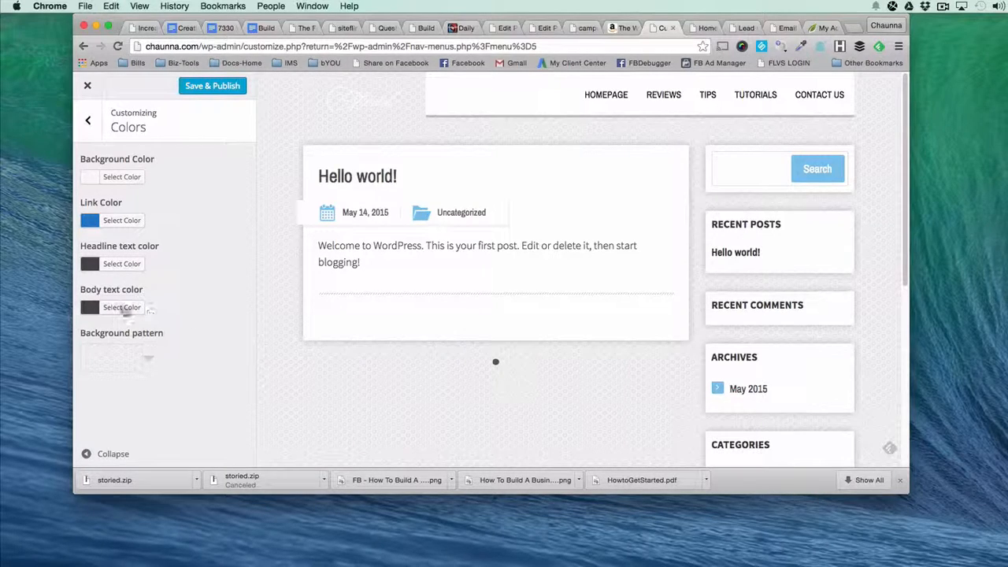
{"action": "left_click", "coordinate": [89, 120]}
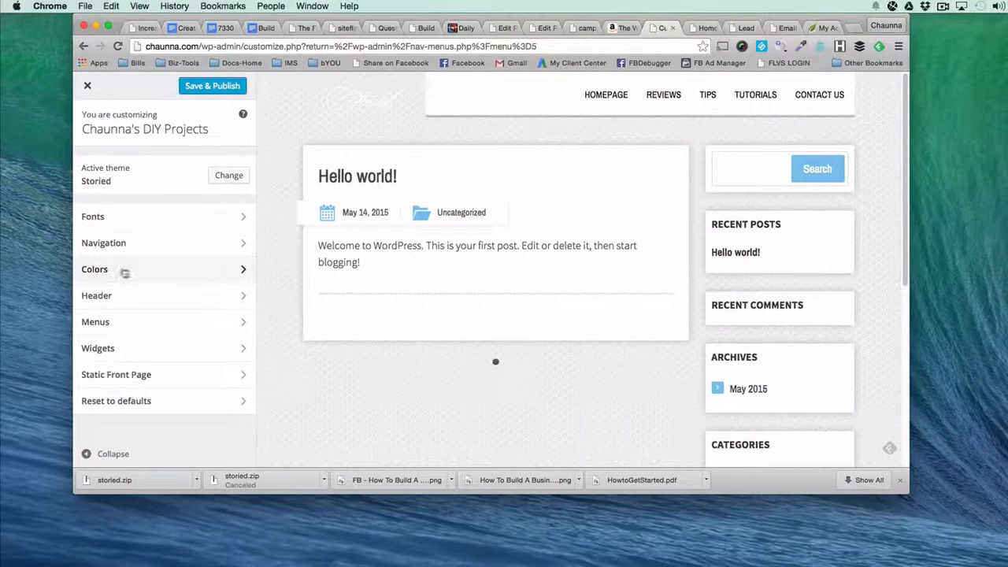
Examine the customizer's Header settings for menu colors, logo display, logo width, header type and header pattern.
{"action": "left_click", "coordinate": [131, 298]}
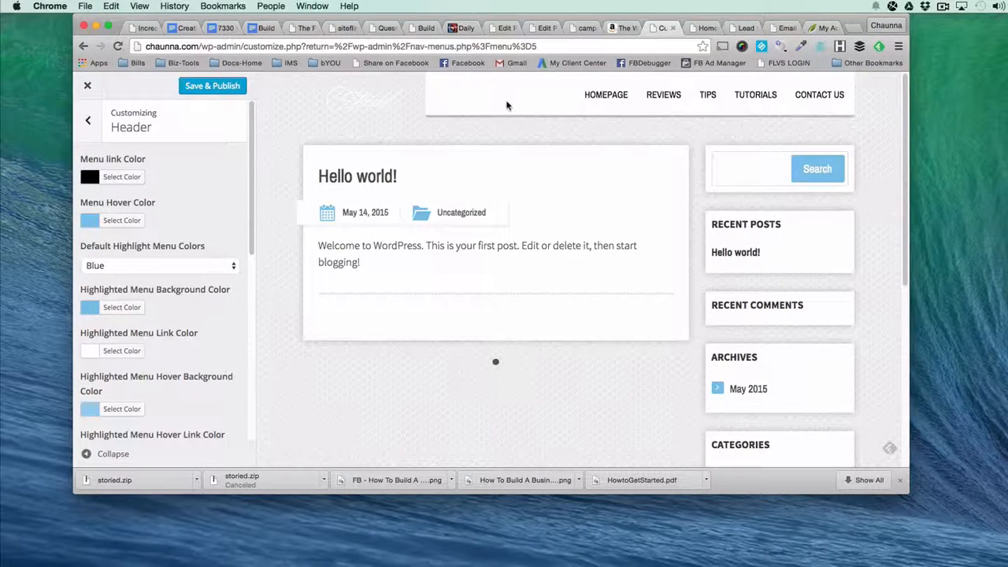
{"action": "scroll", "coordinate": [214, 249], "scroll_direction": "down", "scroll_amount": 5}
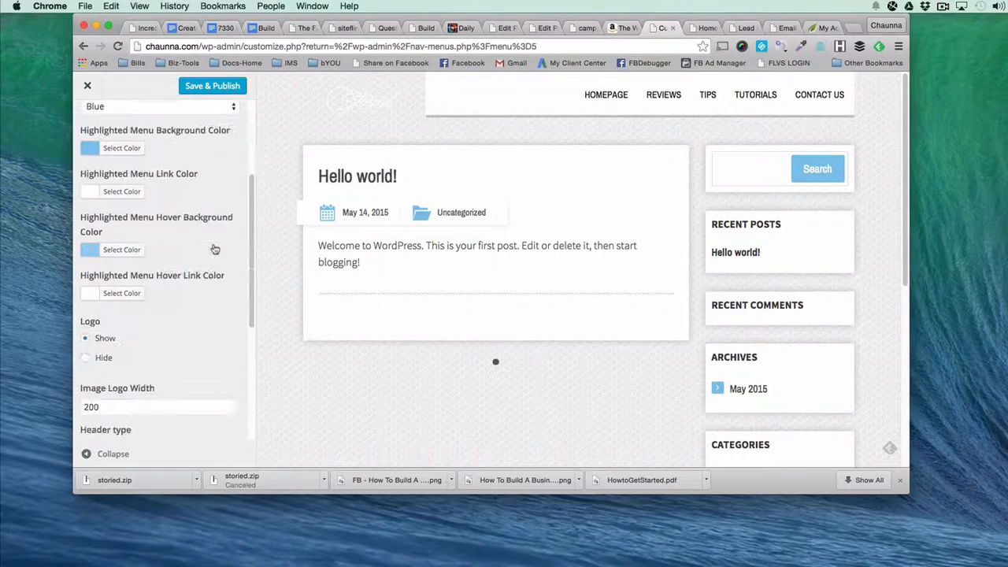
{"action": "scroll", "coordinate": [214, 248], "scroll_direction": "down", "scroll_amount": 2}
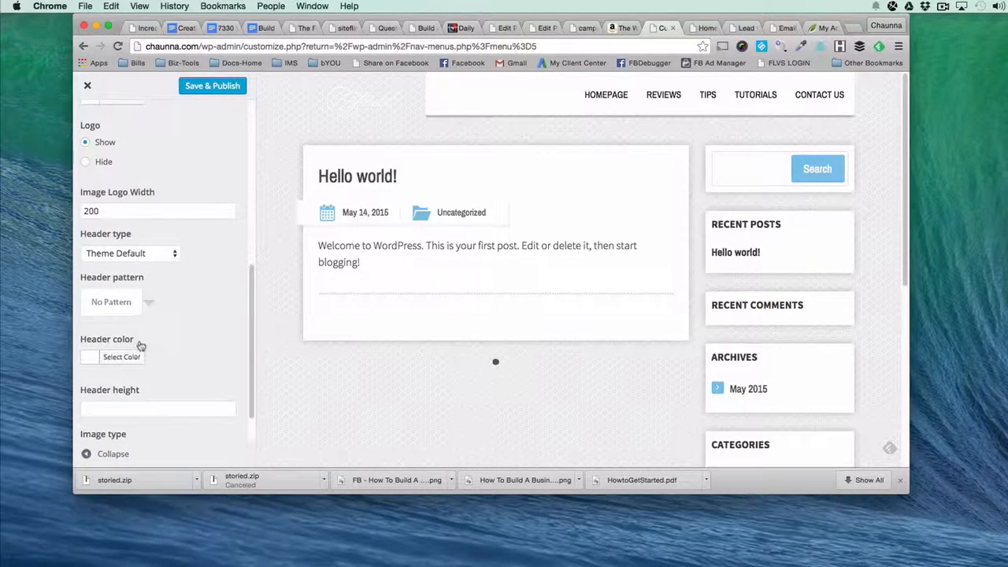
{"action": "scroll", "coordinate": [181, 367], "scroll_direction": "up", "scroll_amount": 1}
{"action": "scroll", "coordinate": [182, 360], "scroll_direction": "up", "scroll_amount": 4}
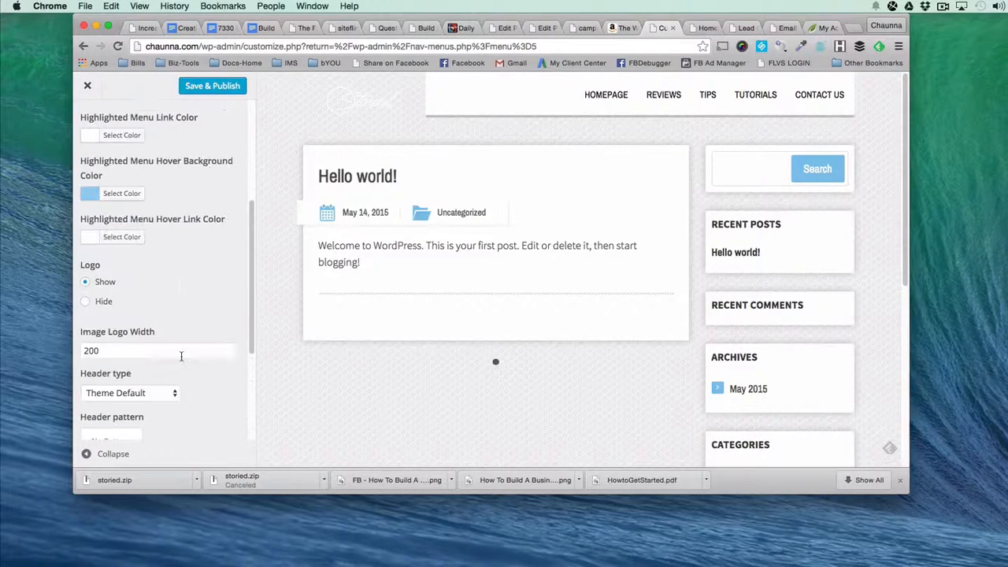
Try hiding the header logo in the preview, and set it back to Show.
{"action": "scroll", "coordinate": [181, 356], "scroll_direction": "down", "scroll_amount": 1}
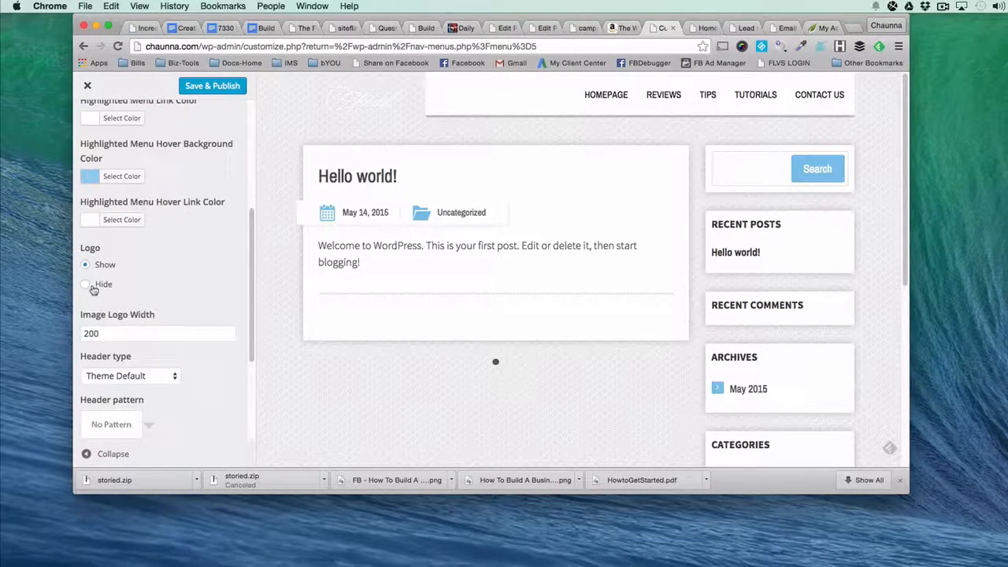
{"action": "left_click", "coordinate": [85, 286]}
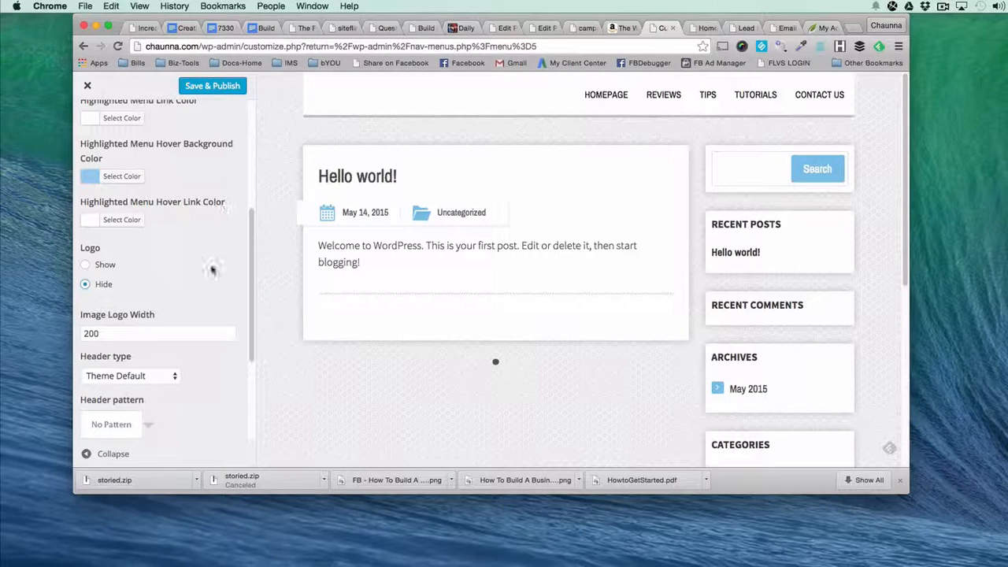
{"action": "left_click", "coordinate": [99, 264]}
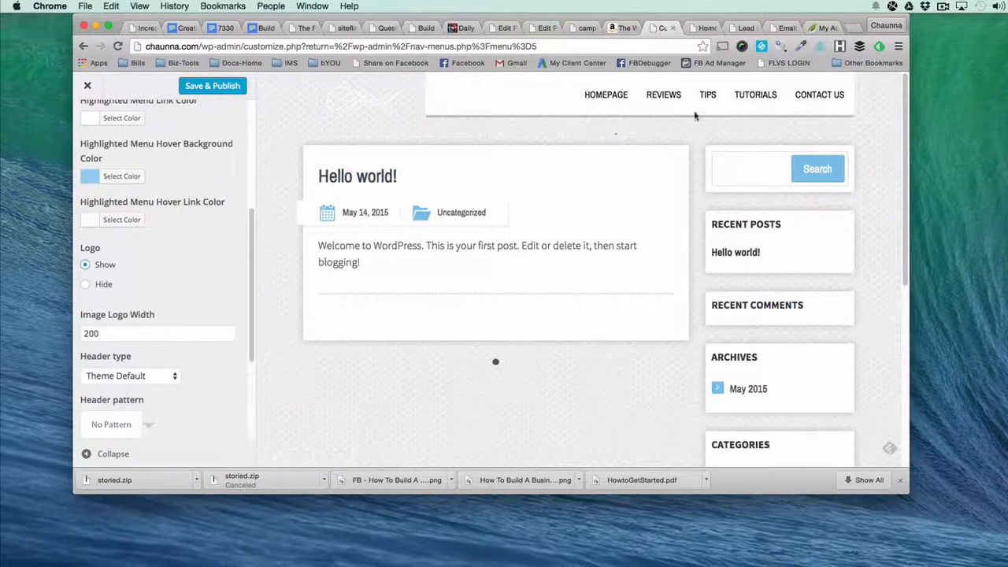
Review the remaining header options, such as header height and image type, and save and publish the theme changes.
{"action": "scroll", "coordinate": [198, 326], "scroll_direction": "down", "scroll_amount": 4}
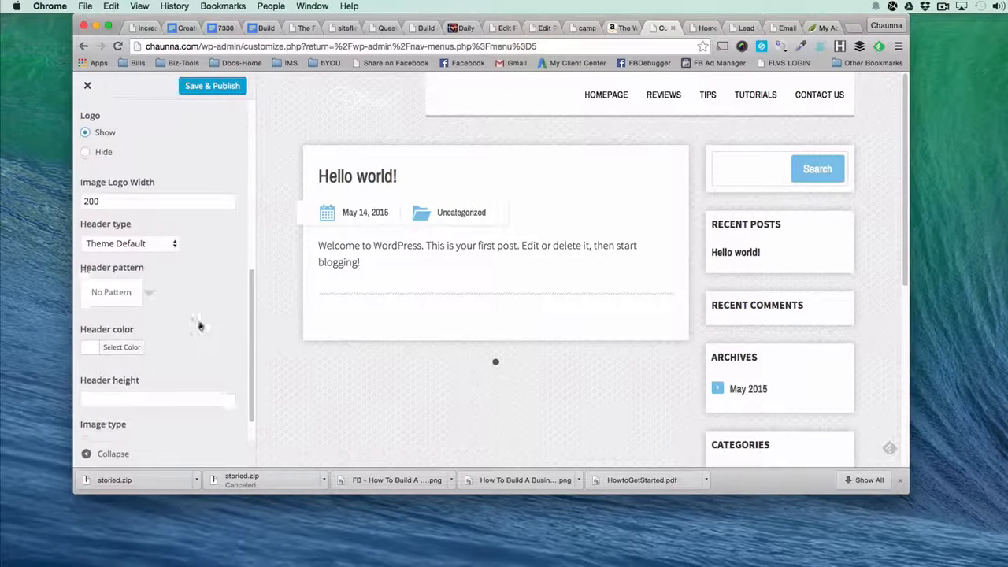
{"action": "scroll", "coordinate": [199, 326], "scroll_direction": "down", "scroll_amount": 1}
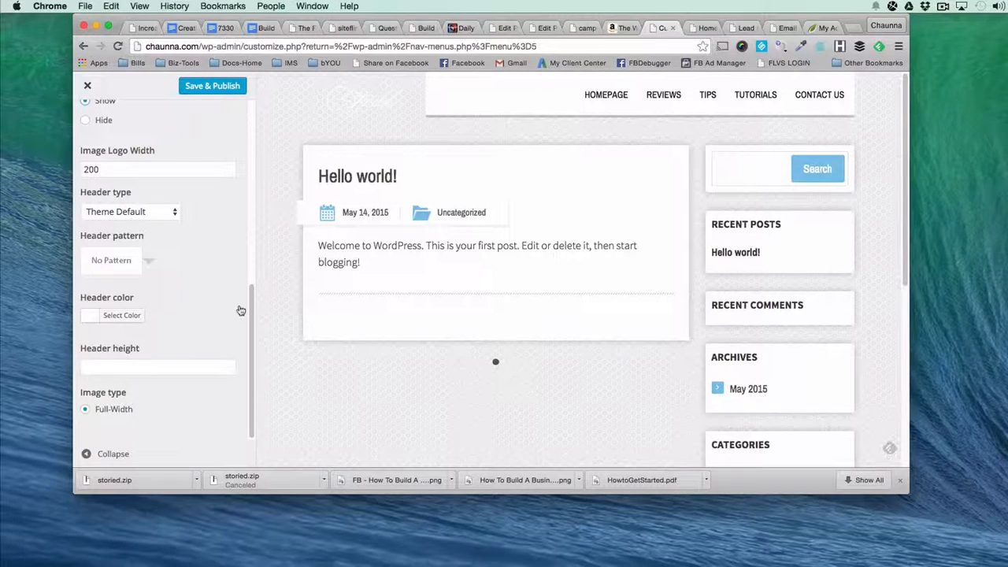
{"action": "scroll", "coordinate": [239, 306], "scroll_direction": "up", "scroll_amount": 10}
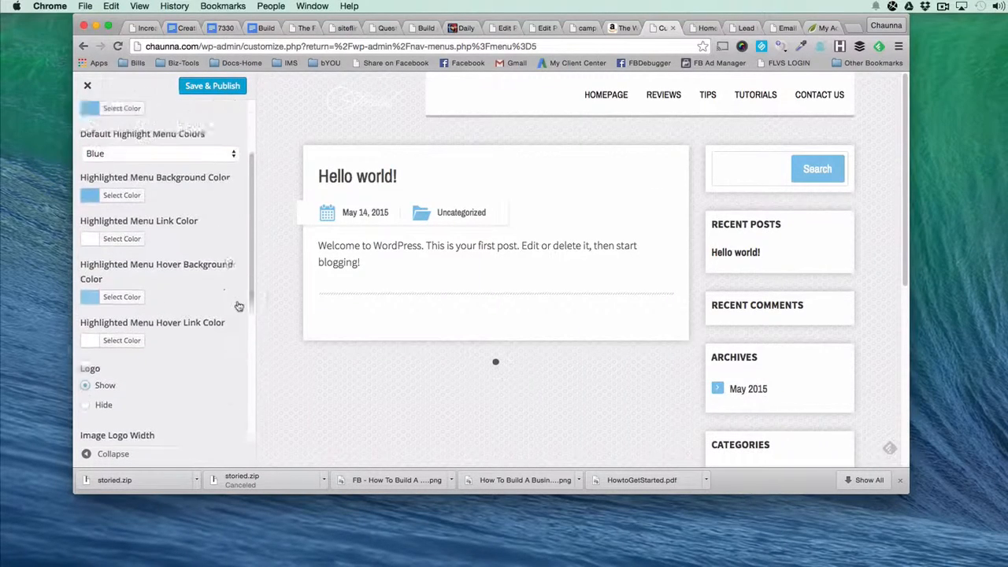
{"action": "left_click", "coordinate": [207, 89]}
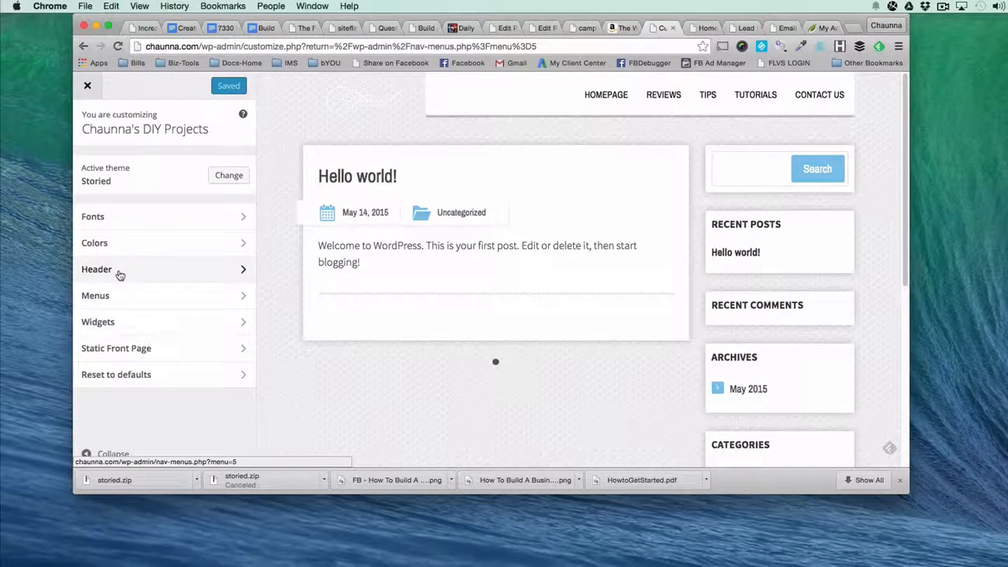
Open the Static Front Page settings, load chaunna.com in a new browser tab, and inspect the live front page down to its footer.
{"action": "left_click", "coordinate": [132, 354]}
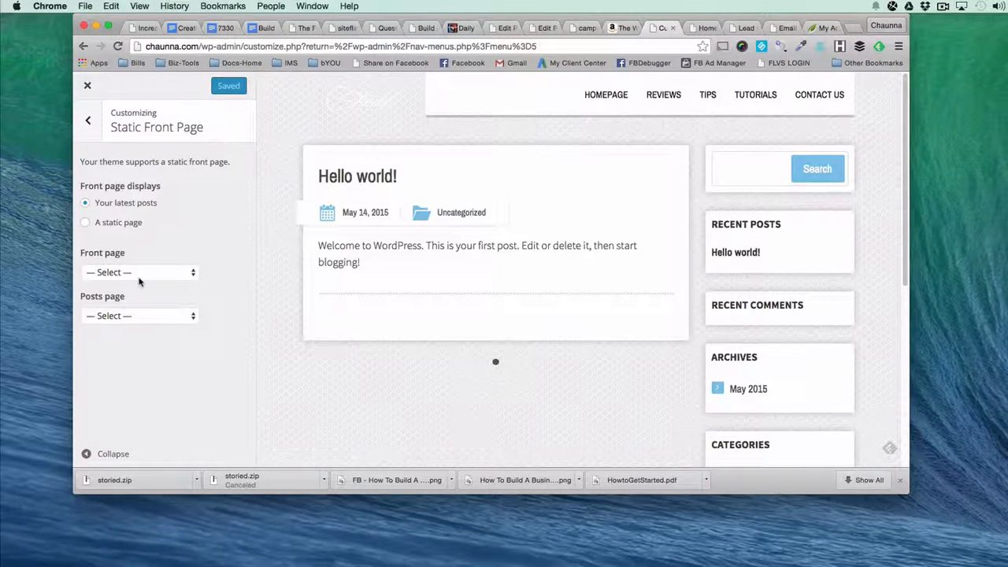
{"action": "left_click", "coordinate": [857, 29]}
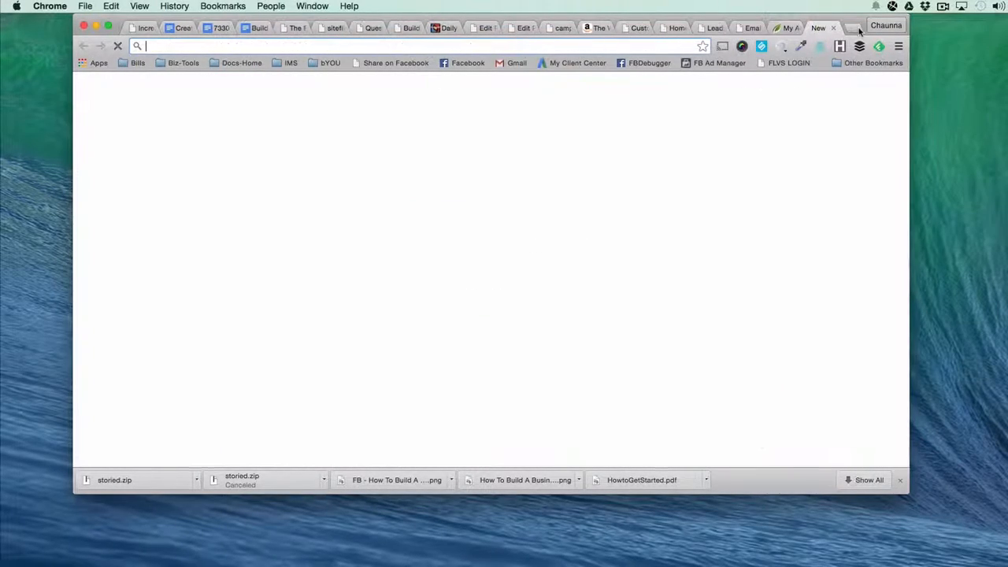
{"action": "type", "text": "chaunna.com"}
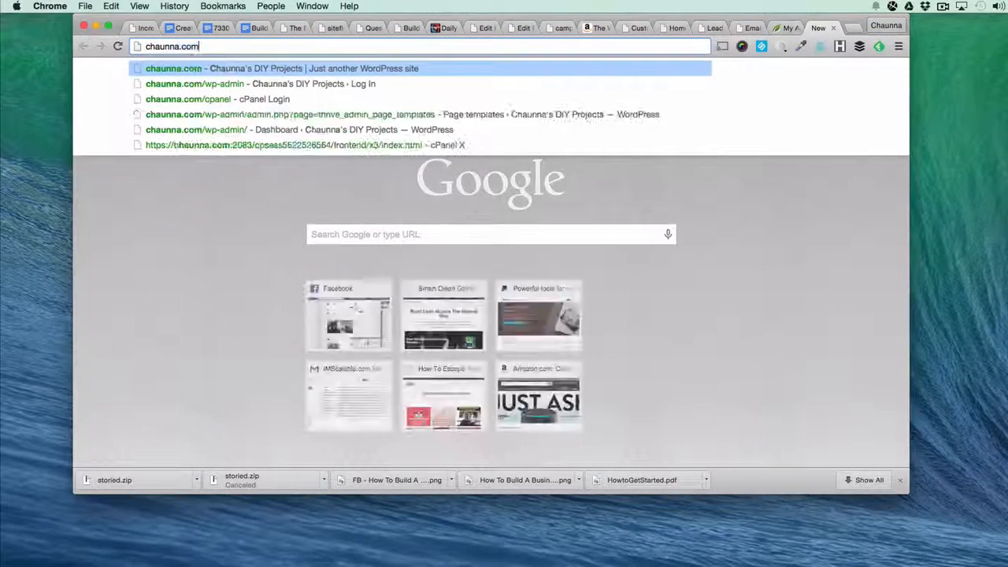
{"action": "key", "text": "Return"}
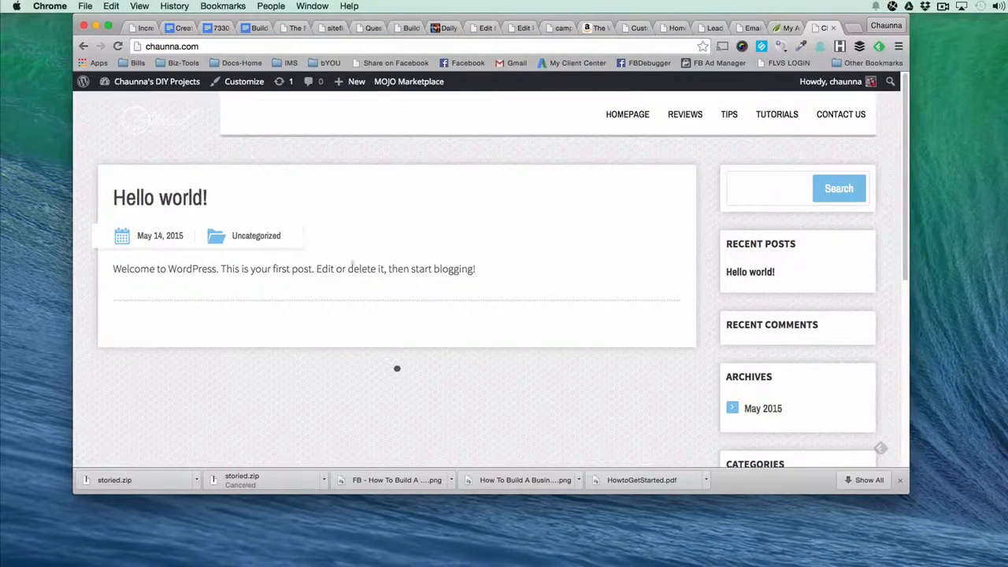
{"action": "scroll", "coordinate": [522, 382], "scroll_direction": "down", "scroll_amount": 10}
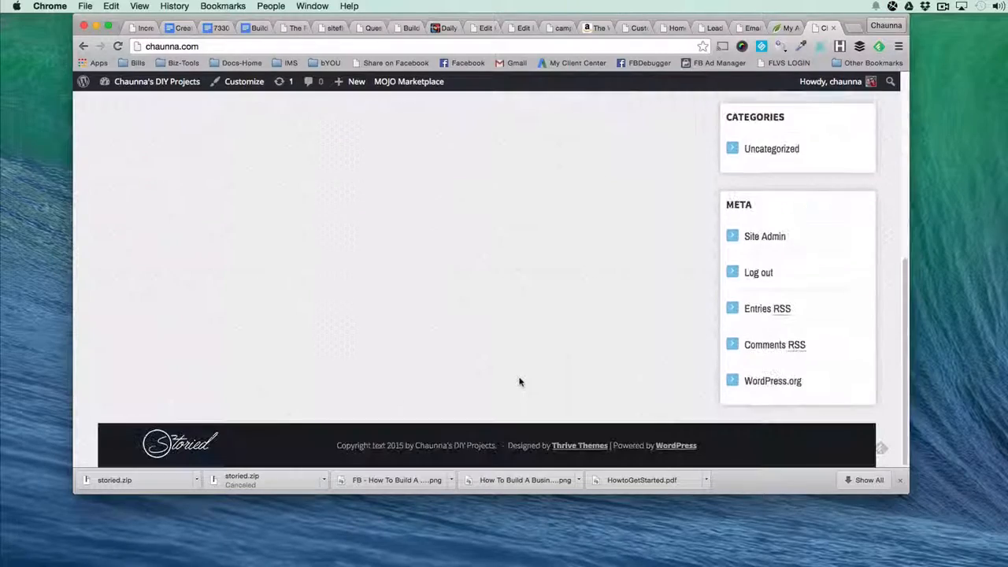
{"action": "scroll", "coordinate": [520, 382], "scroll_direction": "up", "scroll_amount": 10}
{"action": "scroll", "coordinate": [483, 319], "scroll_direction": "down", "scroll_amount": 10}
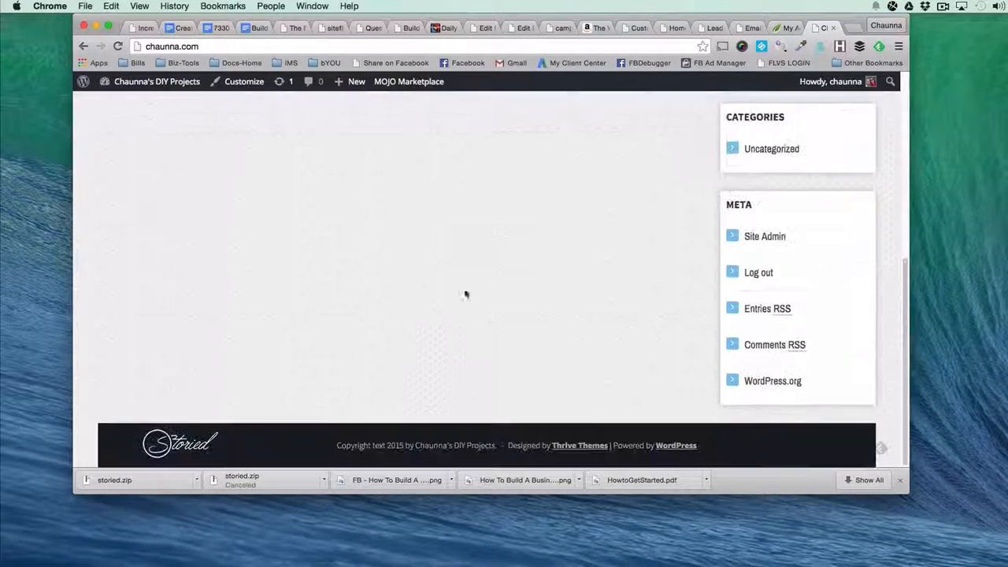
{"action": "scroll", "coordinate": [410, 214], "scroll_direction": "up", "scroll_amount": 10}
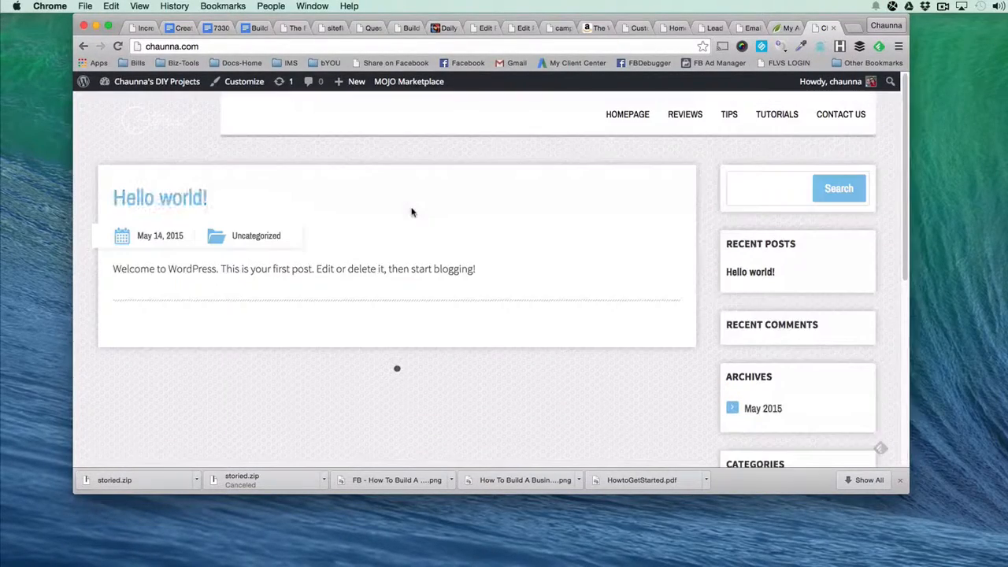
Switch to the open Homepage page and inspect its welcome banner, latest posts and social media sections.
{"action": "left_click", "coordinate": [673, 27]}
{"action": "scroll", "coordinate": [302, 332], "scroll_direction": "down", "scroll_amount": 2}
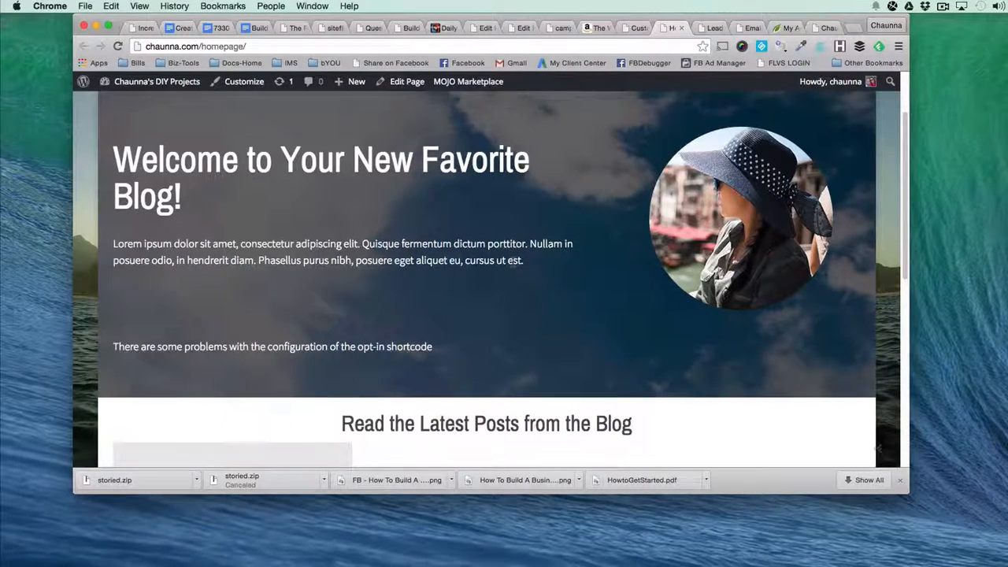
{"action": "scroll", "coordinate": [512, 266], "scroll_direction": "down", "scroll_amount": 5}
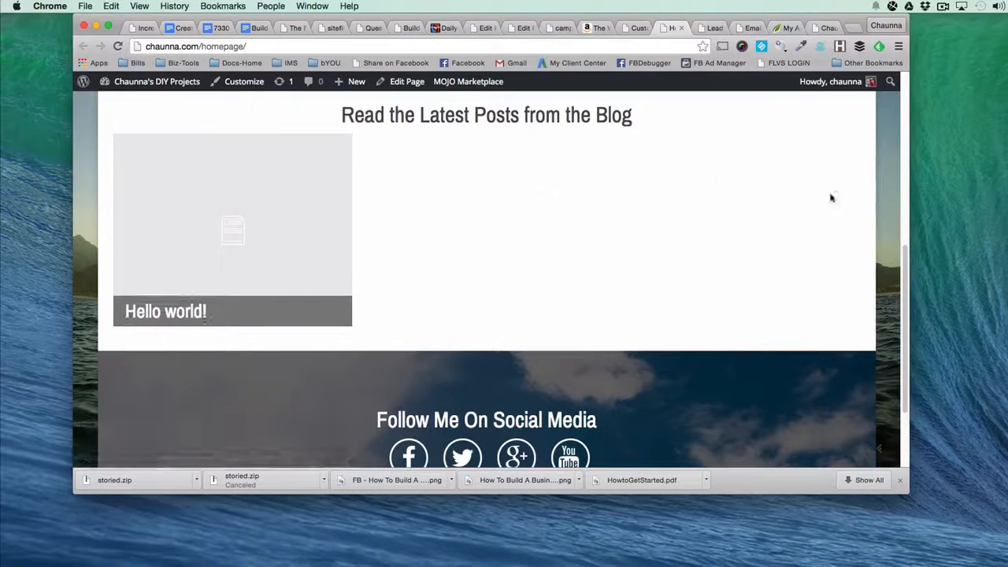
{"action": "scroll", "coordinate": [240, 417], "scroll_direction": "down", "scroll_amount": 3}
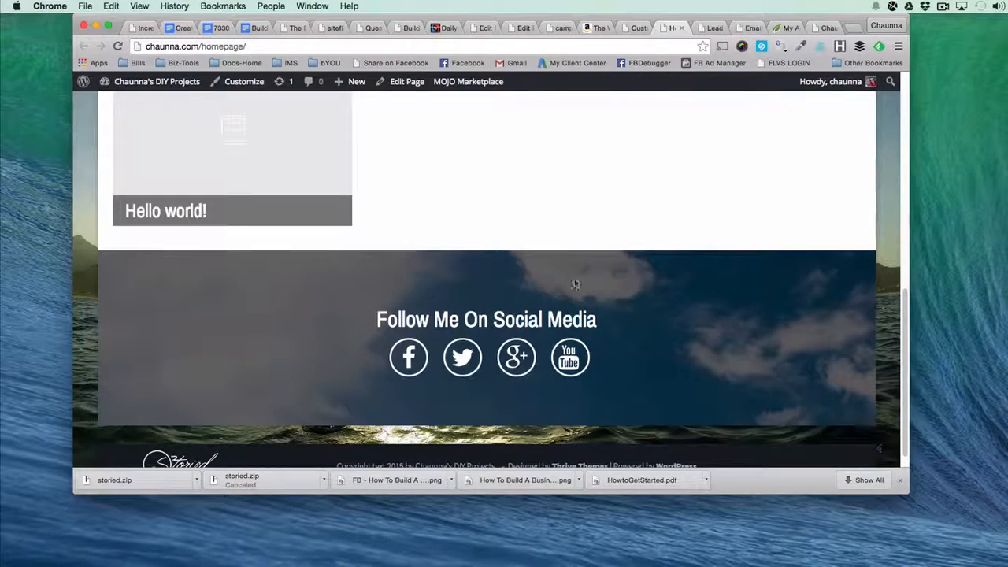
{"action": "scroll", "coordinate": [572, 288], "scroll_direction": "up", "scroll_amount": 10}
Back in the customizer, set a static front page using Homepage, publish the change, and return to the main sections.
{"action": "left_click", "coordinate": [632, 29]}
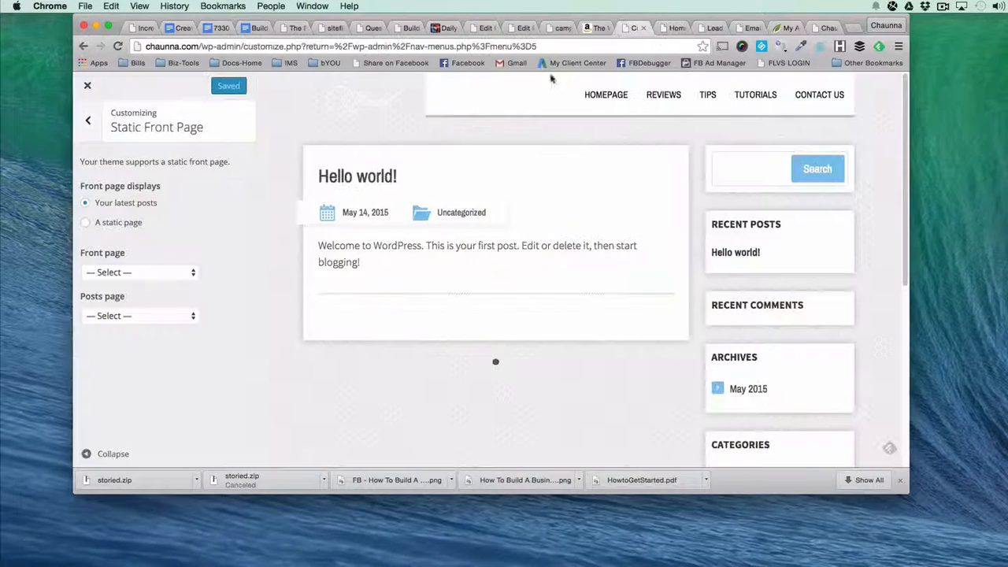
{"action": "left_click", "coordinate": [84, 225]}
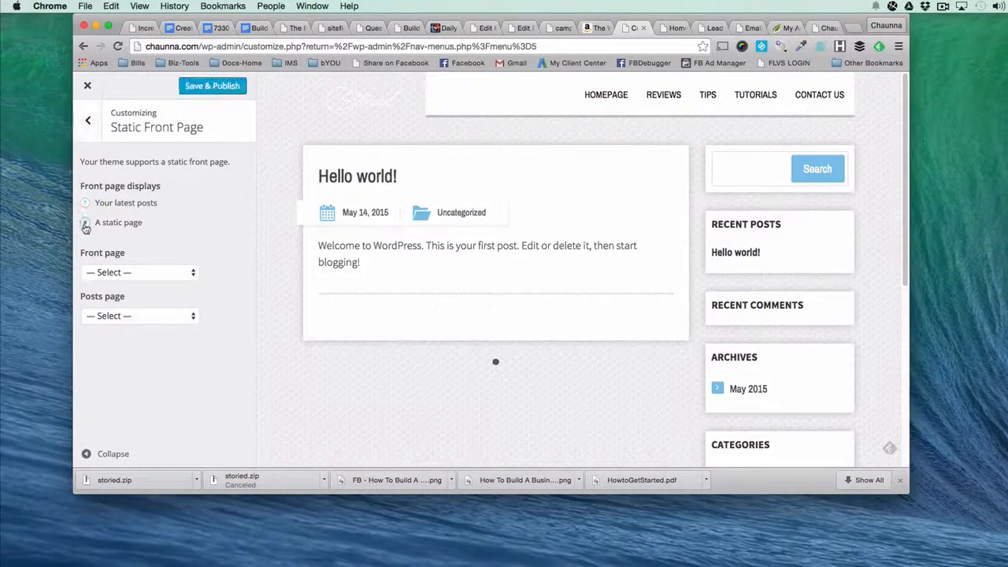
{"action": "left_click", "coordinate": [110, 271]}
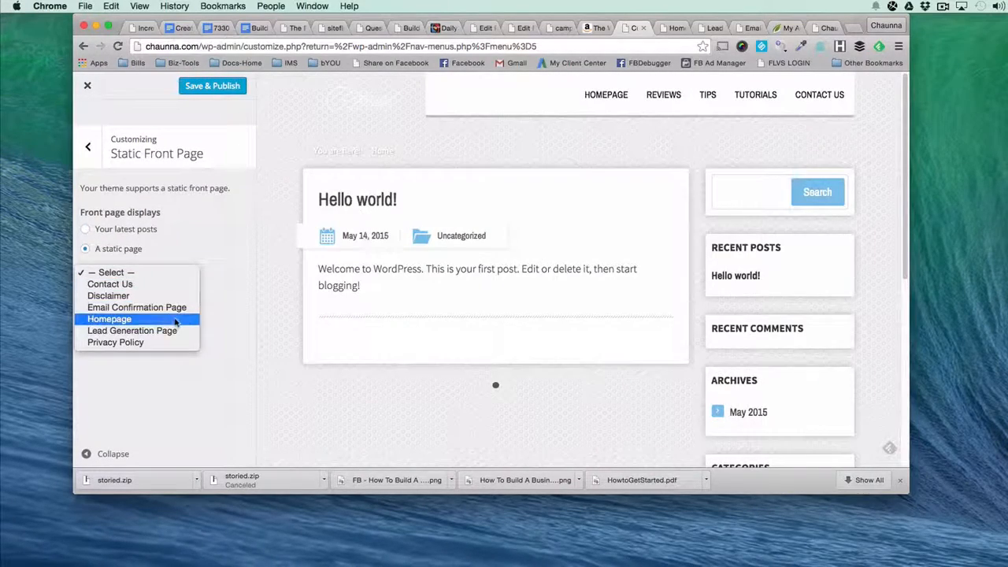
{"action": "left_click", "coordinate": [174, 319]}
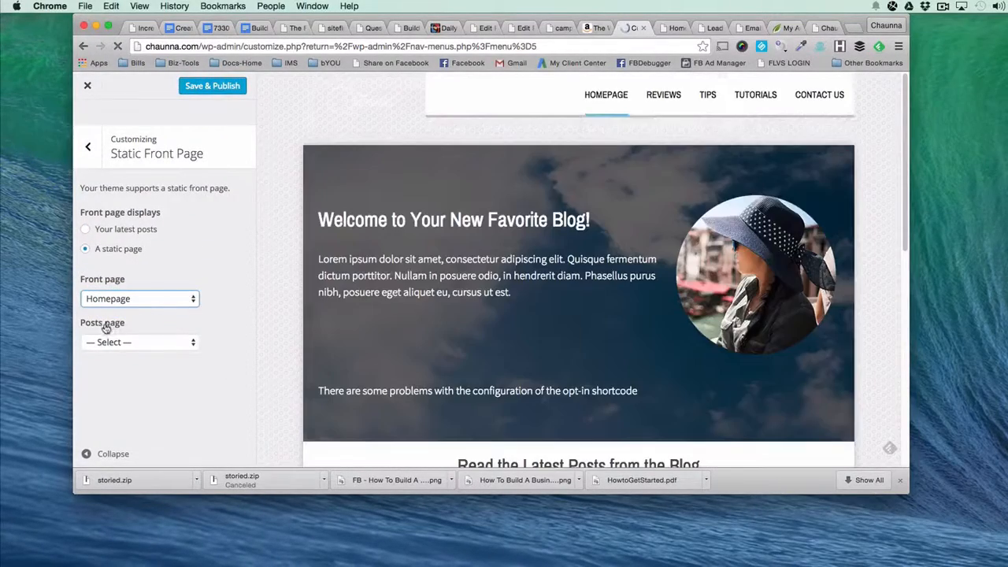
{"action": "scroll", "coordinate": [129, 315], "scroll_direction": "down", "scroll_amount": 1}
{"action": "left_click", "coordinate": [198, 86]}
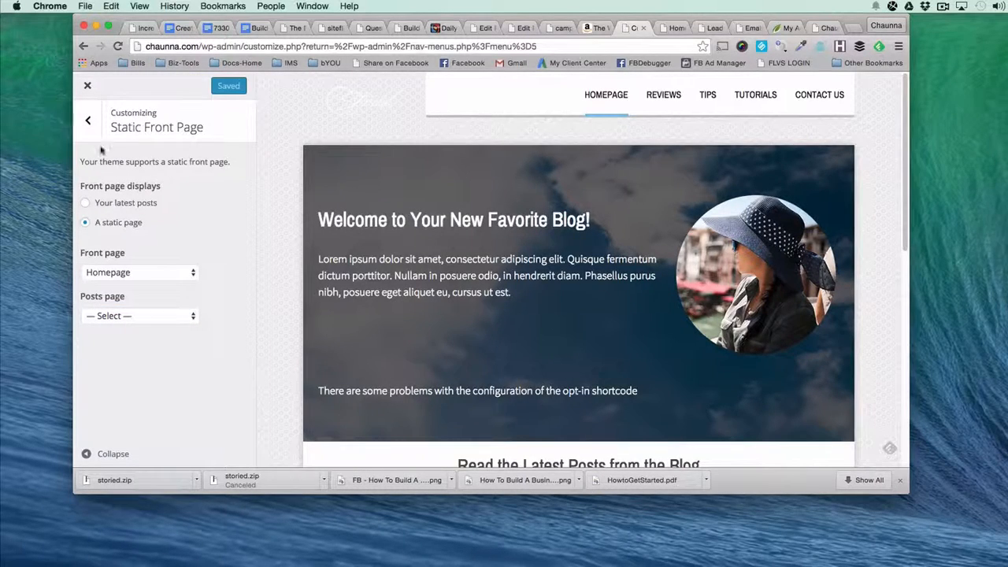
{"action": "left_click", "coordinate": [90, 124]}
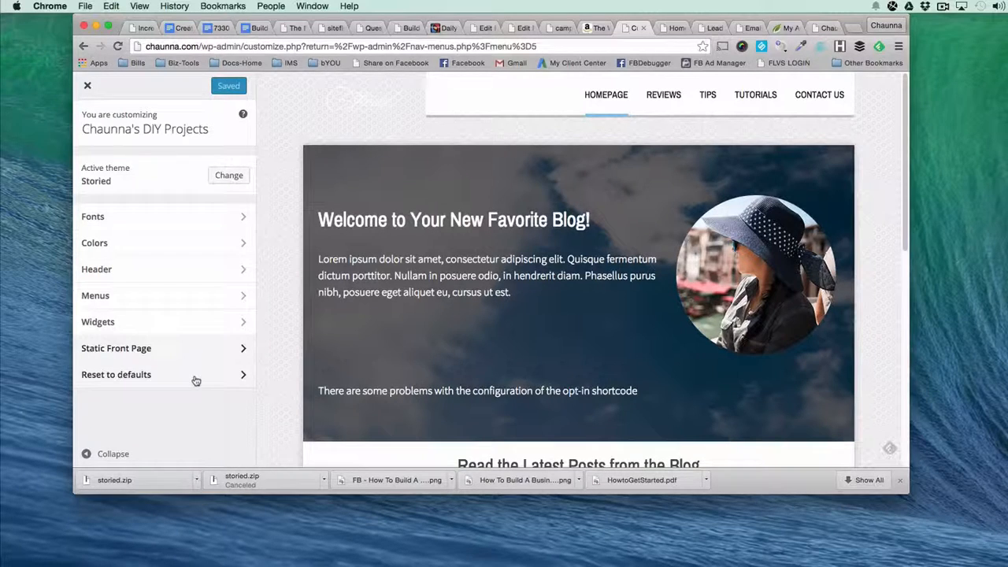
Close the customizer and open the Thrive Options page of Thrive Themes in the WordPress dashboard.
{"action": "left_click", "coordinate": [88, 86]}
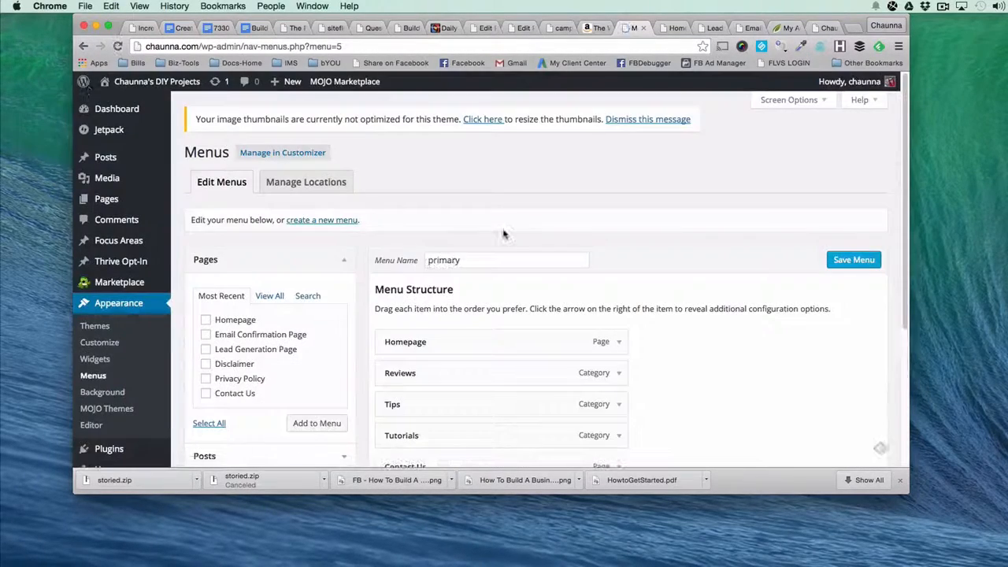
{"action": "scroll", "coordinate": [504, 231], "scroll_direction": "down", "scroll_amount": 5}
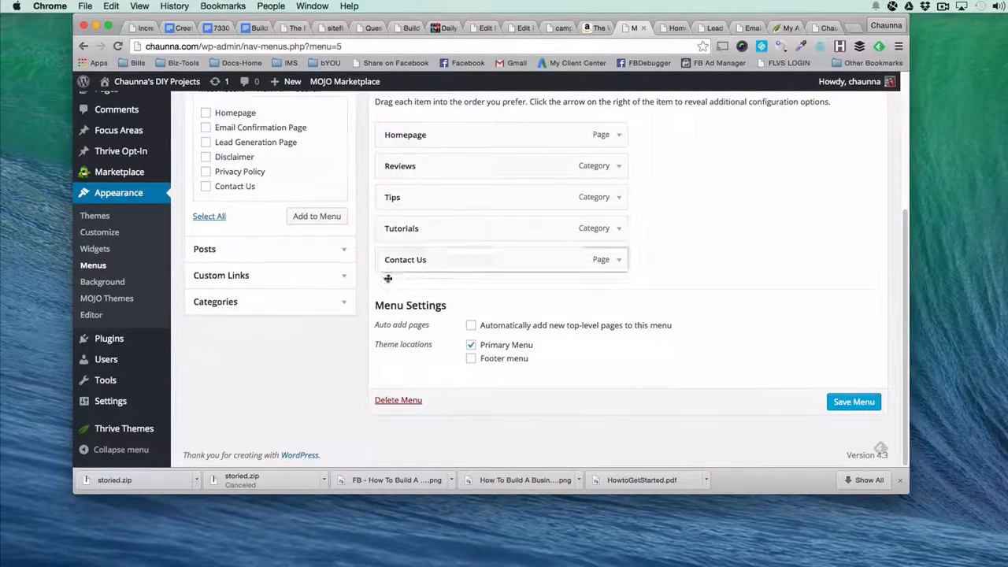
{"action": "left_click", "coordinate": [110, 401]}
{"action": "mouse_move", "coordinate": [123, 428]}
{"action": "left_click", "coordinate": [220, 358]}
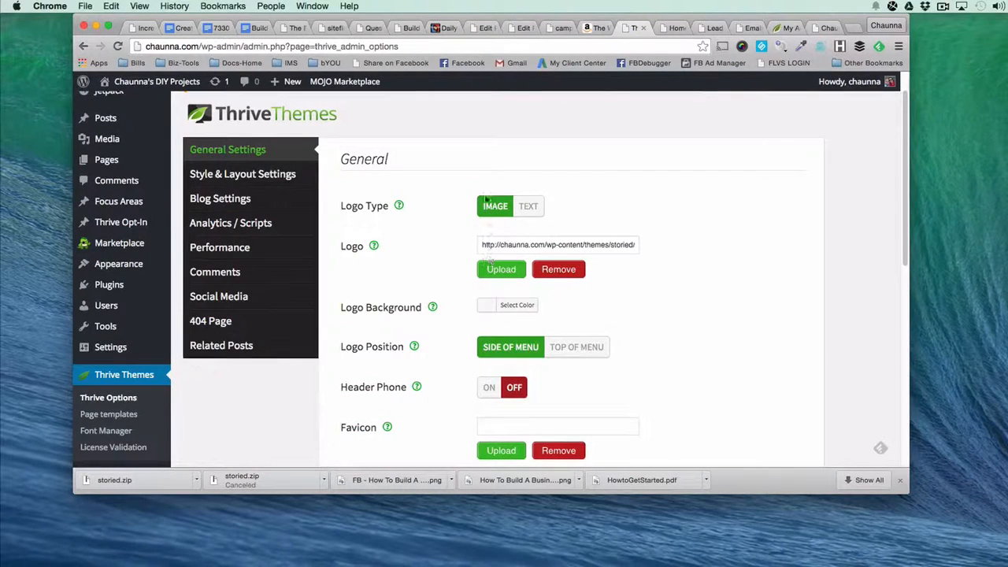
Change the logo type to Text and enter "Chaunna.com" as the logo text.
{"action": "left_click", "coordinate": [528, 206]}
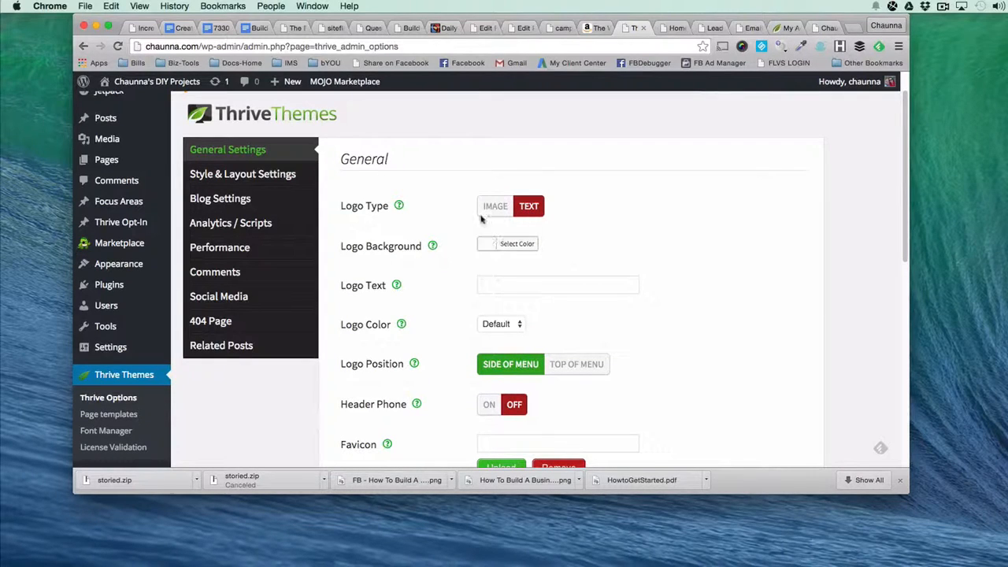
{"action": "left_click", "coordinate": [493, 285]}
{"action": "type", "text": "Chaunna.com"}
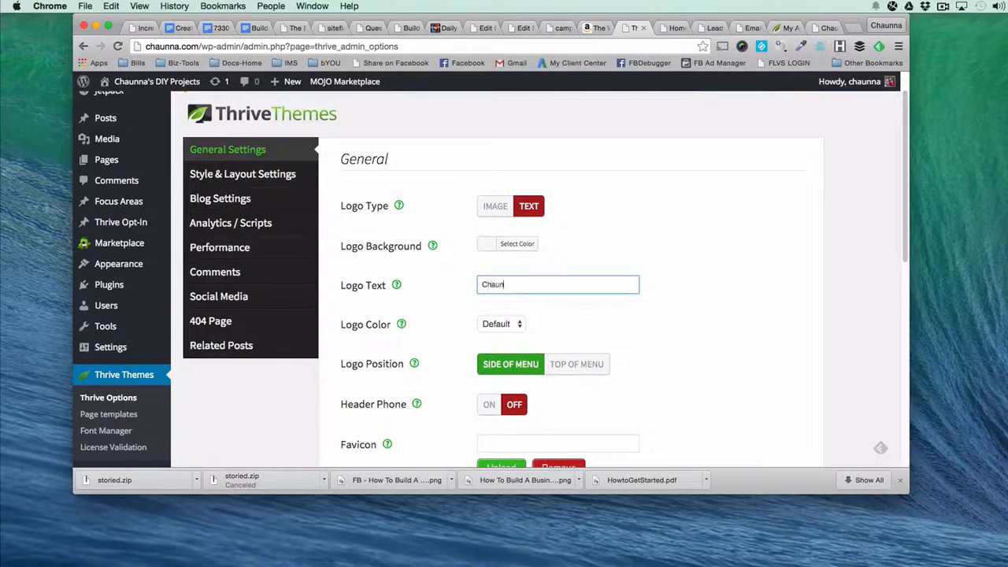
Set the logo background to white and the logo color to Purple.
{"action": "left_click", "coordinate": [510, 244]}
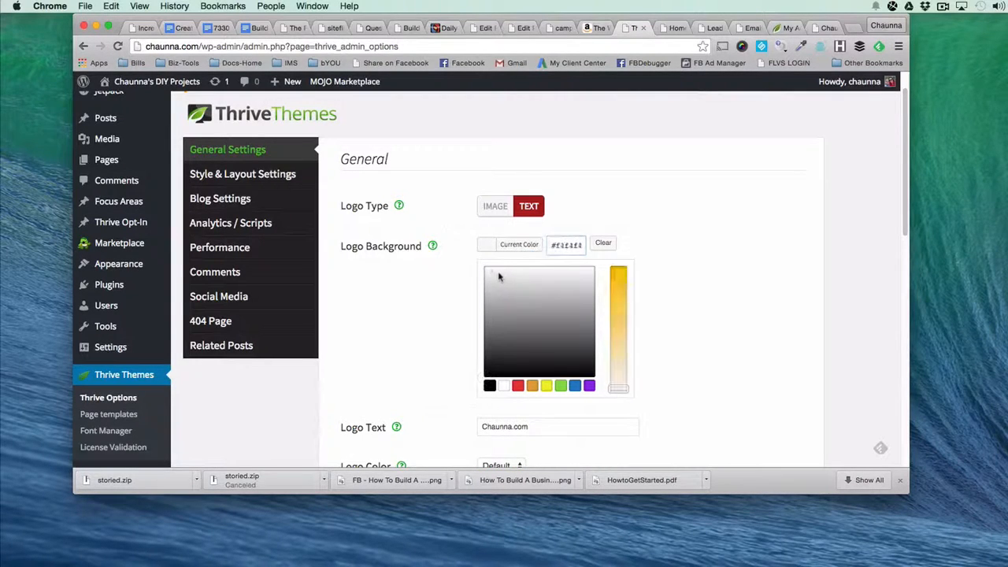
{"action": "left_click_drag", "start_coordinate": [498, 277], "coordinate": [478, 263]}
{"action": "left_click", "coordinate": [468, 256]}
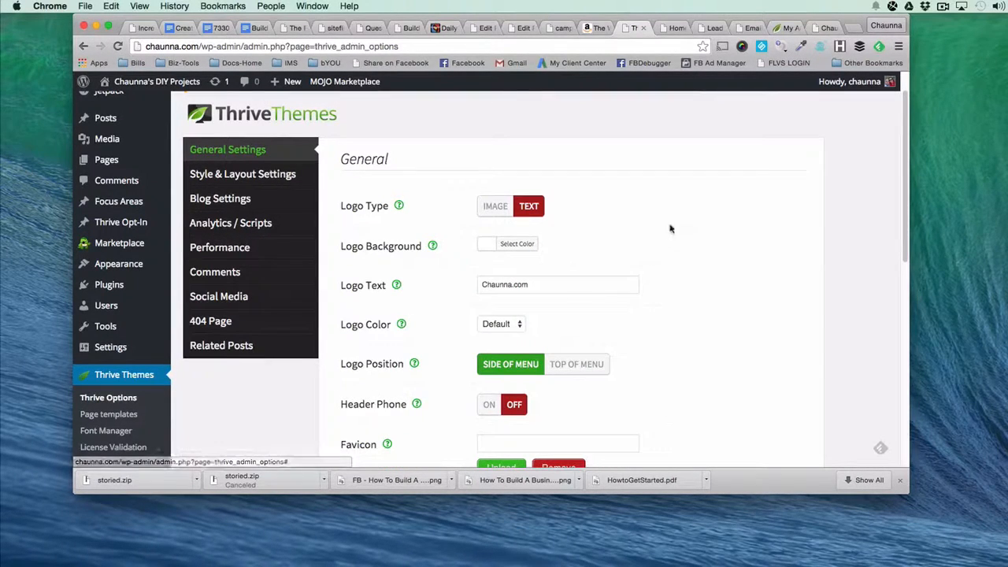
{"action": "left_click", "coordinate": [519, 324]}
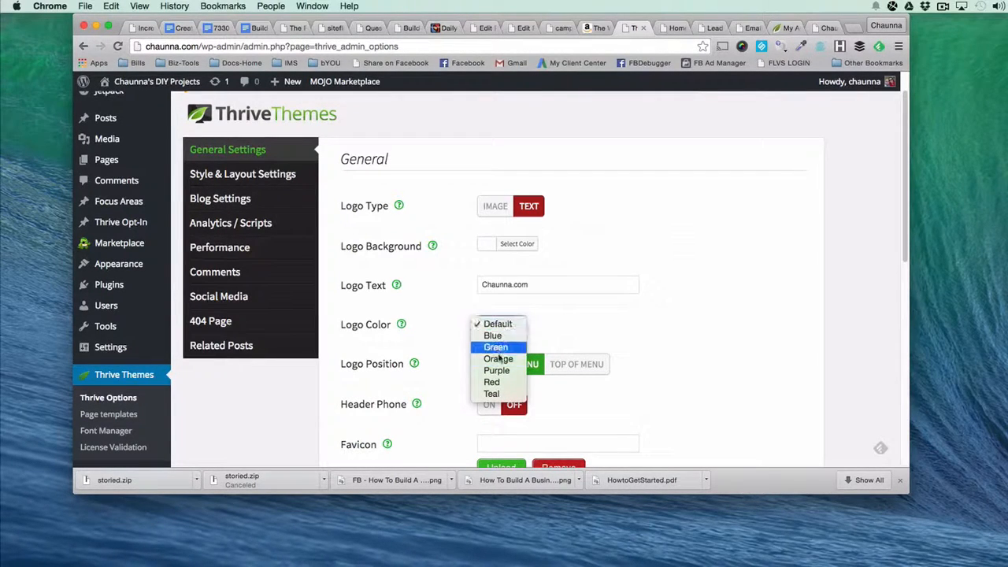
{"action": "left_click", "coordinate": [497, 371]}
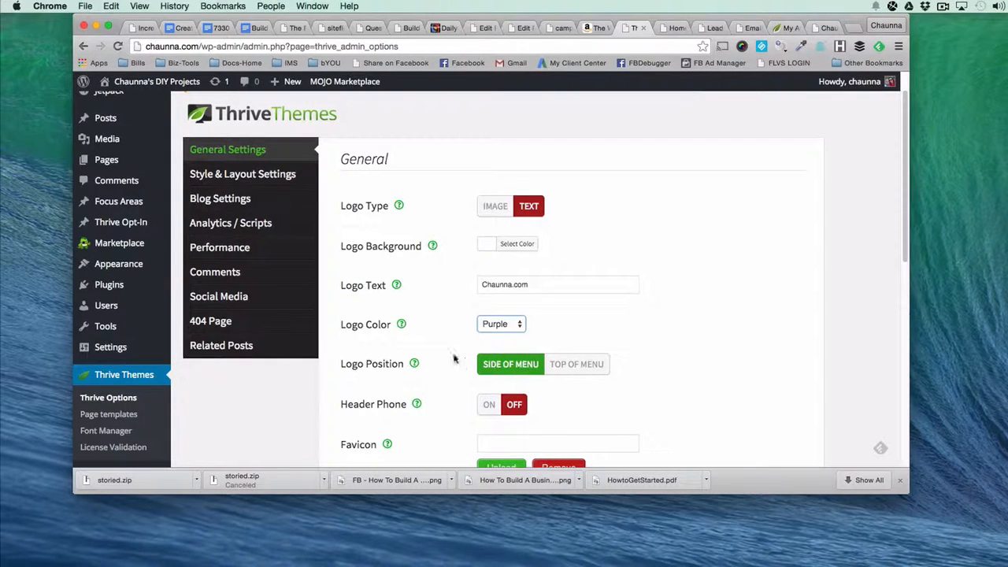
{"action": "left_click", "coordinate": [492, 327]}
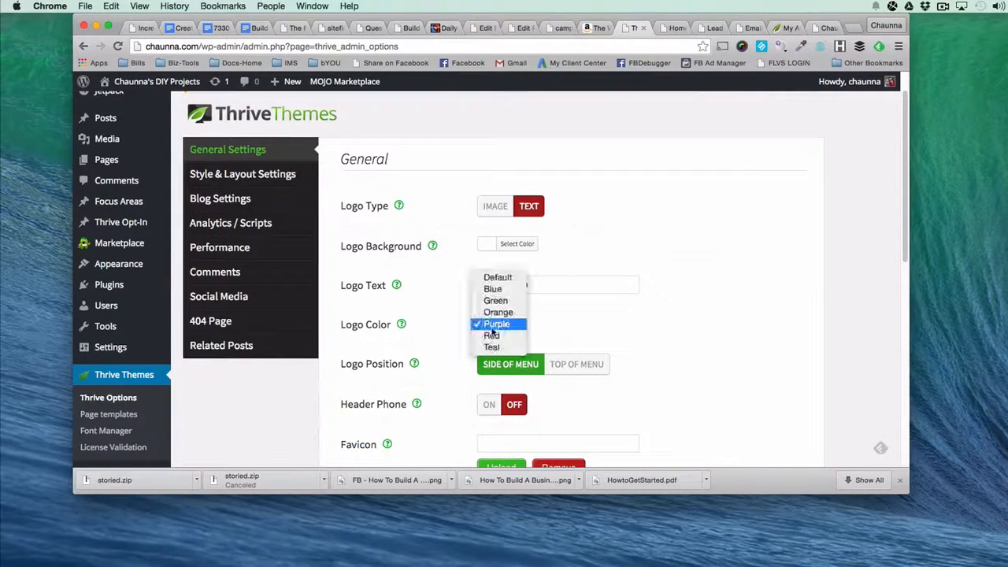
{"action": "left_click", "coordinate": [423, 388]}
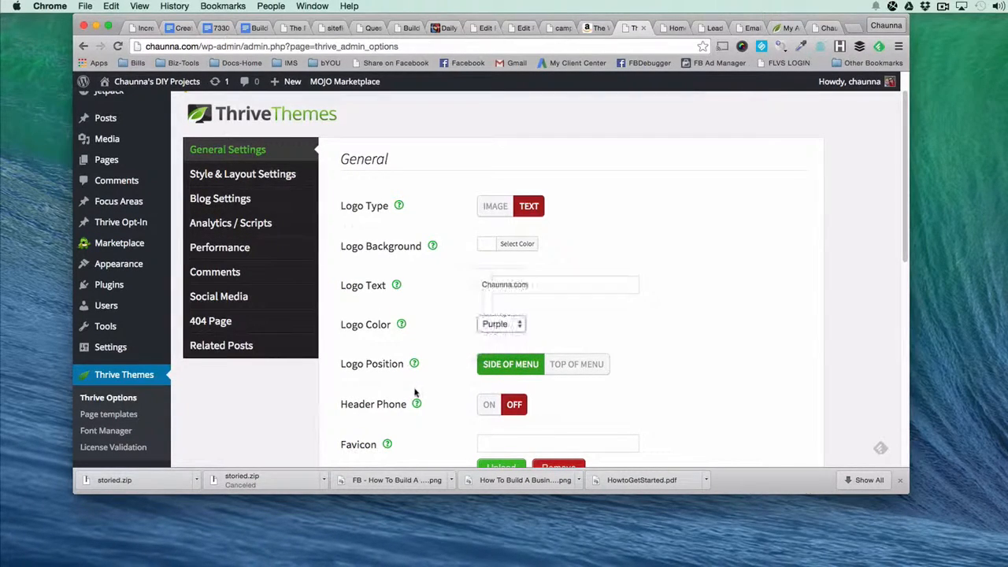
Look at the open Lead Generation Page and Homepage, and review the remaining General options in Thrive Options, including the favicon help.
{"action": "scroll", "coordinate": [467, 388], "scroll_direction": "down", "scroll_amount": 2}
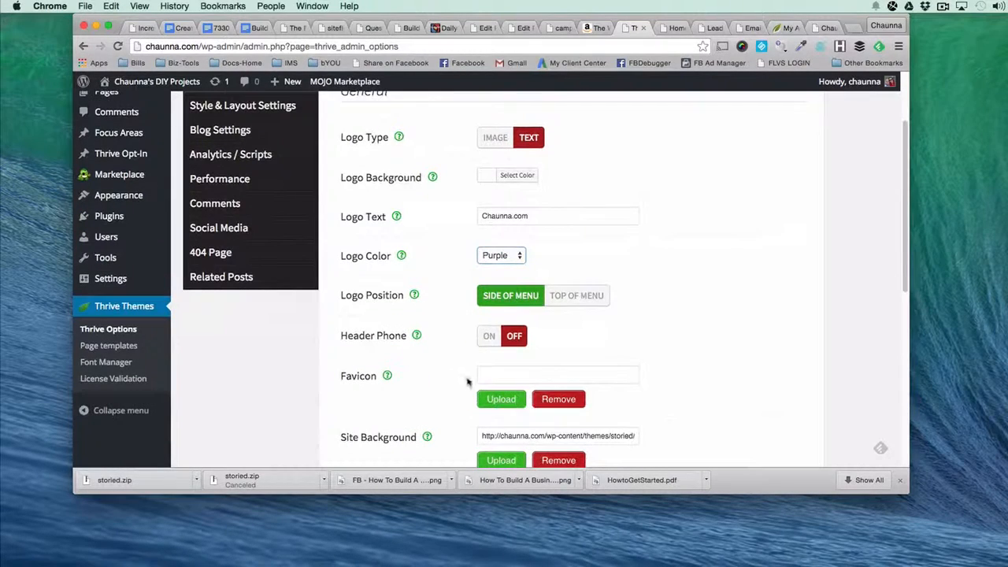
{"action": "left_click", "coordinate": [707, 28]}
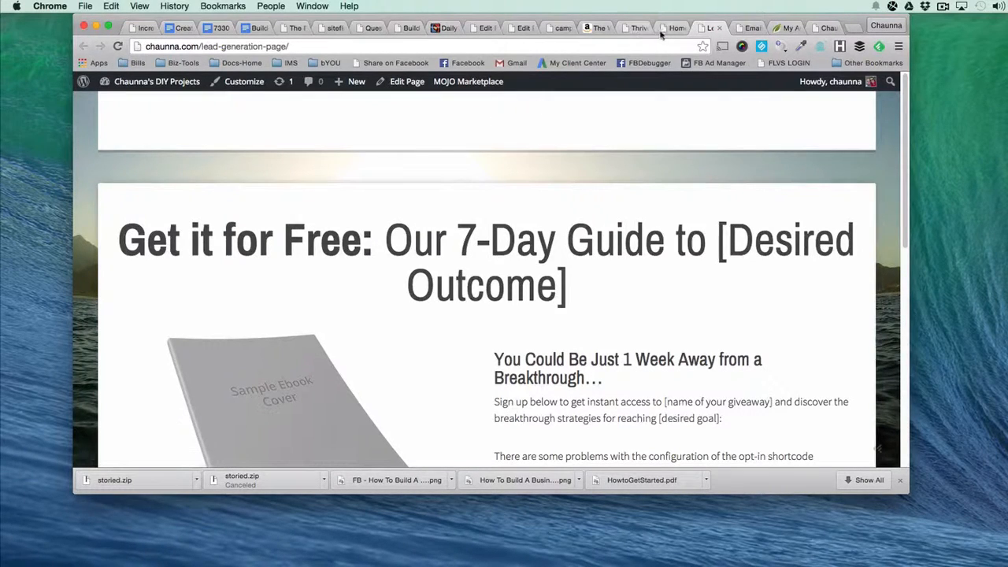
{"action": "left_click", "coordinate": [676, 28]}
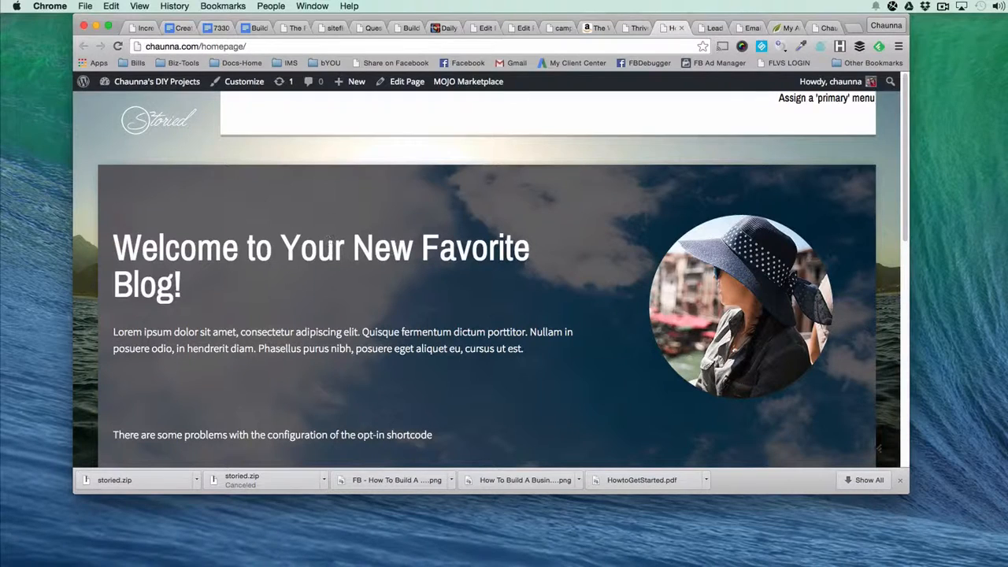
{"action": "left_click", "coordinate": [636, 30]}
{"action": "scroll", "coordinate": [459, 375], "scroll_direction": "down", "scroll_amount": 3}
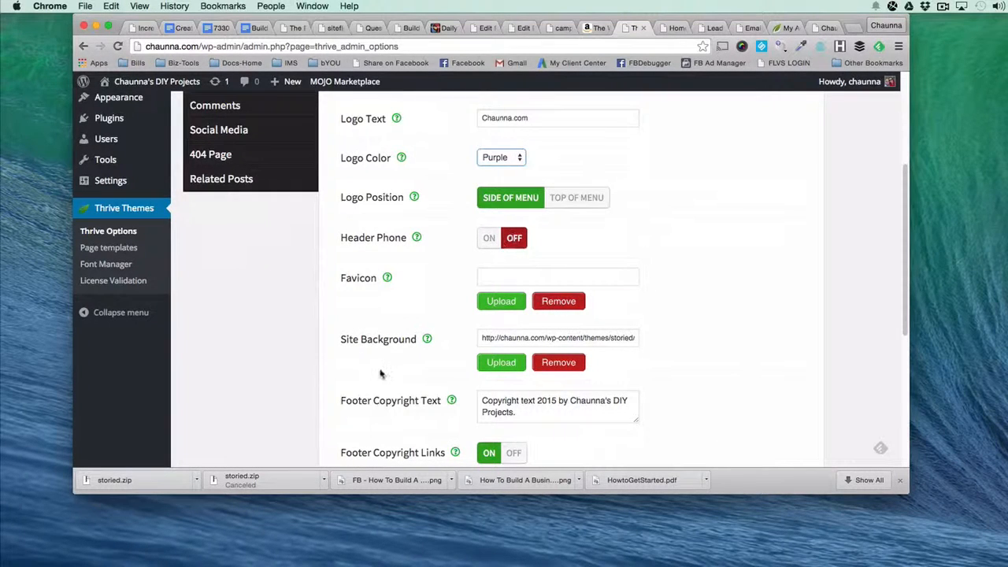
{"action": "scroll", "coordinate": [410, 315], "scroll_direction": "down", "scroll_amount": 3}
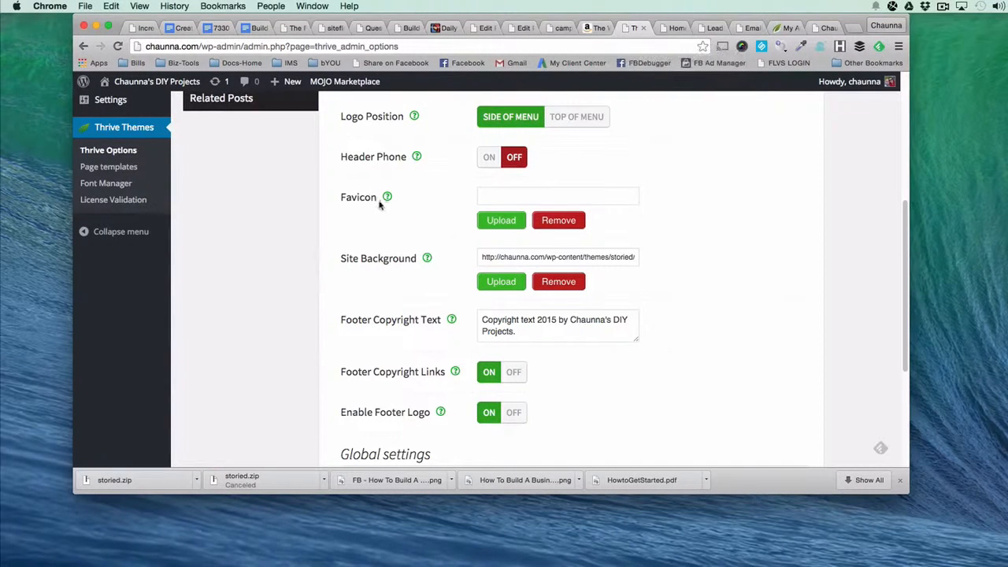
{"action": "mouse_move", "coordinate": [387, 199]}
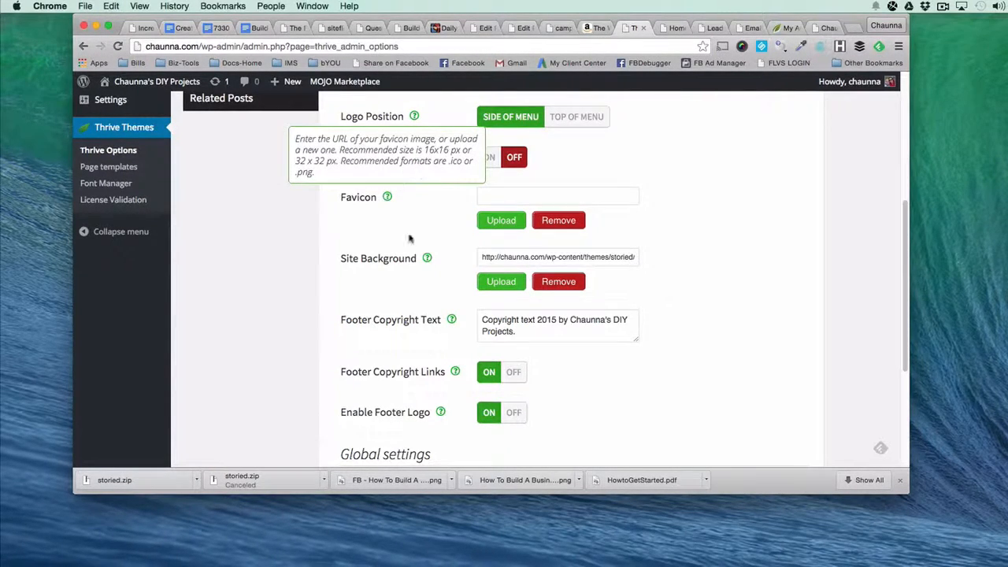
{"action": "scroll", "coordinate": [447, 322], "scroll_direction": "down", "scroll_amount": 1}
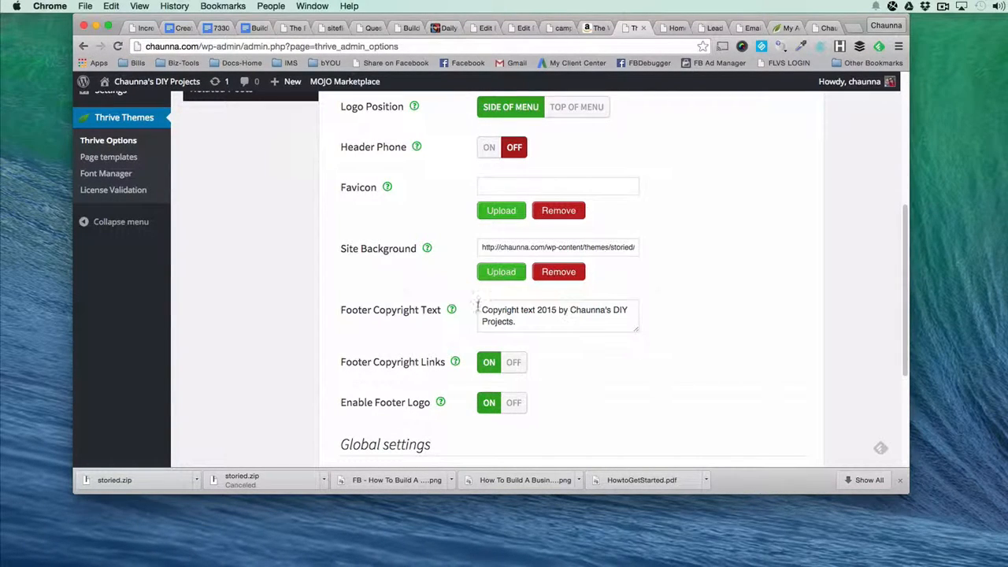
Change the footer copyright text to "Copyright 2015 - All Rights Reserved - Chaunna's DIY Projects." and save all changes.
{"action": "left_click", "coordinate": [520, 323]}
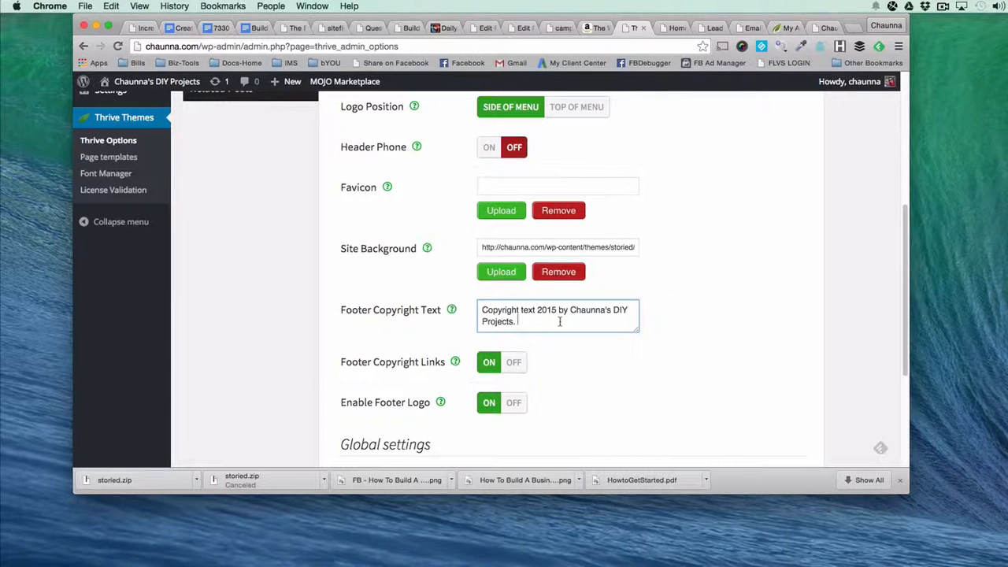
{"action": "scroll", "coordinate": [556, 321], "scroll_direction": "down", "scroll_amount": 2}
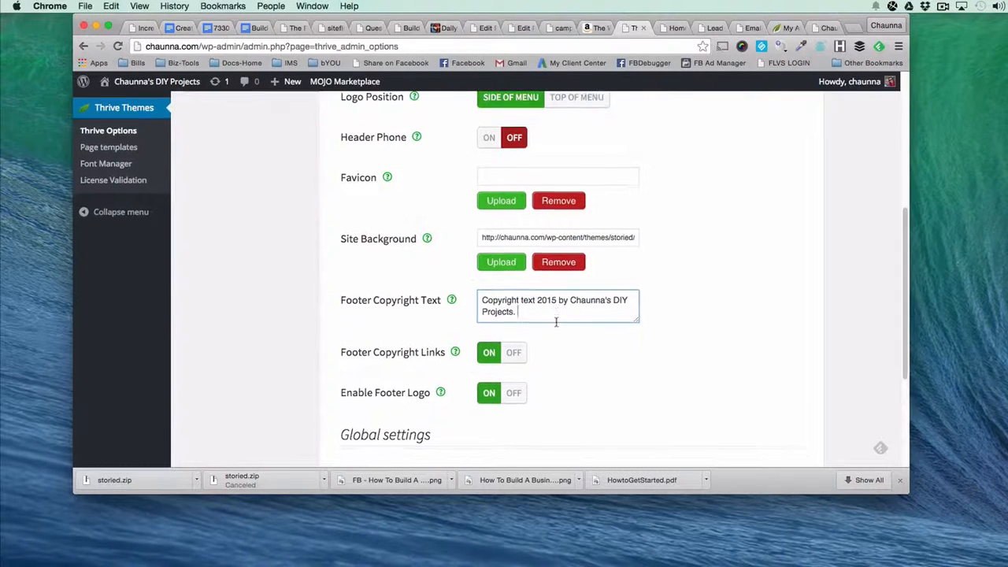
{"action": "double_click", "coordinate": [528, 290]}
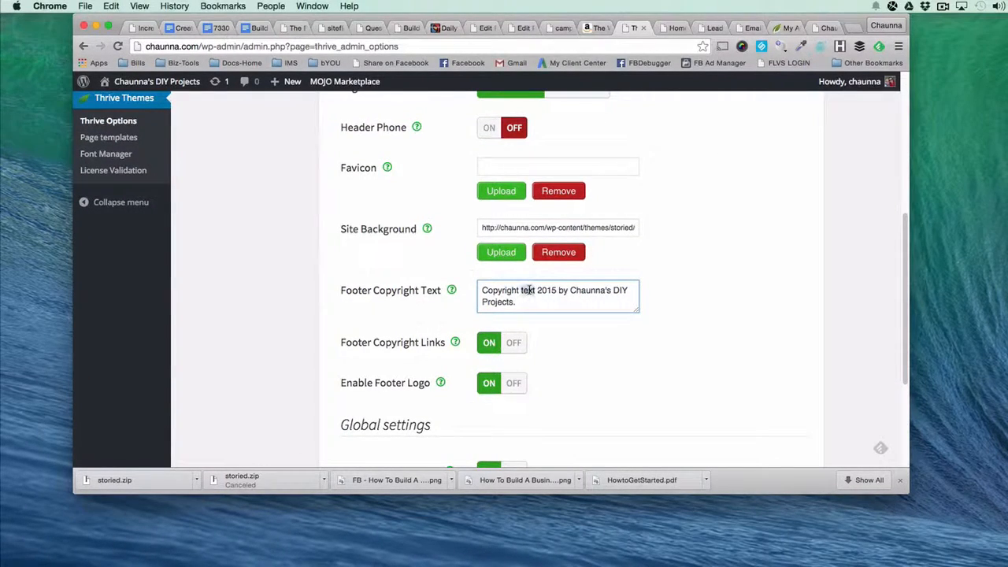
{"action": "key", "text": "BackSpace"}
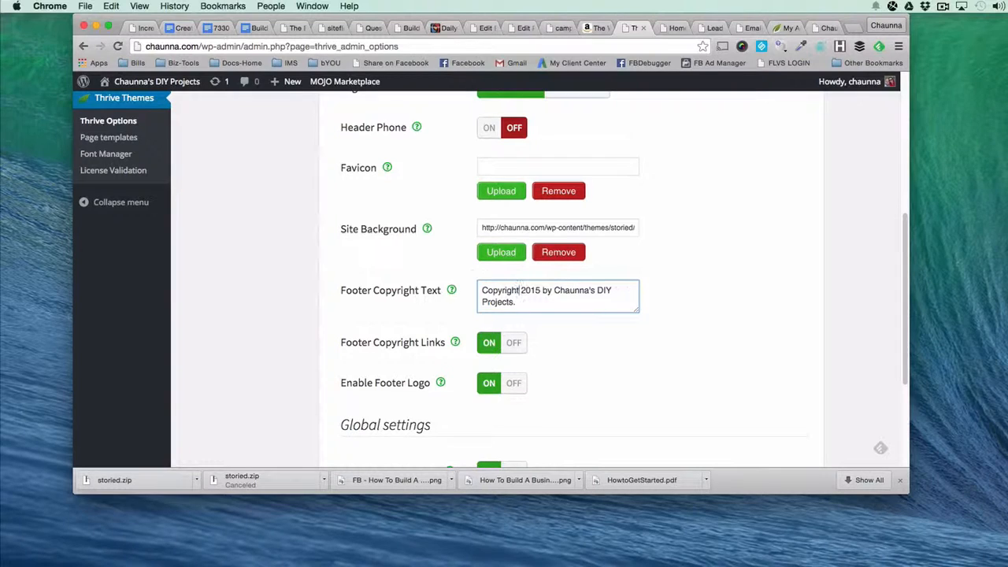
{"action": "double_click", "coordinate": [547, 291]}
{"action": "key", "text": "BackSpace"}
{"action": "type", "text": "- A"}
{"action": "type", "text": "ll Rights R"}
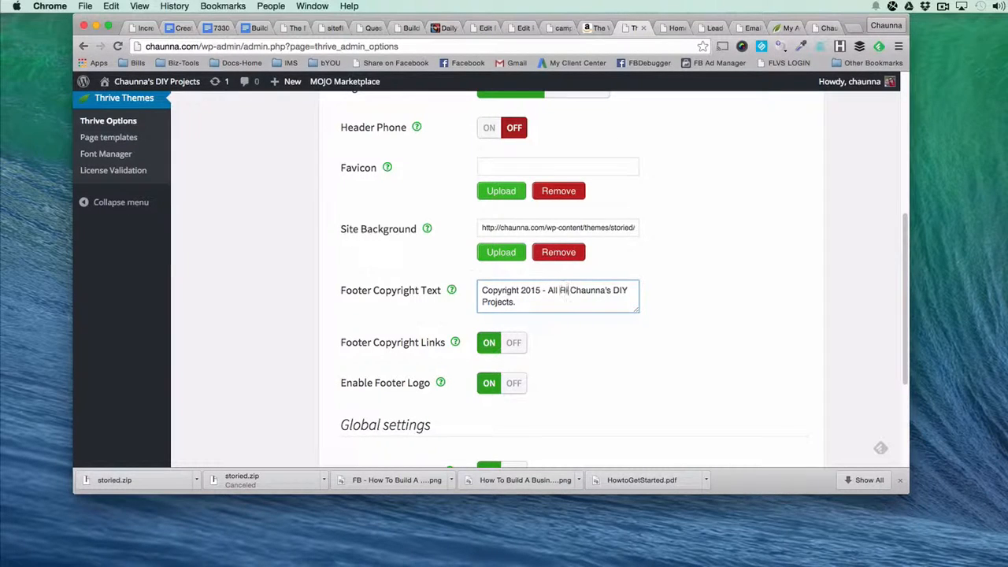
{"action": "type", "text": "esearved"}
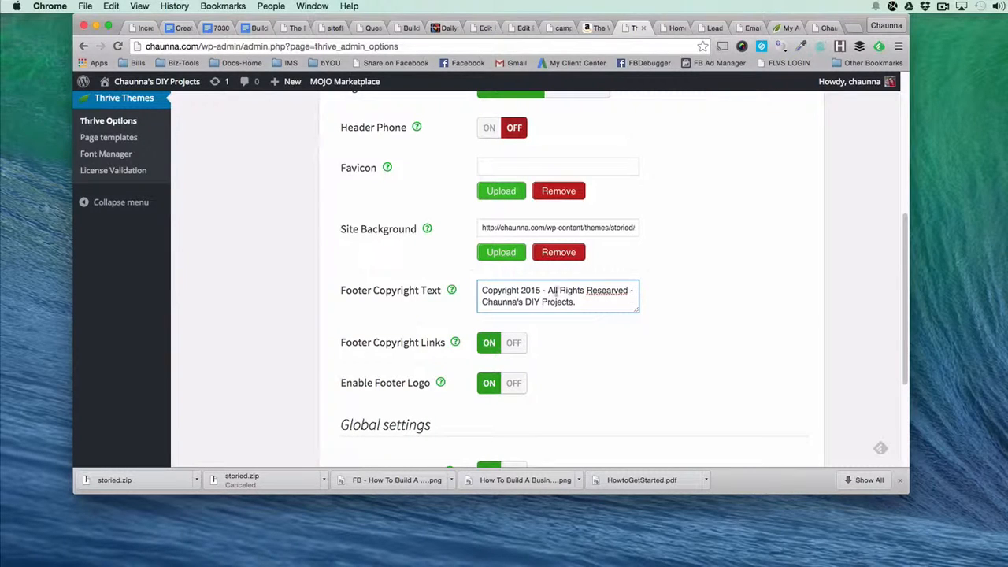
{"action": "type", "text": " -"}
{"action": "left_click", "coordinate": [608, 290]}
{"action": "key", "text": "BackSpace"}
{"action": "scroll", "coordinate": [542, 349], "scroll_direction": "down", "scroll_amount": 5}
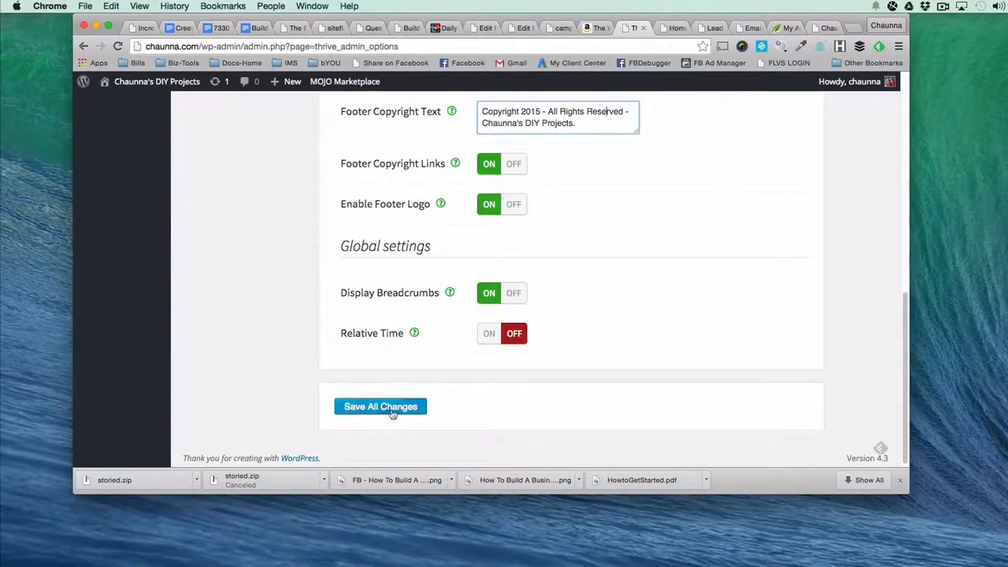
{"action": "left_click", "coordinate": [392, 408]}
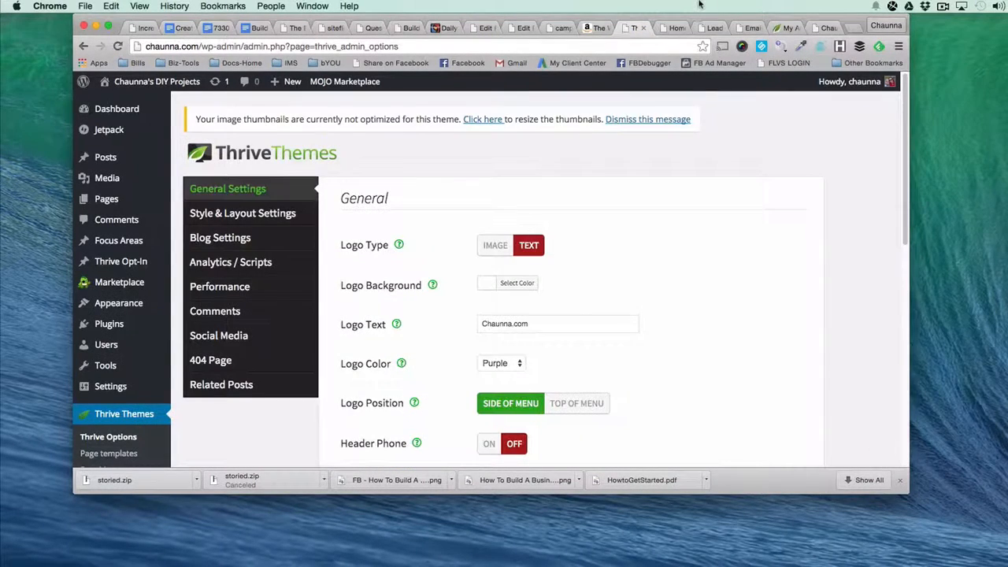
Close the lead generation and email confirmation browser tabs, and view the open chaunna.com and Homepage pages.
{"action": "left_click", "coordinate": [716, 28]}
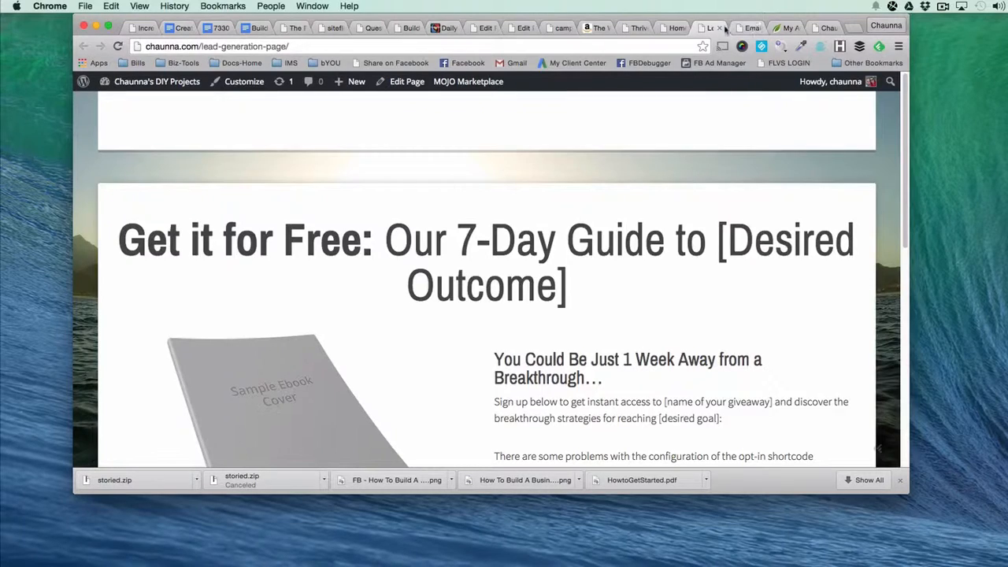
{"action": "left_click", "coordinate": [752, 28]}
{"action": "left_click", "coordinate": [826, 28]}
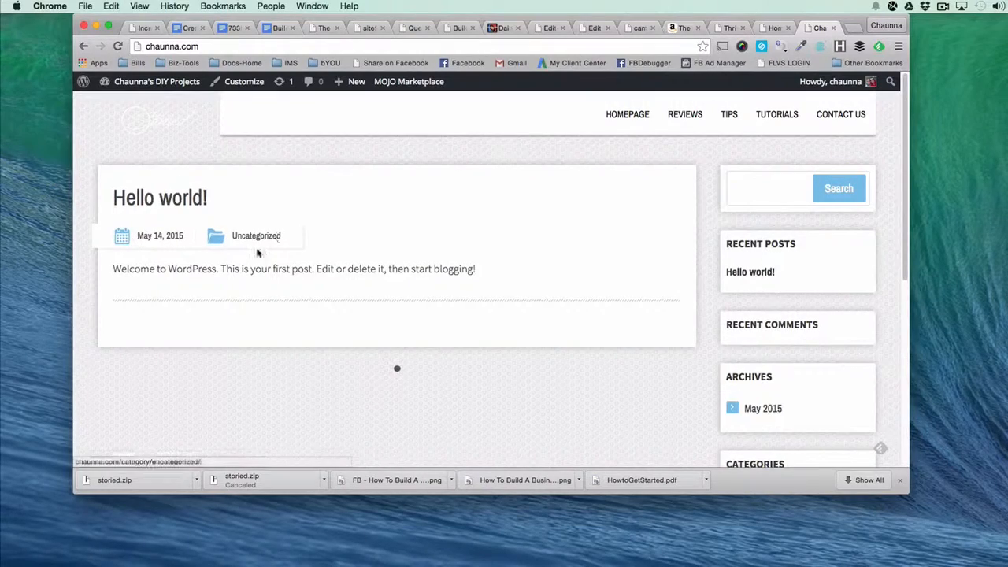
{"action": "left_click", "coordinate": [774, 27]}
Return to the Thrive Options page, turn off Display Breadcrumbs in the global settings, and save all changes.
{"action": "left_click", "coordinate": [723, 28]}
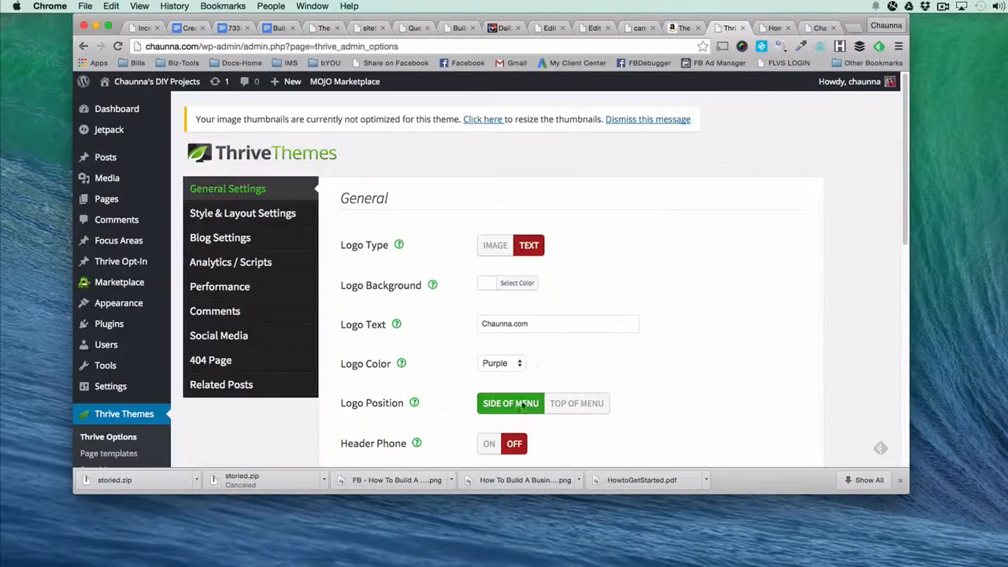
{"action": "scroll", "coordinate": [417, 397], "scroll_direction": "down", "scroll_amount": 15}
{"action": "left_click", "coordinate": [512, 290]}
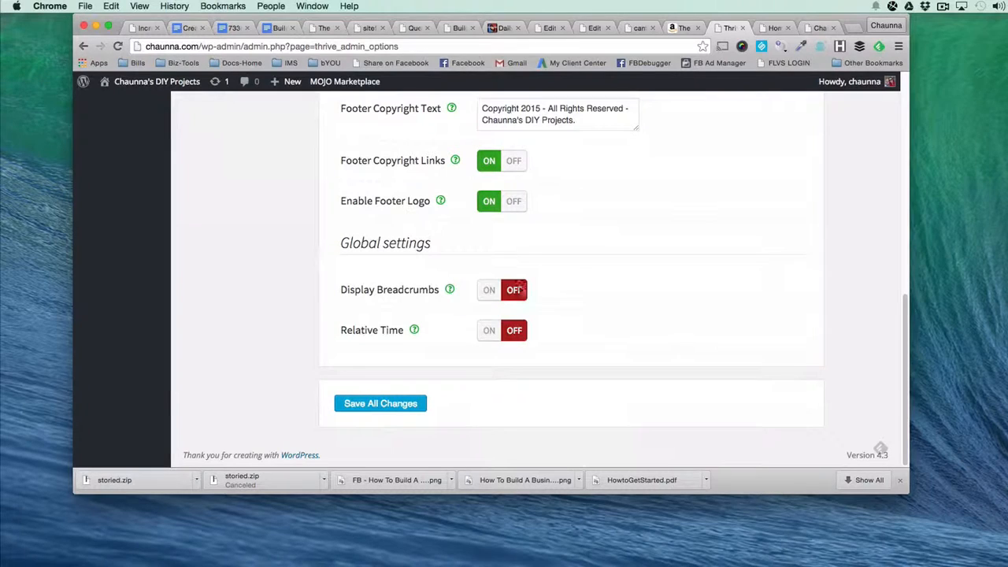
{"action": "left_click", "coordinate": [386, 406]}
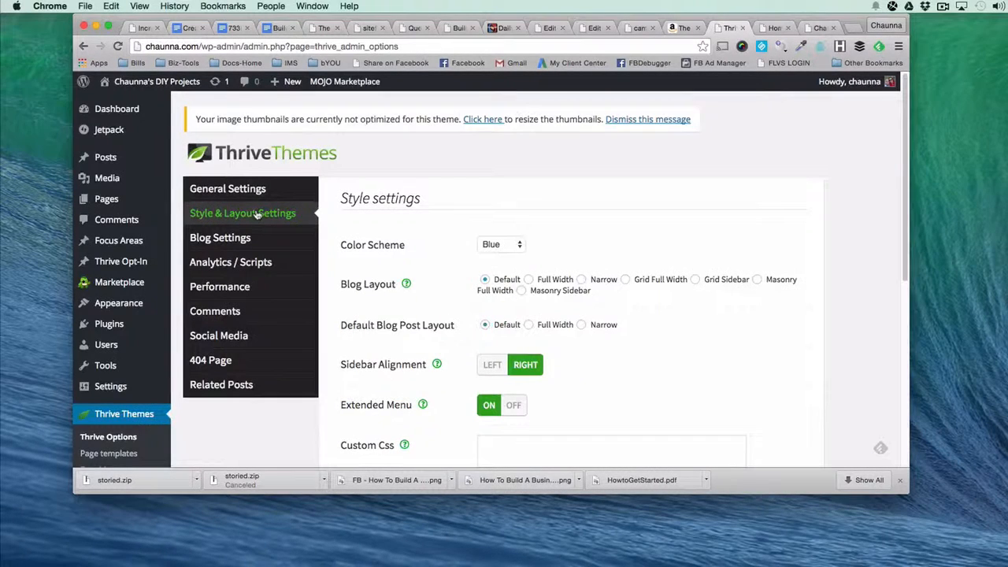
In Style & Layout Settings, set the color scheme to Purple.
{"action": "left_click", "coordinate": [510, 246]}
{"action": "left_click", "coordinate": [497, 279]}
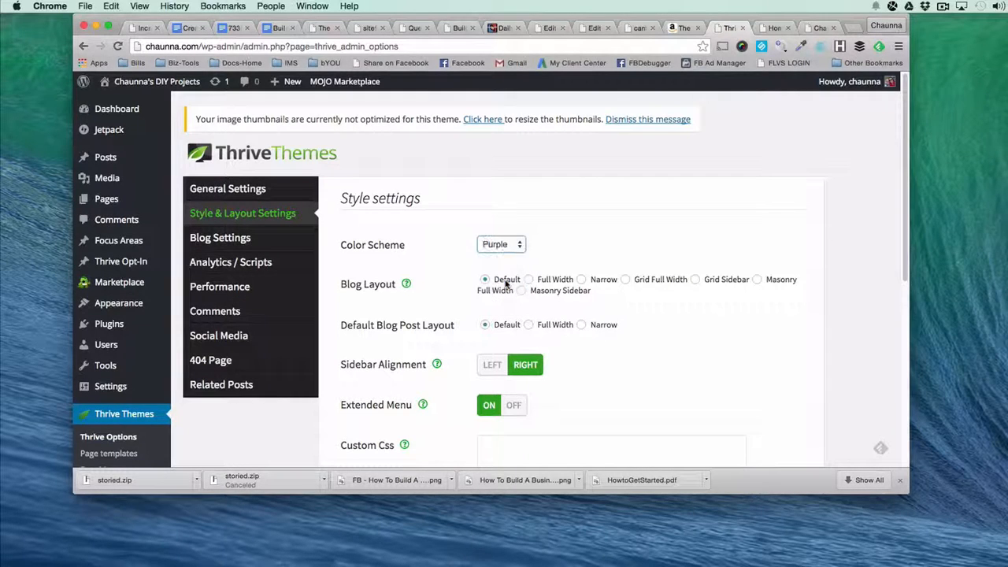
{"action": "left_click", "coordinate": [487, 243]}
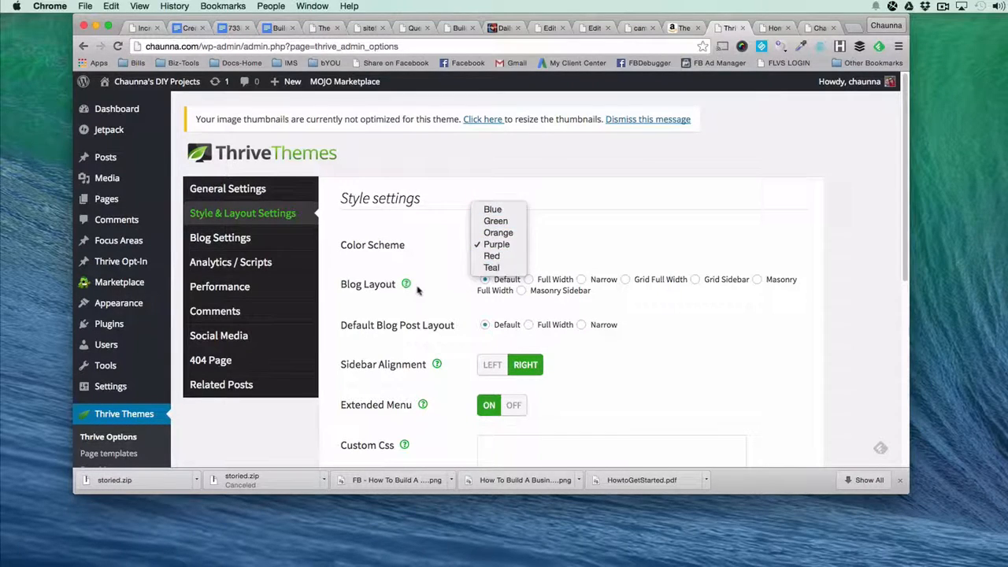
{"action": "key", "text": "Escape"}
Switch to the open Homepage page and inspect its welcome banner and latest posts section.
{"action": "left_click", "coordinate": [770, 28]}
{"action": "scroll", "coordinate": [425, 280], "scroll_direction": "down", "scroll_amount": 10}
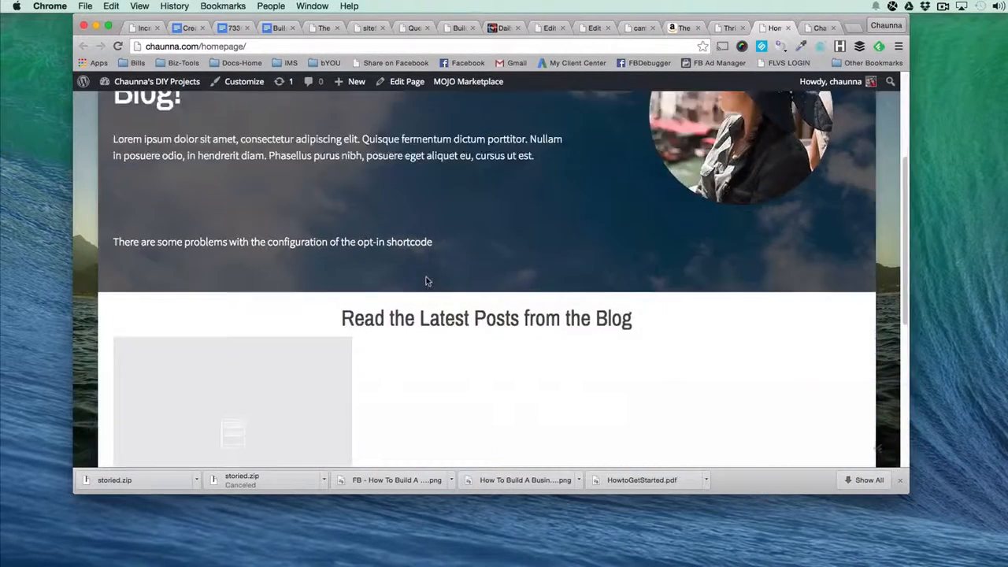
{"action": "scroll", "coordinate": [421, 275], "scroll_direction": "up", "scroll_amount": 10}
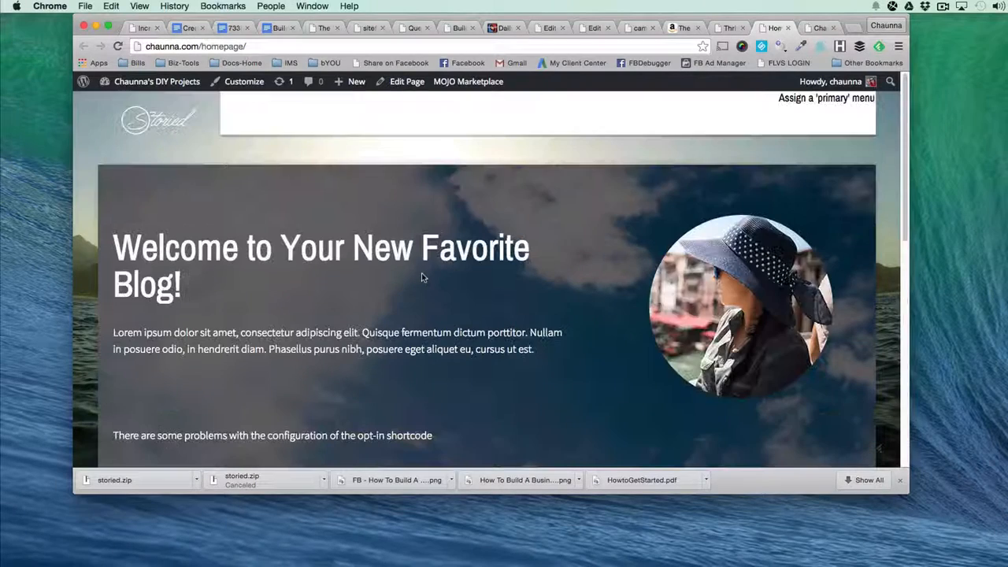
Check the style settings in Thrive Options against the open Homepage page, then return to the style settings.
{"action": "left_click", "coordinate": [725, 28]}
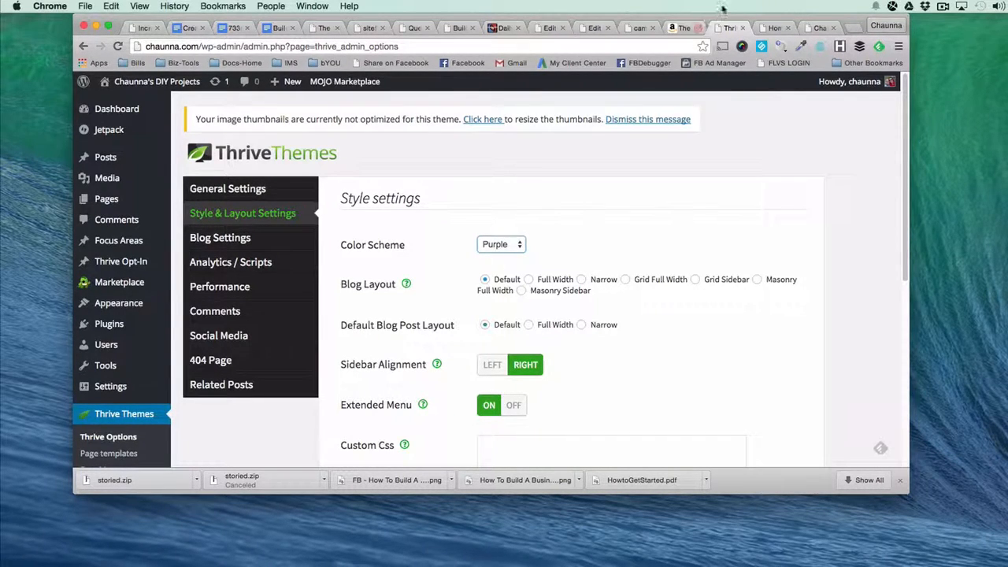
{"action": "left_click", "coordinate": [776, 28]}
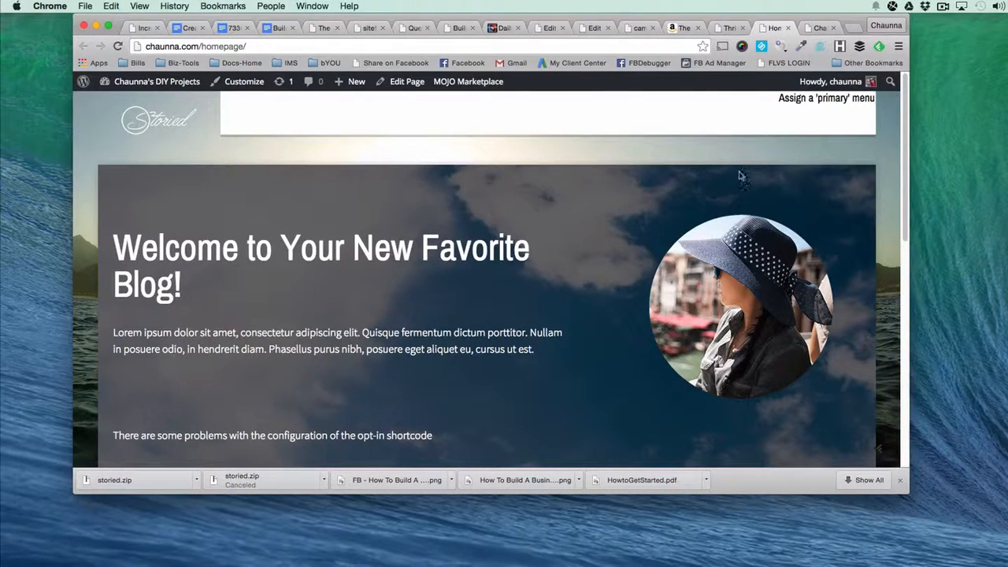
{"action": "left_click", "coordinate": [728, 29]}
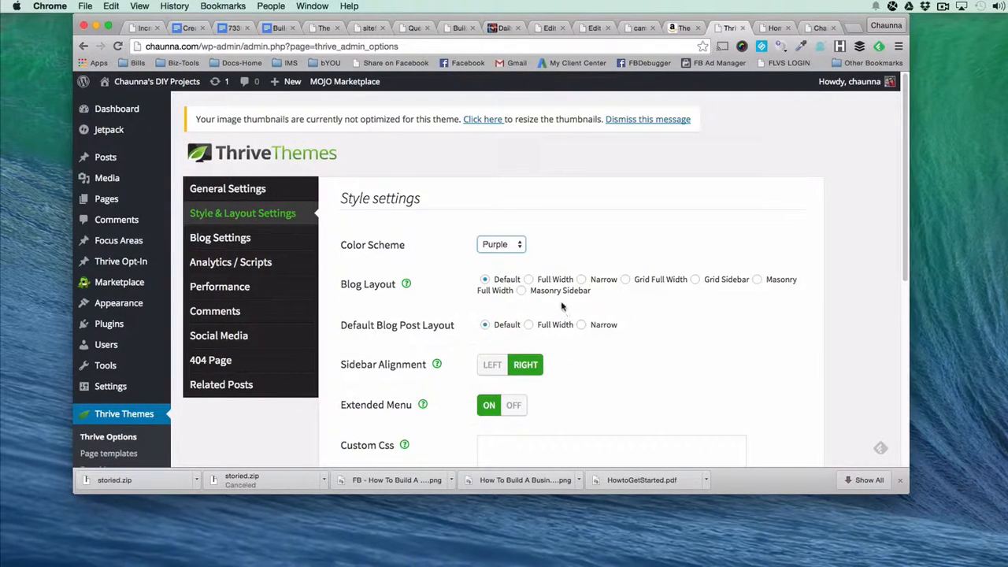
Set the sidebar alignment to Left in the style settings, leave the custom CSS empty, and save all changes.
{"action": "scroll", "coordinate": [576, 339], "scroll_direction": "down", "scroll_amount": 3}
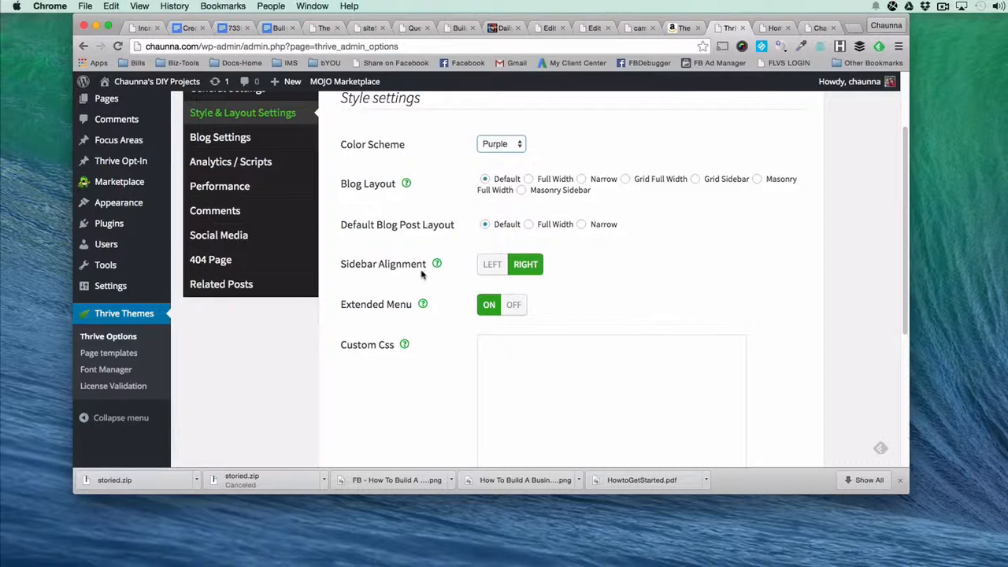
{"action": "left_click", "coordinate": [495, 266]}
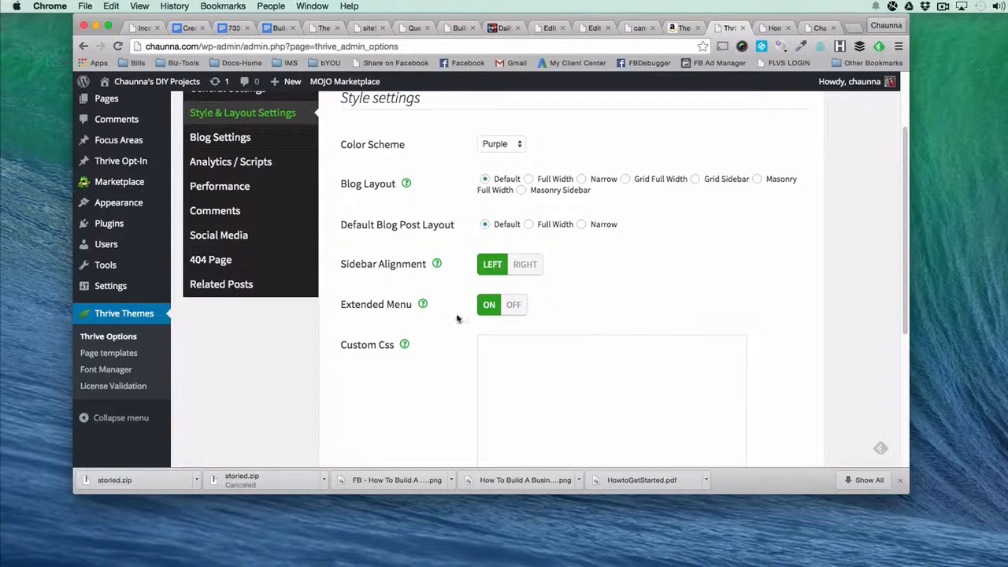
{"action": "scroll", "coordinate": [435, 337], "scroll_direction": "down", "scroll_amount": 5}
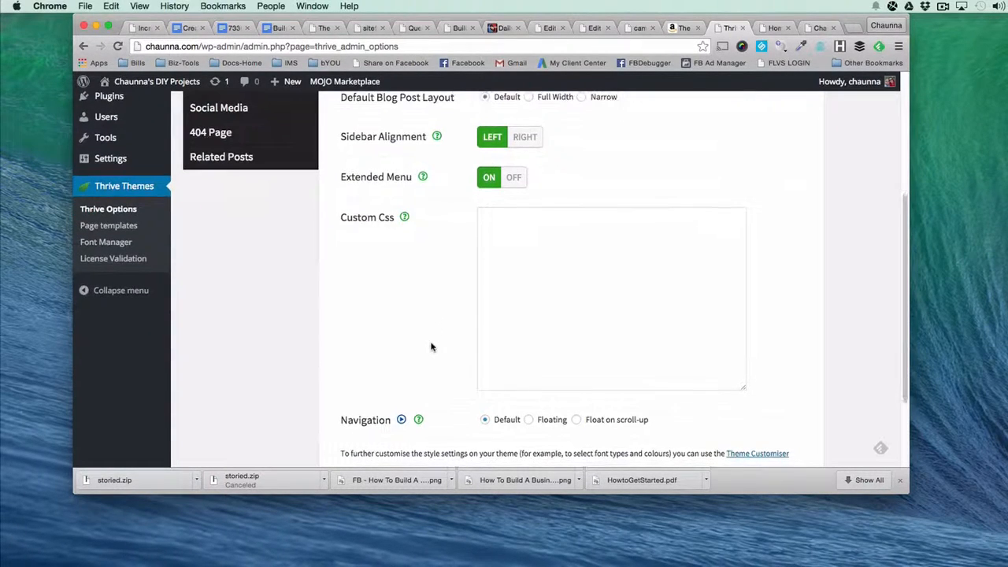
{"action": "scroll", "coordinate": [431, 347], "scroll_direction": "down", "scroll_amount": 3}
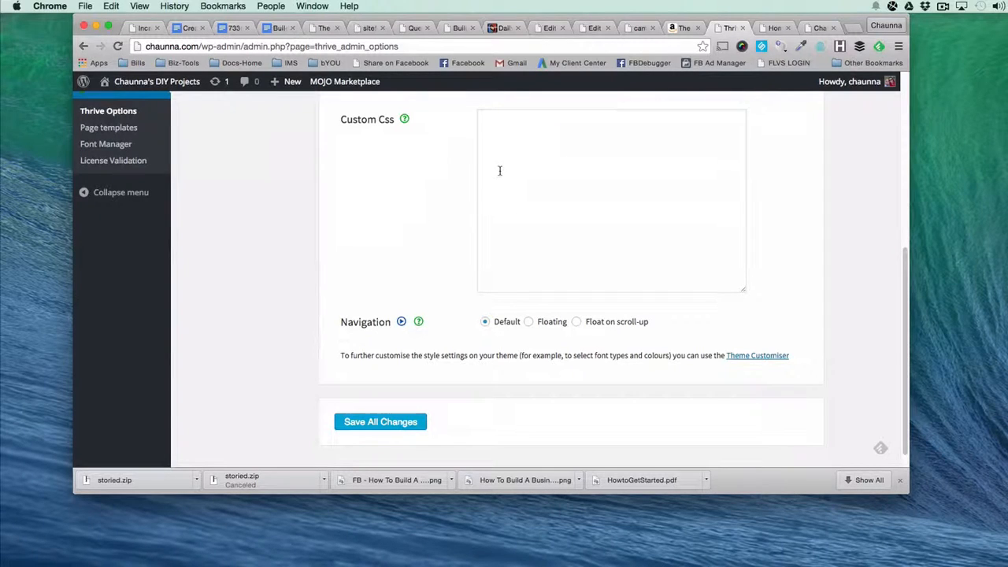
{"action": "left_click", "coordinate": [525, 140]}
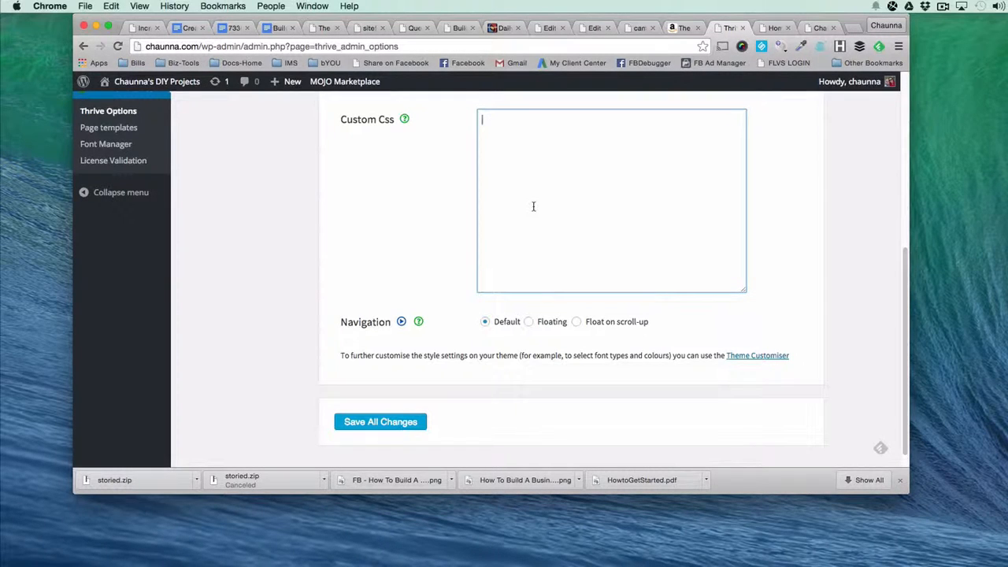
{"action": "left_click", "coordinate": [384, 422]}
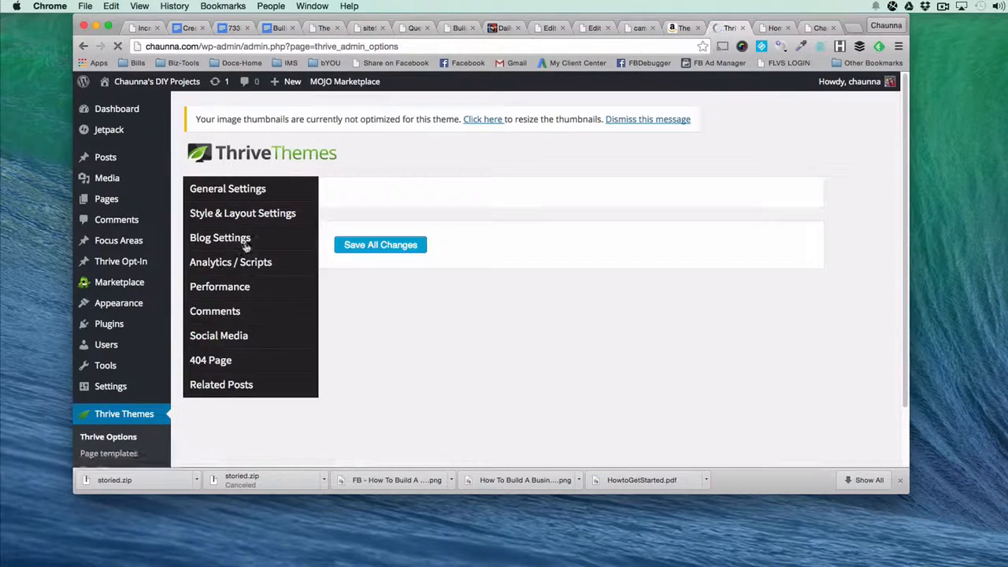
Open the Blog Settings section of Thrive Options.
{"action": "left_click", "coordinate": [236, 238]}
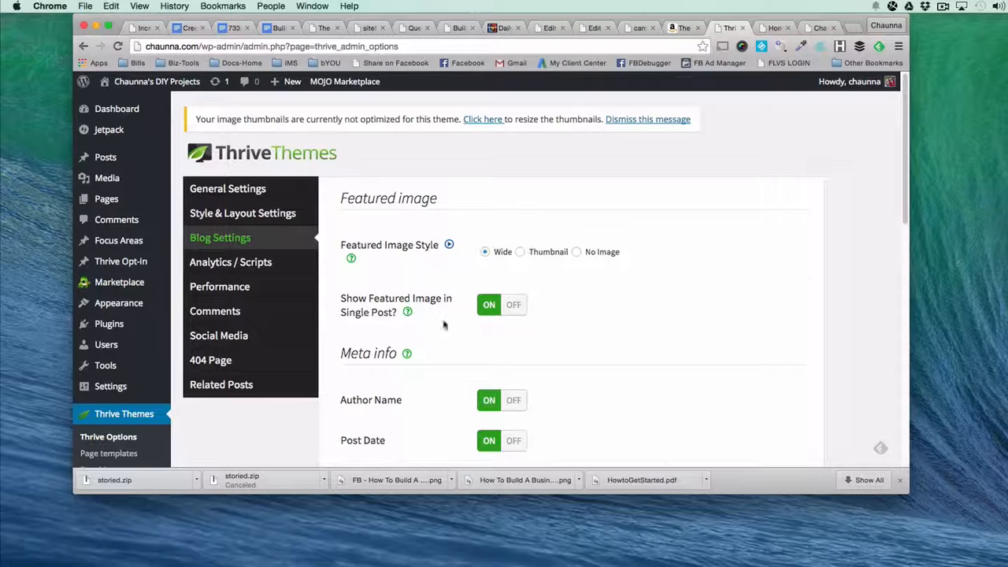
Turn off the author name, post date and post category in the blog's meta info settings.
{"action": "scroll", "coordinate": [408, 315], "scroll_direction": "down", "scroll_amount": 3}
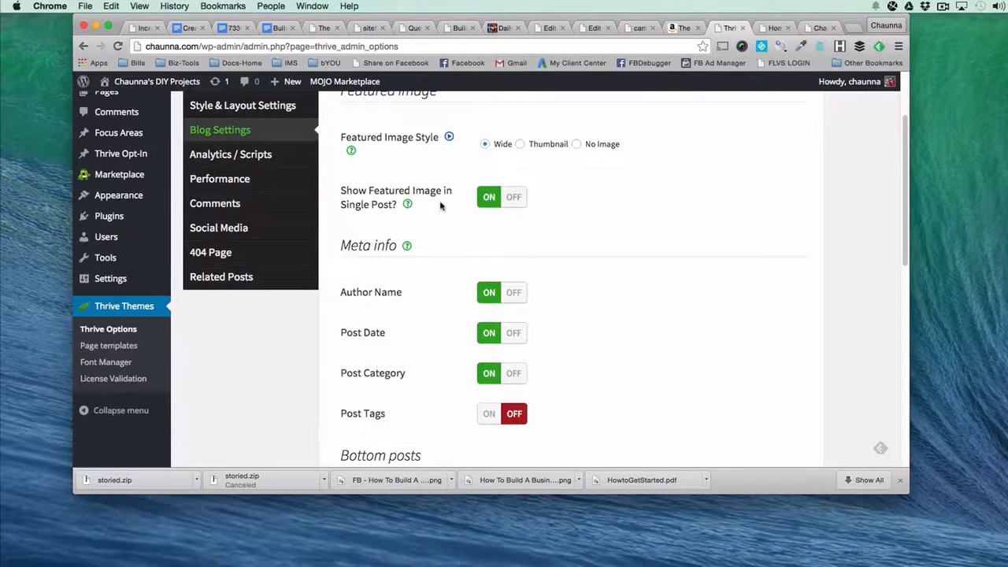
{"action": "scroll", "coordinate": [439, 327], "scroll_direction": "down", "scroll_amount": 3}
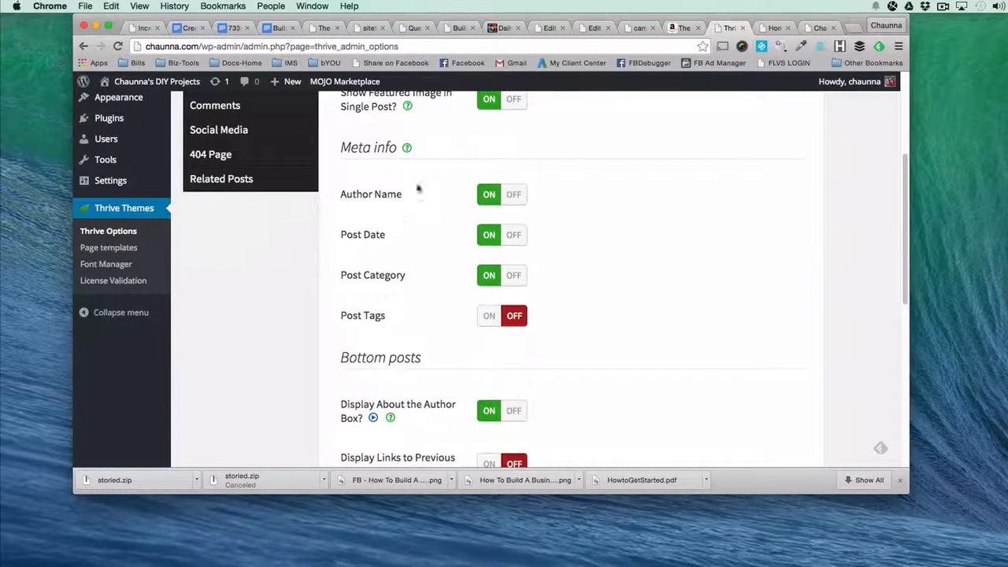
{"action": "left_click", "coordinate": [513, 197]}
{"action": "left_click", "coordinate": [514, 235]}
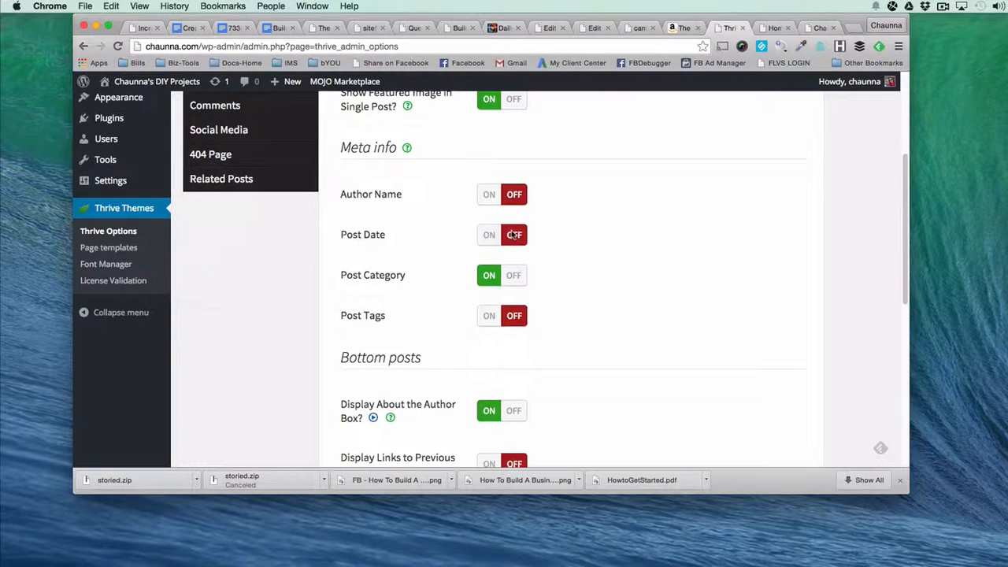
{"action": "left_click", "coordinate": [514, 276]}
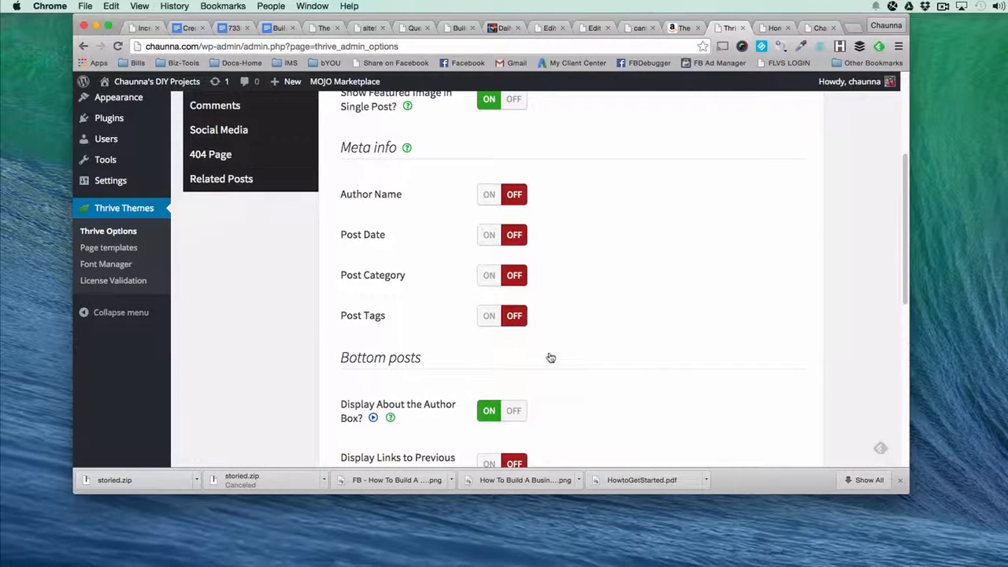
Turn off the About the Author box for posts and save all changes to the blog settings.
{"action": "scroll", "coordinate": [550, 358], "scroll_direction": "down", "scroll_amount": 5}
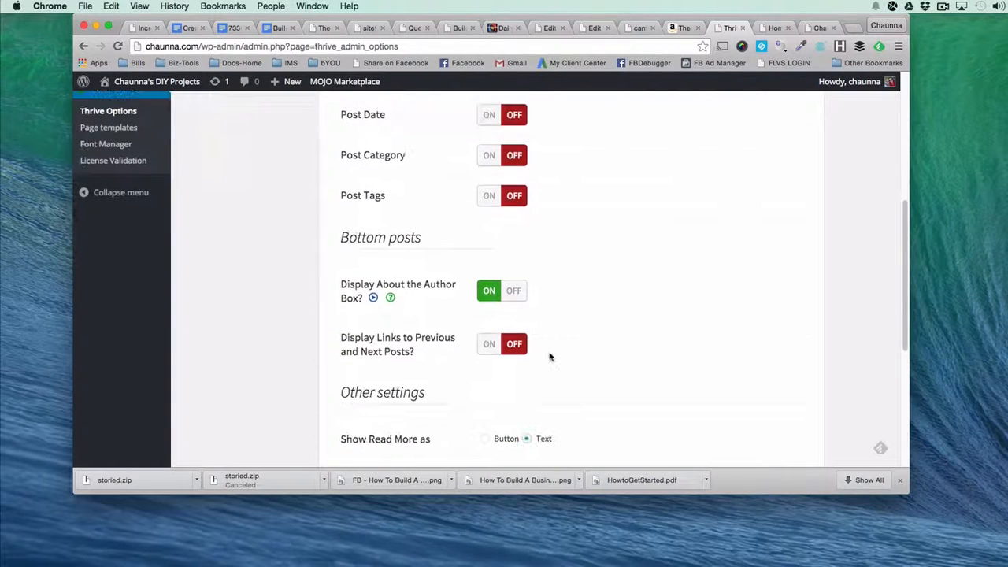
{"action": "scroll", "coordinate": [553, 359], "scroll_direction": "down", "scroll_amount": 2}
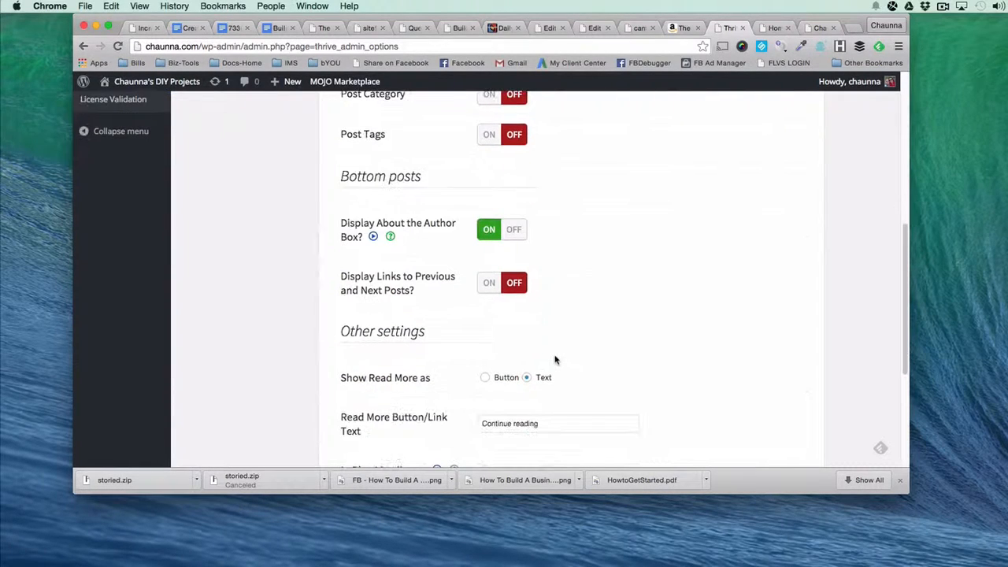
{"action": "left_click", "coordinate": [516, 229]}
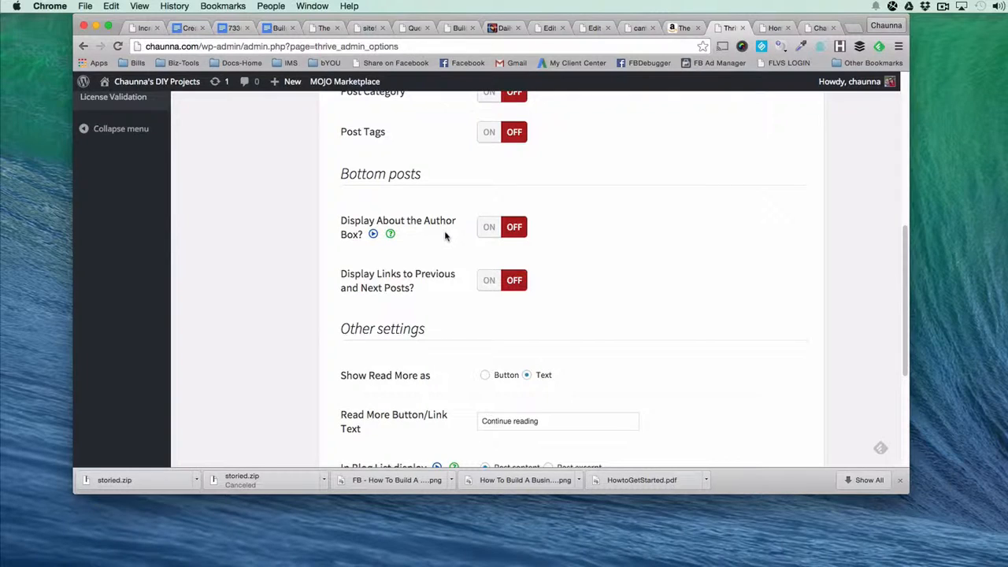
{"action": "scroll", "coordinate": [430, 301], "scroll_direction": "down", "scroll_amount": 1}
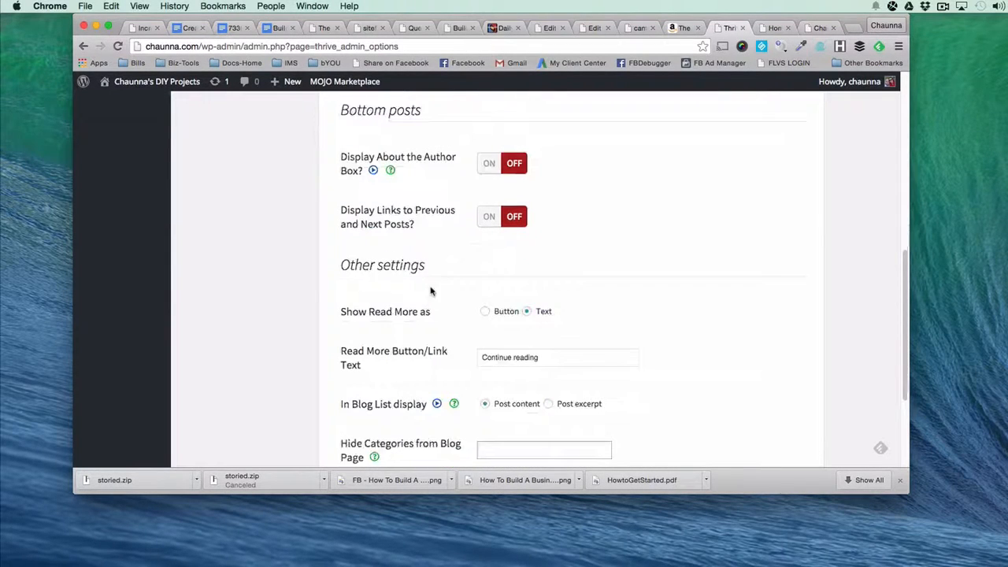
{"action": "scroll", "coordinate": [423, 291], "scroll_direction": "down", "scroll_amount": 3}
{"action": "scroll", "coordinate": [422, 289], "scroll_direction": "down", "scroll_amount": 4}
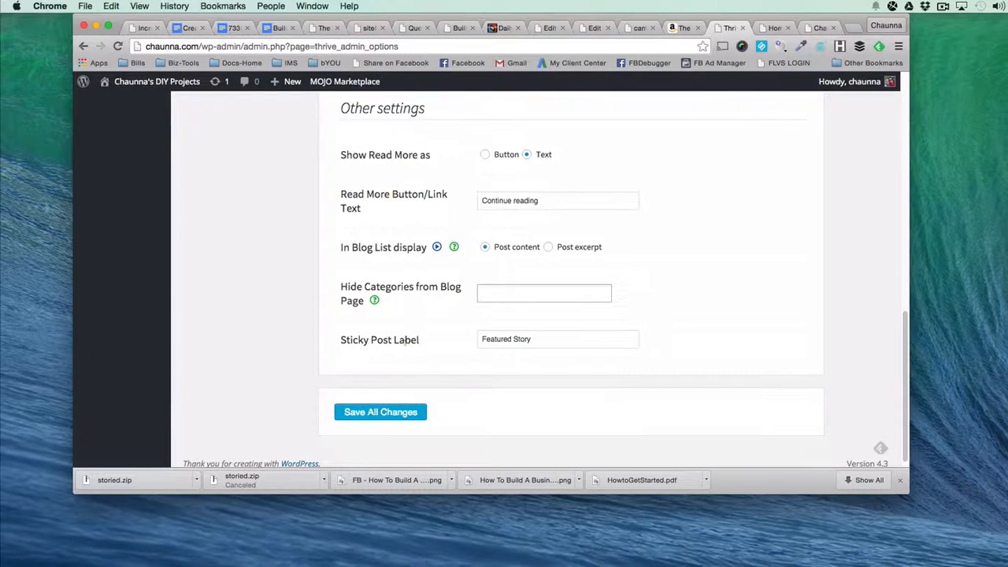
{"action": "left_click", "coordinate": [350, 412]}
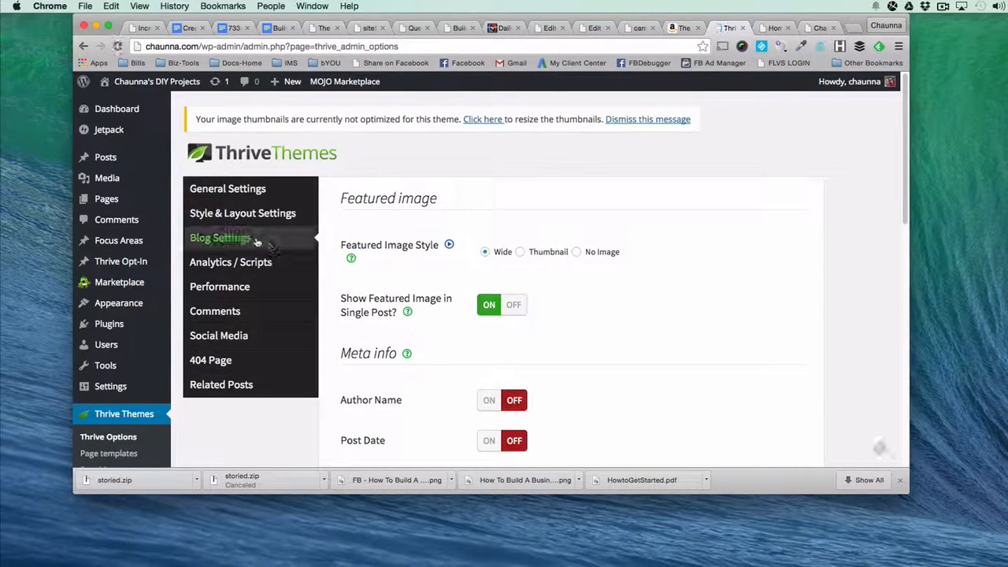
Review the Analytics / Scripts, Performance and Comments sections of Thrive Options, including the Facebook comments settings.
{"action": "left_click", "coordinate": [237, 264]}
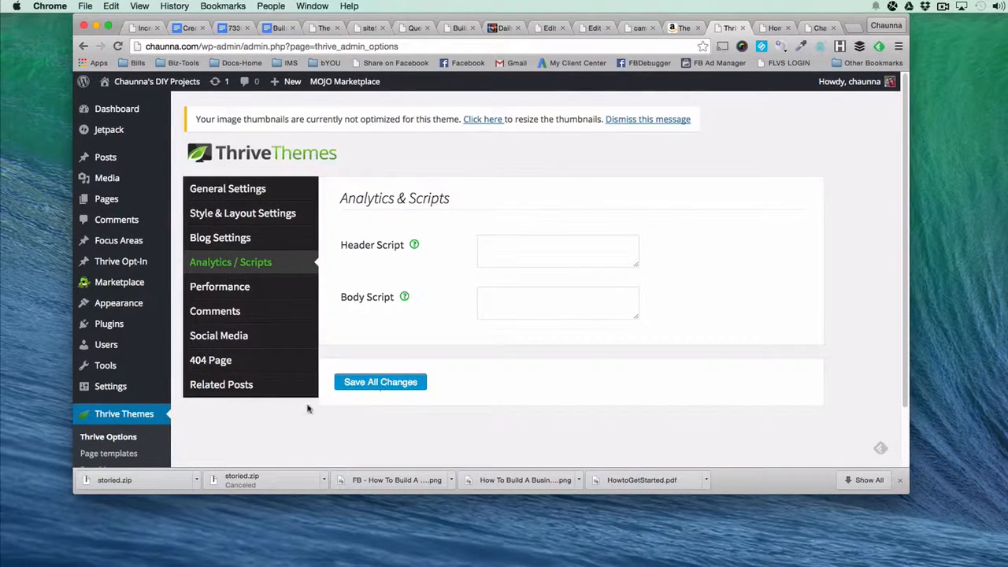
{"action": "left_click", "coordinate": [267, 288]}
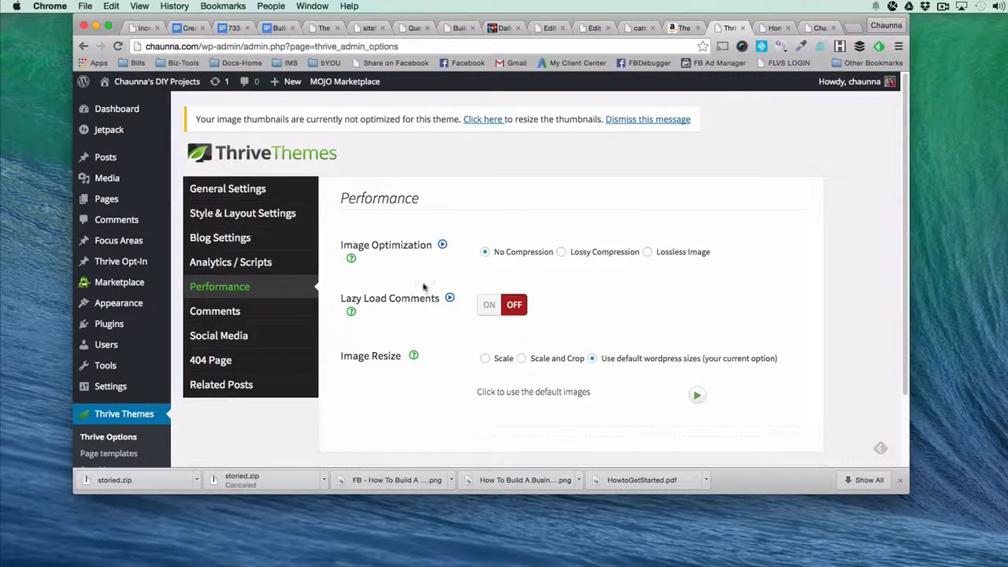
{"action": "left_click", "coordinate": [252, 318]}
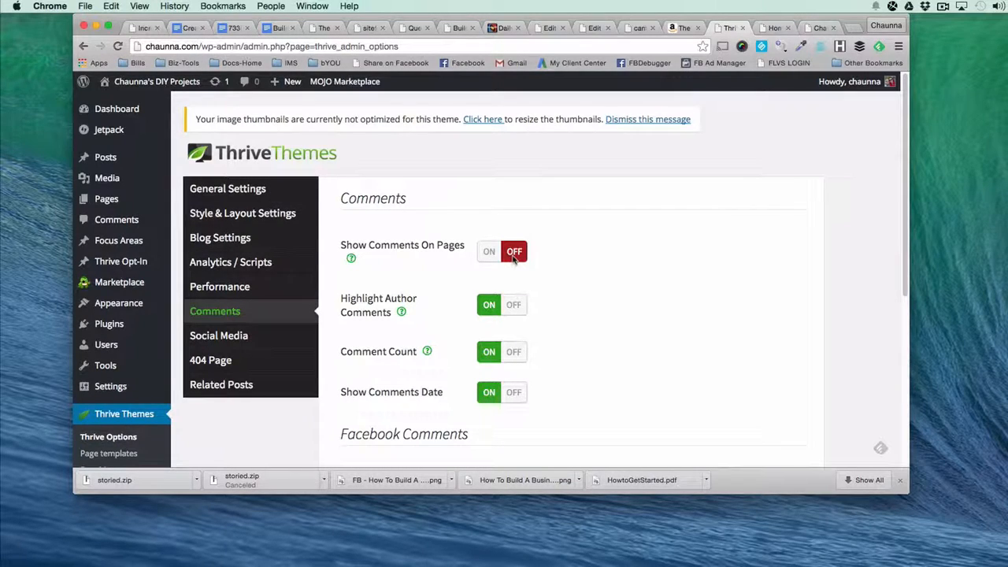
{"action": "scroll", "coordinate": [444, 332], "scroll_direction": "down", "scroll_amount": 2}
{"action": "scroll", "coordinate": [445, 333], "scroll_direction": "down", "scroll_amount": 5}
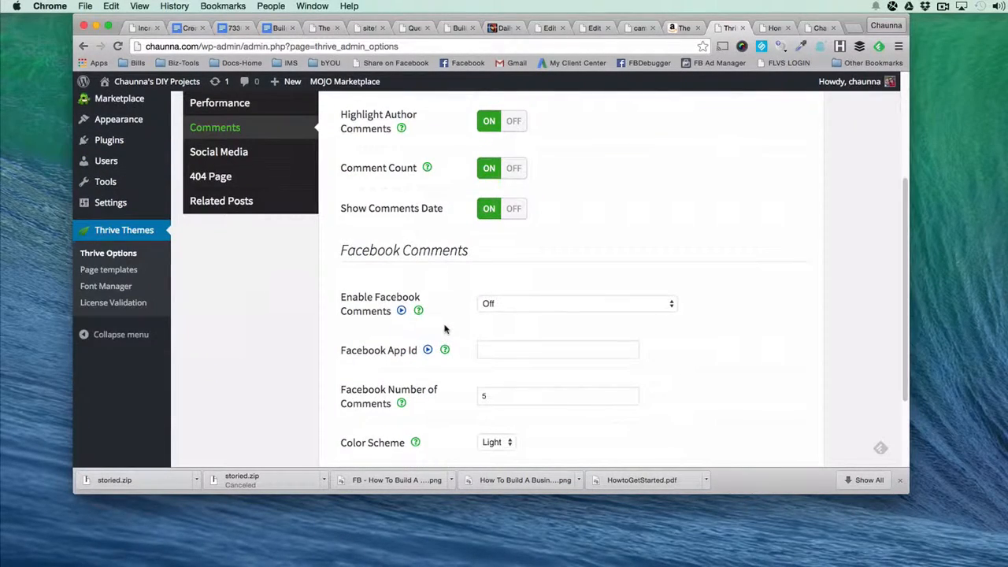
{"action": "scroll", "coordinate": [445, 329], "scroll_direction": "up", "scroll_amount": 1}
{"action": "scroll", "coordinate": [445, 329], "scroll_direction": "down", "scroll_amount": 4}
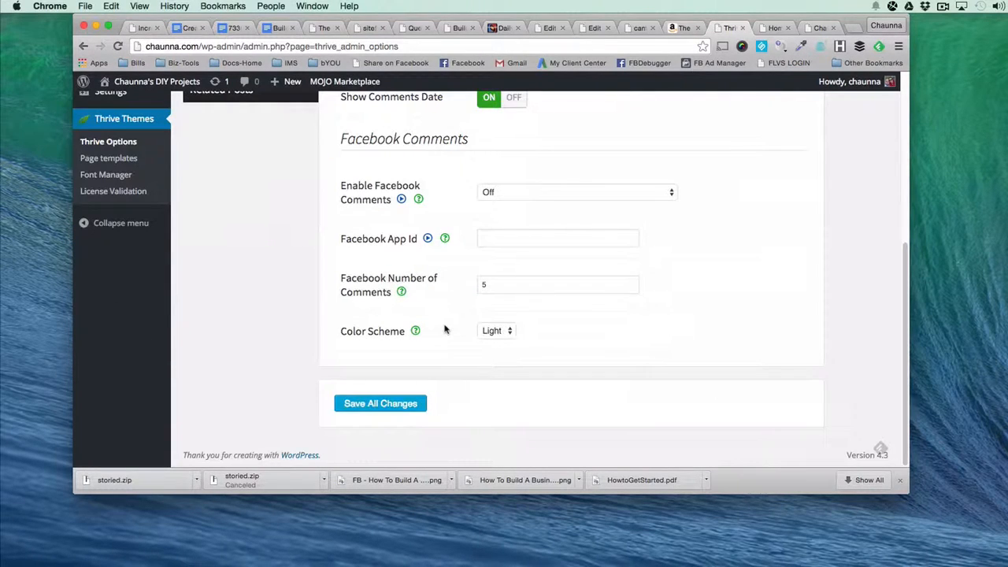
{"action": "scroll", "coordinate": [392, 172], "scroll_direction": "up", "scroll_amount": 1}
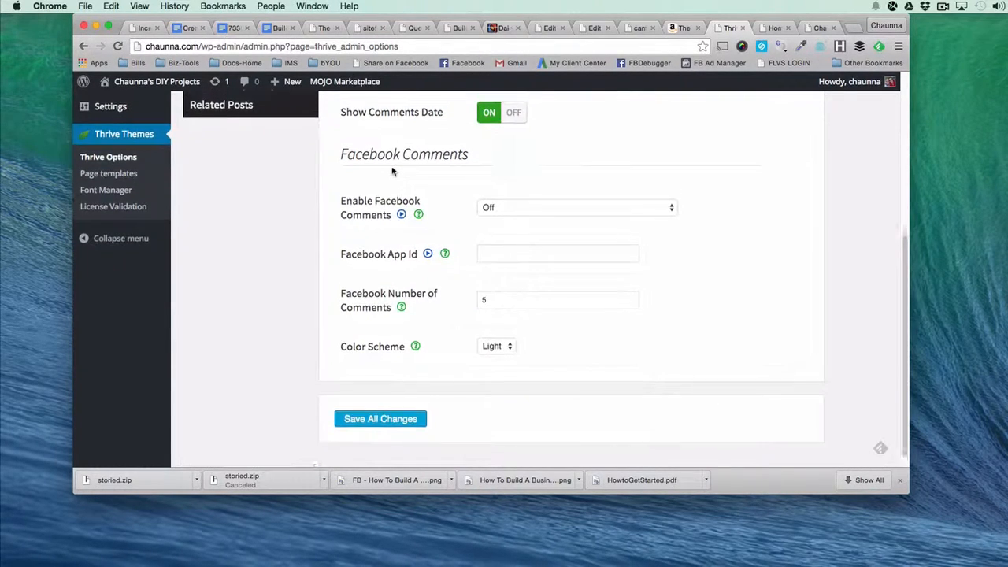
{"action": "scroll", "coordinate": [392, 171], "scroll_direction": "up", "scroll_amount": 7}
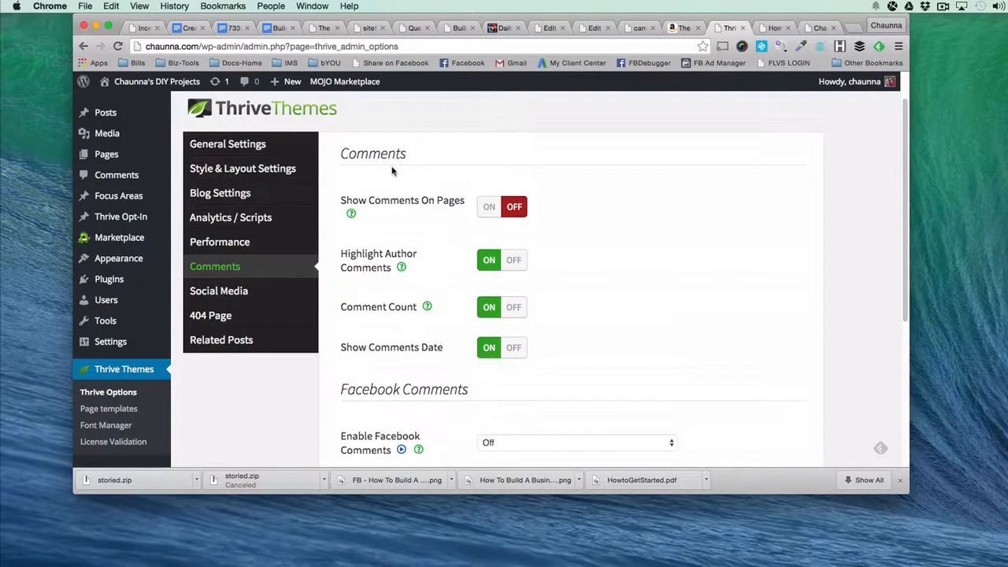
Open the Social Media section of Thrive Options and review its social button settings.
{"action": "left_click", "coordinate": [231, 290]}
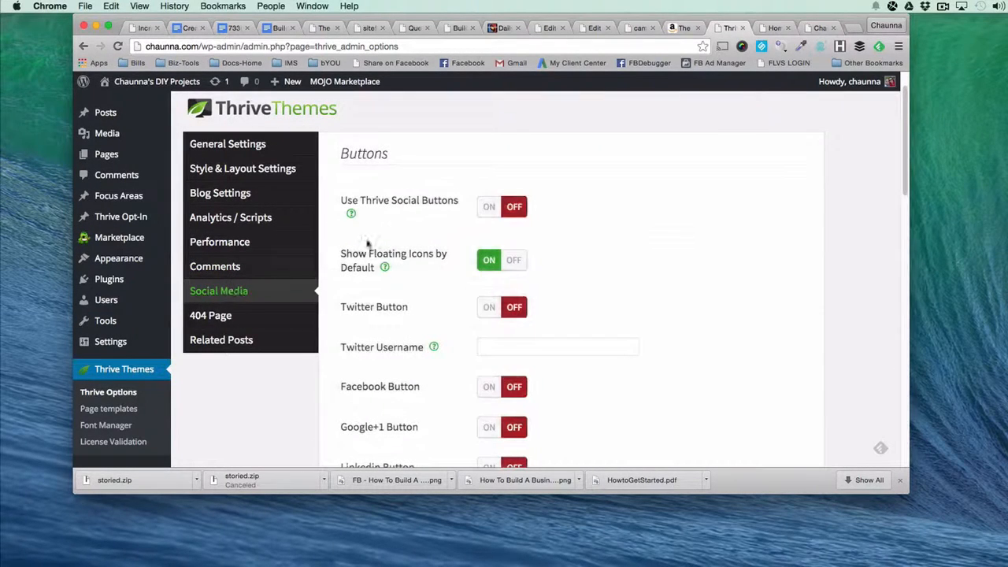
{"action": "scroll", "coordinate": [412, 287], "scroll_direction": "down", "scroll_amount": 1}
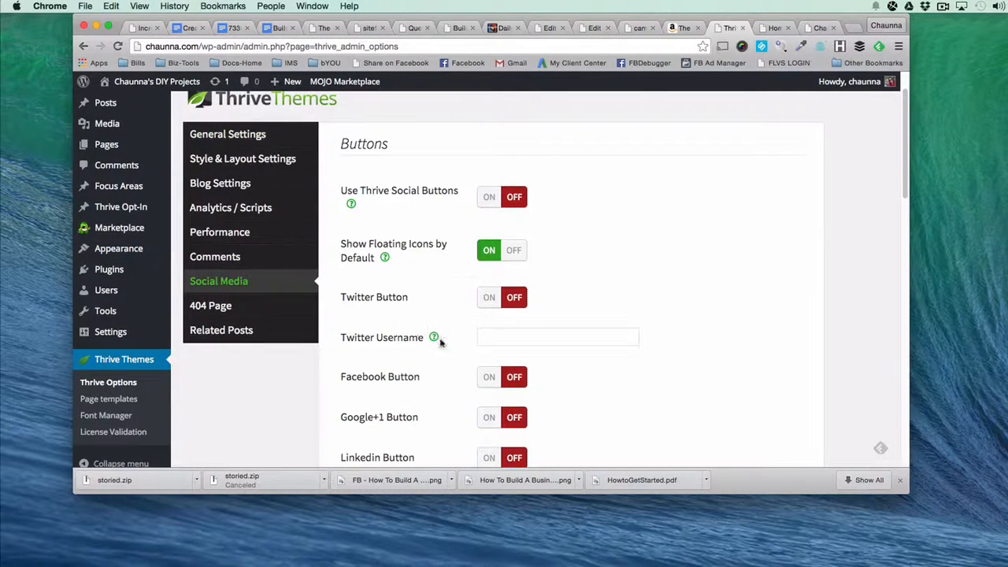
{"action": "scroll", "coordinate": [438, 340], "scroll_direction": "down", "scroll_amount": 5}
{"action": "scroll", "coordinate": [442, 347], "scroll_direction": "up", "scroll_amount": 4}
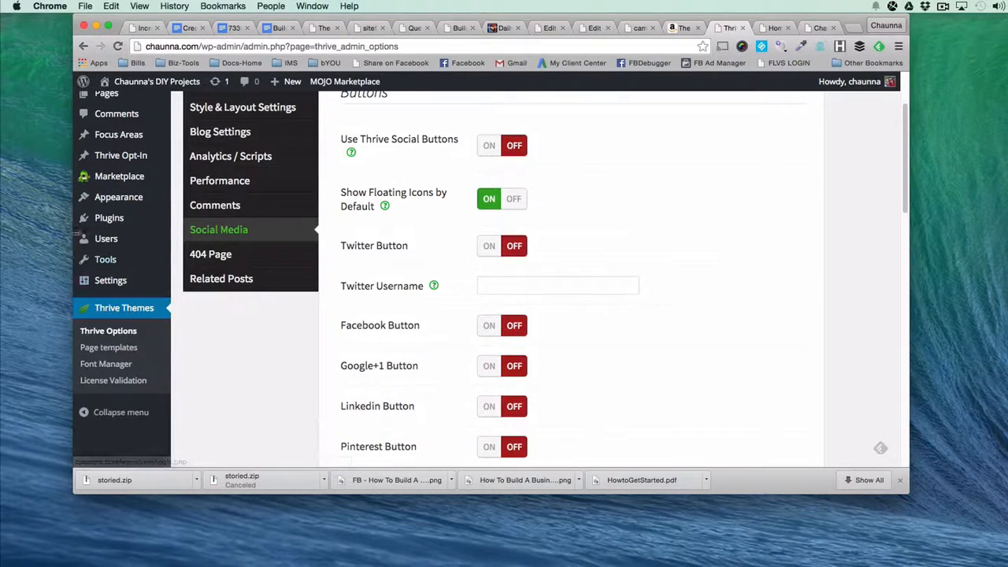
{"action": "mouse_move", "coordinate": [98, 227]}
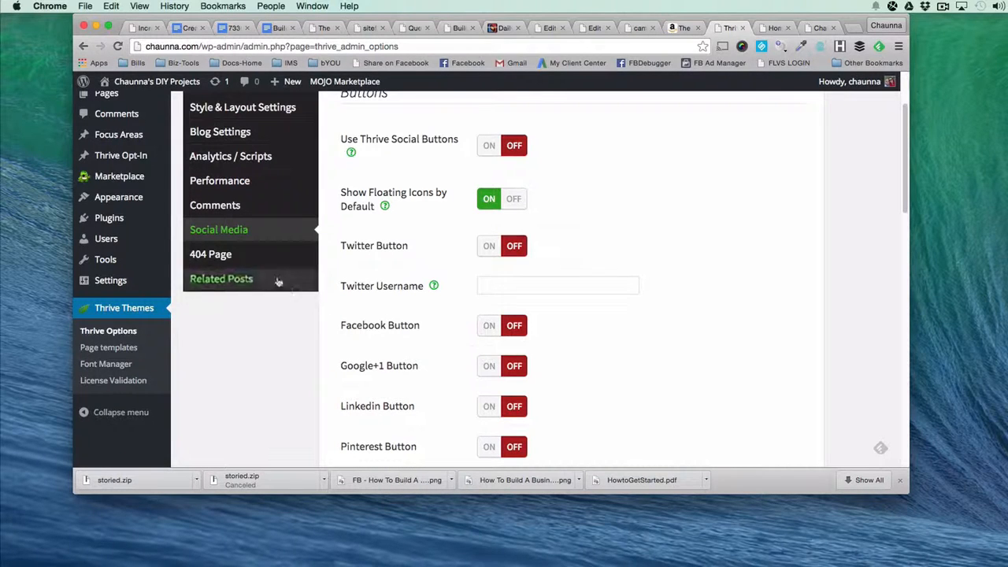
Switch the Pinterest button on and back off in the social button settings.
{"action": "scroll", "coordinate": [442, 268], "scroll_direction": "down", "scroll_amount": 2}
{"action": "scroll", "coordinate": [443, 267], "scroll_direction": "down", "scroll_amount": 5}
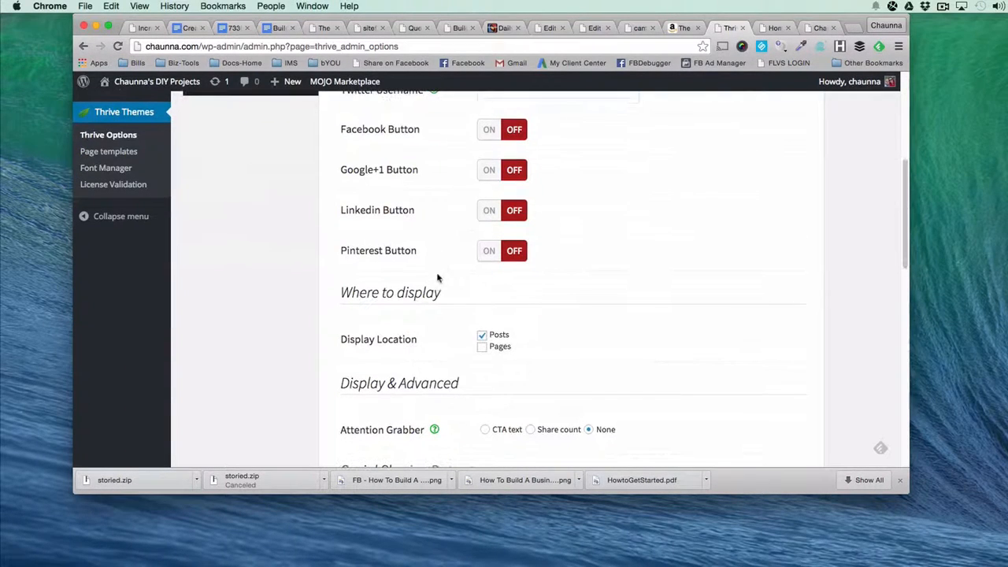
{"action": "left_click", "coordinate": [489, 251]}
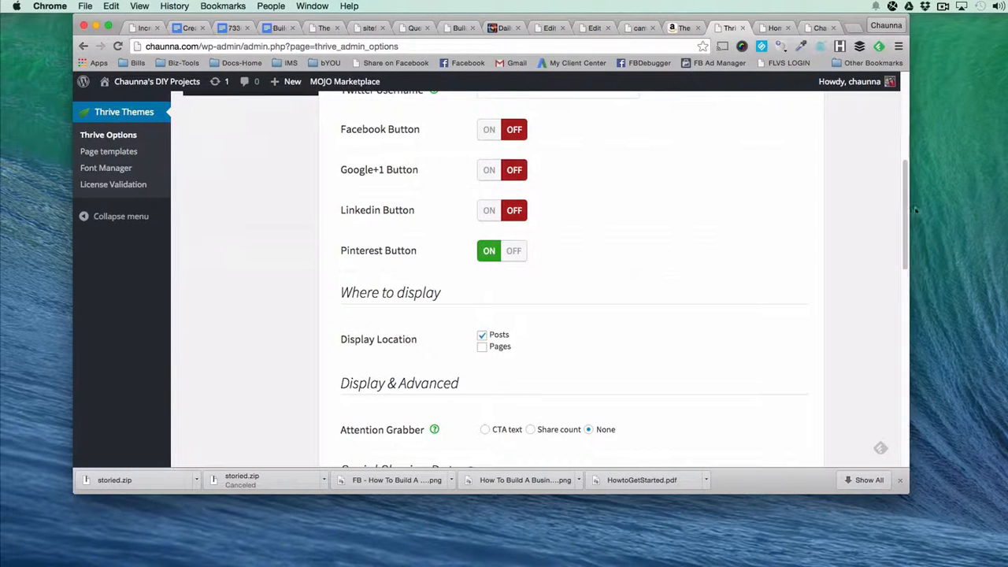
{"action": "left_click", "coordinate": [513, 252]}
{"action": "scroll", "coordinate": [353, 162], "scroll_direction": "up", "scroll_amount": 1}
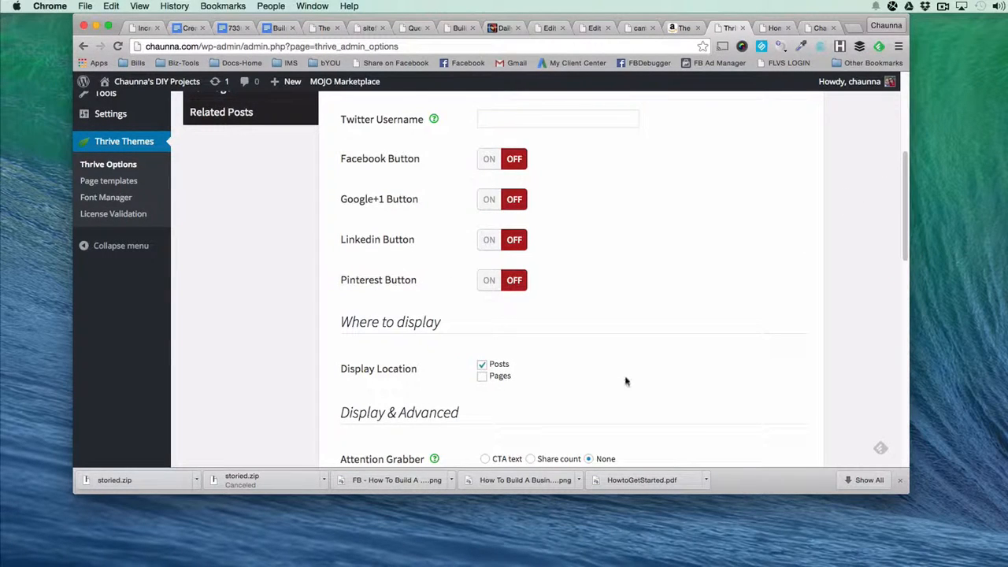
In the social sharing data, enter the blog's domain as Site Name and the owner's first name plus "DIY Craft Projects" as Site Title.
{"action": "scroll", "coordinate": [458, 426], "scroll_direction": "down", "scroll_amount": 5}
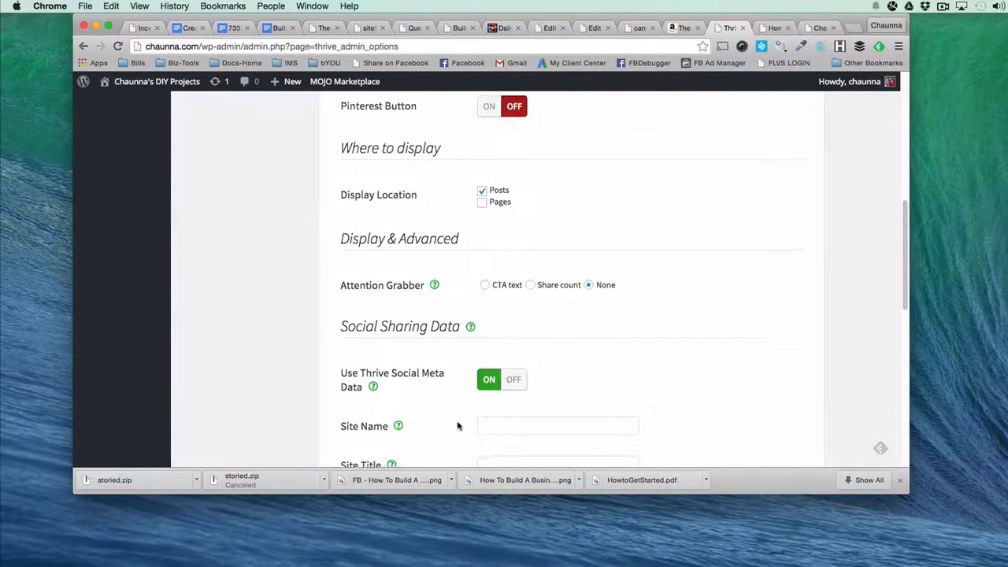
{"action": "scroll", "coordinate": [457, 426], "scroll_direction": "down", "scroll_amount": 2}
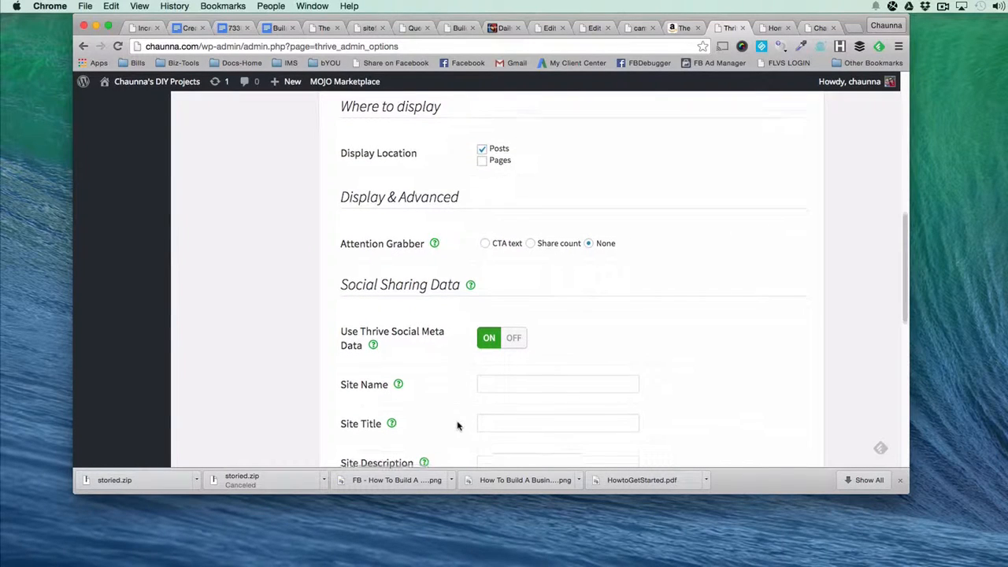
{"action": "scroll", "coordinate": [458, 426], "scroll_direction": "down", "scroll_amount": 4}
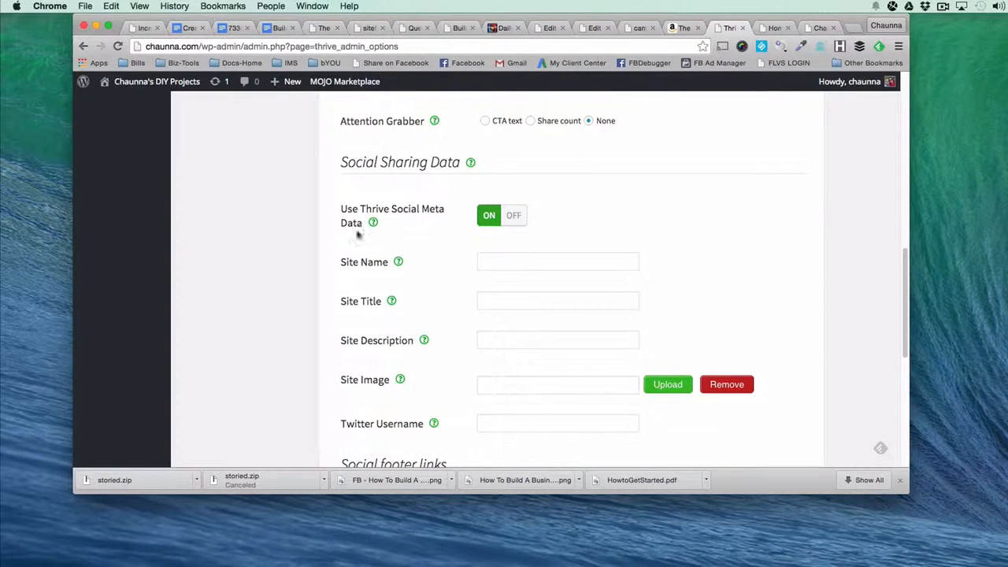
{"action": "scroll", "coordinate": [415, 361], "scroll_direction": "down", "scroll_amount": 1}
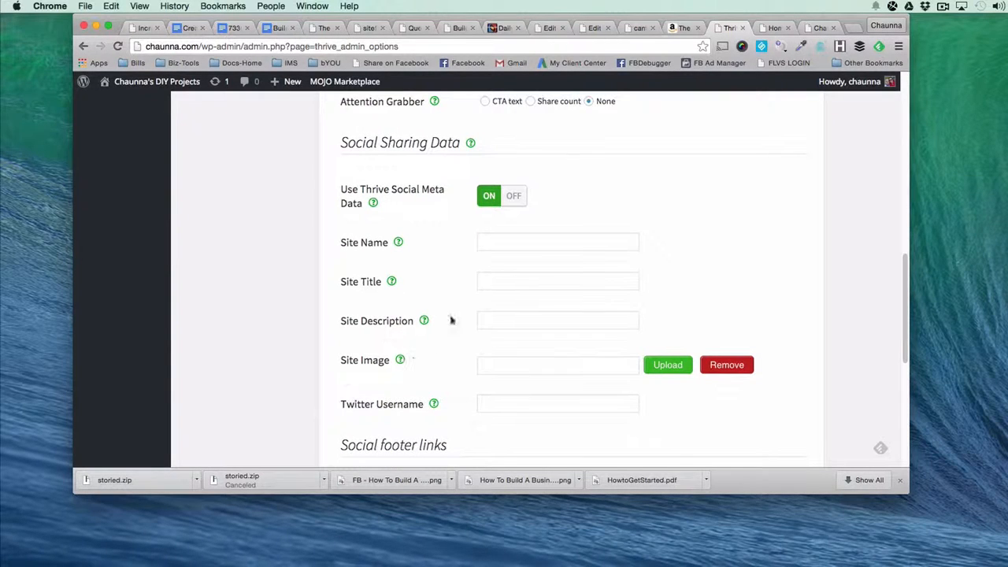
{"action": "left_click", "coordinate": [502, 247]}
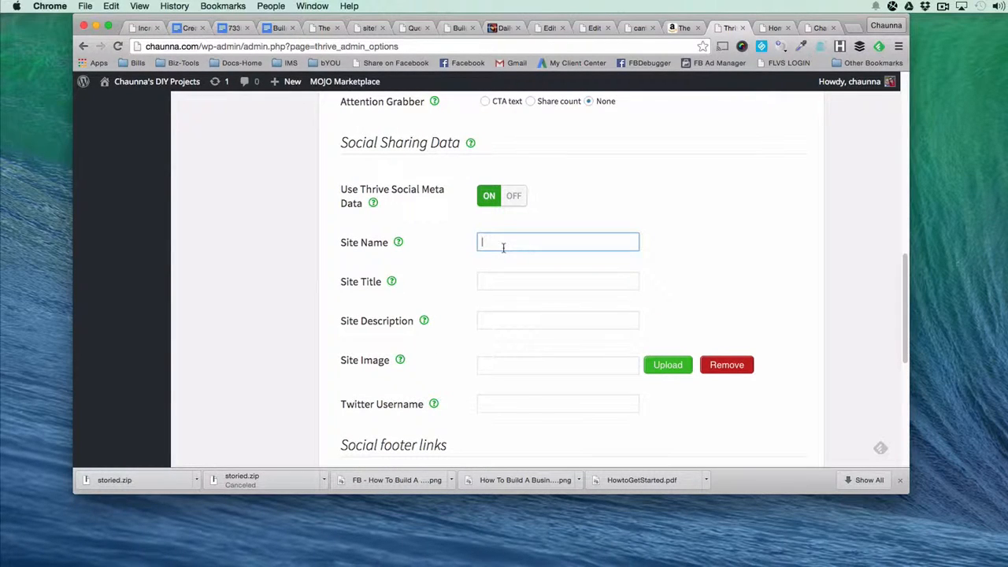
{"action": "type", "text": "Chaunna.com"}
{"action": "left_click", "coordinate": [503, 281]}
{"action": "type", "text": "Chaunna's DIY Craft Projects"}
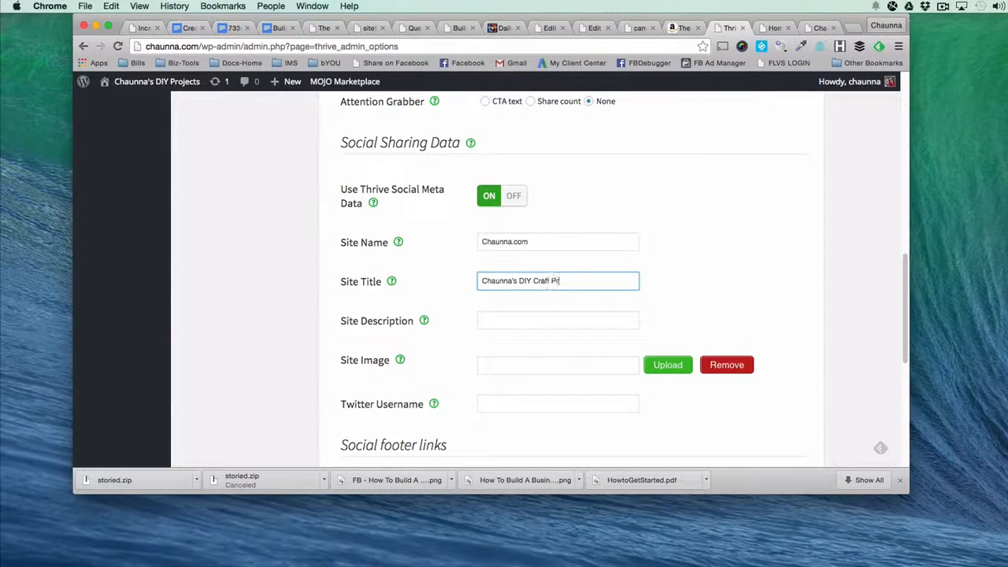
Enter a short site description about DIY for crafters in the social sharing data.
{"action": "left_click", "coordinate": [533, 318]}
{"action": "type", "text": "DIY fu"}
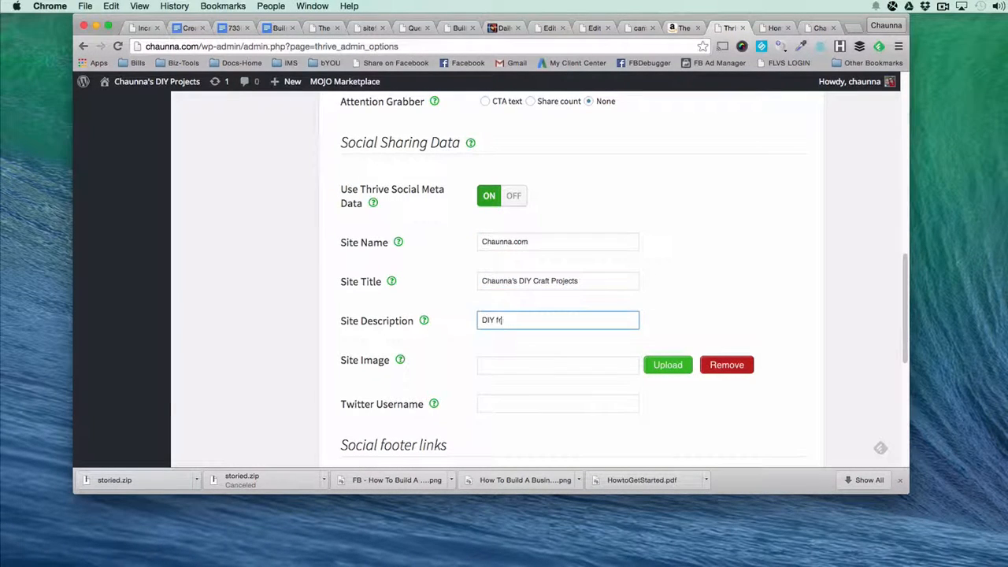
{"action": "type", "text": "n for crafters"}
Check the Follow Me On Social Media icons on the open Homepage and return to the Facebook URL field of the social footer links.
{"action": "scroll", "coordinate": [520, 386], "scroll_direction": "down", "scroll_amount": 5}
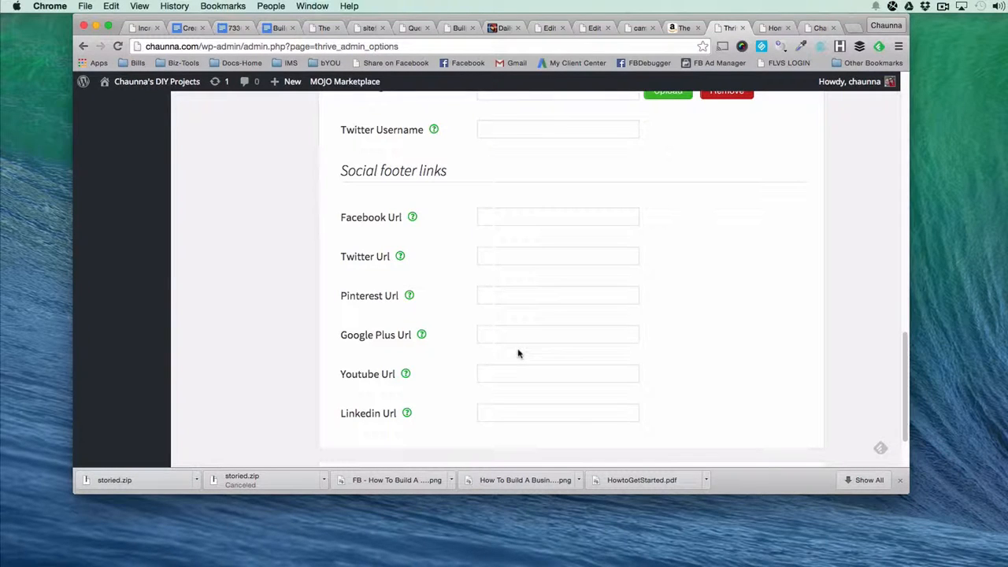
{"action": "left_click", "coordinate": [527, 215]}
{"action": "left_click", "coordinate": [774, 28]}
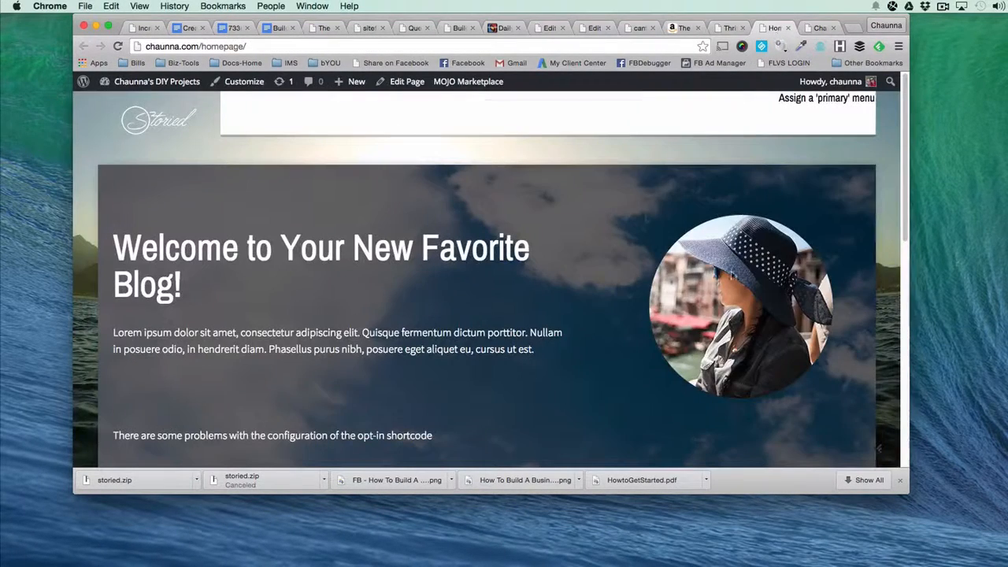
{"action": "scroll", "coordinate": [728, 277], "scroll_direction": "down", "scroll_amount": 10}
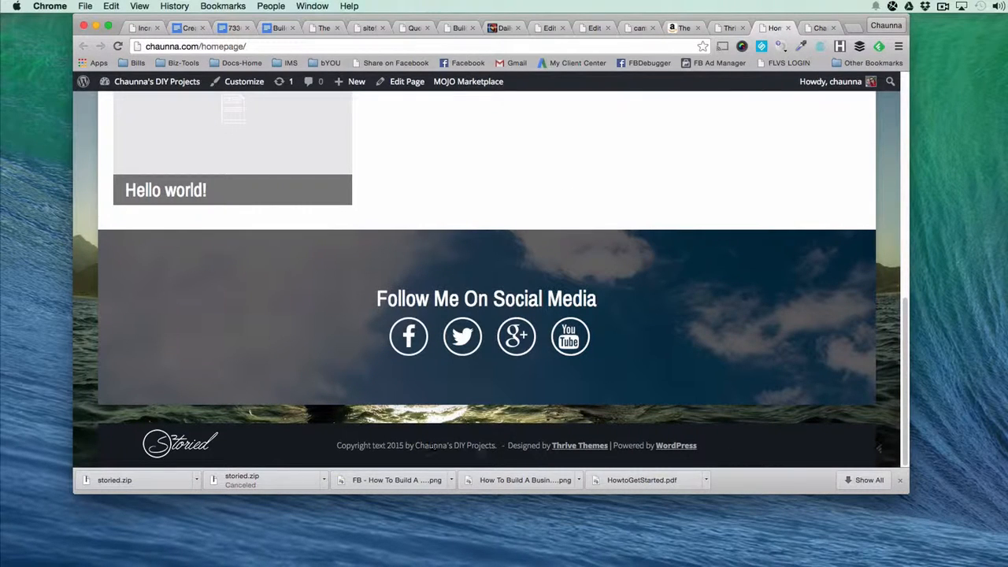
{"action": "left_click", "coordinate": [725, 28]}
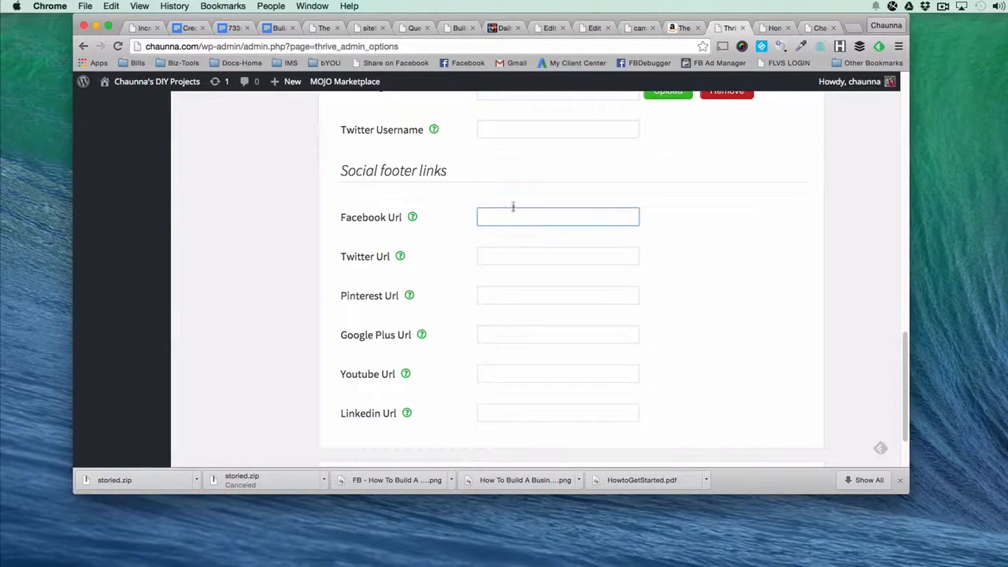
Save the social media settings and enable the Advanced Related Posts feature in Thrive Options.
{"action": "scroll", "coordinate": [513, 381], "scroll_direction": "down", "scroll_amount": 3}
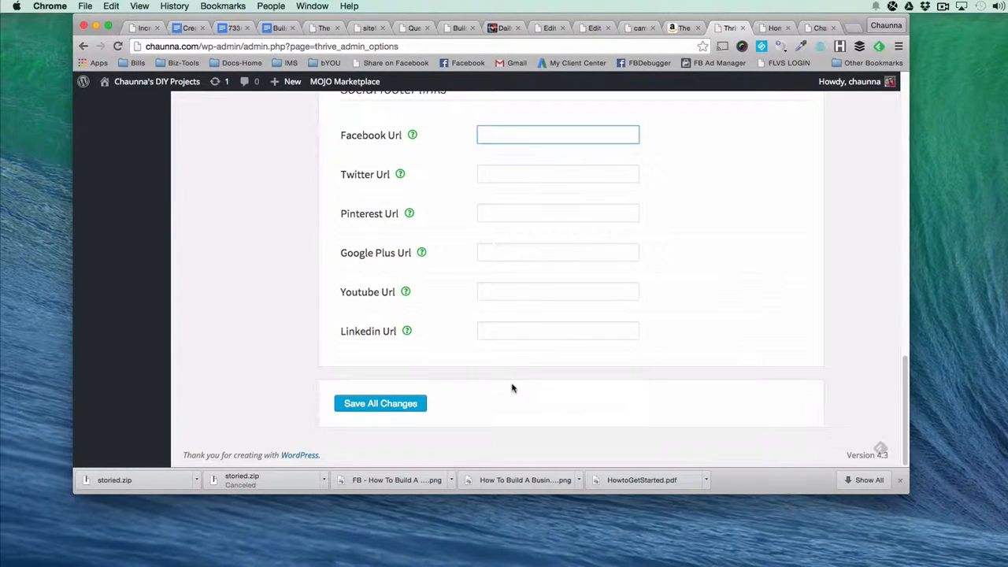
{"action": "left_click", "coordinate": [355, 405]}
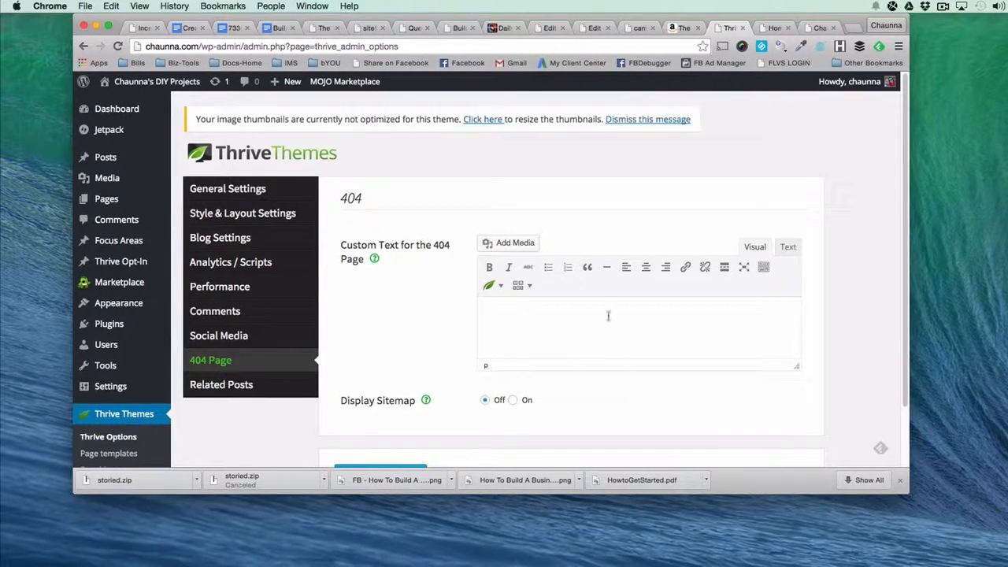
{"action": "left_click", "coordinate": [250, 388]}
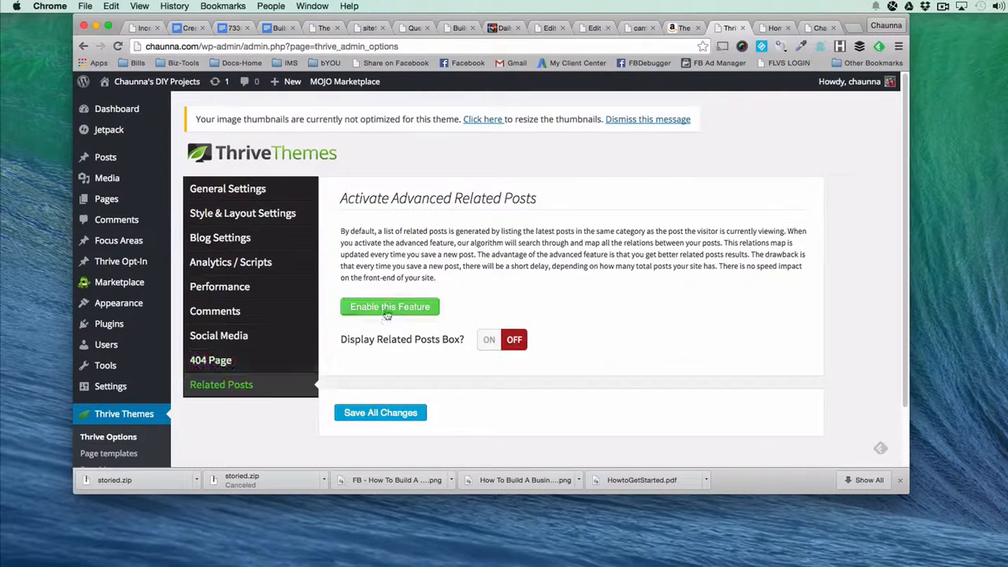
{"action": "left_click", "coordinate": [388, 314]}
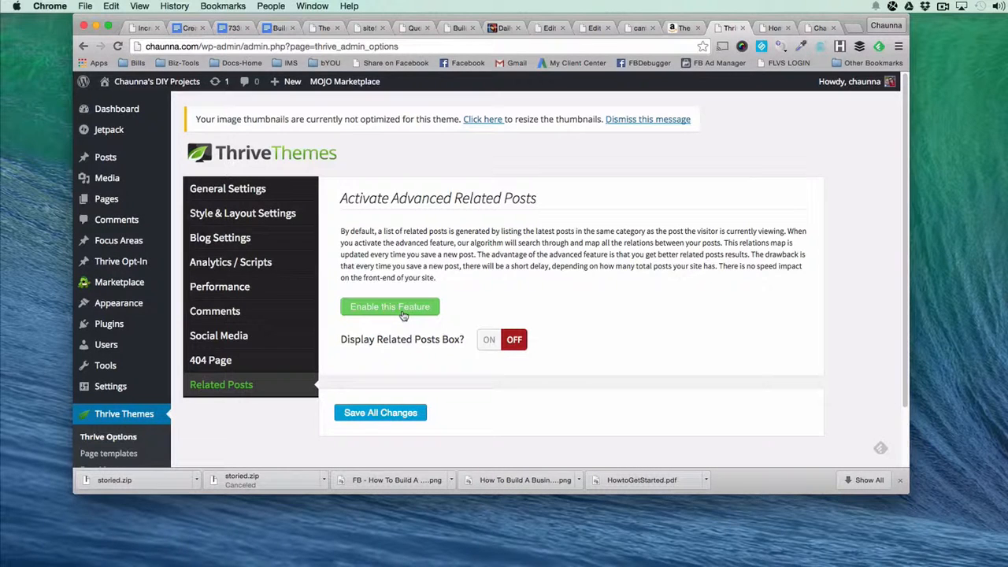
{"action": "left_click", "coordinate": [403, 314]}
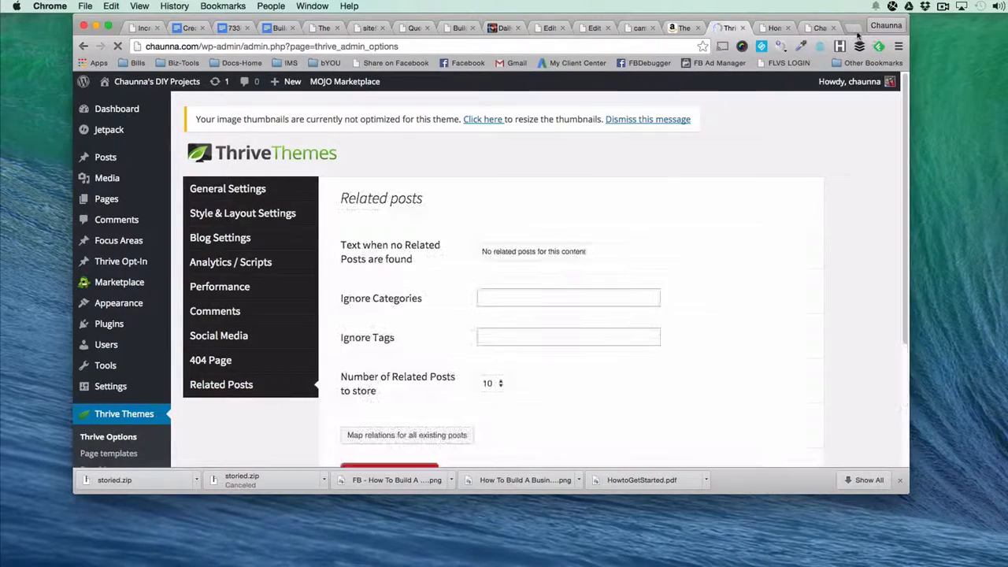
Examine the Related Posts box under the lean protein shake recipes post on smartcleangains.com in a new tab, returning to the Related Posts settings.
{"action": "left_click", "coordinate": [853, 30]}
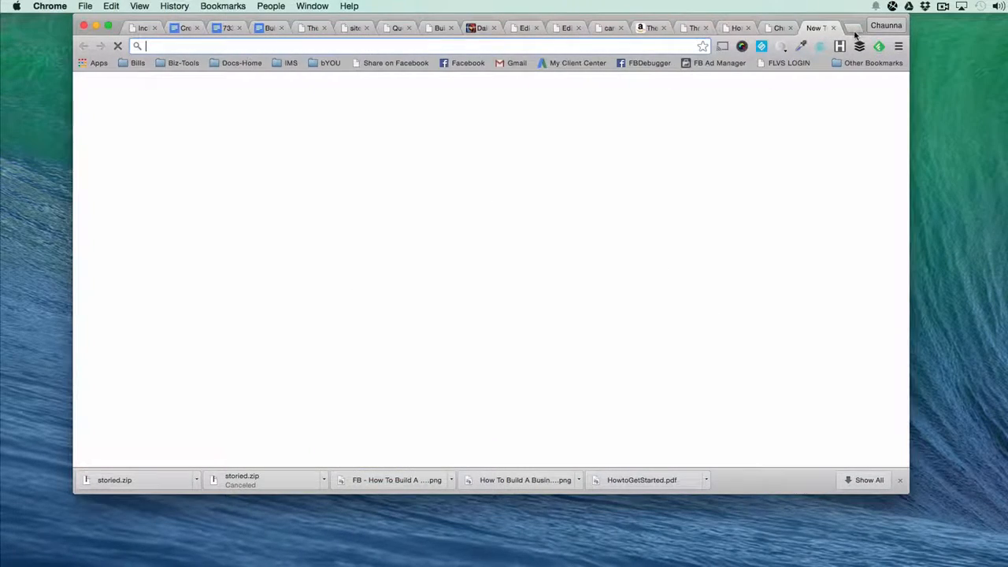
{"action": "type", "text": "smartcleangains.com"}
{"action": "key", "text": "Return"}
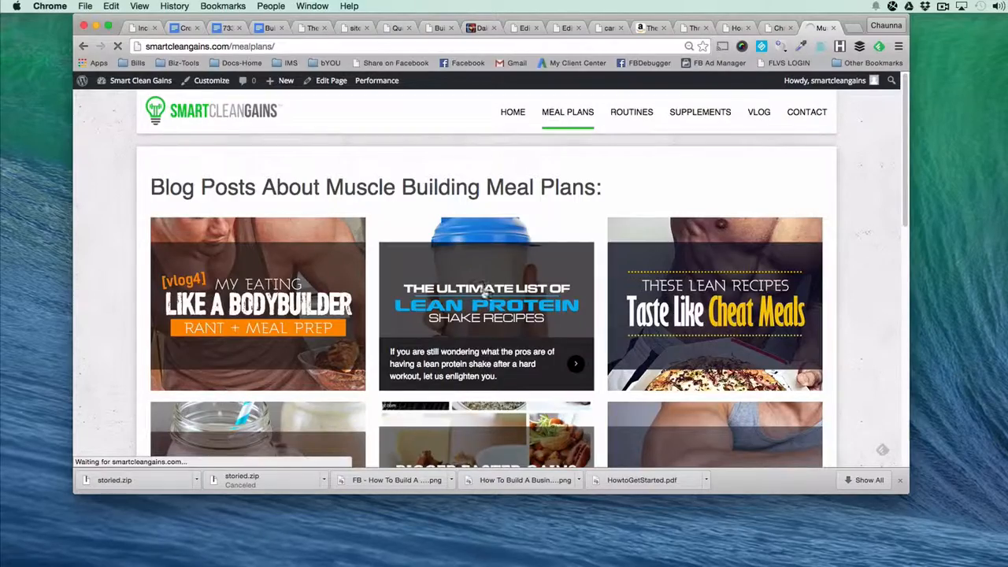
{"action": "left_click", "coordinate": [484, 294]}
{"action": "scroll", "coordinate": [484, 296], "scroll_direction": "down", "scroll_amount": 10}
{"action": "scroll", "coordinate": [484, 296], "scroll_direction": "down", "scroll_amount": 15}
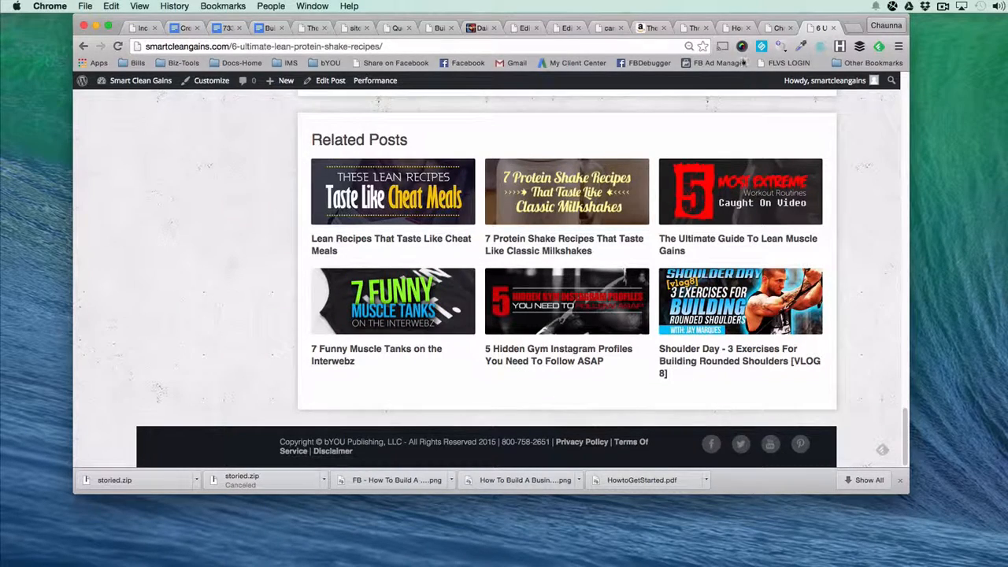
{"action": "left_click", "coordinate": [693, 27]}
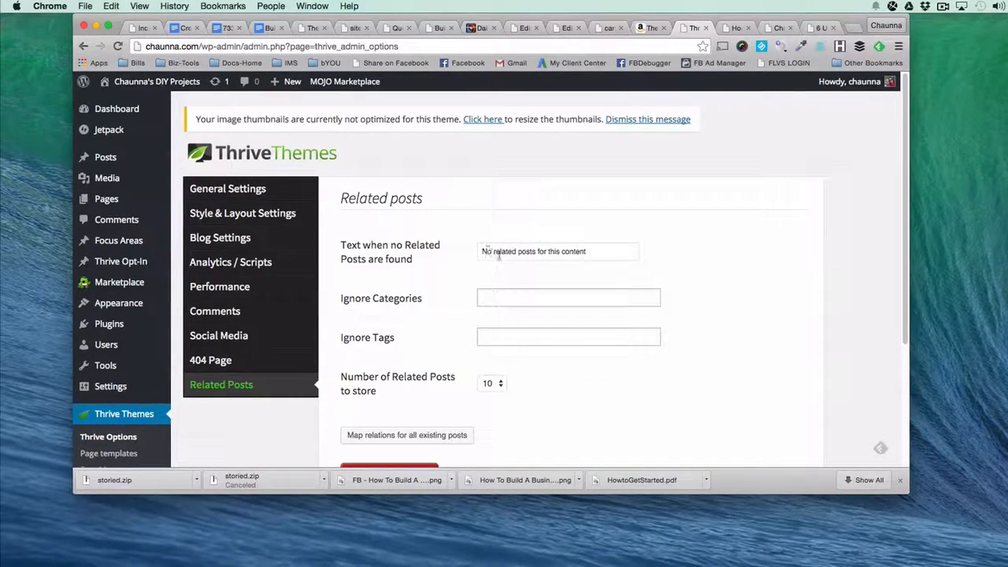
{"action": "left_click", "coordinate": [823, 28]}
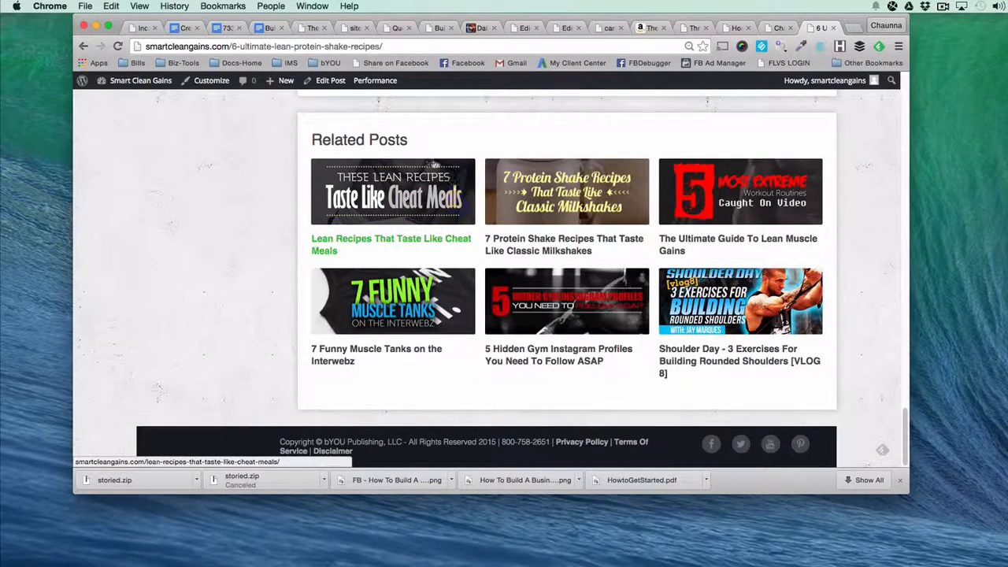
{"action": "left_click", "coordinate": [693, 28]}
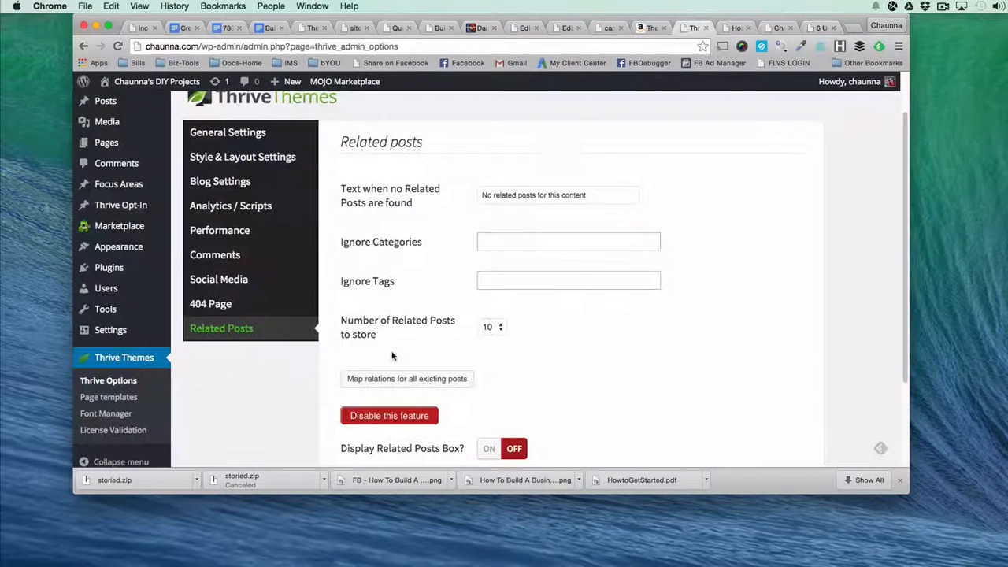
View the Ignore Categories choices and set the Number of Related Posts to store to 6.
{"action": "left_click", "coordinate": [524, 240]}
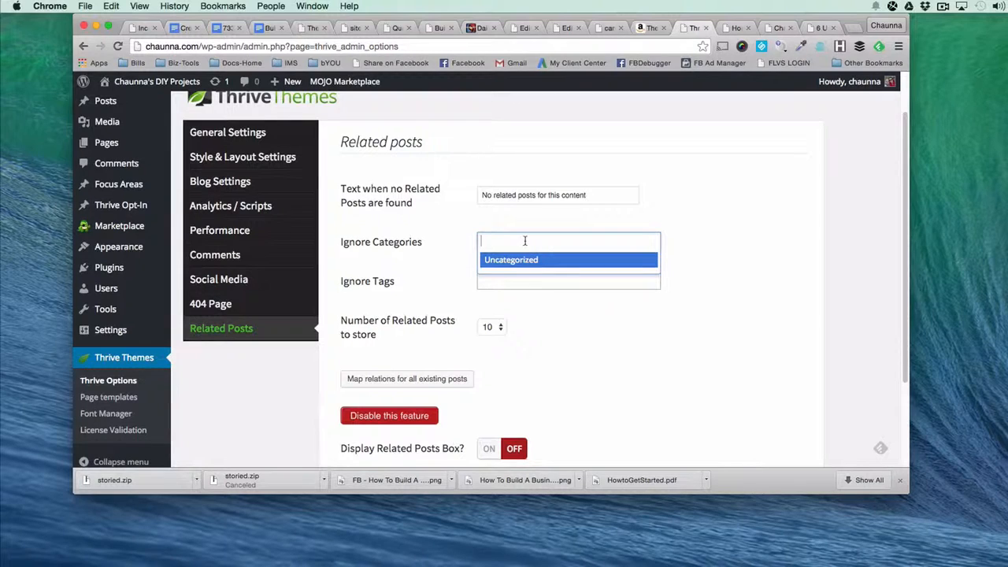
{"action": "left_click", "coordinate": [449, 271]}
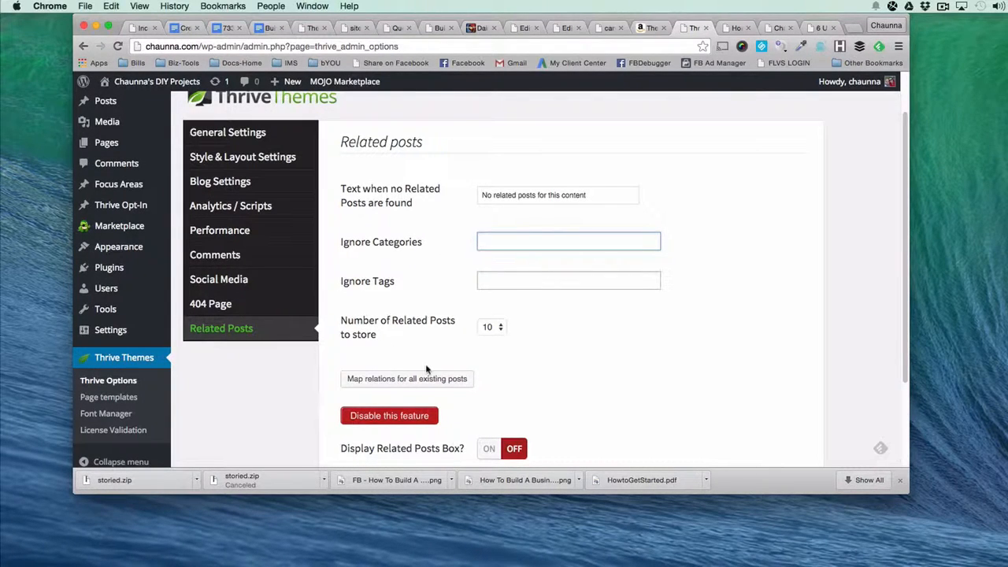
{"action": "left_click", "coordinate": [500, 336]}
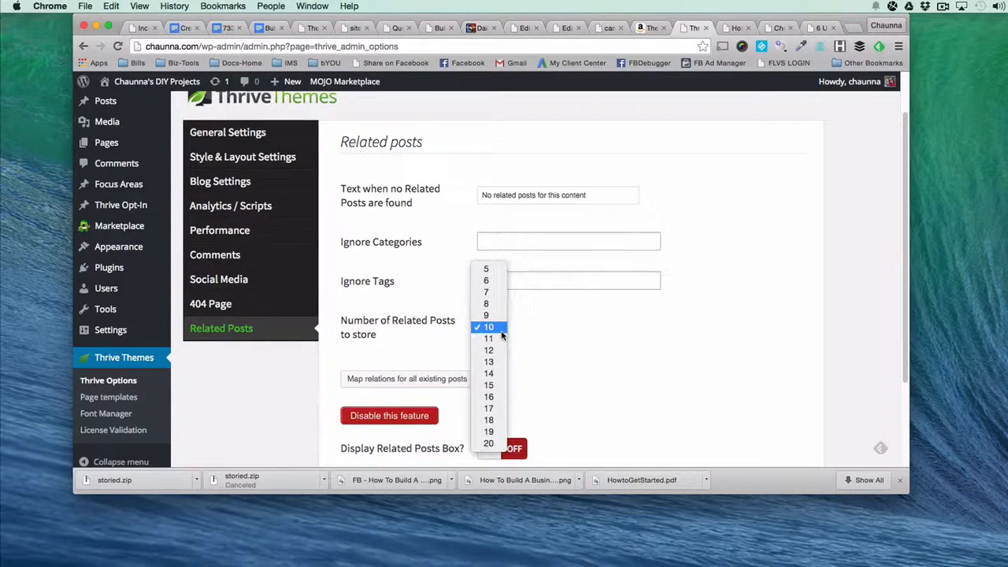
{"action": "left_click", "coordinate": [500, 282]}
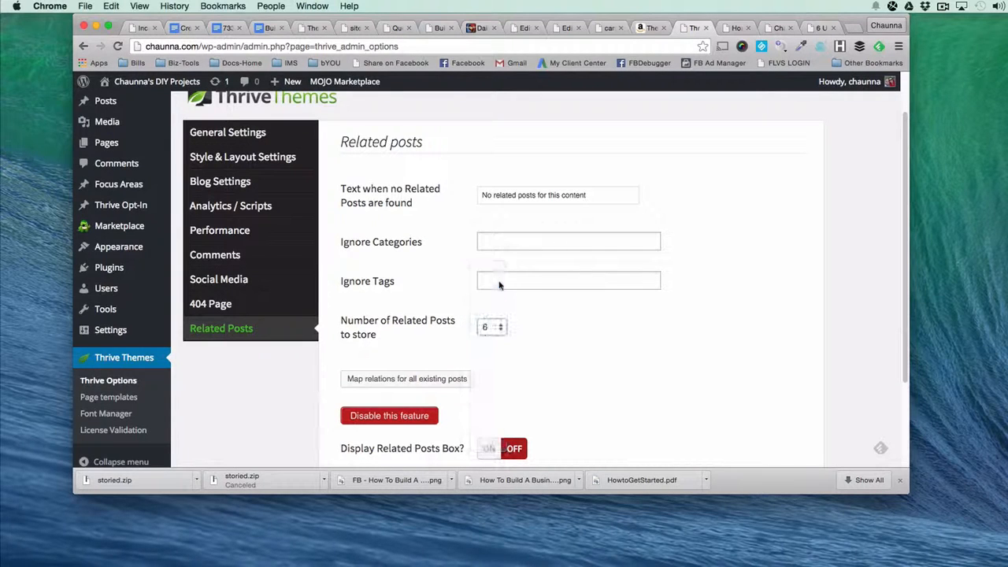
{"action": "left_click", "coordinate": [491, 329]}
{"action": "left_click", "coordinate": [633, 318]}
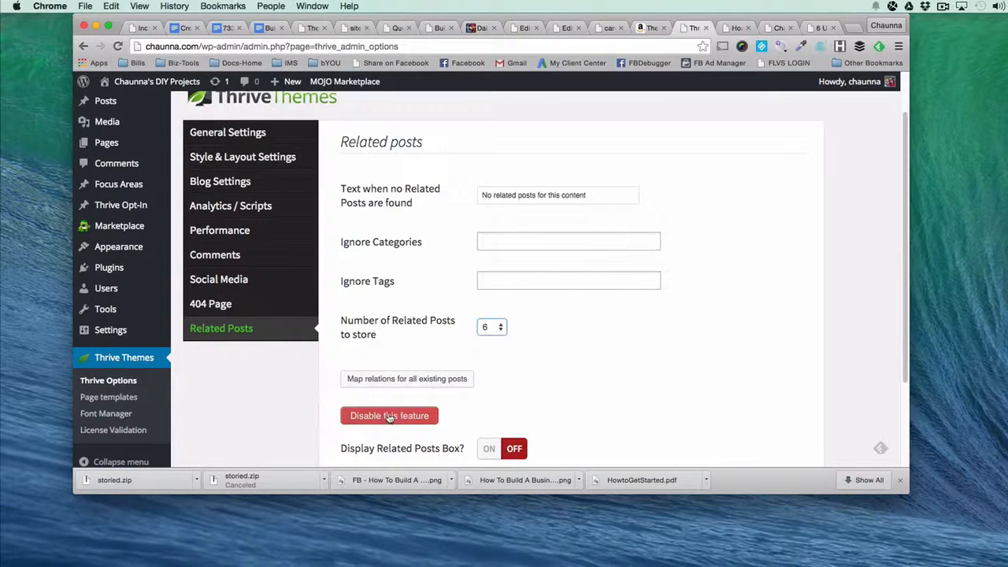
Map relations for all existing posts and turn on the Display Related Posts Box option.
{"action": "left_click", "coordinate": [368, 380]}
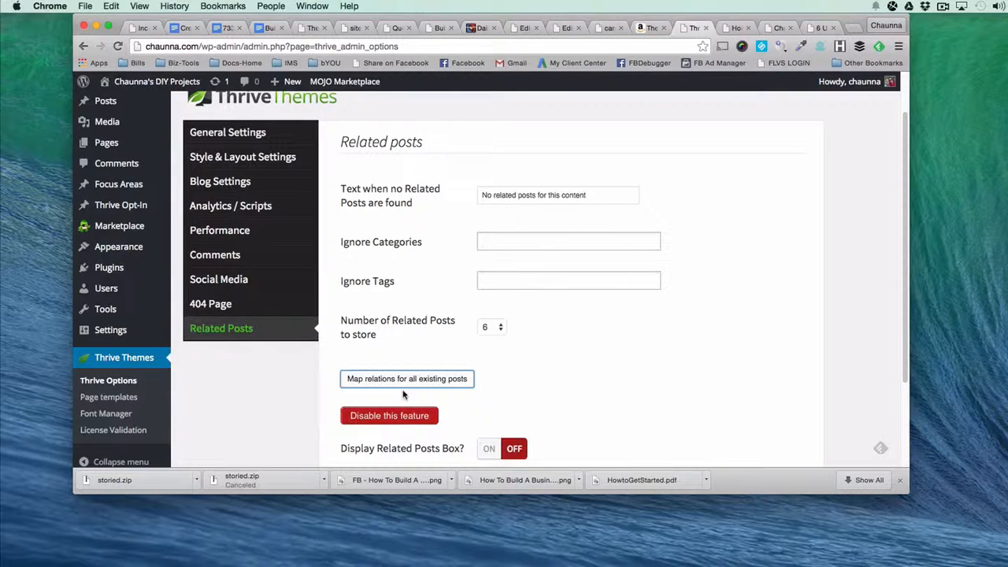
{"action": "scroll", "coordinate": [403, 395], "scroll_direction": "down", "scroll_amount": 5}
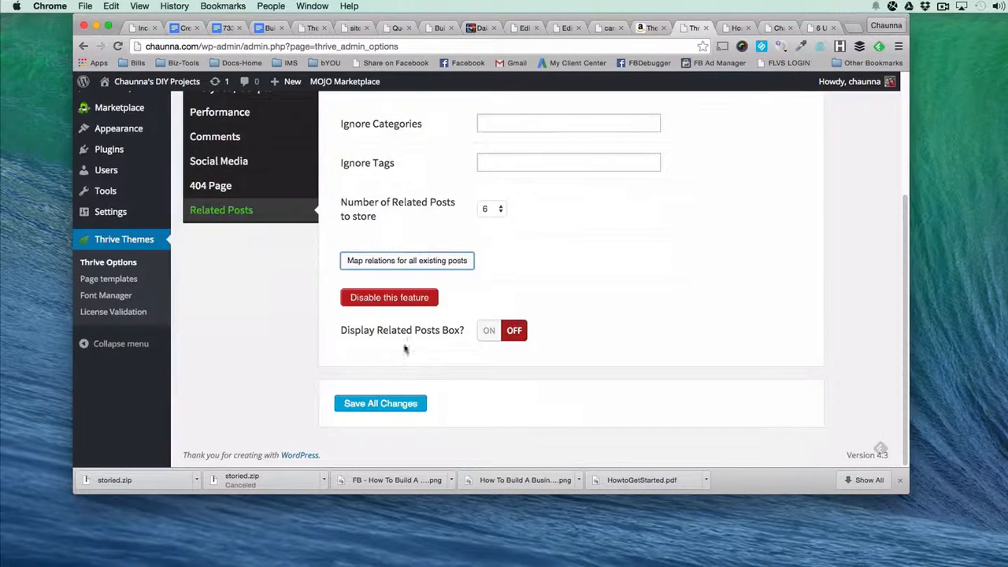
{"action": "left_click", "coordinate": [487, 333]}
{"action": "scroll", "coordinate": [488, 335], "scroll_direction": "down", "scroll_amount": 3}
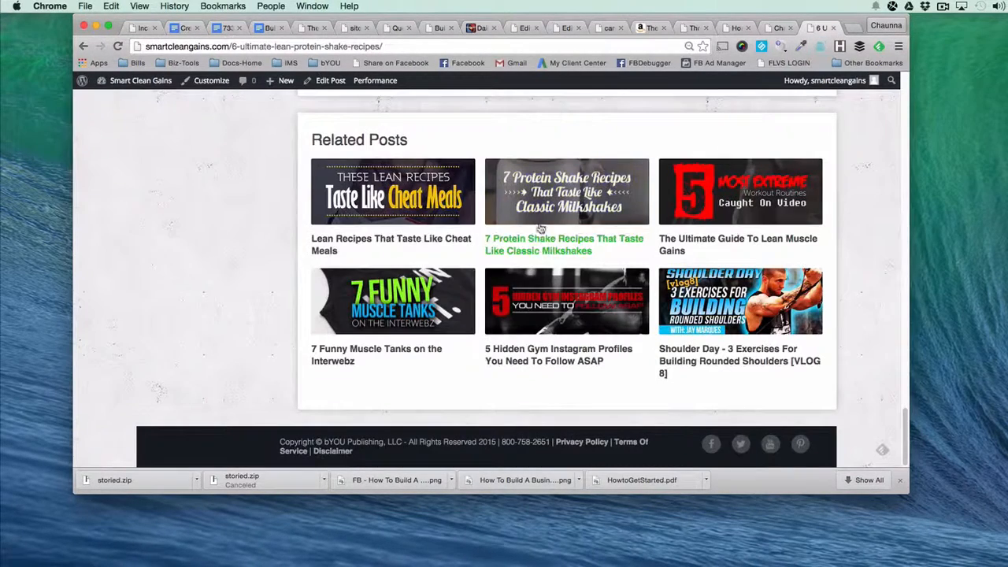
Check the example post's Related Posts box on the other site and set Related Posts to Show to 3.
{"action": "left_click", "coordinate": [819, 27]}
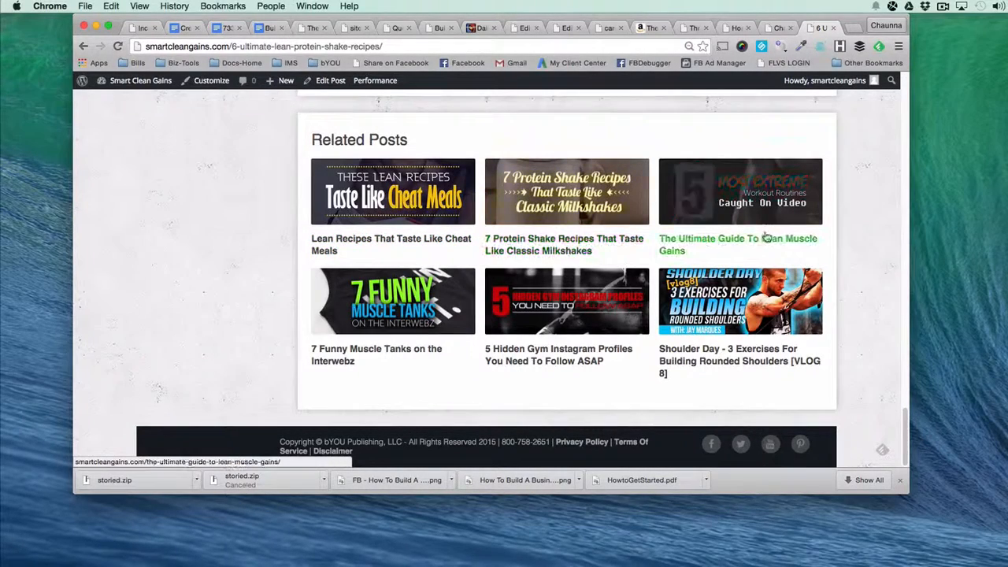
{"action": "left_click", "coordinate": [774, 29]}
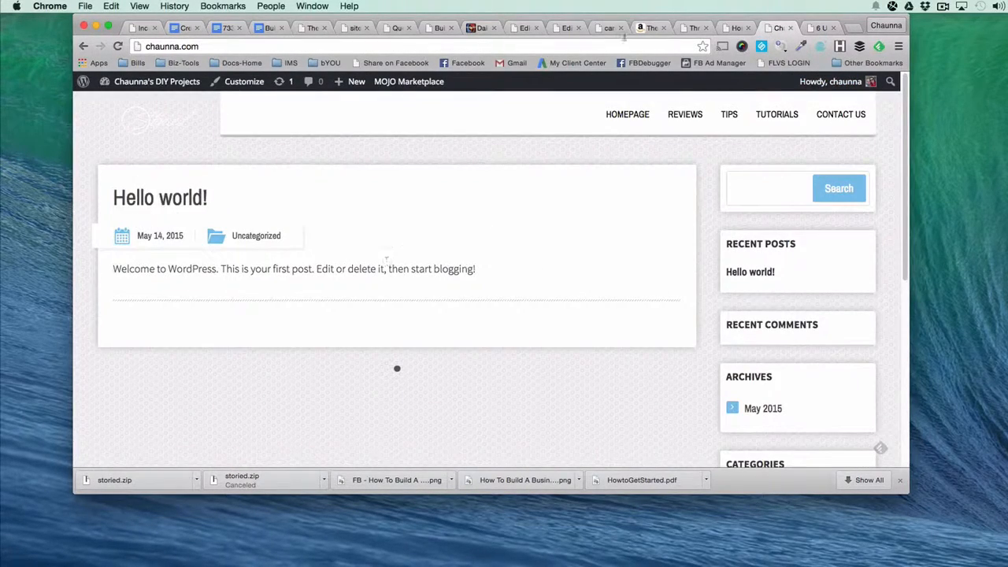
{"action": "left_click", "coordinate": [684, 26]}
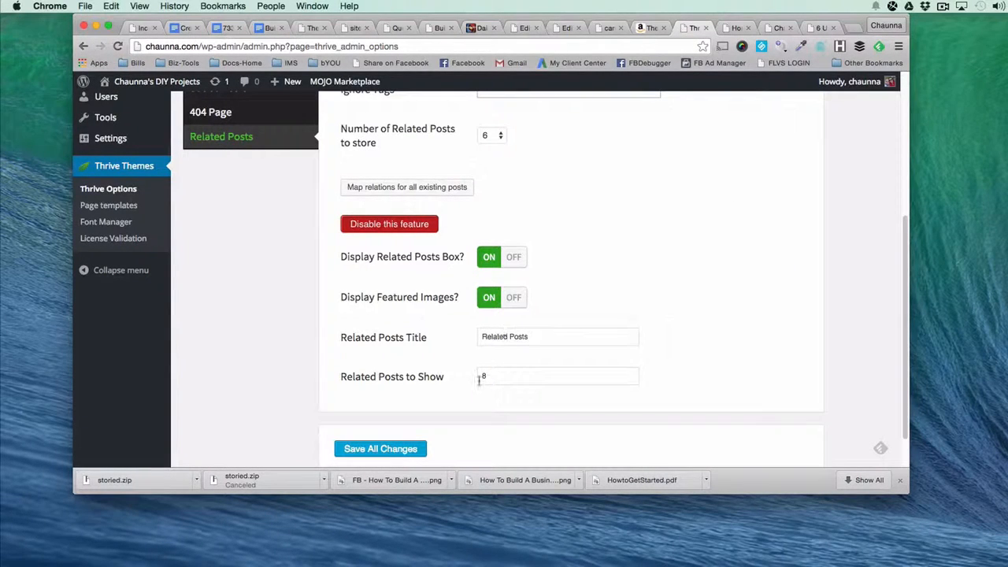
{"action": "left_click_drag", "start_coordinate": [494, 376], "coordinate": [463, 375]}
{"action": "type", "text": "6"}
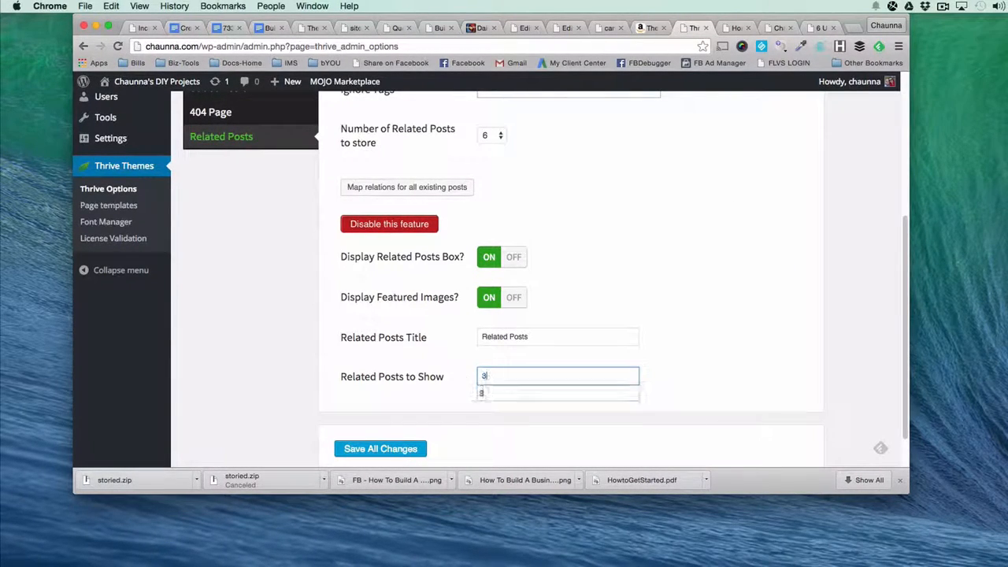
Set the Number of Related Posts to store to 10.
{"action": "scroll", "coordinate": [414, 356], "scroll_direction": "up", "scroll_amount": 4}
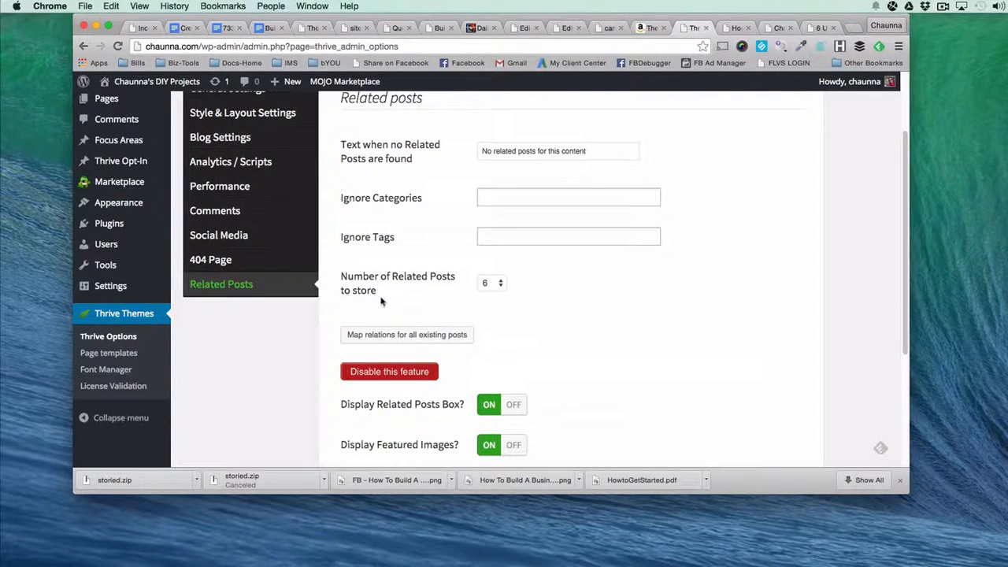
{"action": "left_click", "coordinate": [489, 288]}
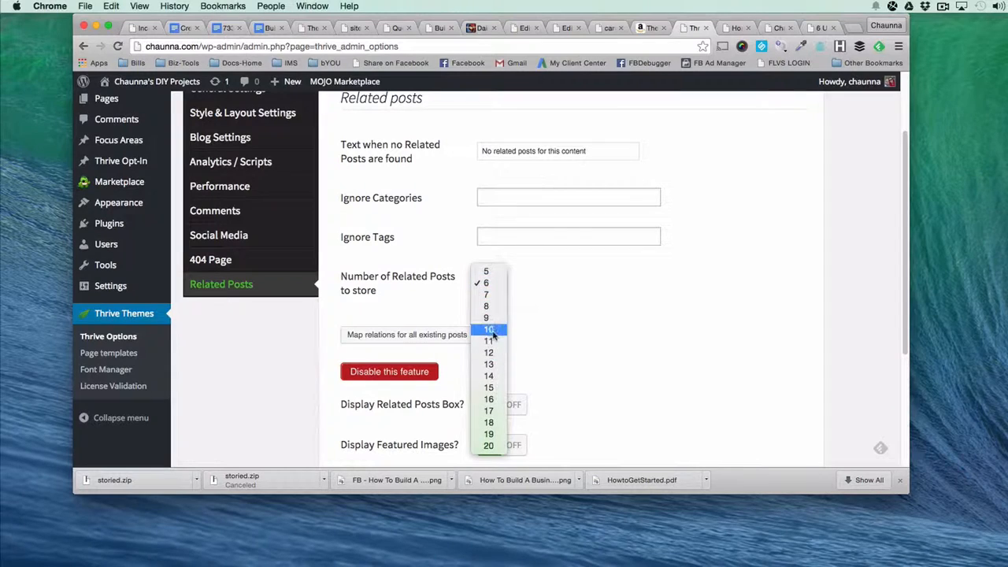
{"action": "left_click", "coordinate": [490, 329]}
{"action": "scroll", "coordinate": [562, 339], "scroll_direction": "down", "scroll_amount": 2}
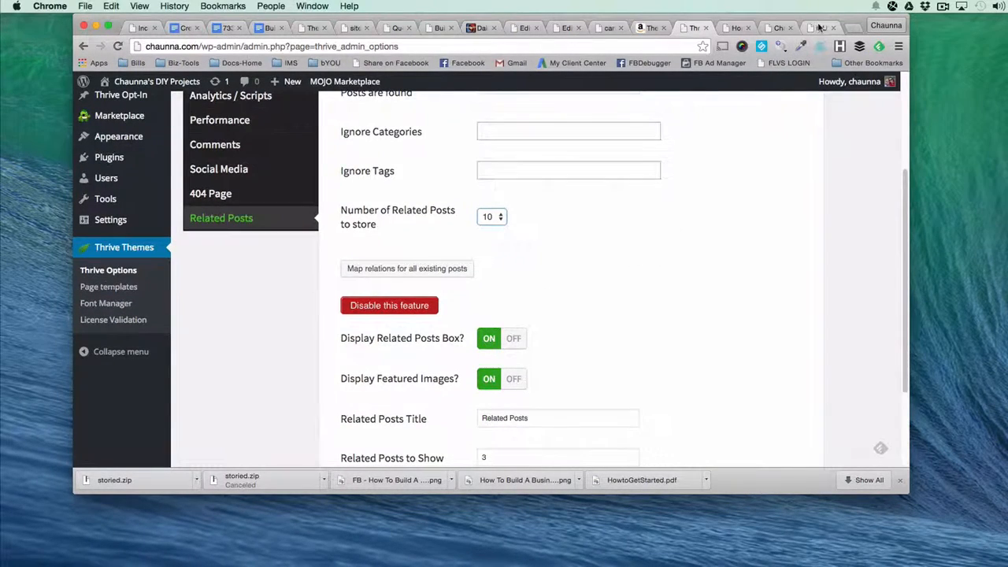
Recheck the Related Posts box on the example site, return to the Related Posts to Show value, and save all changes.
{"action": "left_click", "coordinate": [818, 28]}
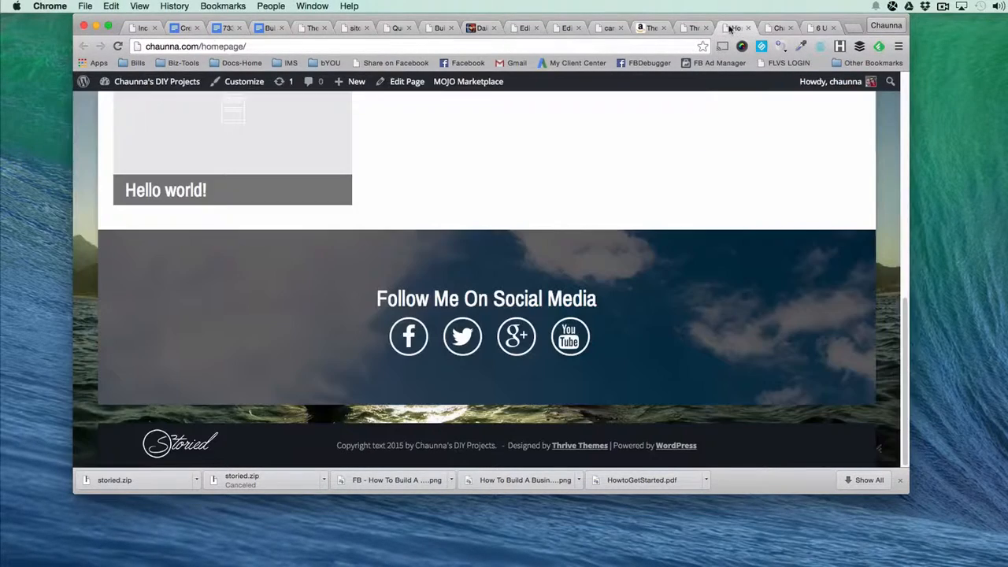
{"action": "left_click", "coordinate": [735, 28]}
{"action": "left_click", "coordinate": [689, 33]}
{"action": "scroll", "coordinate": [394, 378], "scroll_direction": "down", "scroll_amount": 3}
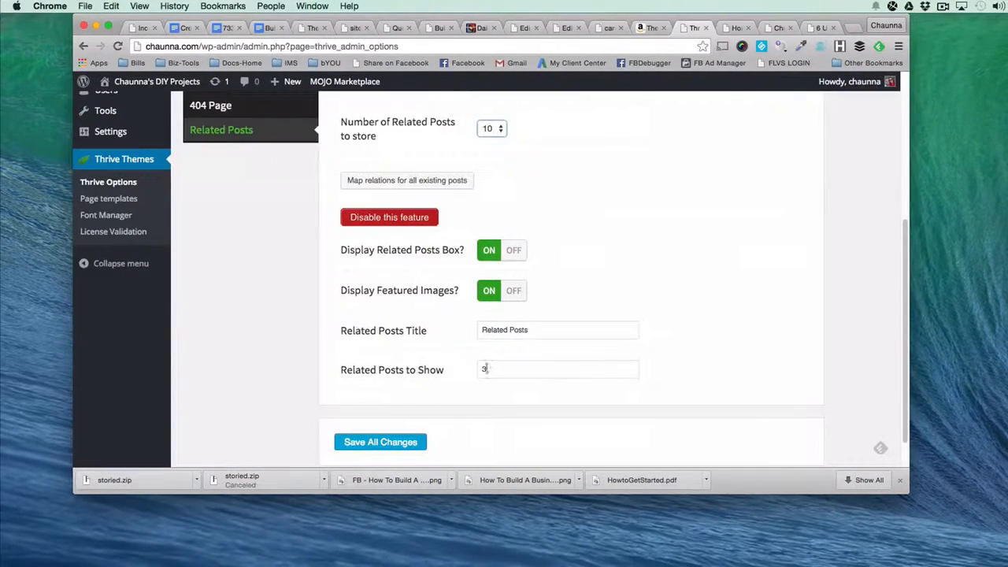
{"action": "left_click_drag", "start_coordinate": [491, 370], "coordinate": [469, 367]}
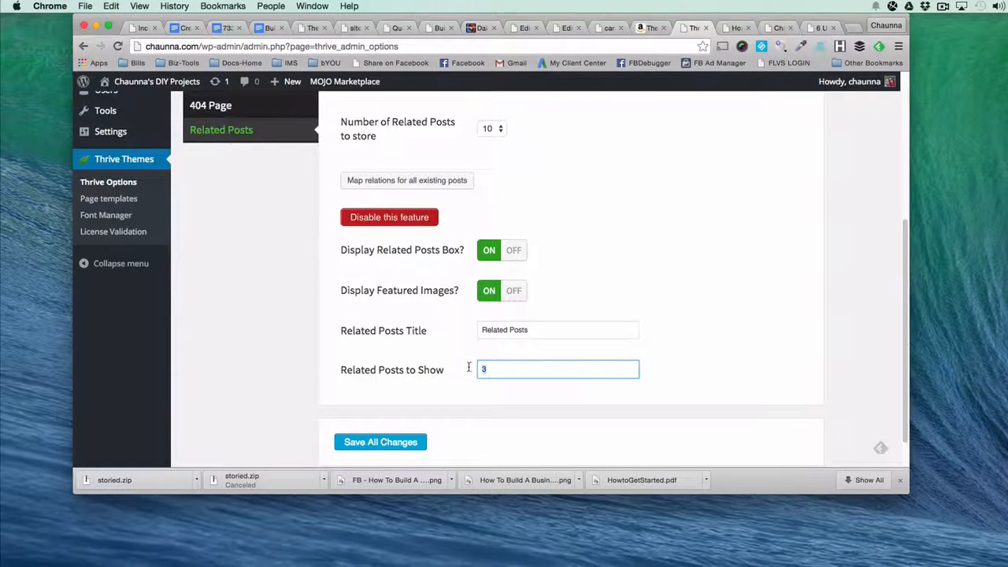
{"action": "left_click", "coordinate": [381, 442]}
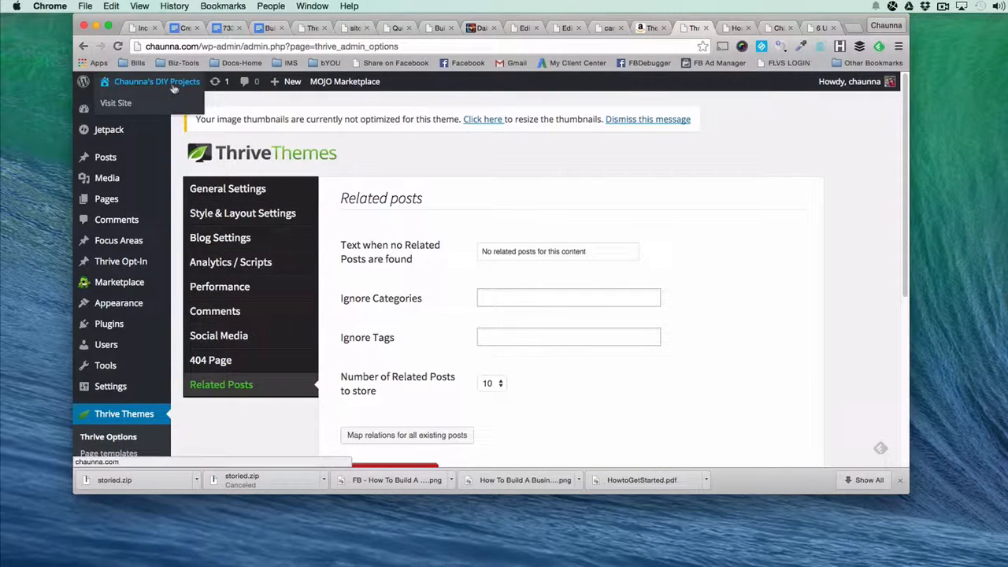
Open the blog's live site in a new tab and review the Homepage from its header to the social media section.
{"action": "right_click", "coordinate": [118, 105]}
{"action": "left_click", "coordinate": [169, 111]}
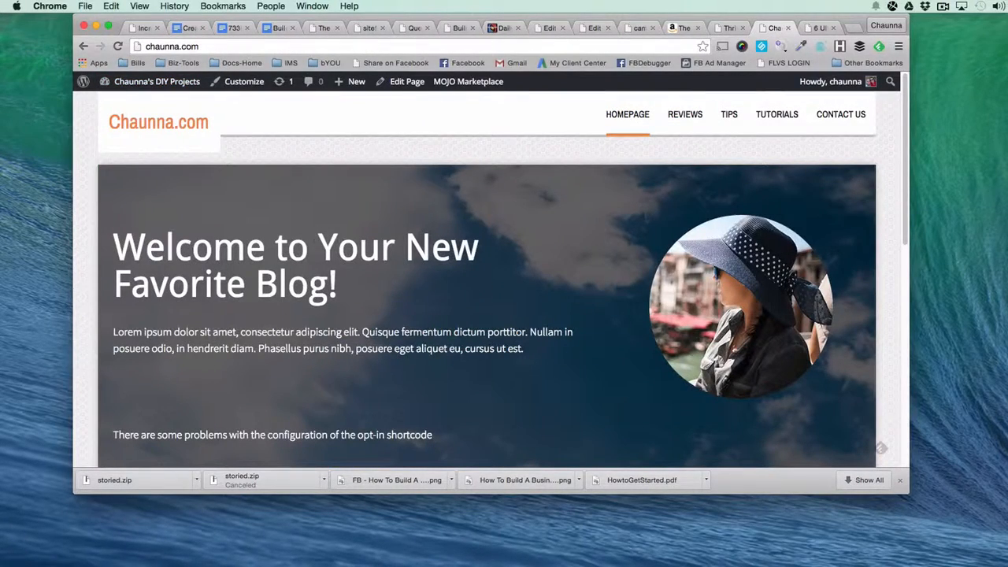
{"action": "scroll", "coordinate": [383, 196], "scroll_direction": "down", "scroll_amount": 5}
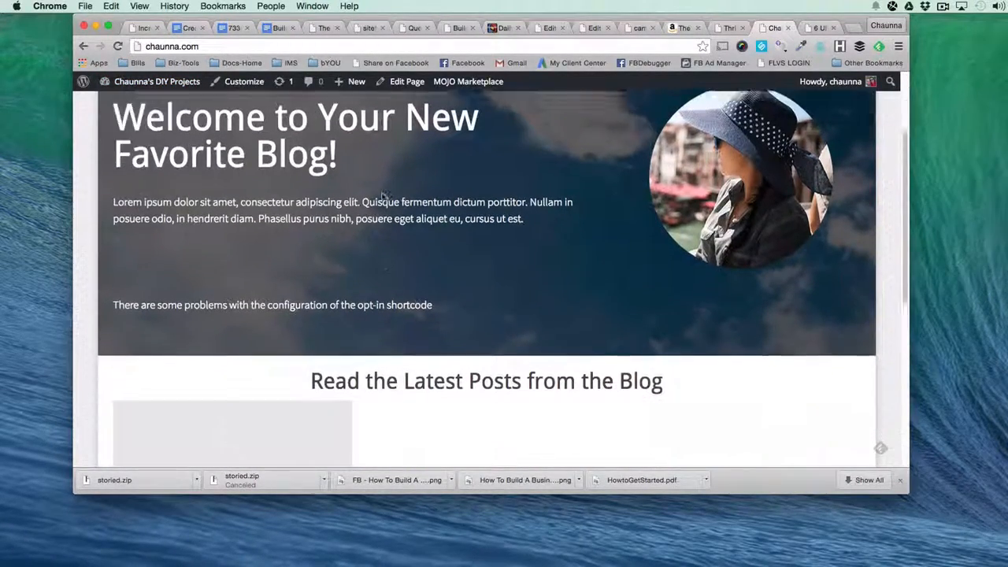
{"action": "scroll", "coordinate": [441, 323], "scroll_direction": "down", "scroll_amount": 5}
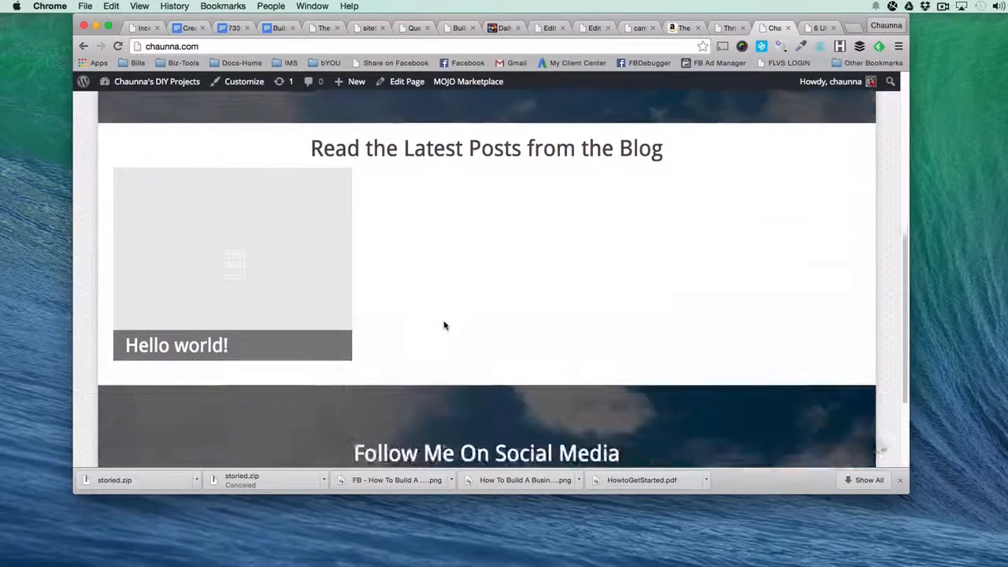
{"action": "scroll", "coordinate": [444, 319], "scroll_direction": "up", "scroll_amount": 10}
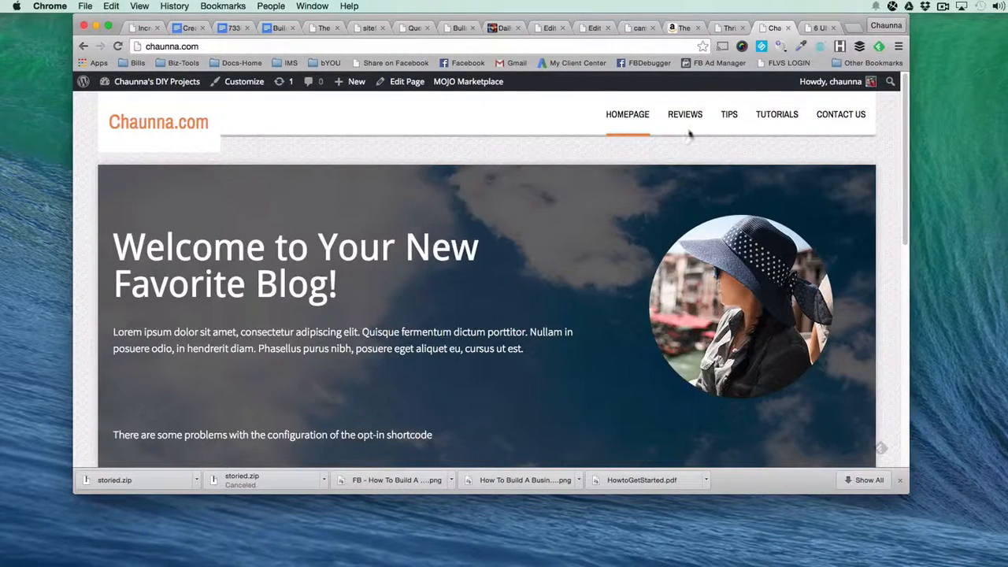
Open the Reviews, Tips and Tutorials category pages on the live site and review each one.
{"action": "left_click", "coordinate": [684, 122]}
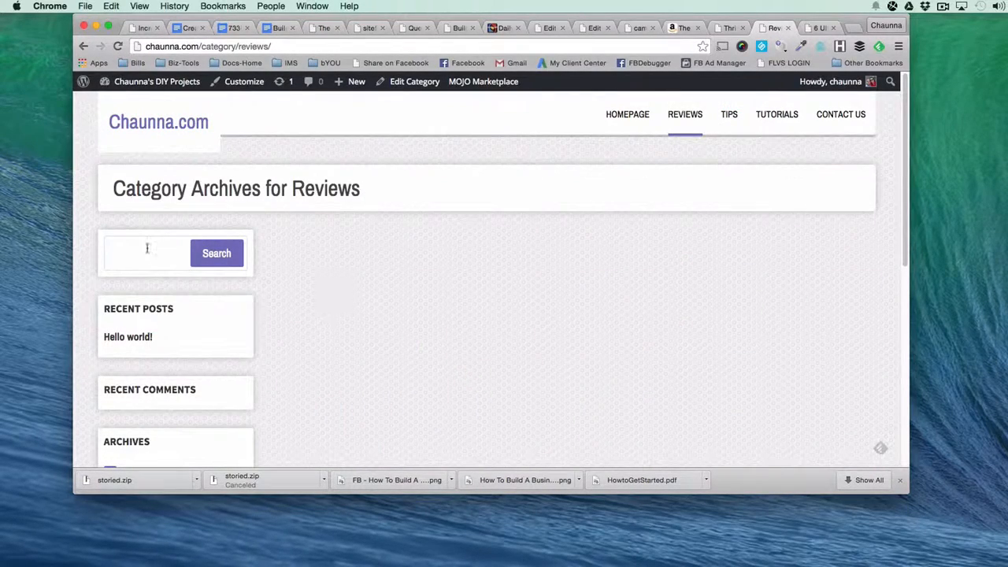
{"action": "scroll", "coordinate": [702, 342], "scroll_direction": "down", "scroll_amount": 10}
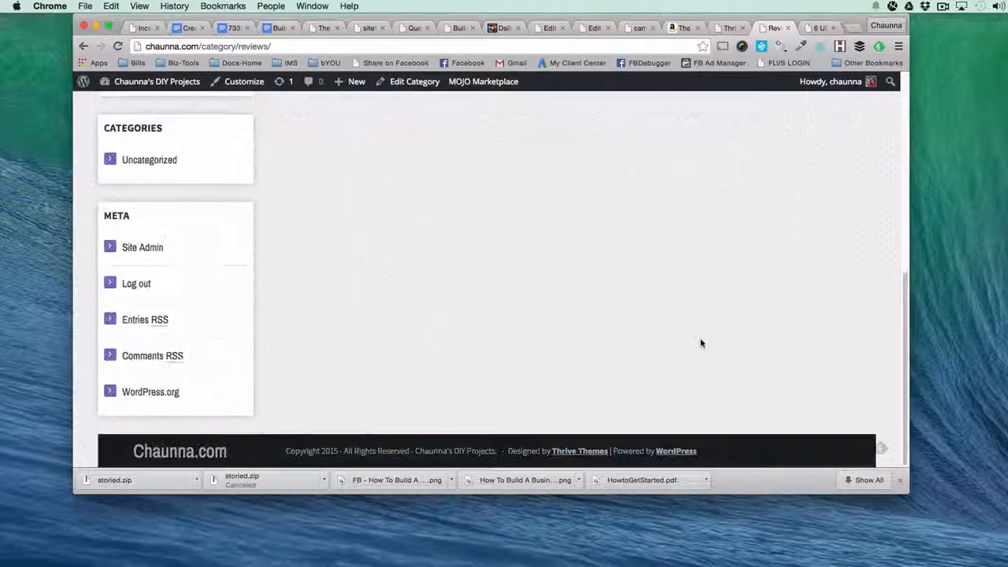
{"action": "scroll", "coordinate": [701, 343], "scroll_direction": "up", "scroll_amount": 10}
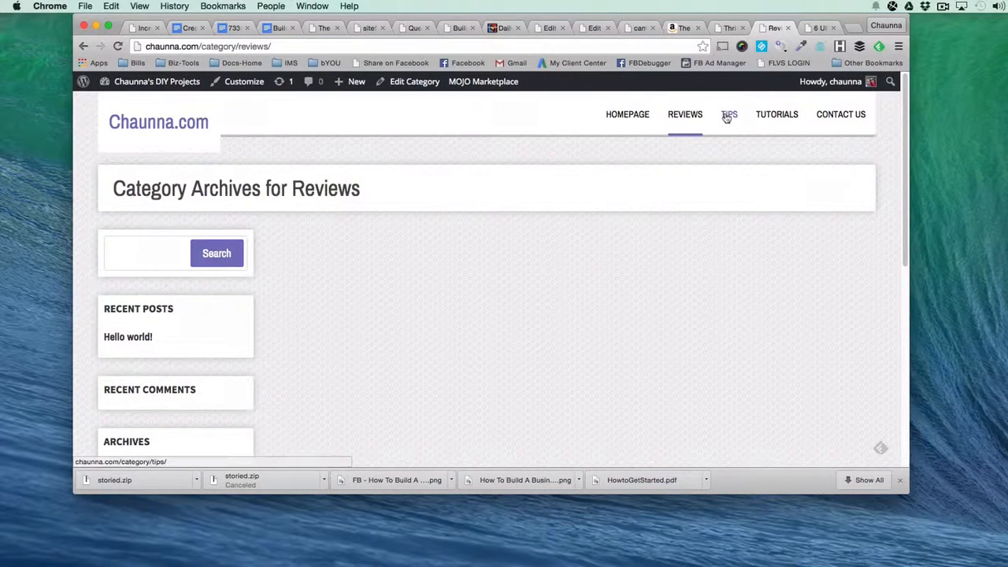
{"action": "left_click", "coordinate": [776, 116]}
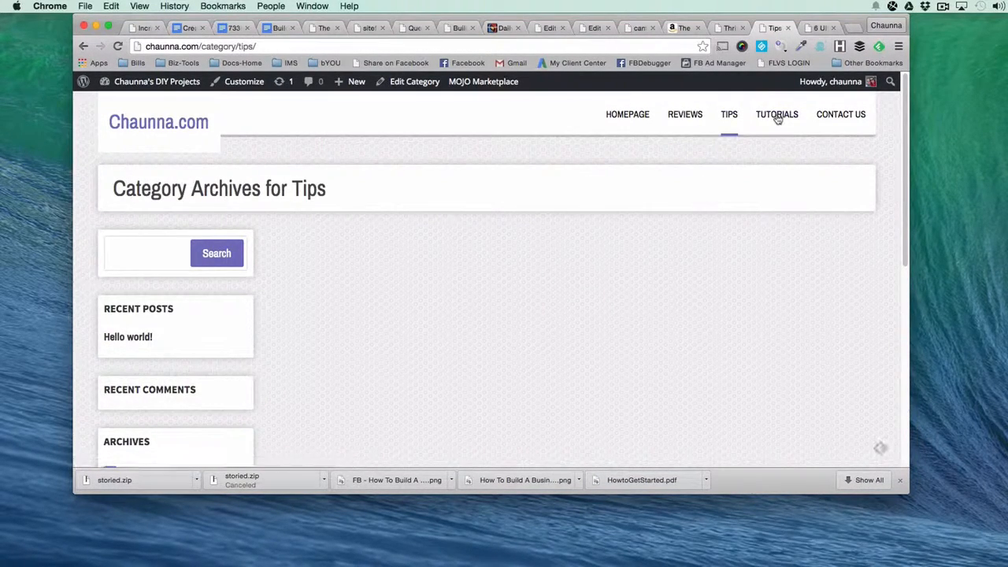
{"action": "left_click", "coordinate": [778, 115]}
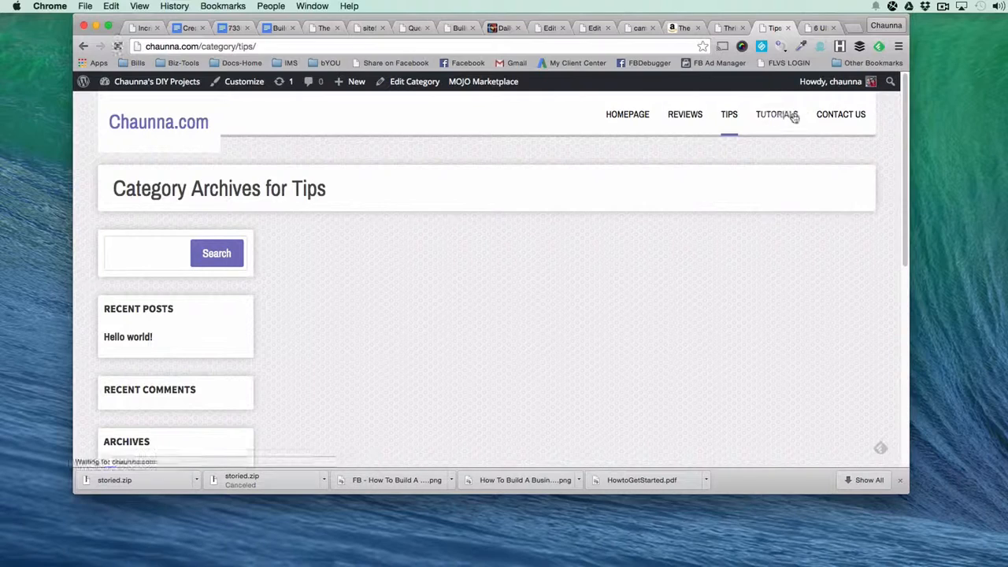
Open the live Contact Us page and review its sample content down to the footer.
{"action": "left_click", "coordinate": [843, 119]}
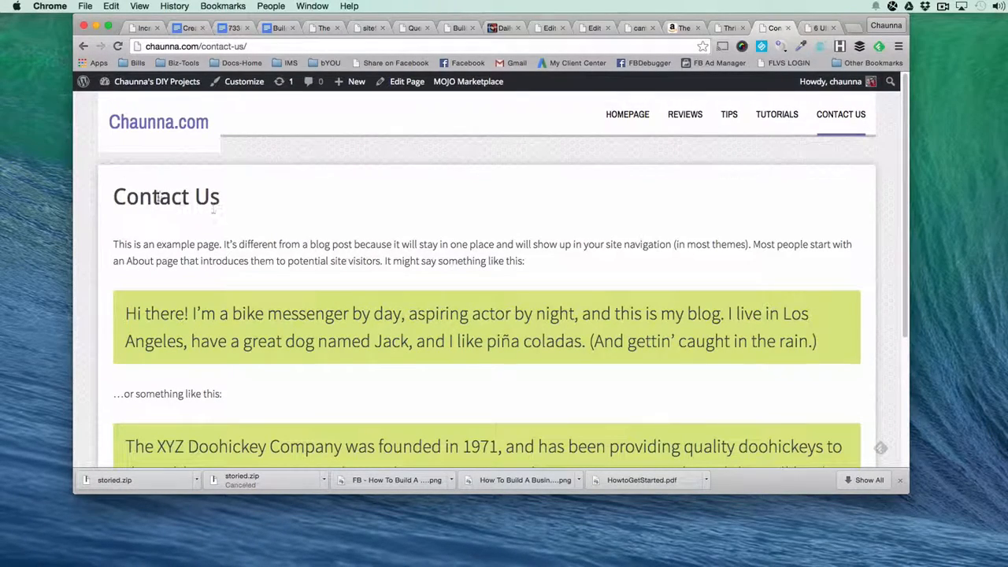
{"action": "scroll", "coordinate": [206, 201], "scroll_direction": "down", "scroll_amount": 5}
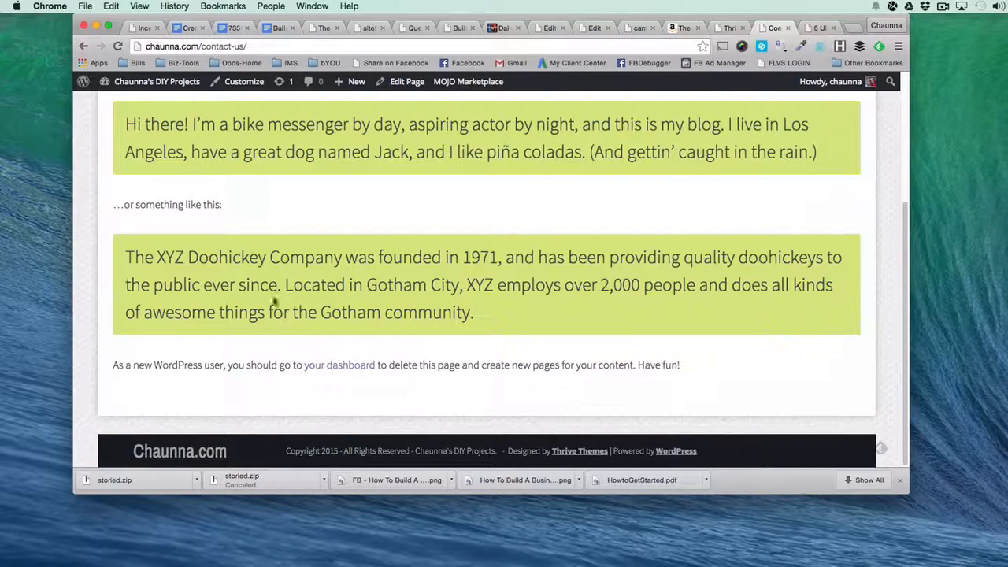
{"action": "scroll", "coordinate": [209, 218], "scroll_direction": "up", "scroll_amount": 5}
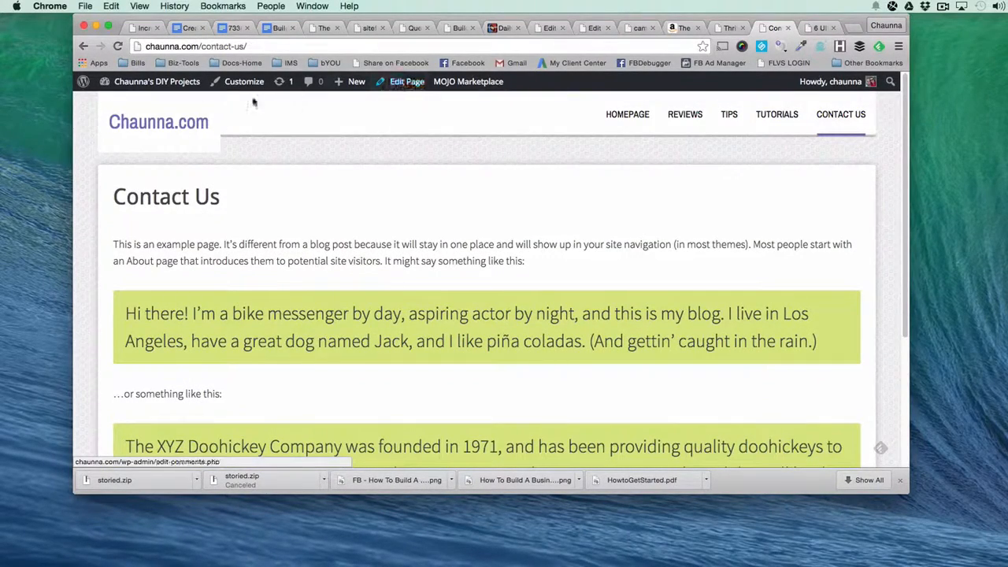
Open the Contact Us page for editing and place the cursor in its first blockquote.
{"action": "mouse_move", "coordinate": [184, 82]}
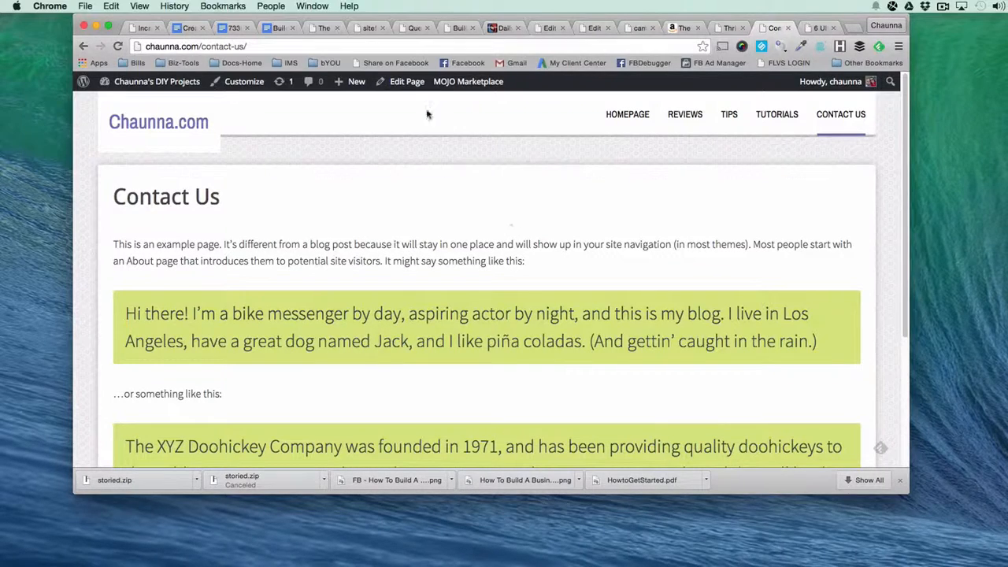
{"action": "left_click", "coordinate": [410, 82]}
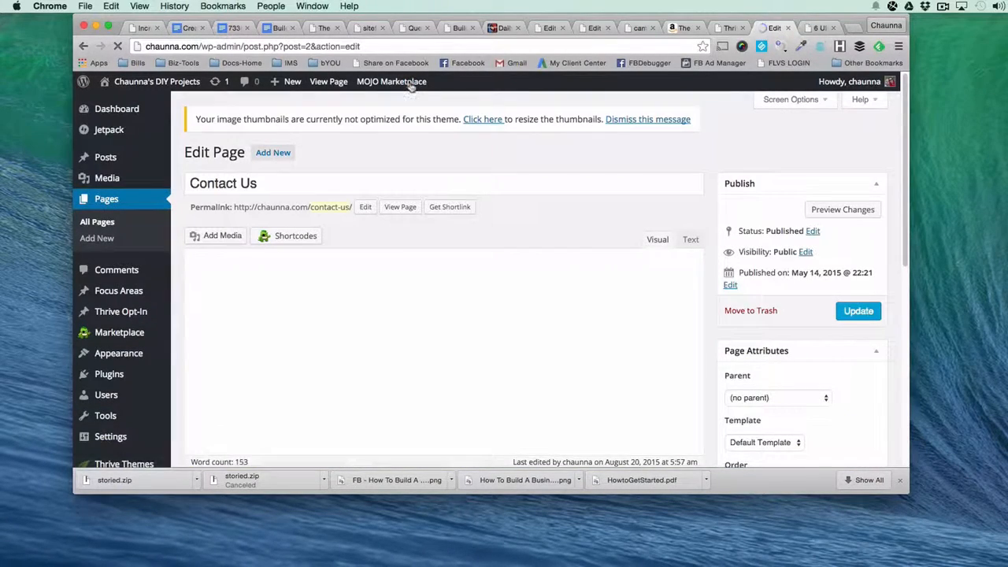
{"action": "mouse_move", "coordinate": [410, 89]}
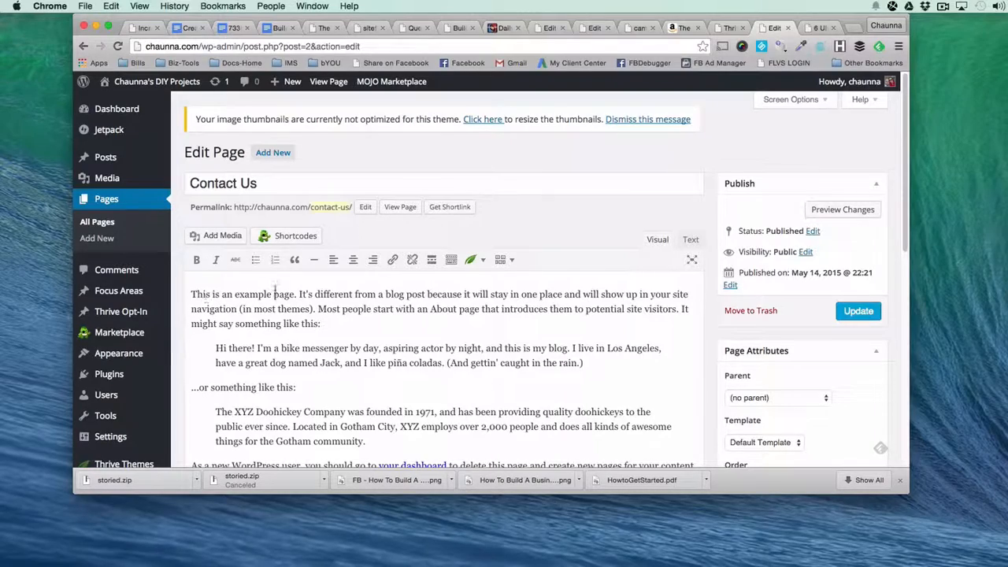
{"action": "scroll", "coordinate": [260, 307], "scroll_direction": "down", "scroll_amount": 2}
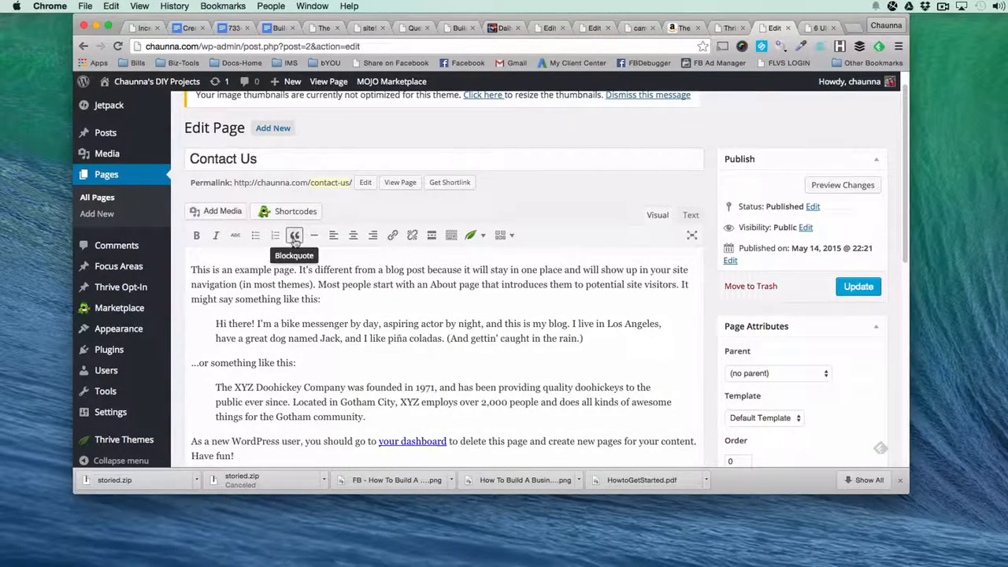
{"action": "left_click", "coordinate": [211, 324]}
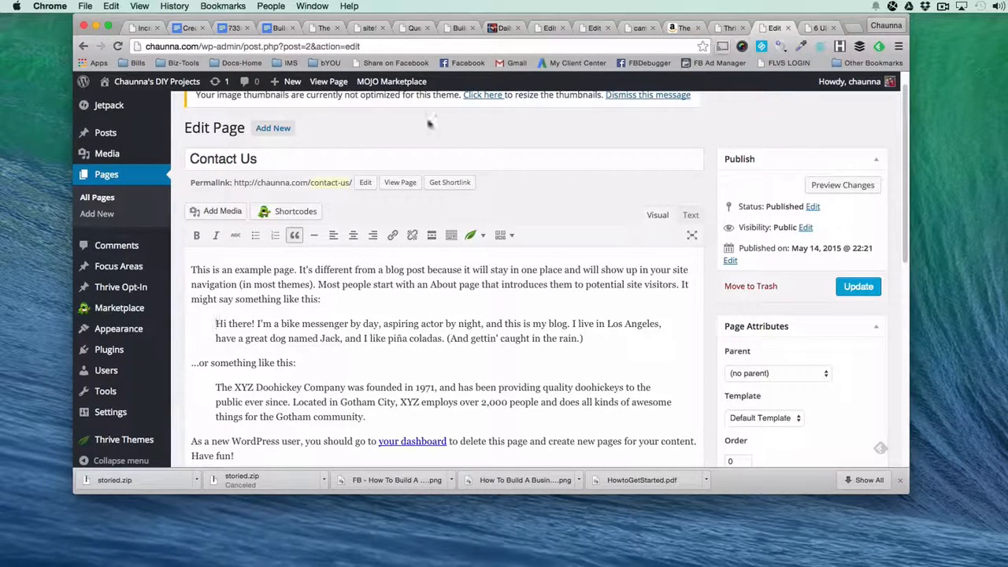
Open the live Contact Us page in a new tab, compare its blockquotes with the editor's, and return to the editor.
{"action": "right_click", "coordinate": [324, 82]}
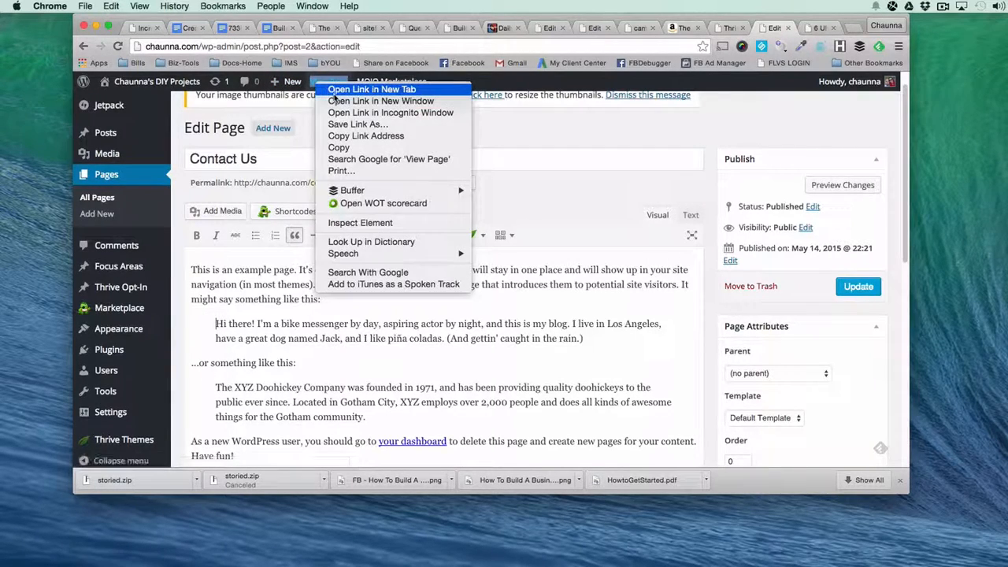
{"action": "left_click", "coordinate": [347, 89]}
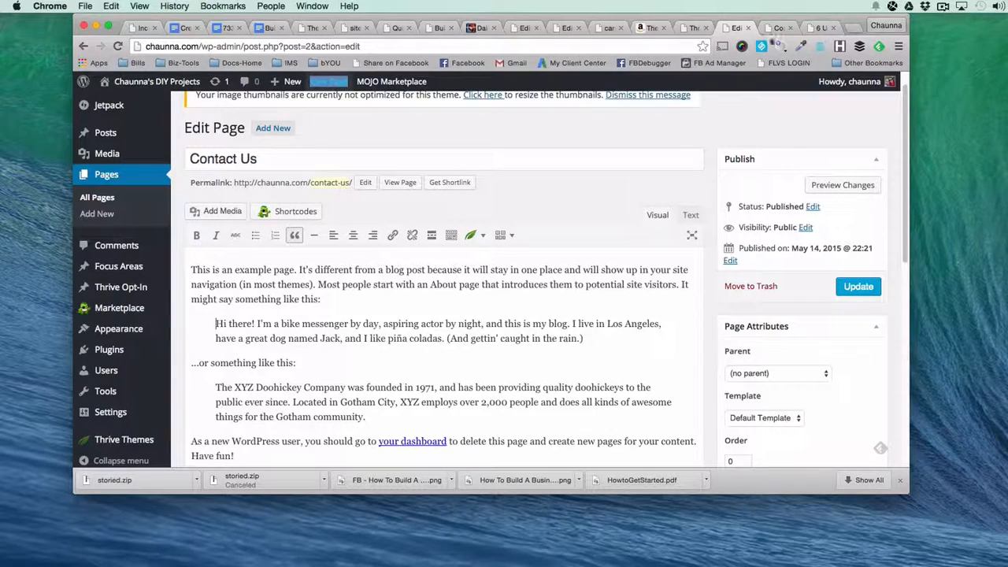
{"action": "left_click", "coordinate": [778, 28]}
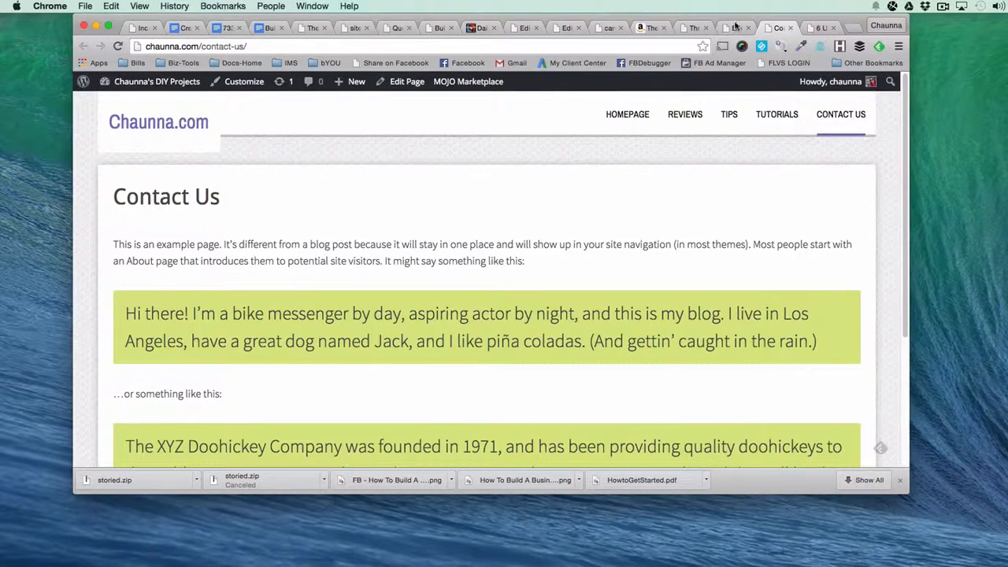
{"action": "left_click", "coordinate": [734, 26]}
Examine the dashboard link and closing text in the Contact Us editor, and compare them with the live page.
{"action": "scroll", "coordinate": [293, 372], "scroll_direction": "down", "scroll_amount": 2}
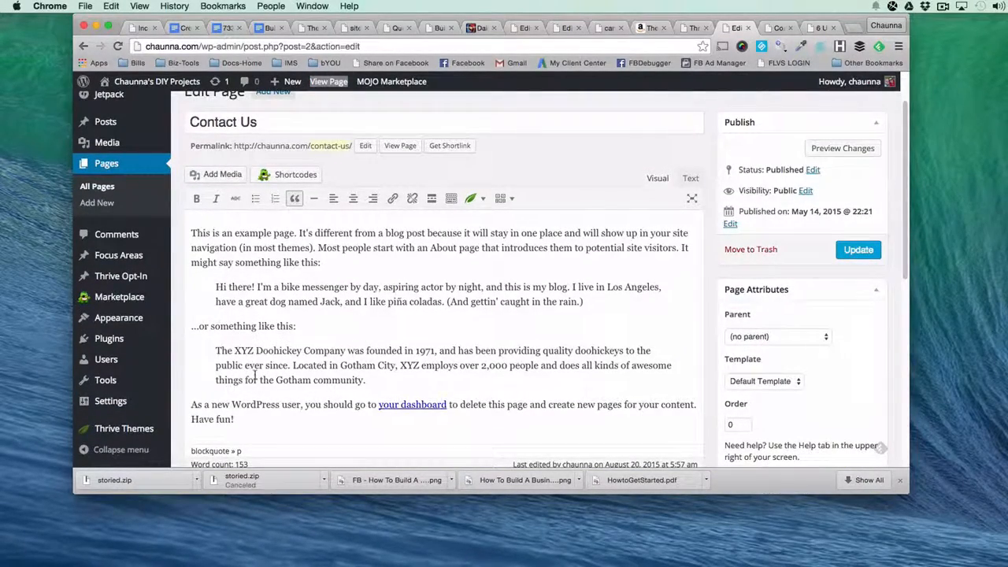
{"action": "scroll", "coordinate": [254, 375], "scroll_direction": "down", "scroll_amount": 2}
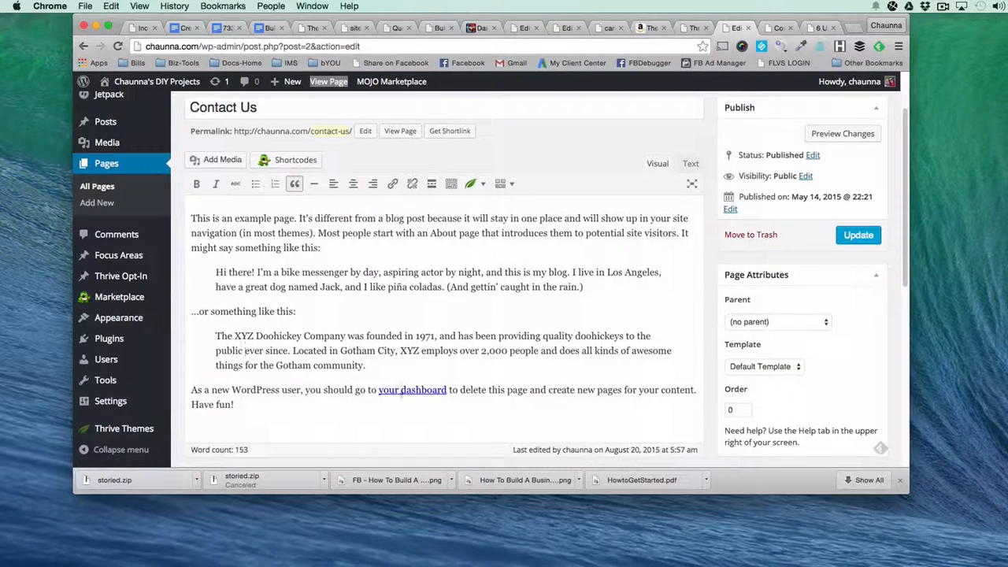
{"action": "left_click", "coordinate": [416, 392]}
{"action": "left_click", "coordinate": [404, 361]}
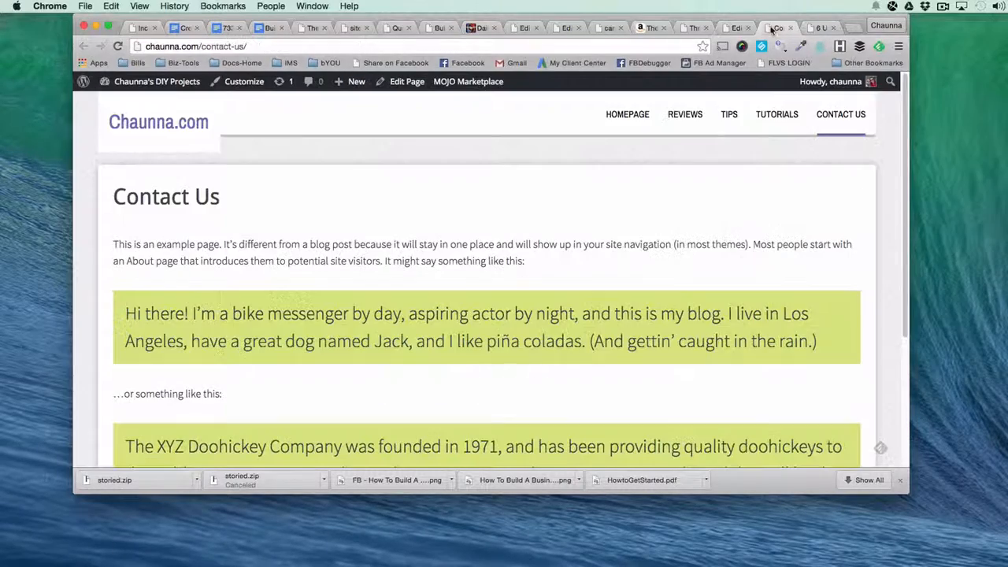
{"action": "left_click", "coordinate": [776, 28]}
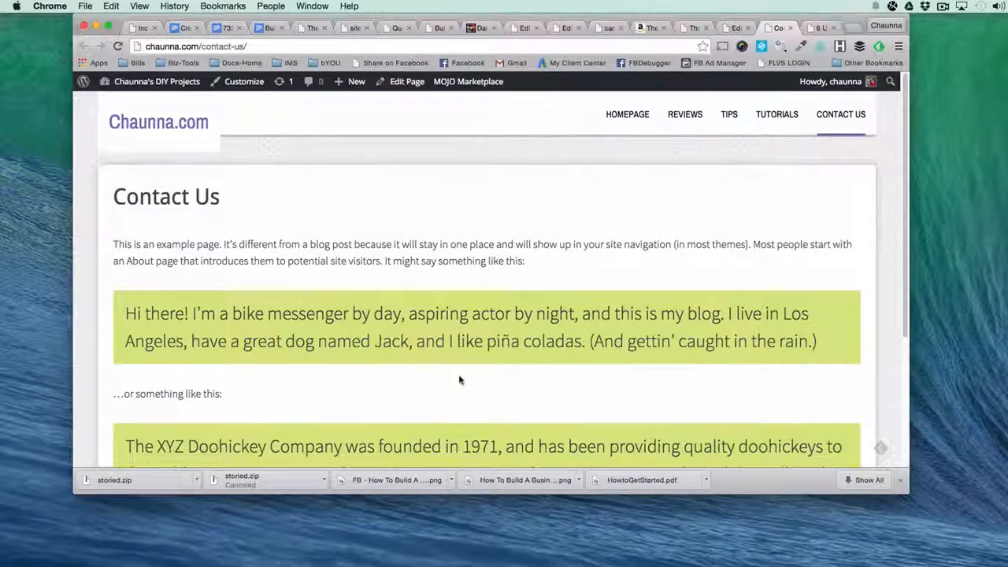
{"action": "scroll", "coordinate": [460, 380], "scroll_direction": "down", "scroll_amount": 3}
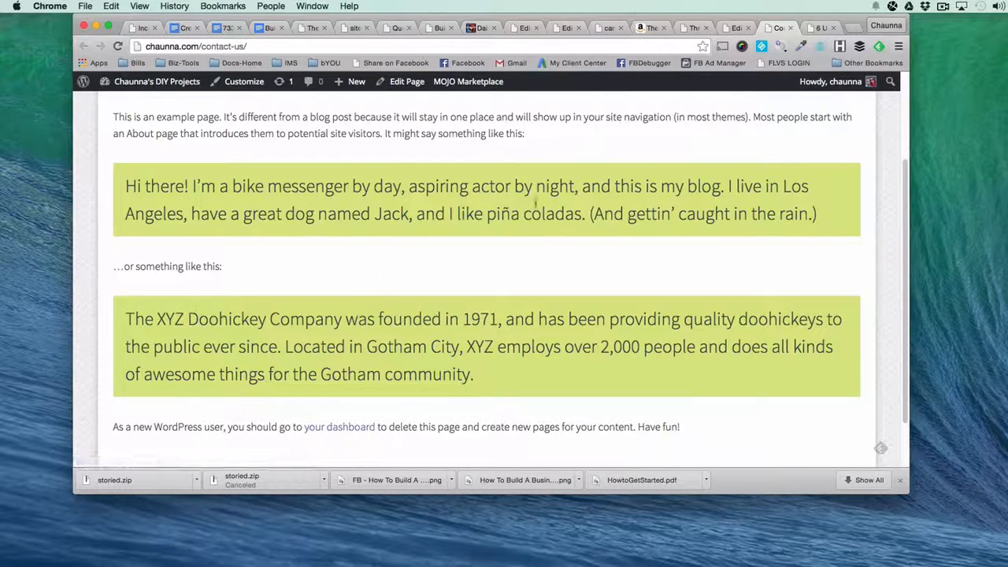
{"action": "scroll", "coordinate": [734, 204], "scroll_direction": "up", "scroll_amount": 3}
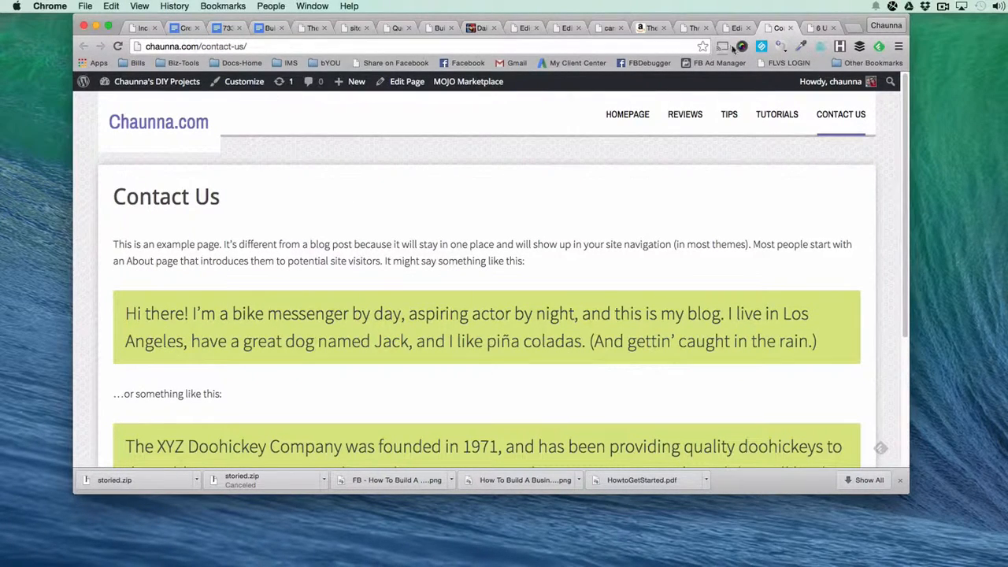
Open the Contact page on the Smart Clean Gains example site and review its contact details and layout.
{"action": "left_click", "coordinate": [821, 27]}
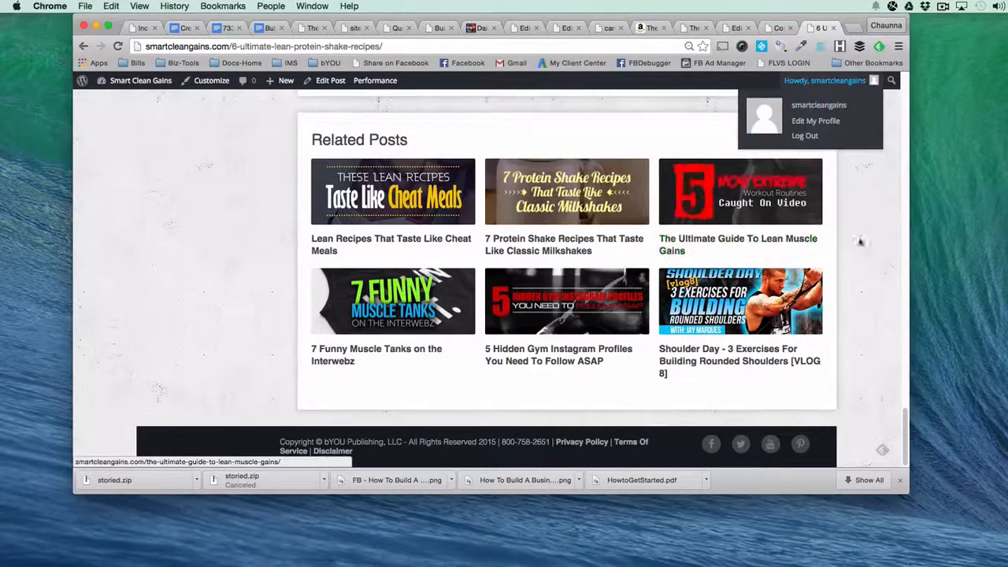
{"action": "scroll", "coordinate": [876, 275], "scroll_direction": "up", "scroll_amount": 20}
{"action": "left_click", "coordinate": [801, 113]}
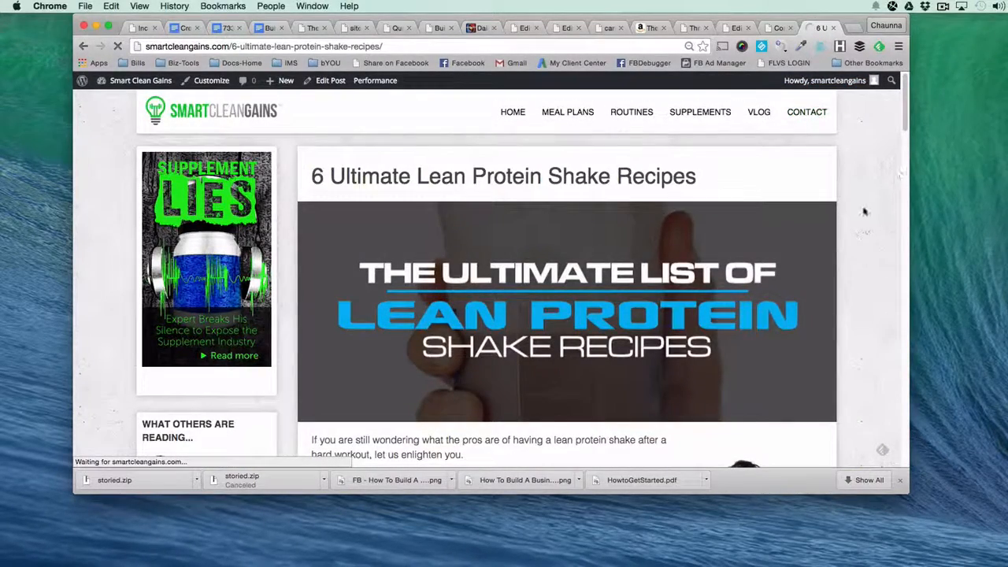
{"action": "scroll", "coordinate": [866, 263], "scroll_direction": "down", "scroll_amount": 2}
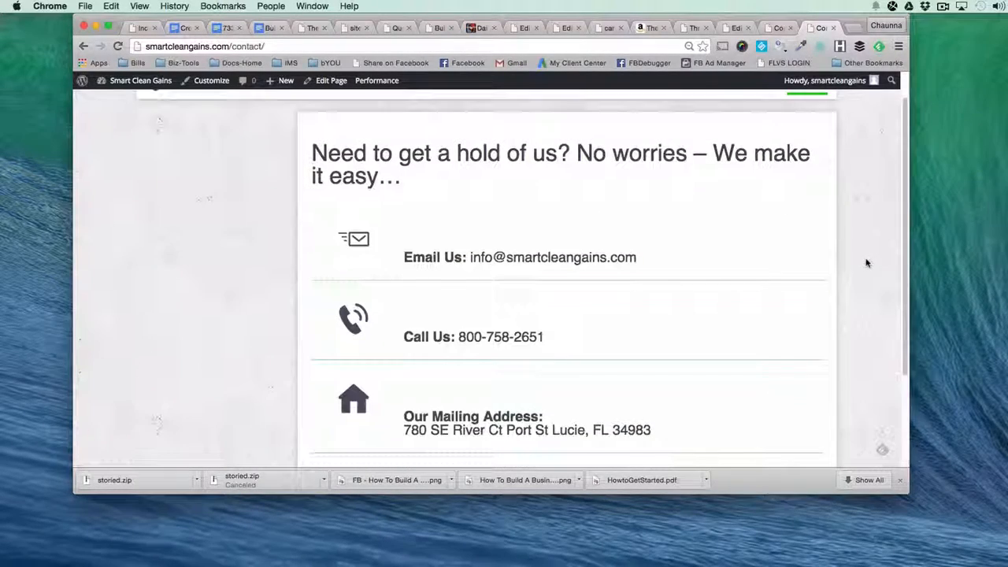
{"action": "scroll", "coordinate": [848, 257], "scroll_direction": "down", "scroll_amount": 3}
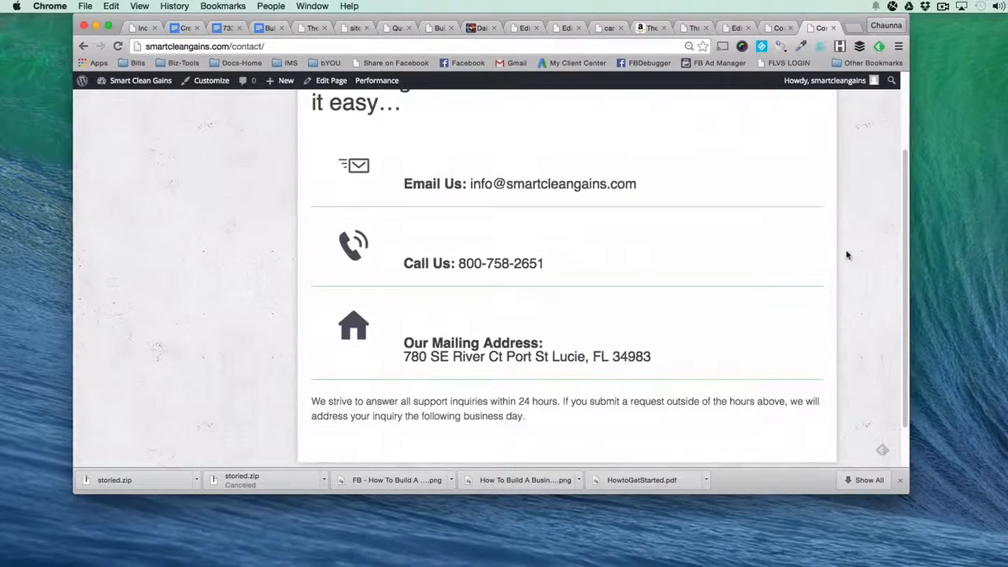
{"action": "scroll", "coordinate": [836, 244], "scroll_direction": "down", "scroll_amount": 1}
{"action": "scroll", "coordinate": [828, 250], "scroll_direction": "down", "scroll_amount": 3}
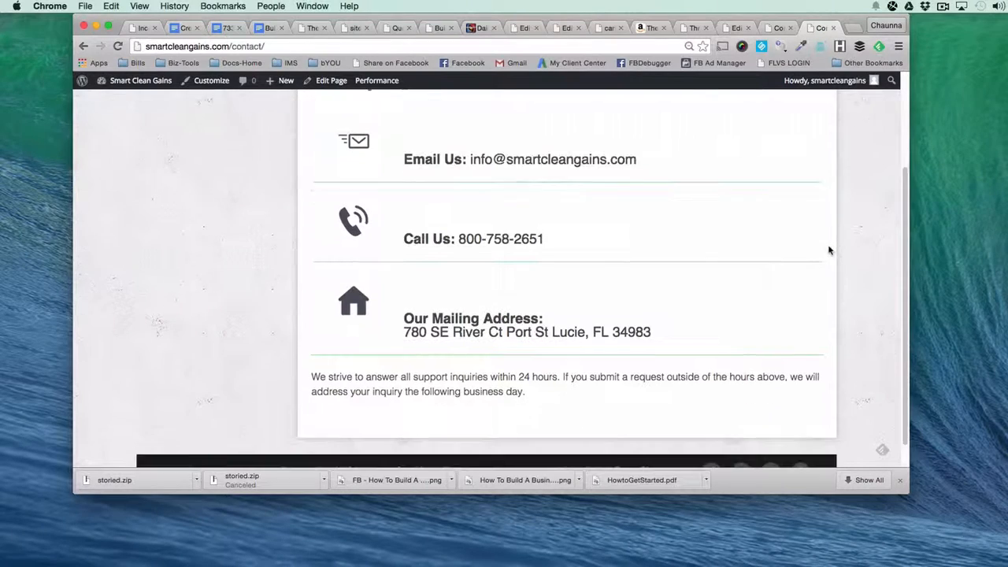
{"action": "scroll", "coordinate": [540, 398], "scroll_direction": "up", "scroll_amount": 8}
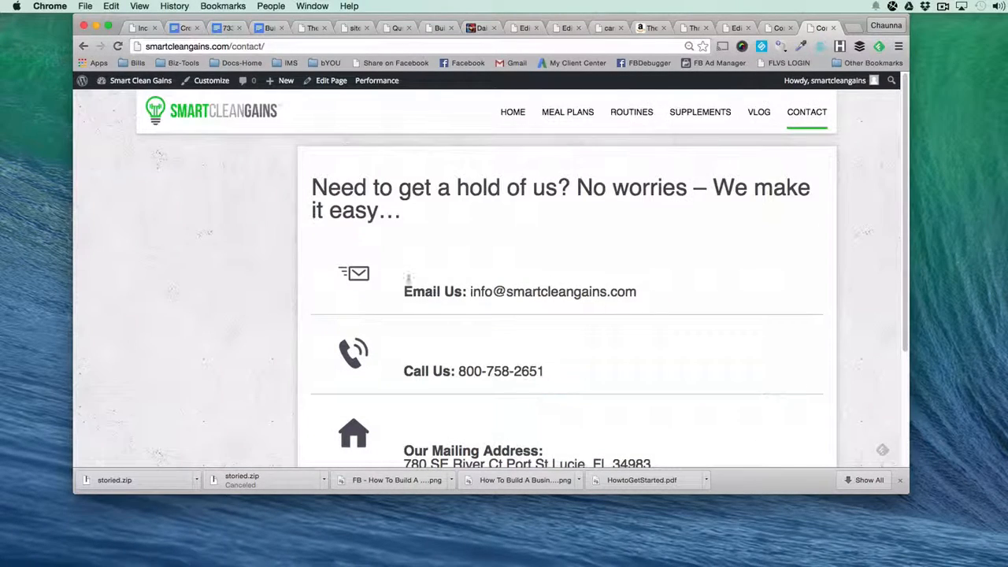
{"action": "left_click_drag", "start_coordinate": [315, 185], "coordinate": [621, 387]}
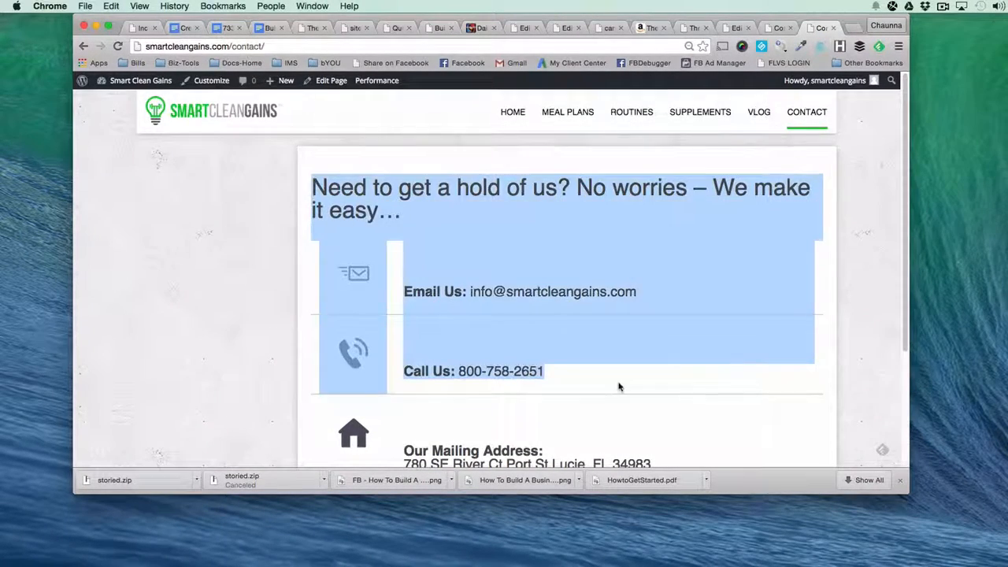
{"action": "scroll", "coordinate": [620, 387], "scroll_direction": "down", "scroll_amount": 3}
{"action": "left_click_drag", "start_coordinate": [534, 376], "coordinate": [533, 371]}
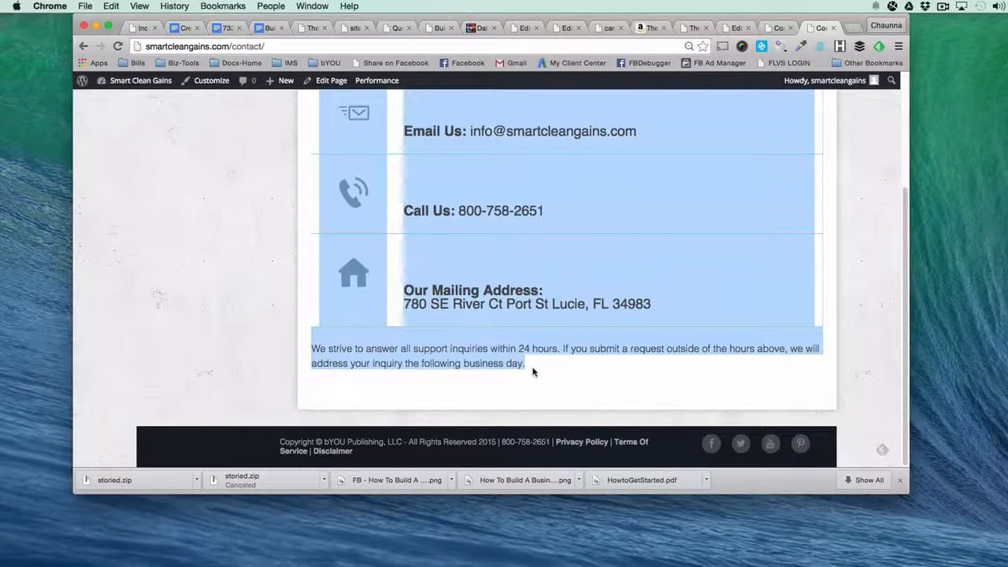
{"action": "left_click", "coordinate": [533, 372]}
{"action": "scroll", "coordinate": [464, 299], "scroll_direction": "up", "scroll_amount": 3}
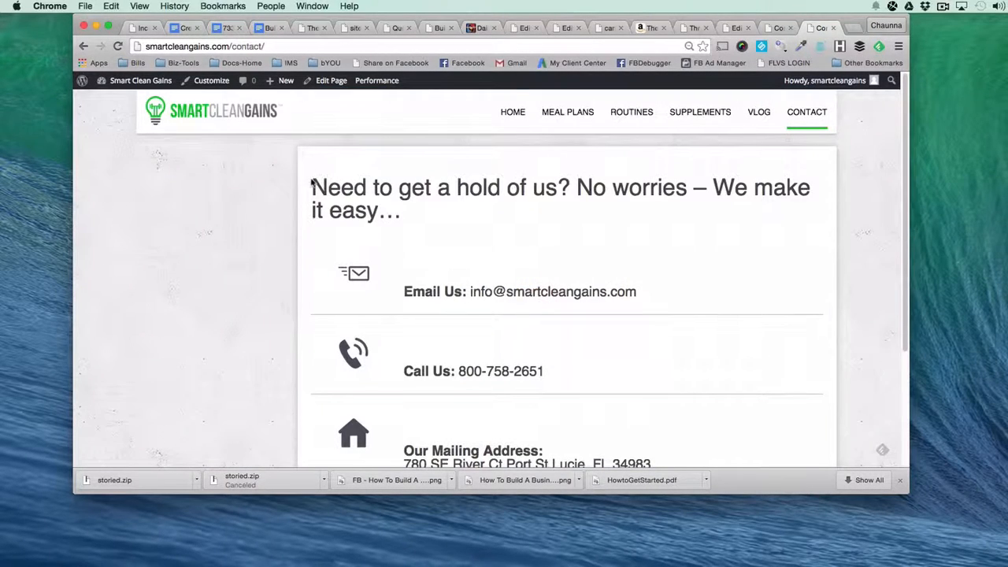
Copy the example page's heading "Need to get a hold of us? No worries – We make it easy…" to the start of the Contact Us content.
{"action": "left_click_drag", "start_coordinate": [312, 182], "coordinate": [401, 215]}
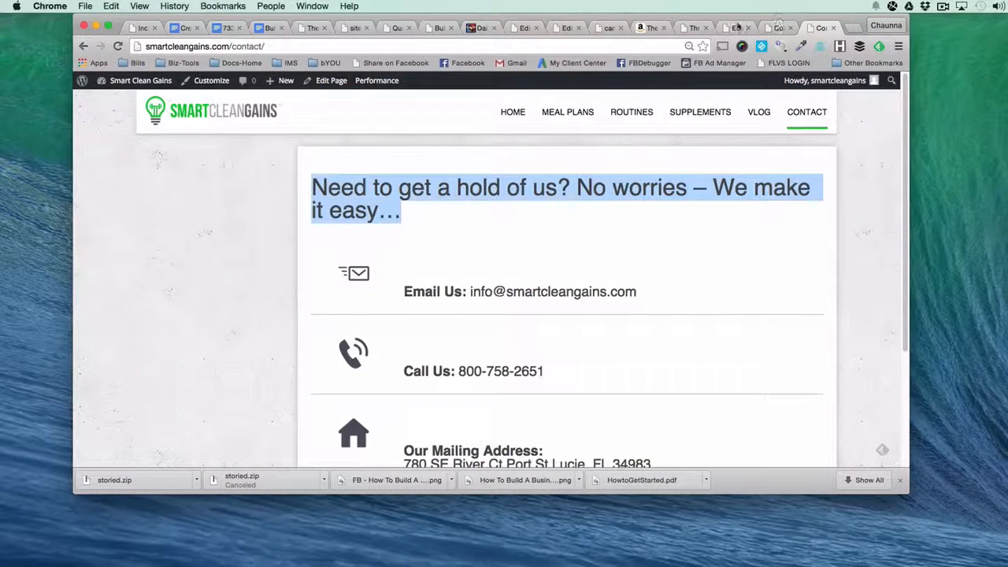
{"action": "left_click", "coordinate": [737, 27]}
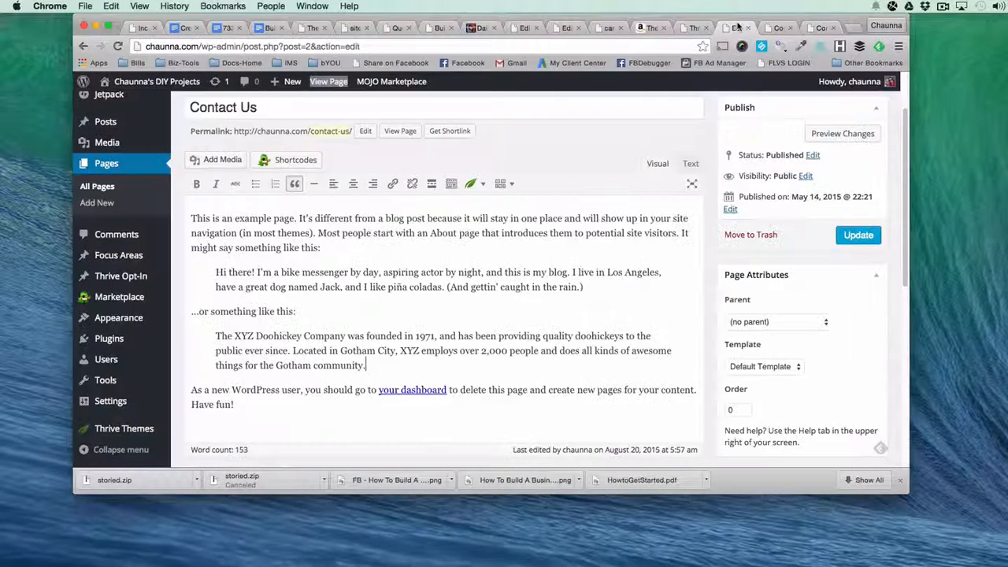
{"action": "left_click", "coordinate": [190, 214]}
{"action": "key", "text": "Return"}
{"action": "type", "text": "Need to get a hold of us? No worries – We make it easy..."}
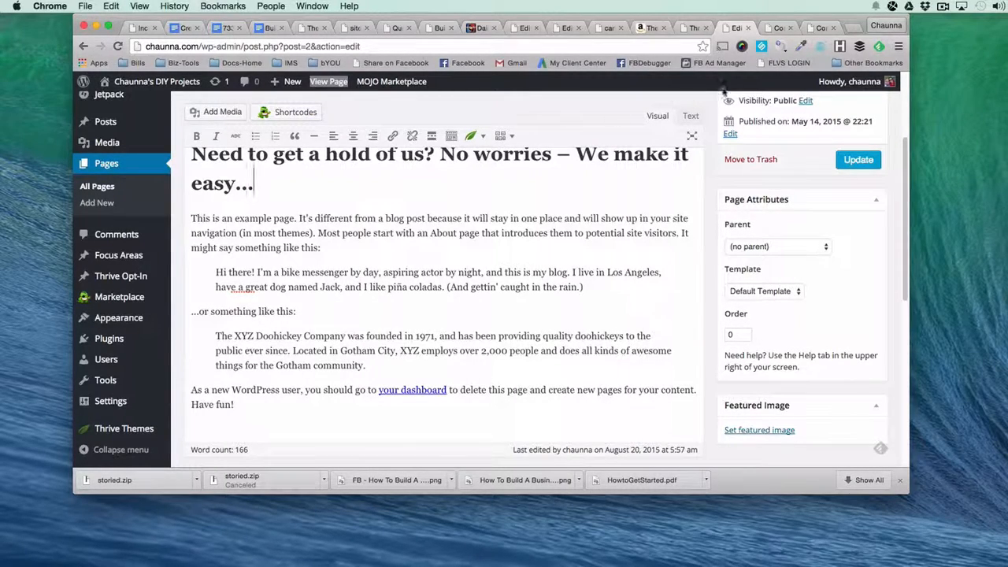
{"action": "scroll", "coordinate": [393, 216], "scroll_direction": "up", "scroll_amount": 2}
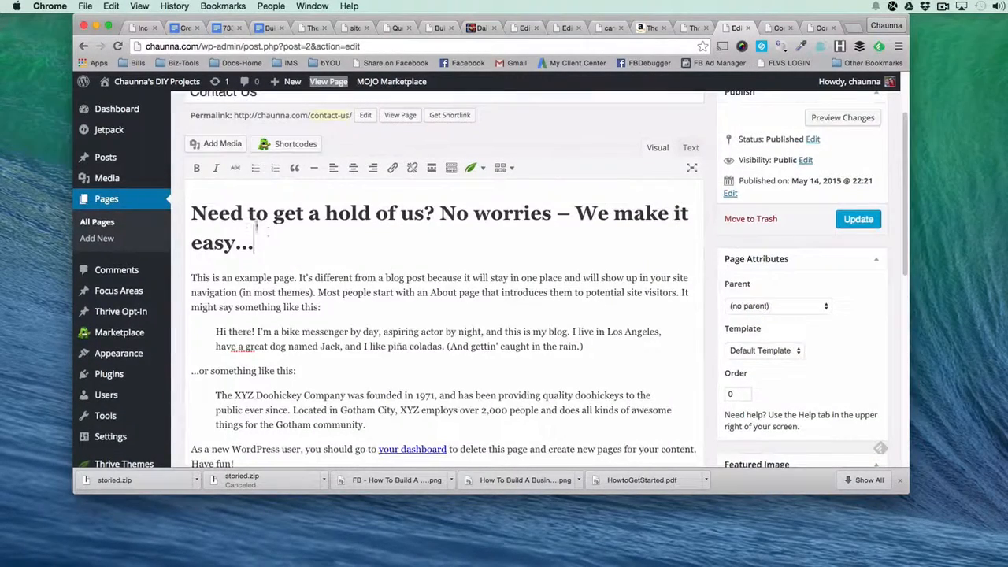
Reveal the editor's additional formatting options and check the style list for the opening heading without changing its format.
{"action": "left_click", "coordinate": [451, 169]}
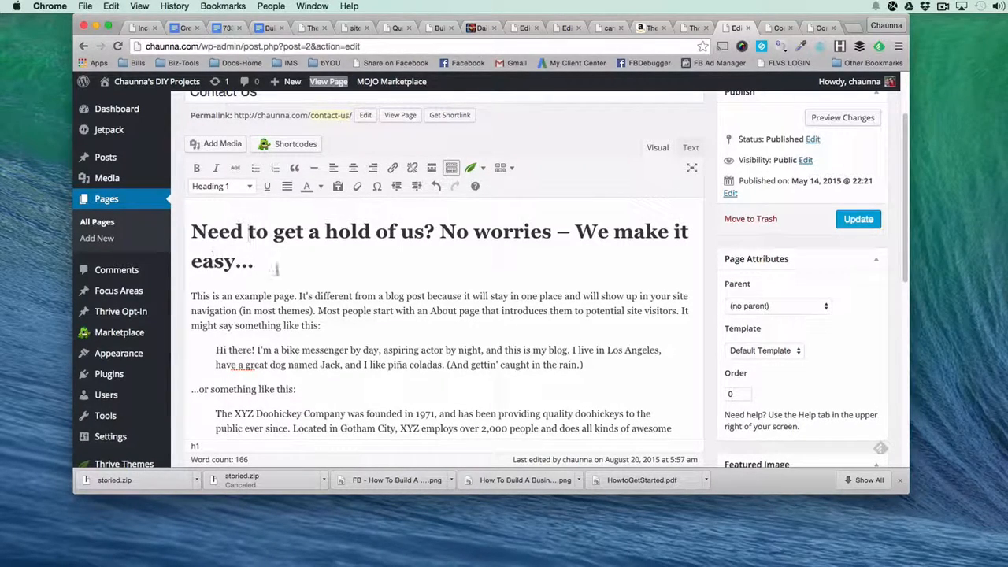
{"action": "left_click_drag", "start_coordinate": [277, 269], "coordinate": [190, 230]}
{"action": "left_click", "coordinate": [220, 187]}
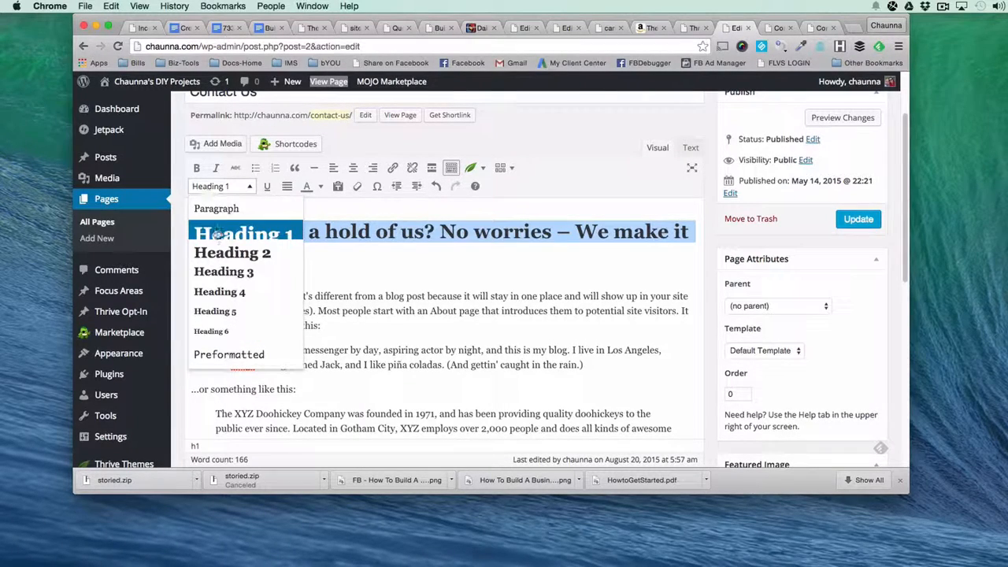
{"action": "left_click", "coordinate": [368, 289]}
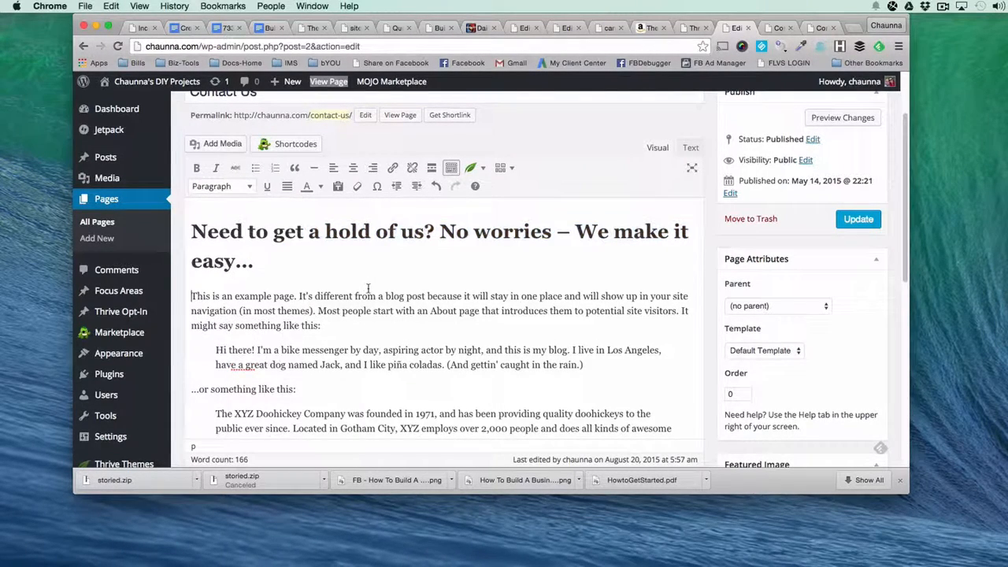
Copy the bold "Email Us:" label from the example contact page onto a new line below the Contact Us heading.
{"action": "left_click", "coordinate": [775, 29]}
{"action": "left_click", "coordinate": [821, 29]}
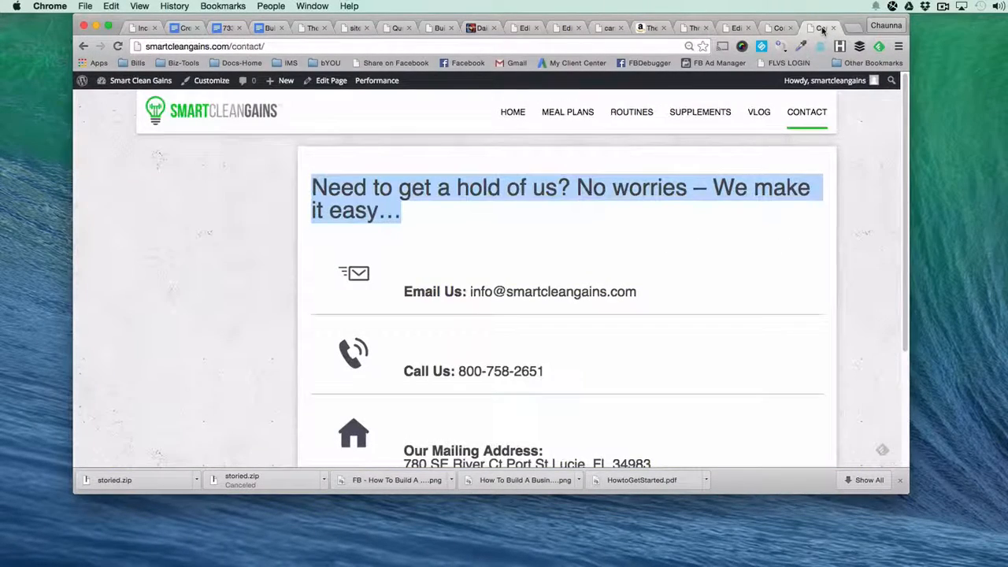
{"action": "left_click_drag", "start_coordinate": [668, 302], "coordinate": [328, 272]}
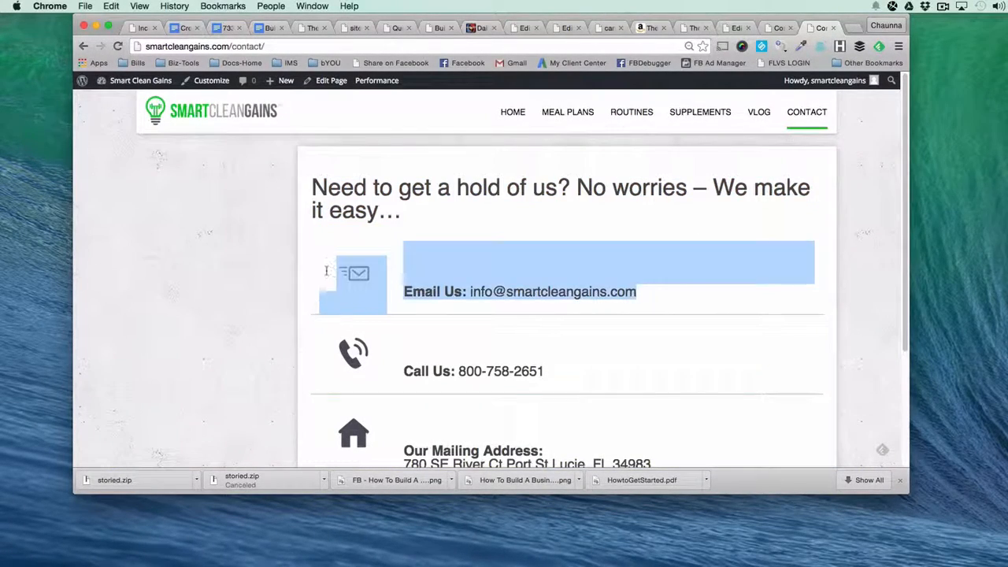
{"action": "left_click", "coordinate": [457, 285]}
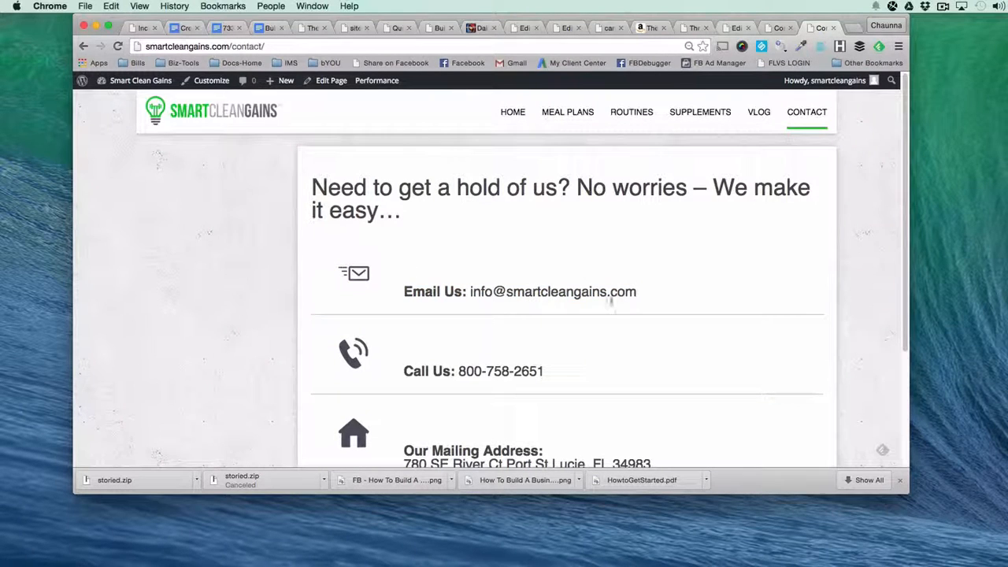
{"action": "left_click_drag", "start_coordinate": [404, 292], "coordinate": [468, 292]}
{"action": "key", "text": "ctrl+c"}
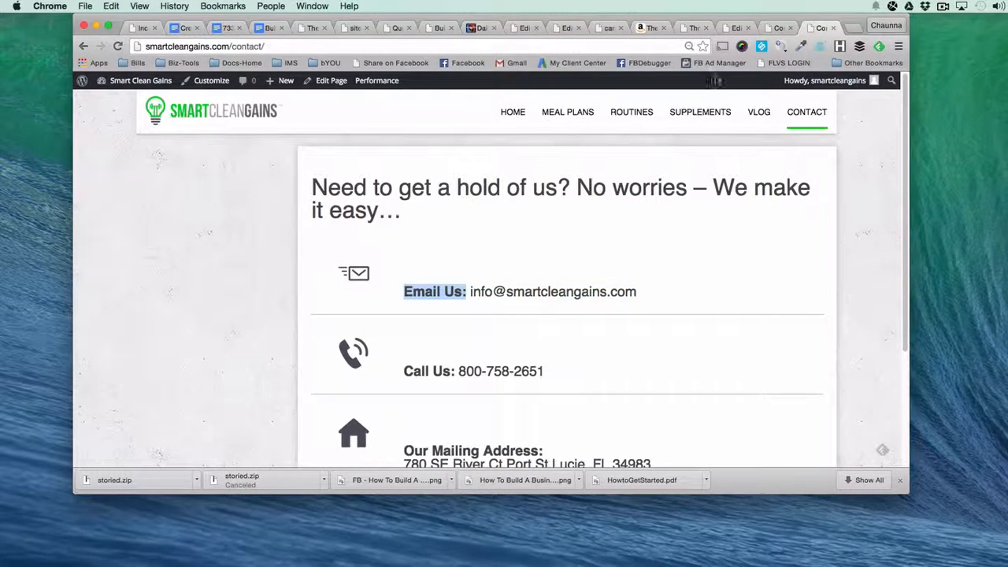
{"action": "left_click", "coordinate": [736, 28]}
{"action": "left_click", "coordinate": [309, 272]}
{"action": "key", "text": "Return"}
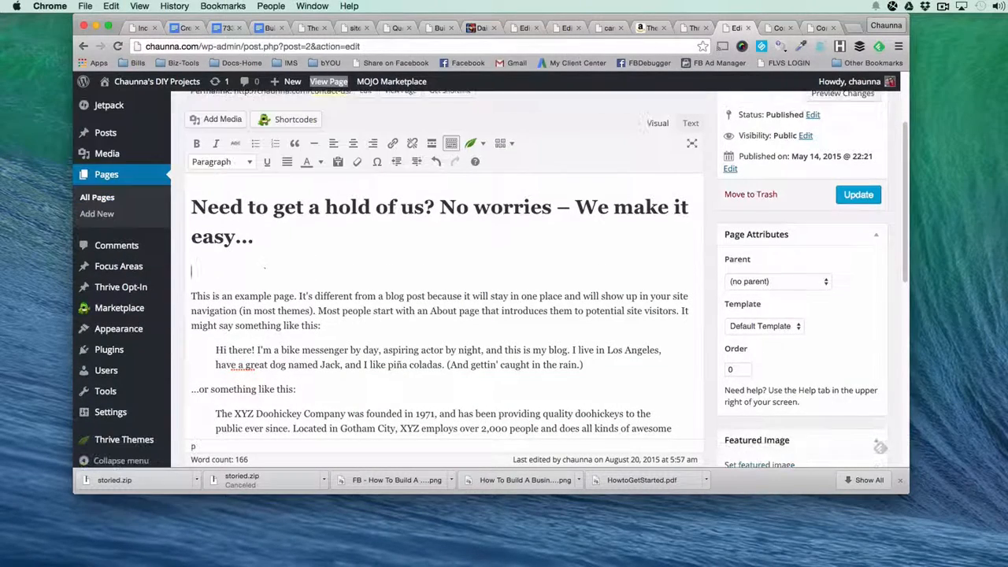
{"action": "key", "text": "ctrl+v"}
Add a "Call us:" line below the Email Us line and start a new line after it.
{"action": "key", "text": "Return"}
{"action": "type", "text": "Ca"}
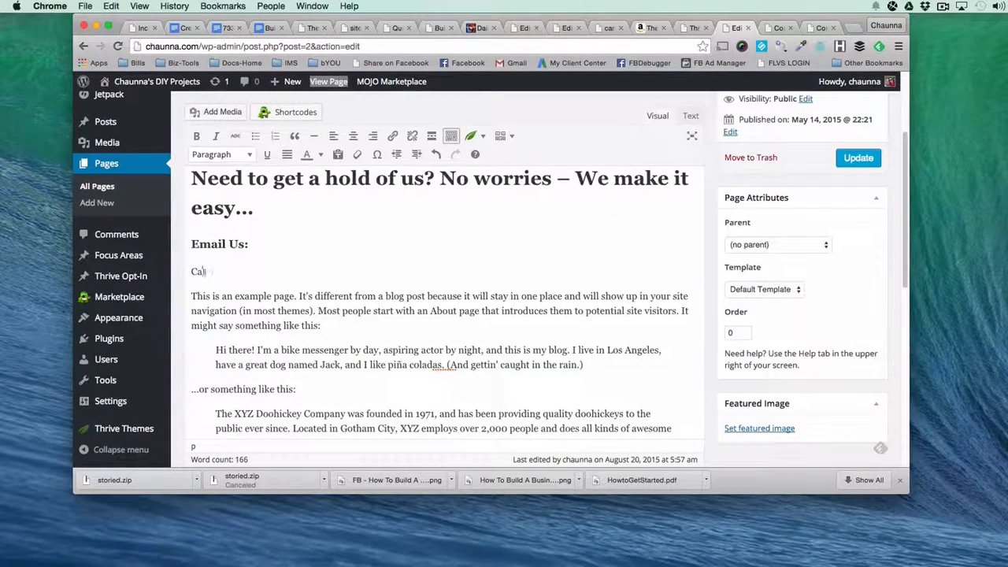
{"action": "type", "text": "ll us:"}
{"action": "key", "text": "Return"}
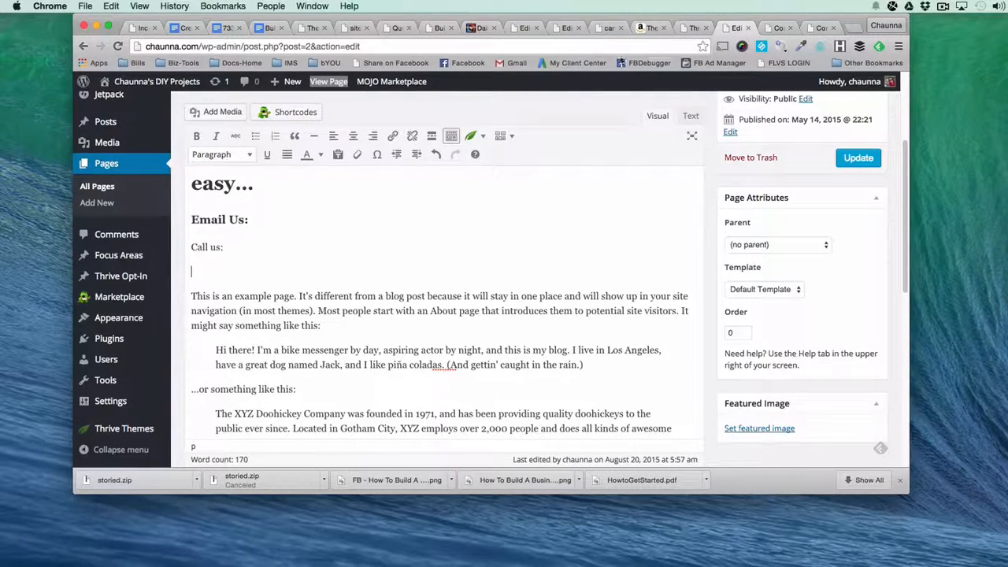
Copy the "Our Mailing Address:" label and its address from the example page to the line below "Call us:".
{"action": "left_click", "coordinate": [823, 29]}
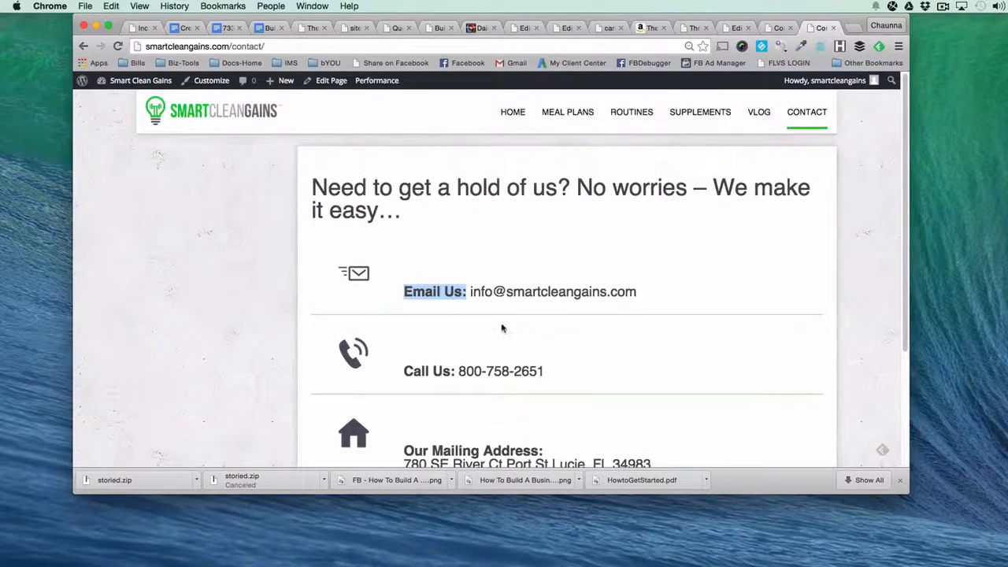
{"action": "scroll", "coordinate": [502, 328], "scroll_direction": "down", "scroll_amount": 5}
{"action": "left_click_drag", "start_coordinate": [405, 291], "coordinate": [643, 315]}
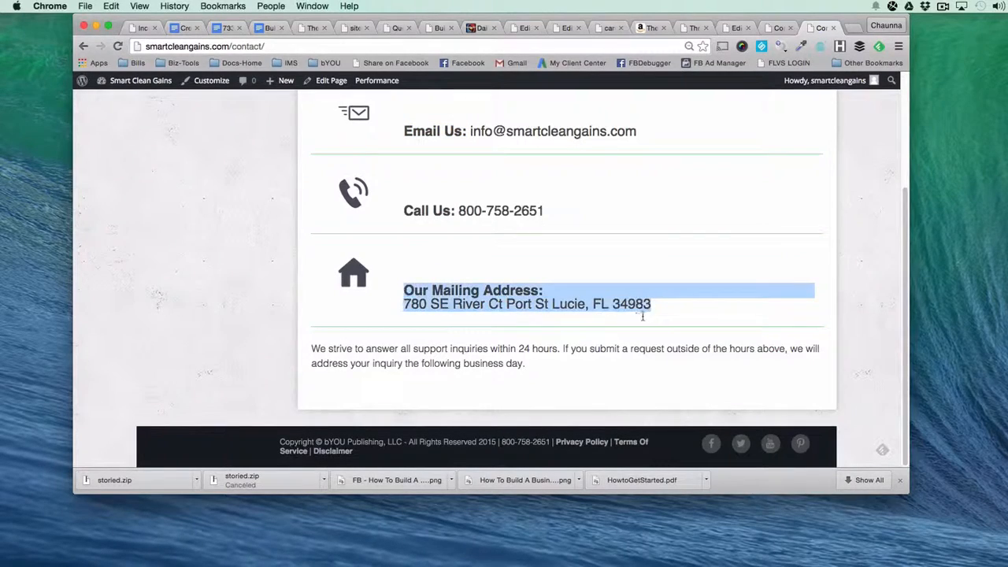
{"action": "key", "text": "super+c"}
{"action": "left_click", "coordinate": [737, 28]}
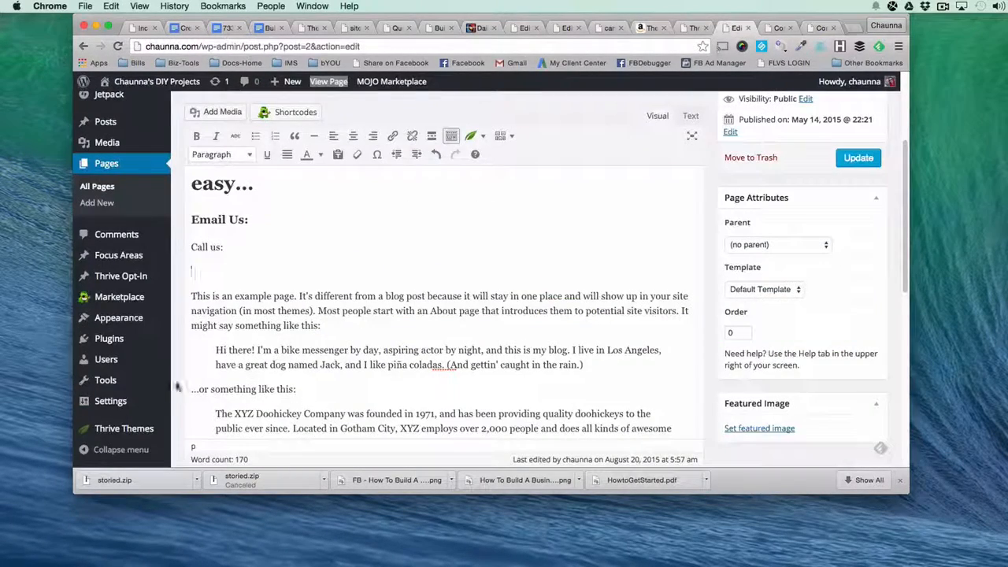
{"action": "key", "text": "super+v"}
Format the "Call us:" line as Heading 3 to match the Email Us line.
{"action": "left_click", "coordinate": [191, 224]}
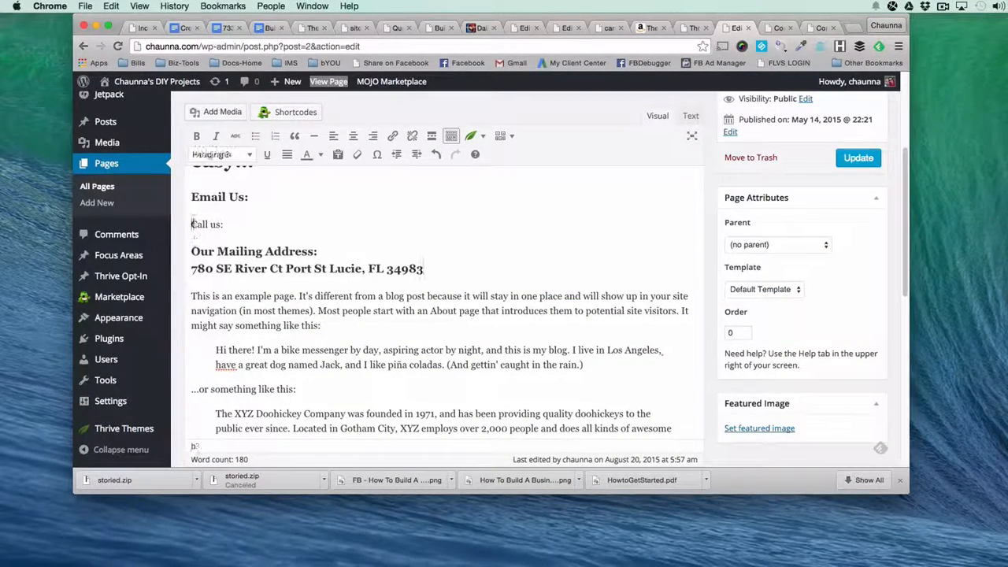
{"action": "left_click", "coordinate": [225, 197]}
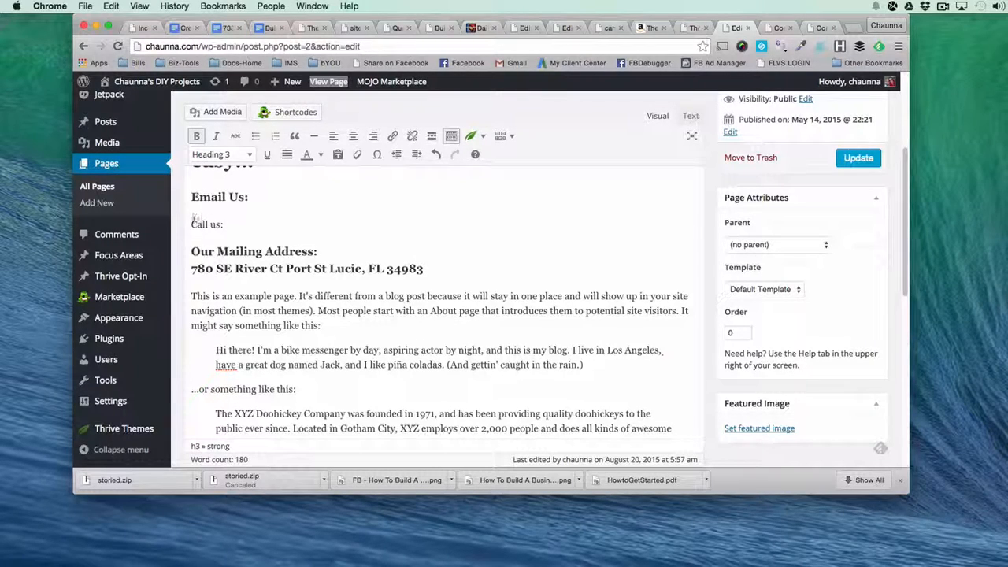
{"action": "left_click_drag", "start_coordinate": [191, 223], "coordinate": [225, 225]}
{"action": "left_click", "coordinate": [222, 155]}
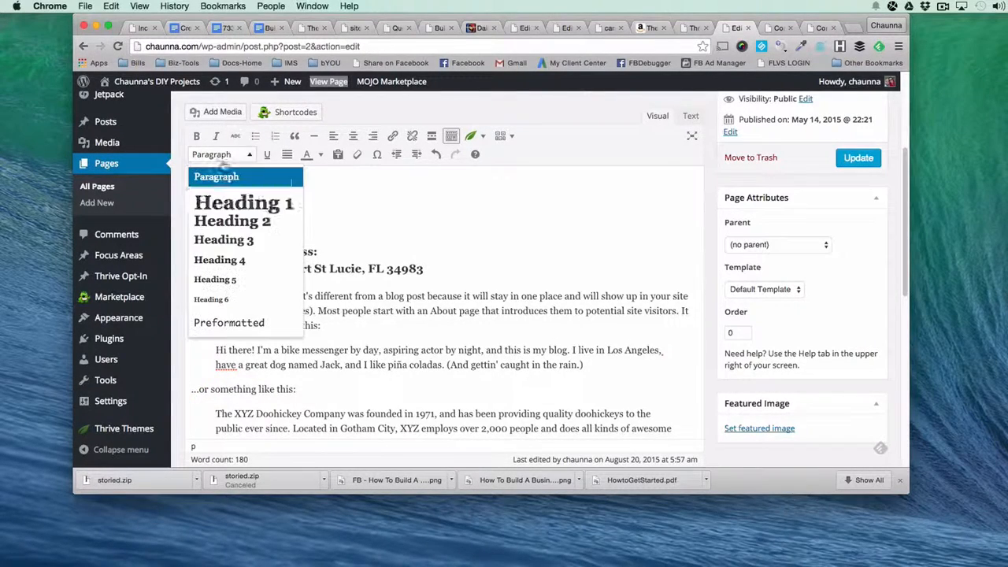
{"action": "left_click", "coordinate": [223, 240]}
Enter the contact phone number after "Call us:" and the contact e-mail address after "Email Us:".
{"action": "key", "text": "Right"}
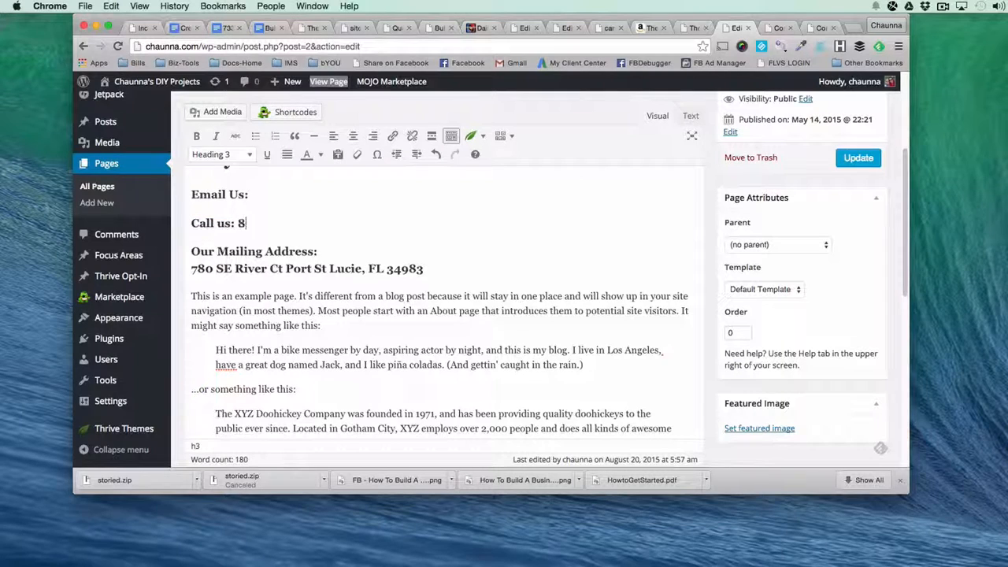
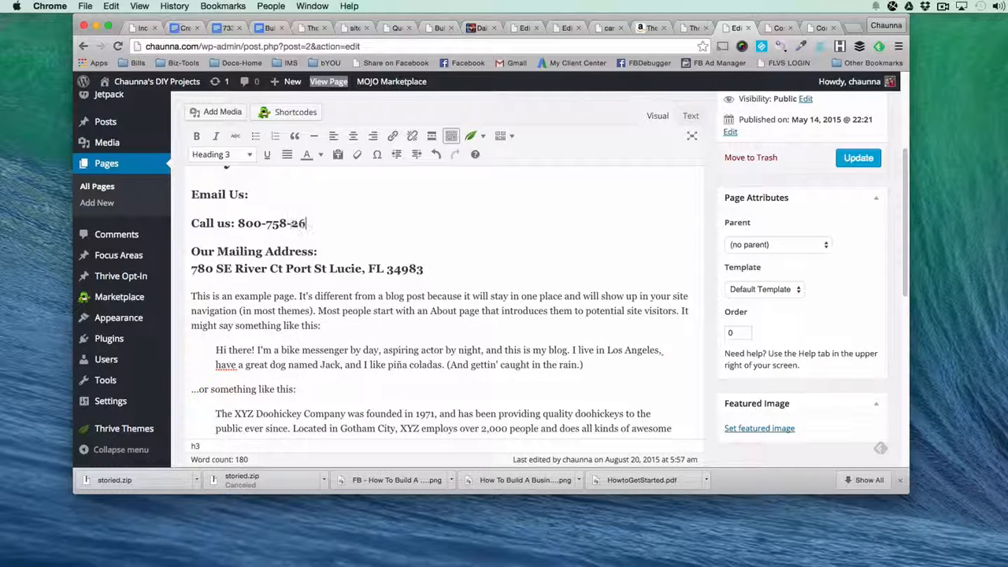
{"action": "left_click", "coordinate": [253, 196]}
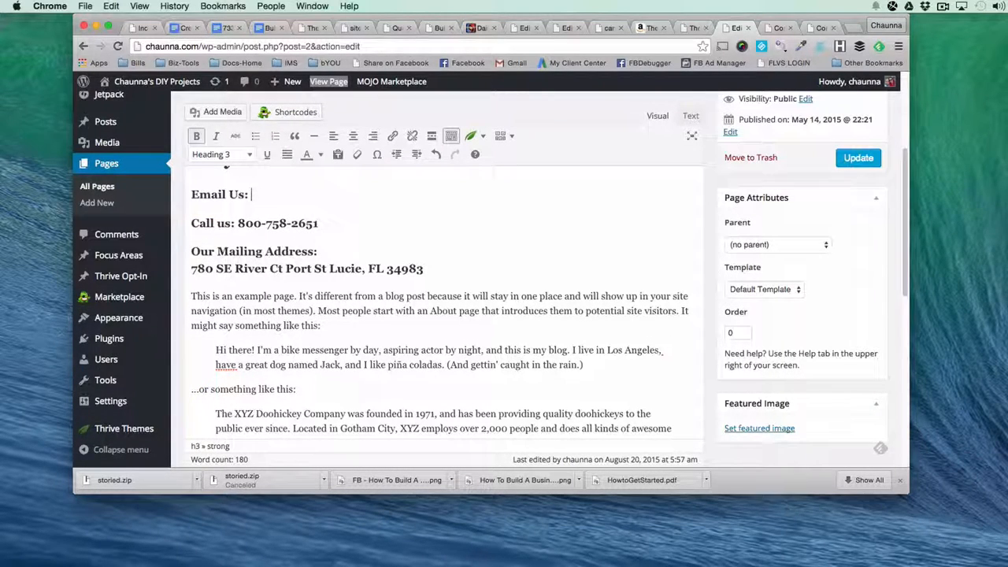
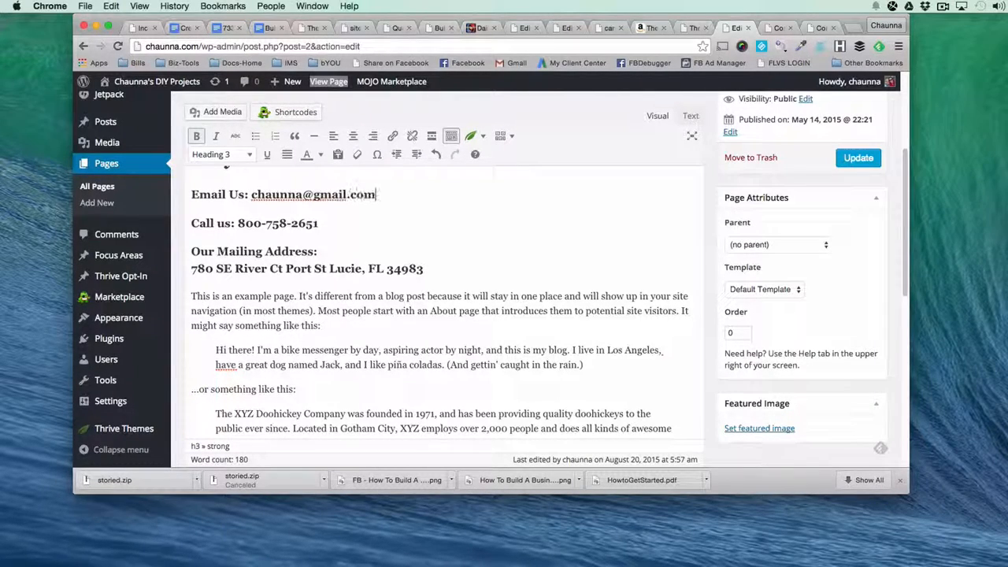
Delete all the remaining sample page text below the mailing address.
{"action": "left_click_drag", "start_coordinate": [189, 297], "coordinate": [337, 410]}
{"action": "scroll", "coordinate": [338, 409], "scroll_direction": "down", "scroll_amount": 5}
{"action": "key", "text": "BackSpace"}
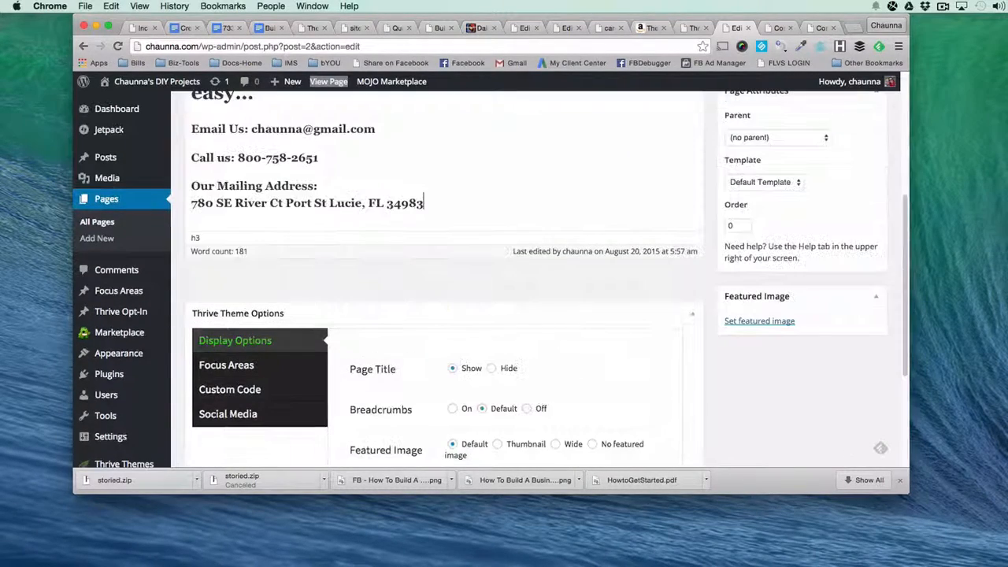
Insert a Thrive divider line with the Full style on a new line between the e-mail and phone lines.
{"action": "left_click", "coordinate": [397, 131]}
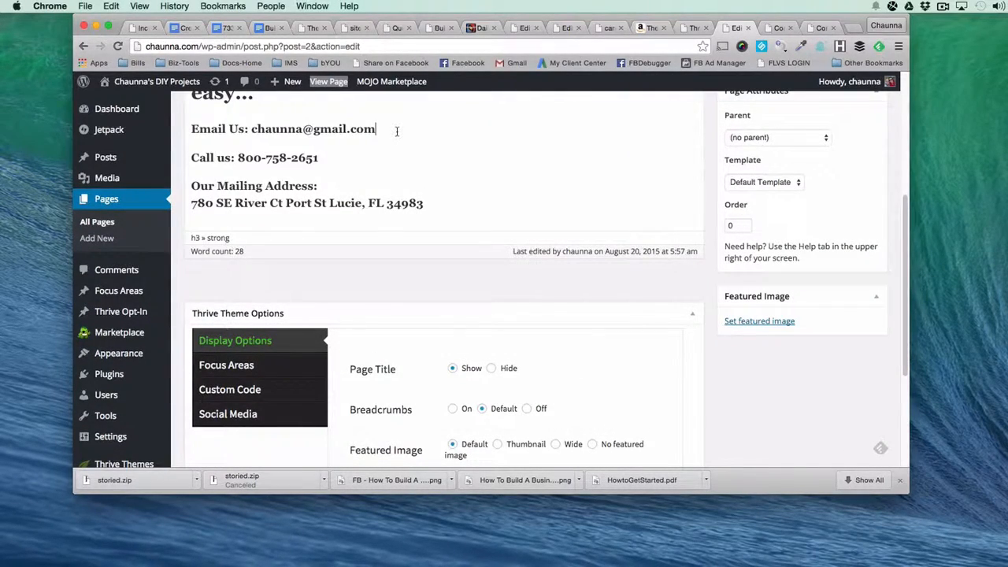
{"action": "key", "text": "Return"}
{"action": "scroll", "coordinate": [444, 173], "scroll_direction": "up", "scroll_amount": 1}
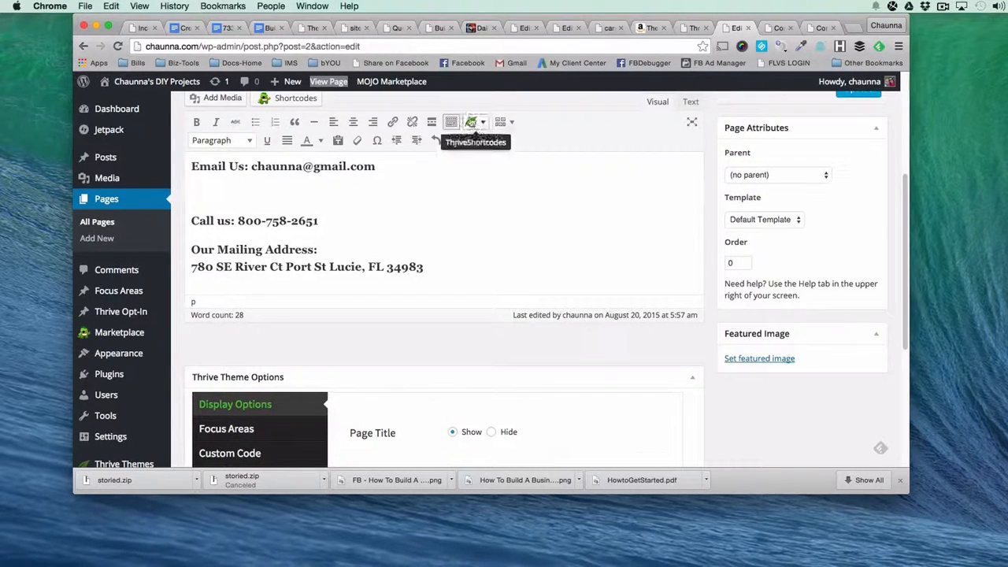
{"action": "left_click", "coordinate": [470, 122]}
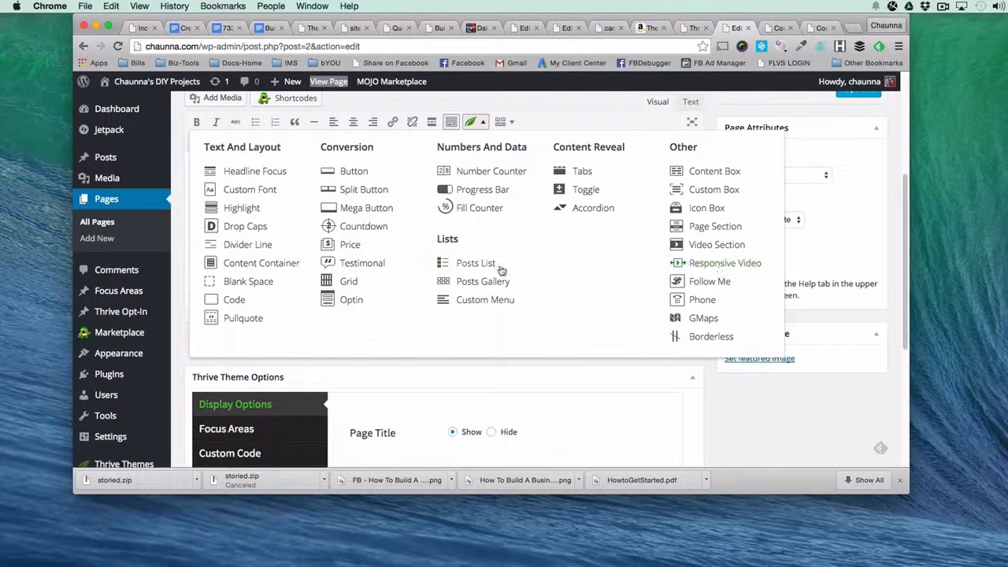
{"action": "left_click", "coordinate": [248, 245]}
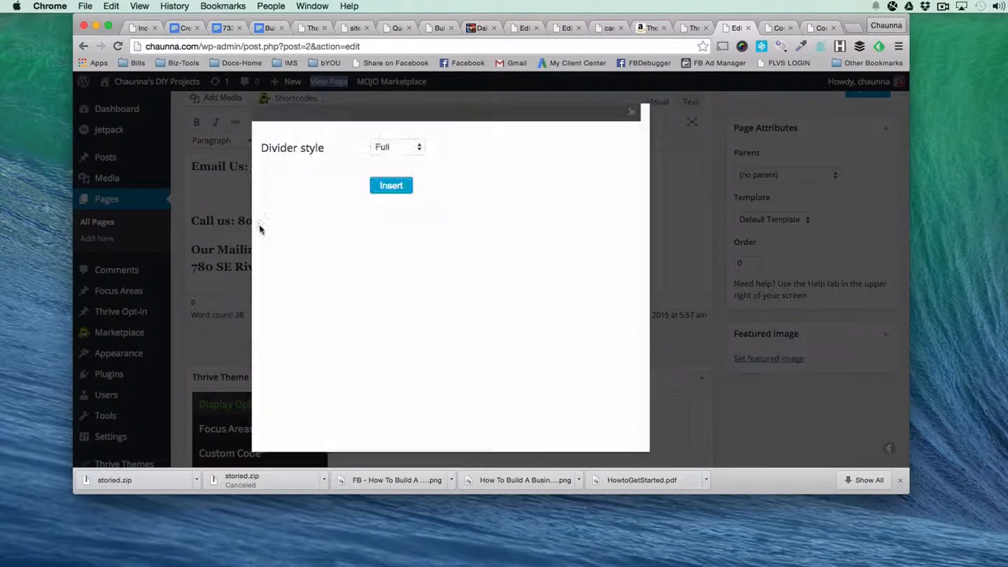
{"action": "left_click", "coordinate": [388, 187]}
Copy the [divider style='full'] shortcode to new lines below the phone number and below the mailing address.
{"action": "left_click_drag", "start_coordinate": [316, 194], "coordinate": [189, 194]}
{"action": "key", "text": "super+c"}
{"action": "left_click", "coordinate": [356, 223]}
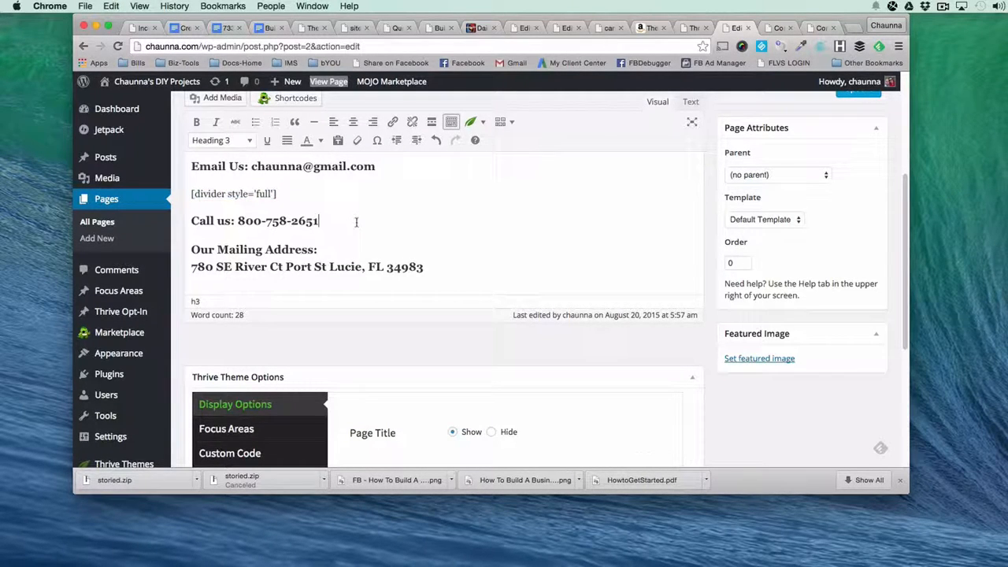
{"action": "key", "text": "Return"}
{"action": "key", "text": "super+v"}
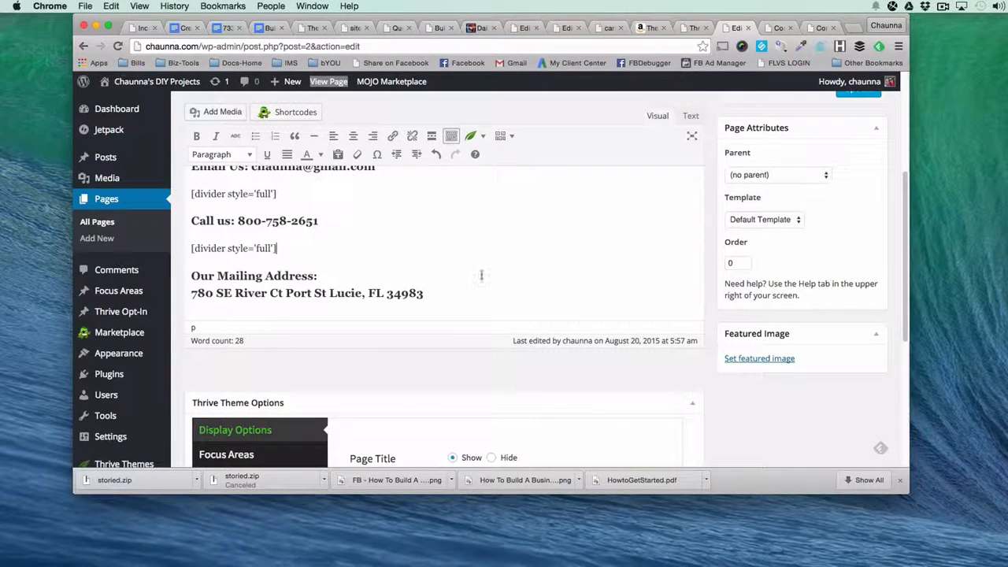
{"action": "left_click", "coordinate": [482, 296]}
{"action": "key", "text": "Return"}
{"action": "key", "text": "super+v"}
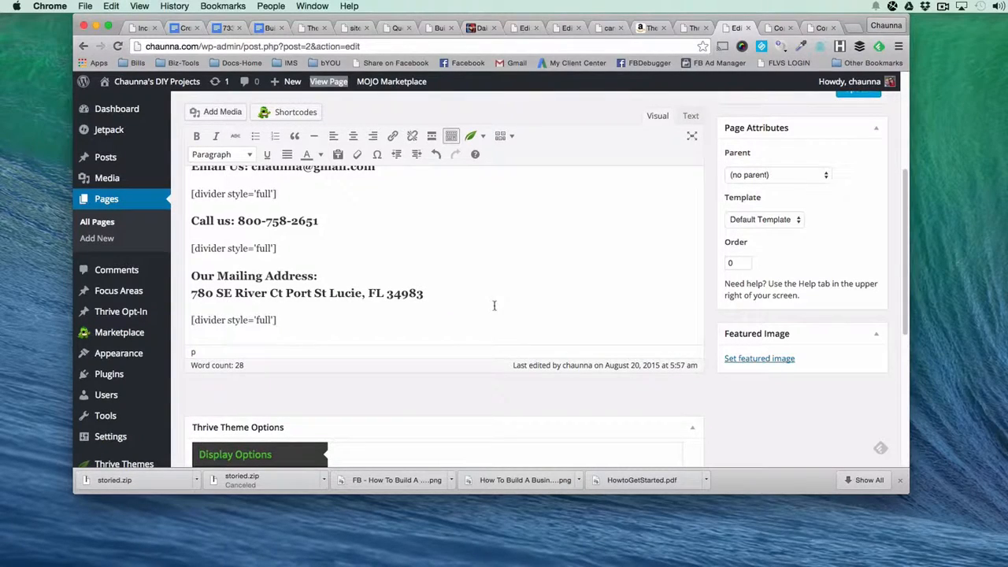
Review the Contact Us content and page options, update the page, and switch to its live version.
{"action": "scroll", "coordinate": [643, 375], "scroll_direction": "down", "scroll_amount": 5}
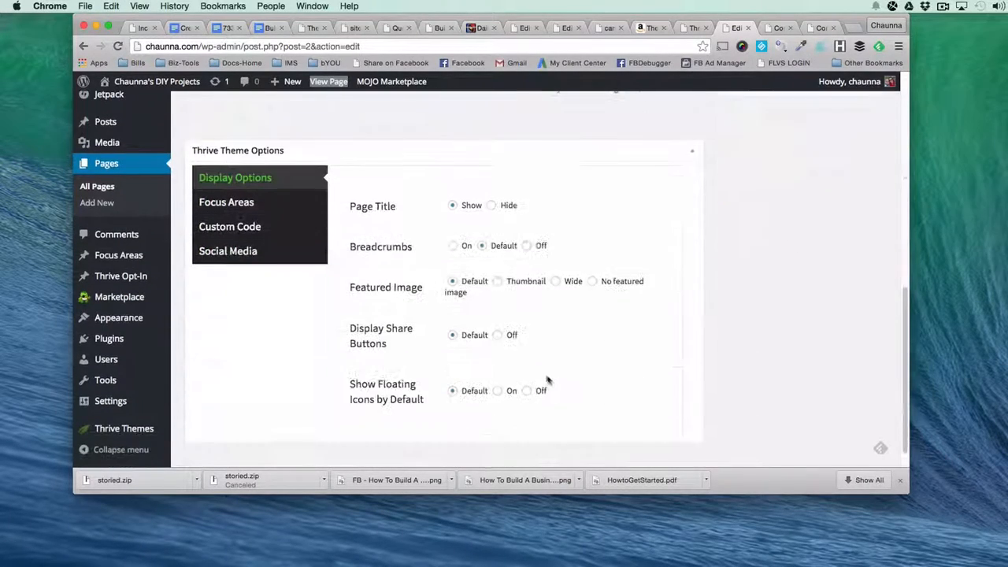
{"action": "scroll", "coordinate": [748, 366], "scroll_direction": "up", "scroll_amount": 15}
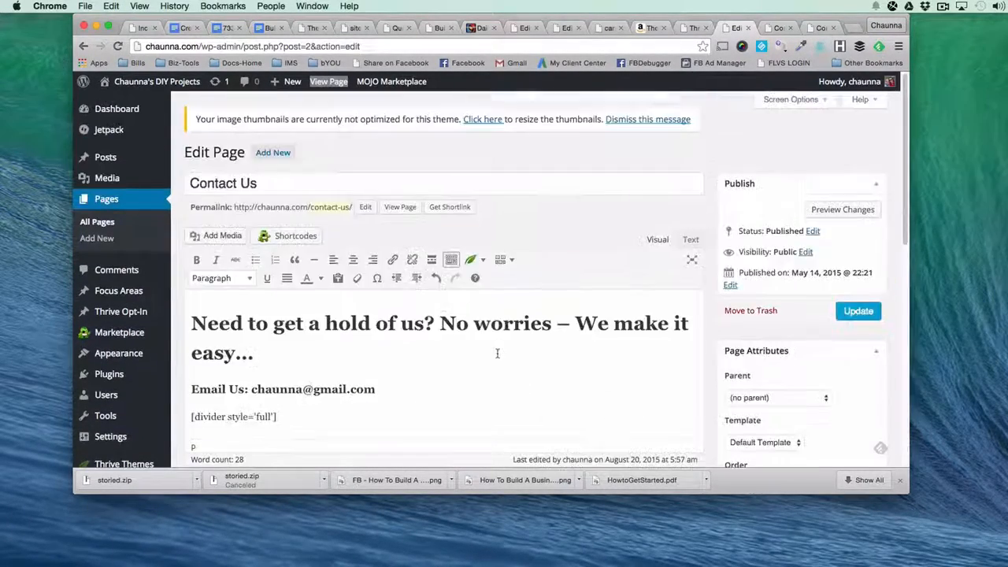
{"action": "scroll", "coordinate": [771, 358], "scroll_direction": "down", "scroll_amount": 2}
{"action": "scroll", "coordinate": [771, 359], "scroll_direction": "down", "scroll_amount": 5}
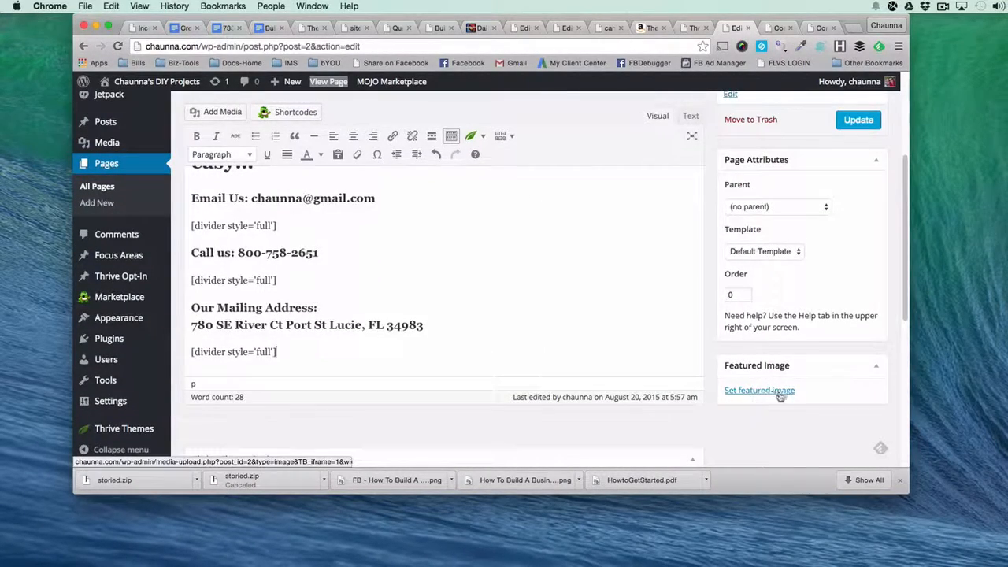
{"action": "scroll", "coordinate": [783, 365], "scroll_direction": "up", "scroll_amount": 5}
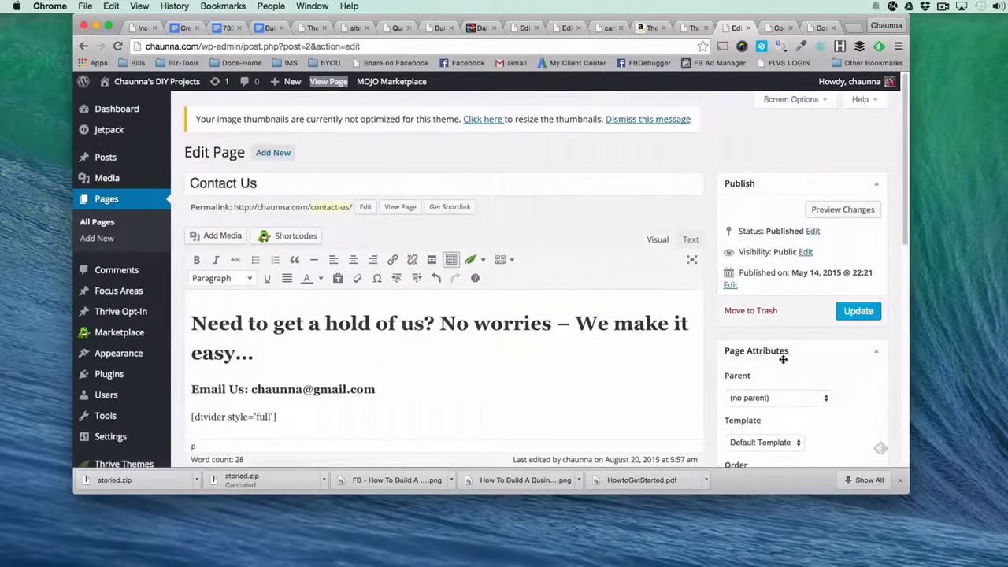
{"action": "left_click", "coordinate": [862, 314]}
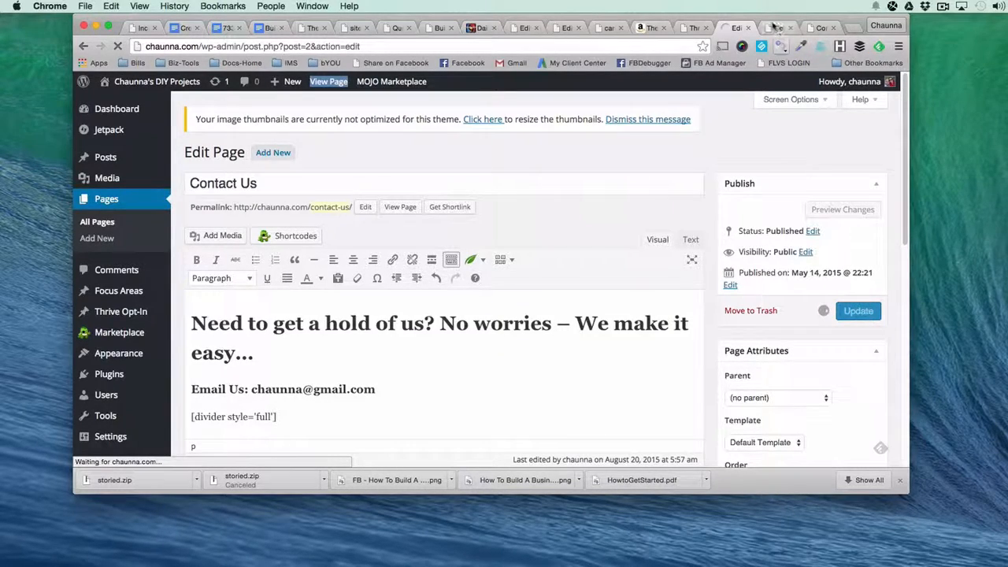
{"action": "left_click", "coordinate": [778, 28]}
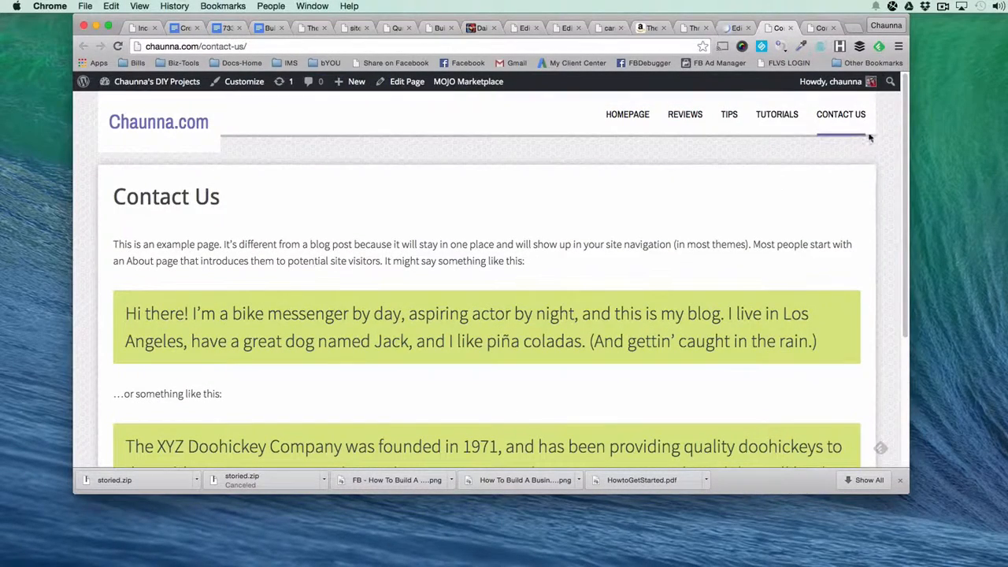
Reload the live page, return to the editor and format everything from the e-mail line to the last divider as a blockquote.
{"action": "key", "text": "super+r"}
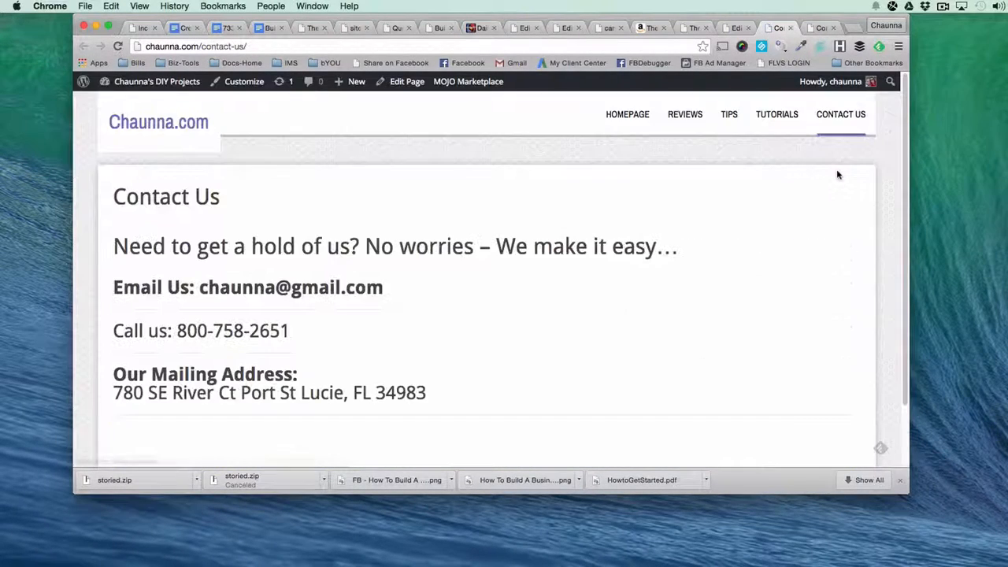
{"action": "left_click", "coordinate": [736, 28]}
{"action": "scroll", "coordinate": [262, 366], "scroll_direction": "down", "scroll_amount": 2}
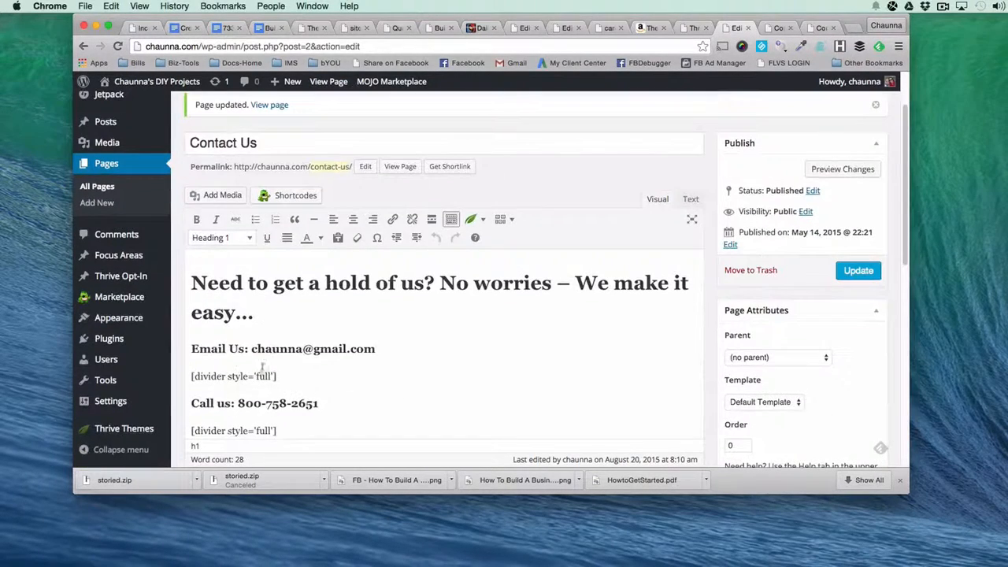
{"action": "left_click", "coordinate": [194, 348]}
{"action": "scroll", "coordinate": [193, 348], "scroll_direction": "down", "scroll_amount": 5}
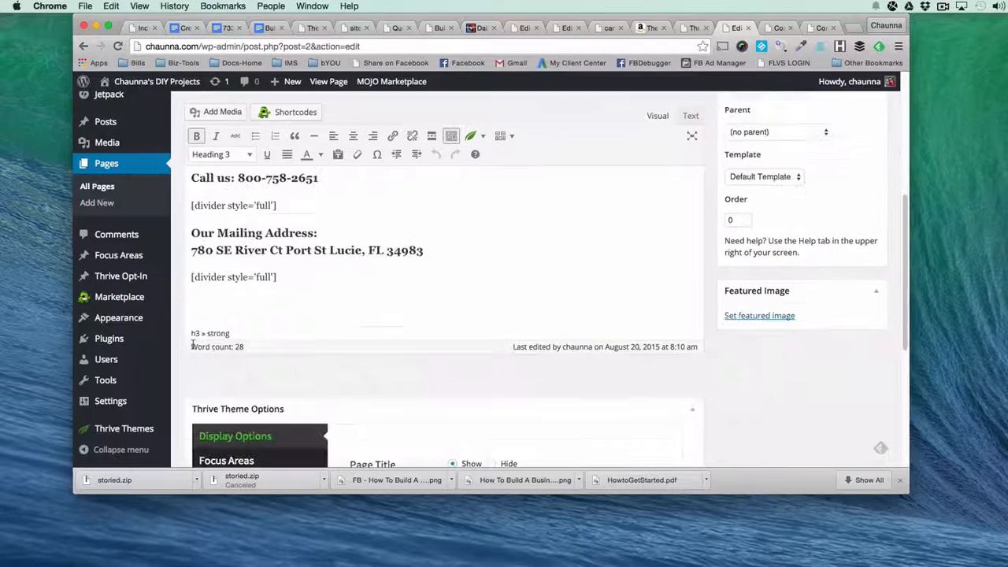
{"action": "left_click", "coordinate": [342, 278], "text": "shift"}
{"action": "left_click", "coordinate": [294, 135]}
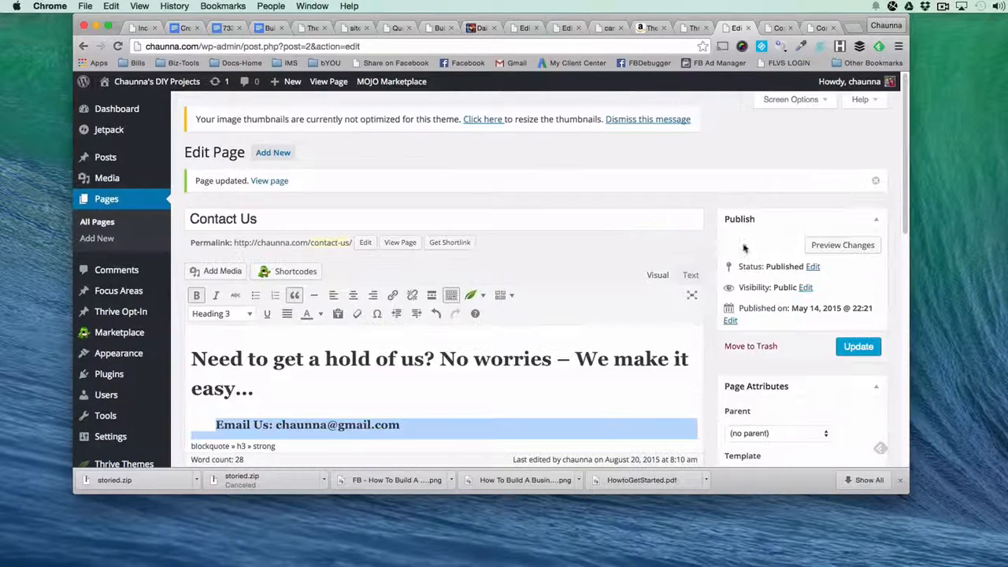
Update the Contact Us page with the blockquote and reload its live version.
{"action": "scroll", "coordinate": [739, 249], "scroll_direction": "up", "scroll_amount": 8}
{"action": "left_click", "coordinate": [858, 345]}
{"action": "left_click", "coordinate": [778, 29]}
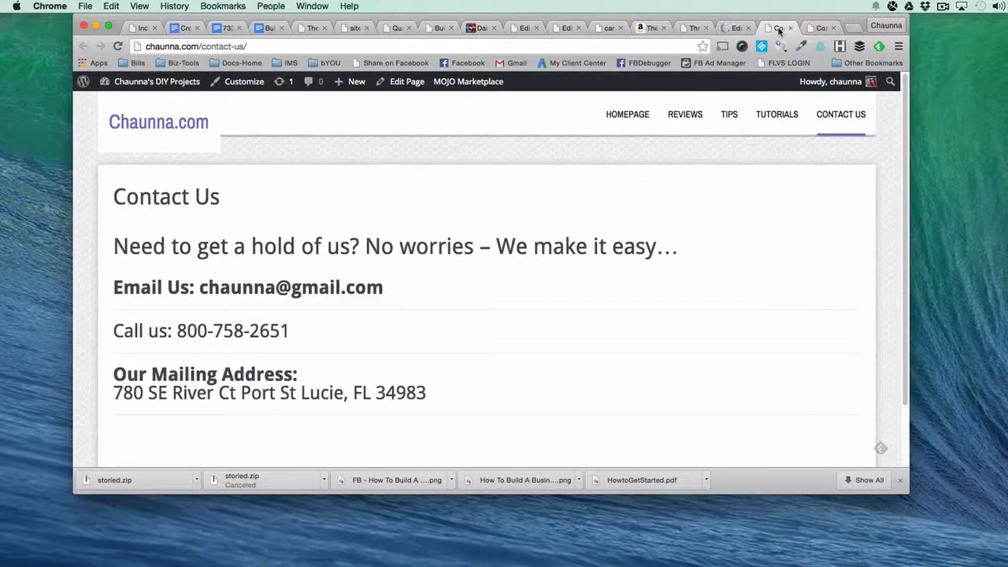
{"action": "key", "text": "super+r"}
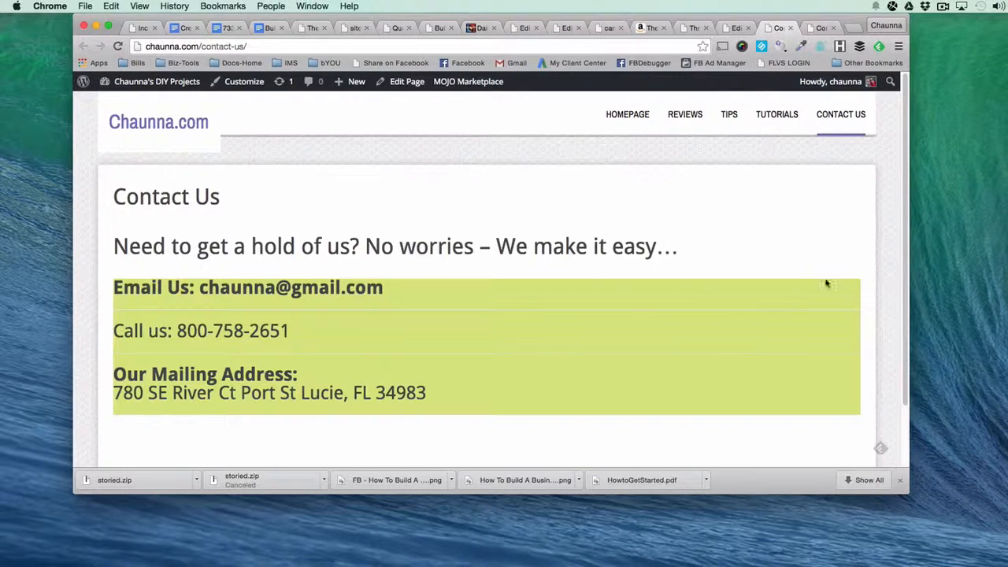
Set Page Title to Hide in the Contact Us page's Thrive display options.
{"action": "left_click", "coordinate": [734, 27]}
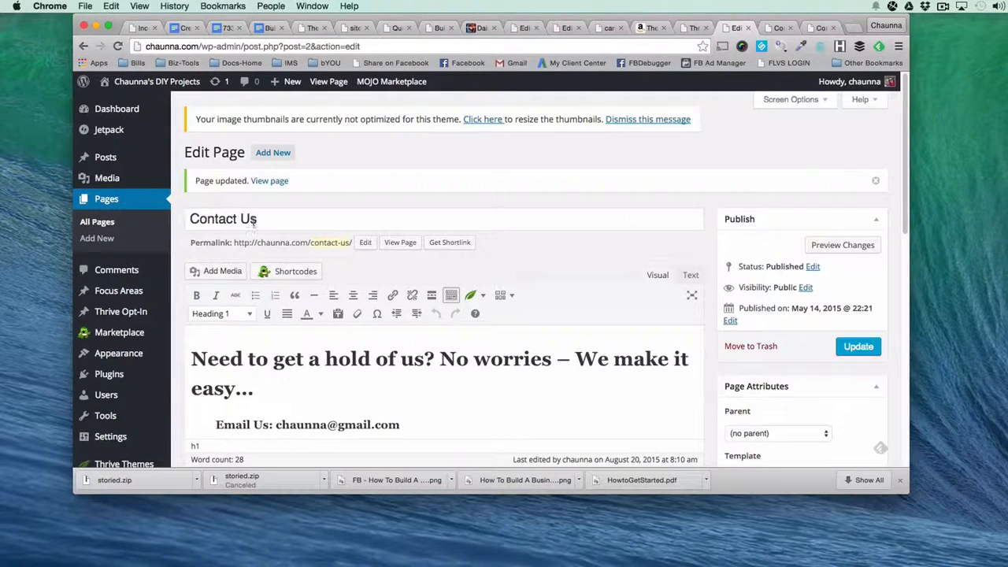
{"action": "scroll", "coordinate": [252, 223], "scroll_direction": "down", "scroll_amount": 15}
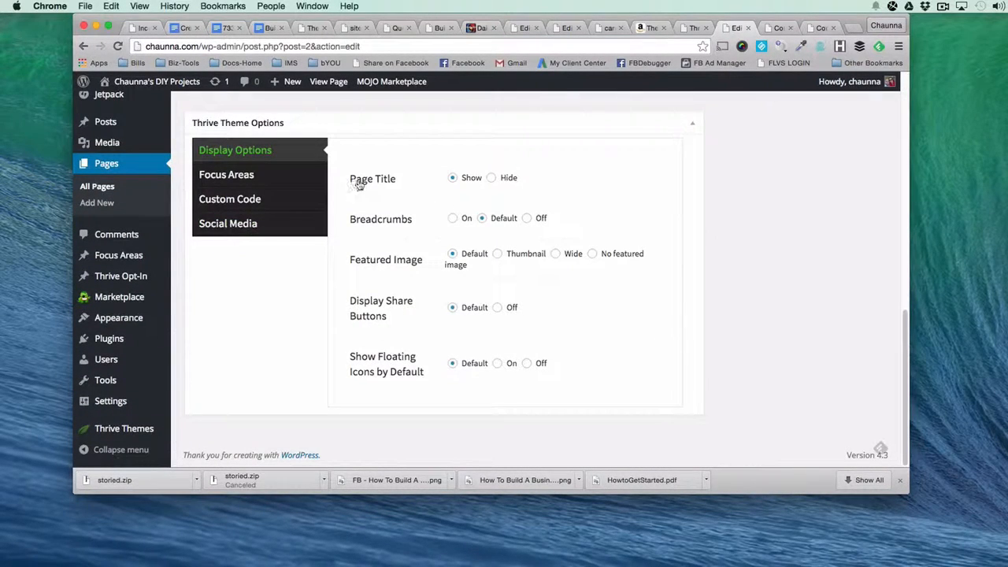
{"action": "left_click", "coordinate": [491, 178]}
{"action": "scroll", "coordinate": [393, 275], "scroll_direction": "up", "scroll_amount": 20}
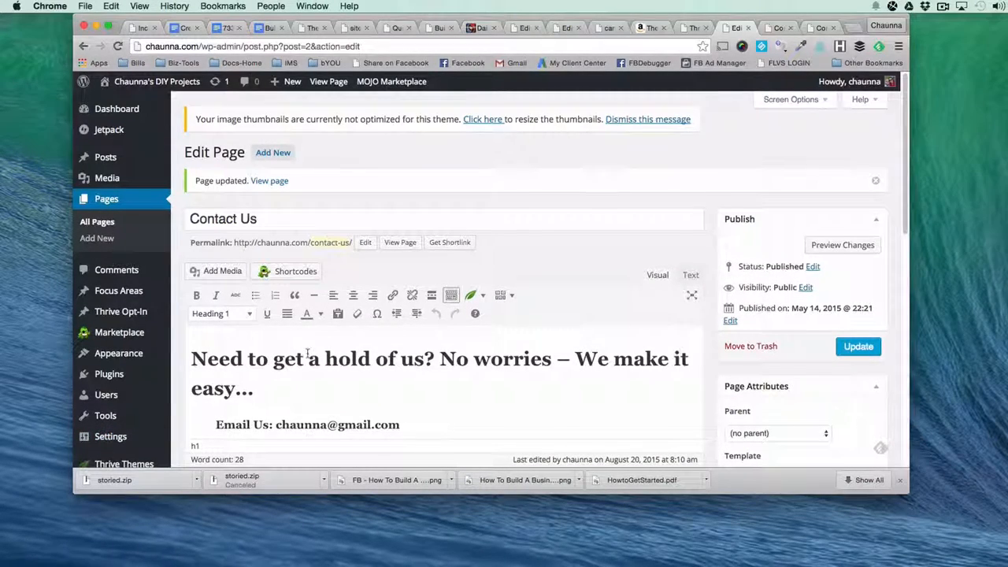
Add an empty line between the "Need to get a hold of us?" heading and the e-mail line.
{"action": "scroll", "coordinate": [307, 353], "scroll_direction": "down", "scroll_amount": 2}
{"action": "scroll", "coordinate": [307, 354], "scroll_direction": "down", "scroll_amount": 3}
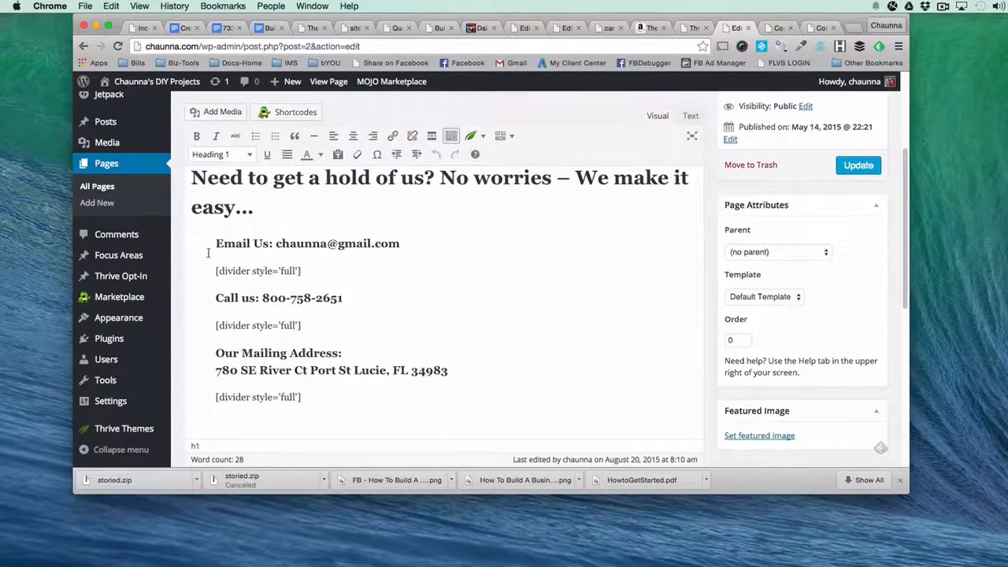
{"action": "scroll", "coordinate": [252, 268], "scroll_direction": "up", "scroll_amount": 2}
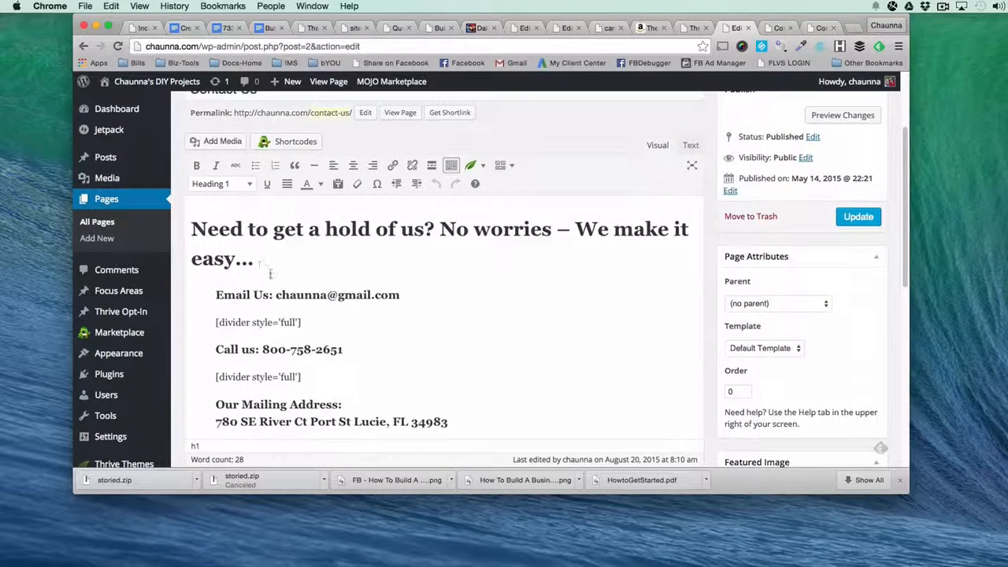
{"action": "scroll", "coordinate": [201, 221], "scroll_direction": "up", "scroll_amount": 4}
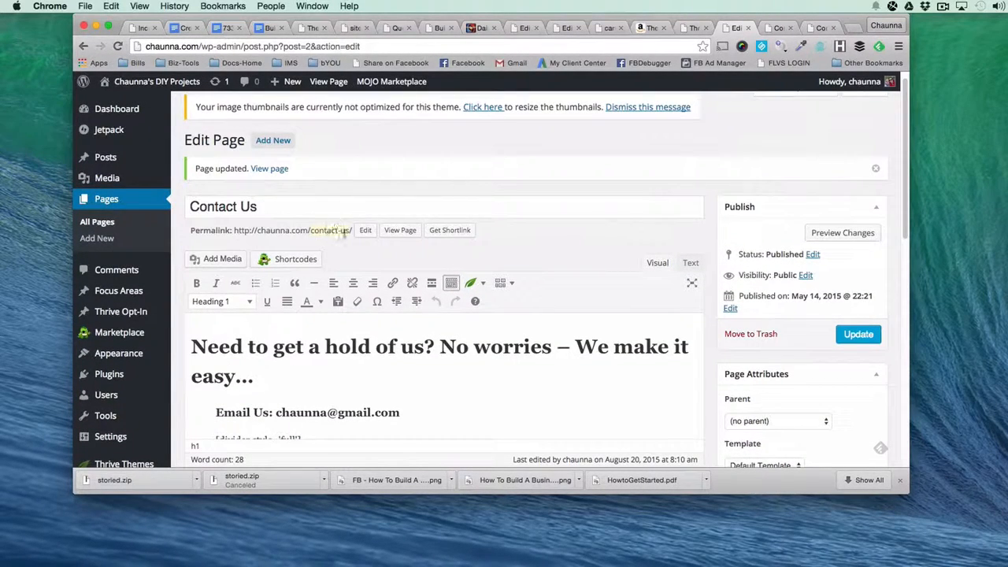
{"action": "scroll", "coordinate": [338, 315], "scroll_direction": "down", "scroll_amount": 5}
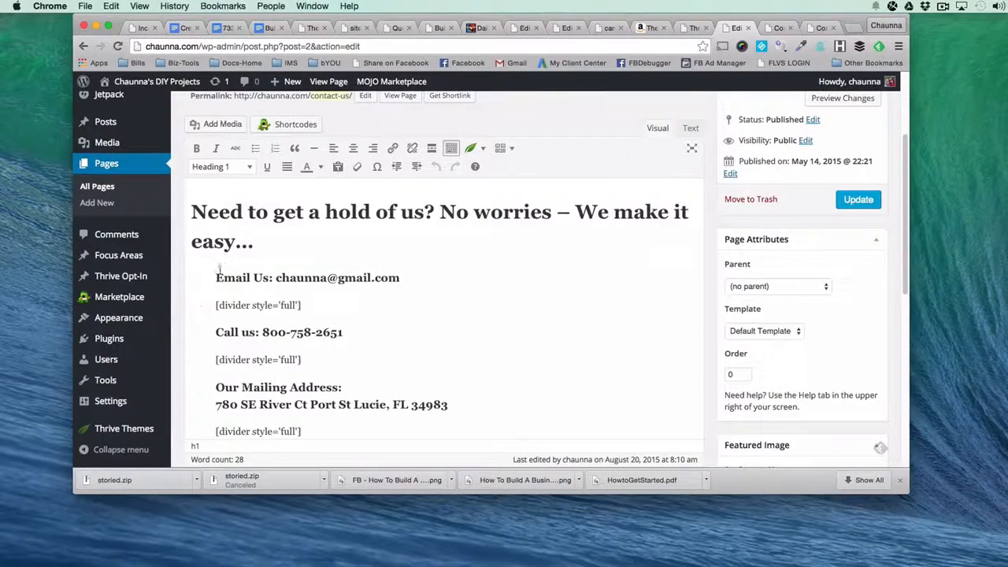
{"action": "left_click", "coordinate": [317, 238]}
{"action": "key", "text": "Return"}
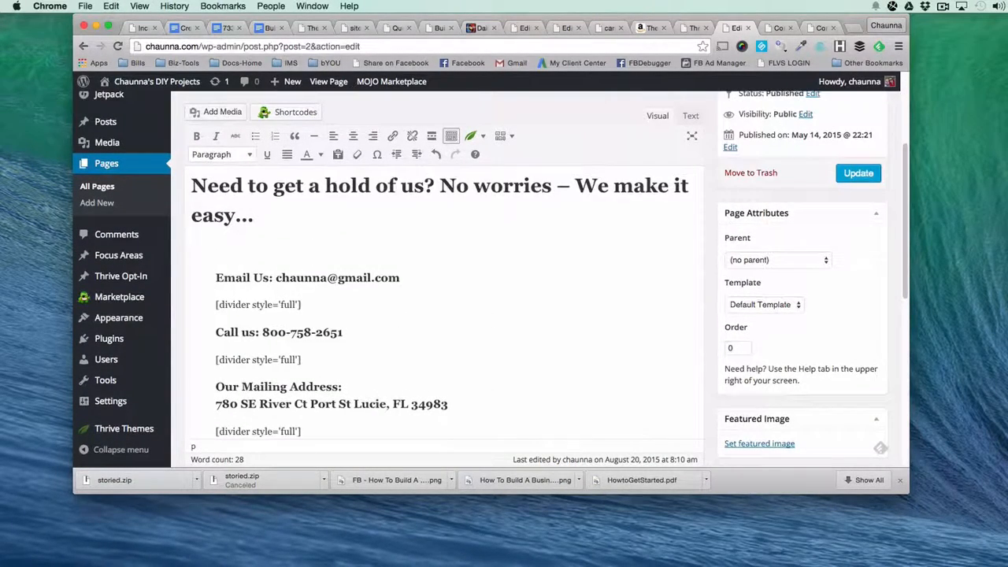
Insert a Thrive Content Container with max width 700 and Center alignment on the empty line below the heading.
{"action": "left_click", "coordinate": [472, 135]}
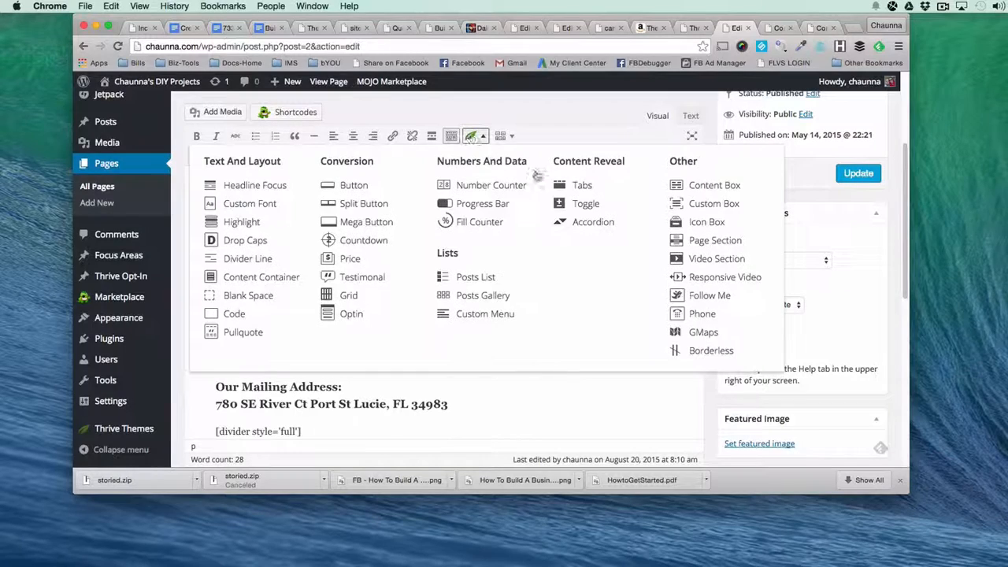
{"action": "left_click", "coordinate": [252, 279]}
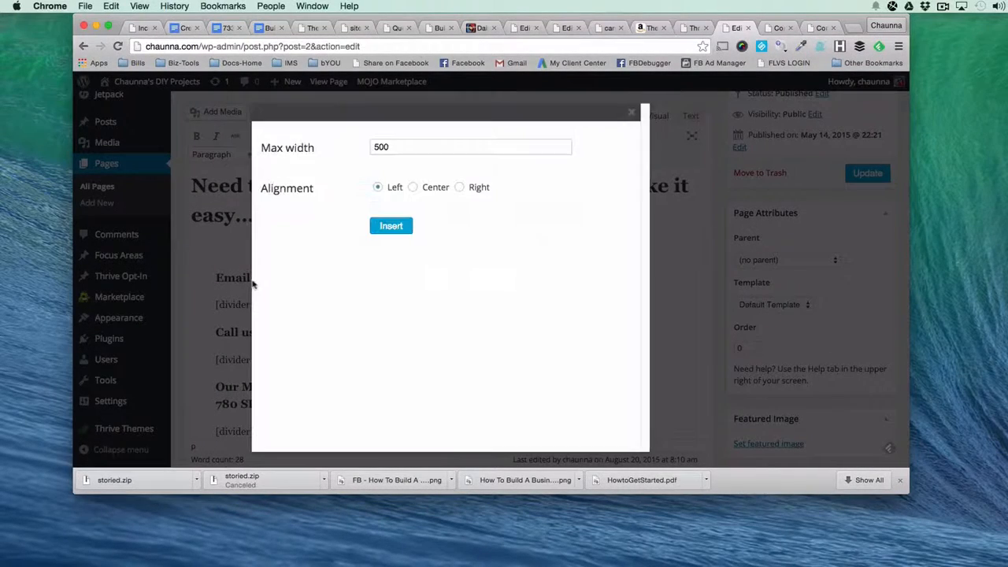
{"action": "left_click", "coordinate": [377, 146]}
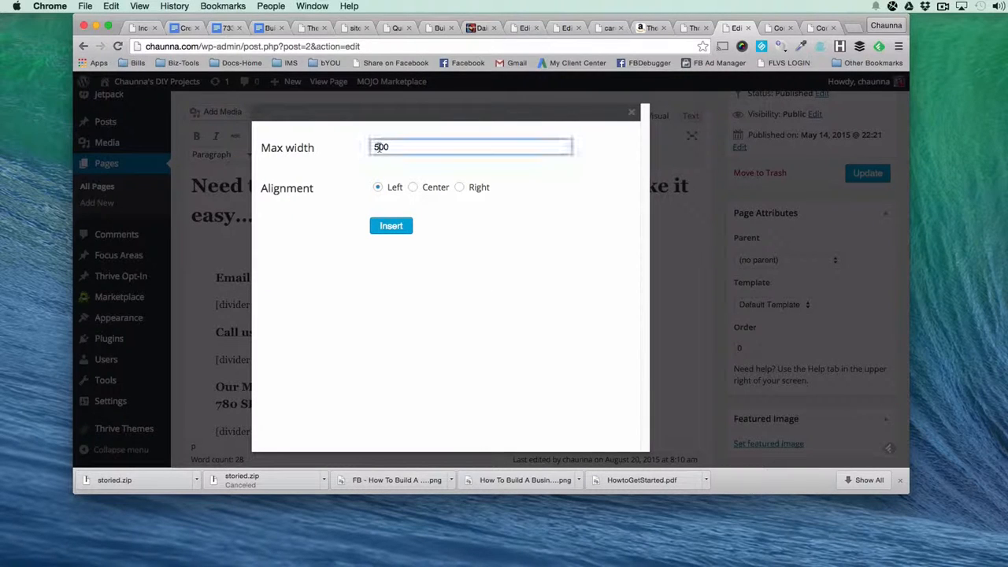
{"action": "left_click", "coordinate": [765, 29]}
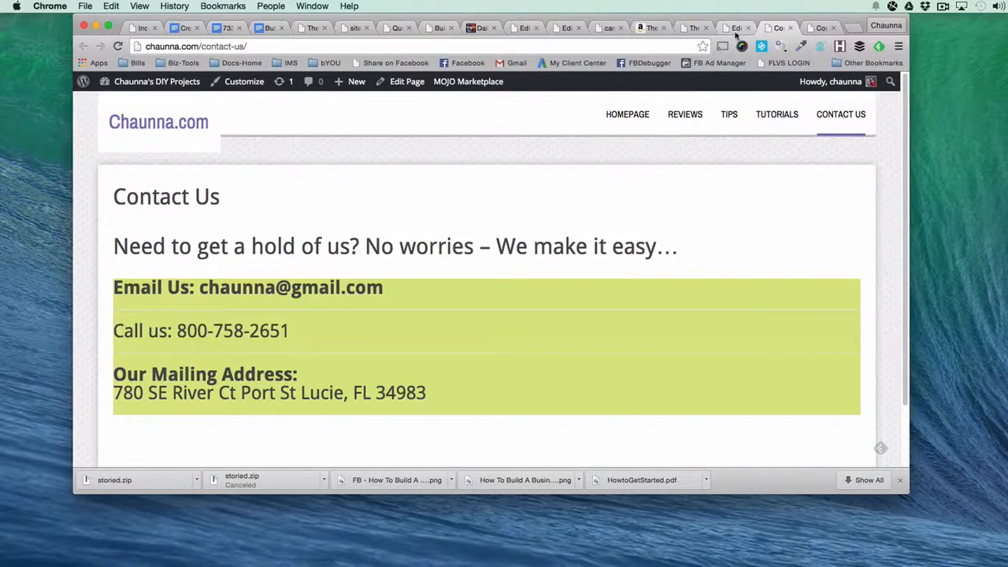
{"action": "left_click", "coordinate": [735, 30]}
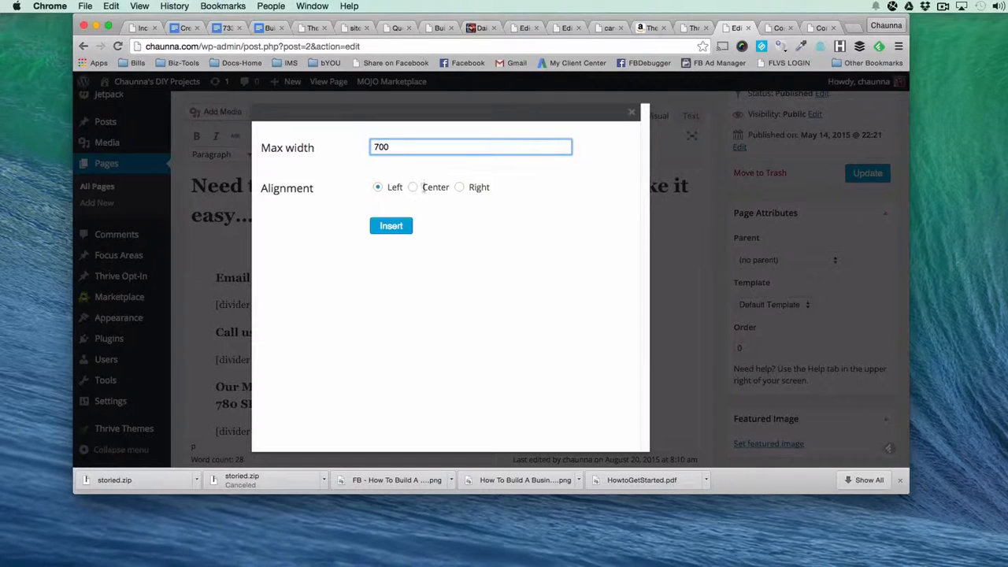
{"action": "left_click", "coordinate": [415, 189]}
{"action": "left_click", "coordinate": [387, 226]}
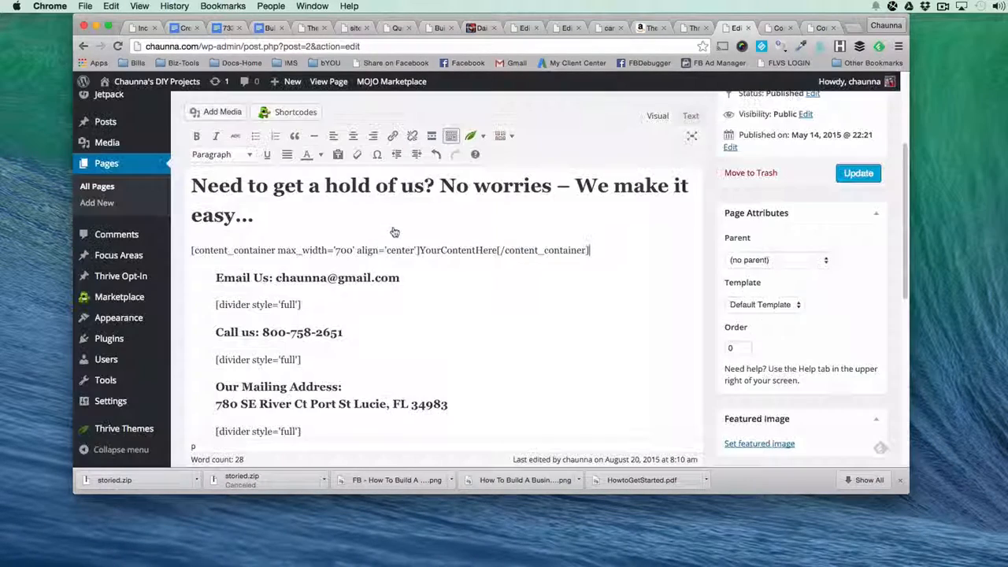
Update the page with the content container and view the live Contact Us page.
{"action": "left_click", "coordinate": [858, 174]}
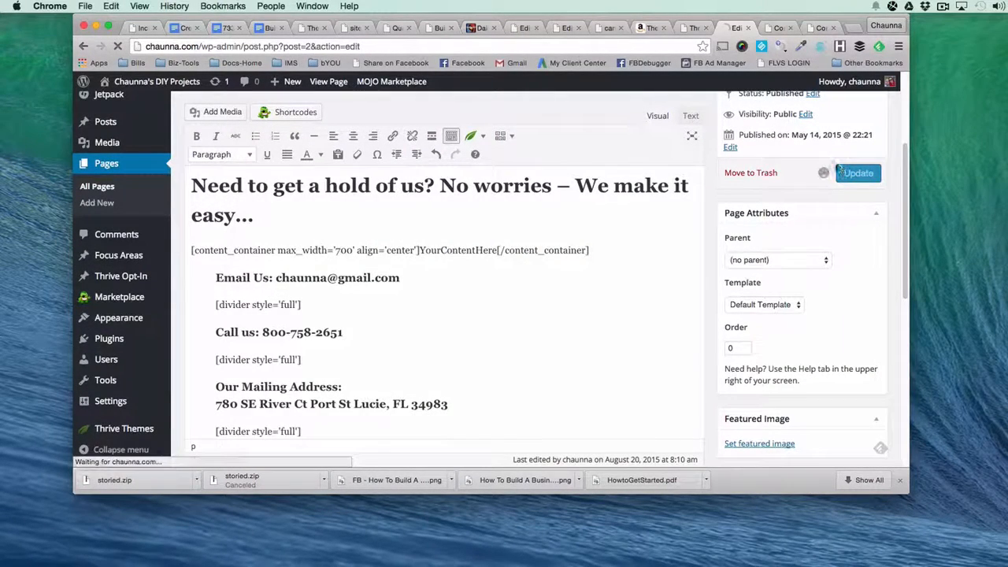
{"action": "left_click", "coordinate": [775, 28]}
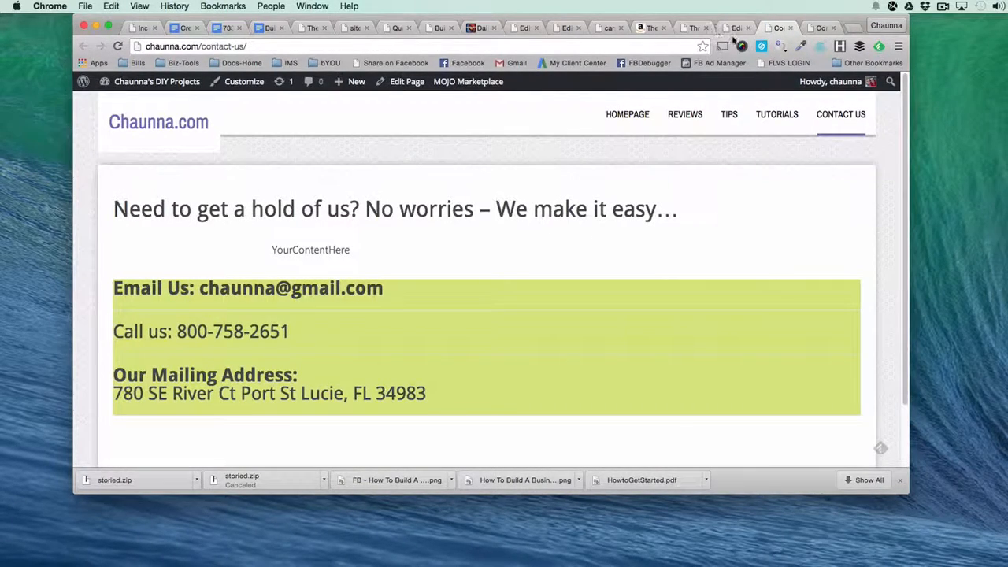
Back in the page editor, cut the closing [/content_container] tag from the end of the container shortcode.
{"action": "left_click", "coordinate": [733, 30]}
{"action": "scroll", "coordinate": [633, 397], "scroll_direction": "down", "scroll_amount": 1}
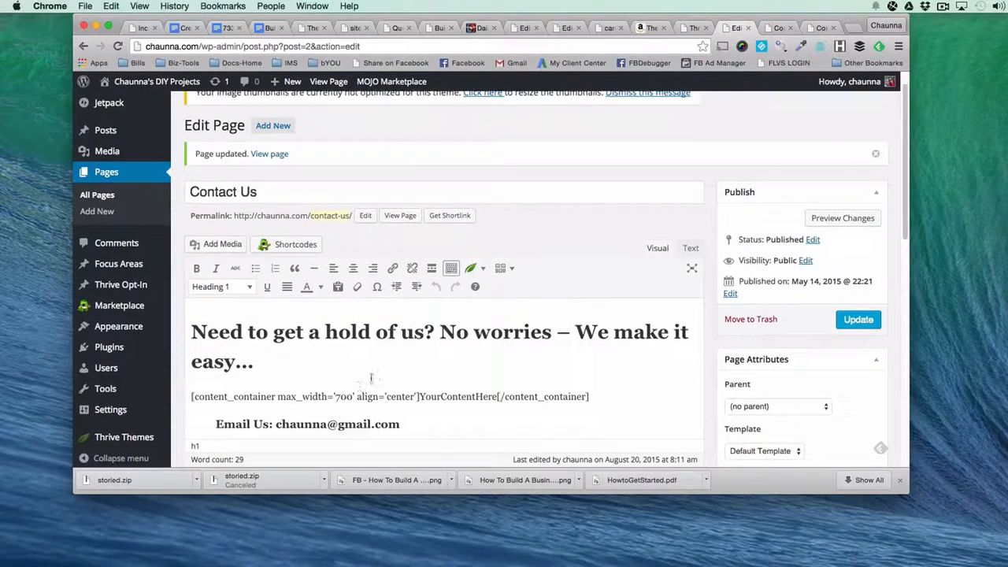
{"action": "left_click_drag", "start_coordinate": [632, 397], "coordinate": [496, 397]}
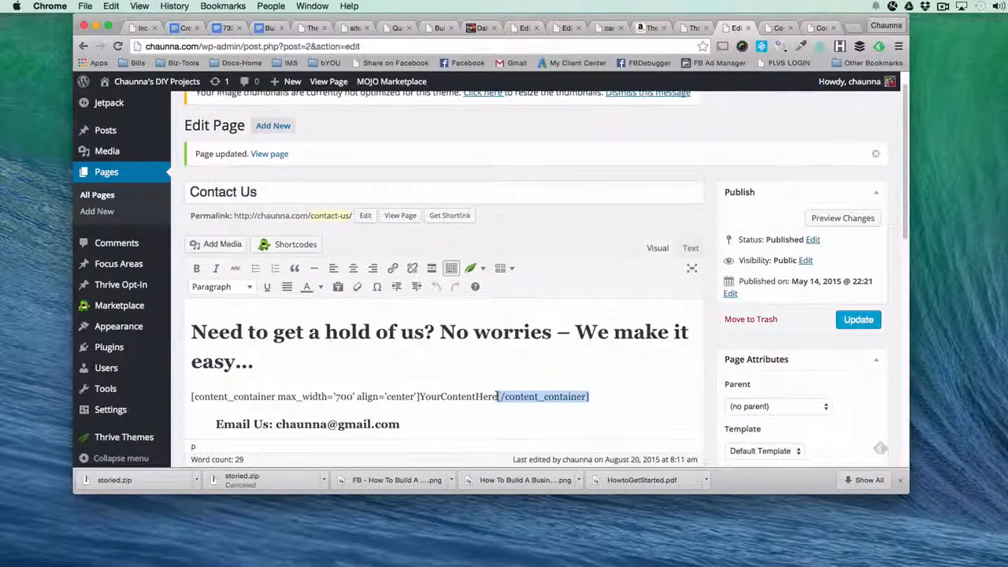
{"action": "scroll", "coordinate": [496, 394], "scroll_direction": "down", "scroll_amount": 1}
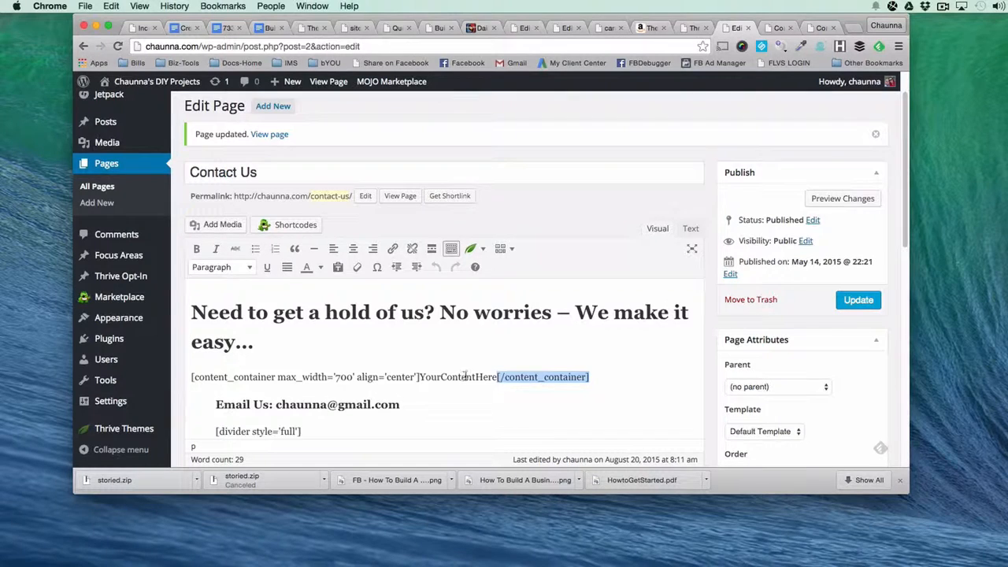
{"action": "double_click", "coordinate": [465, 376]}
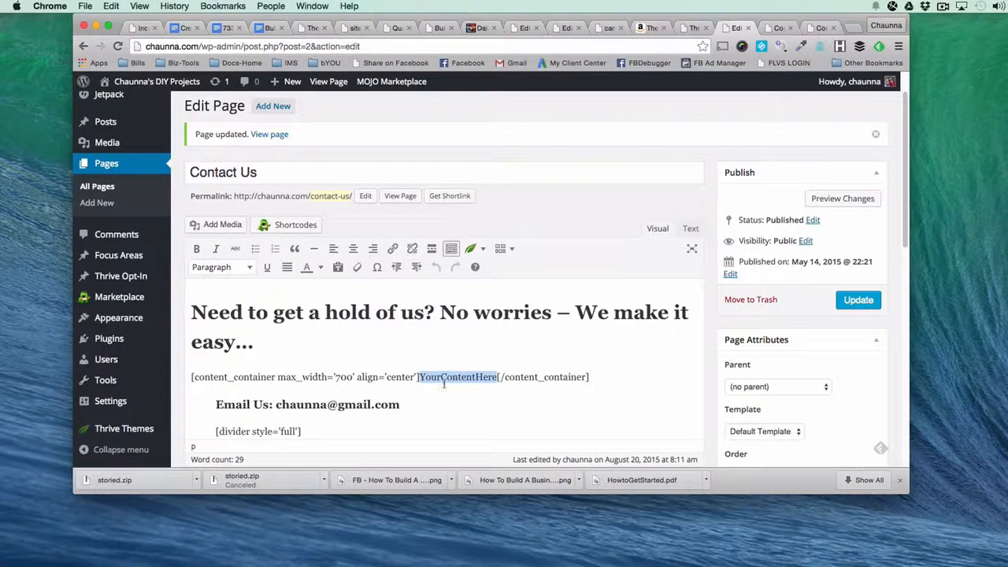
{"action": "left_click", "coordinate": [606, 377]}
{"action": "mouse_move", "coordinate": [492, 384]}
{"action": "left_mouse_down"}
{"action": "mouse_move", "coordinate": [504, 371]}
{"action": "mouse_move", "coordinate": [498, 377]}
{"action": "left_mouse_up"}
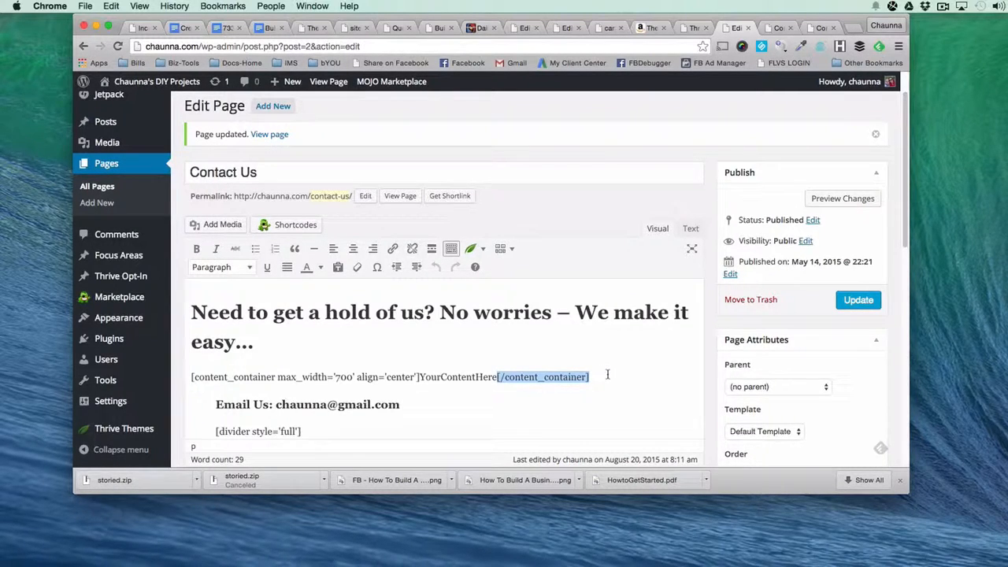
{"action": "right_click", "coordinate": [573, 381]}
{"action": "left_click", "coordinate": [597, 414]}
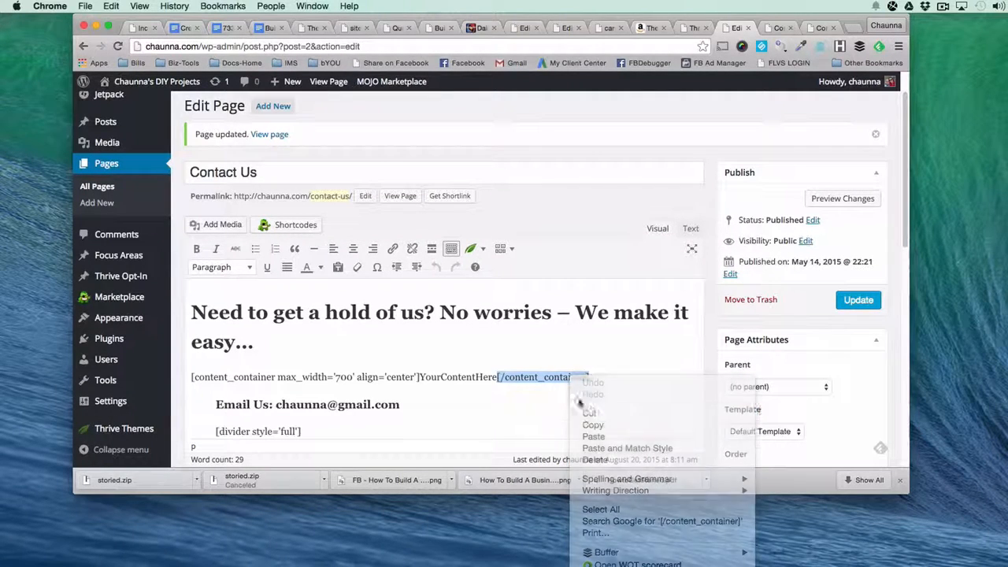
Delete the YourContentHere placeholder and paste the [/content_container] tag on the line below the last divider.
{"action": "left_click_drag", "start_coordinate": [500, 377], "coordinate": [420, 377]}
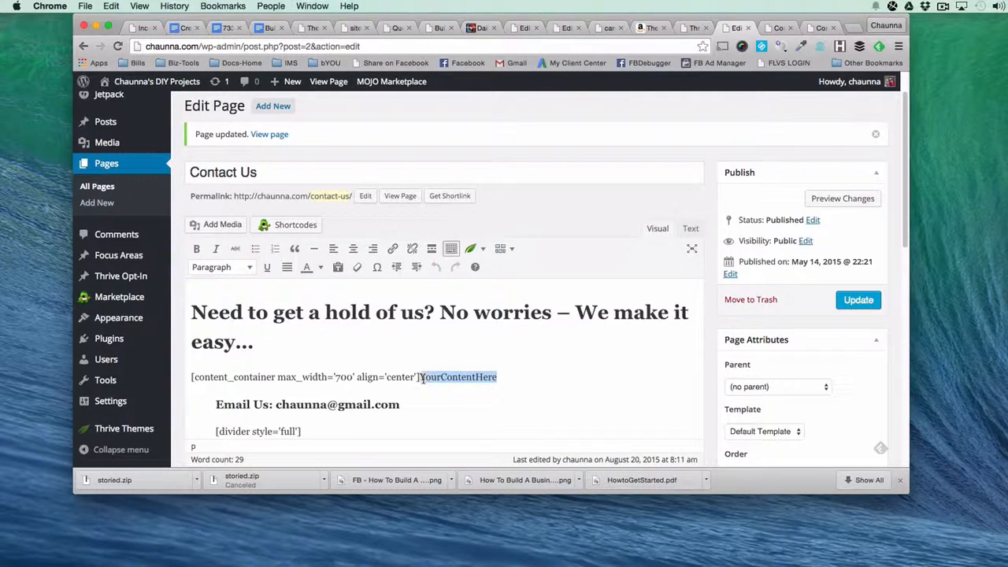
{"action": "key", "text": "BackSpace"}
{"action": "scroll", "coordinate": [415, 381], "scroll_direction": "down", "scroll_amount": 5}
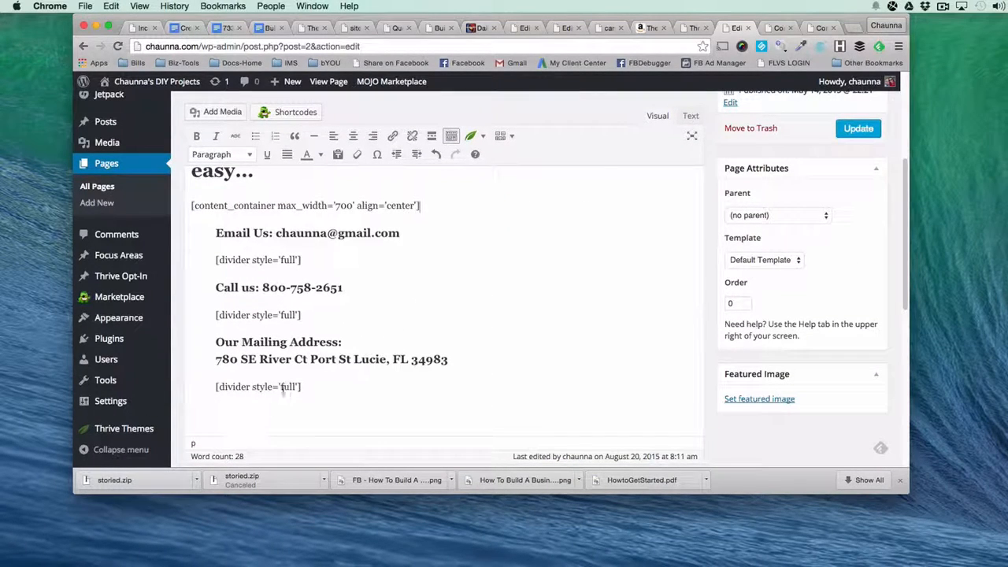
{"action": "key", "text": "super+v"}
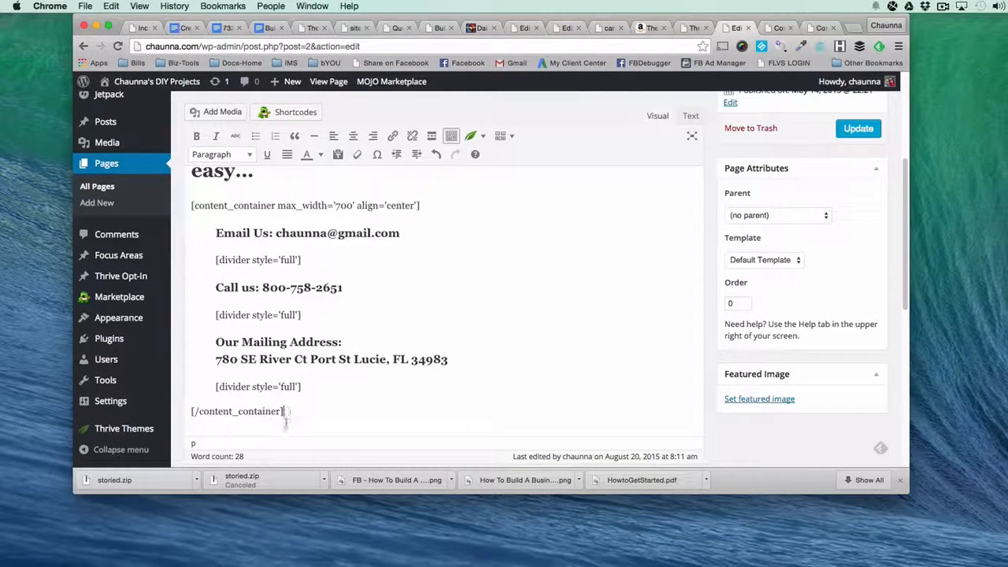
{"action": "right_click", "coordinate": [220, 412]}
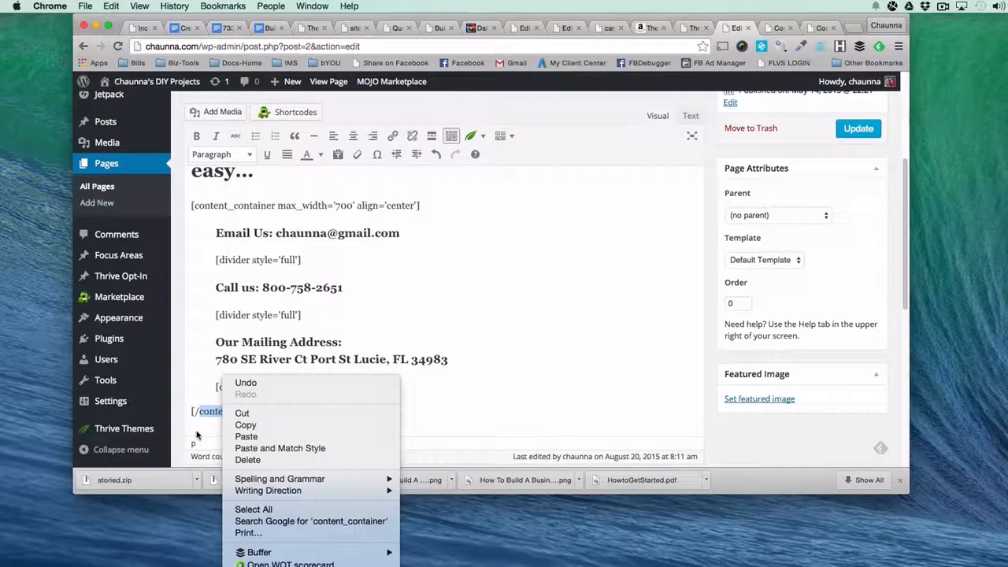
{"action": "left_click", "coordinate": [200, 437]}
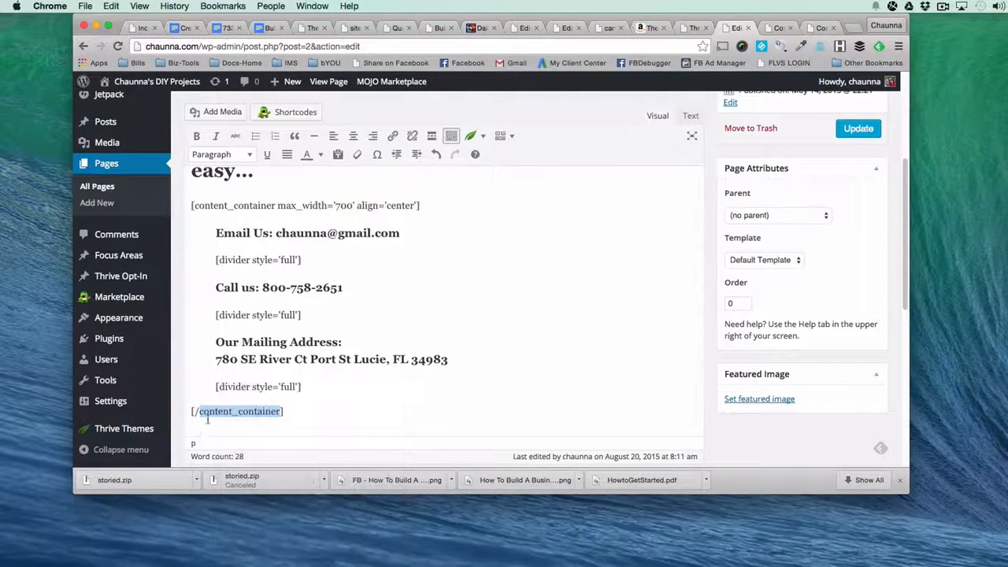
Update the page with the contact details enclosed in the container and reload the live Contact Us page.
{"action": "left_click", "coordinate": [858, 128]}
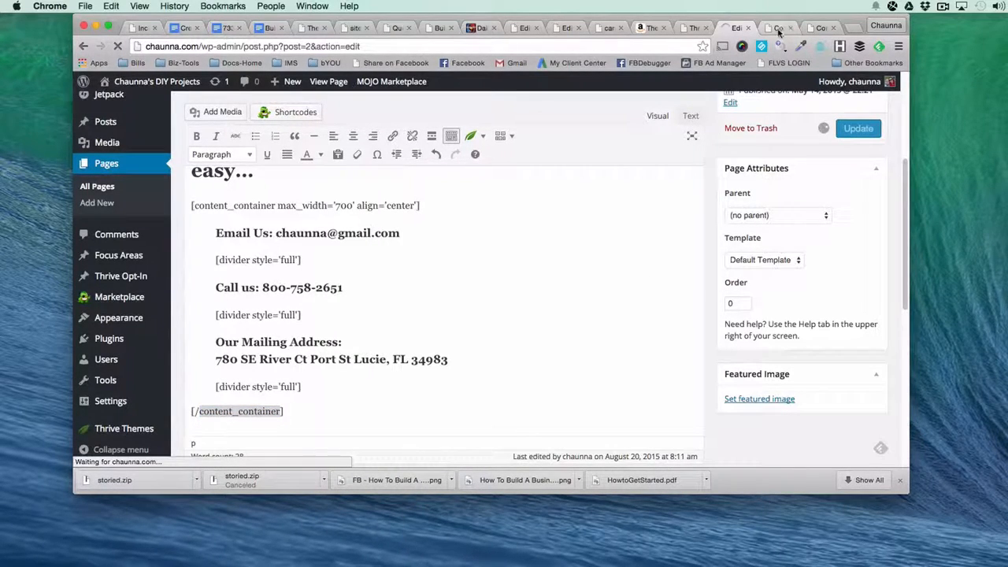
{"action": "left_click", "coordinate": [778, 29]}
{"action": "key", "text": "super+r"}
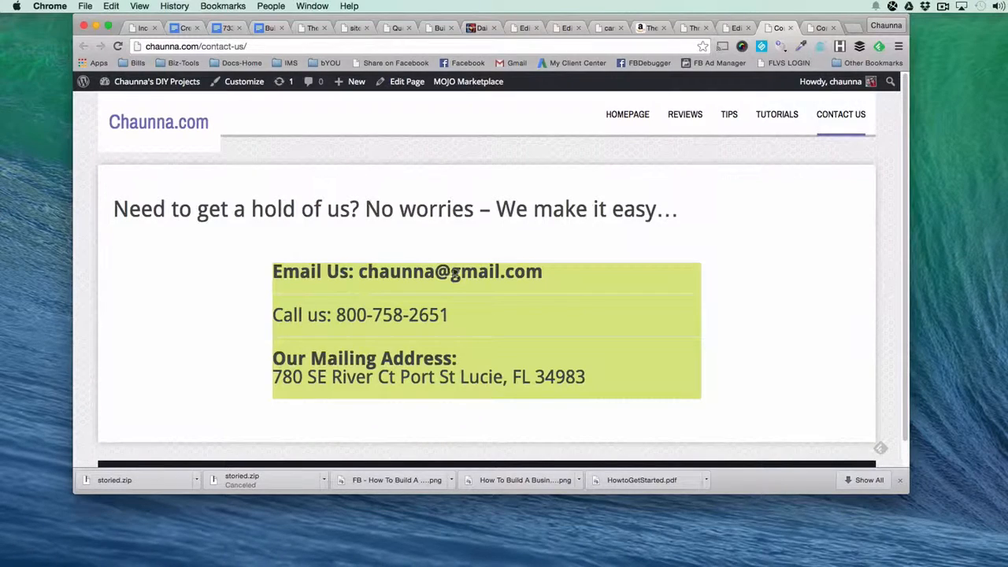
In the page editor, remove the blockquote formatting from the contact details, from the Email Us line through the last divider.
{"action": "left_click", "coordinate": [729, 30]}
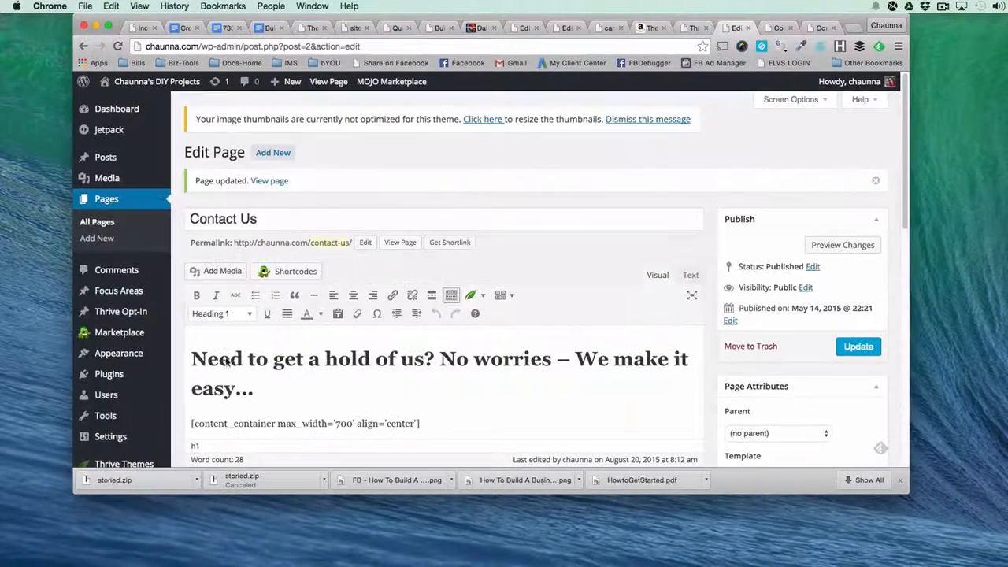
{"action": "scroll", "coordinate": [246, 400], "scroll_direction": "down", "scroll_amount": 3}
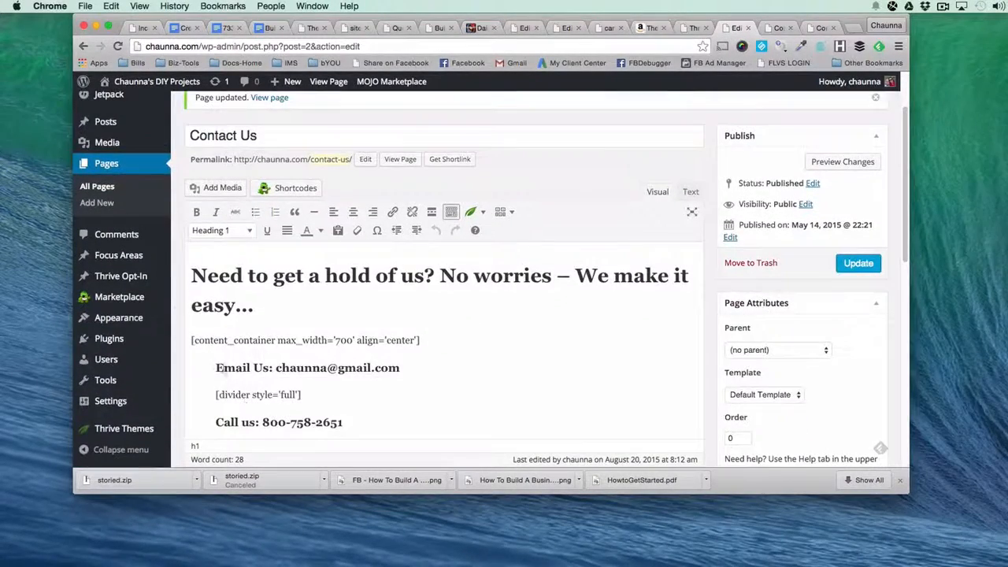
{"action": "left_click", "coordinate": [220, 363]}
{"action": "scroll", "coordinate": [217, 366], "scroll_direction": "down", "scroll_amount": 2}
{"action": "scroll", "coordinate": [216, 366], "scroll_direction": "down", "scroll_amount": 3}
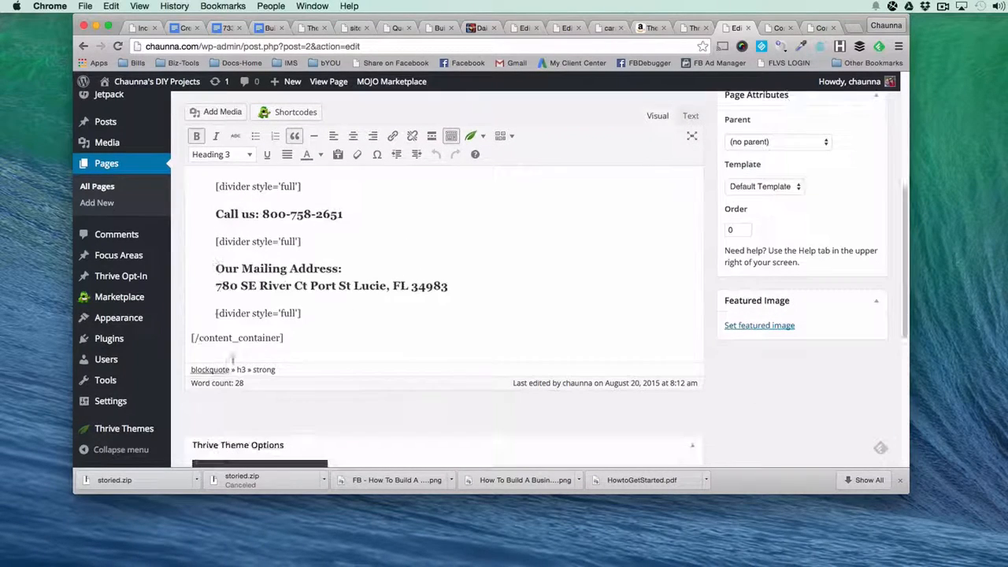
{"action": "left_click", "coordinate": [458, 292], "text": "shift"}
{"action": "left_click", "coordinate": [398, 317], "text": "shift"}
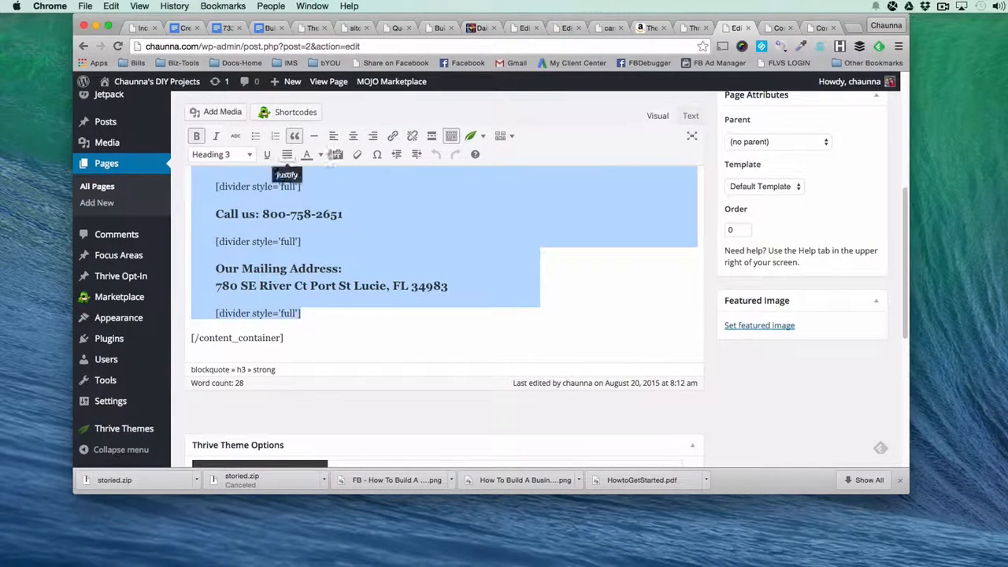
{"action": "left_click", "coordinate": [297, 138]}
{"action": "scroll", "coordinate": [365, 354], "scroll_direction": "up", "scroll_amount": 2}
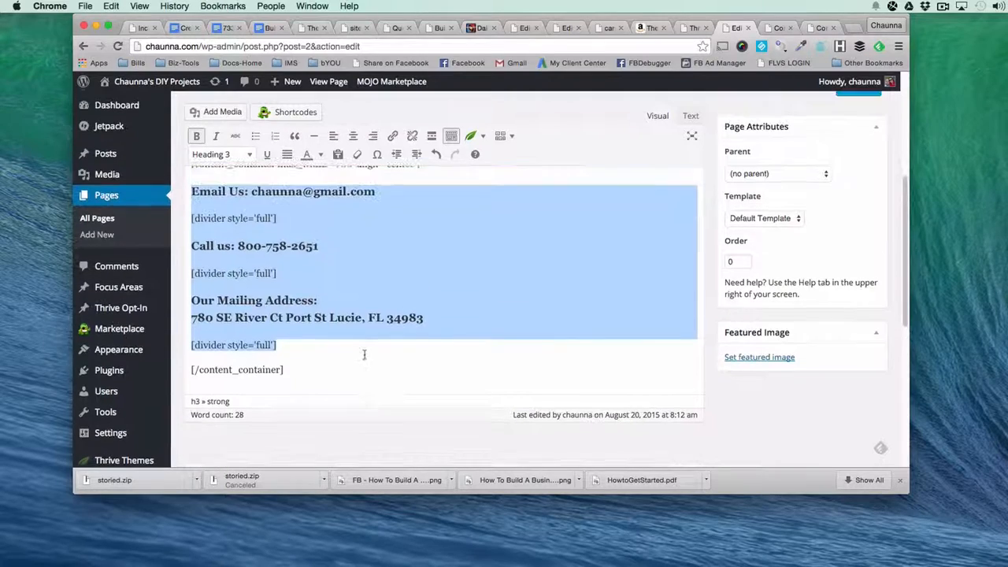
{"action": "left_click", "coordinate": [314, 234]}
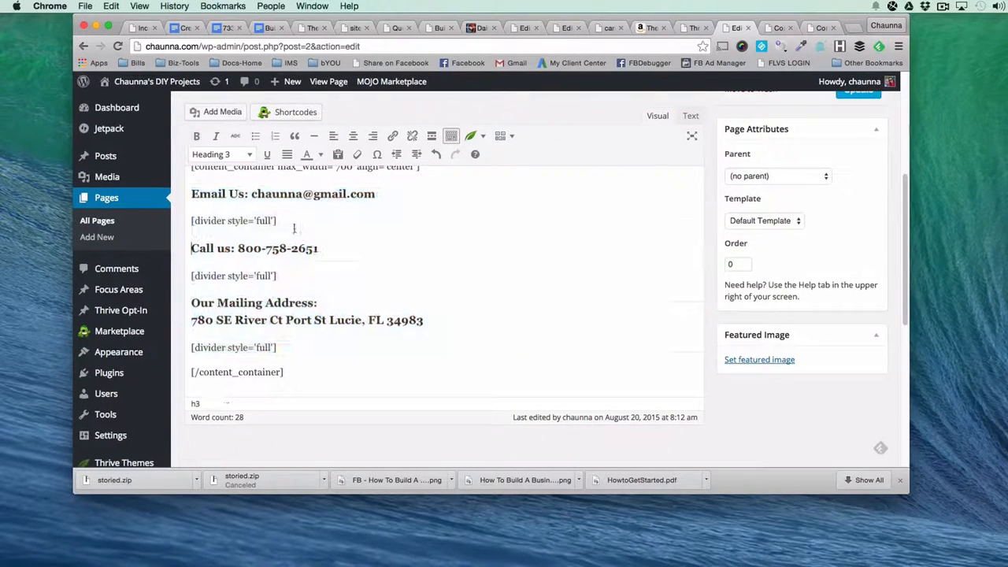
Add a blank line above the Email Us heading and another below the last divider, inside the content container.
{"action": "scroll", "coordinate": [204, 230], "scroll_direction": "up", "scroll_amount": 1}
{"action": "scroll", "coordinate": [205, 230], "scroll_direction": "up", "scroll_amount": 1}
{"action": "left_click", "coordinate": [192, 201]}
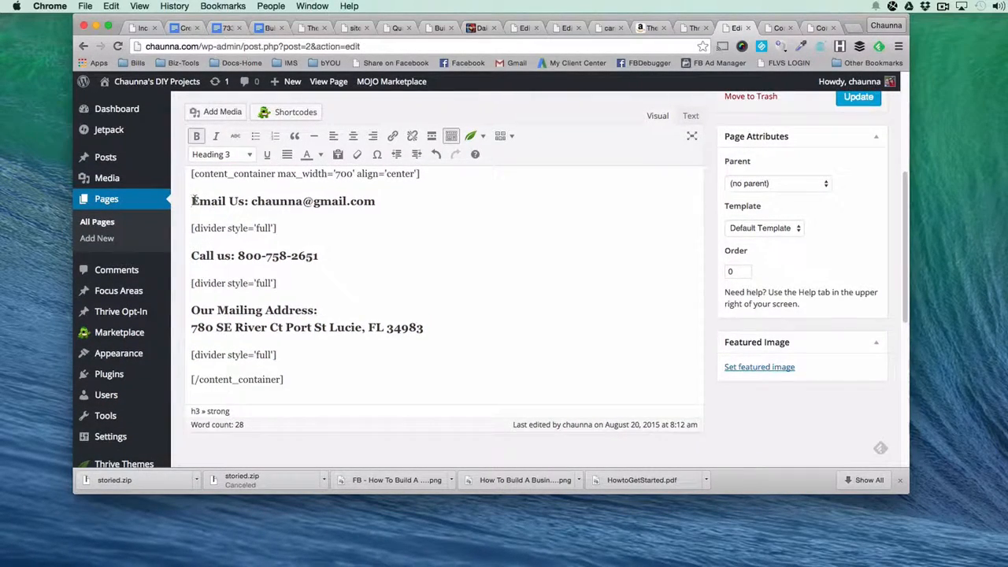
{"action": "key", "text": "Return"}
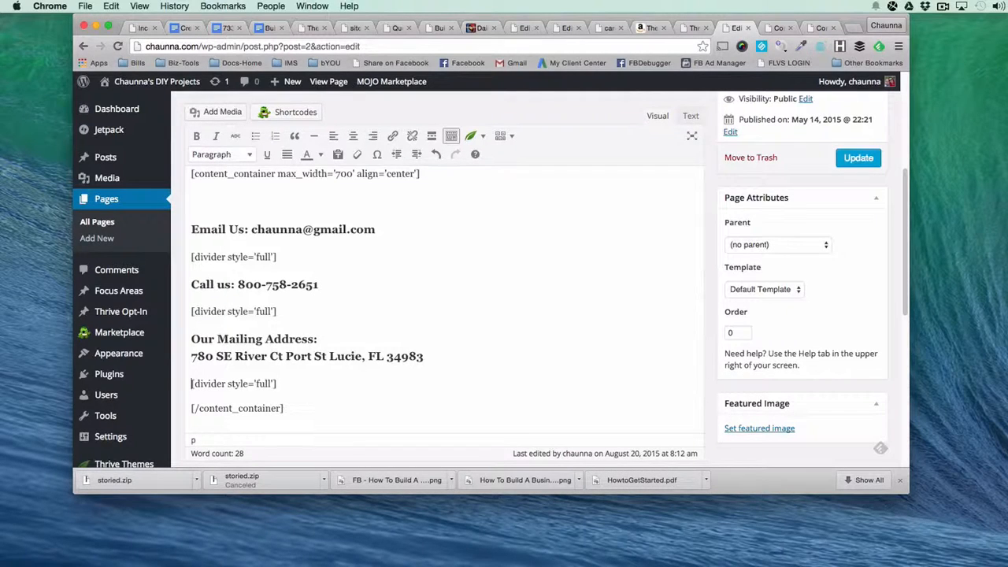
{"action": "key", "text": "Down"}
{"action": "key", "text": "Return"}
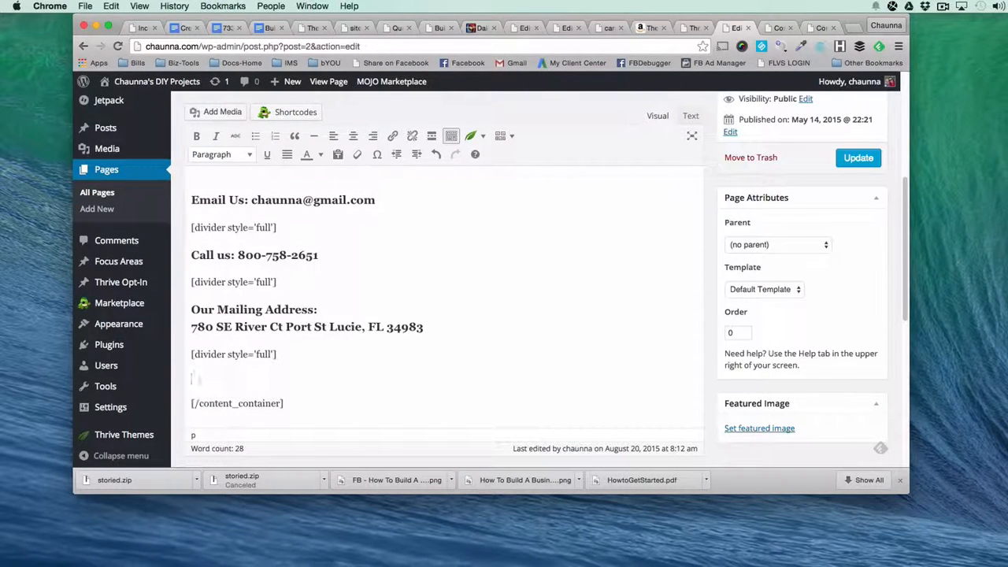
Update the page with the unquoted contact details and check the live Contact Us page.
{"action": "left_click", "coordinate": [858, 158]}
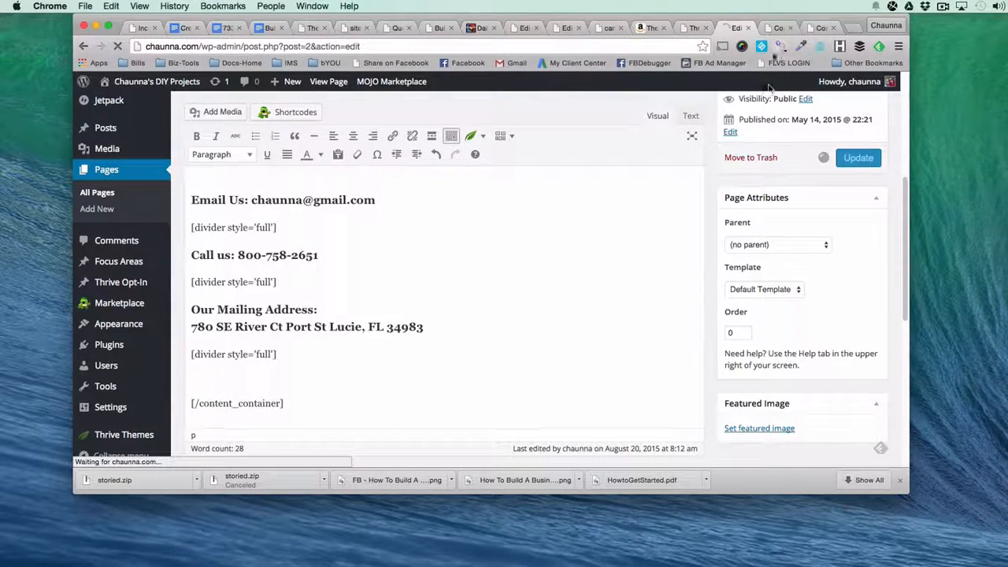
{"action": "left_click", "coordinate": [768, 28]}
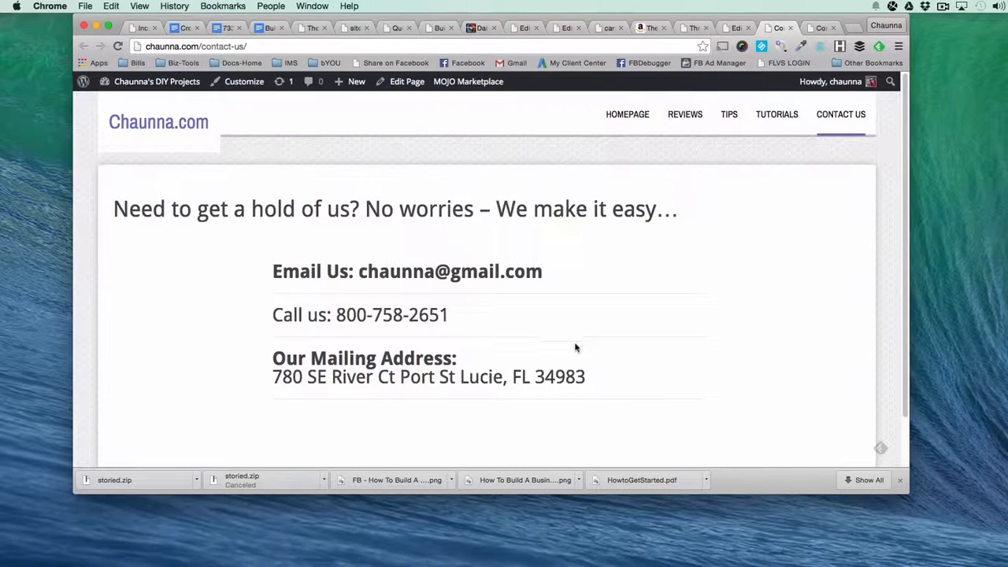
{"action": "scroll", "coordinate": [422, 384], "scroll_direction": "down", "scroll_amount": 1}
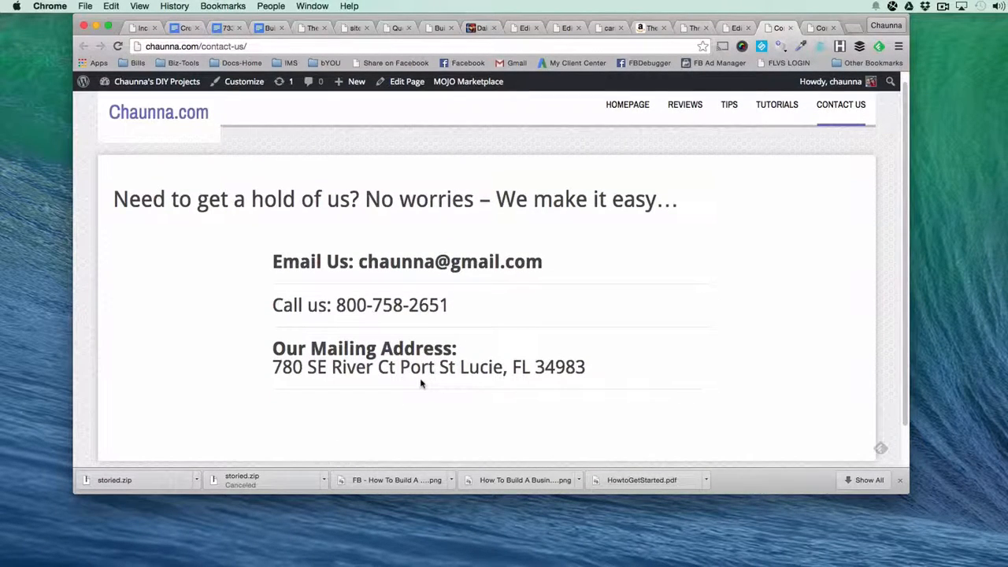
Switch the Contact Us page to the Narrow Page template, update it and reload the live page.
{"action": "left_click", "coordinate": [737, 28]}
{"action": "scroll", "coordinate": [775, 362], "scroll_direction": "down", "scroll_amount": 5}
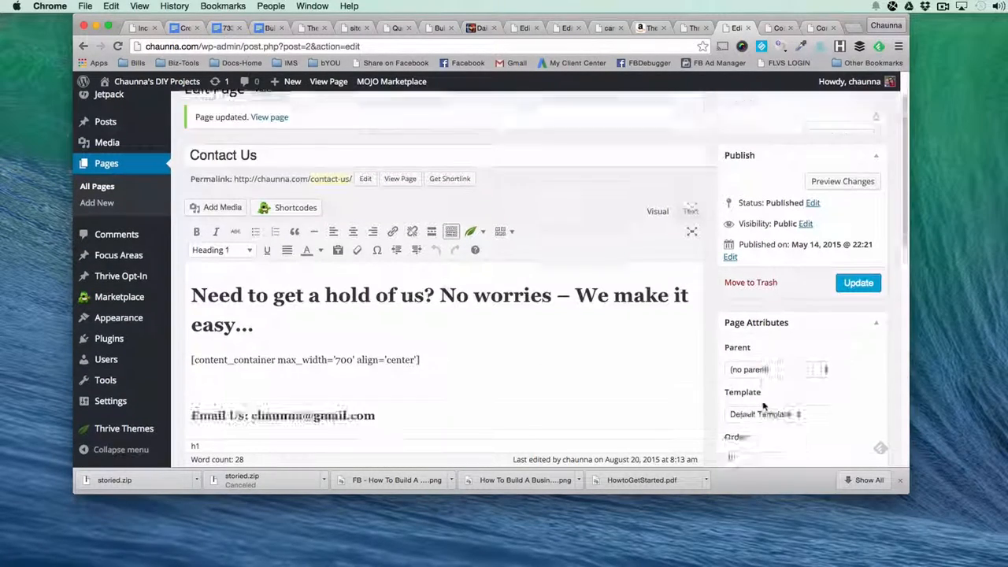
{"action": "left_click", "coordinate": [756, 367]}
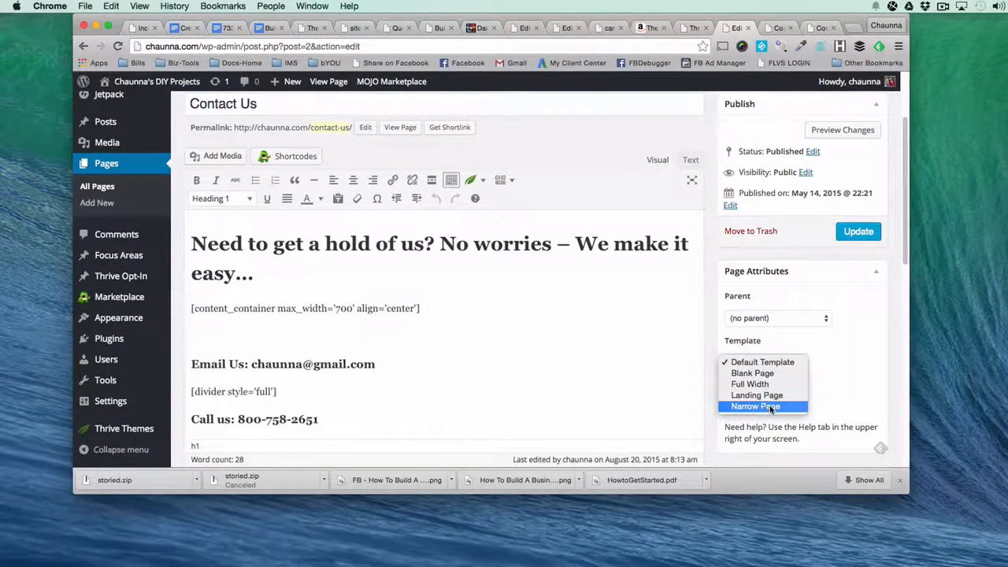
{"action": "left_click", "coordinate": [760, 405]}
{"action": "left_click", "coordinate": [857, 232]}
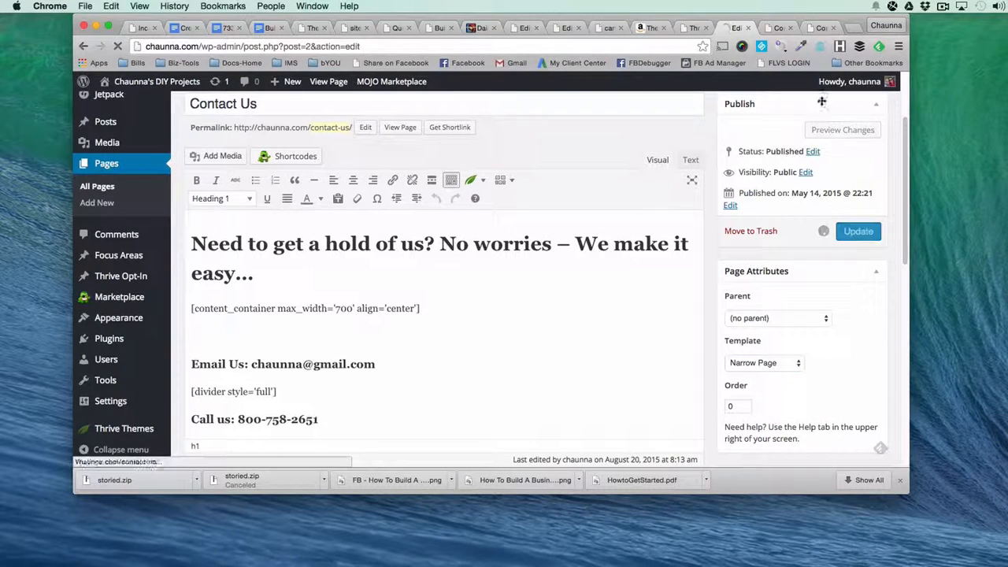
{"action": "left_click", "coordinate": [779, 28]}
{"action": "key", "text": "super+r"}
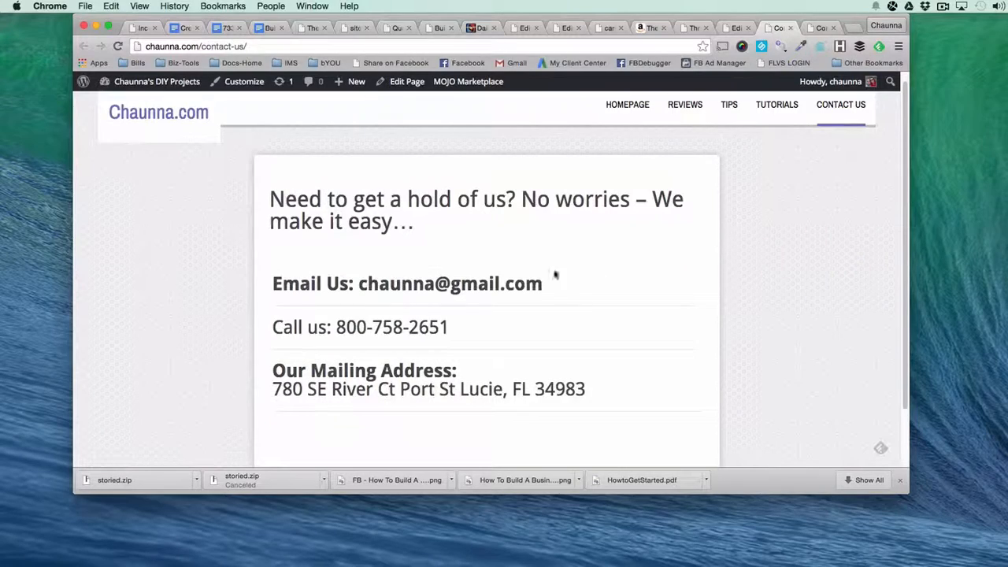
{"action": "scroll", "coordinate": [102, 341], "scroll_direction": "down", "scroll_amount": 2}
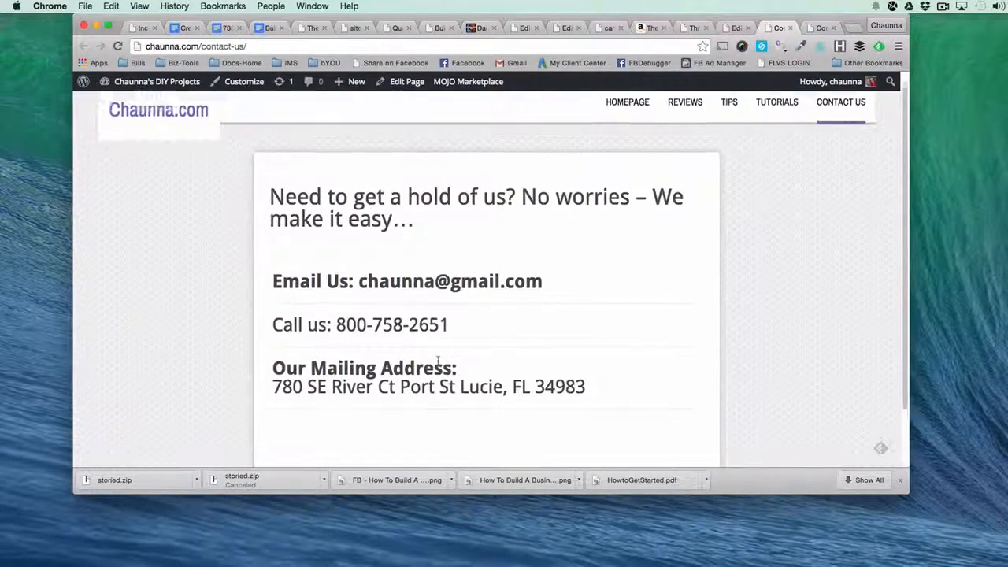
Compare the live Contact Us page with the example contact page on smartcleangains.com.
{"action": "left_click", "coordinate": [821, 28]}
{"action": "scroll", "coordinate": [719, 256], "scroll_direction": "up", "scroll_amount": 5}
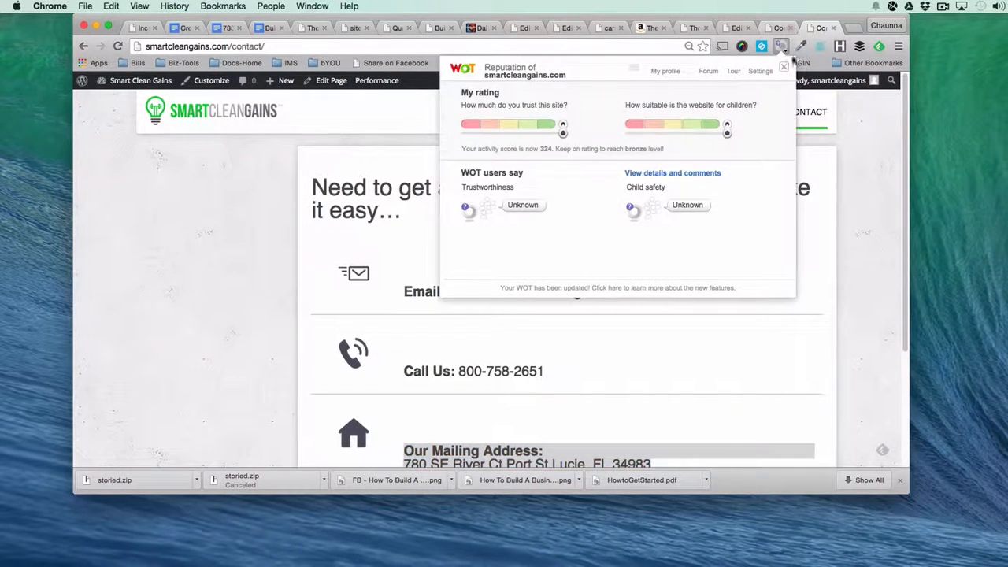
{"action": "left_click", "coordinate": [784, 67]}
{"action": "left_click", "coordinate": [776, 31]}
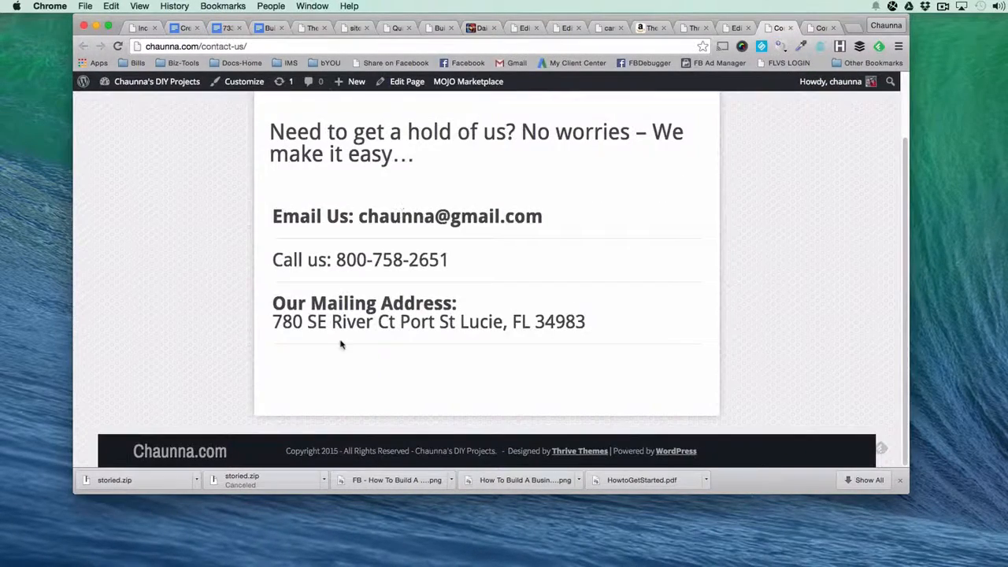
{"action": "scroll", "coordinate": [273, 444], "scroll_direction": "up", "scroll_amount": 2}
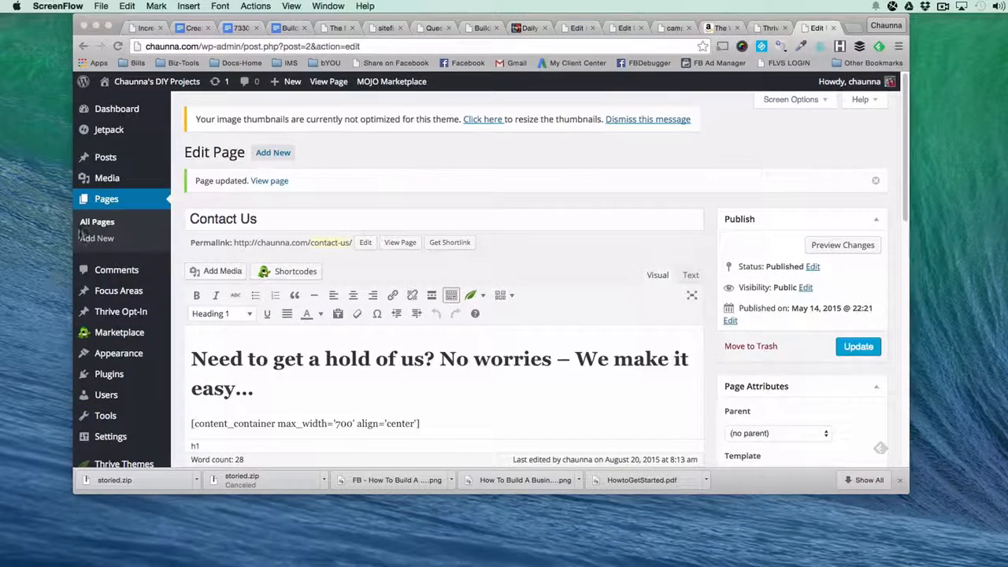
Go to the list of posts, open the Hello world! post in a new tab and look over its layout.
{"action": "left_click", "coordinate": [107, 159]}
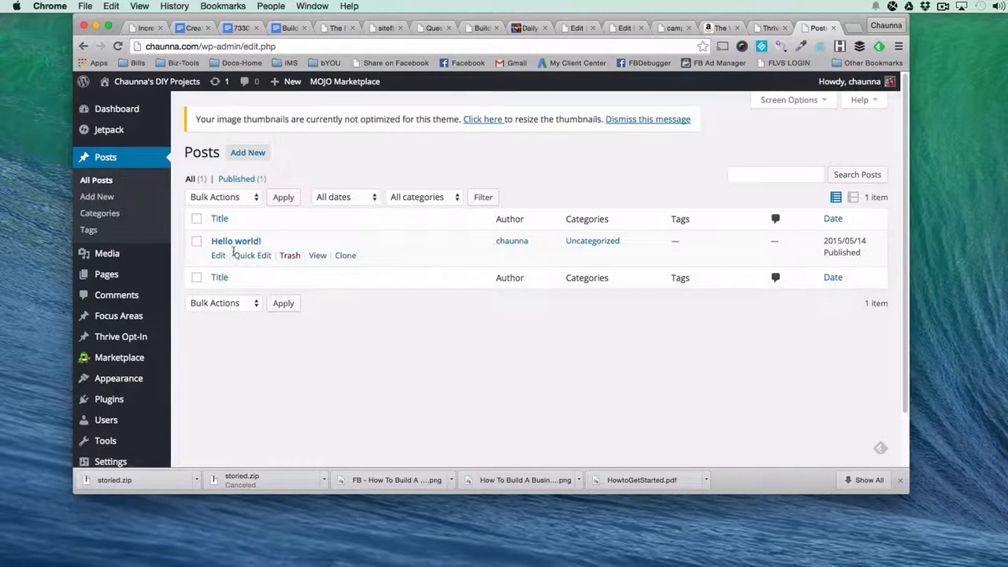
{"action": "right_click", "coordinate": [323, 259]}
{"action": "left_click", "coordinate": [346, 263]}
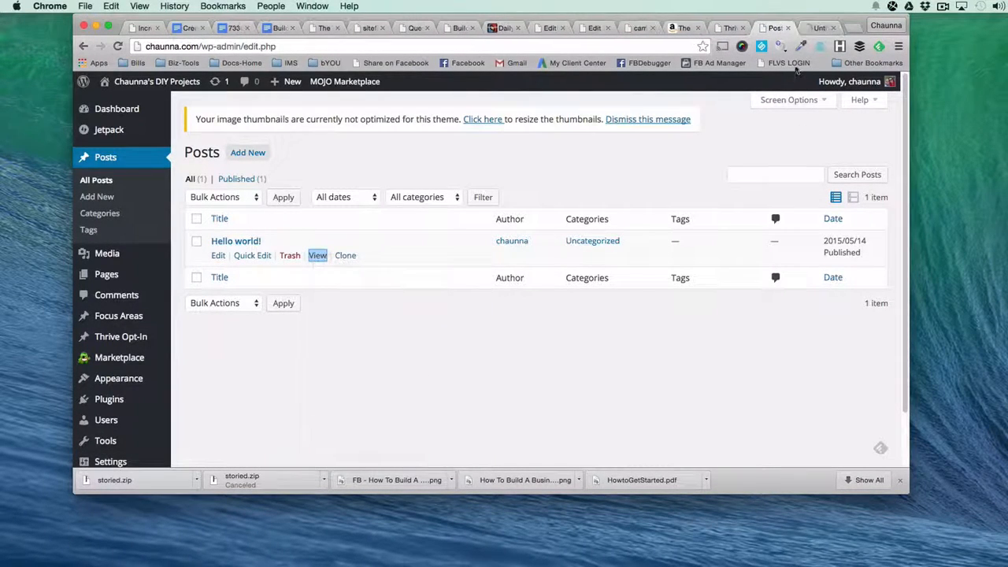
{"action": "left_click", "coordinate": [816, 30]}
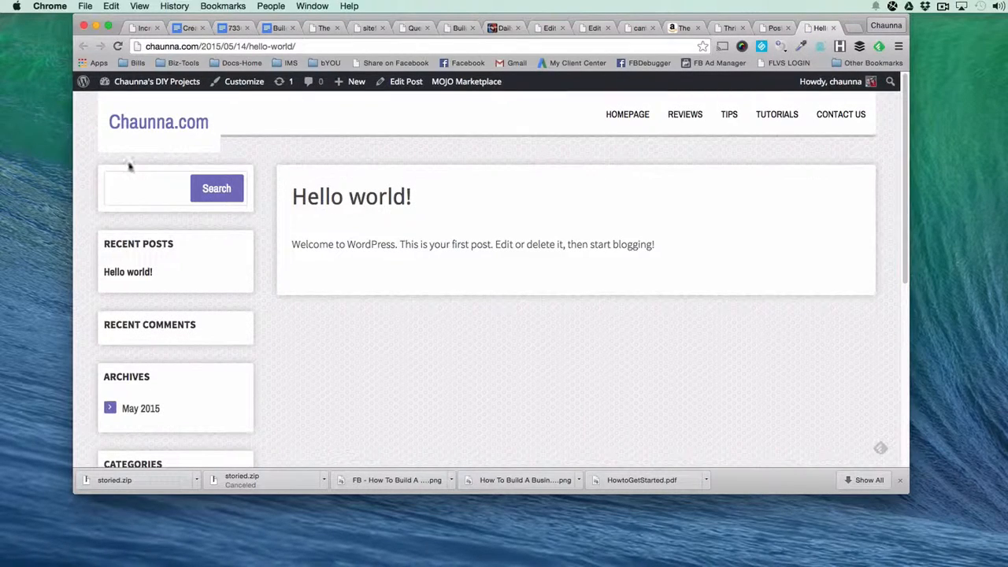
{"action": "scroll", "coordinate": [546, 176], "scroll_direction": "down", "scroll_amount": 5}
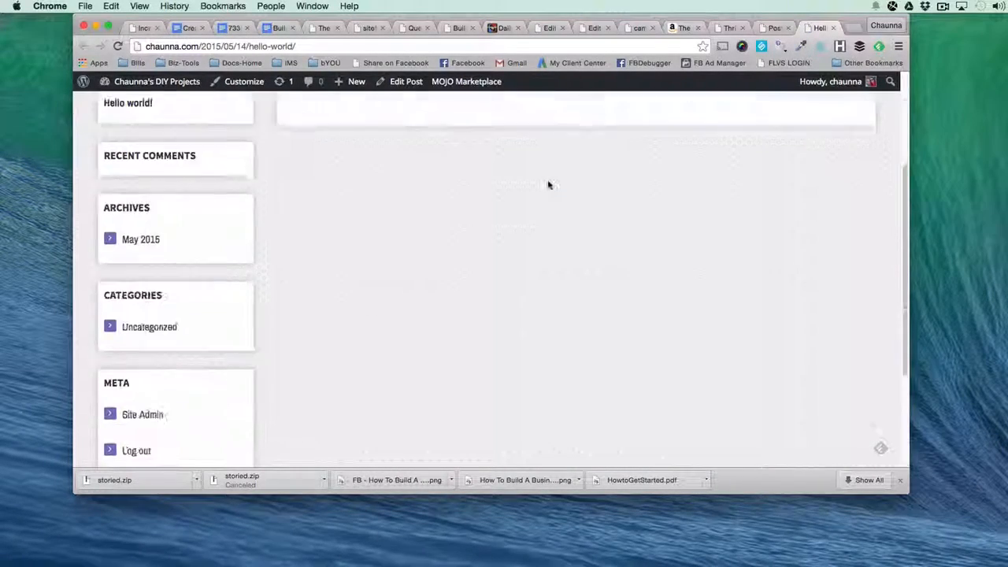
{"action": "scroll", "coordinate": [549, 185], "scroll_direction": "up", "scroll_amount": 5}
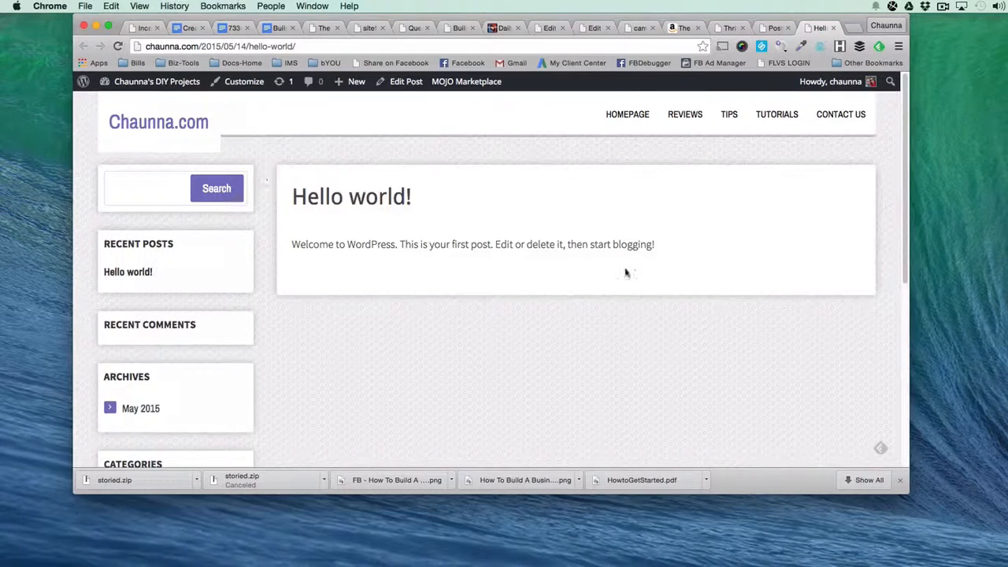
Back in the posts list, open the Hello world! post for quick editing and select its title.
{"action": "left_click", "coordinate": [770, 27]}
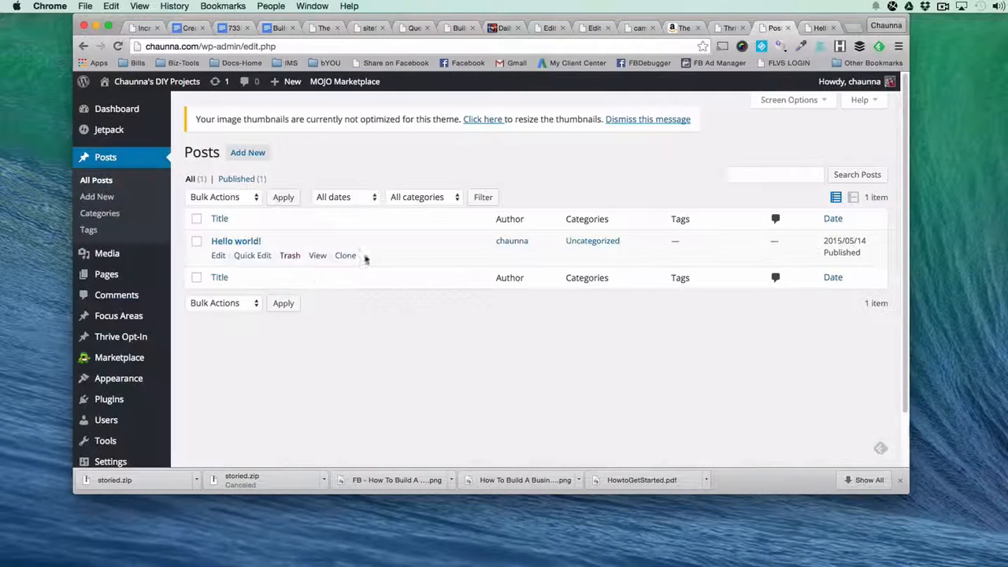
{"action": "left_click", "coordinate": [246, 256]}
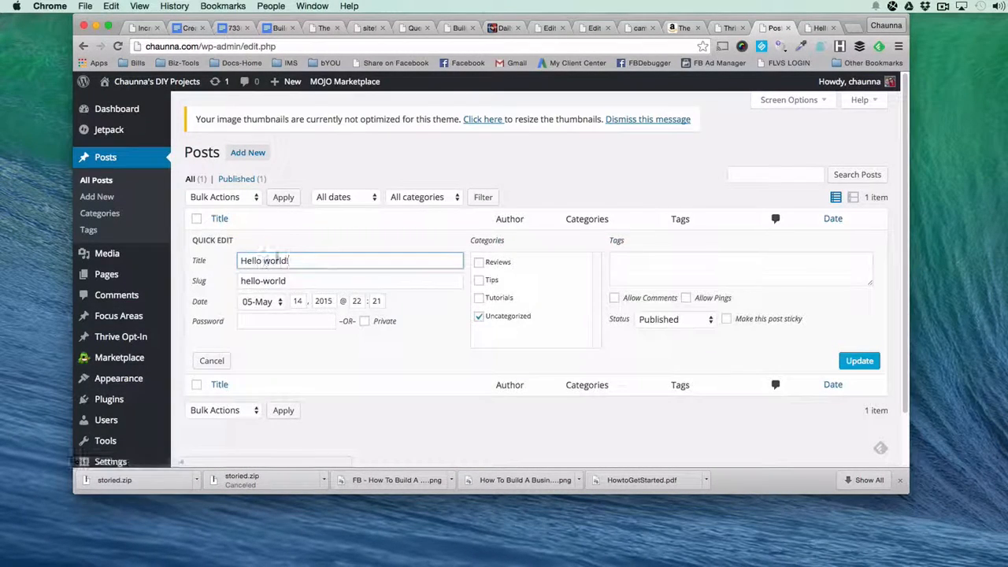
{"action": "left_click_drag", "start_coordinate": [197, 273], "coordinate": [181, 272]}
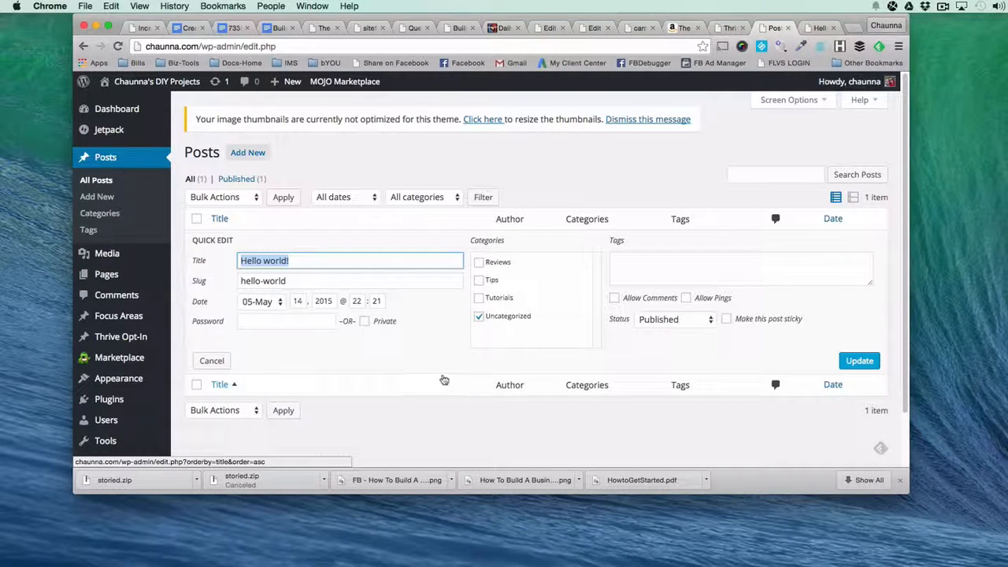
{"action": "type", "text": "Min"}
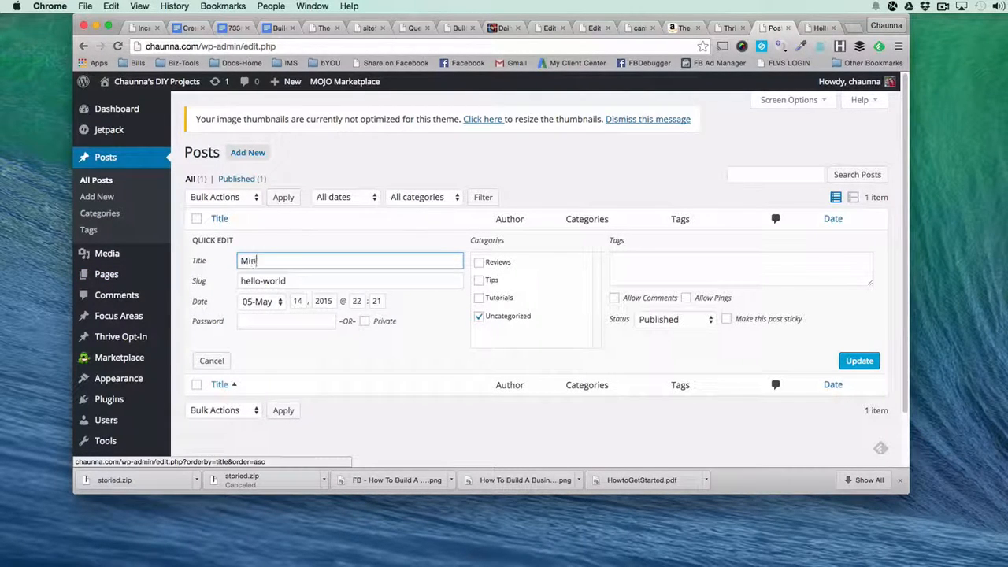
{"action": "type", "text": "ecraft"}
{"action": "key", "text": "super+a"}
{"action": "key", "text": "BackSpace"}
{"action": "type", "text": "amp Tur"}
Set the post's title to "DIY Desk Lamp Tutorial".
{"action": "key", "text": "super+a"}
{"action": "type", "text": "DIY Desk"}
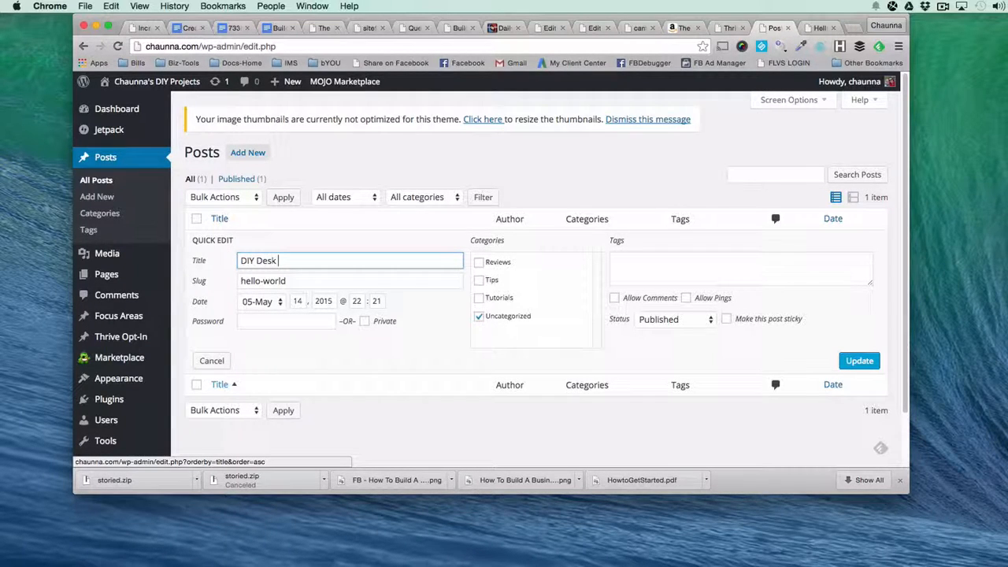
{"action": "type", "text": "lamp"}
{"action": "key", "text": "BackSpace"}
{"action": "key", "text": "BackSpace"}
{"action": "type", "text": "mp Tutorial"}
Copy the full post title and paste it over the existing slug.
{"action": "key", "text": "shift+alt+Left"}
{"action": "key", "text": "shift+alt+Left"}
{"action": "key", "text": "shift+alt+Left"}
{"action": "key", "text": "shift+alt+Left"}
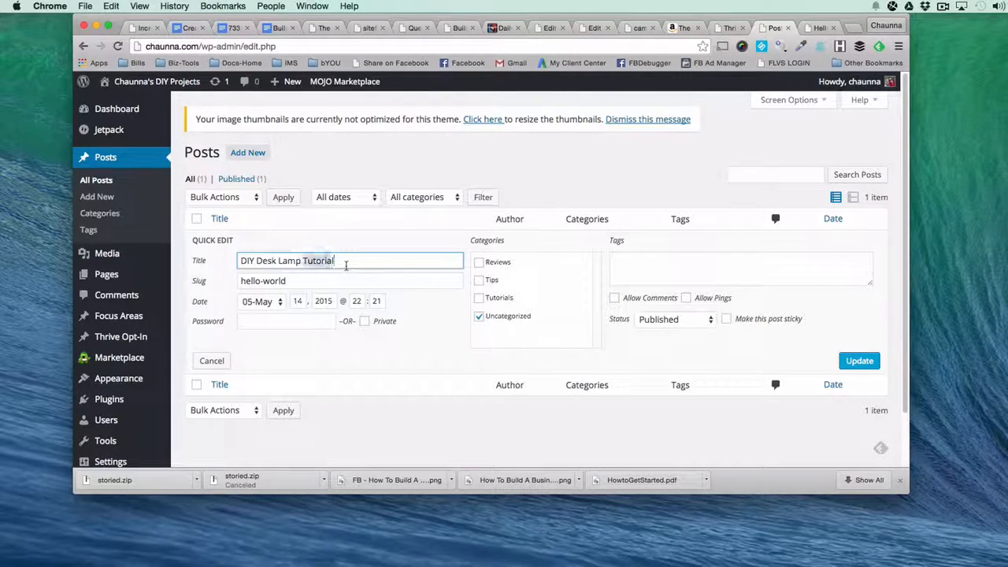
{"action": "key", "text": "super+c"}
{"action": "key", "text": "Tab"}
{"action": "key", "text": "super+v"}
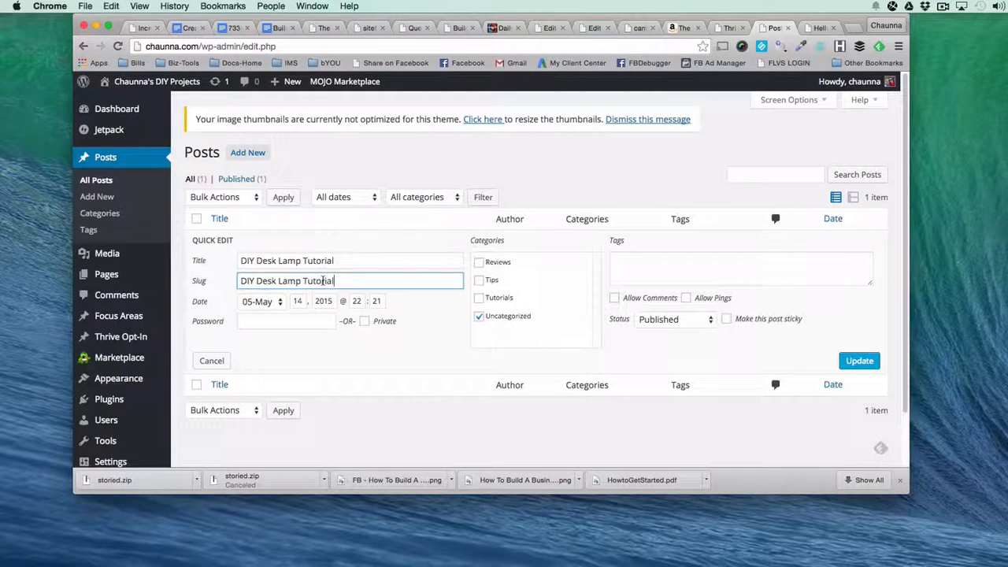
Rewrite the end of the slug in lowercase with hyphens so that it reads "-lamp-tutorial".
{"action": "left_click", "coordinate": [391, 358]}
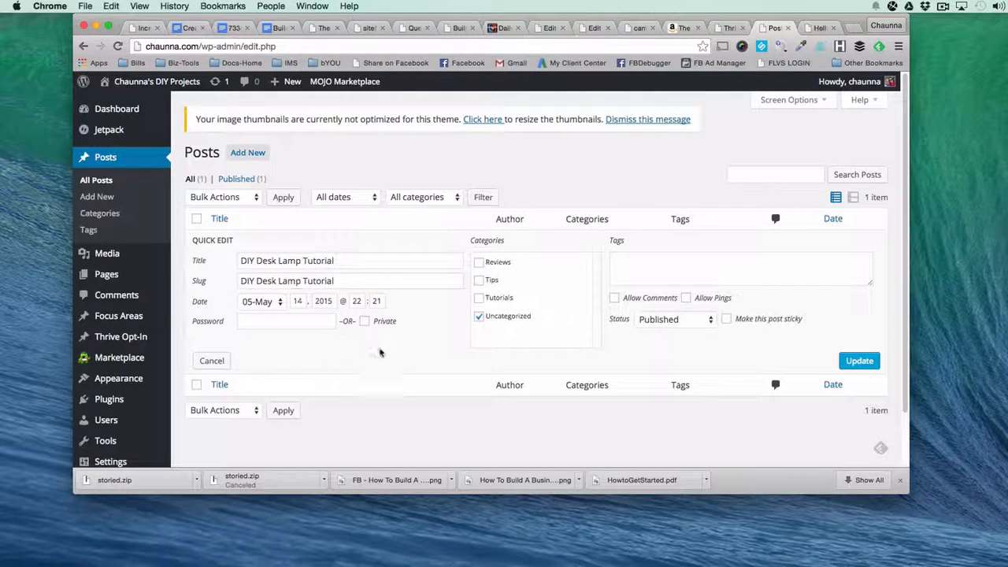
{"action": "left_click", "coordinate": [308, 281]}
{"action": "key", "text": "BackSpace"}
{"action": "key", "text": "BackSpace"}
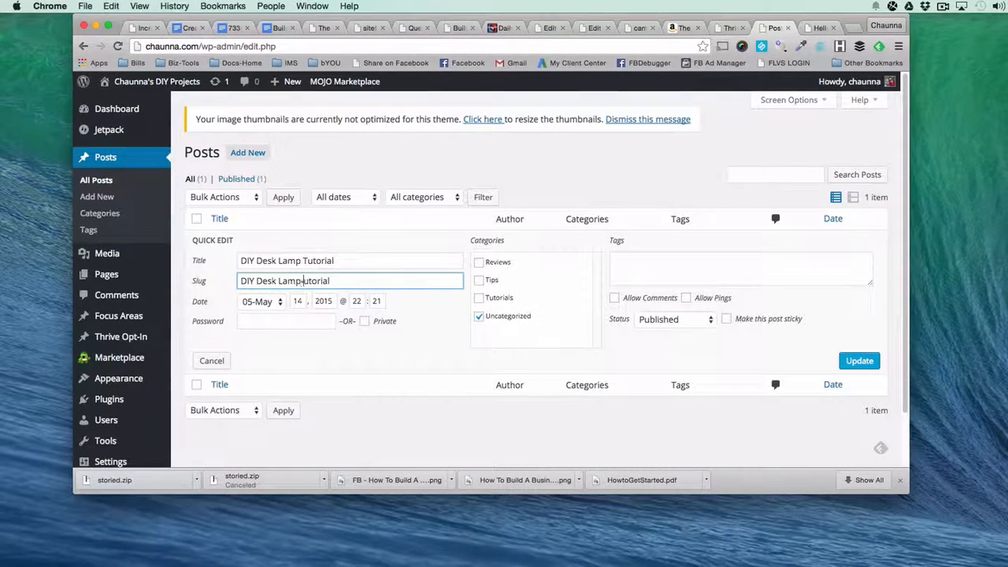
{"action": "type", "text": "-t"}
Change the beginning of the slug to lowercase and hyphenated so the whole slug reads "diy-desk-lamp-tutorial".
{"action": "key", "text": "BackSpace"}
{"action": "key", "text": "BackSpace"}
{"action": "type", "text": "-l"}
{"action": "left_click", "coordinate": [262, 281]}
{"action": "key", "text": "BackSpace"}
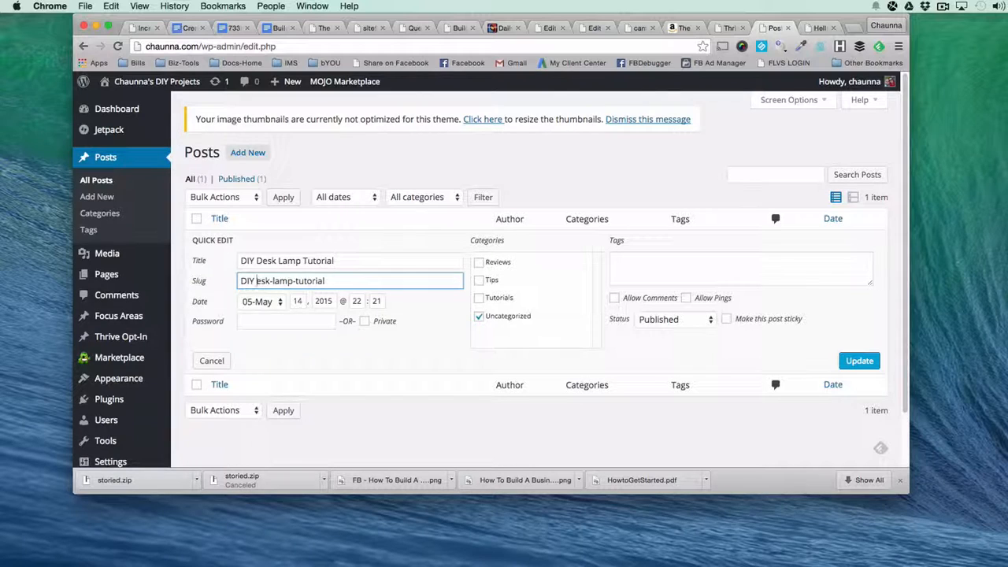
{"action": "type", "text": "d"}
{"action": "left_click", "coordinate": [255, 281]}
{"action": "key", "text": "BackSpace"}
{"action": "type", "text": "-d"}
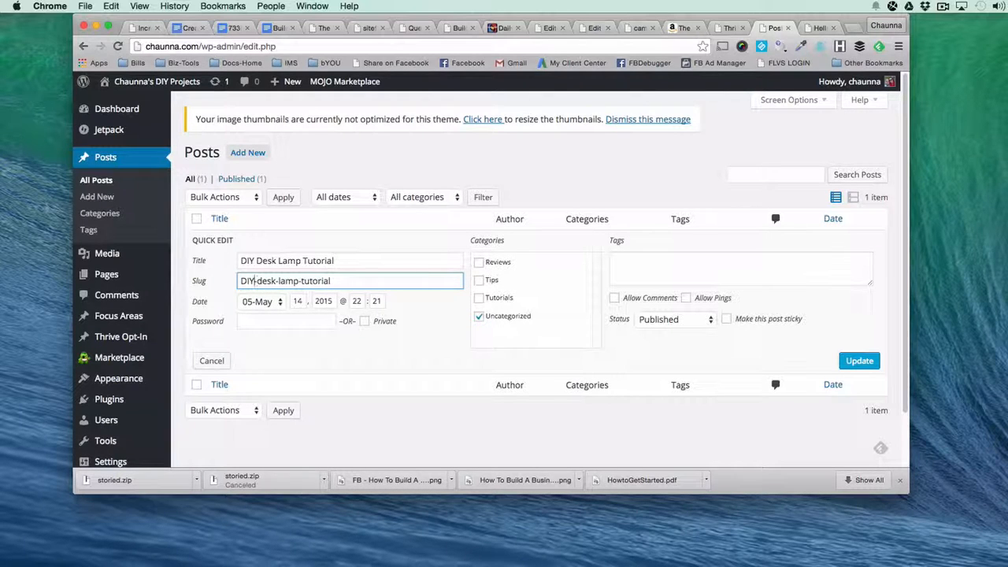
{"action": "double_click", "coordinate": [249, 281]}
{"action": "type", "text": "diy"}
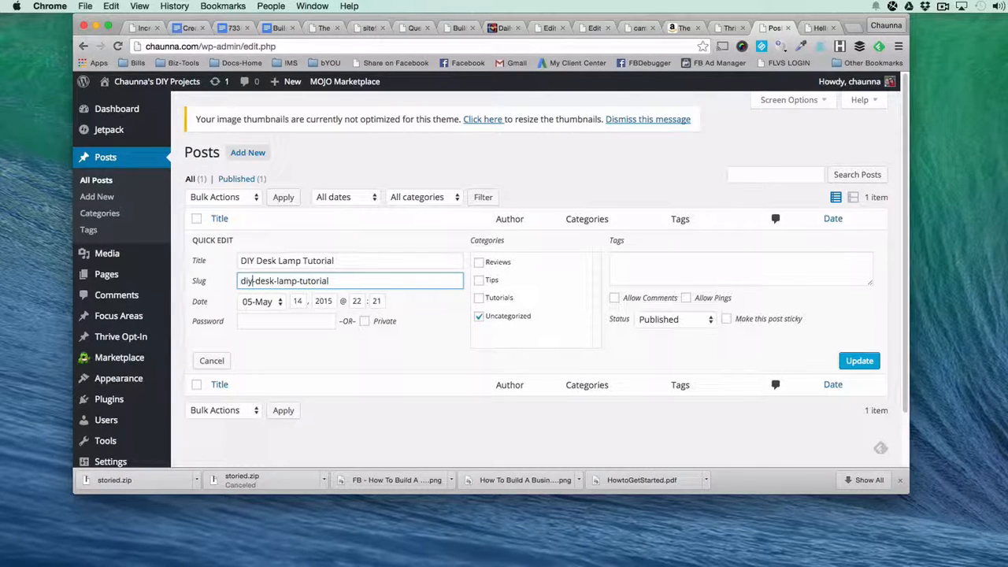
Categorize the post under Tutorials instead of Uncategorized, and save it with the tags "desk lamp, diy lamp, do it yourself".
{"action": "left_click", "coordinate": [479, 315]}
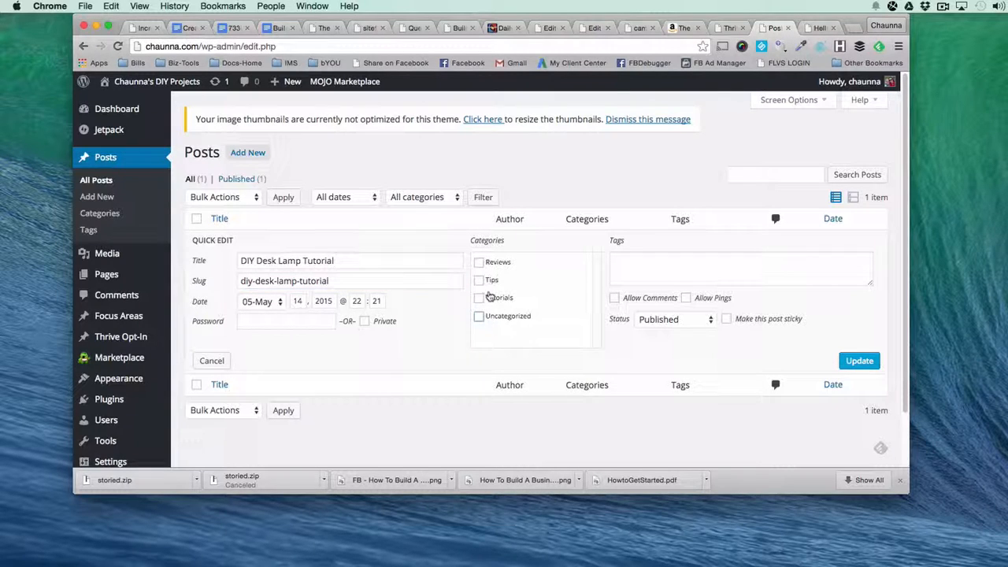
{"action": "left_click", "coordinate": [478, 298]}
{"action": "left_click", "coordinate": [680, 260]}
{"action": "type", "text": "desk lamp"}
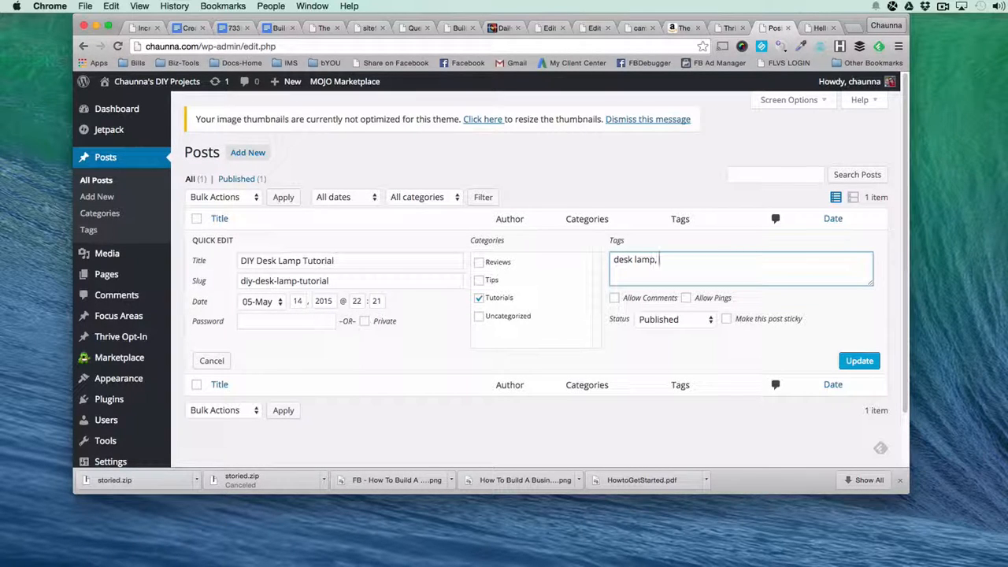
{"action": "type", "text": ", diy lamp, do it yourself"}
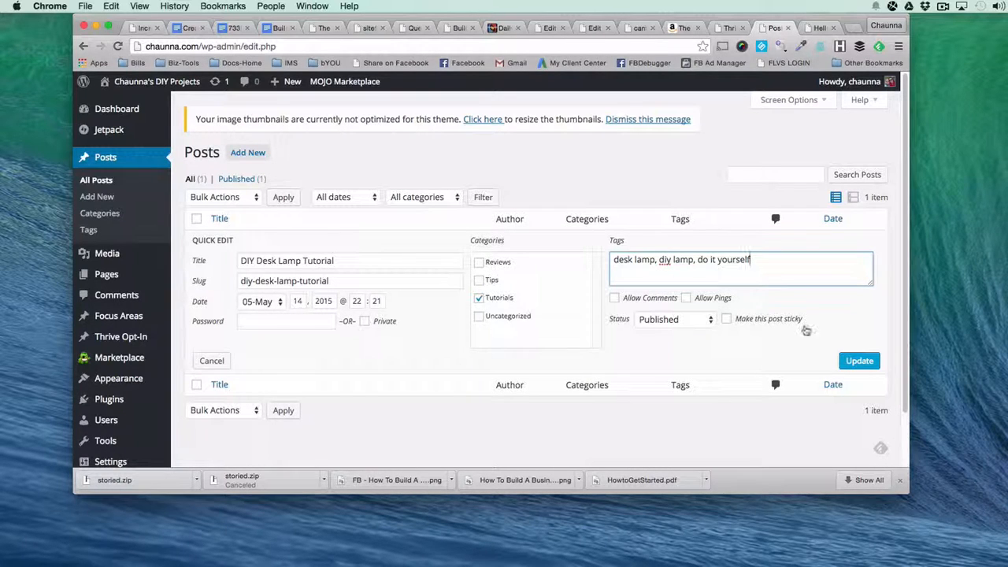
{"action": "left_click", "coordinate": [859, 362]}
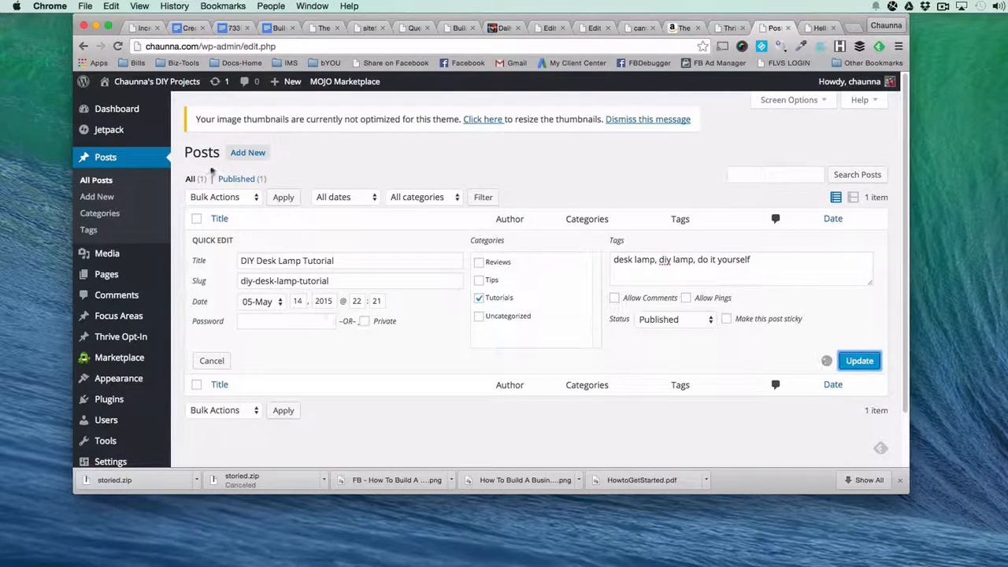
Add a new post titled "3 Pallet Project Tips" and collapse its Tags section.
{"action": "left_click", "coordinate": [249, 155]}
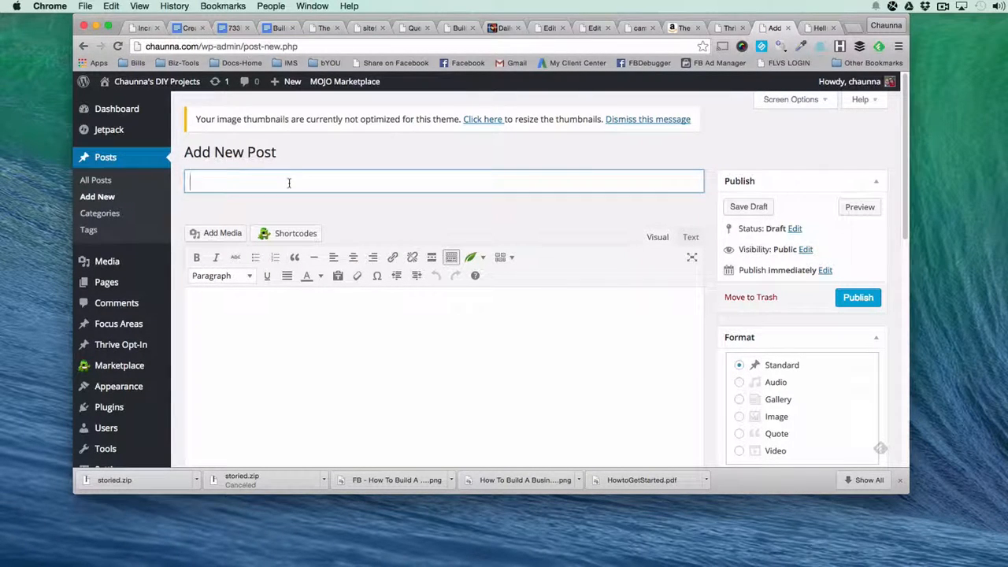
{"action": "type", "text": "3 Pallet P"}
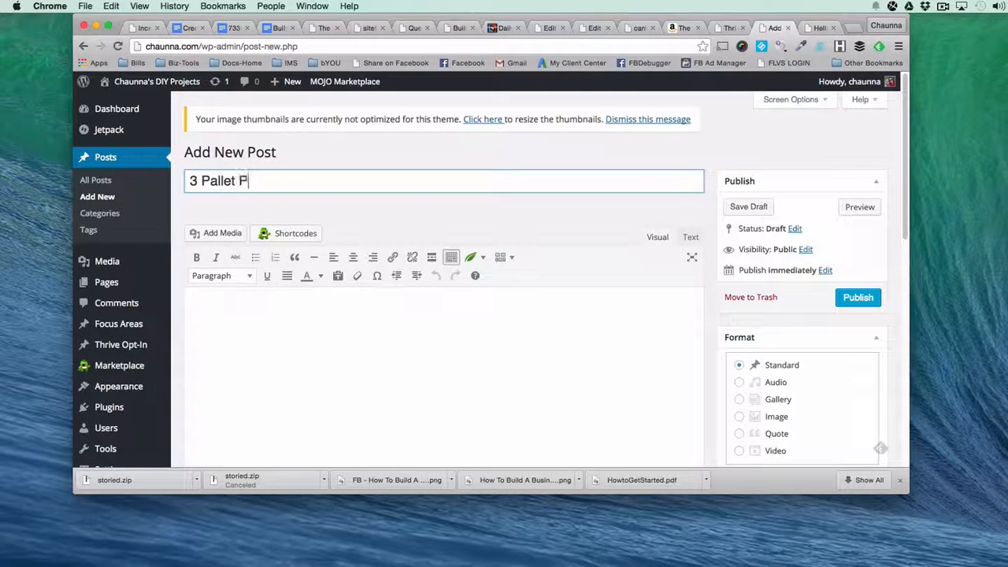
{"action": "type", "text": "roject Tips"}
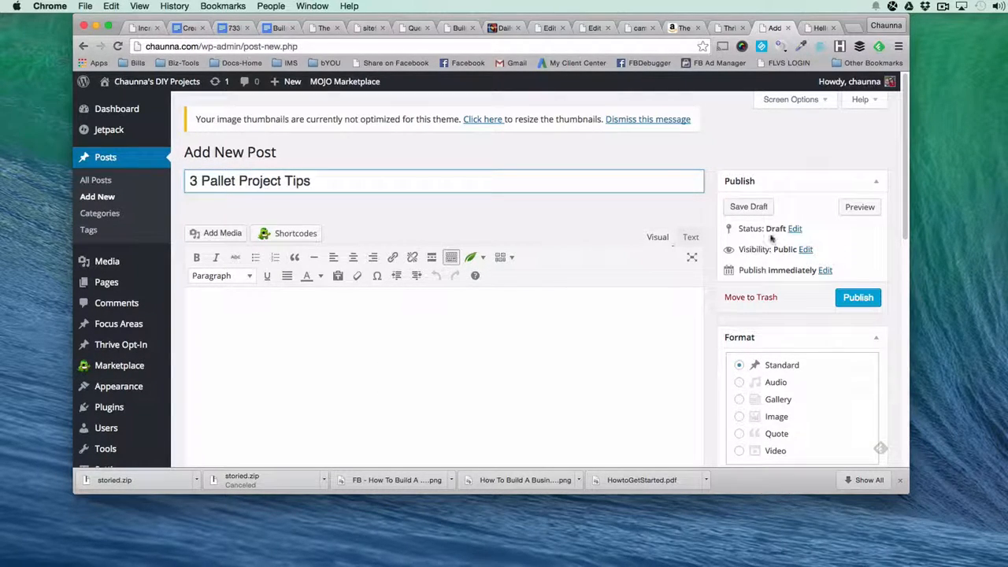
{"action": "scroll", "coordinate": [673, 339], "scroll_direction": "down", "scroll_amount": 5}
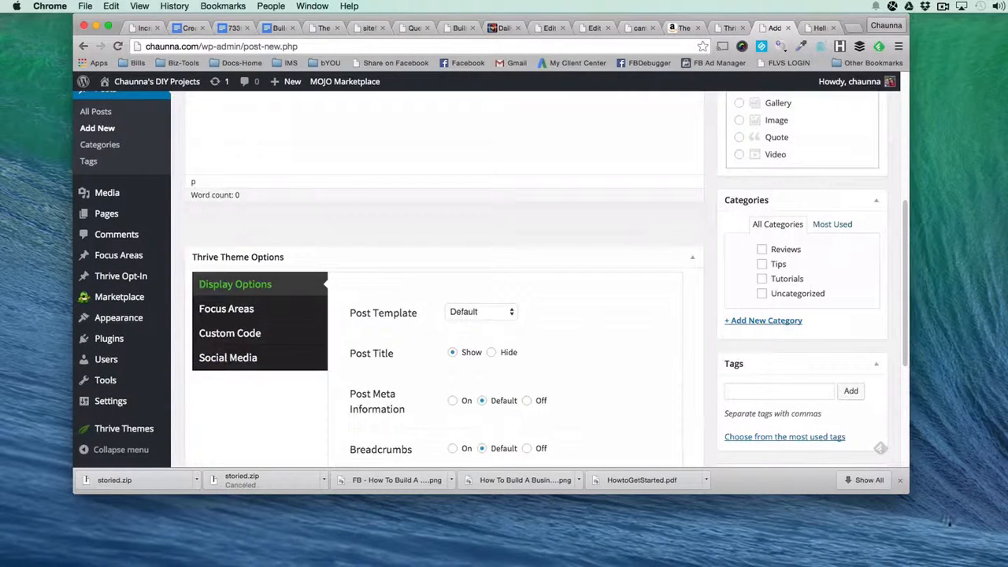
{"action": "left_click", "coordinate": [776, 372]}
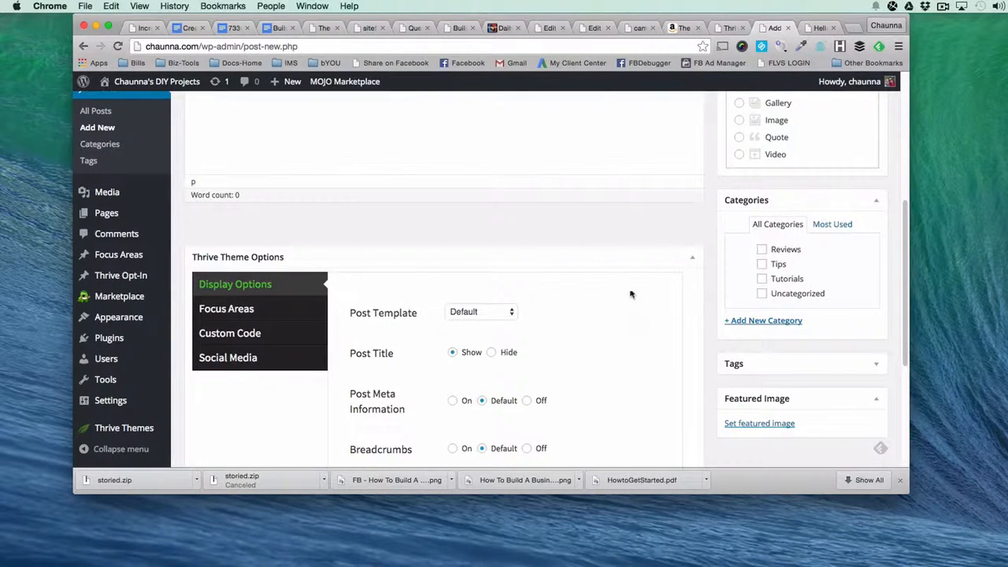
{"action": "scroll", "coordinate": [393, 246], "scroll_direction": "up", "scroll_amount": 3}
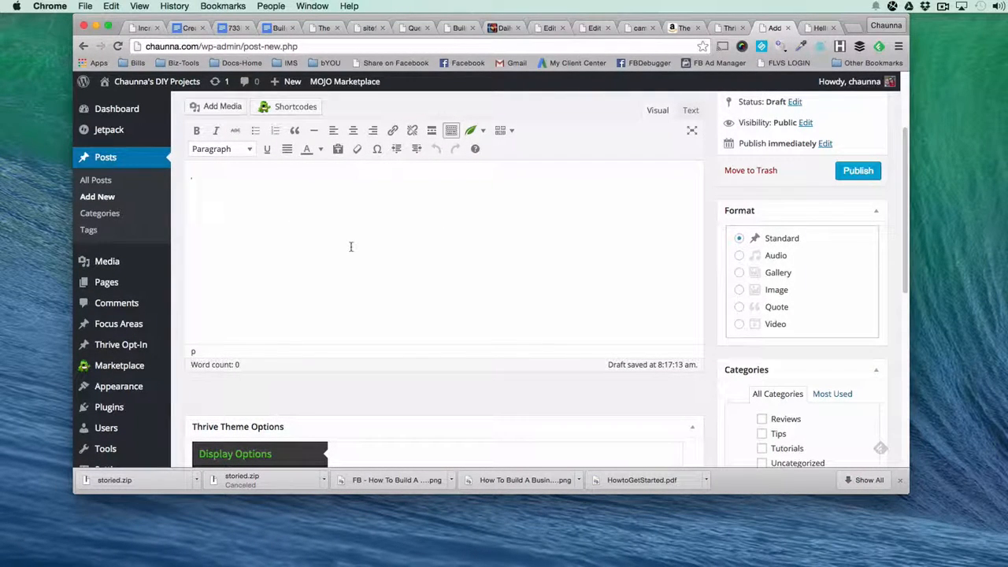
In the Social Media part of the Thrive theme options, reuse the post title "3 Pallet Project Tips" as the social media title.
{"action": "scroll", "coordinate": [351, 247], "scroll_direction": "down", "scroll_amount": 3}
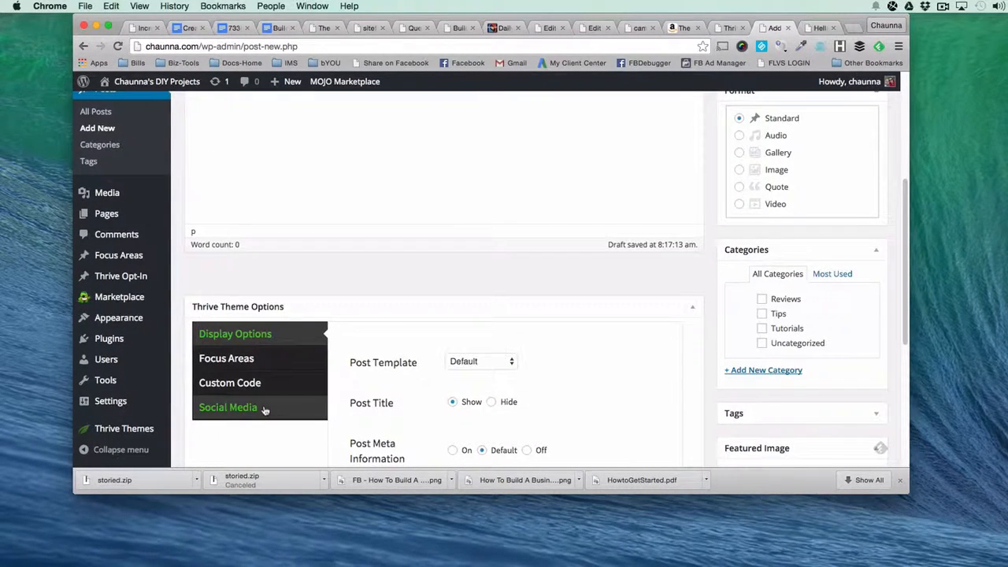
{"action": "left_click", "coordinate": [265, 411]}
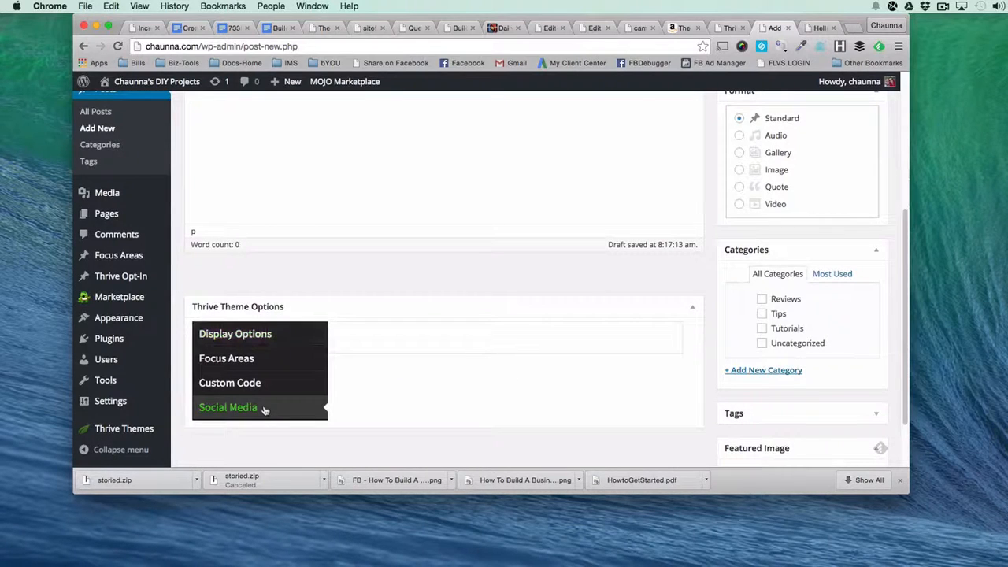
{"action": "scroll", "coordinate": [263, 410], "scroll_direction": "down", "scroll_amount": 5}
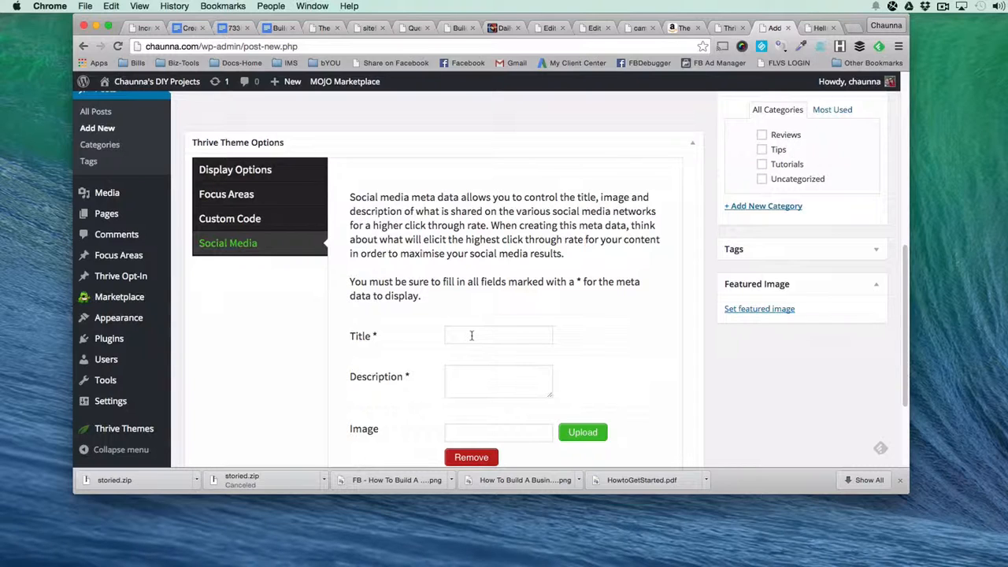
{"action": "scroll", "coordinate": [471, 335], "scroll_direction": "up", "scroll_amount": 10}
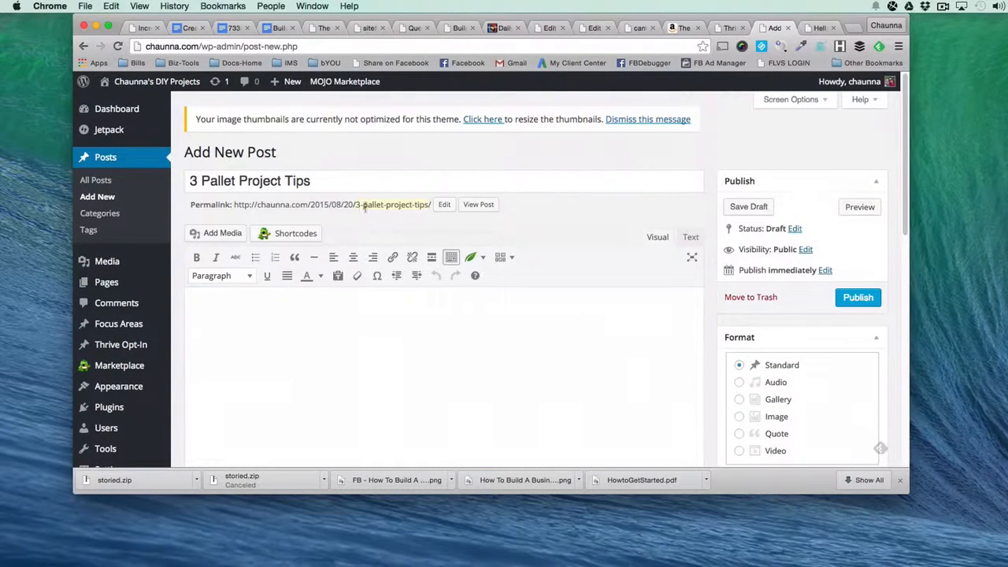
{"action": "left_click", "coordinate": [350, 187]}
{"action": "left_click_drag", "start_coordinate": [350, 187], "coordinate": [189, 183]}
{"action": "key", "text": "super+c"}
{"action": "scroll", "coordinate": [468, 298], "scroll_direction": "down", "scroll_amount": 10}
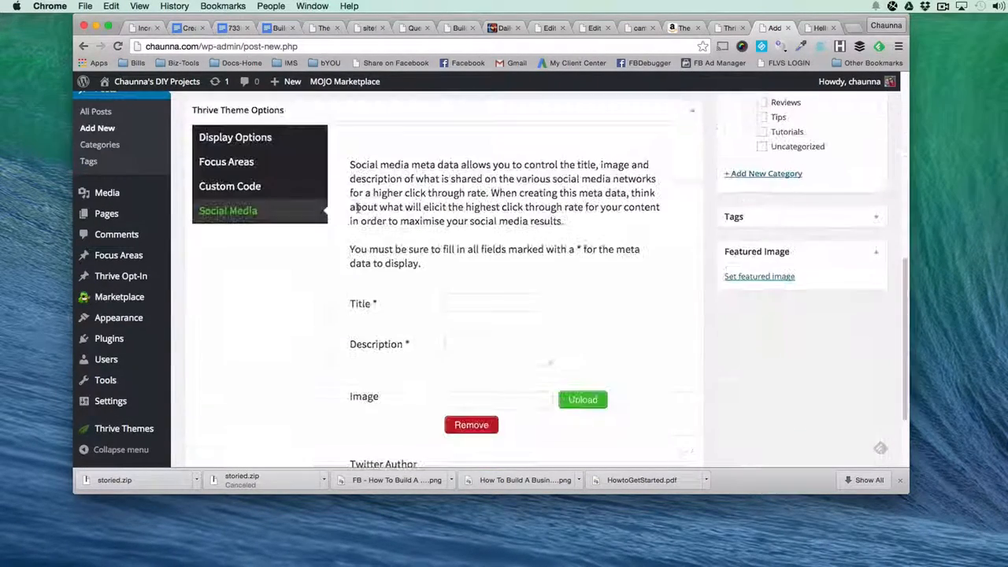
{"action": "left_click", "coordinate": [468, 299]}
{"action": "key", "text": "super+v"}
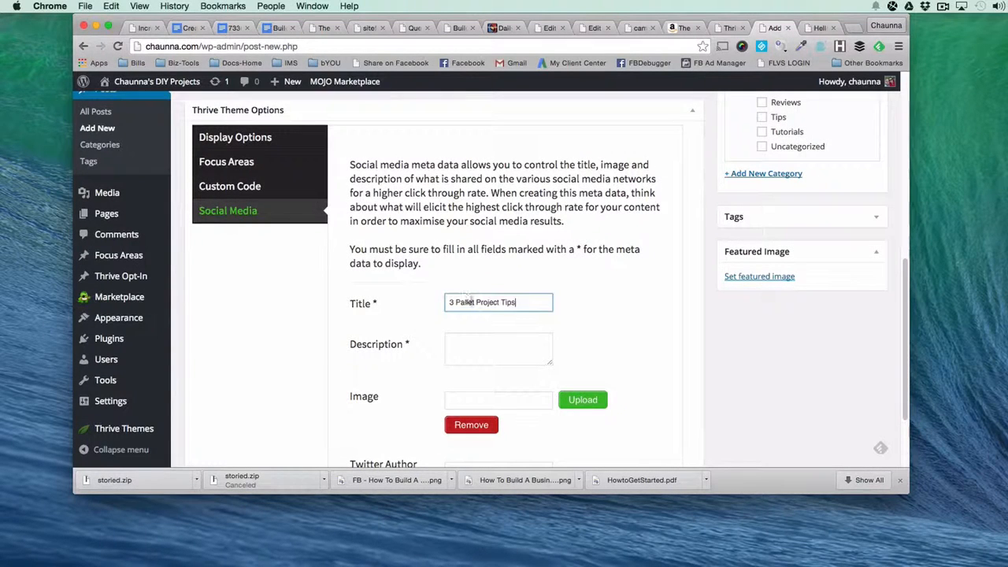
Set the social media description to "tips for finding free pallets and how to break them apart for your craft projects".
{"action": "left_click", "coordinate": [487, 344]}
{"action": "type", "text": "tips for breaking apart"}
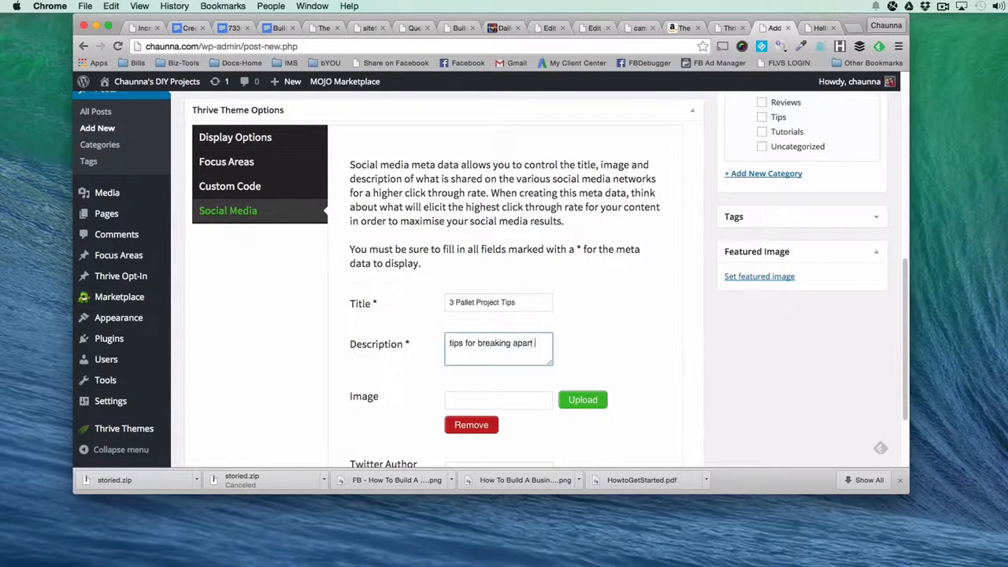
{"action": "key", "text": "BackSpace"}
{"action": "key", "text": "BackSpace"}
{"action": "key", "text": "BackSpace"}
{"action": "key", "text": "BackSpace"}
{"action": "key", "text": "BackSpace"}
{"action": "key", "text": "BackSpace"}
{"action": "key", "text": "BackSpace"}
{"action": "key", "text": "BackSpace"}
{"action": "key", "text": "BackSpace"}
{"action": "key", "text": "BackSpace"}
{"action": "key", "text": "BackSpace"}
{"action": "key", "text": "BackSpace"}
{"action": "key", "text": "BackSpace"}
{"action": "key", "text": "BackSpace"}
{"action": "type", "text": "finding free pallets and how to break t"}
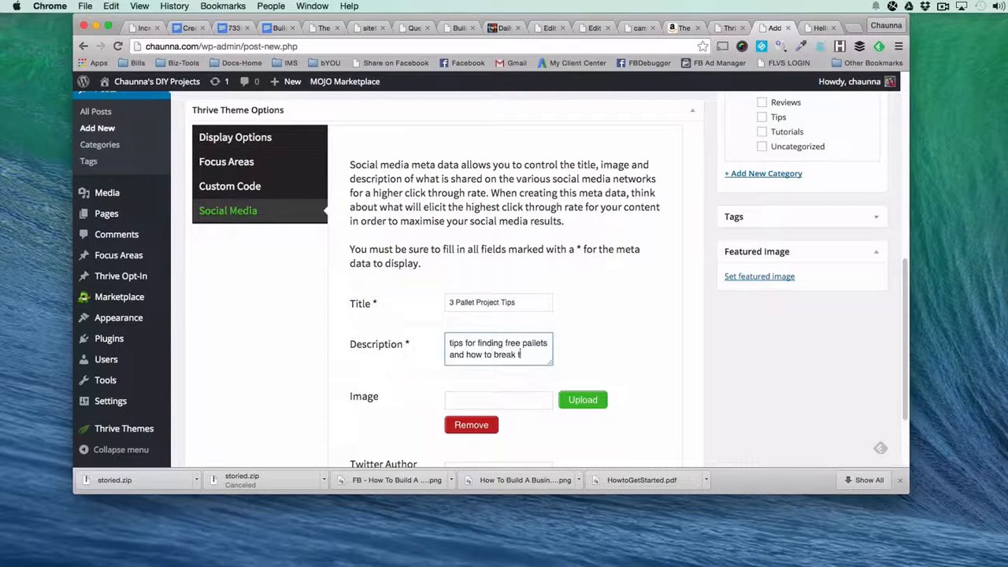
{"action": "type", "text": "hem apart for your craft projects"}
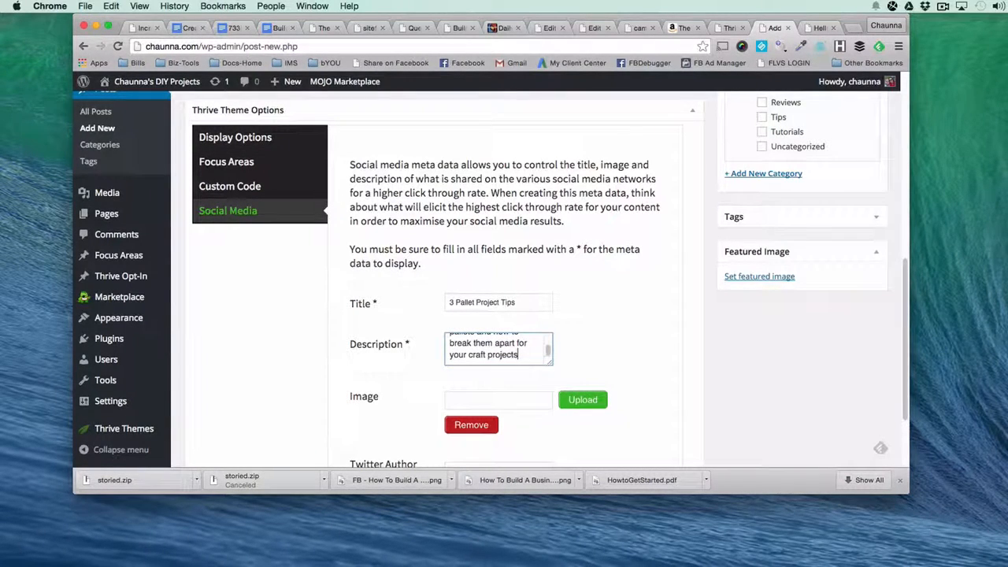
Open canva.com in a new tab to view its design types, and return to the pallet post draft.
{"action": "left_click", "coordinate": [505, 398]}
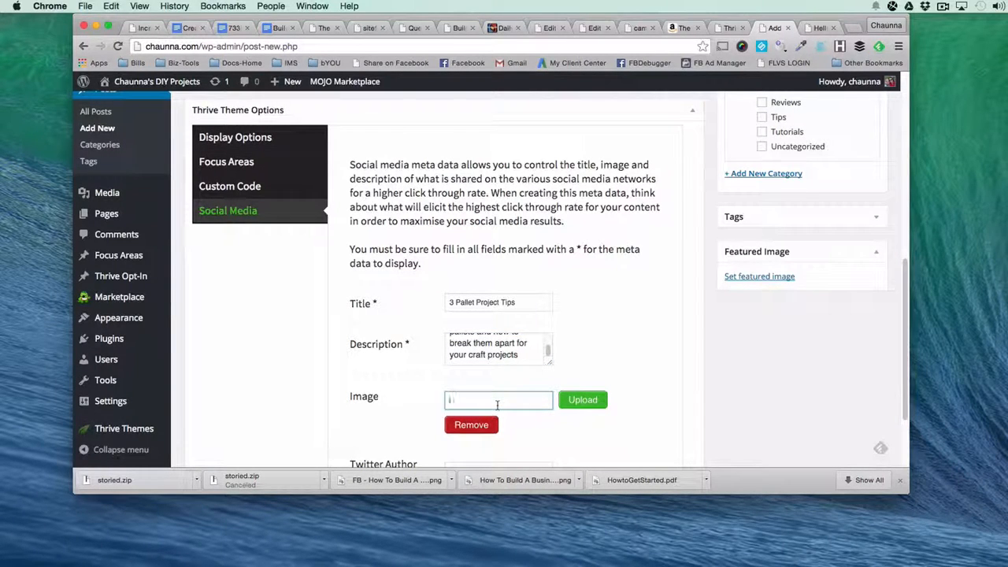
{"action": "left_click", "coordinate": [853, 28]}
{"action": "type", "text": "canva"}
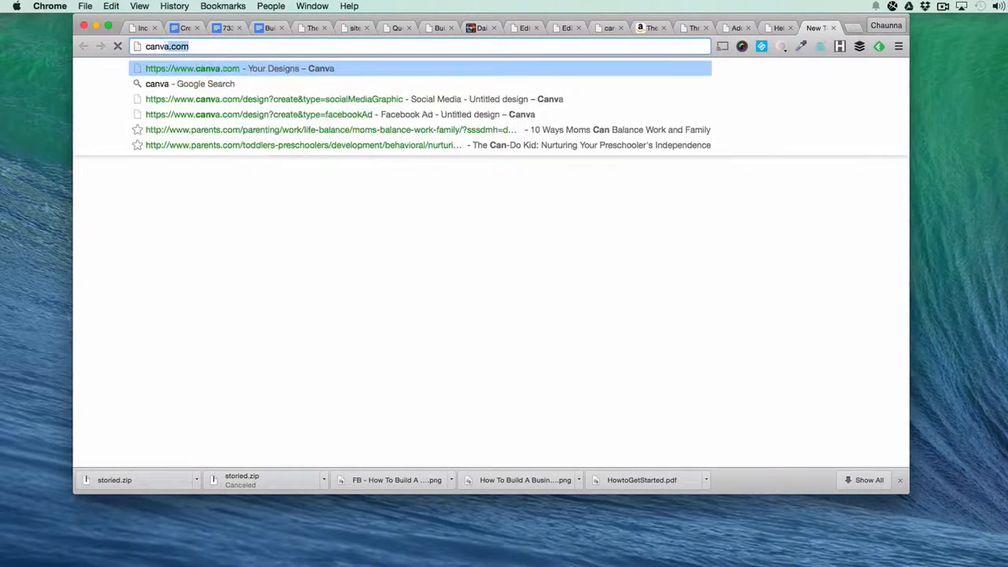
{"action": "type", "text": ".com"}
{"action": "key", "text": "Return"}
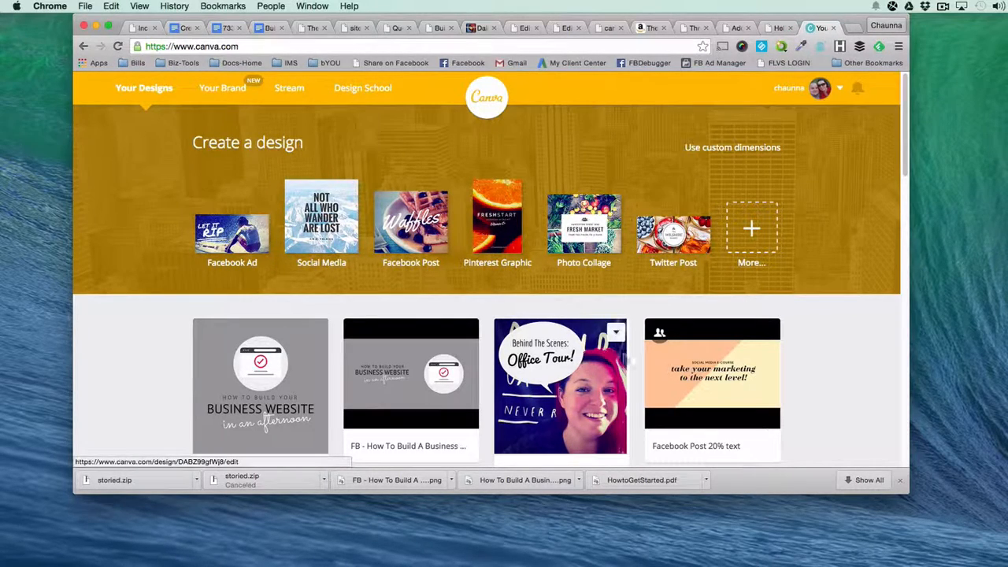
{"action": "left_click", "coordinate": [776, 28]}
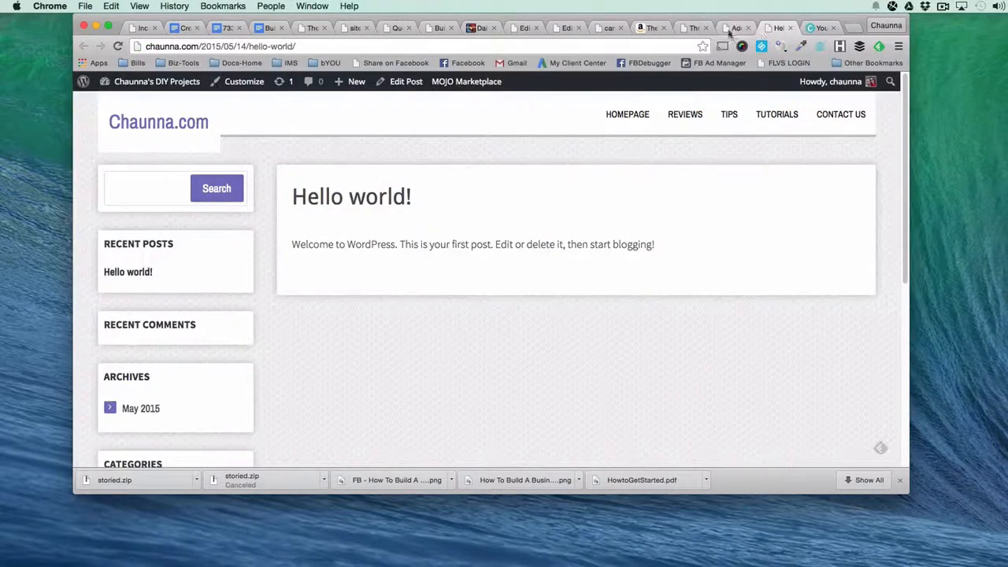
{"action": "left_click", "coordinate": [731, 29]}
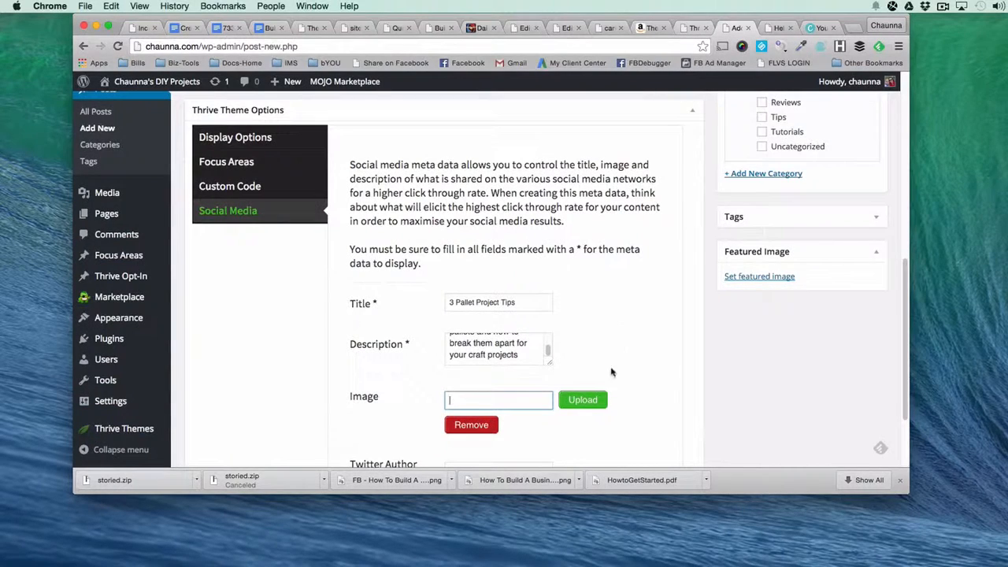
Assign the pallet post to the Tips category and publish it.
{"action": "scroll", "coordinate": [341, 438], "scroll_direction": "down", "scroll_amount": 3}
{"action": "scroll", "coordinate": [821, 349], "scroll_direction": "up", "scroll_amount": 5}
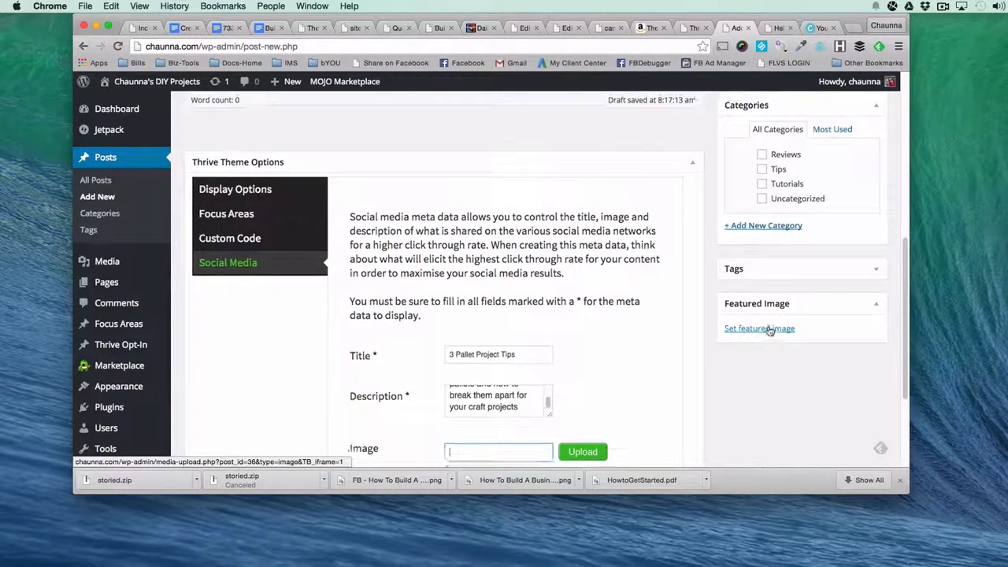
{"action": "scroll", "coordinate": [772, 331], "scroll_direction": "up", "scroll_amount": 3}
{"action": "scroll", "coordinate": [769, 330], "scroll_direction": "up", "scroll_amount": 5}
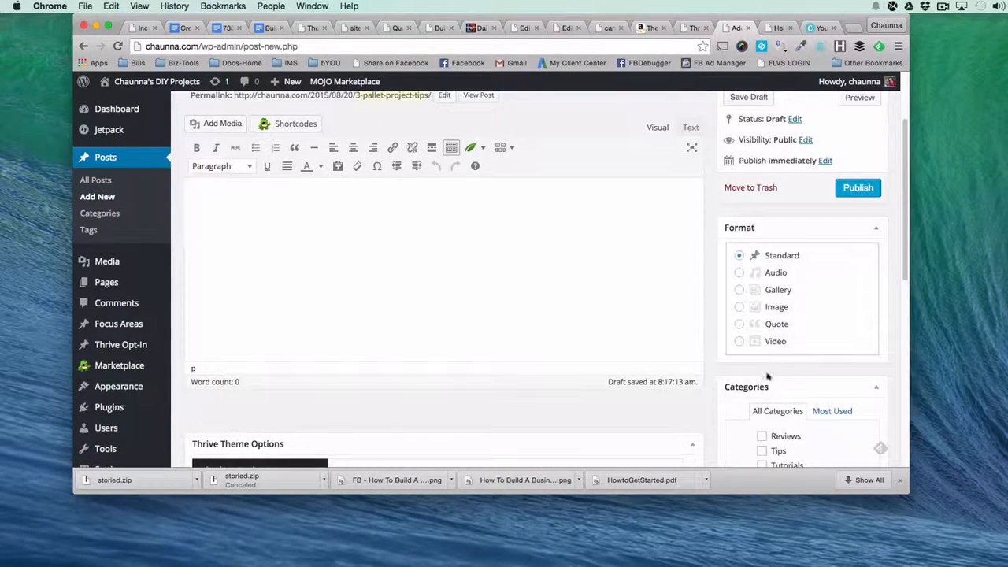
{"action": "left_click", "coordinate": [762, 451]}
{"action": "scroll", "coordinate": [781, 312], "scroll_direction": "up", "scroll_amount": 3}
{"action": "left_click", "coordinate": [857, 297]}
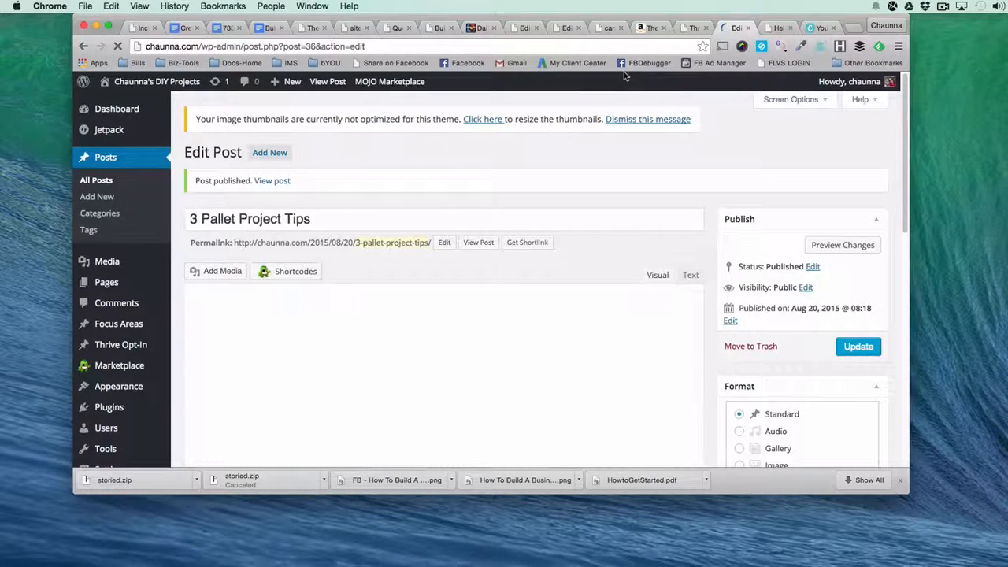
Start a new blog post and title it "Silhouette Printer Review".
{"action": "left_click", "coordinate": [267, 153]}
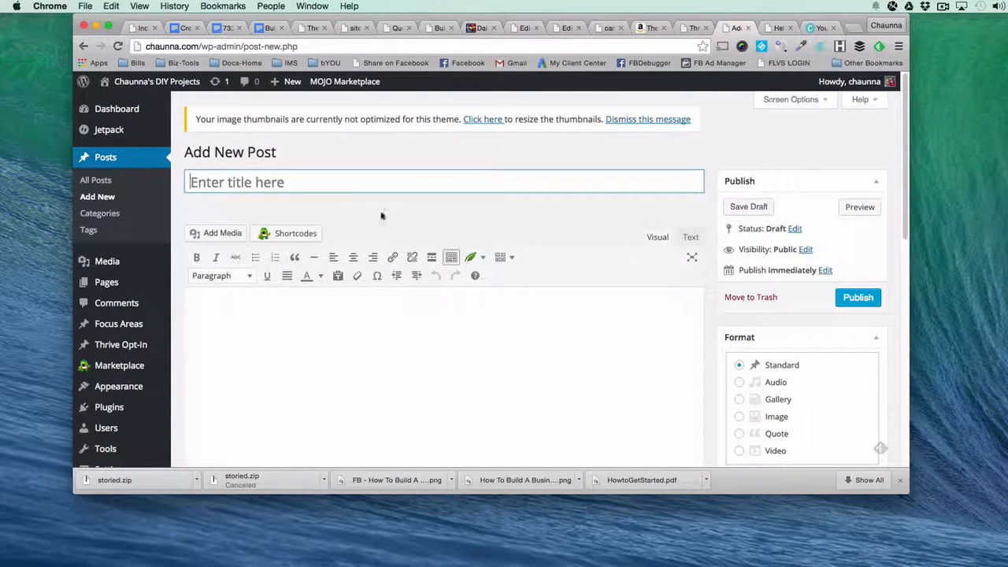
{"action": "left_click", "coordinate": [346, 182]}
{"action": "type", "text": "Silhouette"}
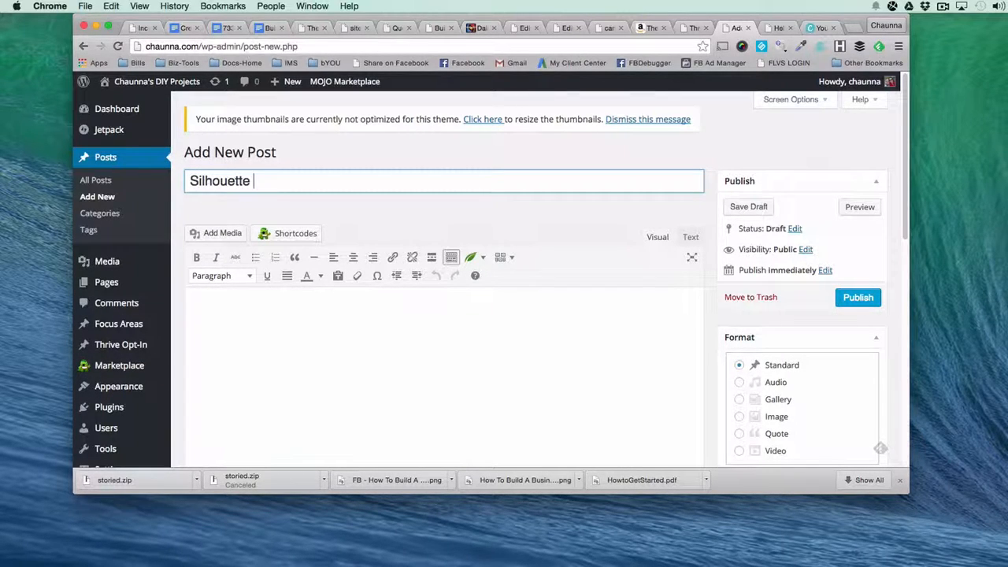
{"action": "type", "text": " Printer Review"}
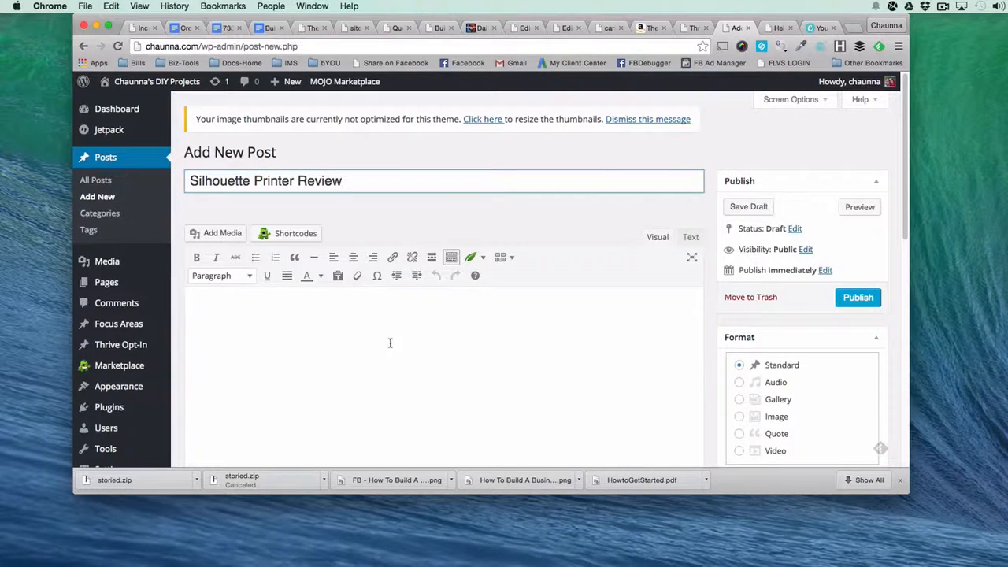
{"action": "left_click", "coordinate": [389, 343]}
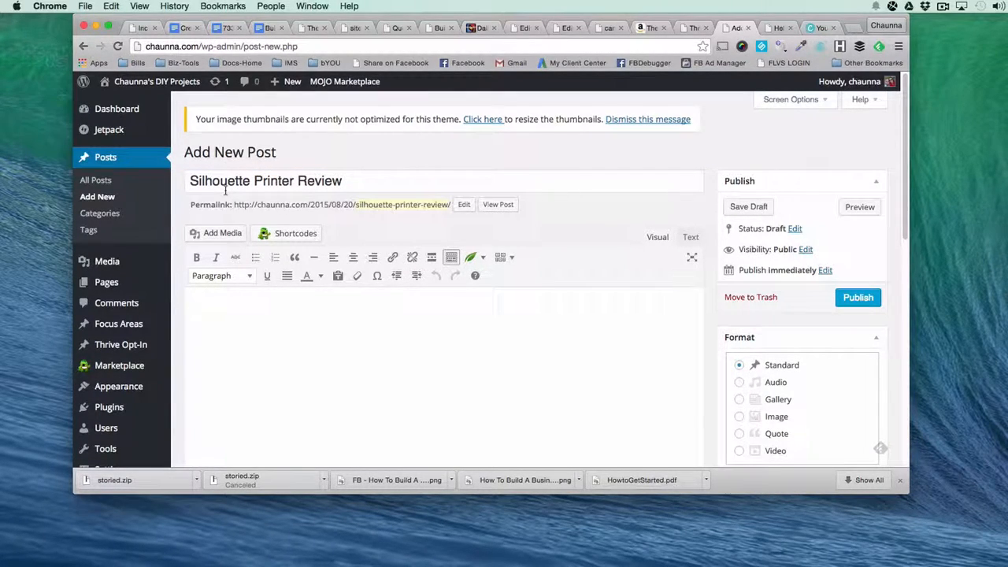
Show the Social Media part of the Thrive theme options and copy the post title for reuse there.
{"action": "scroll", "coordinate": [252, 236], "scroll_direction": "down", "scroll_amount": 5}
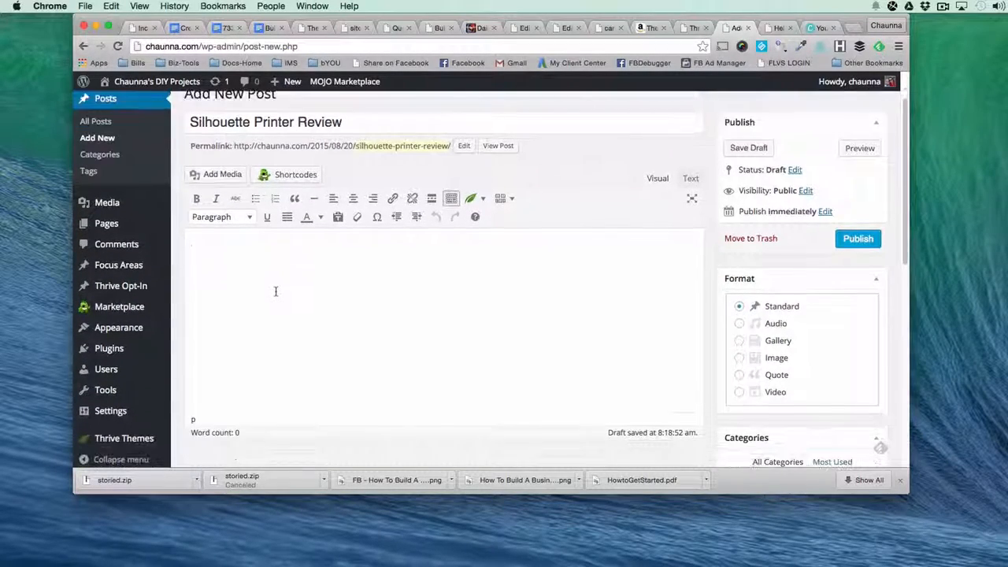
{"action": "scroll", "coordinate": [274, 291], "scroll_direction": "down", "scroll_amount": 8}
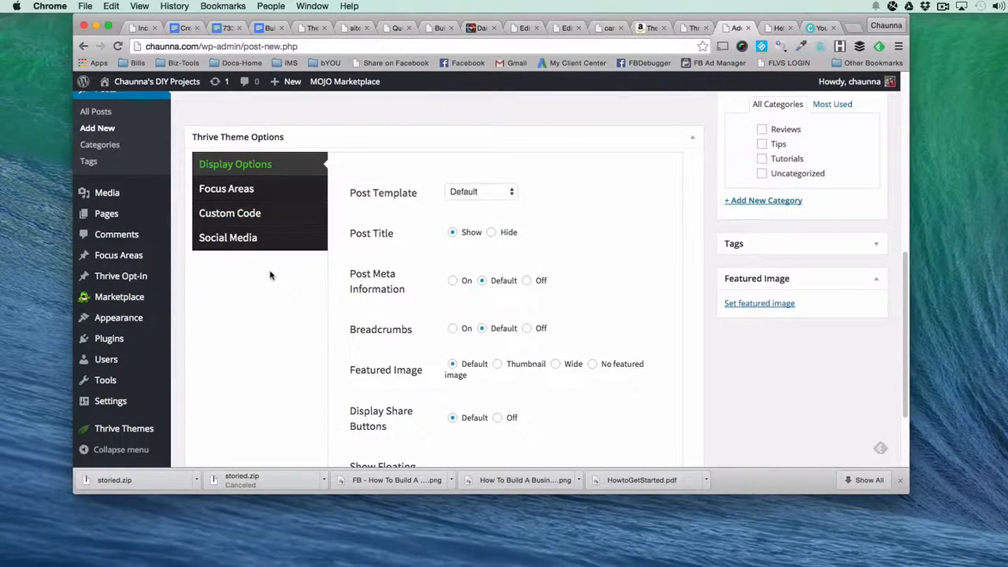
{"action": "scroll", "coordinate": [378, 236], "scroll_direction": "up", "scroll_amount": 12}
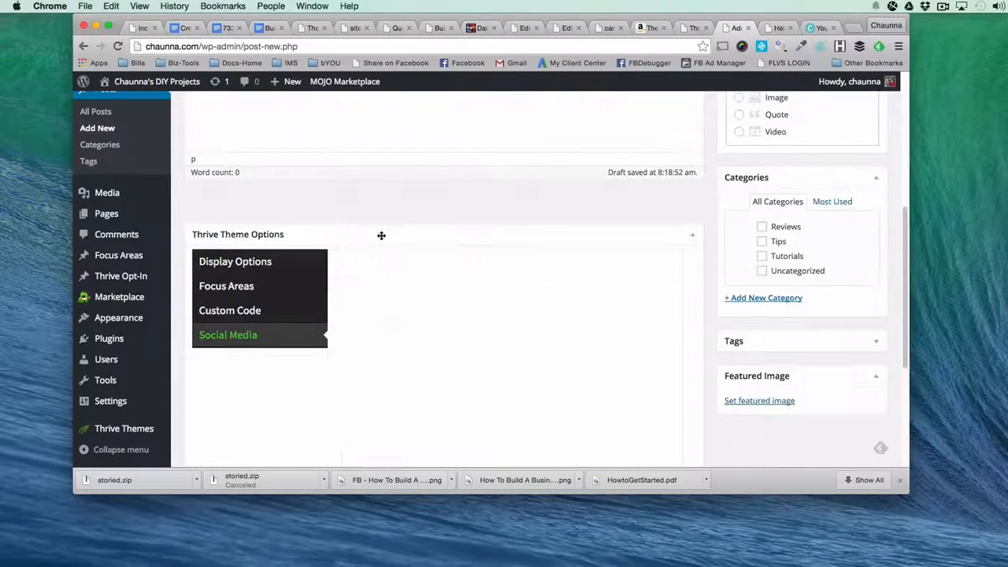
{"action": "double_click", "coordinate": [328, 181]}
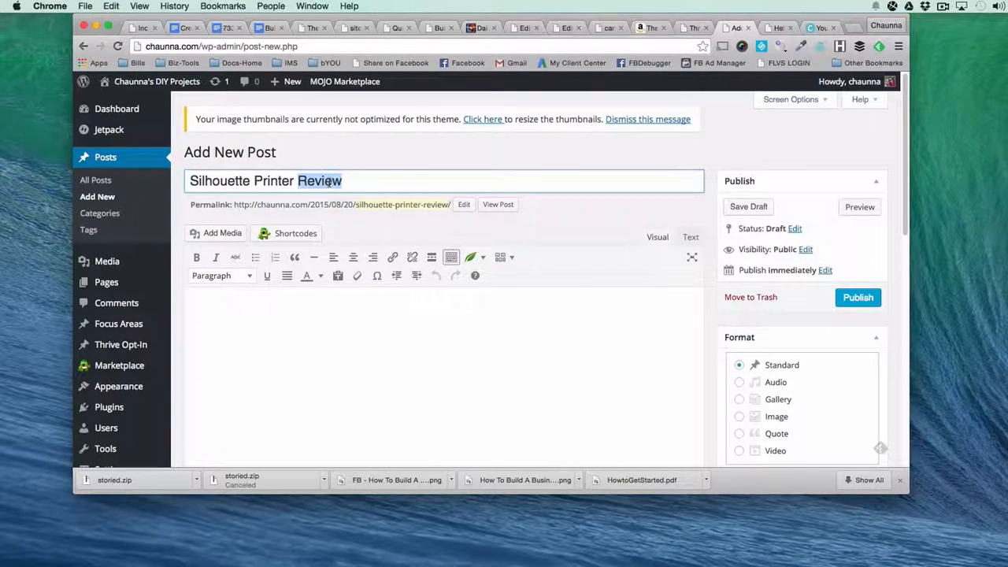
{"action": "triple_click", "coordinate": [329, 181]}
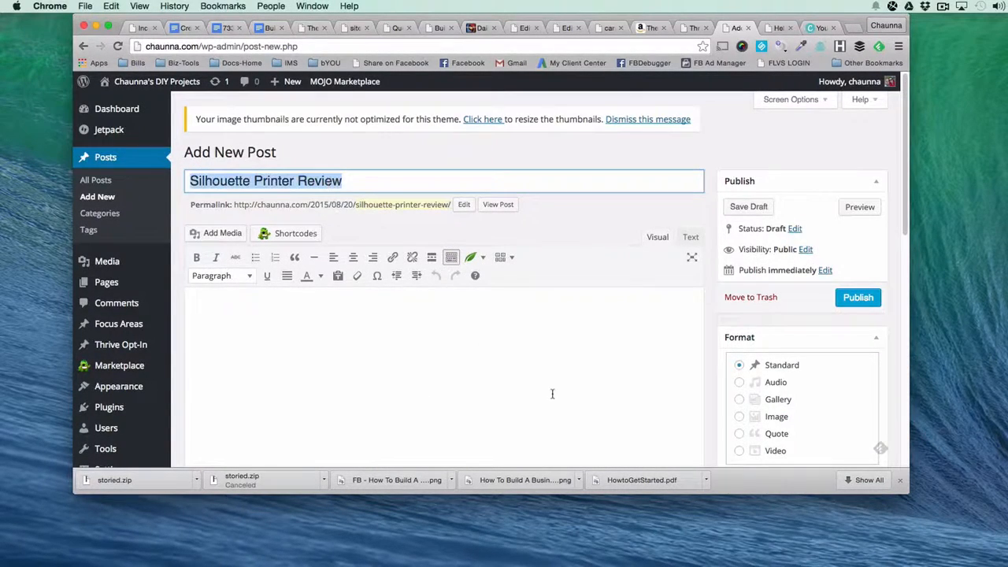
{"action": "scroll", "coordinate": [551, 394], "scroll_direction": "down", "scroll_amount": 15}
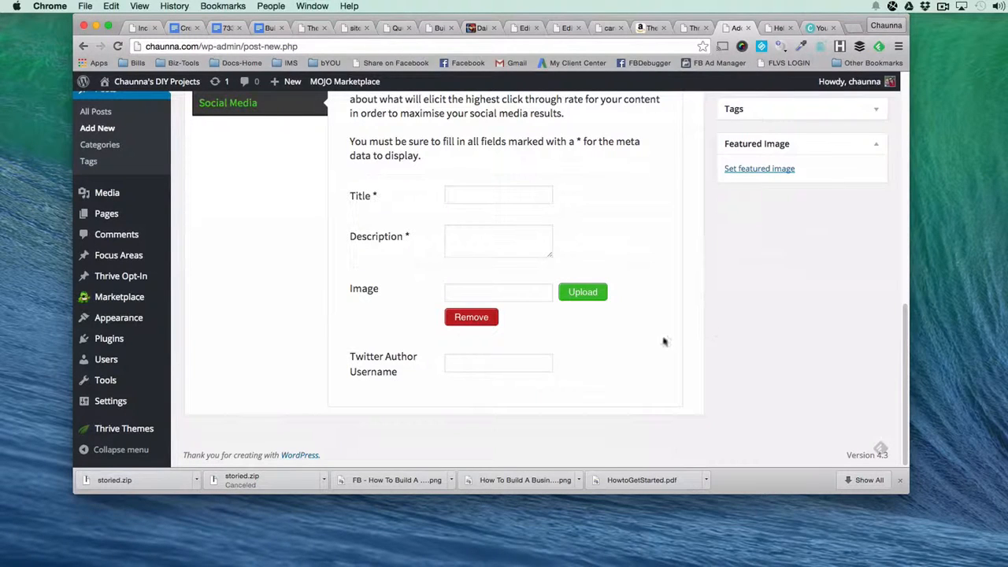
{"action": "scroll", "coordinate": [773, 339], "scroll_direction": "up", "scroll_amount": 5}
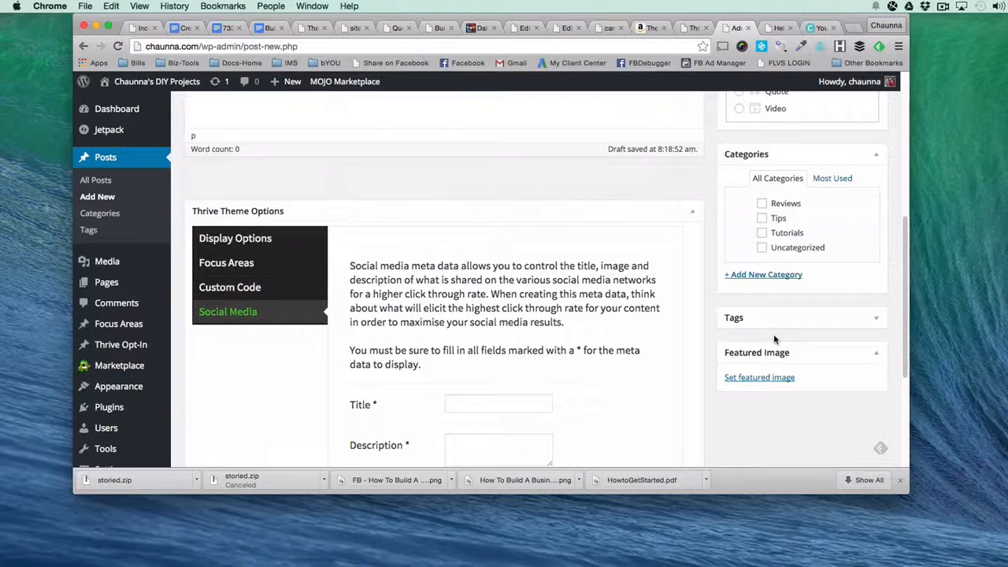
Open the Facebook page facebook.com/happilyunemployed in a new tab and examine how a shared blog post displays its title, description and image.
{"action": "left_click", "coordinate": [852, 27]}
{"action": "type", "text": "facebook.com"}
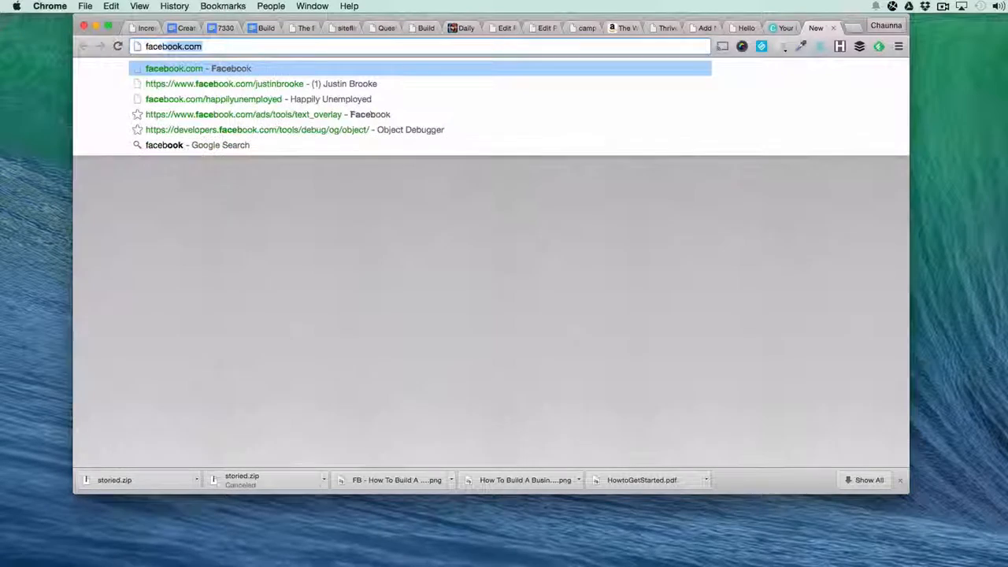
{"action": "key", "text": "Down"}
{"action": "key", "text": "Down"}
{"action": "key", "text": "Return"}
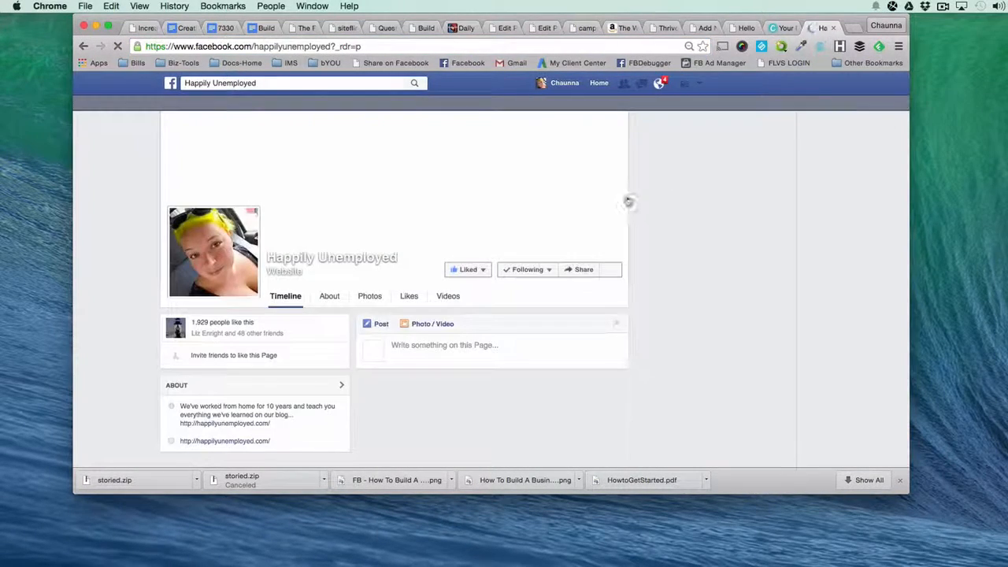
{"action": "scroll", "coordinate": [630, 202], "scroll_direction": "down", "scroll_amount": 3}
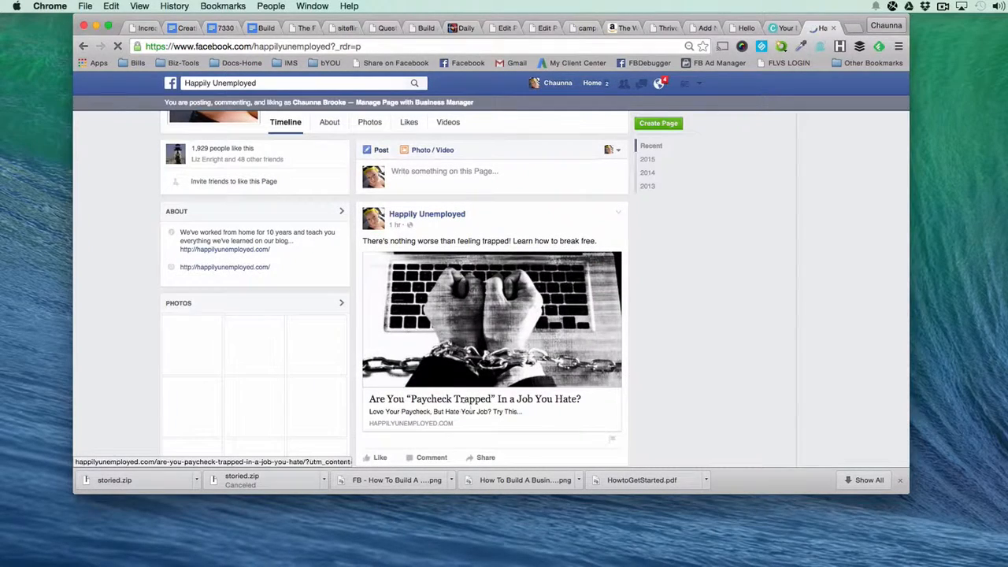
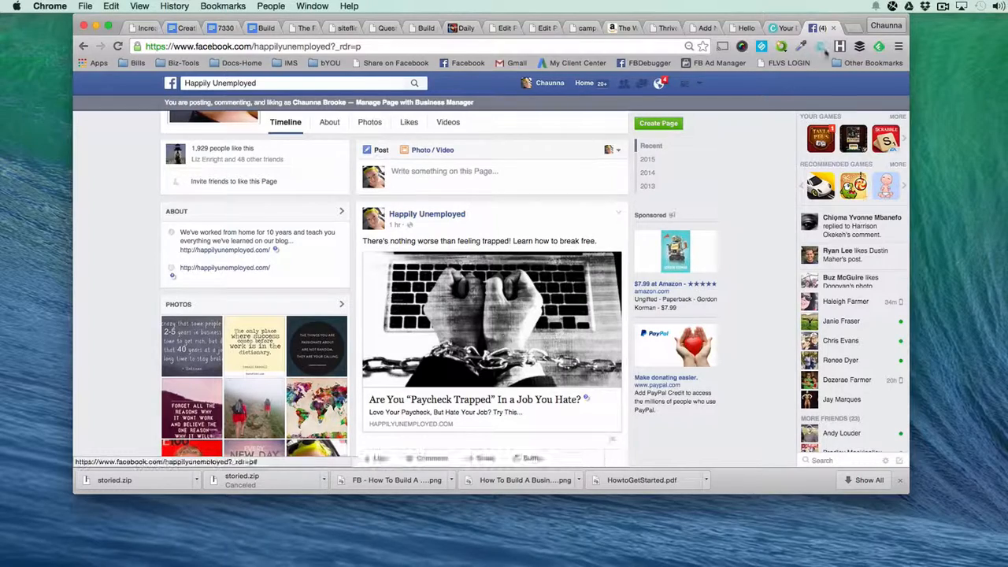
Close the Facebook page, assign the "Silhouette Printer Review" post to the Reviews category and publish it.
{"action": "left_click", "coordinate": [833, 28]}
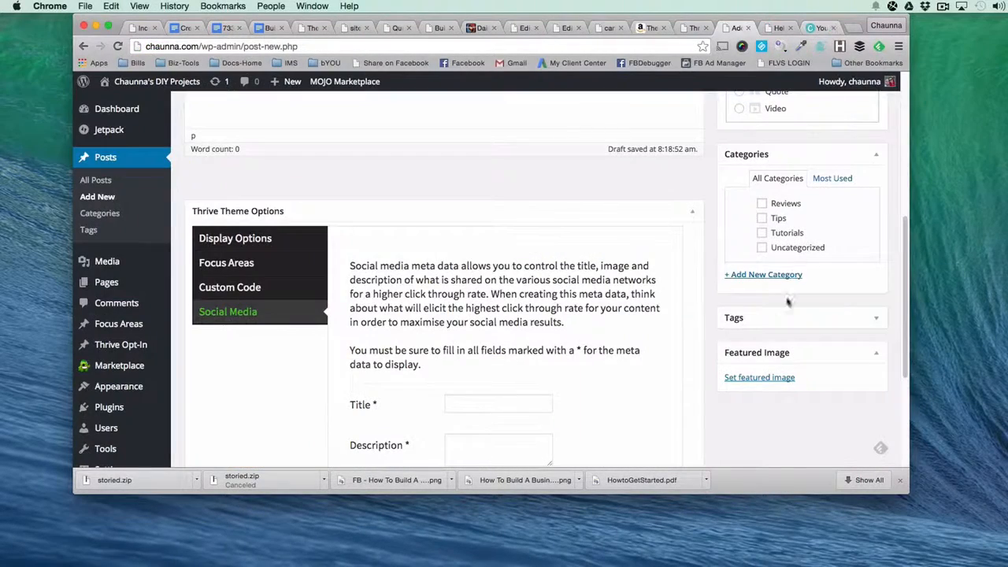
{"action": "scroll", "coordinate": [756, 410], "scroll_direction": "up", "scroll_amount": 1}
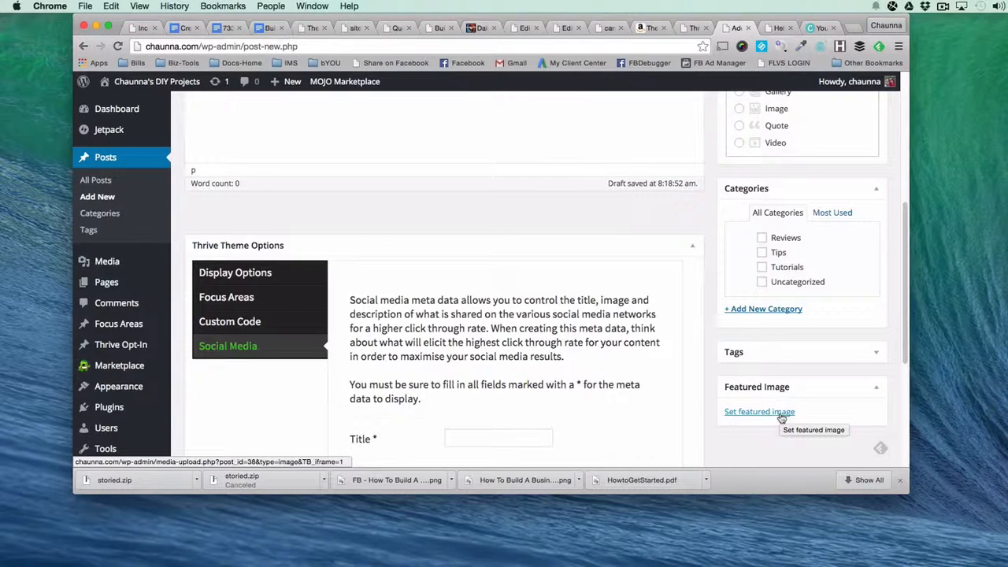
{"action": "scroll", "coordinate": [781, 417], "scroll_direction": "up", "scroll_amount": 2}
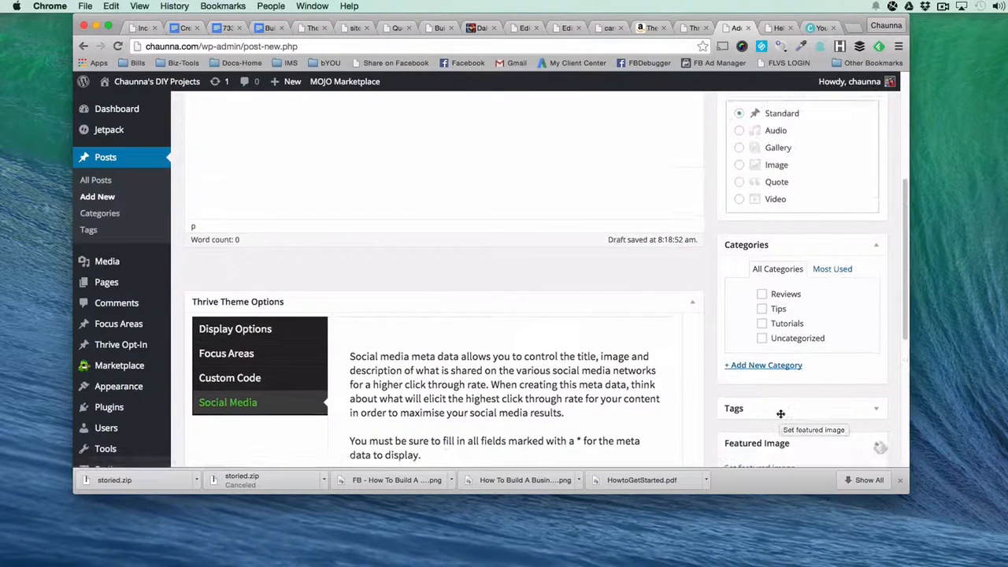
{"action": "left_click", "coordinate": [761, 295]}
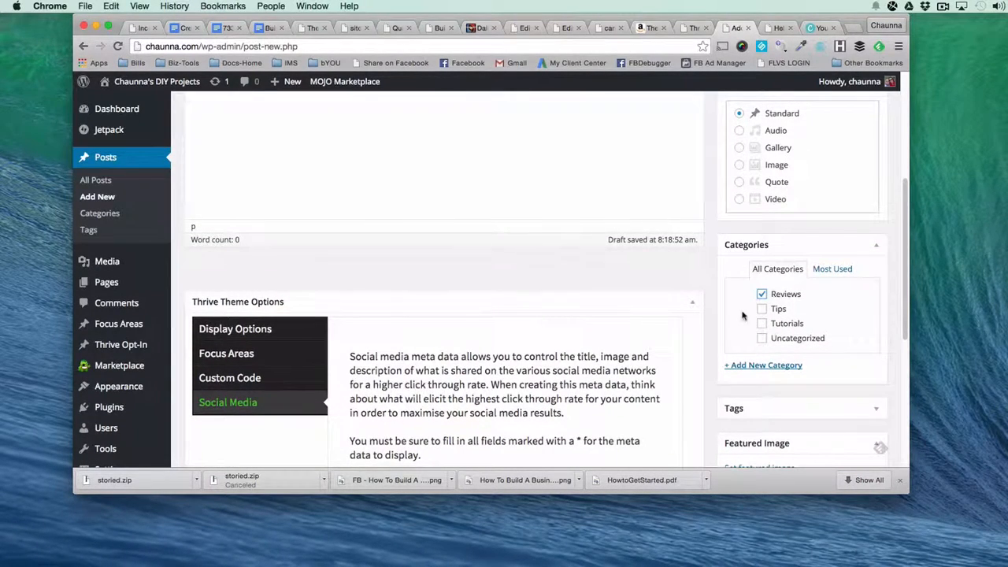
{"action": "scroll", "coordinate": [786, 323], "scroll_direction": "up", "scroll_amount": 3}
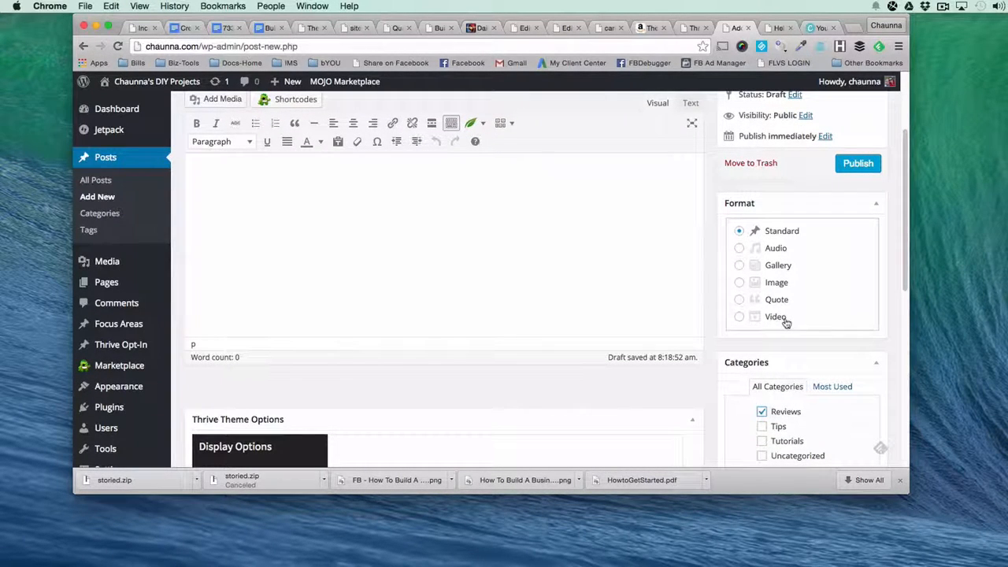
{"action": "scroll", "coordinate": [785, 323], "scroll_direction": "up", "scroll_amount": 4}
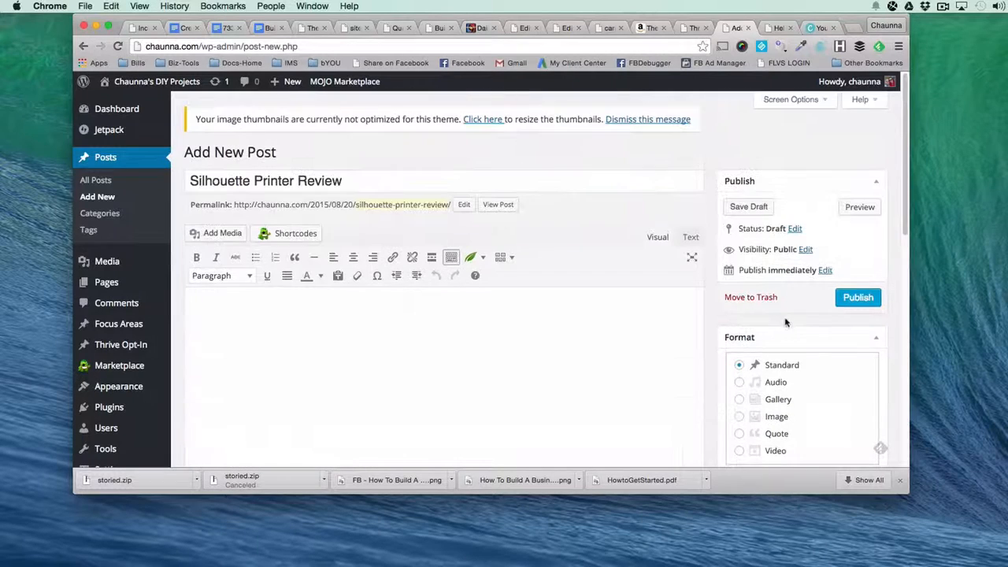
{"action": "left_click", "coordinate": [858, 297]}
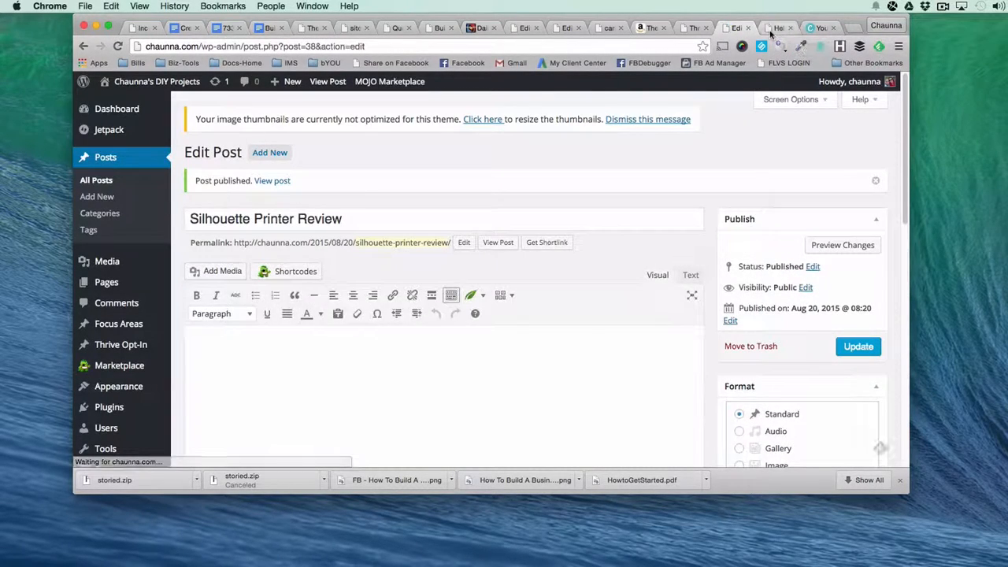
Open the live blog's homepage and examine how the latest posts are displayed.
{"action": "left_click", "coordinate": [773, 29]}
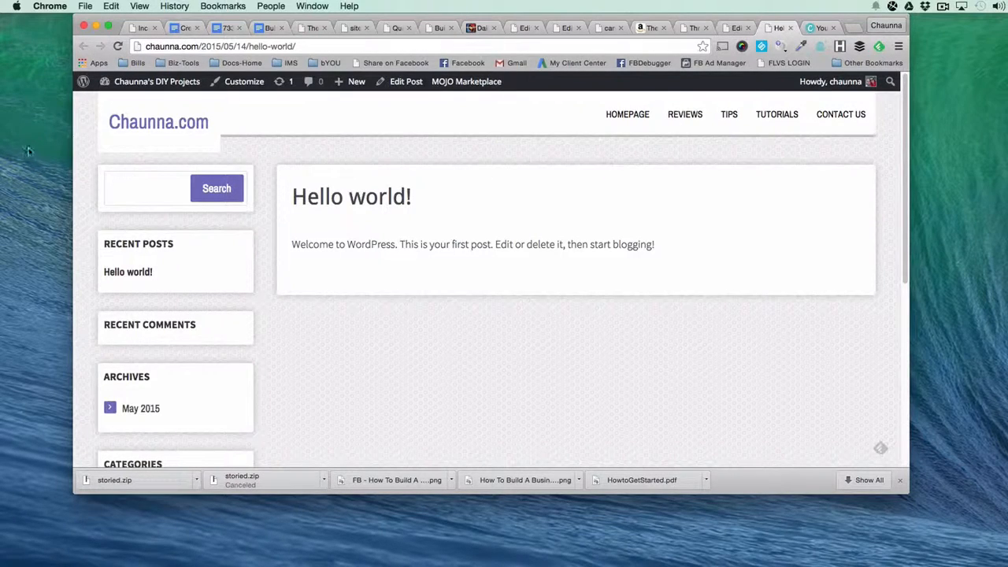
{"action": "left_click", "coordinate": [618, 118]}
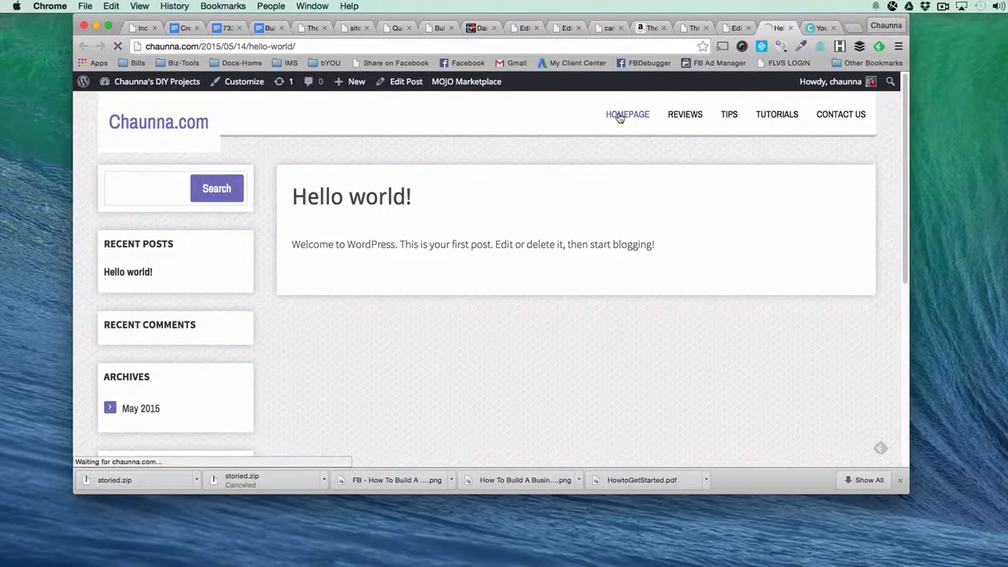
{"action": "scroll", "coordinate": [586, 203], "scroll_direction": "down", "scroll_amount": 3}
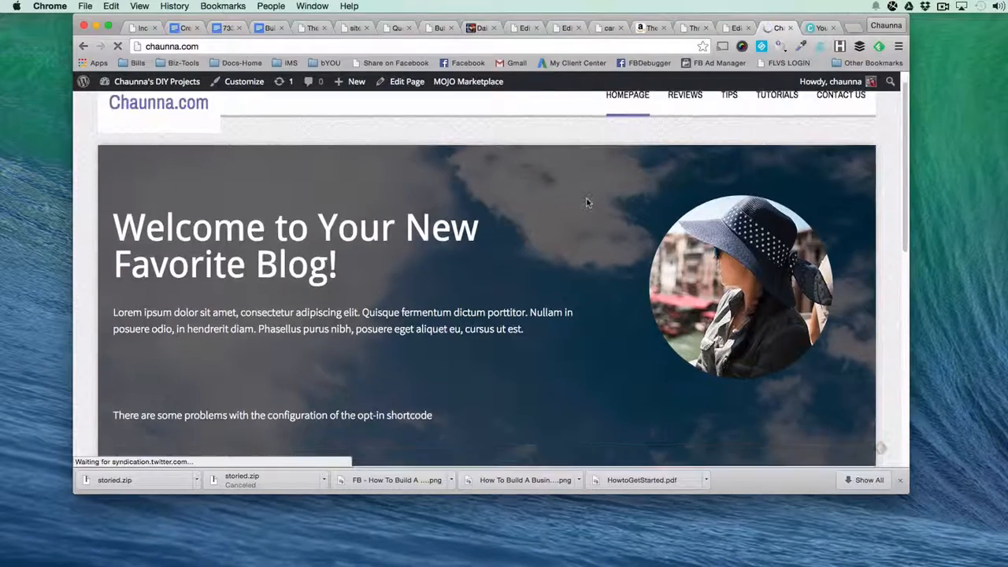
{"action": "scroll", "coordinate": [587, 204], "scroll_direction": "down", "scroll_amount": 2}
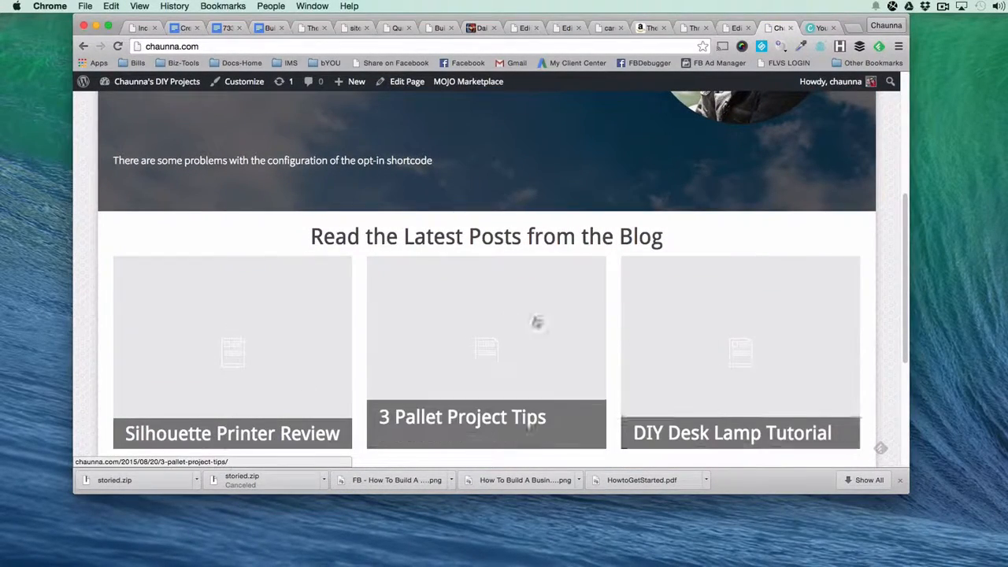
{"action": "scroll", "coordinate": [250, 305], "scroll_direction": "down", "scroll_amount": 1}
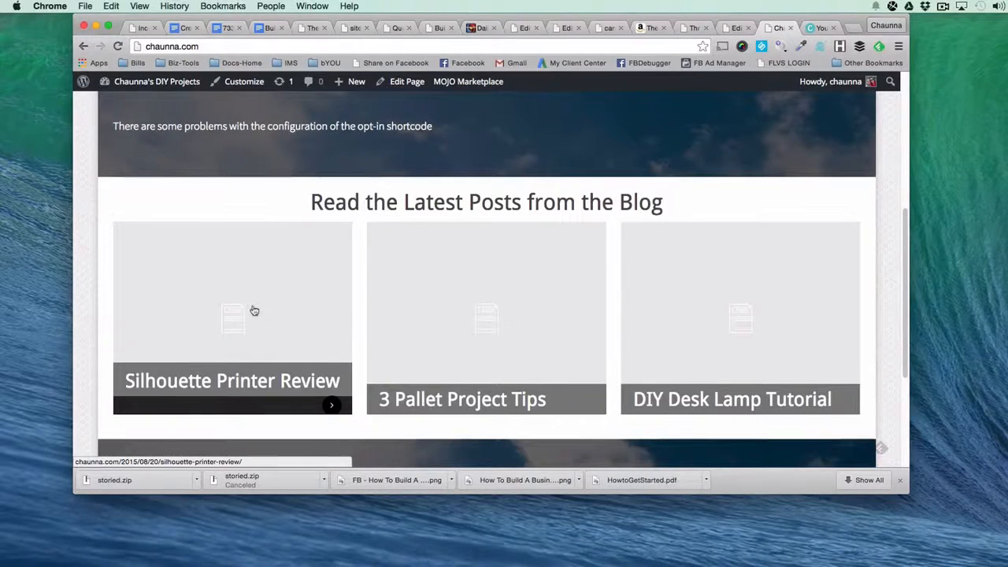
{"action": "scroll", "coordinate": [253, 310], "scroll_direction": "up", "scroll_amount": 4}
{"action": "scroll", "coordinate": [253, 310], "scroll_direction": "up", "scroll_amount": 3}
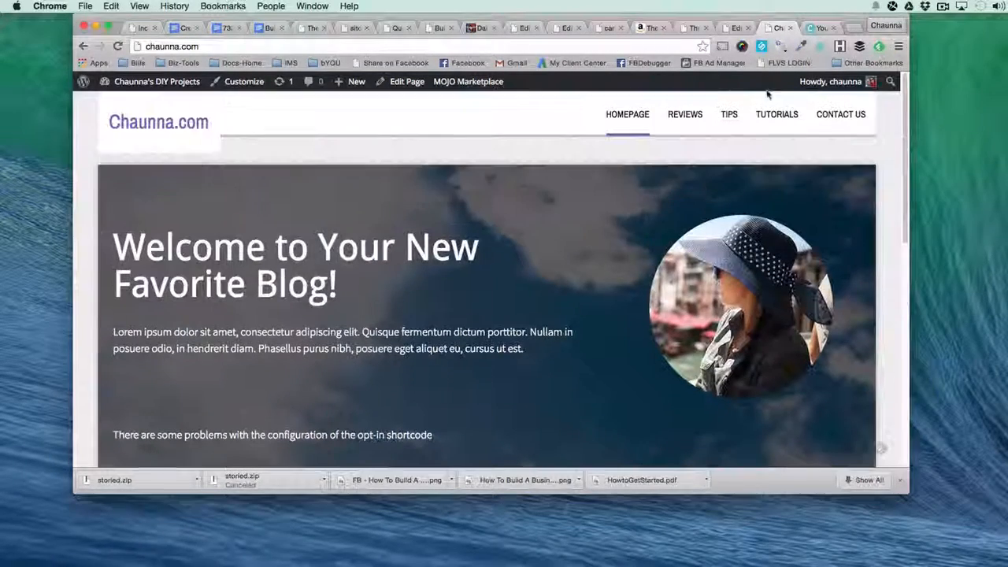
Open the blog's Reviews category page and examine its post listing and sidebar sections.
{"action": "left_click", "coordinate": [683, 119]}
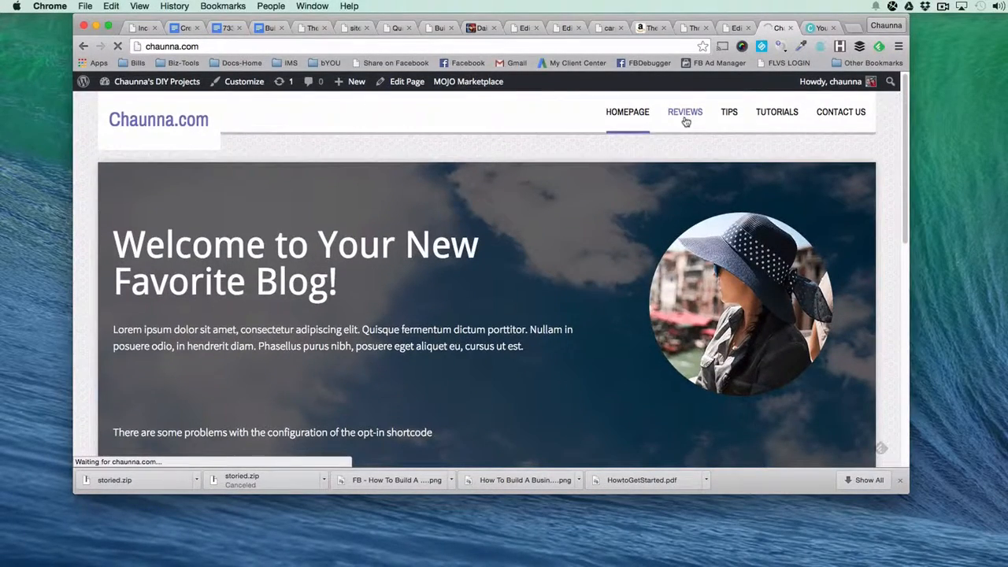
{"action": "scroll", "coordinate": [507, 355], "scroll_direction": "down", "scroll_amount": 4}
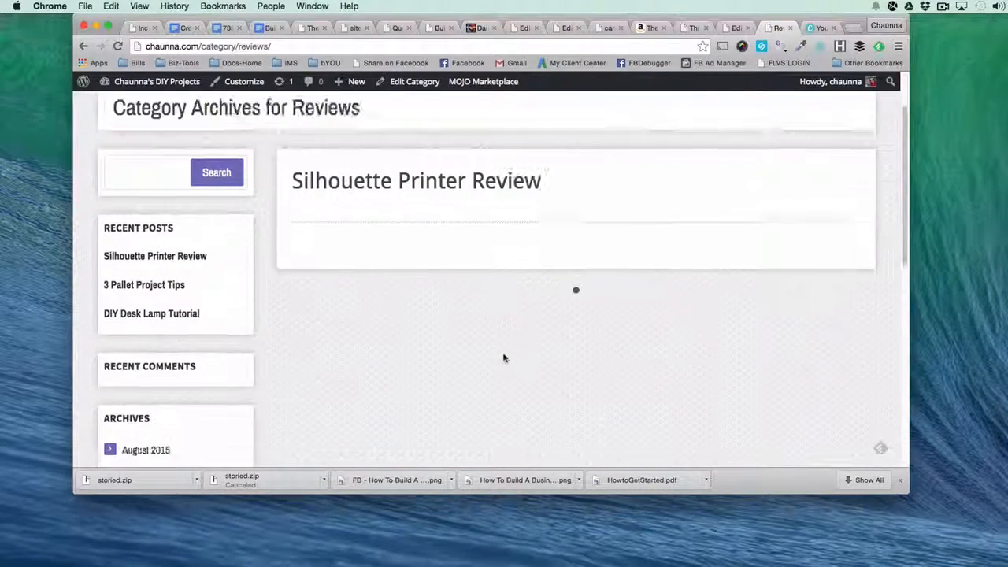
{"action": "scroll", "coordinate": [354, 344], "scroll_direction": "up", "scroll_amount": 4}
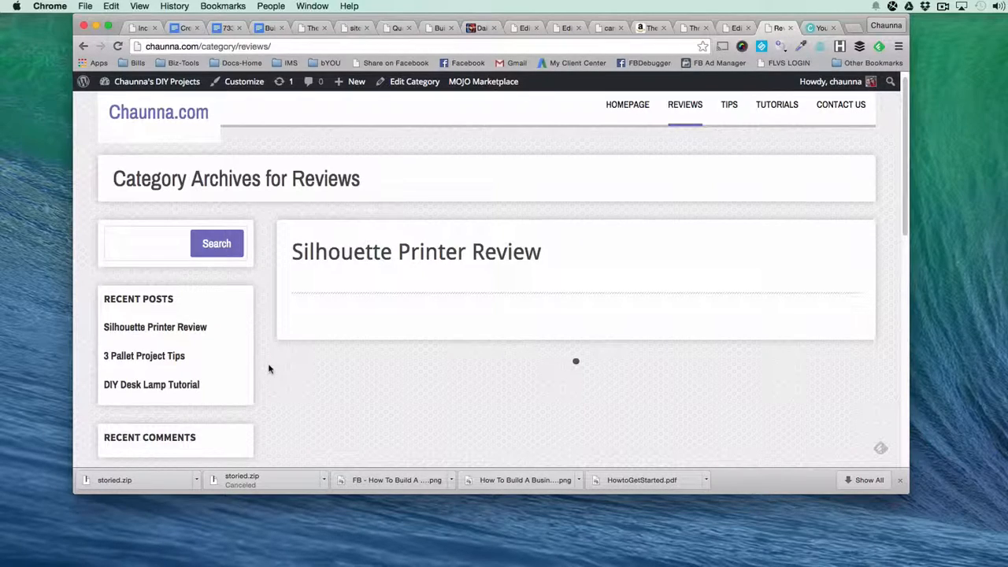
{"action": "scroll", "coordinate": [445, 252], "scroll_direction": "down", "scroll_amount": 1}
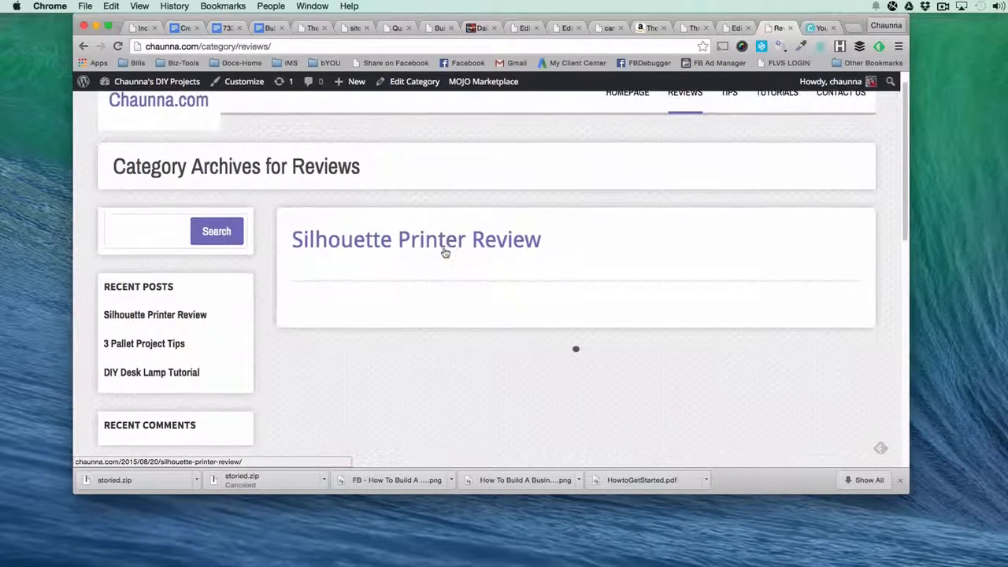
{"action": "scroll", "coordinate": [445, 252], "scroll_direction": "down", "scroll_amount": 3}
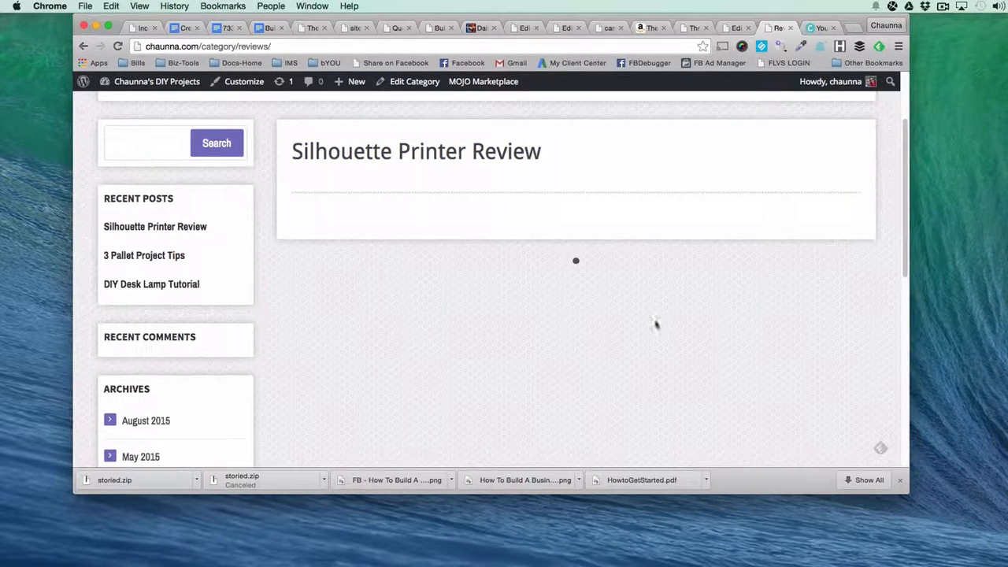
{"action": "scroll", "coordinate": [606, 244], "scroll_direction": "down", "scroll_amount": 7}
{"action": "scroll", "coordinate": [527, 331], "scroll_direction": "down", "scroll_amount": 5}
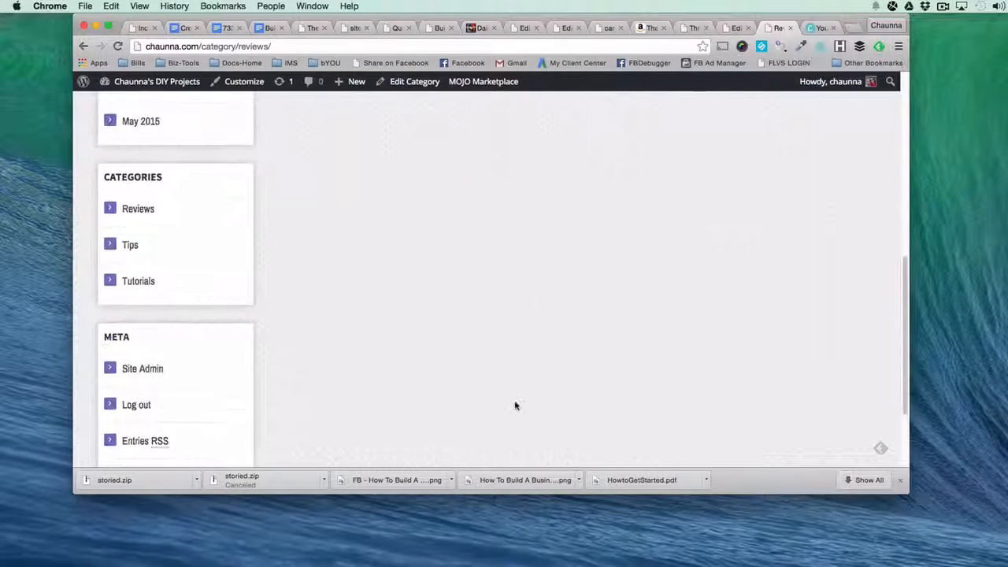
{"action": "scroll", "coordinate": [516, 407], "scroll_direction": "down", "scroll_amount": 3}
{"action": "scroll", "coordinate": [472, 331], "scroll_direction": "up", "scroll_amount": 15}
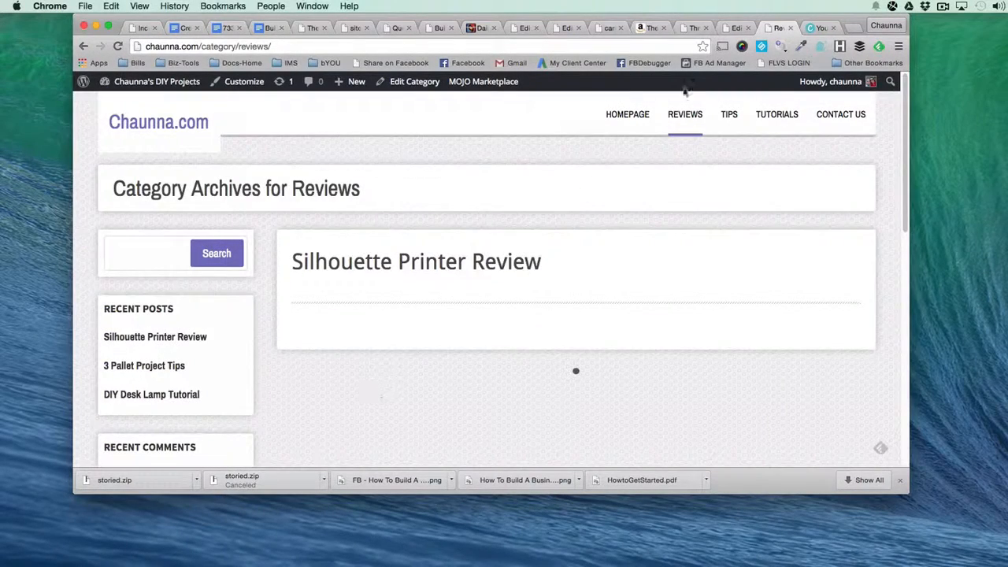
Return to the WordPress admin area and open the theme's Widgets settings.
{"action": "left_click", "coordinate": [733, 29]}
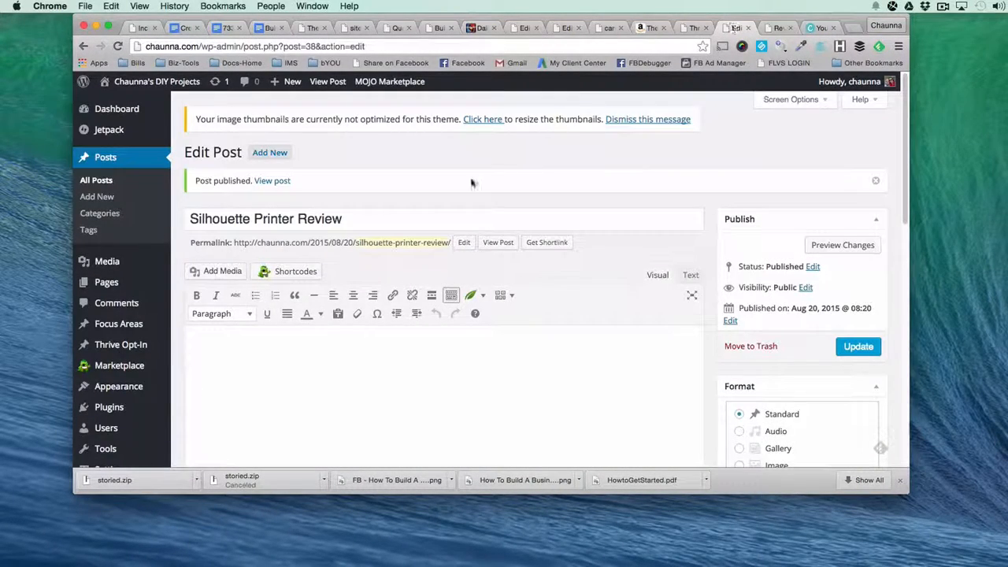
{"action": "mouse_move", "coordinate": [114, 389]}
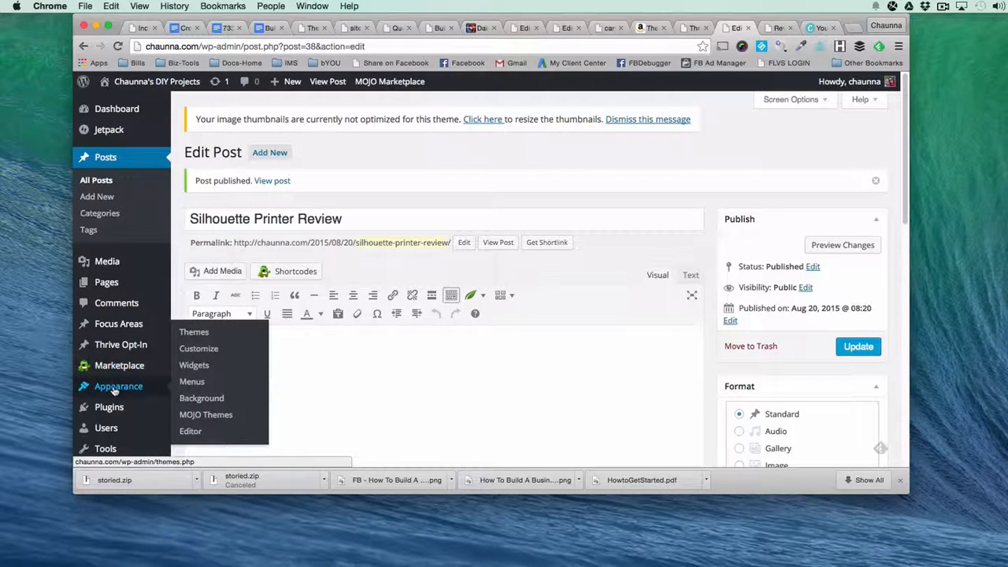
{"action": "left_click", "coordinate": [197, 366]}
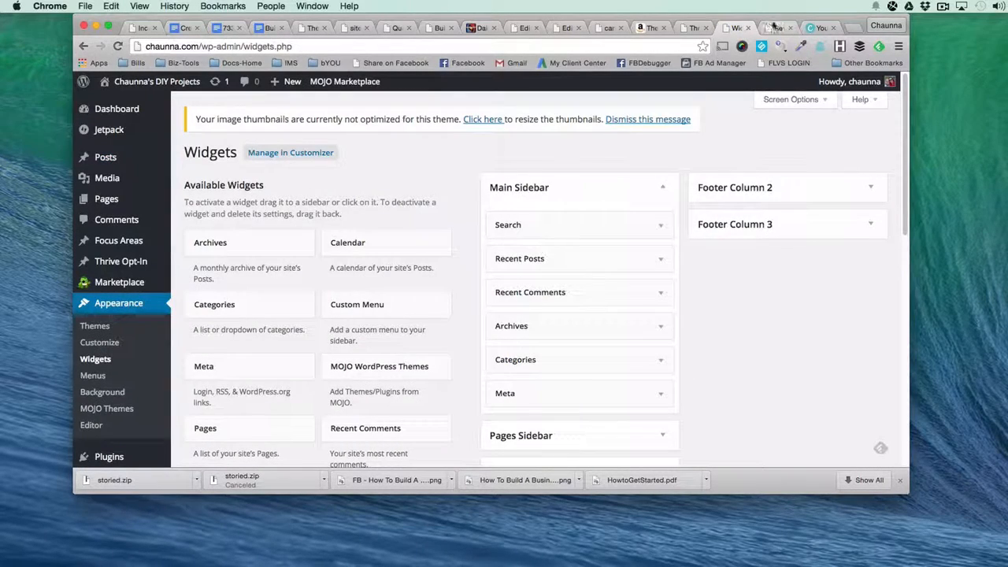
Compare the sidebar of the live Reviews page with the Main Sidebar widgets, and close the unneeded last browser tab.
{"action": "left_click", "coordinate": [778, 28]}
{"action": "left_click", "coordinate": [787, 27]}
{"action": "scroll", "coordinate": [219, 322], "scroll_direction": "down", "scroll_amount": 10}
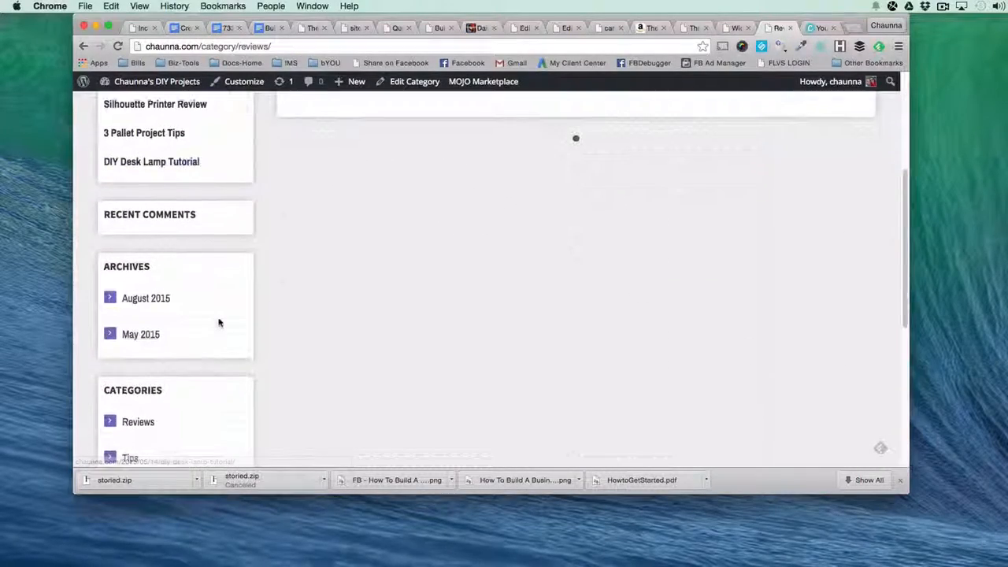
{"action": "scroll", "coordinate": [213, 250], "scroll_direction": "up", "scroll_amount": 10}
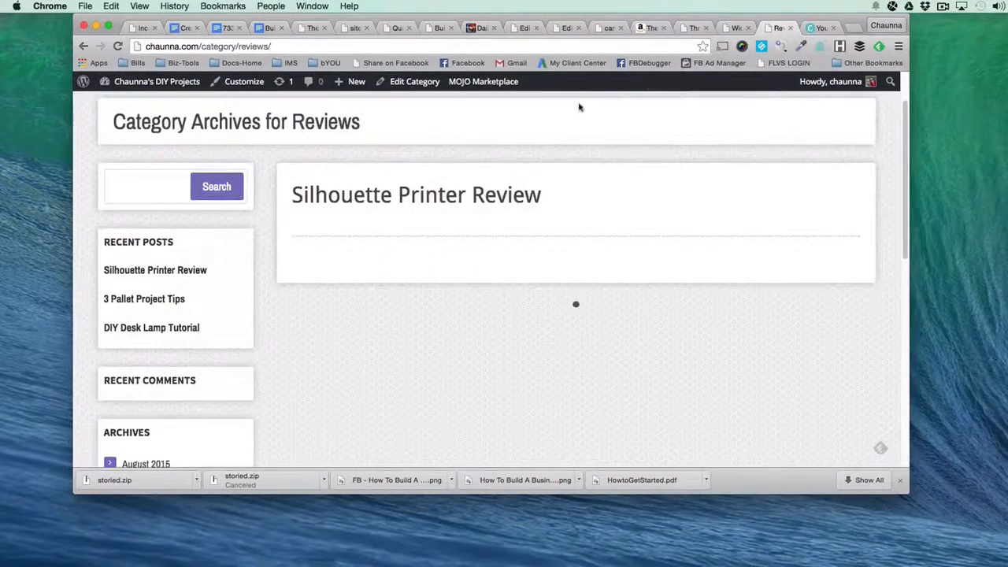
{"action": "left_click", "coordinate": [736, 29]}
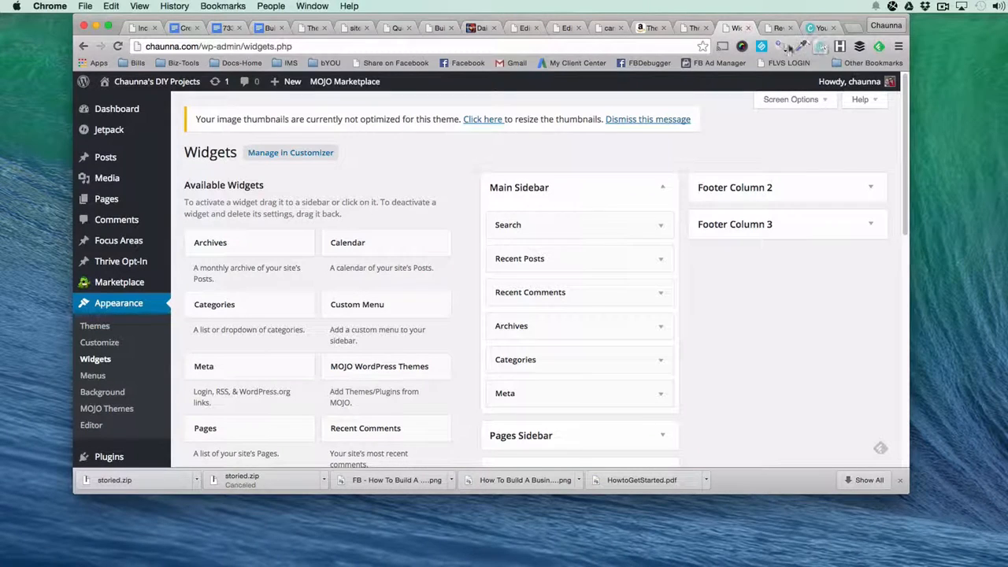
{"action": "left_click", "coordinate": [833, 28]}
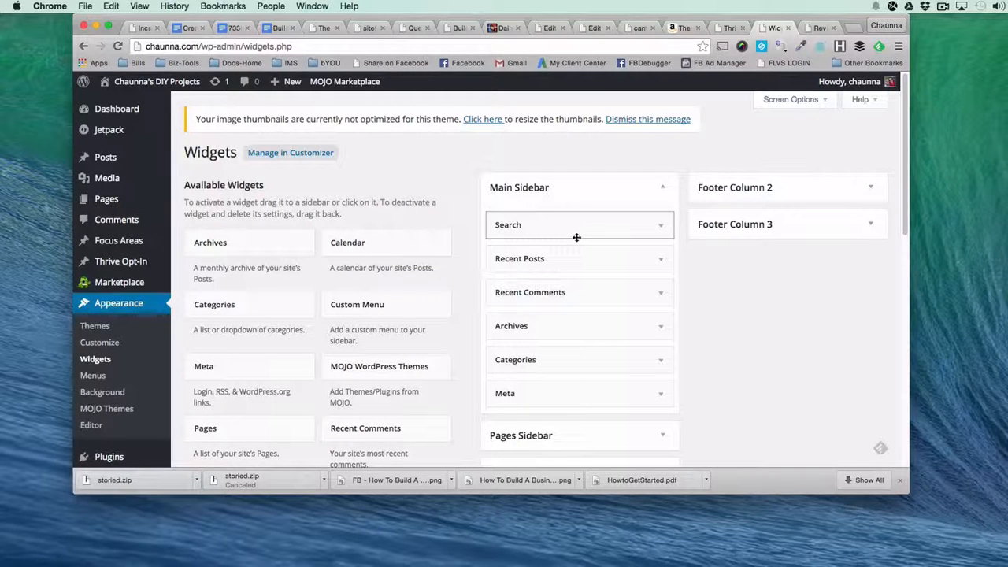
Delete the Search, Recent Comments, Archives, Categories and Meta widgets from the Main Sidebar, and expand the Pages Sidebar area.
{"action": "left_click", "coordinate": [661, 229]}
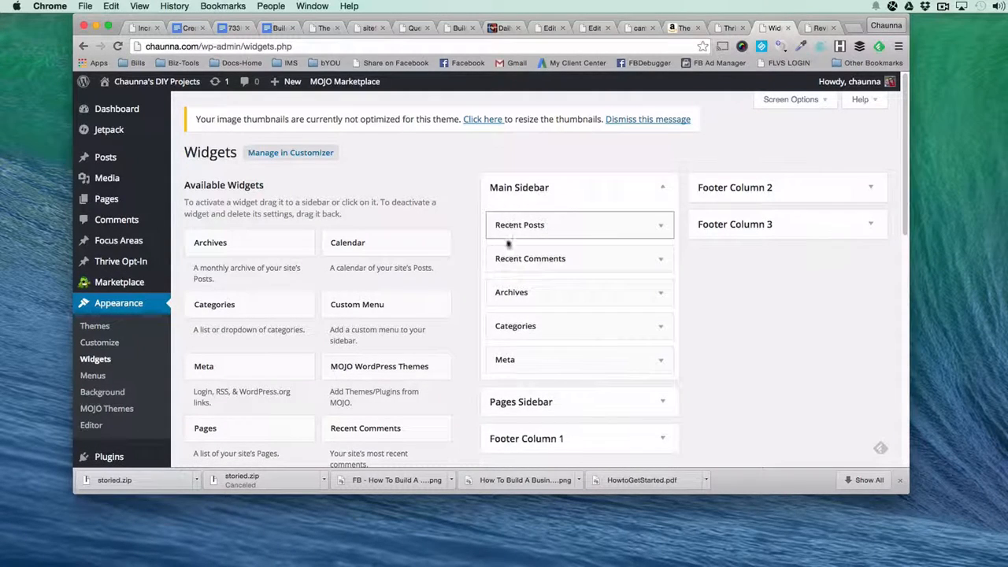
{"action": "left_click", "coordinate": [660, 260]}
{"action": "left_click", "coordinate": [507, 343]}
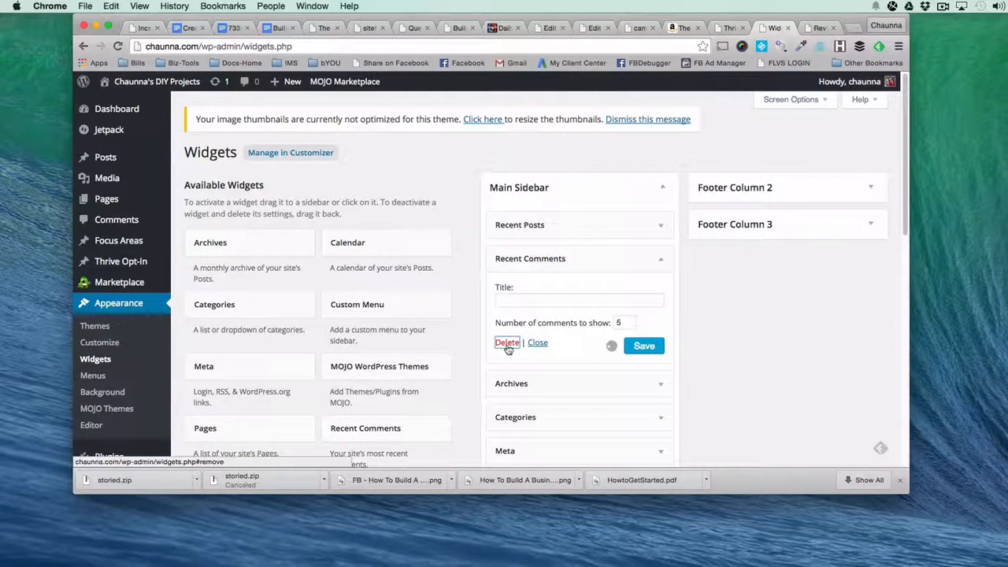
{"action": "left_click", "coordinate": [659, 259]}
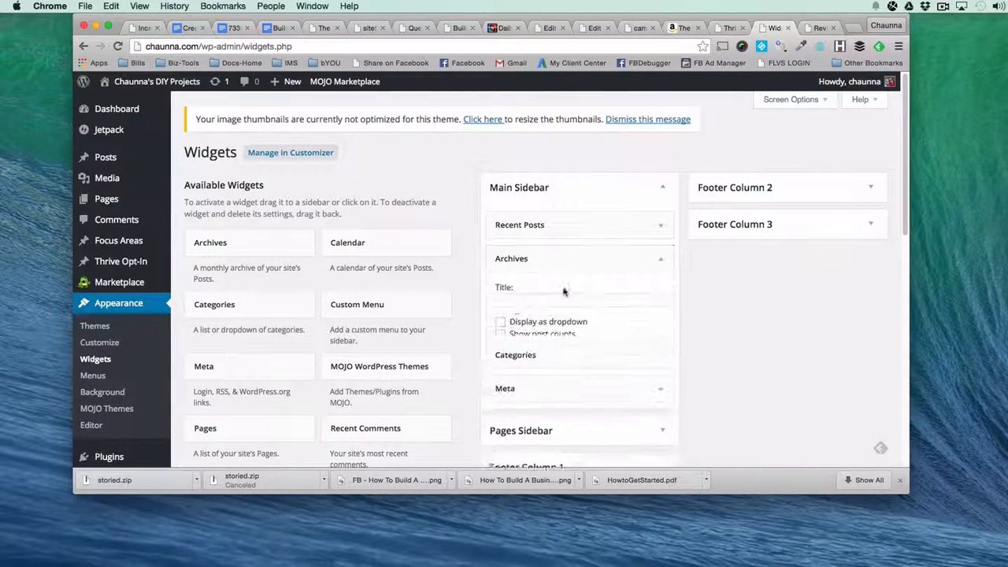
{"action": "left_click", "coordinate": [508, 355]}
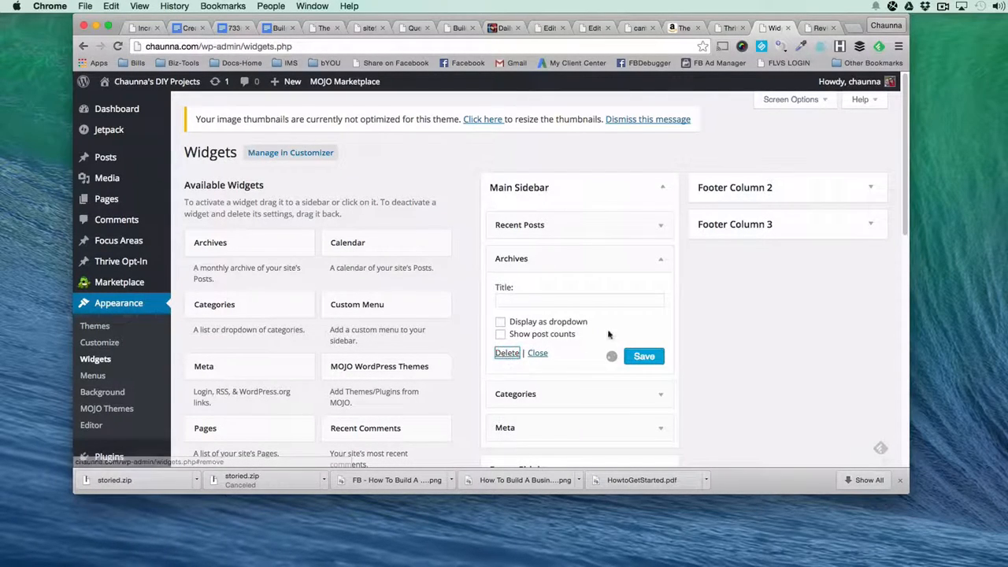
{"action": "left_click", "coordinate": [660, 260]}
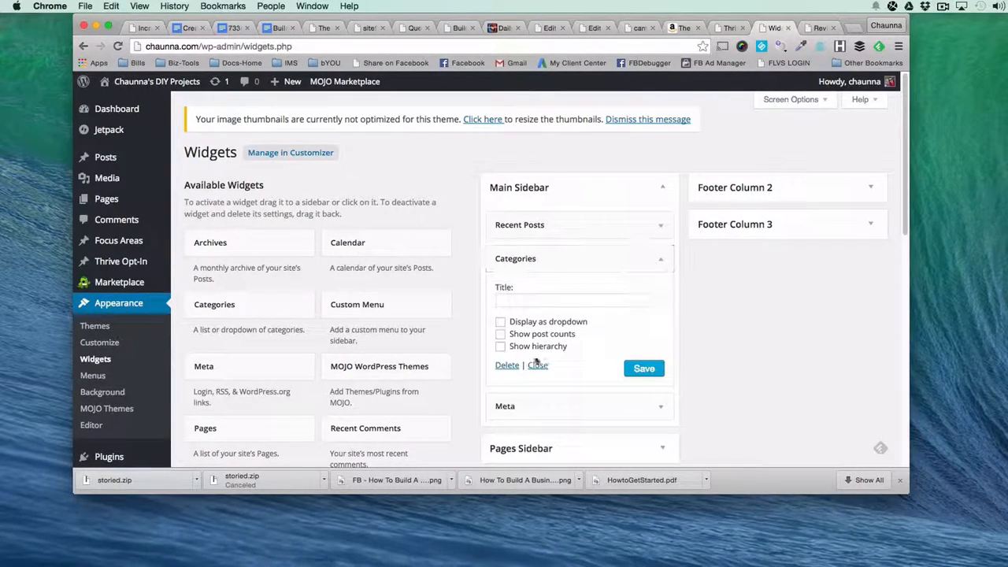
{"action": "left_click", "coordinate": [507, 367]}
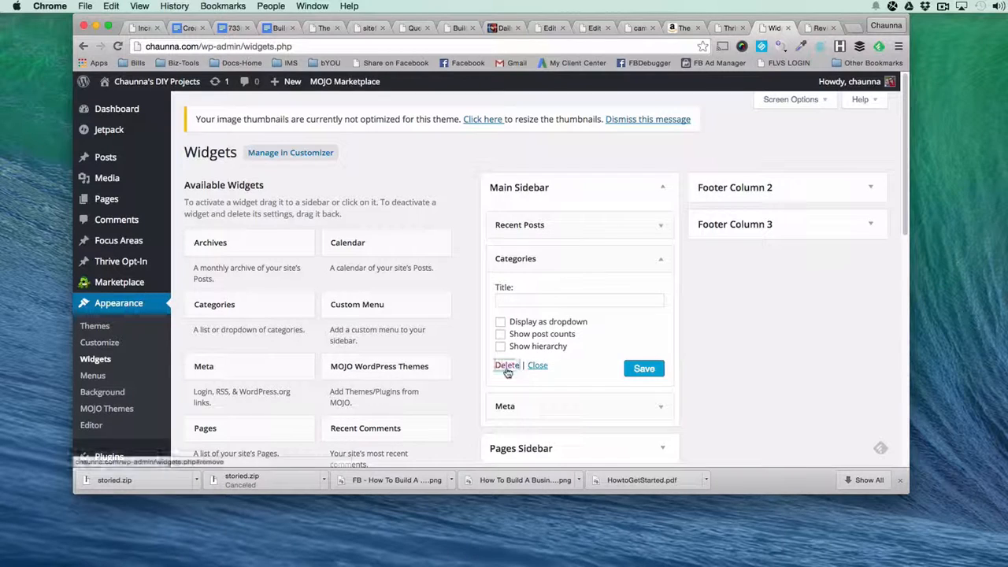
{"action": "left_click", "coordinate": [660, 260]}
{"action": "left_click", "coordinate": [504, 321]}
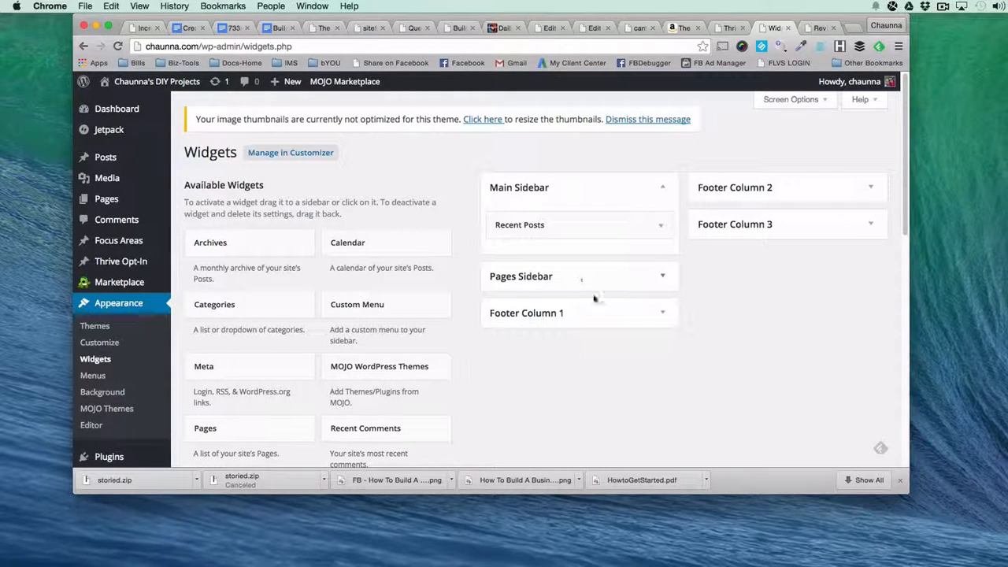
{"action": "left_click", "coordinate": [627, 287]}
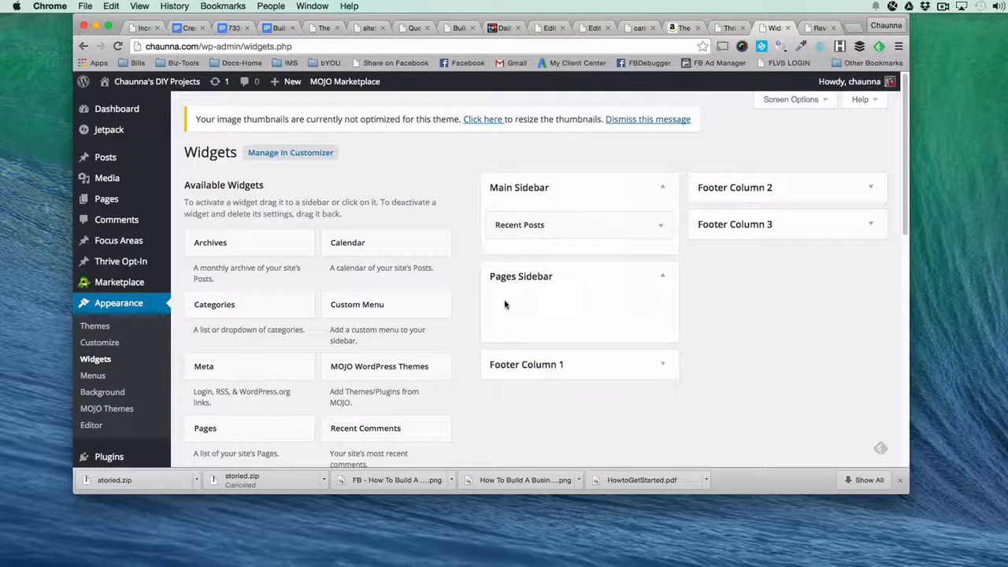
Collapse the Pages Sidebar area and compare the Main Sidebar widgets with the live Reviews page and the Smart Clean Gains example post.
{"action": "left_click", "coordinate": [663, 279]}
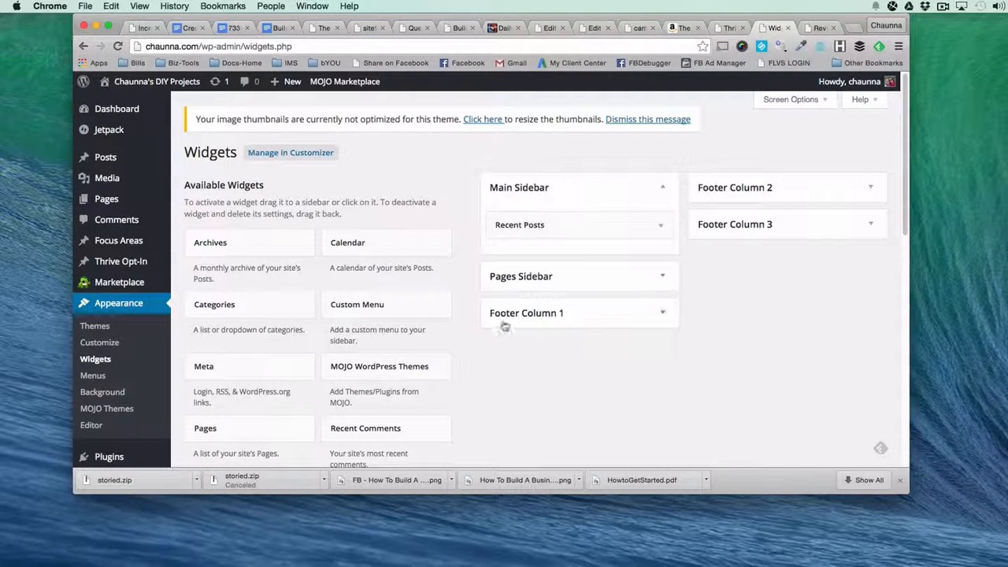
{"action": "left_click", "coordinate": [820, 28]}
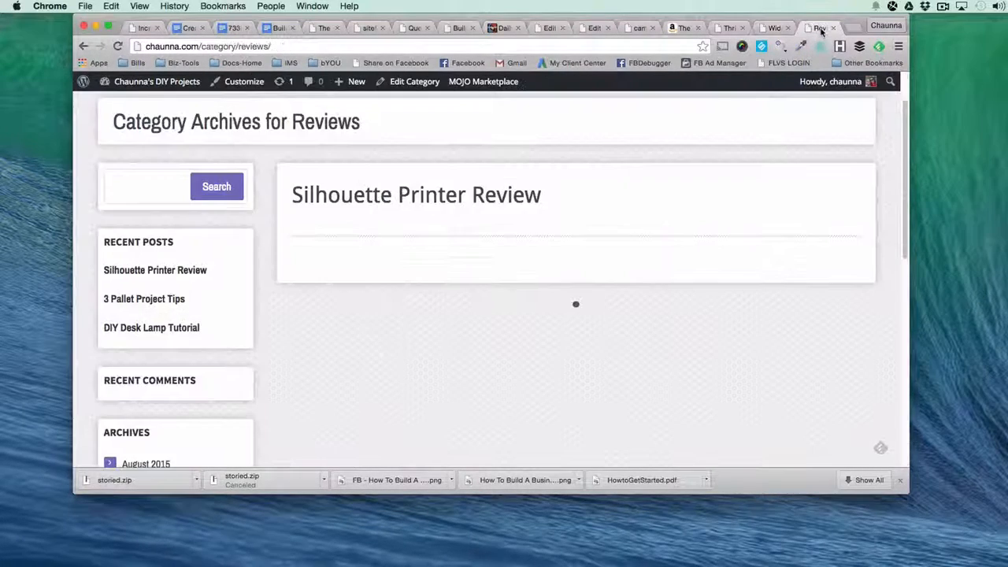
{"action": "scroll", "coordinate": [384, 448], "scroll_direction": "down", "scroll_amount": 10}
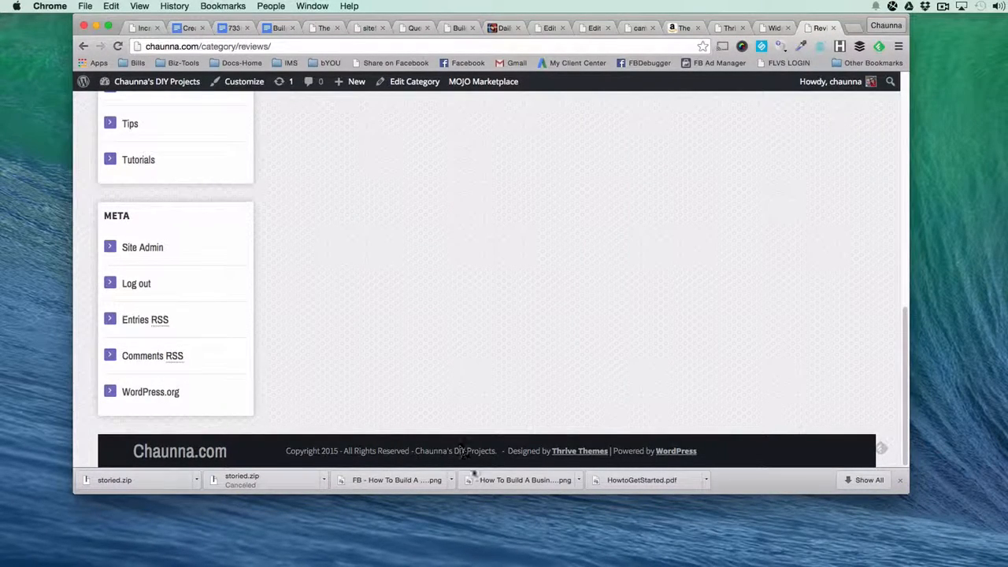
{"action": "left_click", "coordinate": [774, 30]}
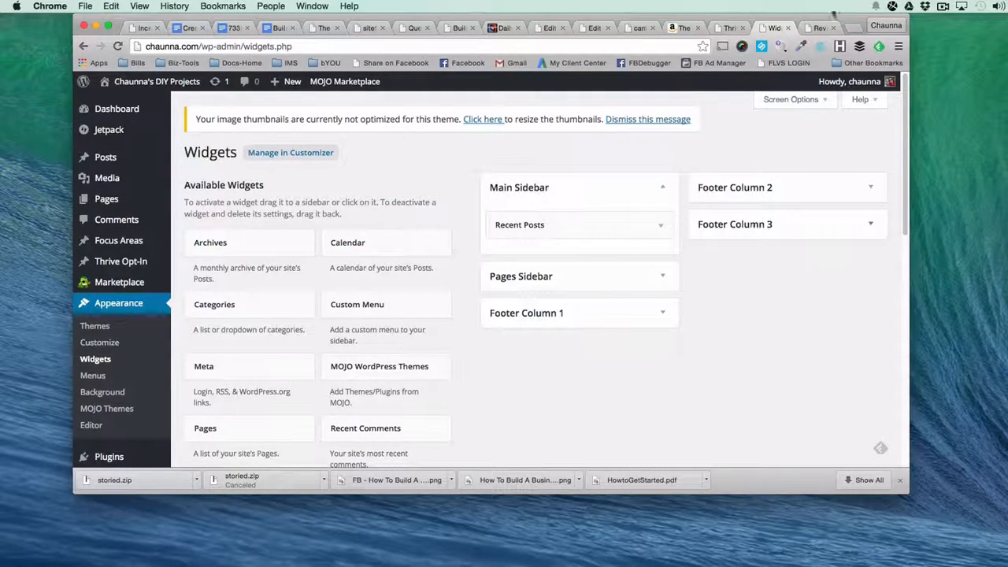
{"action": "left_click", "coordinate": [819, 28]}
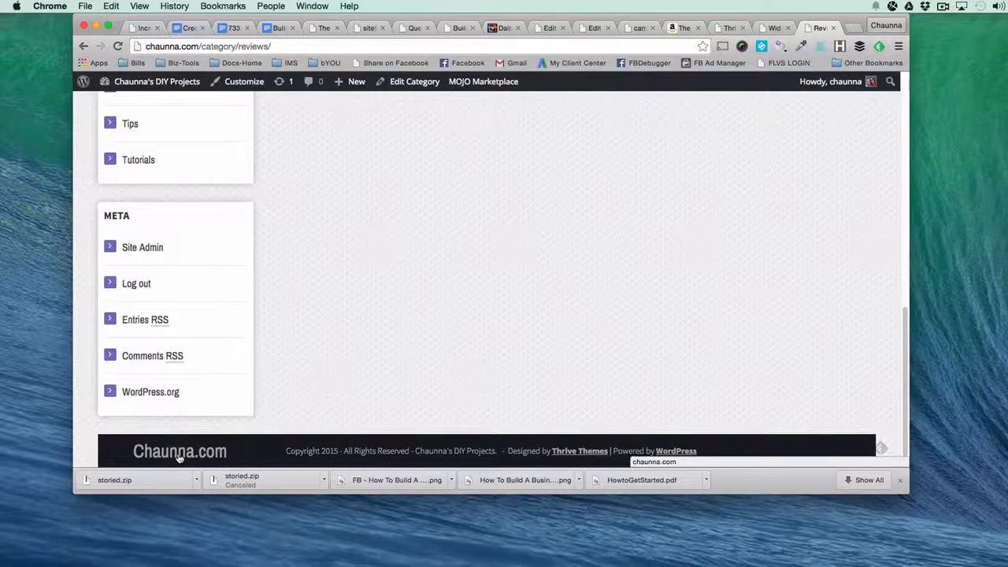
{"action": "left_click", "coordinate": [775, 28]}
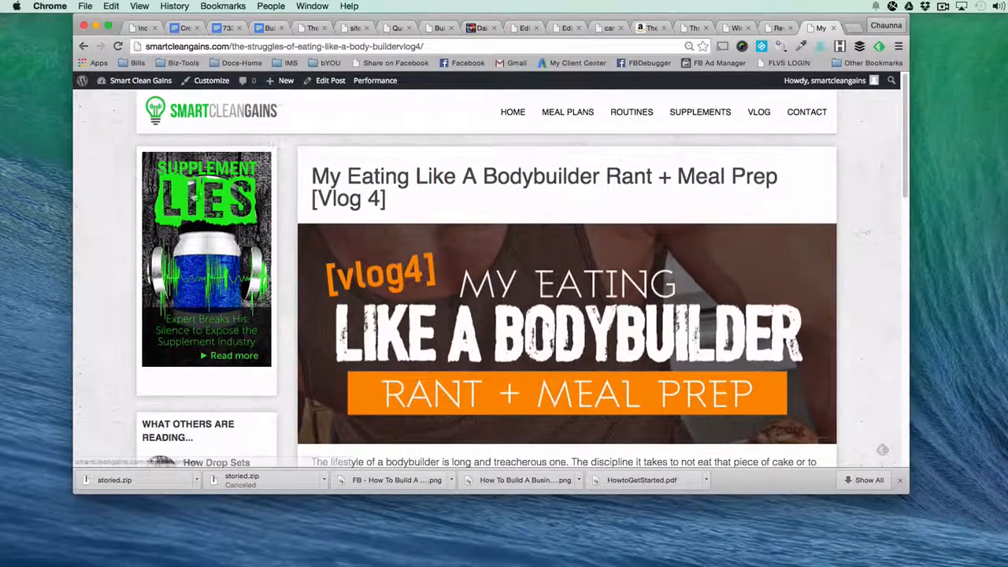
{"action": "left_click", "coordinate": [729, 28]}
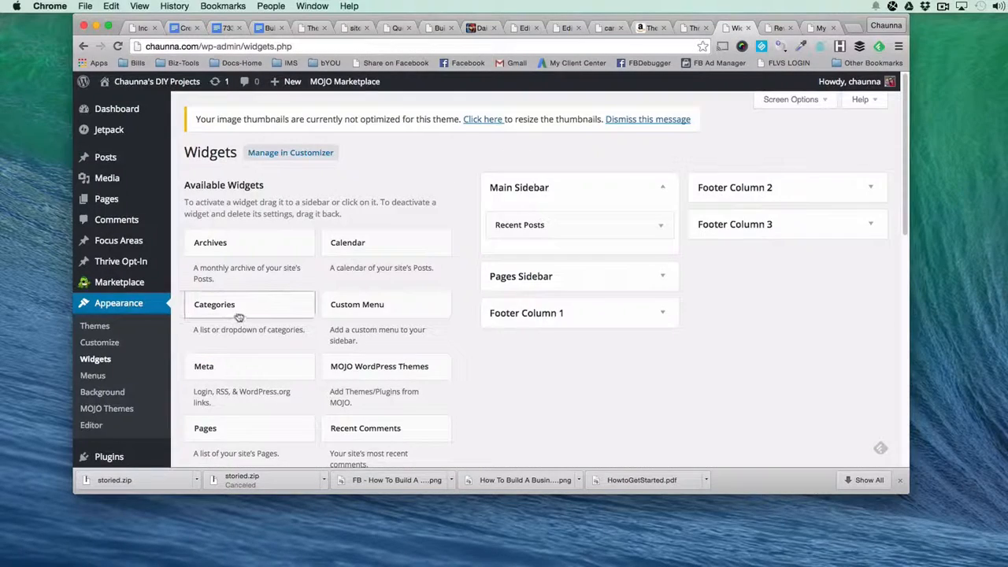
{"action": "scroll", "coordinate": [236, 316], "scroll_direction": "down", "scroll_amount": 5}
{"action": "scroll", "coordinate": [236, 317], "scroll_direction": "down", "scroll_amount": 1}
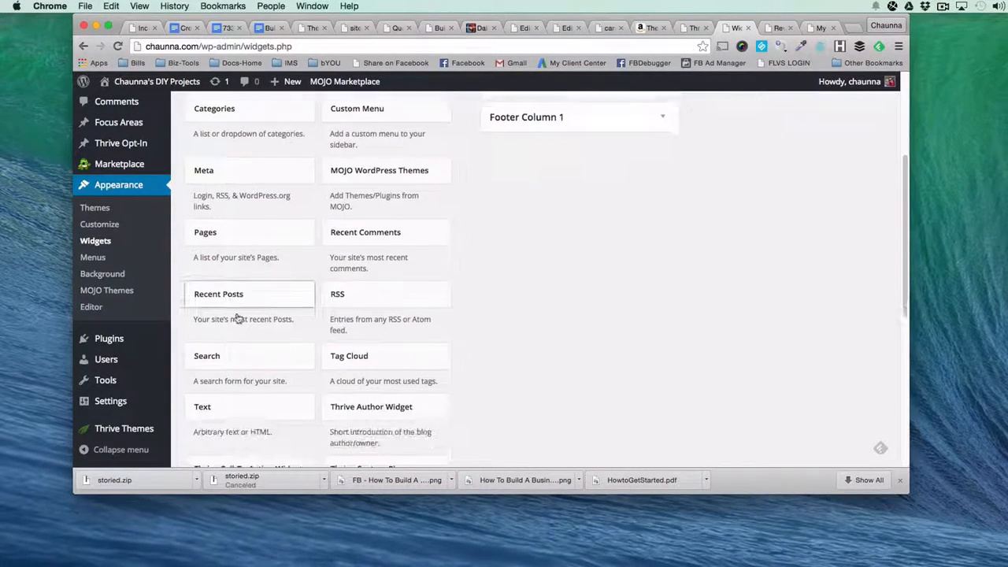
{"action": "left_click_drag", "start_coordinate": [208, 411], "coordinate": [531, 123]}
{"action": "scroll", "coordinate": [532, 126], "scroll_direction": "up", "scroll_amount": 2}
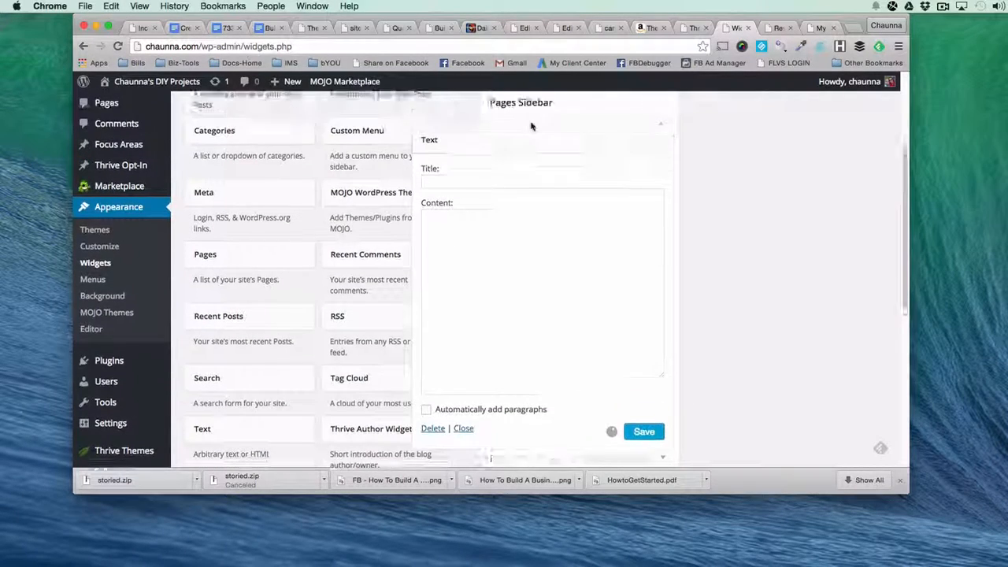
{"action": "scroll", "coordinate": [533, 400], "scroll_direction": "down", "scroll_amount": 1}
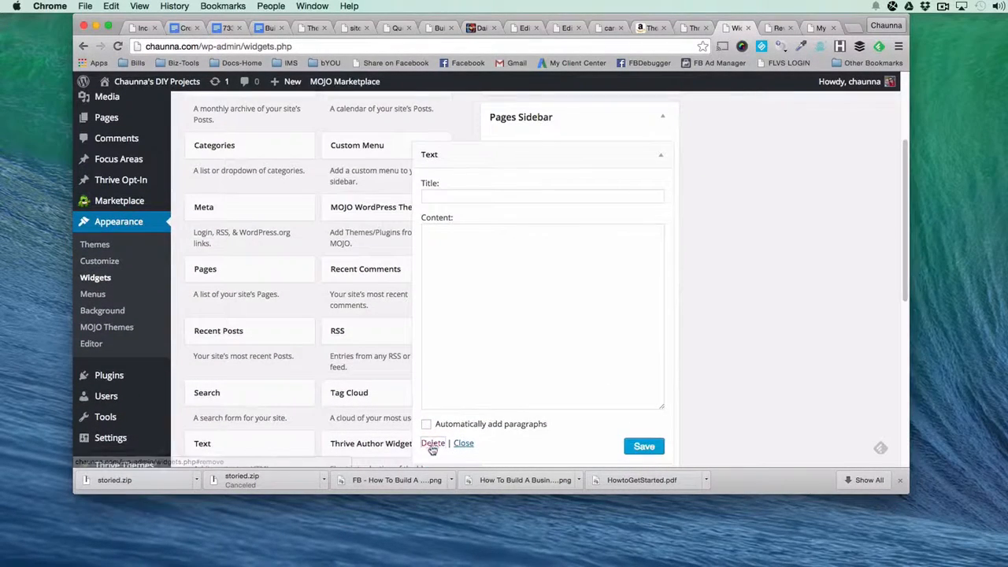
{"action": "left_click", "coordinate": [432, 442]}
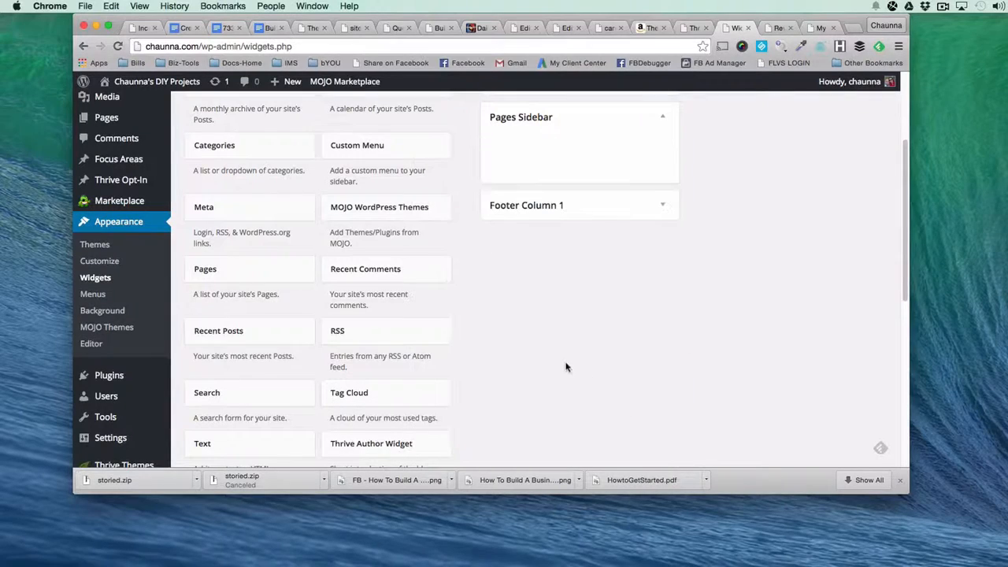
Add a Text widget above Recent Posts in the Main Sidebar and collapse its settings.
{"action": "left_click_drag", "start_coordinate": [242, 432], "coordinate": [540, 219]}
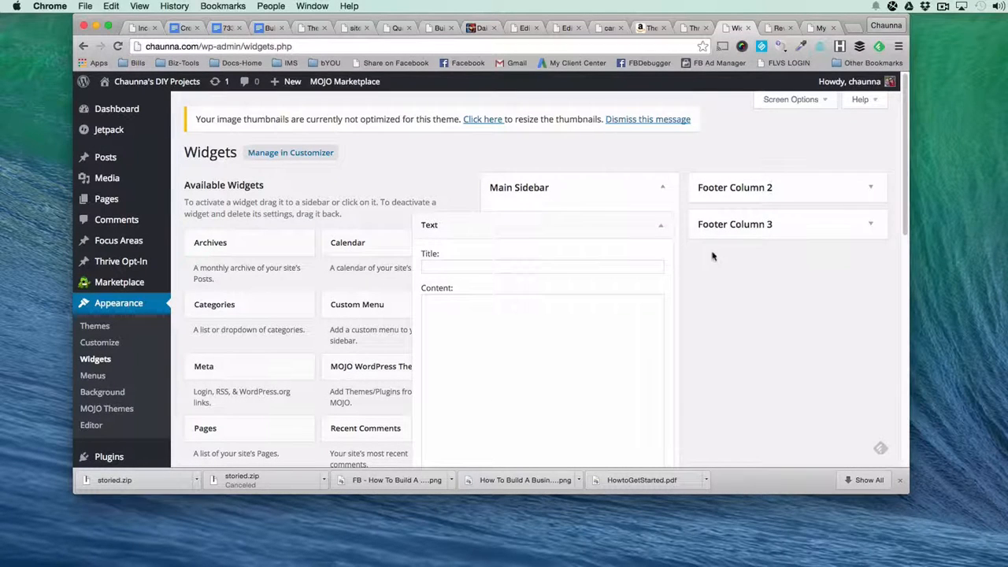
{"action": "left_click", "coordinate": [661, 226]}
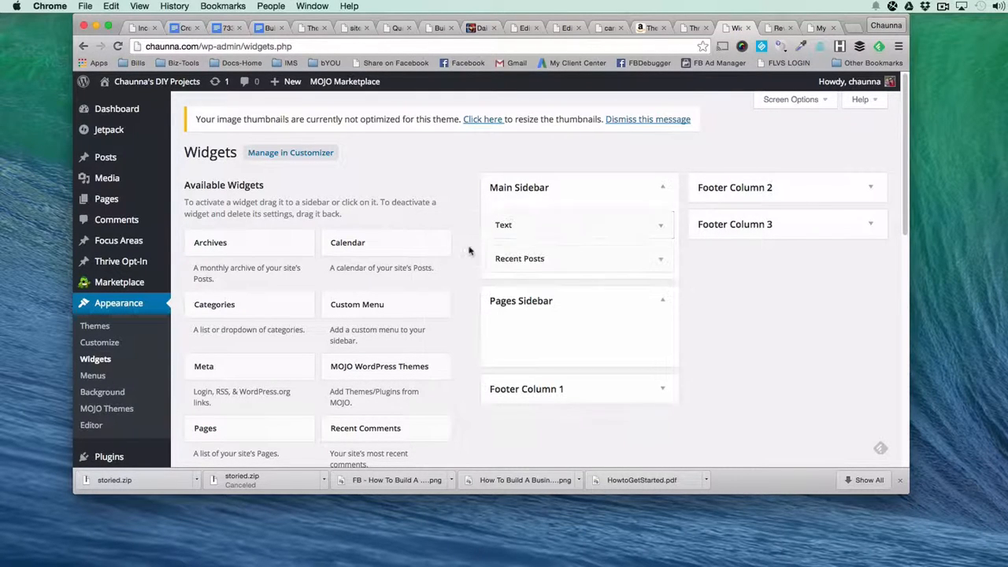
Title the Main Sidebar's Recent Posts widget "What Others Are Reading", following the sidebar heading on the Smart Clean Gains example post.
{"action": "left_click", "coordinate": [558, 260]}
{"action": "left_click", "coordinate": [540, 299]}
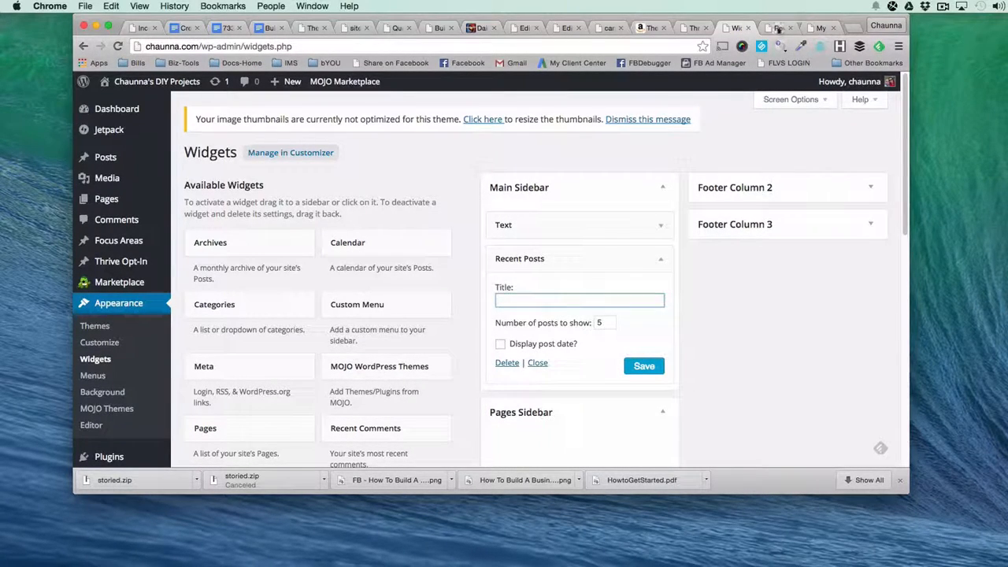
{"action": "left_click", "coordinate": [778, 29]}
{"action": "scroll", "coordinate": [313, 254], "scroll_direction": "up", "scroll_amount": 10}
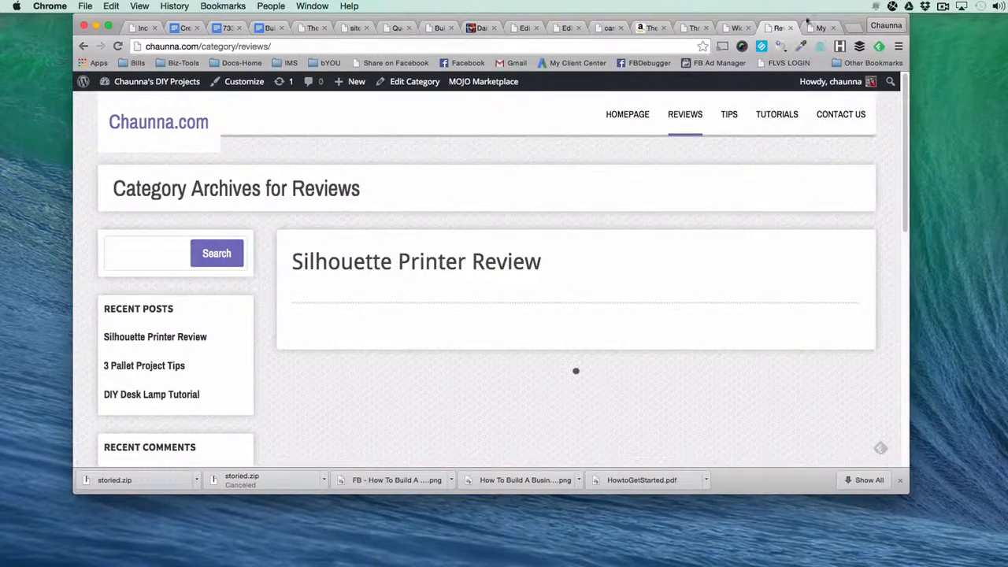
{"action": "left_click", "coordinate": [819, 27]}
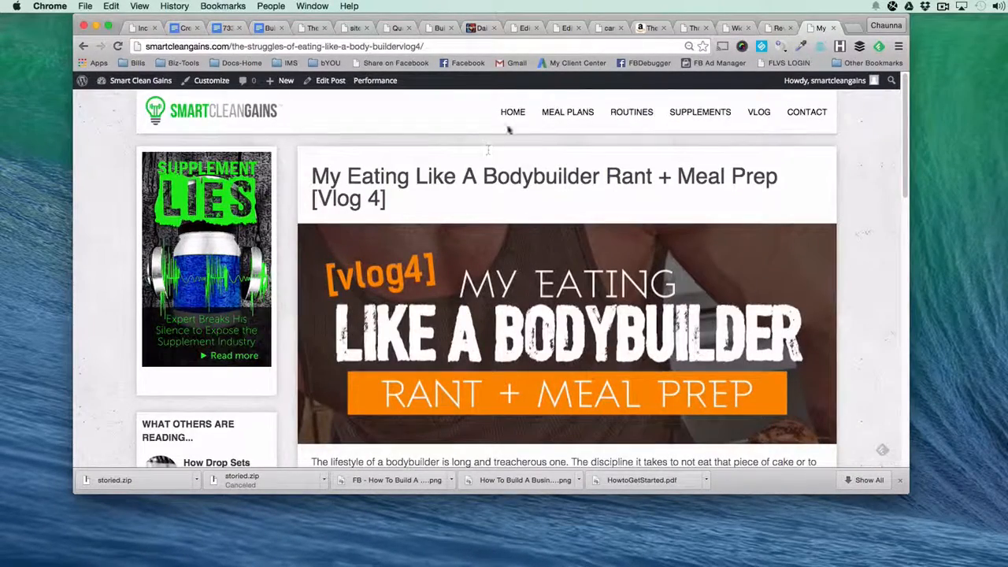
{"action": "left_click", "coordinate": [734, 29]}
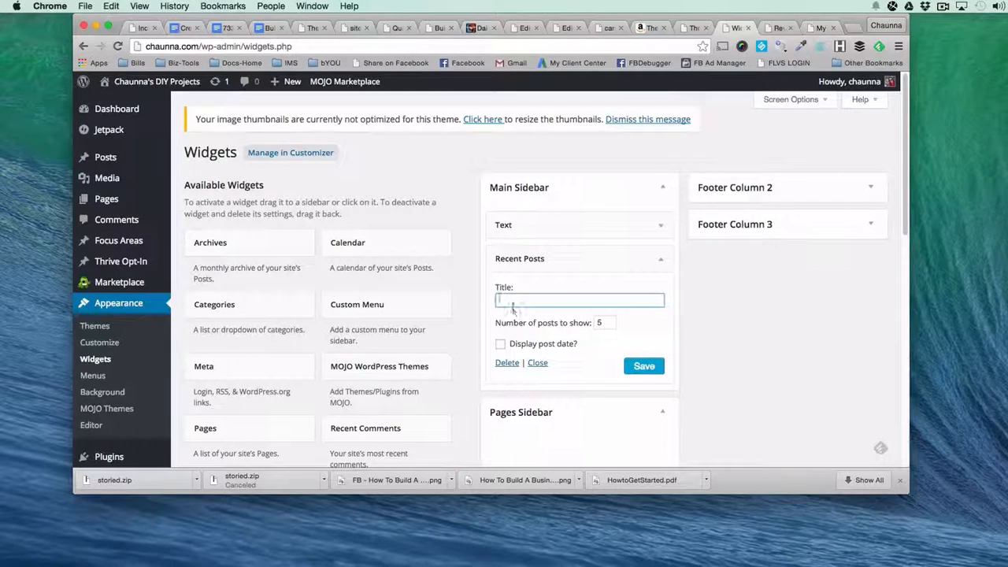
{"action": "type", "text": "What Others"}
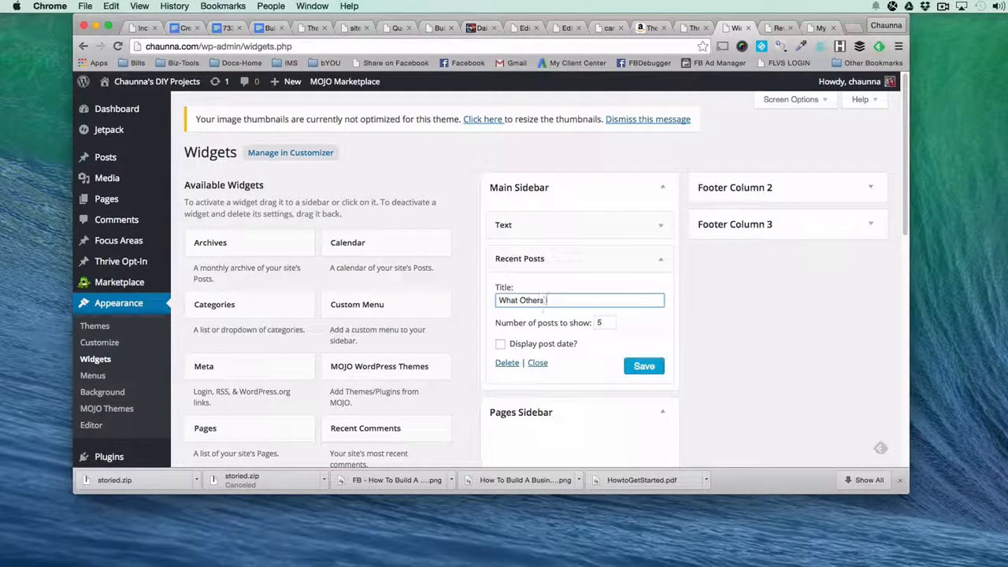
{"action": "type", "text": " Are Heading"}
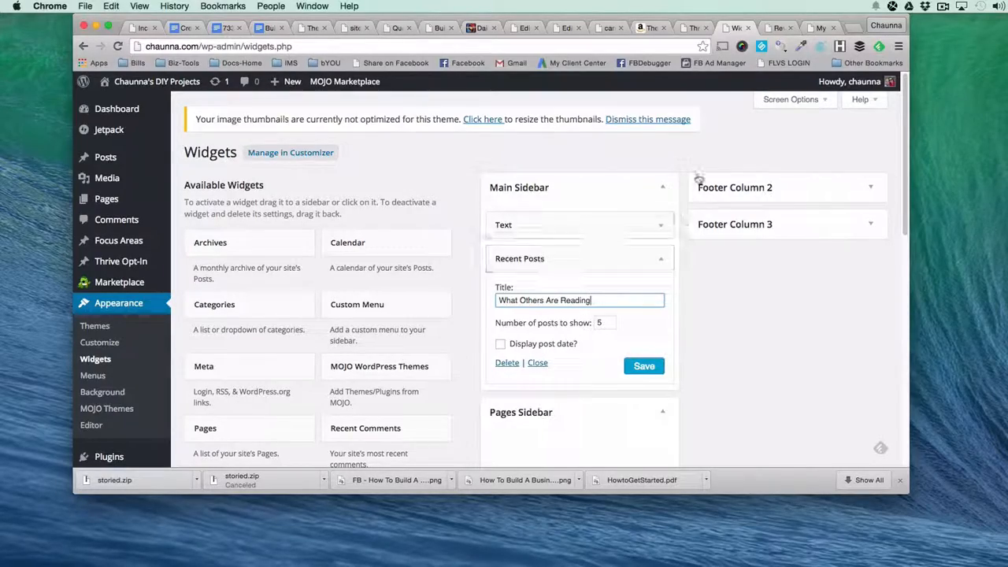
Compare the example post's sidebar with the blog's Reviews page, and save the Recent Posts widget.
{"action": "left_click", "coordinate": [820, 28]}
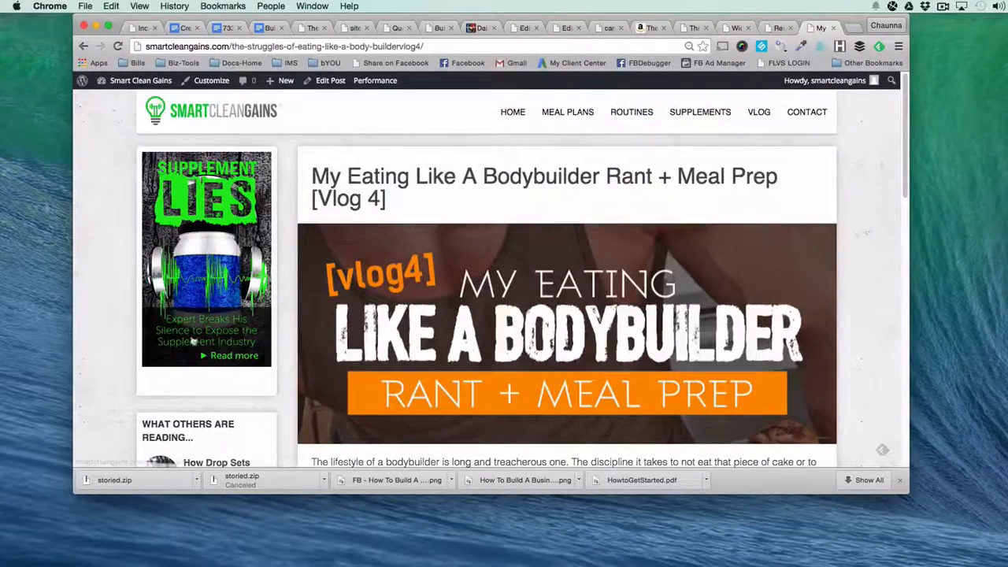
{"action": "scroll", "coordinate": [192, 346], "scroll_direction": "down", "scroll_amount": 5}
{"action": "scroll", "coordinate": [193, 347], "scroll_direction": "down", "scroll_amount": 5}
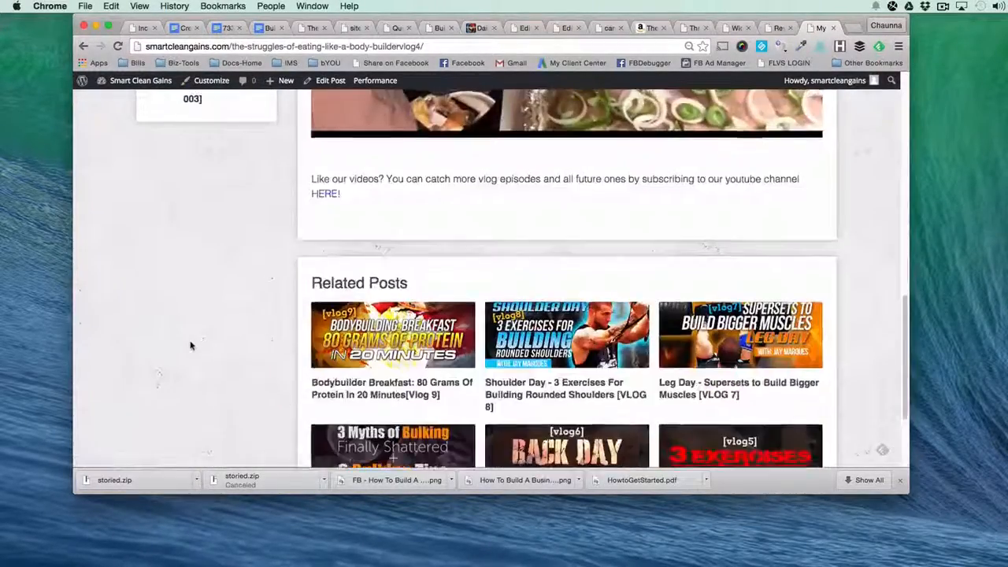
{"action": "scroll", "coordinate": [191, 344], "scroll_direction": "up", "scroll_amount": 10}
{"action": "left_click", "coordinate": [777, 29]}
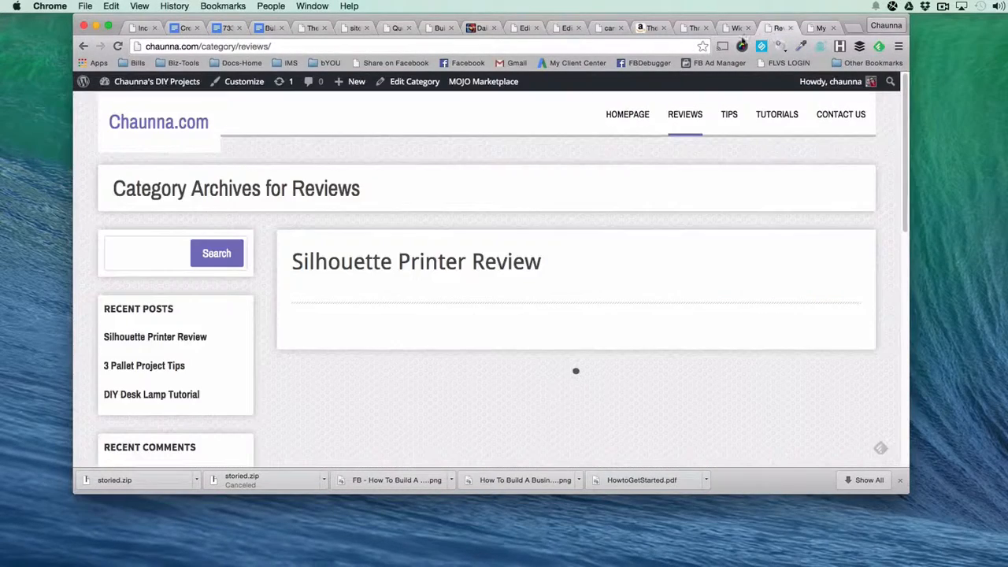
{"action": "left_click", "coordinate": [734, 28]}
{"action": "left_click", "coordinate": [637, 368]}
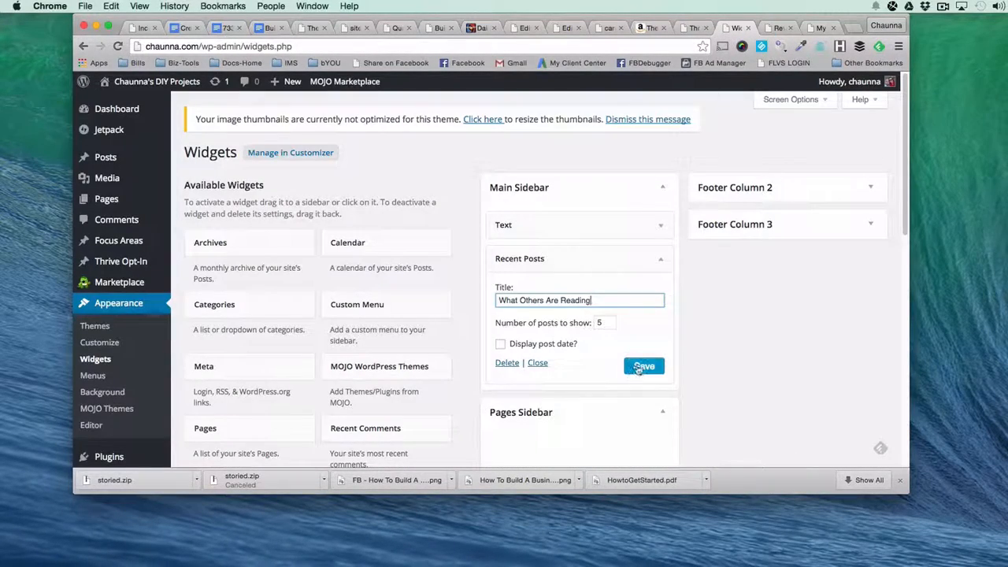
Examine the remaining available widgets, including the Thrive author, call-to-action, follow, opt-in, posts and tabs widgets.
{"action": "scroll", "coordinate": [279, 325], "scroll_direction": "down", "scroll_amount": 5}
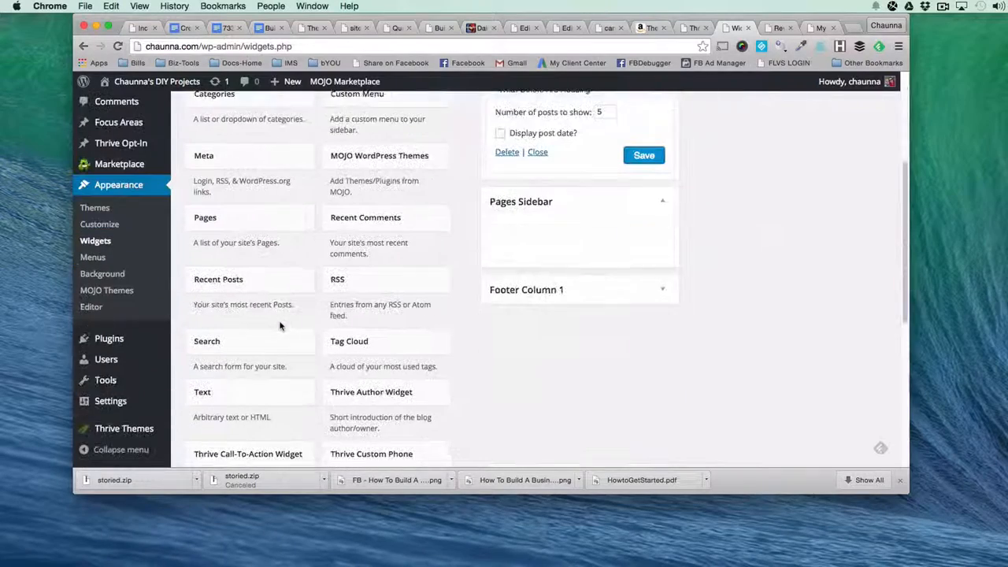
{"action": "scroll", "coordinate": [280, 325], "scroll_direction": "down", "scroll_amount": 3}
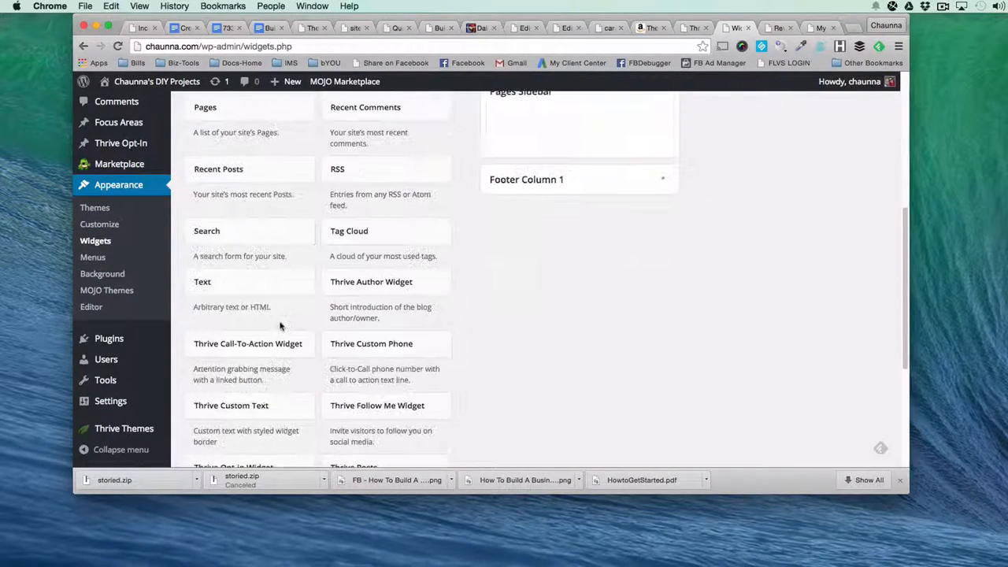
{"action": "scroll", "coordinate": [280, 326], "scroll_direction": "down", "scroll_amount": 1}
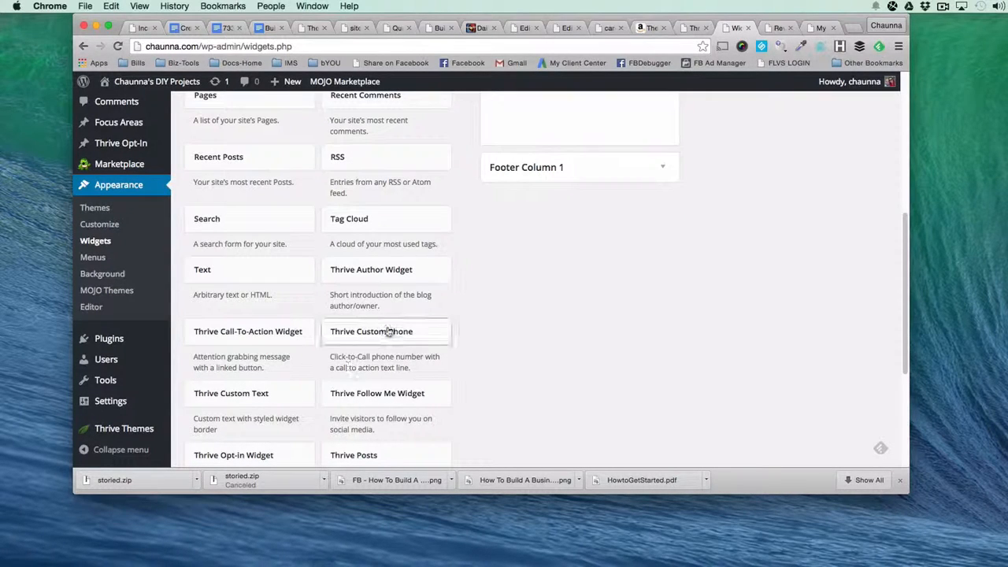
{"action": "scroll", "coordinate": [390, 333], "scroll_direction": "down", "scroll_amount": 1}
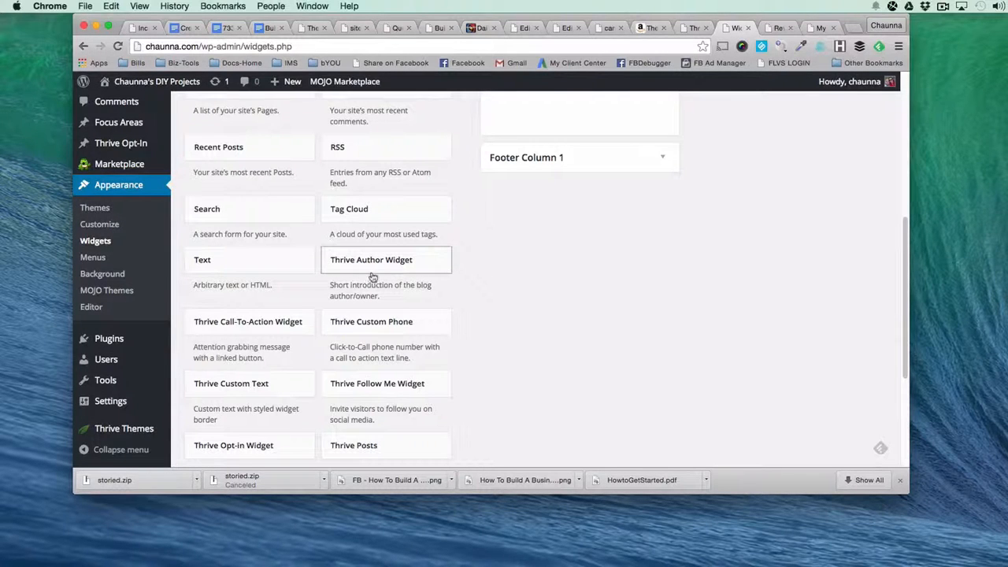
{"action": "scroll", "coordinate": [371, 331], "scroll_direction": "down", "scroll_amount": 5}
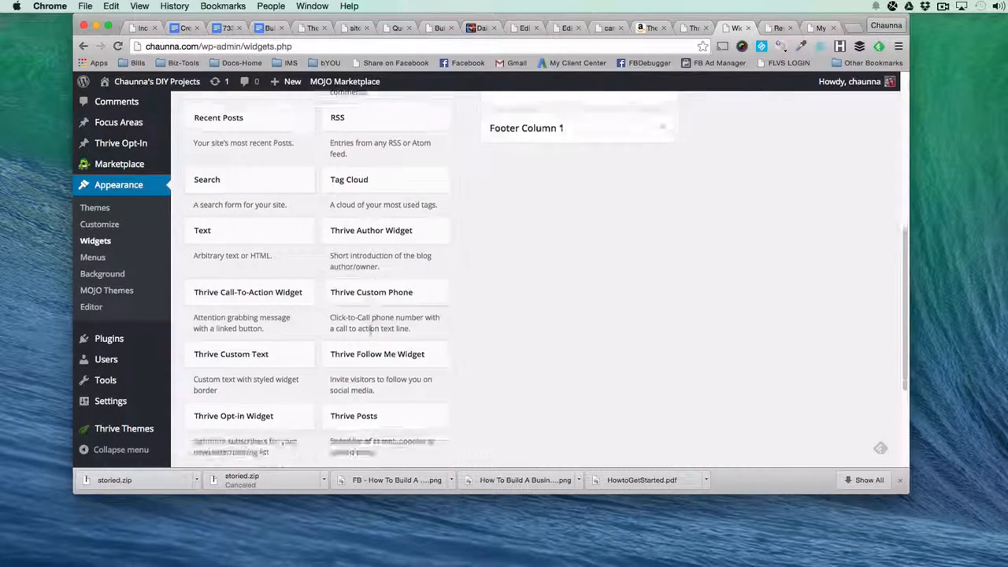
{"action": "scroll", "coordinate": [329, 359], "scroll_direction": "up", "scroll_amount": 4}
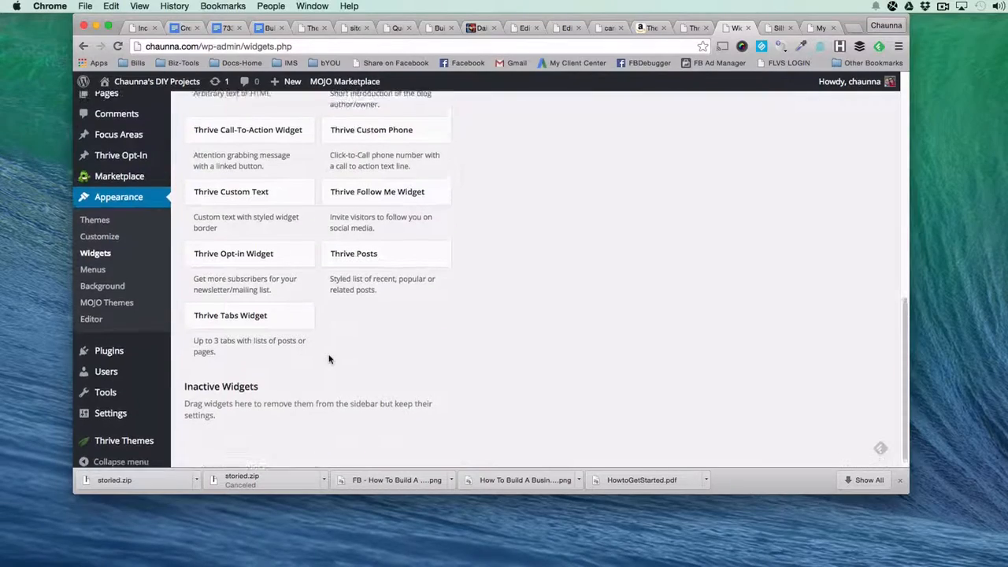
{"action": "scroll", "coordinate": [329, 359], "scroll_direction": "up", "scroll_amount": 6}
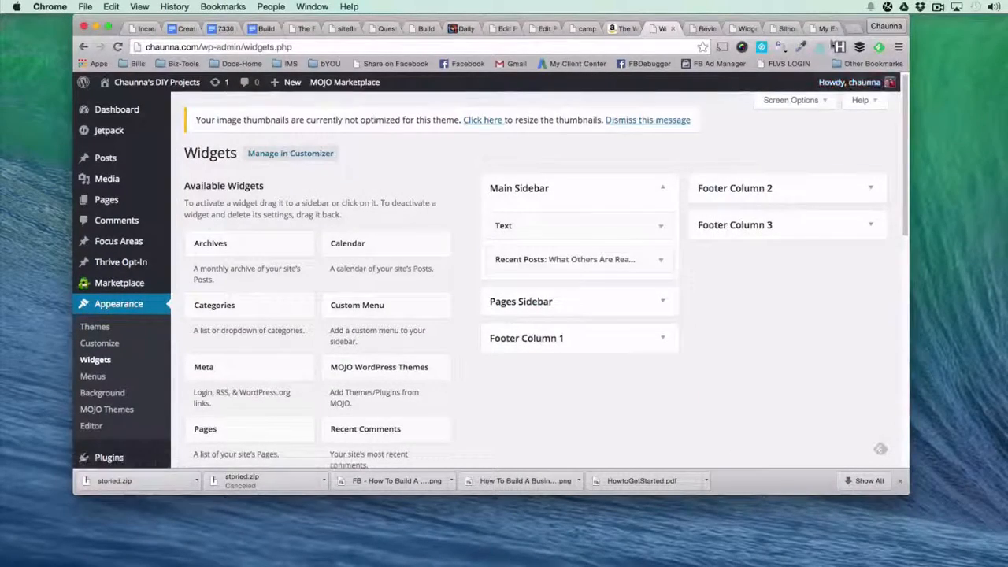
Examine the Smart Clean Gains Meal Plans page as a layout example, and compare the blog's Reviews page with its Silhouette Printer Review post.
{"action": "left_click", "coordinate": [825, 29]}
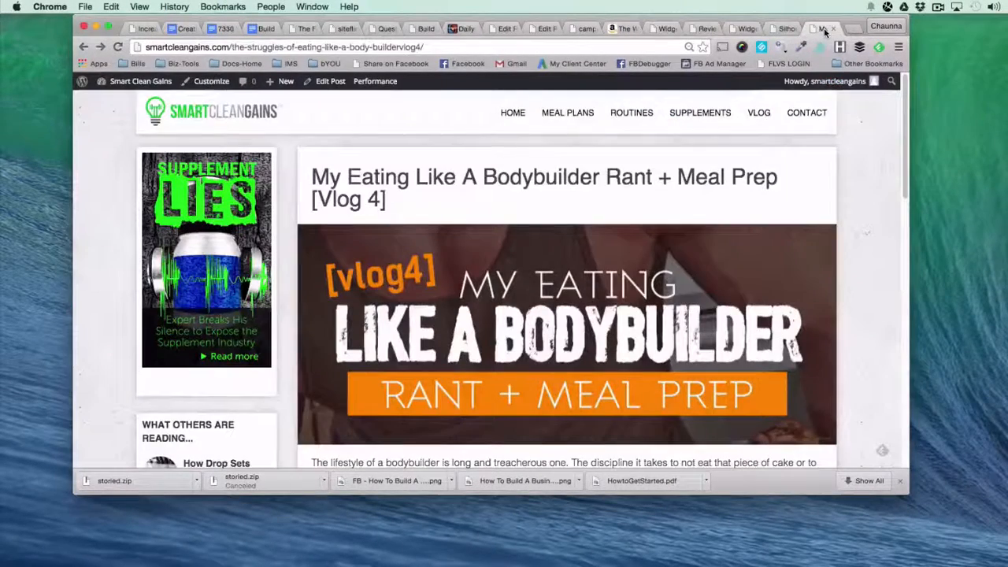
{"action": "left_click", "coordinate": [587, 119]}
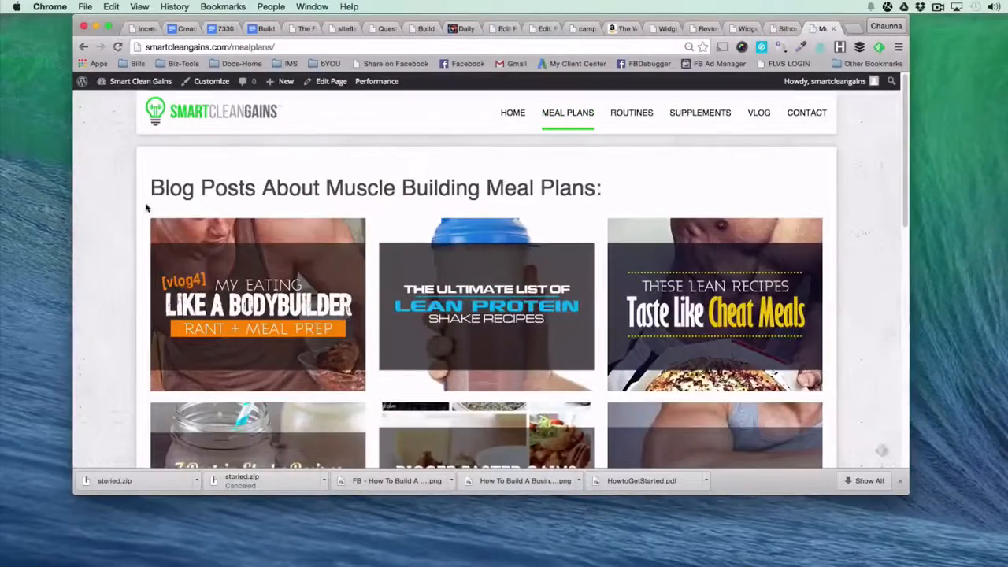
{"action": "scroll", "coordinate": [629, 252], "scroll_direction": "down", "scroll_amount": 8}
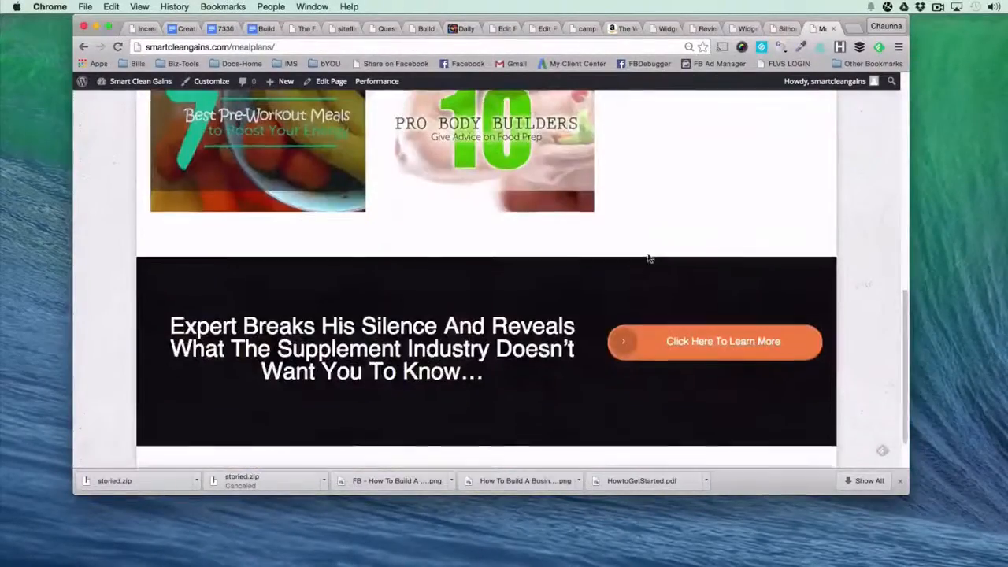
{"action": "scroll", "coordinate": [650, 259], "scroll_direction": "up", "scroll_amount": 8}
{"action": "left_click", "coordinate": [703, 29]}
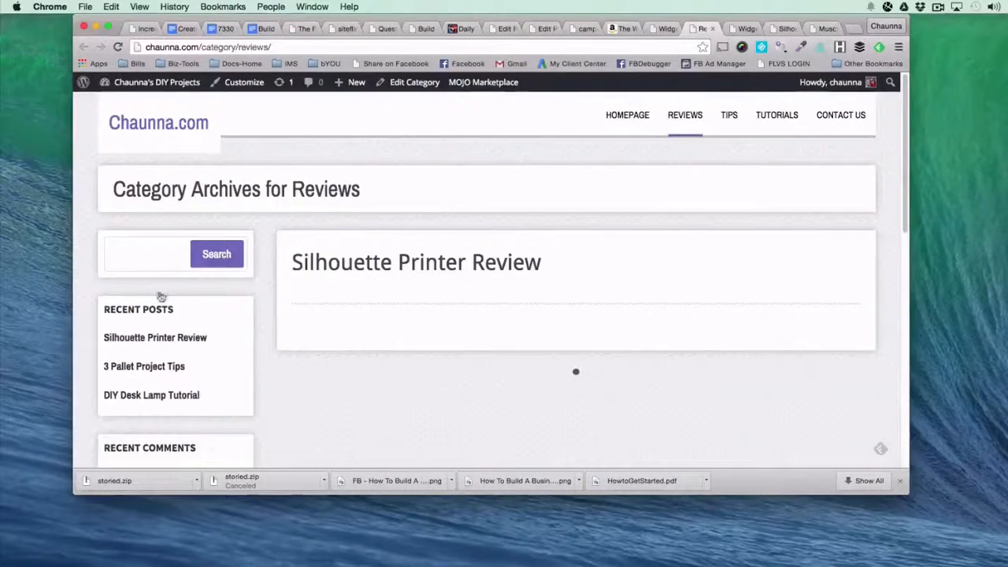
{"action": "left_click", "coordinate": [784, 30]}
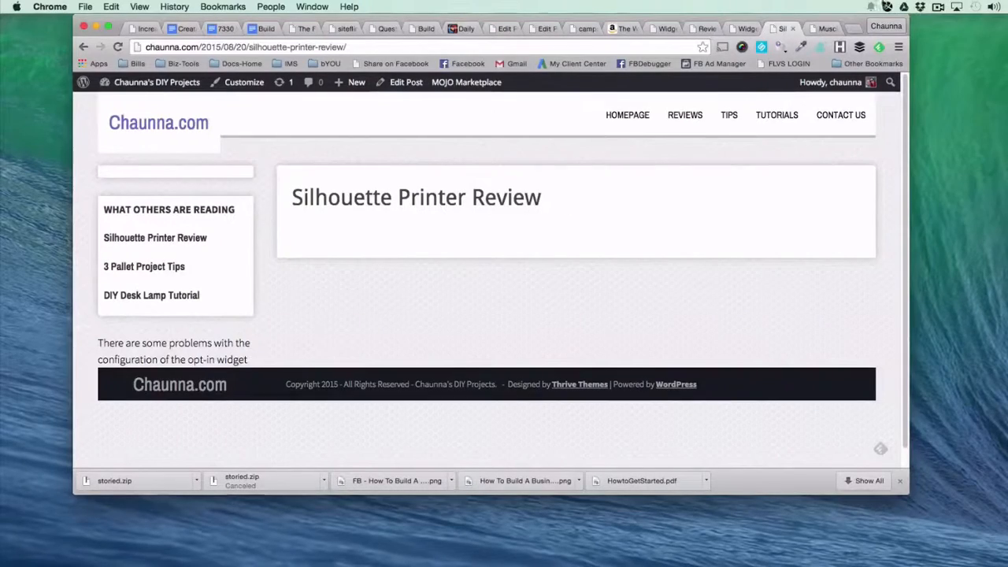
Close the Silhouette Printer Review post and list all of the blog's pages in the WordPress admin.
{"action": "left_click", "coordinate": [794, 30]}
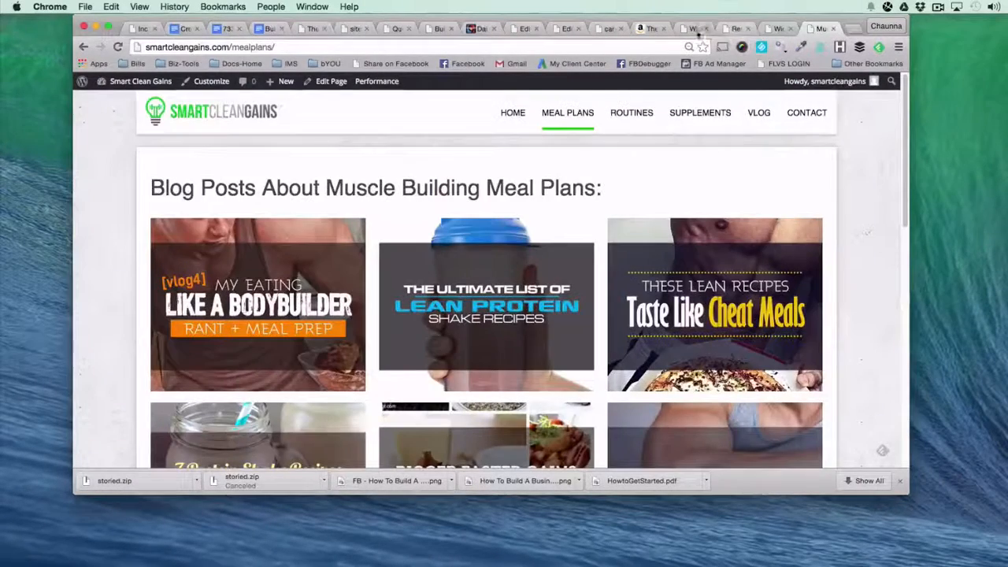
{"action": "left_click", "coordinate": [689, 29]}
{"action": "mouse_move", "coordinate": [102, 201]}
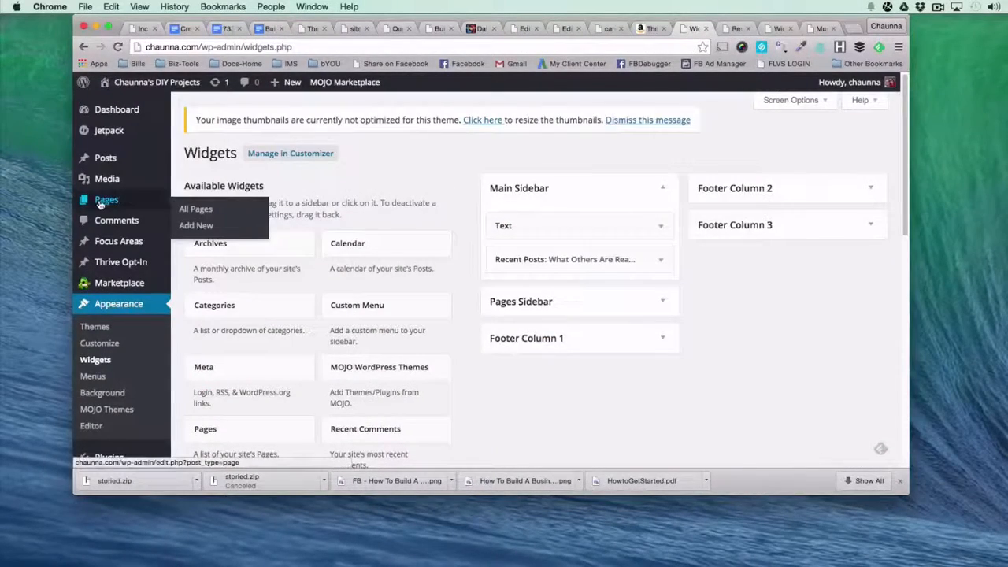
{"action": "left_click", "coordinate": [201, 211]}
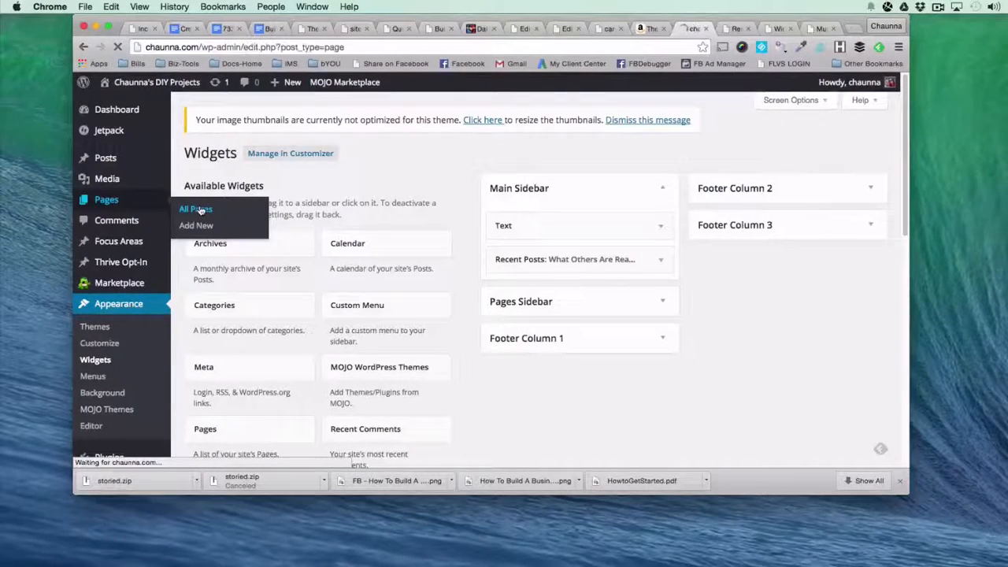
{"action": "scroll", "coordinate": [295, 314], "scroll_direction": "down", "scroll_amount": 1}
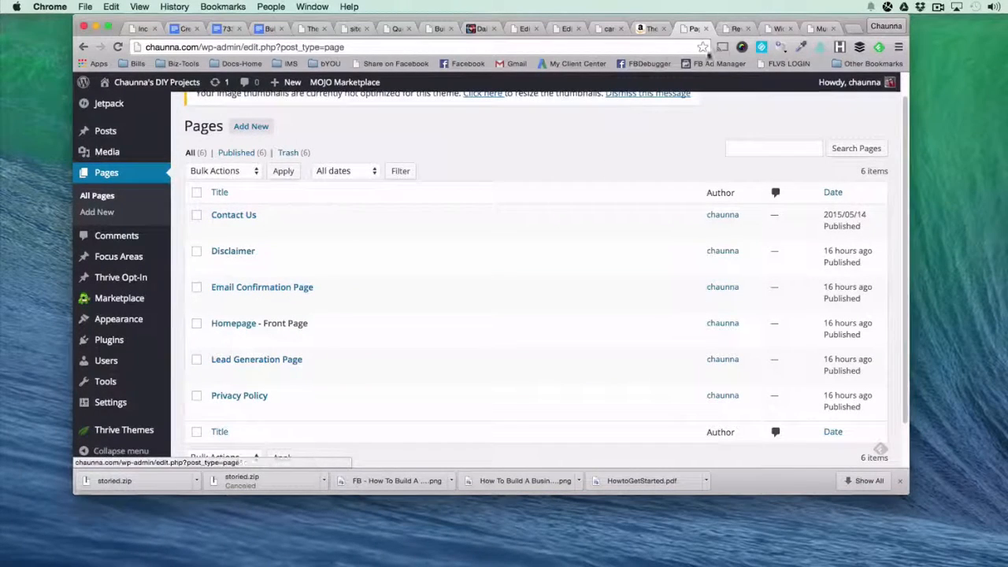
Check the blog's homepage down to the social media section, and clone the Homepage front page.
{"action": "left_click", "coordinate": [735, 29]}
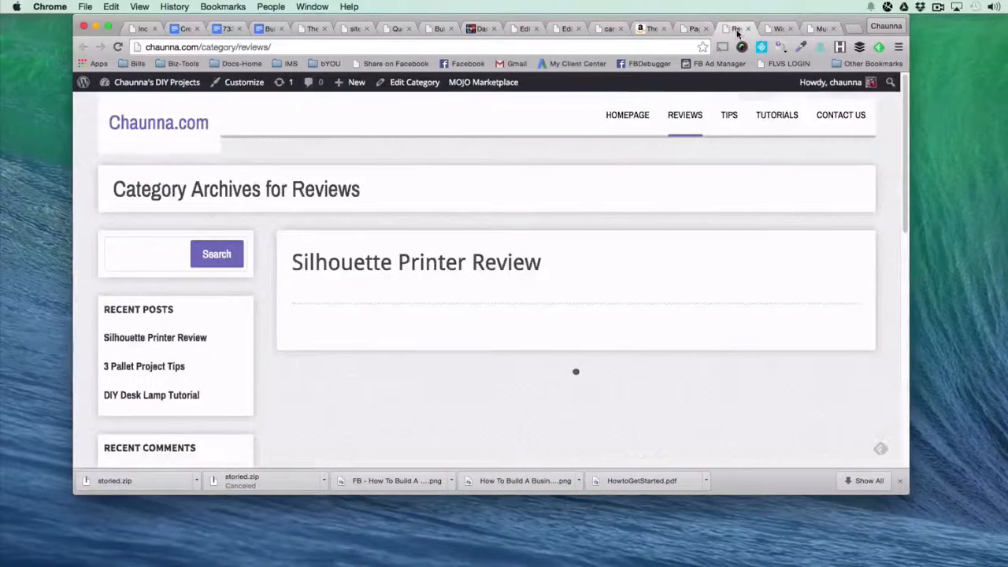
{"action": "left_click", "coordinate": [622, 115]}
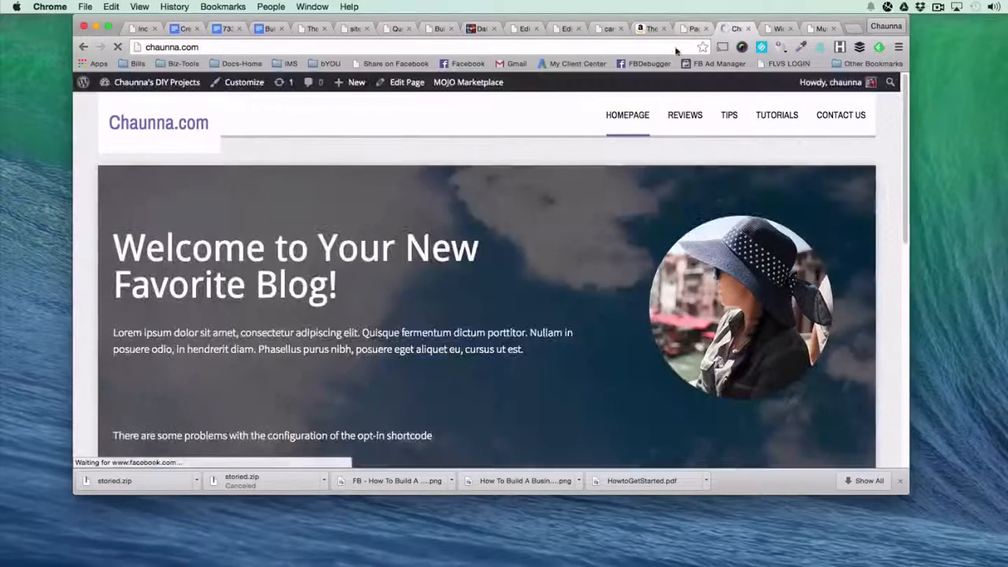
{"action": "scroll", "coordinate": [428, 268], "scroll_direction": "down", "scroll_amount": 15}
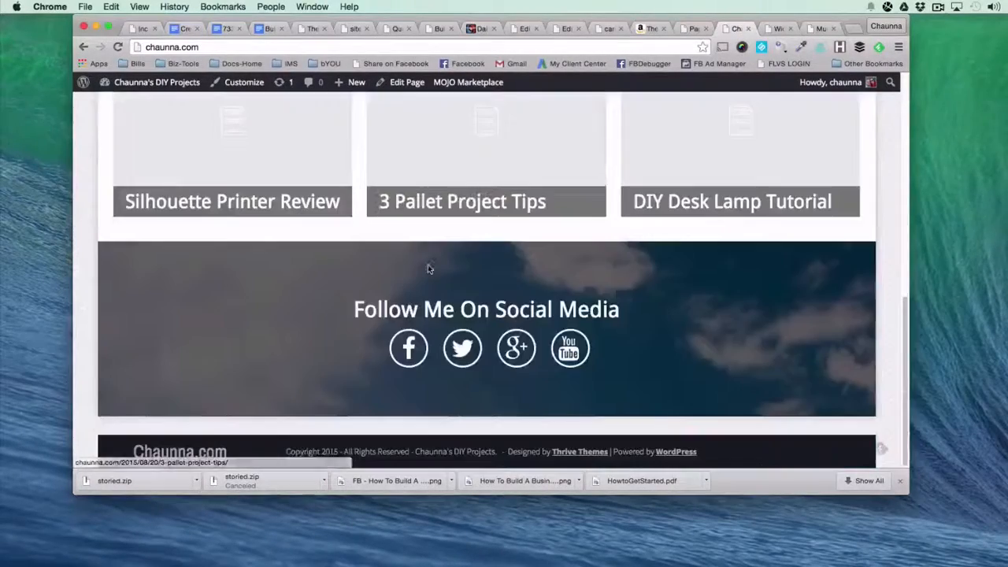
{"action": "scroll", "coordinate": [428, 268], "scroll_direction": "up", "scroll_amount": 15}
{"action": "left_click", "coordinate": [682, 26]}
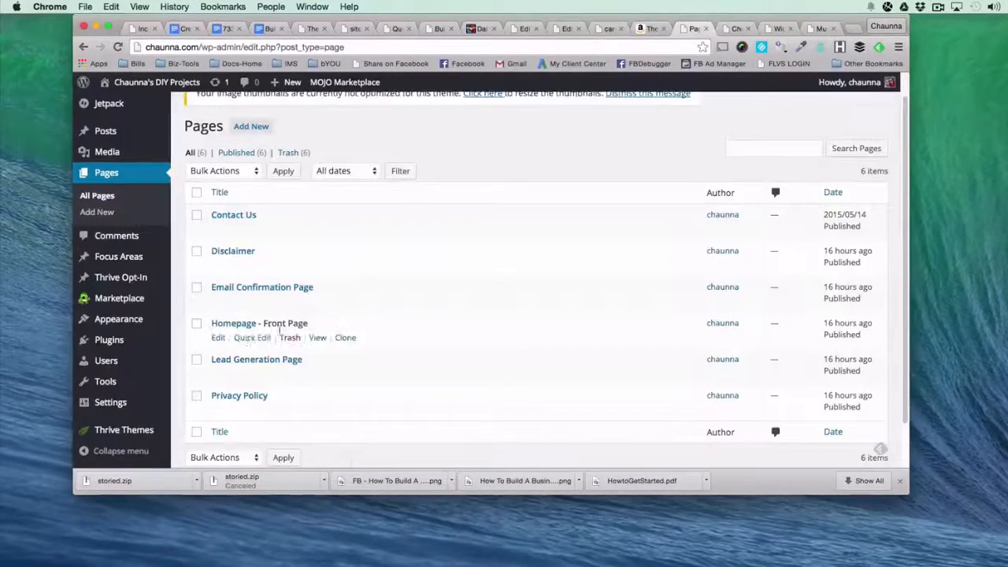
{"action": "left_click", "coordinate": [344, 338]}
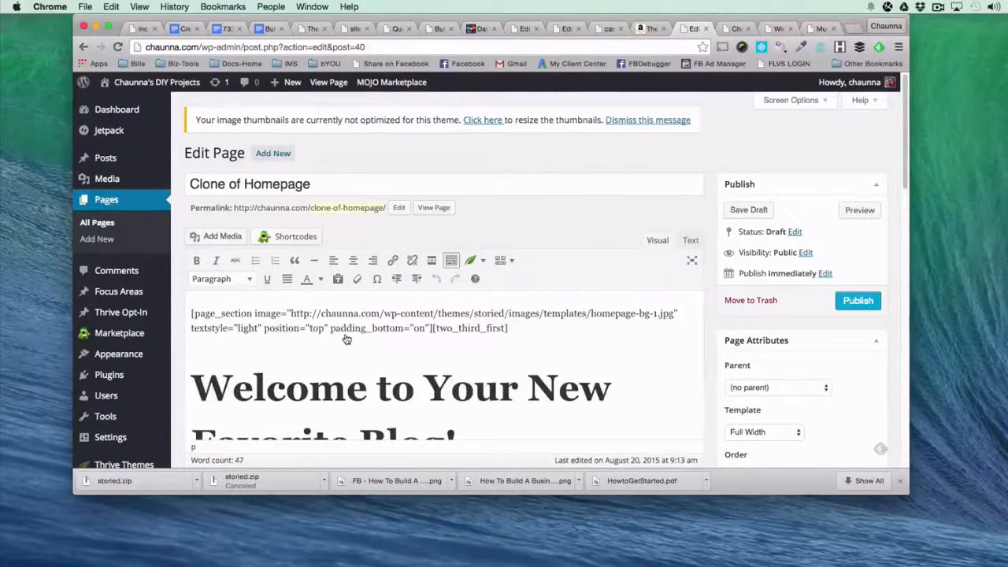
Title the cloned page "Tutorials" and set its permalink slug to tutorials.
{"action": "triple_click", "coordinate": [309, 187]}
{"action": "type", "text": "utorials"}
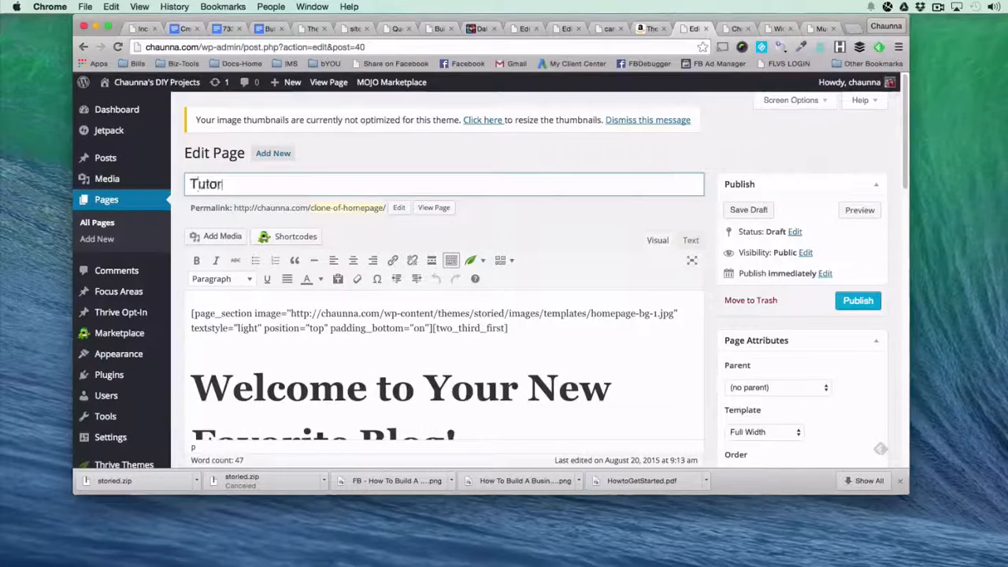
{"action": "double_click", "coordinate": [341, 189]}
{"action": "key", "text": "super+c"}
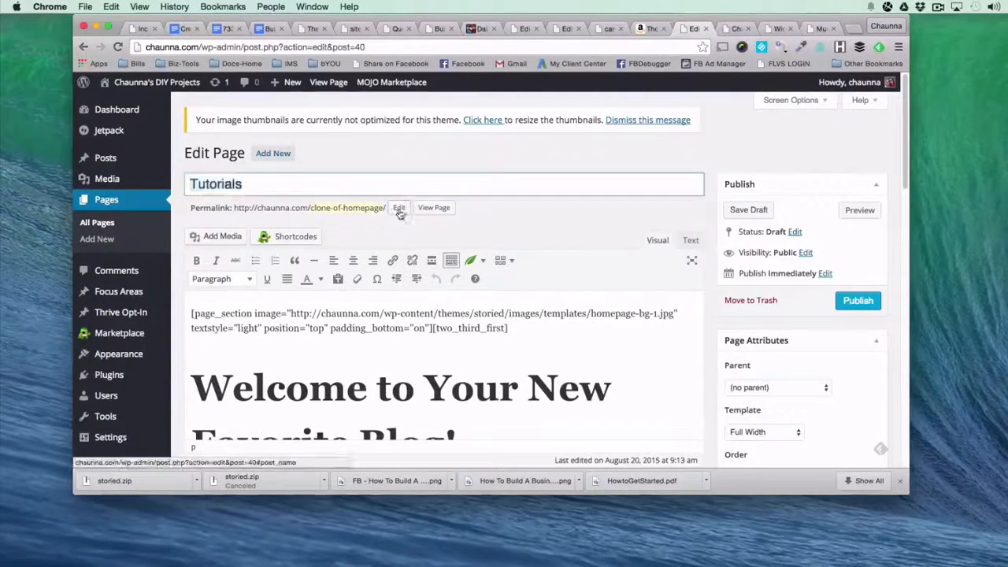
{"action": "left_click", "coordinate": [399, 207]}
{"action": "key", "text": "super+v"}
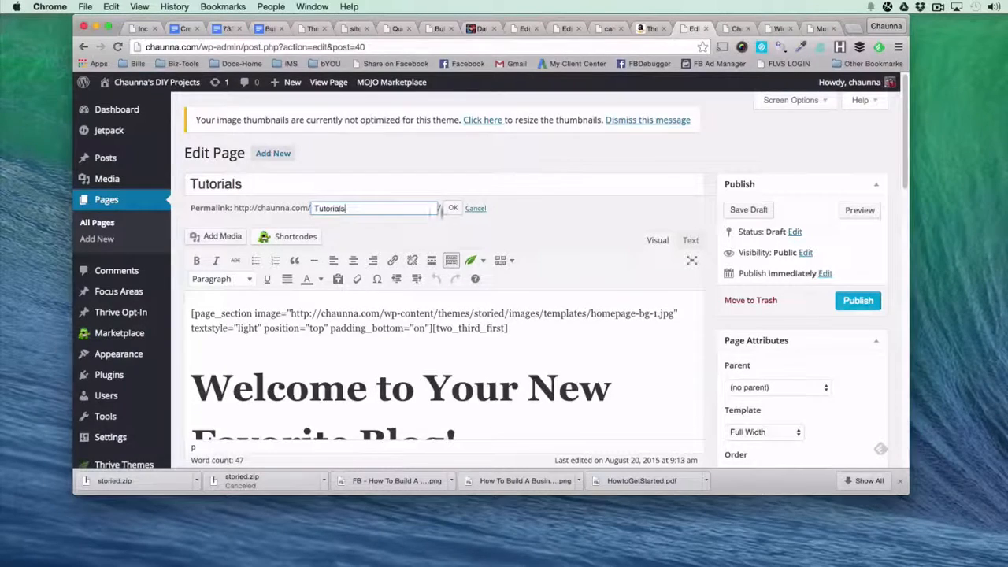
{"action": "left_click", "coordinate": [452, 207]}
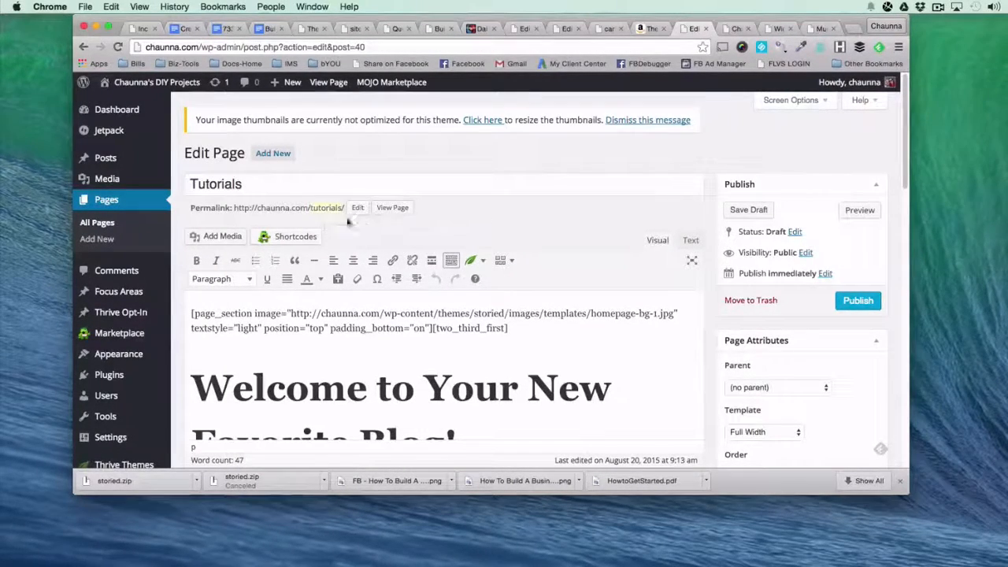
Delete the welcome section above "Read the Latest Posts from the Blog", from its opening page_section shortcode through the closing one.
{"action": "left_click", "coordinate": [237, 341]}
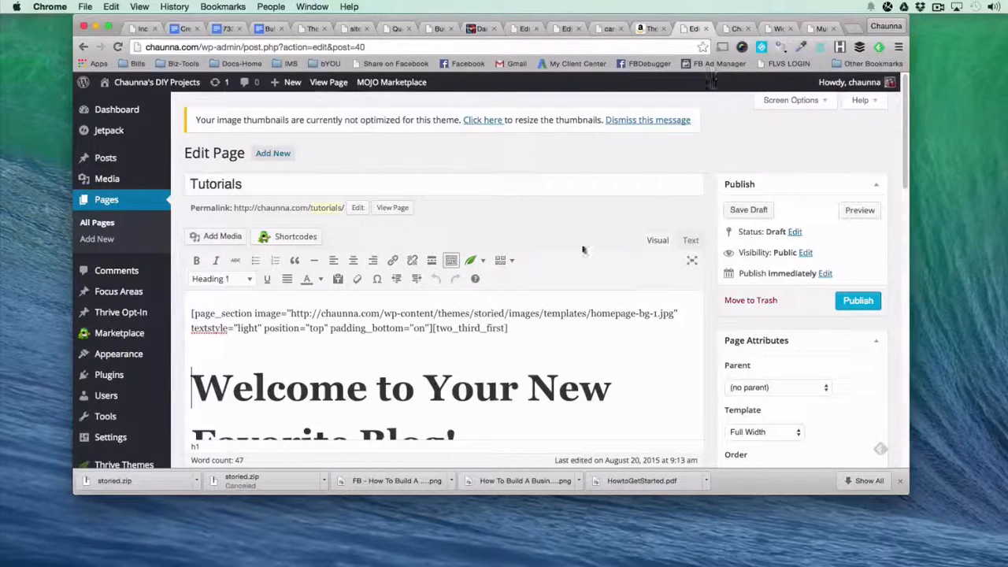
{"action": "scroll", "coordinate": [218, 347], "scroll_direction": "down", "scroll_amount": 3}
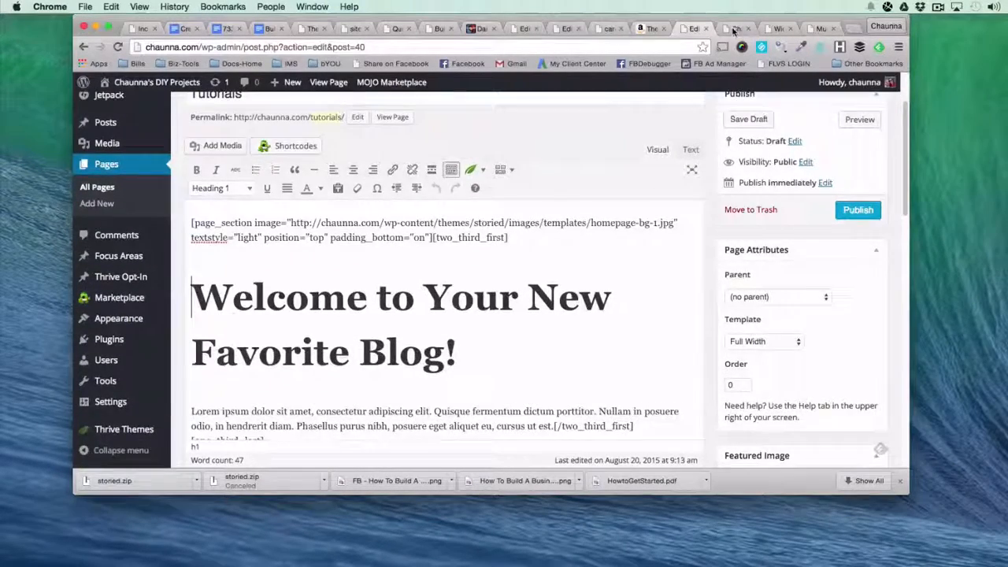
{"action": "left_click", "coordinate": [734, 29]}
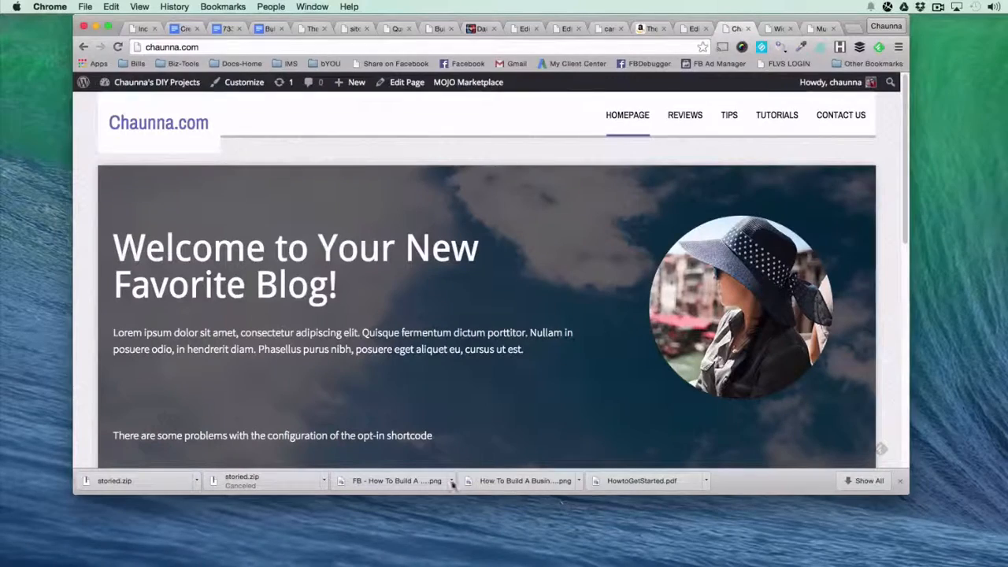
{"action": "left_click", "coordinate": [693, 30]}
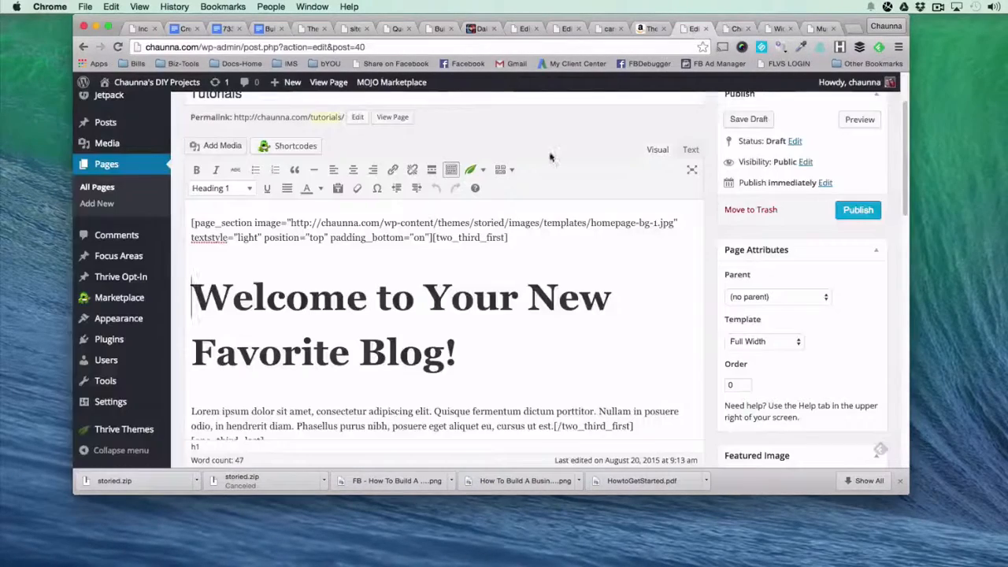
{"action": "left_click", "coordinate": [193, 223]}
{"action": "scroll", "coordinate": [191, 221], "scroll_direction": "down", "scroll_amount": 1}
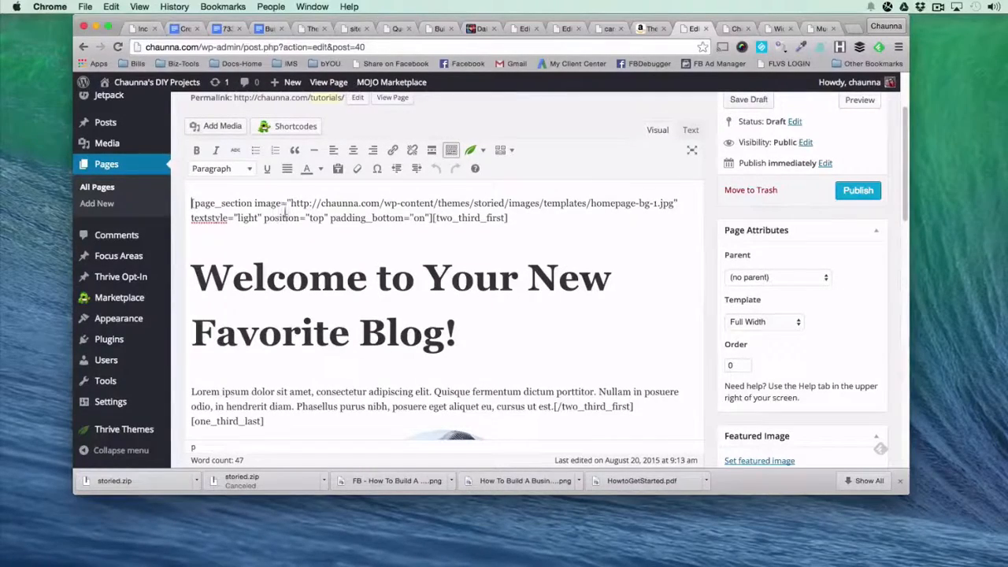
{"action": "scroll", "coordinate": [194, 205], "scroll_direction": "down", "scroll_amount": 1}
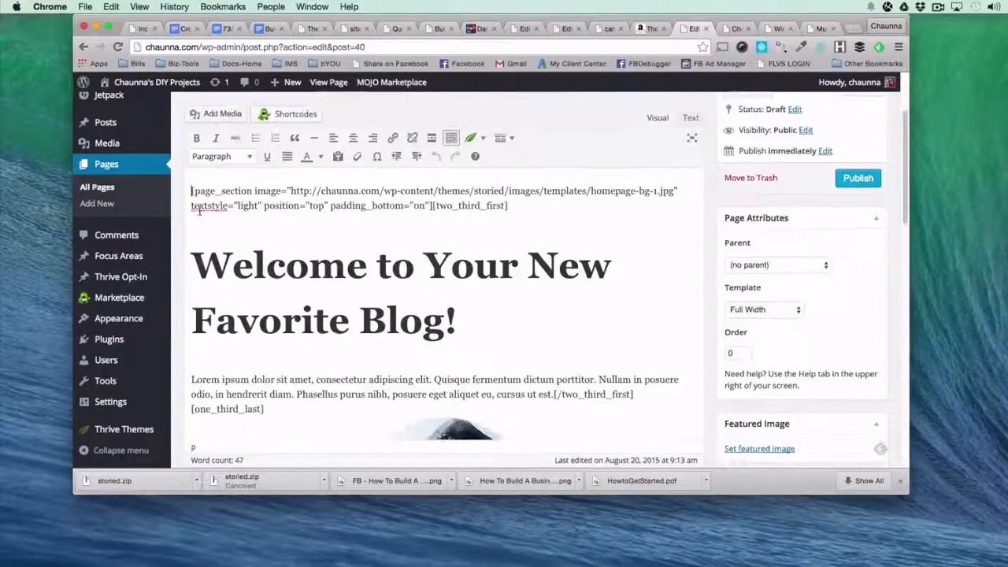
{"action": "scroll", "coordinate": [203, 211], "scroll_direction": "down", "scroll_amount": 10}
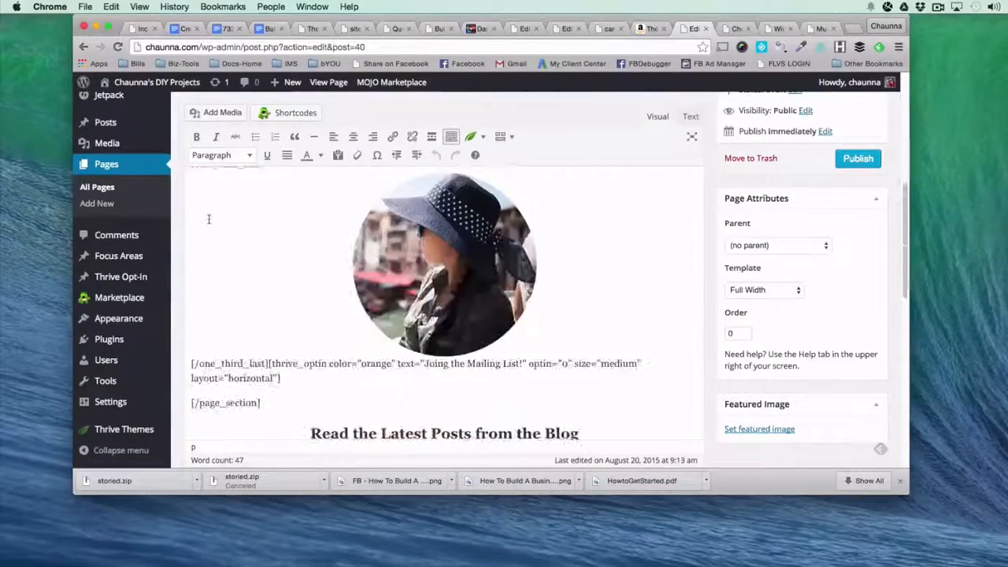
{"action": "scroll", "coordinate": [291, 334], "scroll_direction": "down", "scroll_amount": 2}
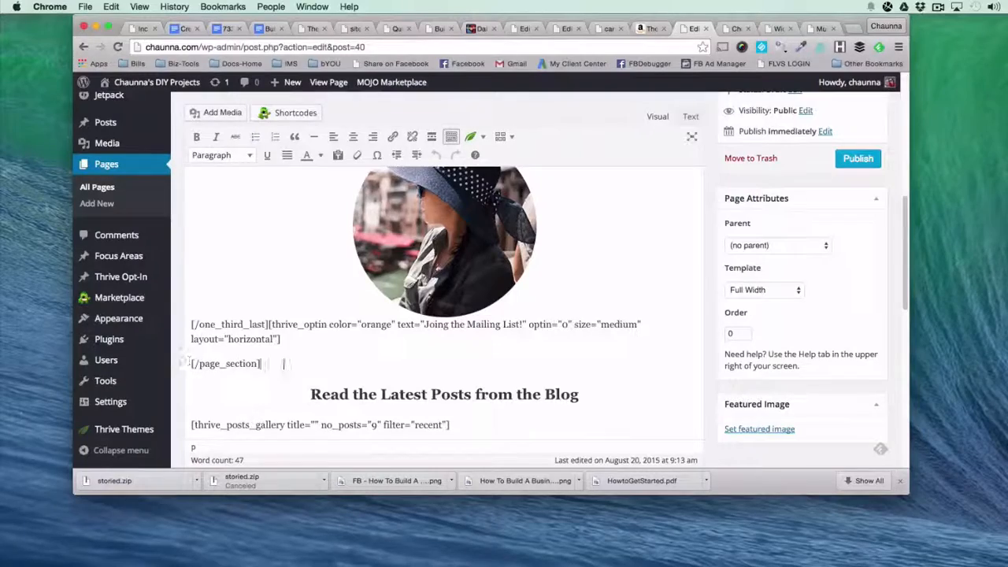
{"action": "scroll", "coordinate": [284, 362], "scroll_direction": "up", "scroll_amount": 12}
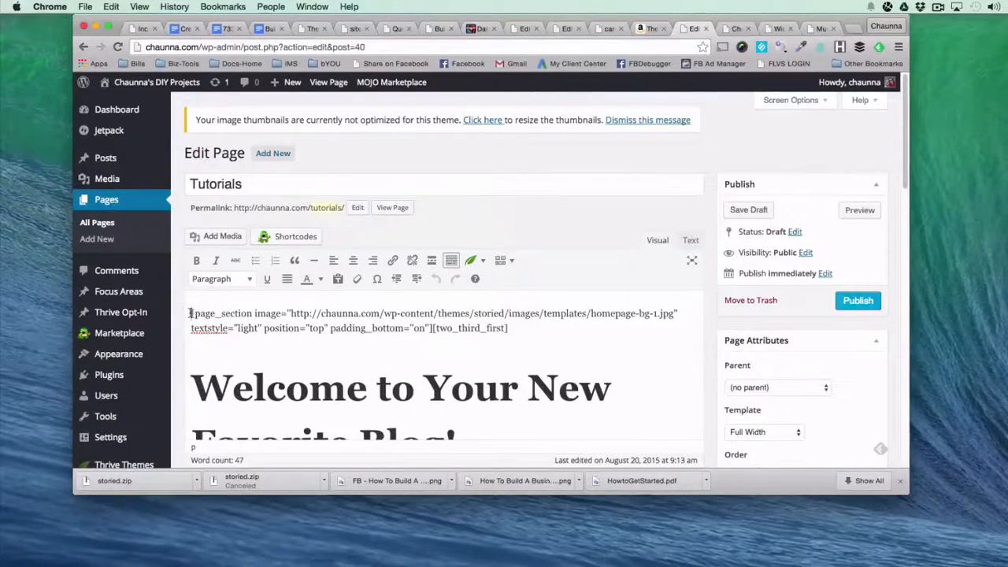
{"action": "scroll", "coordinate": [190, 313], "scroll_direction": "down", "scroll_amount": 10}
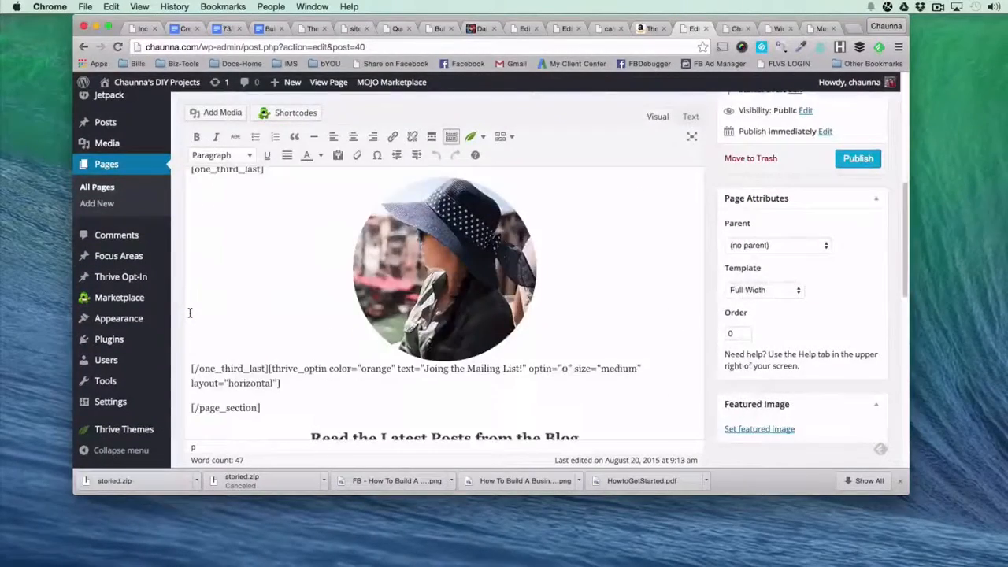
{"action": "left_click", "coordinate": [271, 292], "text": "shift"}
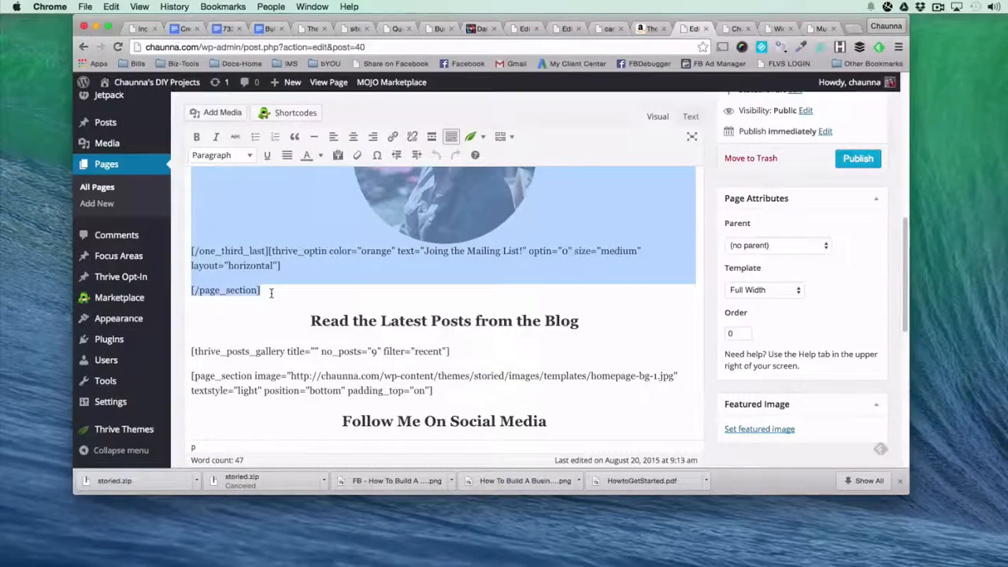
{"action": "key", "text": "BackSpace"}
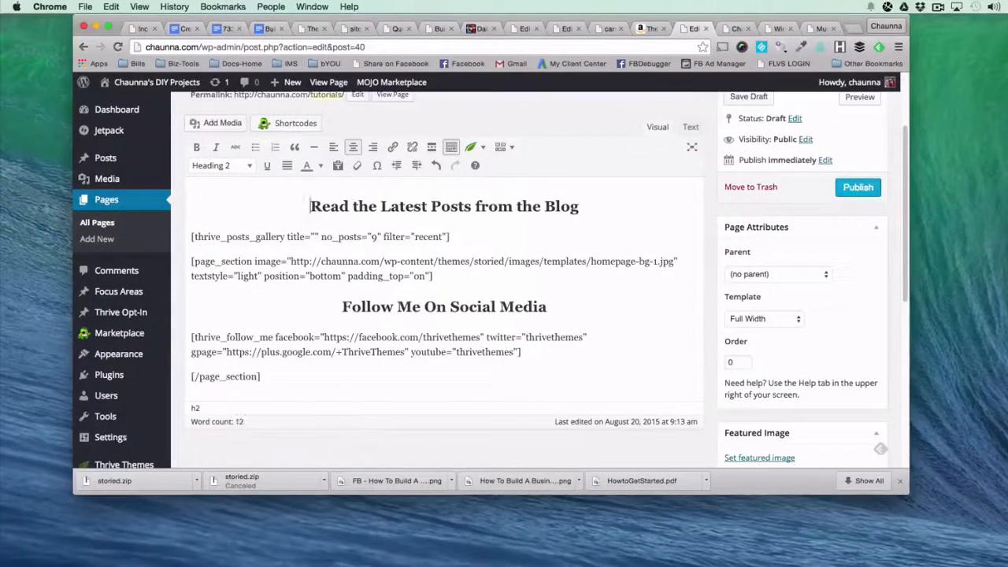
Publish the Tutorials page and view it in a new browser tab.
{"action": "left_click", "coordinate": [849, 188]}
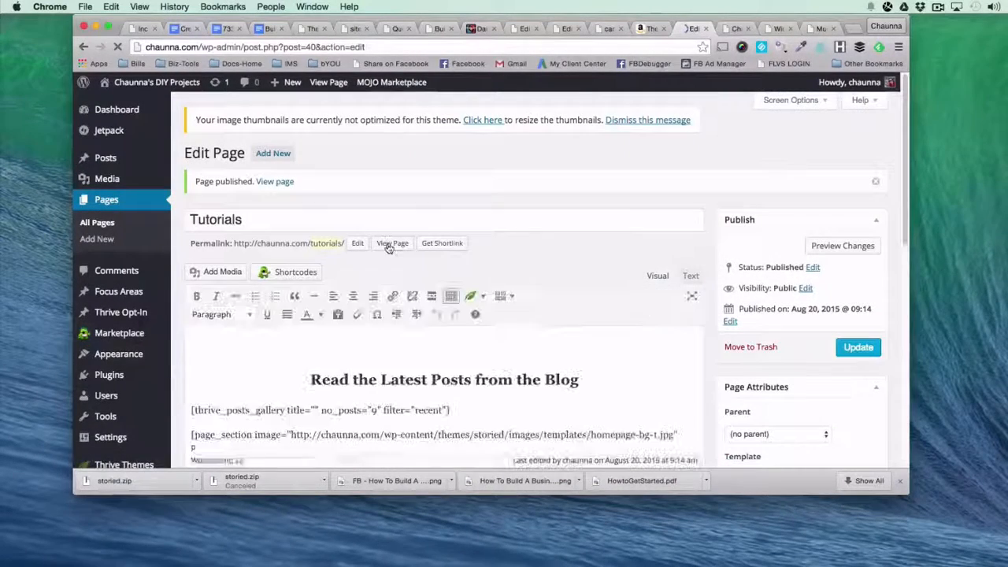
{"action": "right_click", "coordinate": [388, 247]}
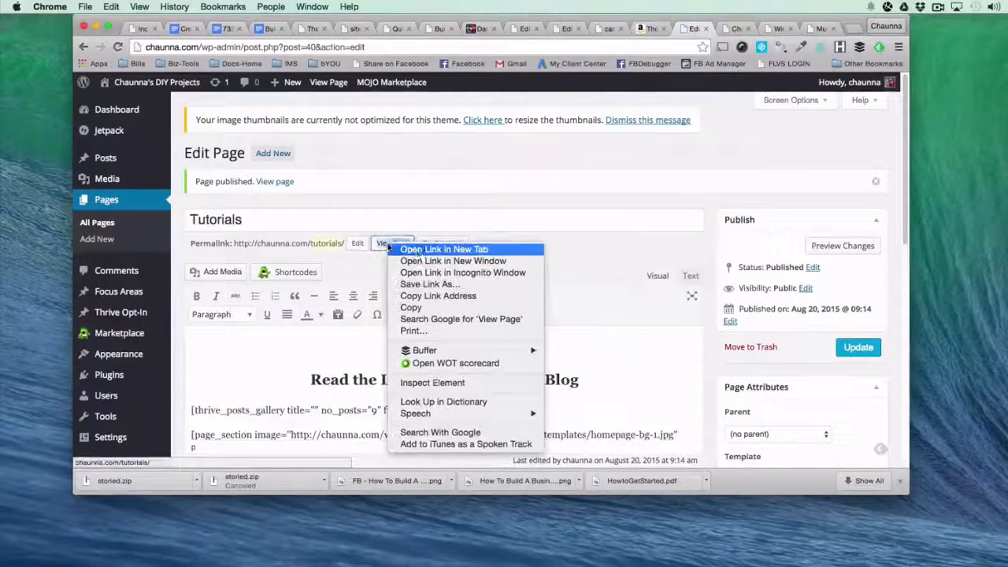
{"action": "left_click", "coordinate": [414, 249]}
{"action": "left_click", "coordinate": [706, 30]}
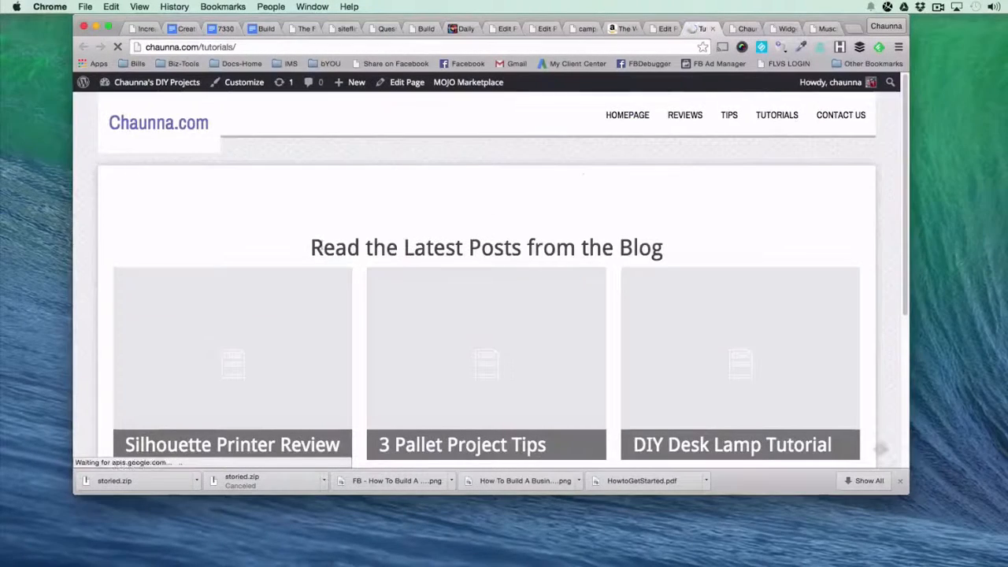
{"action": "scroll", "coordinate": [320, 241], "scroll_direction": "down", "scroll_amount": 3}
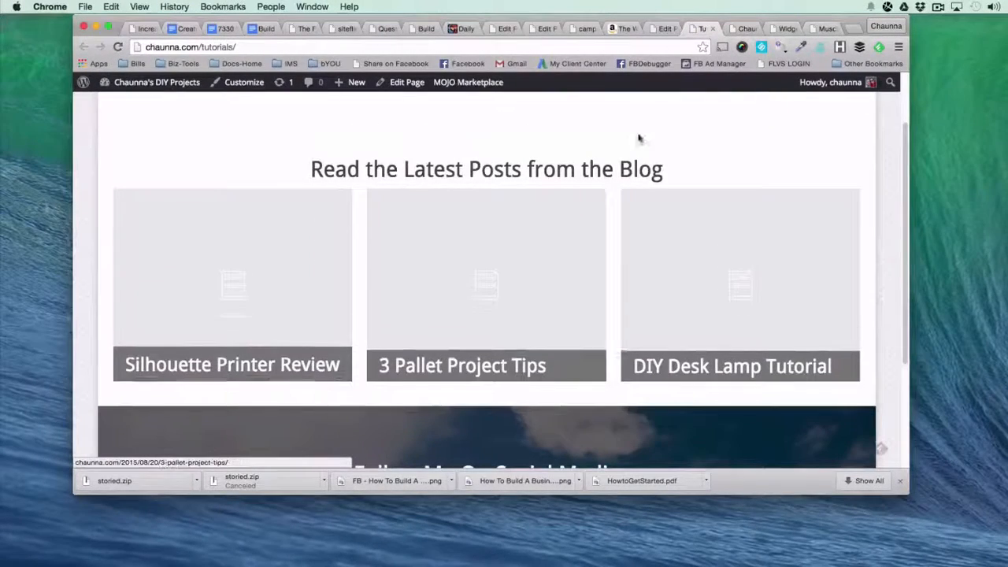
Change the posts heading to "Read the Latest Tutorial Posts", modelled on the Smart Clean Gains Meal Plans heading, and revisit the live Tutorials page.
{"action": "left_click", "coordinate": [823, 29]}
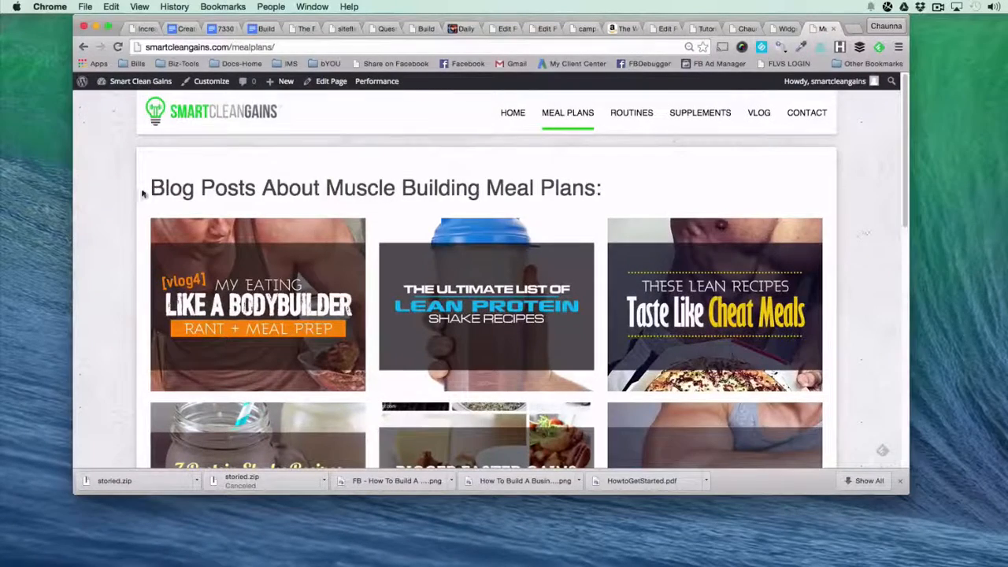
{"action": "left_click_drag", "start_coordinate": [151, 189], "coordinate": [319, 189]}
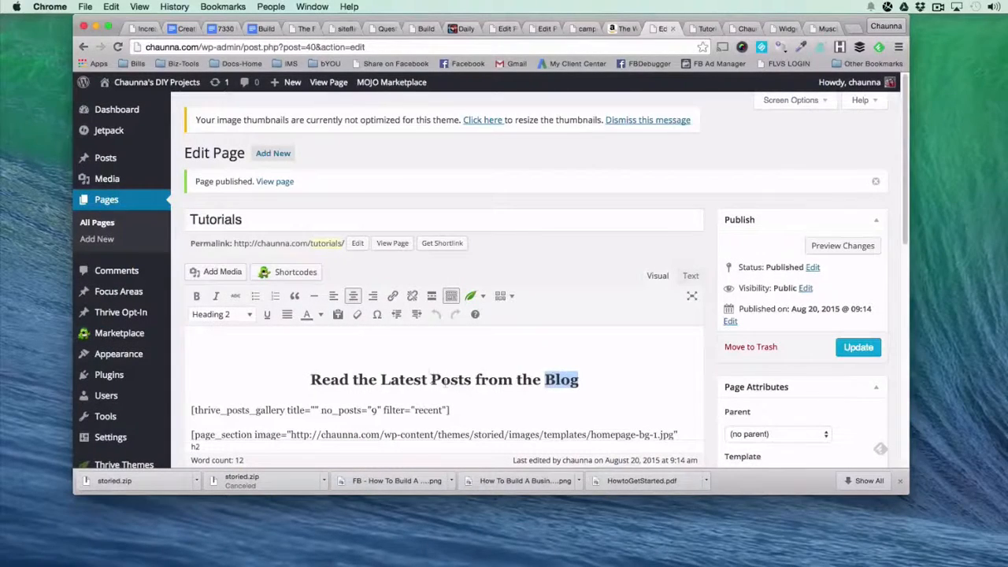
{"action": "left_click", "coordinate": [431, 379]}
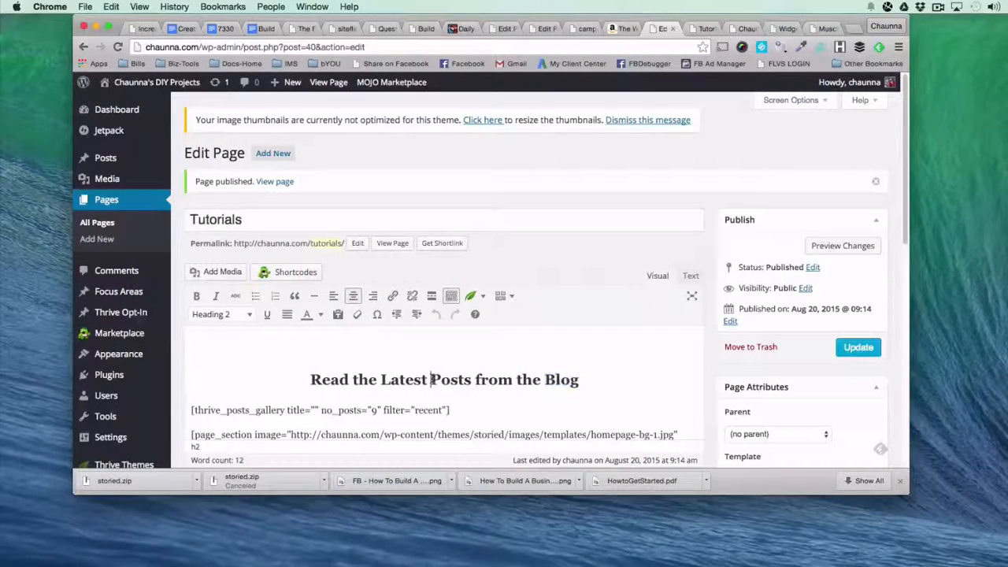
{"action": "type", "text": "Tutorial"}
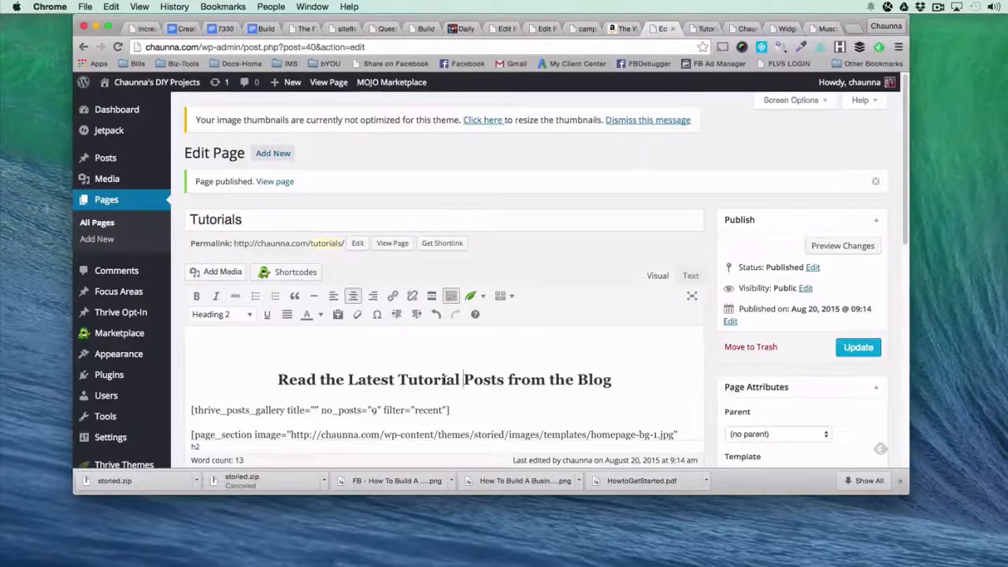
{"action": "scroll", "coordinate": [528, 370], "scroll_direction": "down", "scroll_amount": 1}
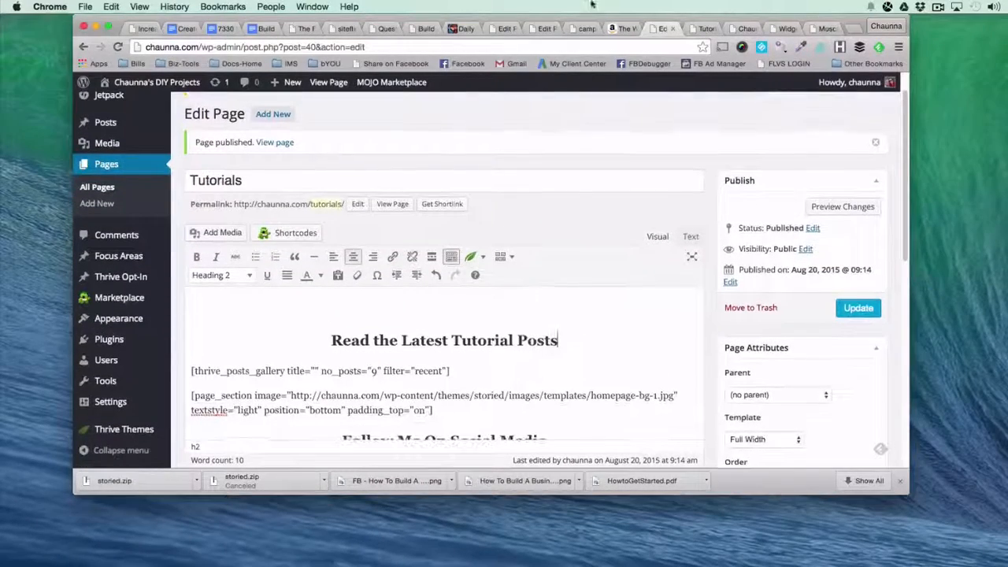
{"action": "left_click", "coordinate": [703, 28]}
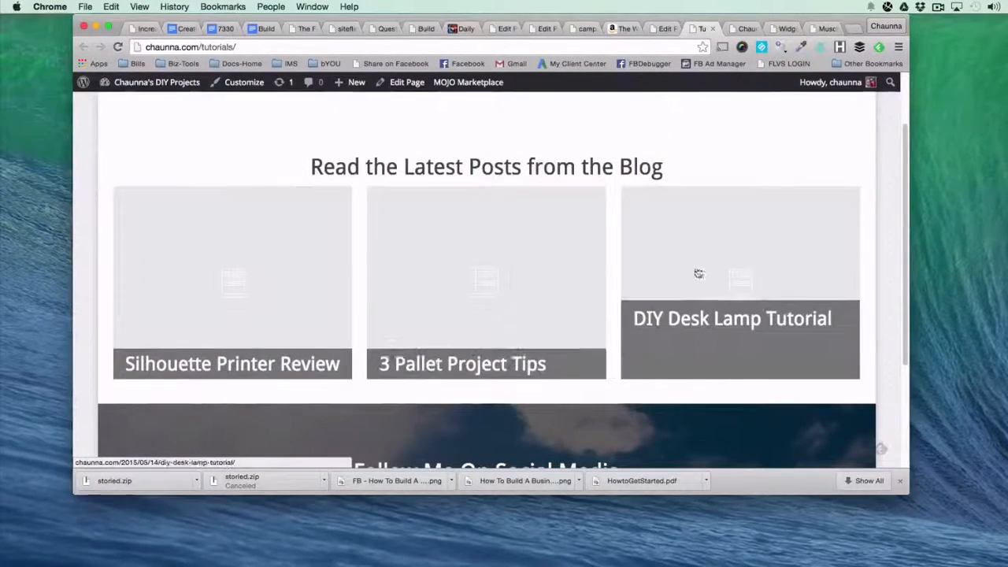
Compare the editor with the live Tutorials page and delete the empty line above the "Read the Latest Tutorial Posts" heading.
{"action": "left_click", "coordinate": [658, 27]}
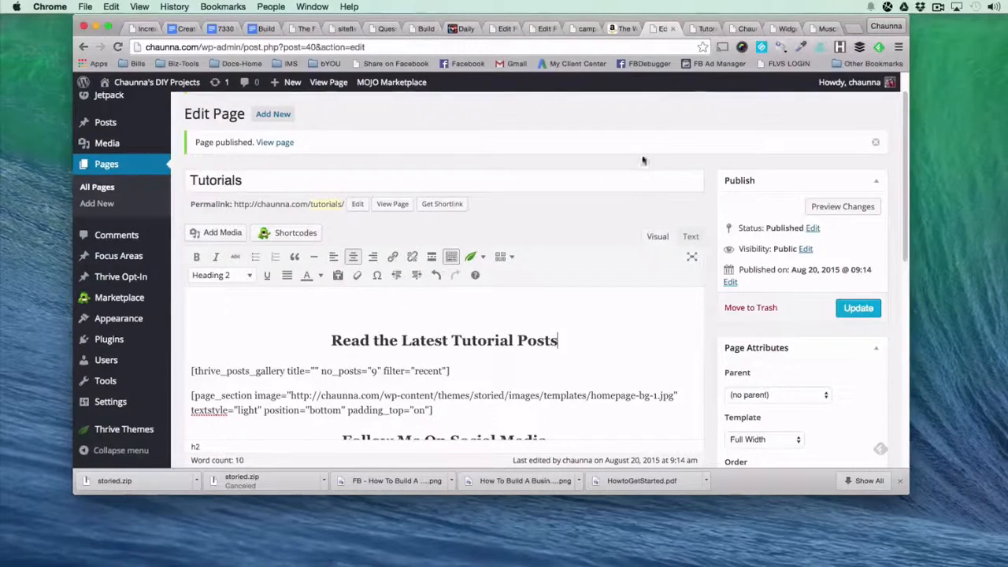
{"action": "left_click", "coordinate": [704, 30]}
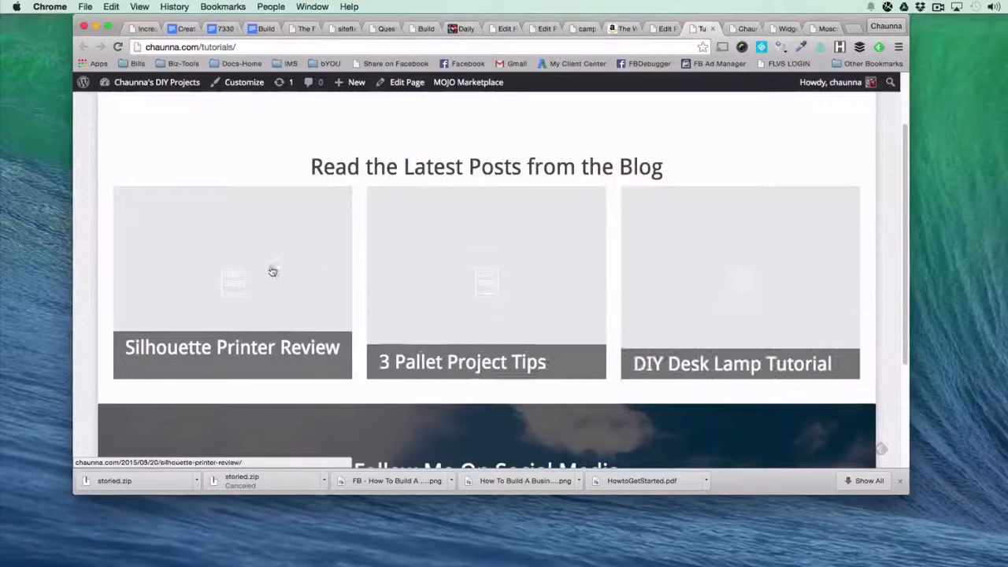
{"action": "left_click", "coordinate": [665, 30]}
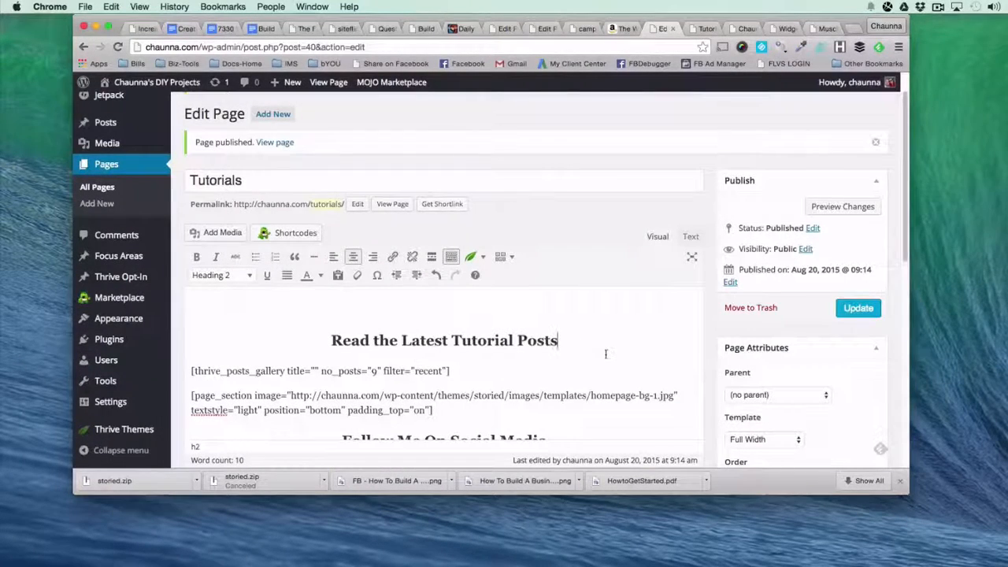
{"action": "key", "text": "Up"}
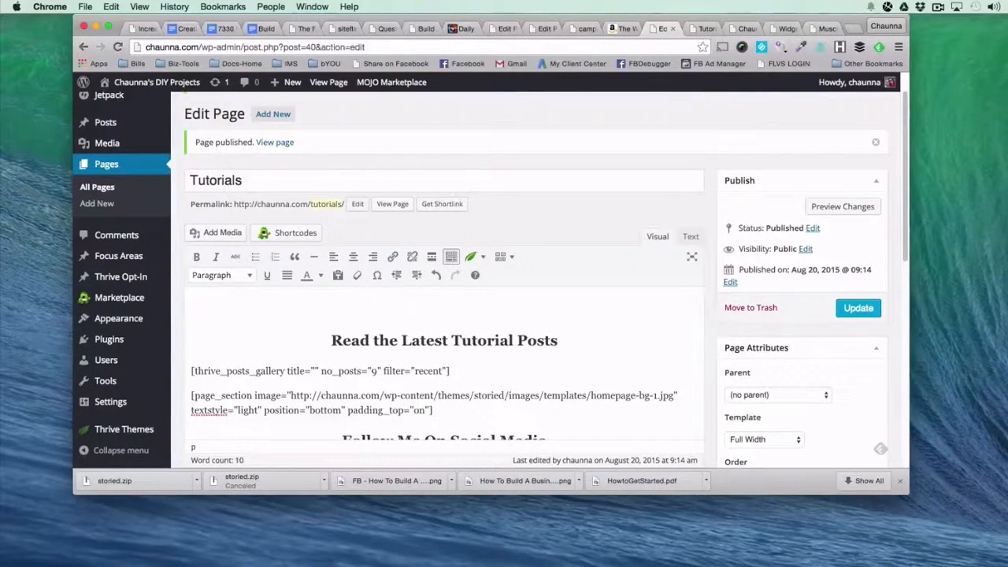
{"action": "key", "text": "Down"}
{"action": "key", "text": "BackSpace"}
{"action": "key", "text": "Down"}
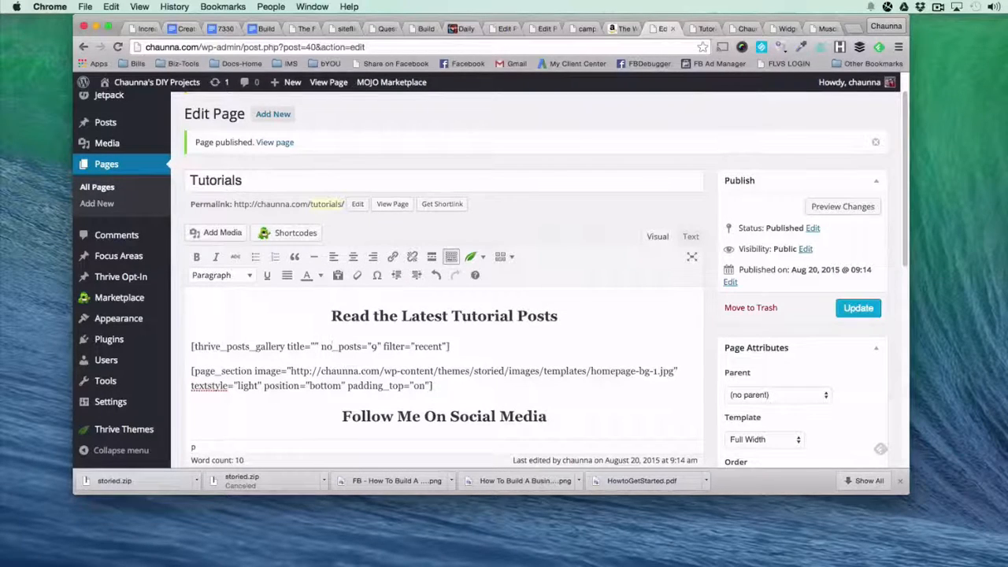
Replace the thrive_posts_gallery shortcode with a new untitled Posts Gallery showing 12 recent posts from the Tutorials category.
{"action": "left_click_drag", "start_coordinate": [450, 348], "coordinate": [189, 350]}
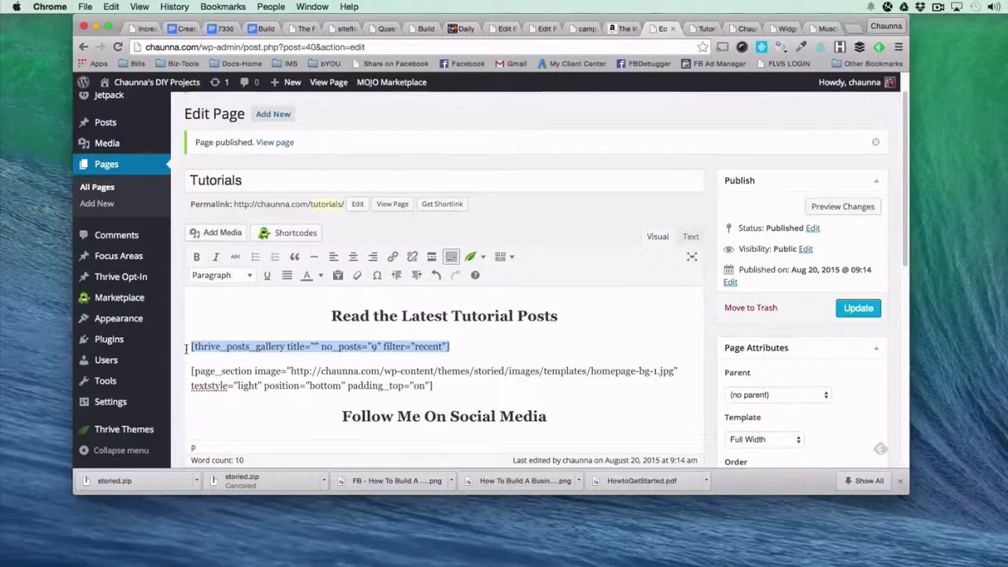
{"action": "key", "text": "BackSpace"}
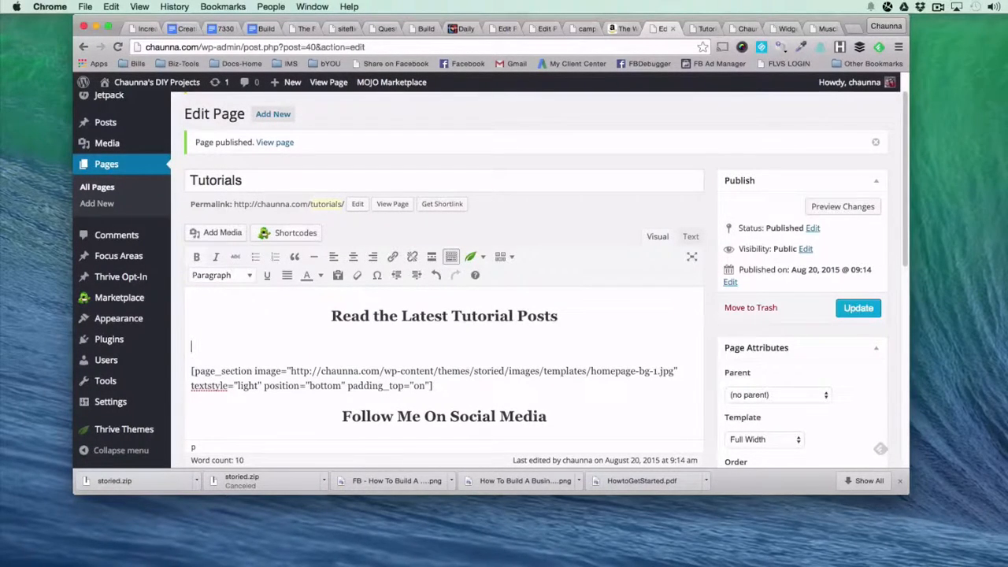
{"action": "left_click", "coordinate": [470, 260]}
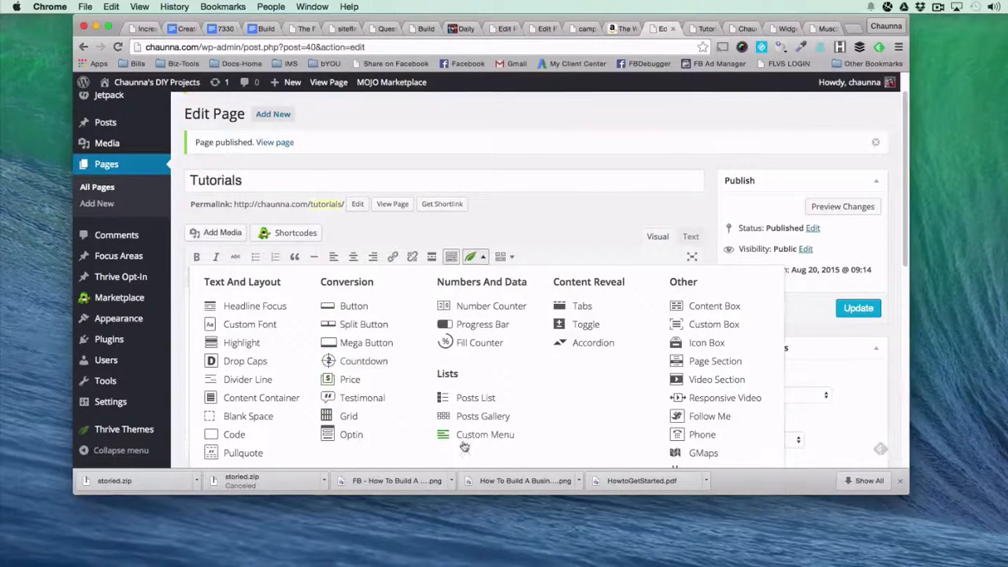
{"action": "left_click", "coordinate": [495, 421]}
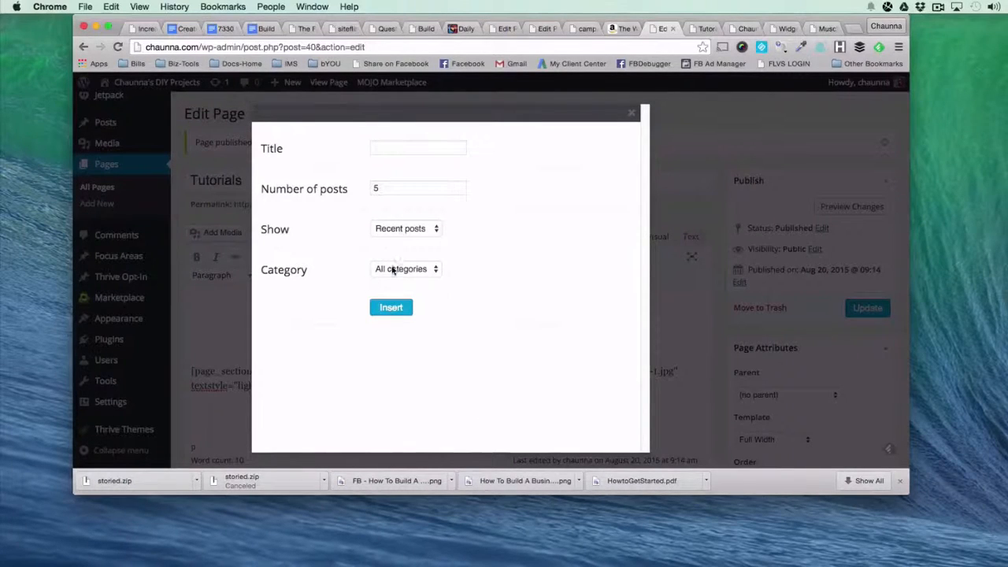
{"action": "left_click", "coordinate": [394, 269]}
{"action": "left_click", "coordinate": [399, 304]}
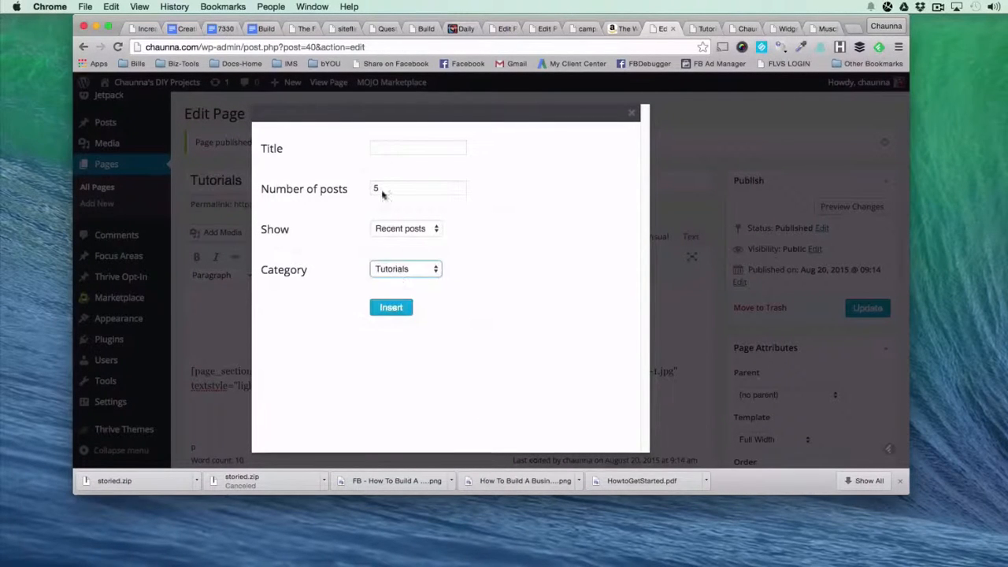
{"action": "left_click", "coordinate": [384, 149]}
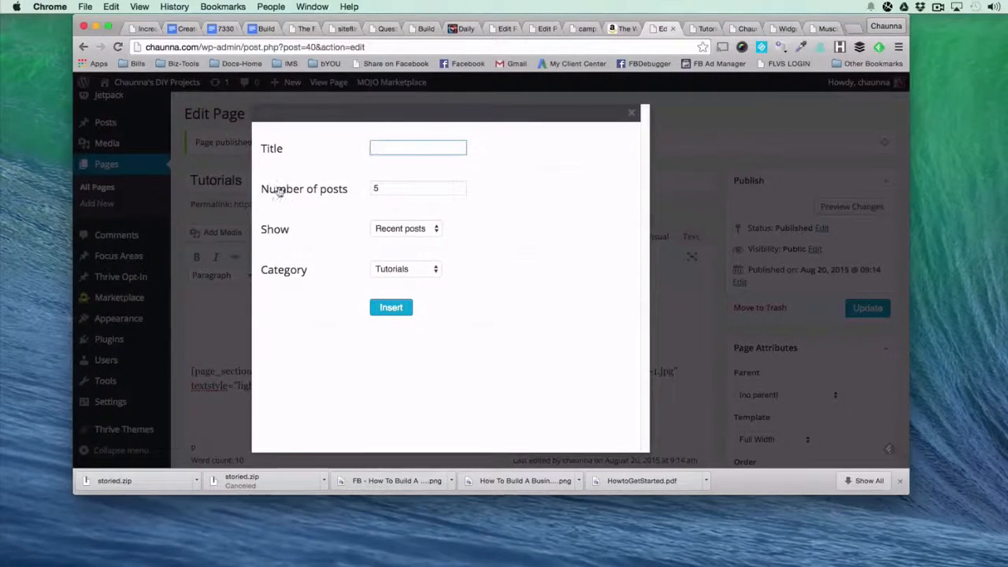
{"action": "key", "text": "Tab"}
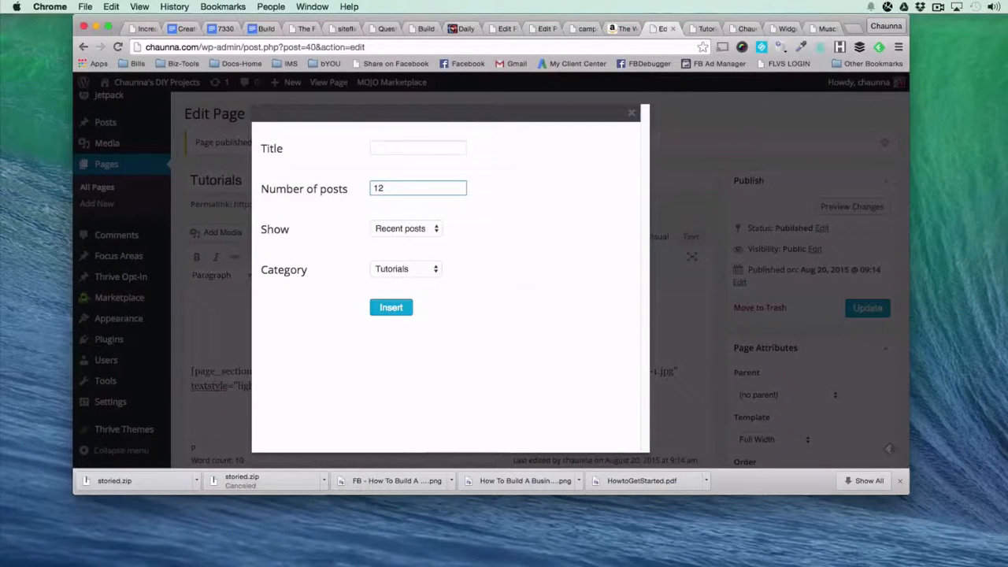
{"action": "left_click", "coordinate": [404, 228]}
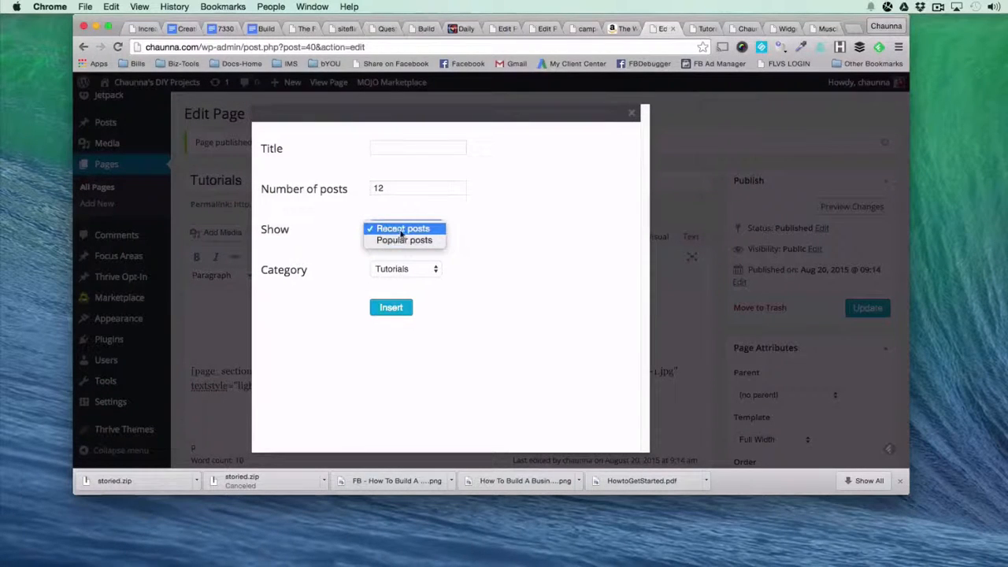
{"action": "left_click", "coordinate": [504, 237]}
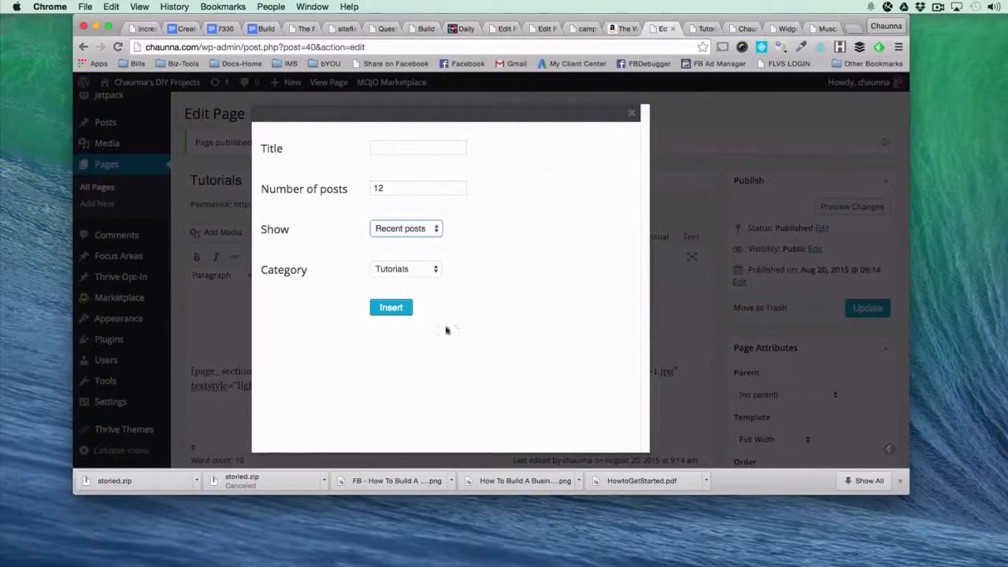
{"action": "left_click", "coordinate": [378, 308]}
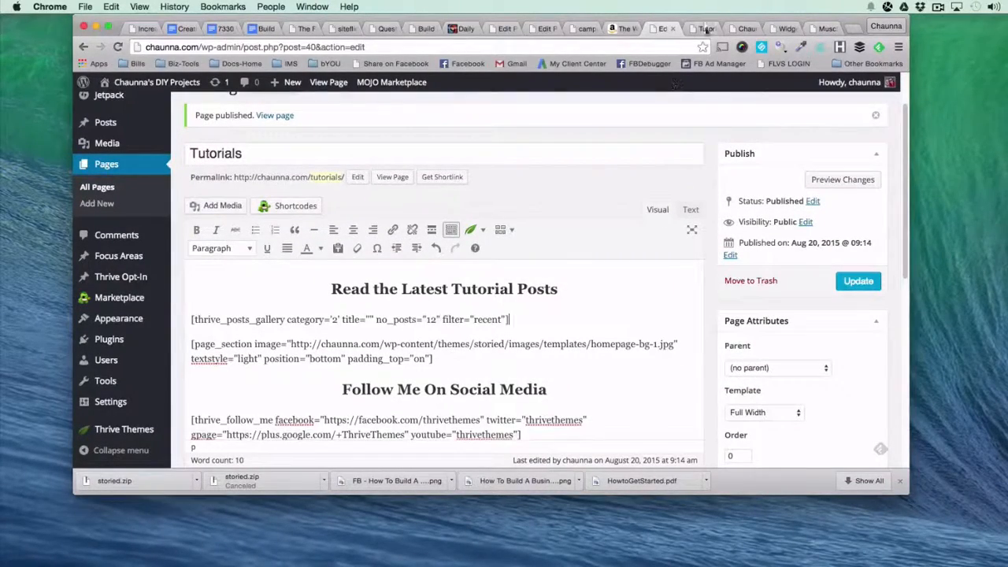
Compare the bottom section of the live Tutorials page with the banner at the bottom of the Smart Clean Gains meal plans page.
{"action": "left_click", "coordinate": [705, 29]}
{"action": "scroll", "coordinate": [479, 315], "scroll_direction": "down", "scroll_amount": 5}
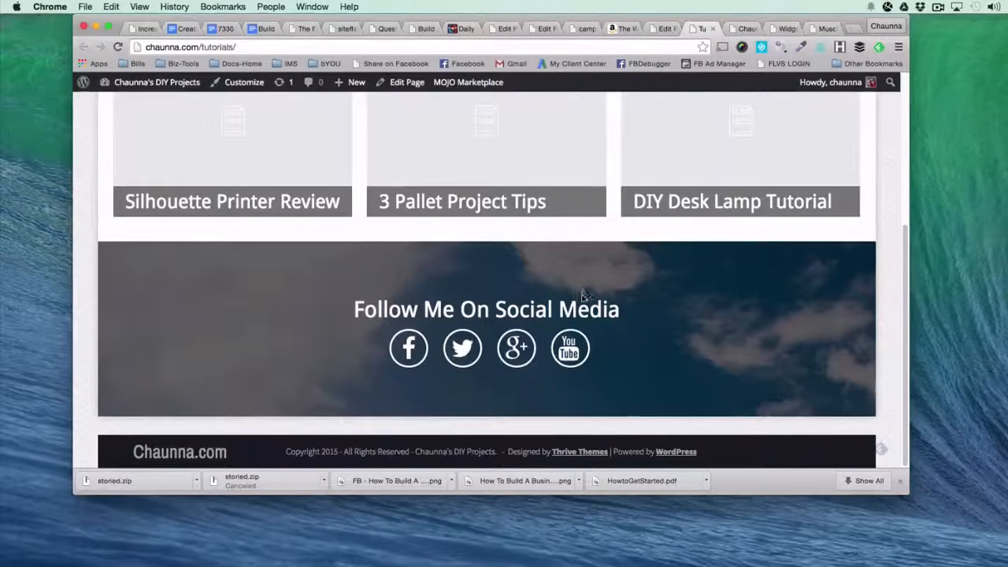
{"action": "left_click", "coordinate": [822, 30]}
{"action": "scroll", "coordinate": [184, 320], "scroll_direction": "down", "scroll_amount": 10}
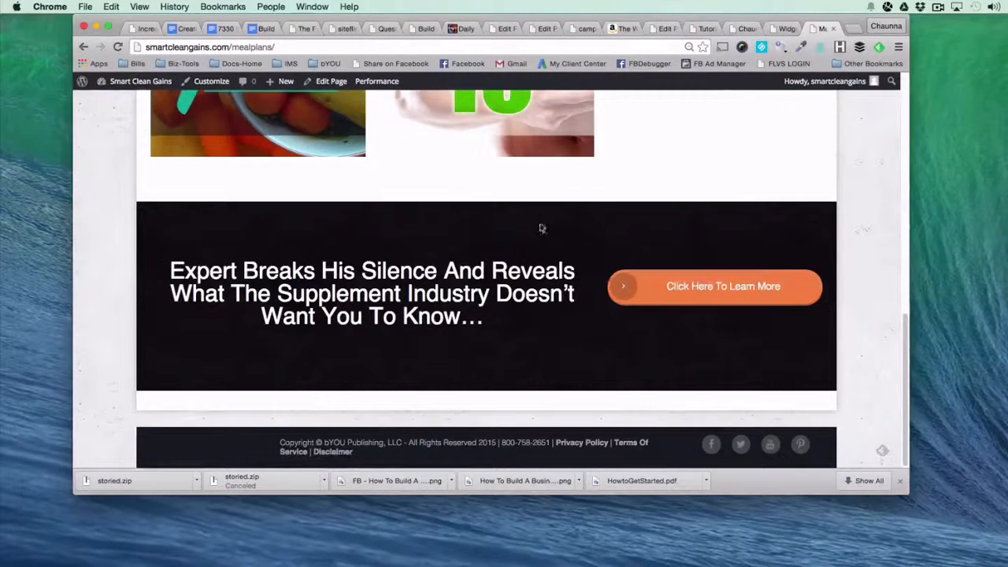
{"action": "left_click", "coordinate": [742, 29]}
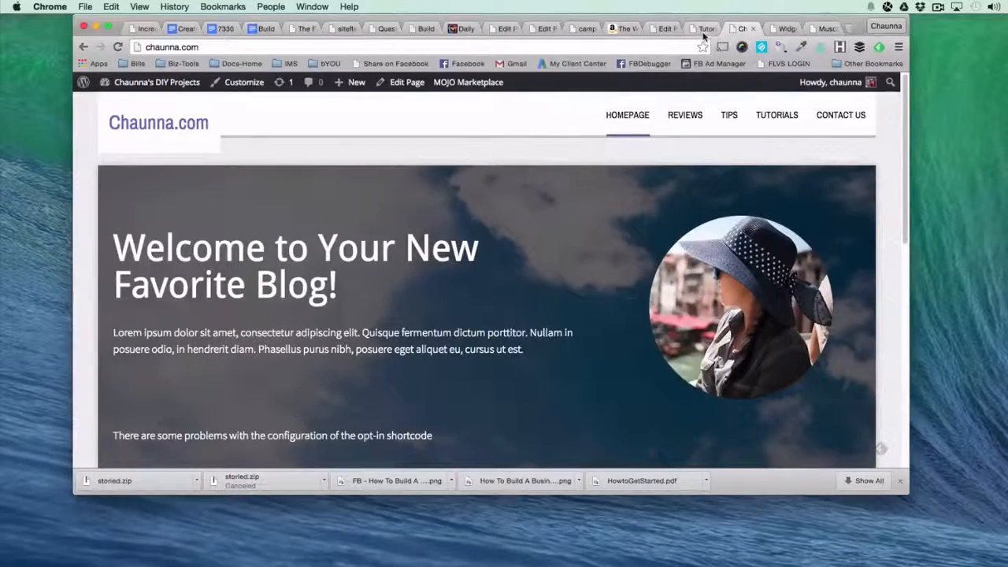
{"action": "left_click", "coordinate": [704, 30]}
Examine the page_section shortcode around "Follow Me On Social Media" in the editor, including its image attribute, against the live Tutorials page.
{"action": "left_click", "coordinate": [666, 29]}
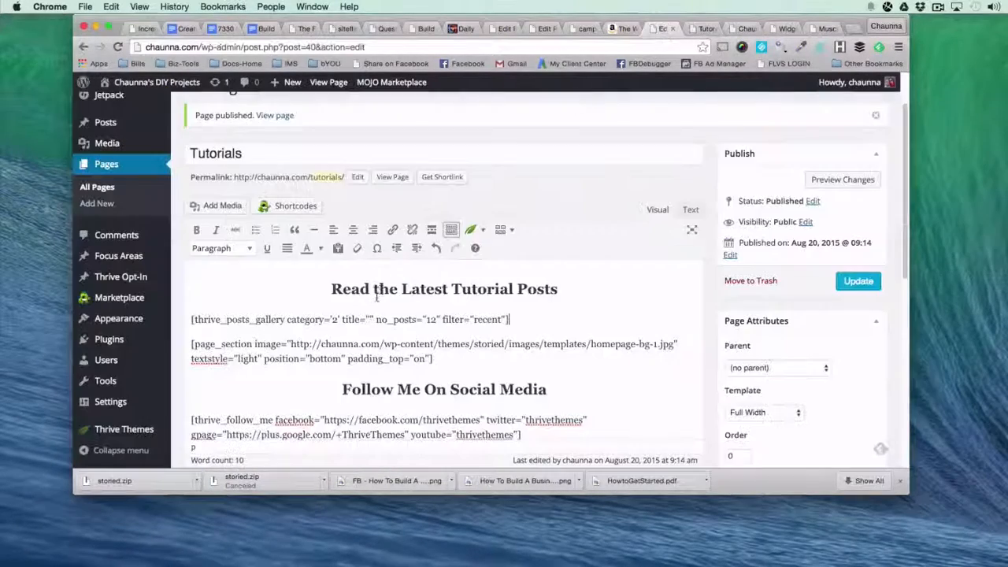
{"action": "scroll", "coordinate": [377, 296], "scroll_direction": "down", "scroll_amount": 3}
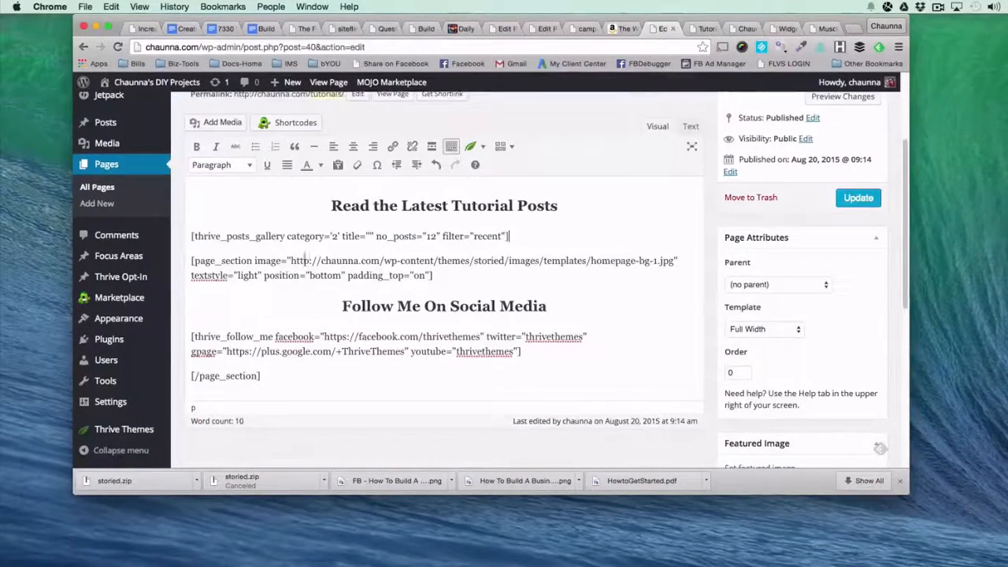
{"action": "left_click_drag", "start_coordinate": [191, 260], "coordinate": [353, 392]}
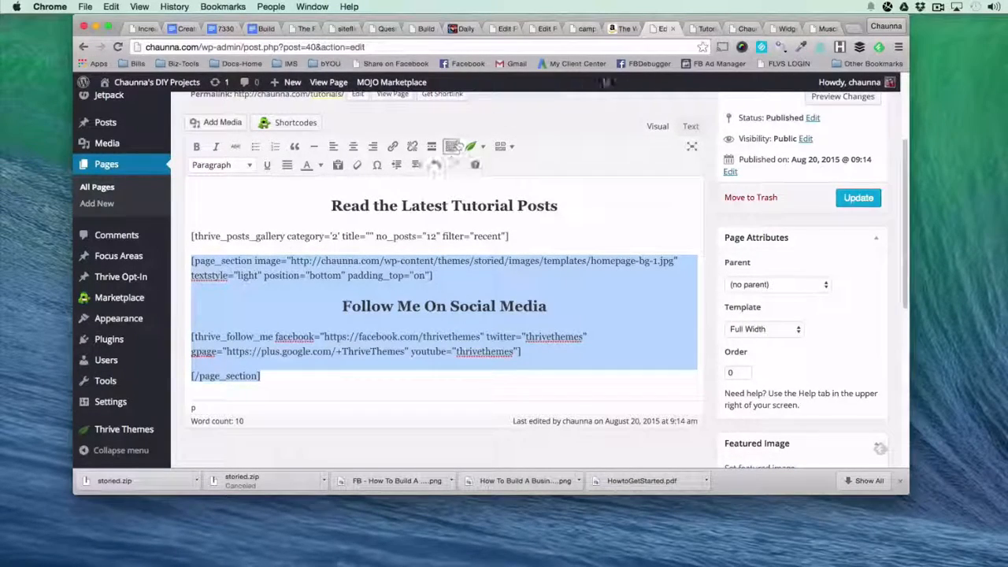
{"action": "left_click", "coordinate": [702, 28]}
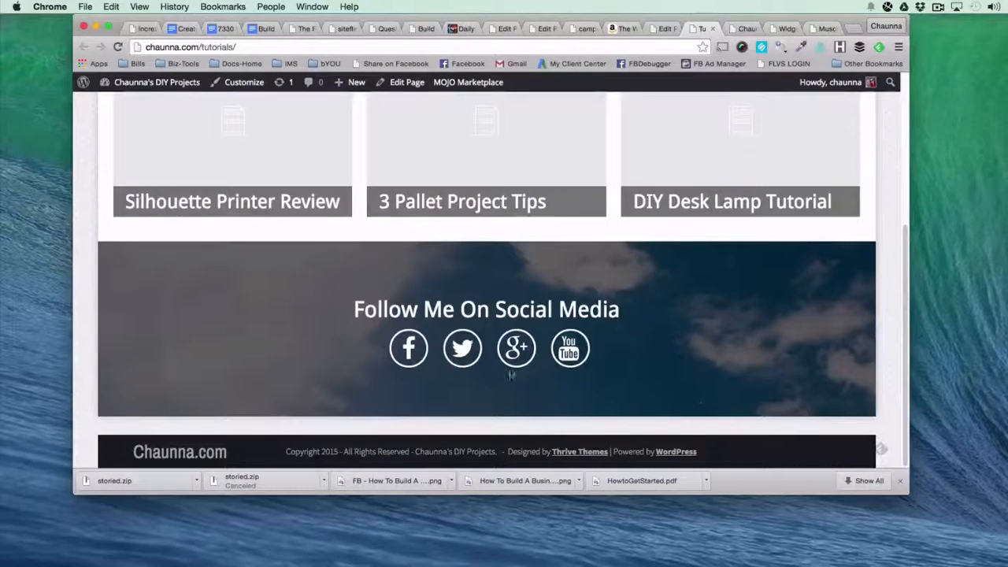
{"action": "left_click", "coordinate": [666, 29]}
{"action": "left_click", "coordinate": [295, 263]}
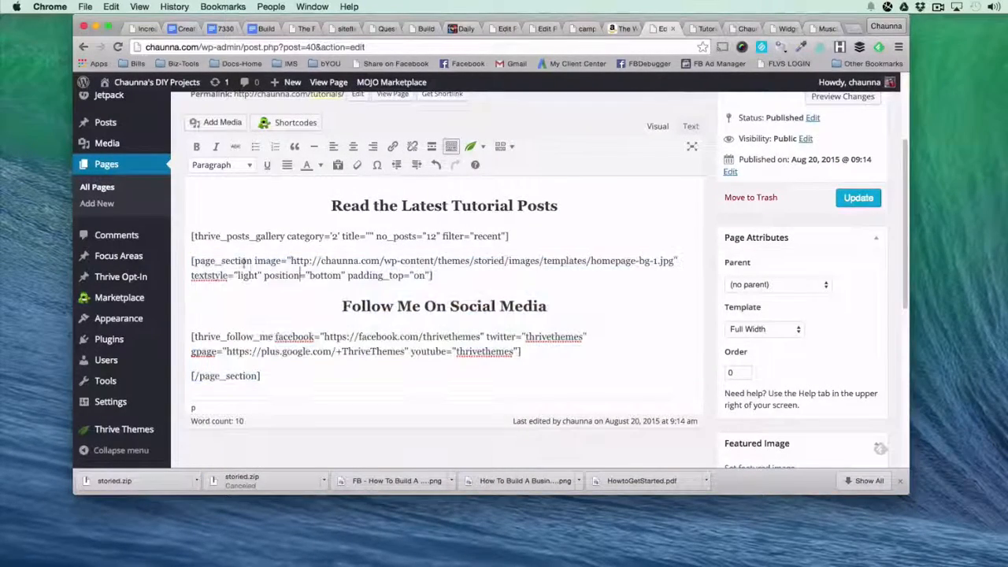
{"action": "left_click_drag", "start_coordinate": [254, 262], "coordinate": [228, 275]}
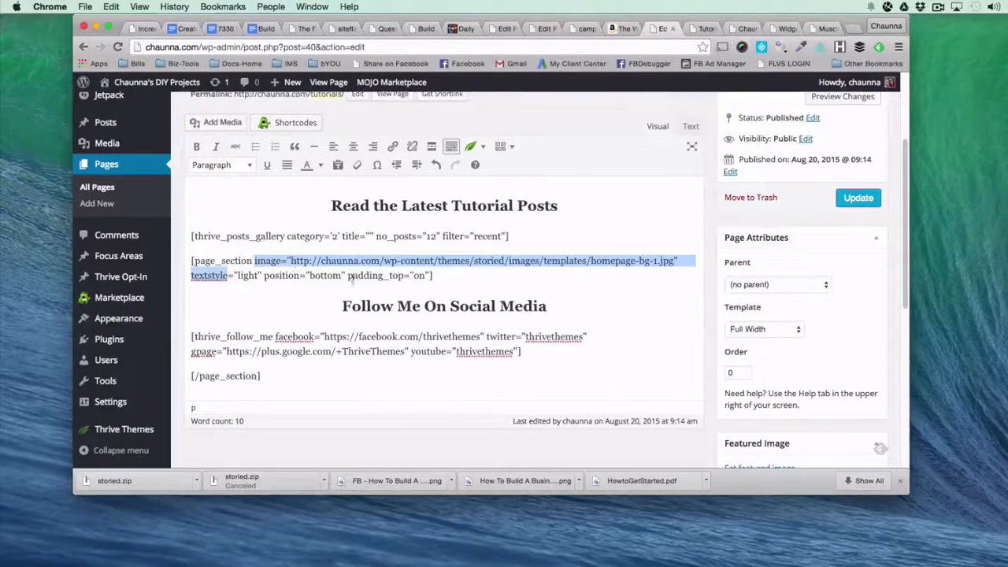
{"action": "left_click", "coordinate": [394, 305]}
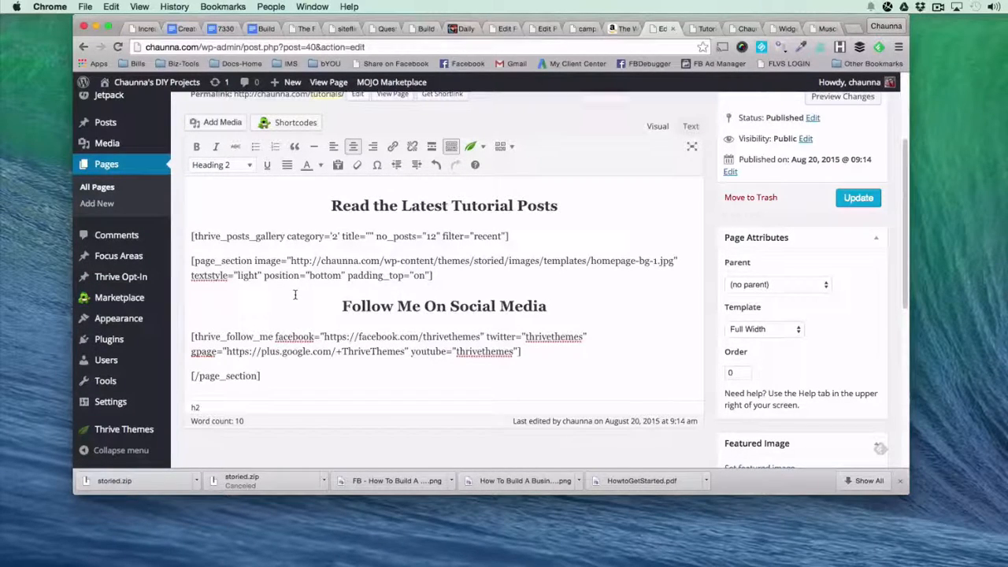
Add an empty line above the page_section shortcode and start a new Page Section shortcode there.
{"action": "left_click", "coordinate": [193, 261]}
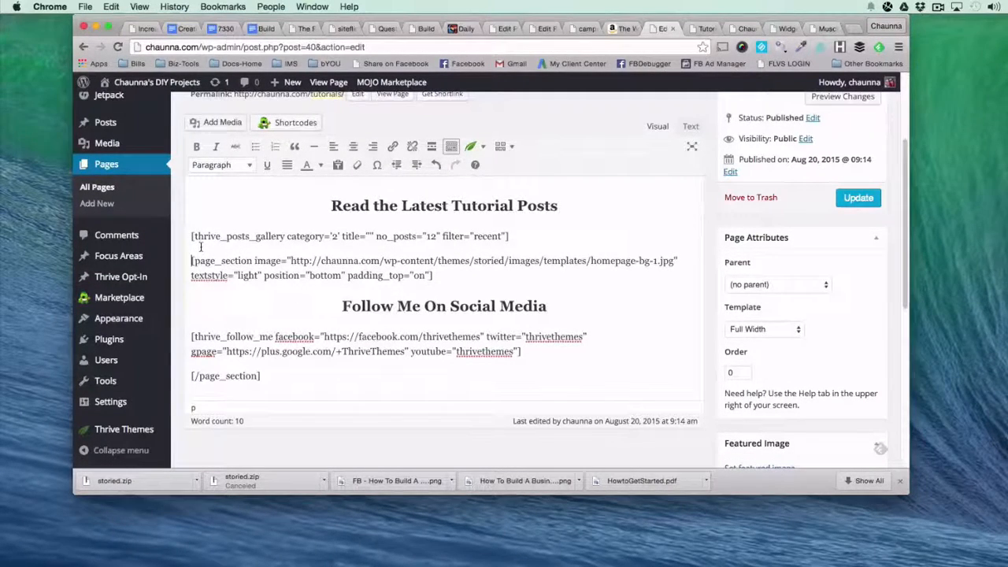
{"action": "key", "text": "Return"}
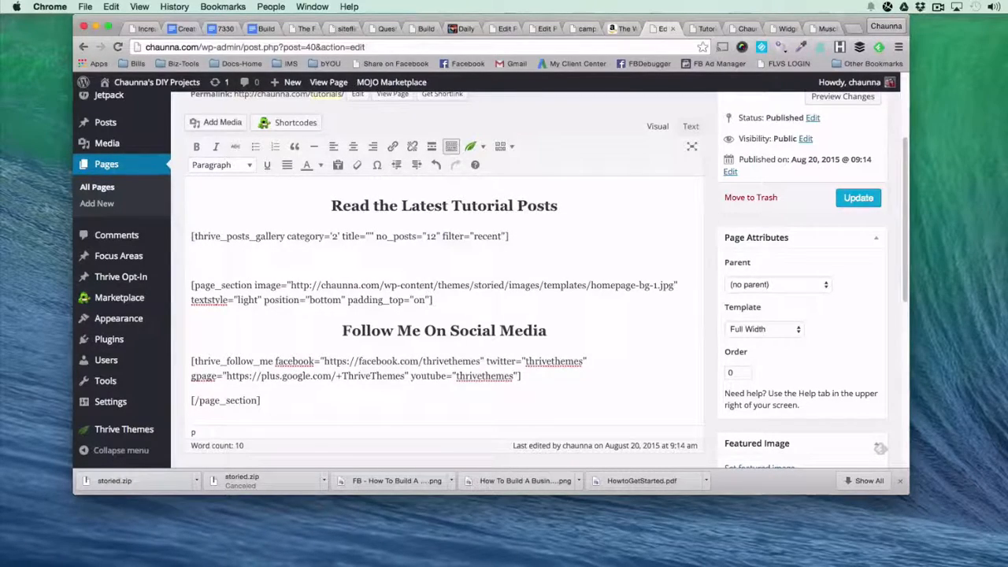
{"action": "left_click", "coordinate": [470, 146]}
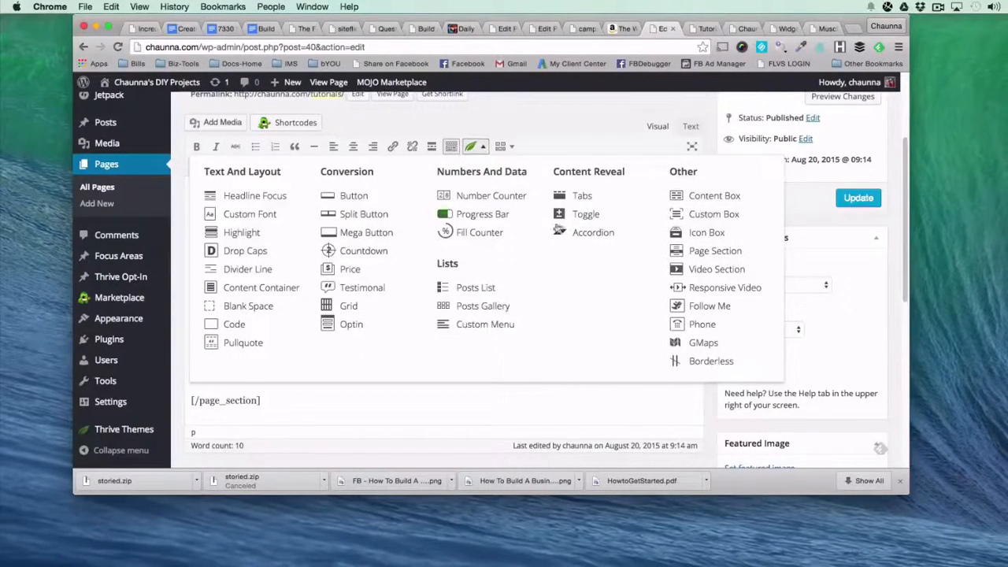
{"action": "left_click", "coordinate": [728, 252]}
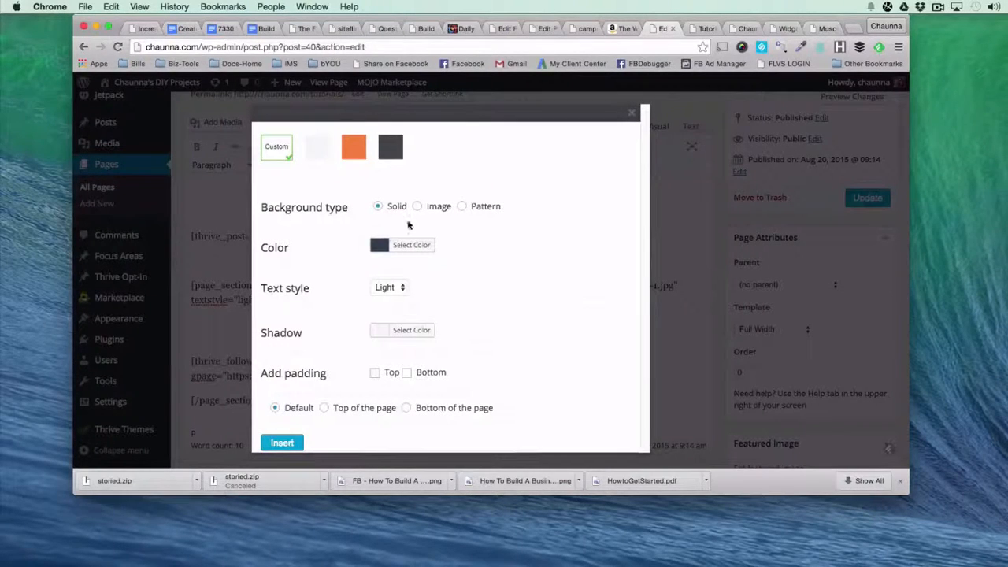
{"action": "left_click", "coordinate": [417, 206]}
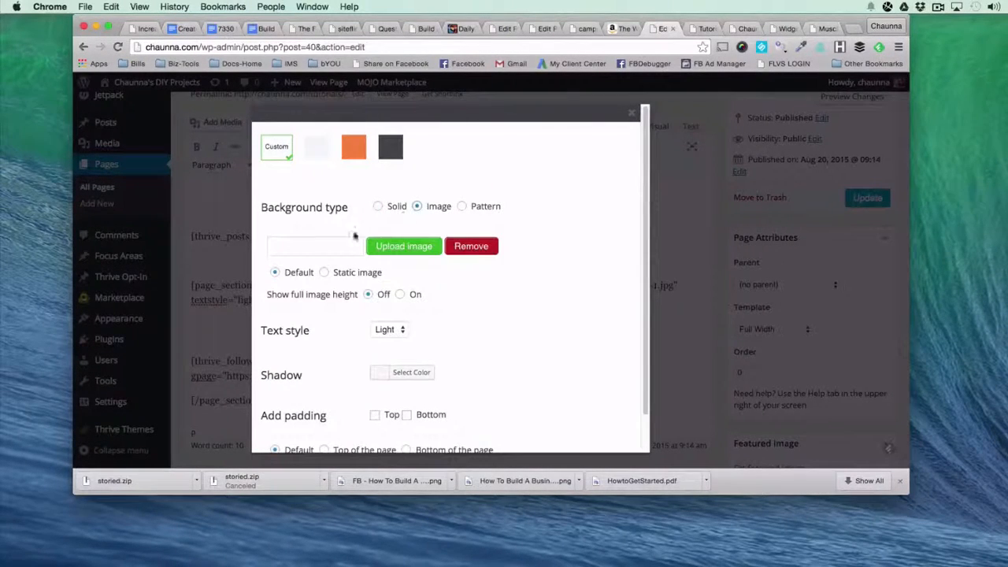
{"action": "left_click", "coordinate": [461, 207]}
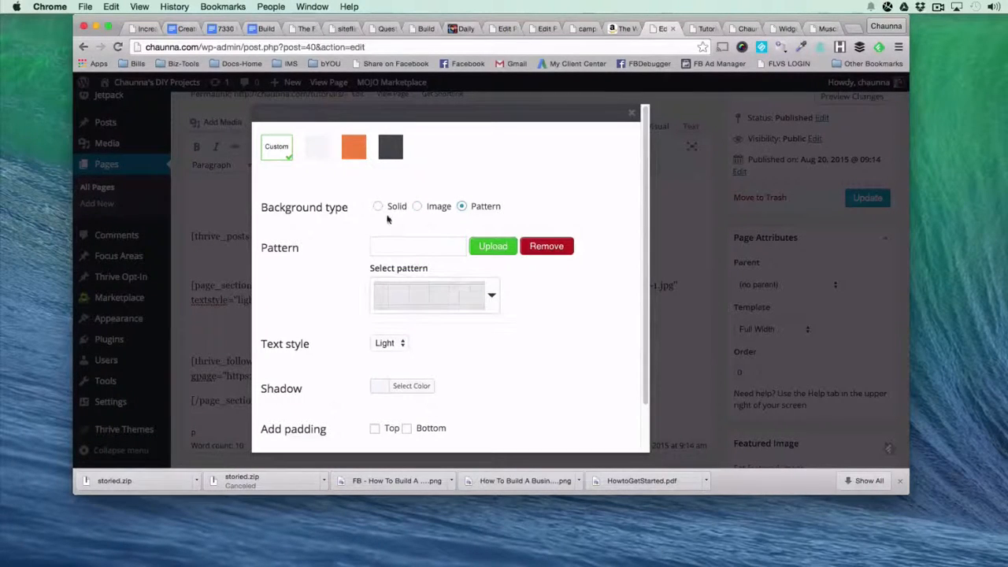
{"action": "left_click", "coordinate": [379, 207]}
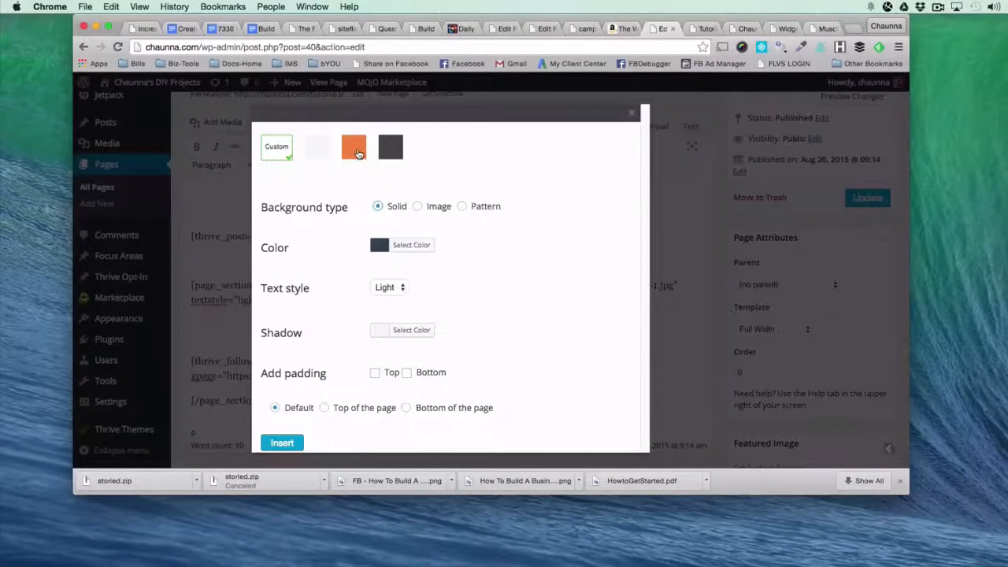
{"action": "left_click", "coordinate": [356, 153]}
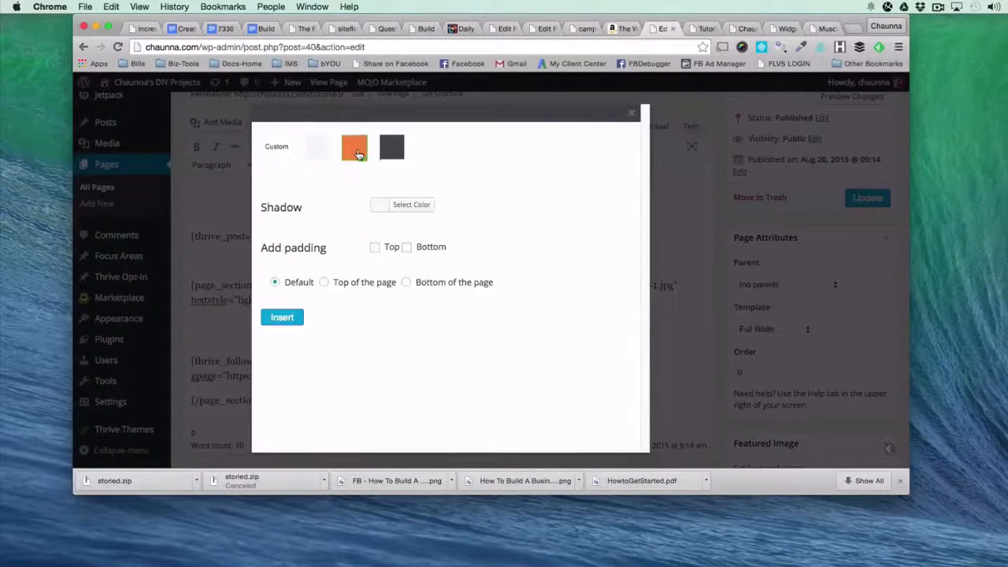
{"action": "left_click", "coordinate": [288, 155]}
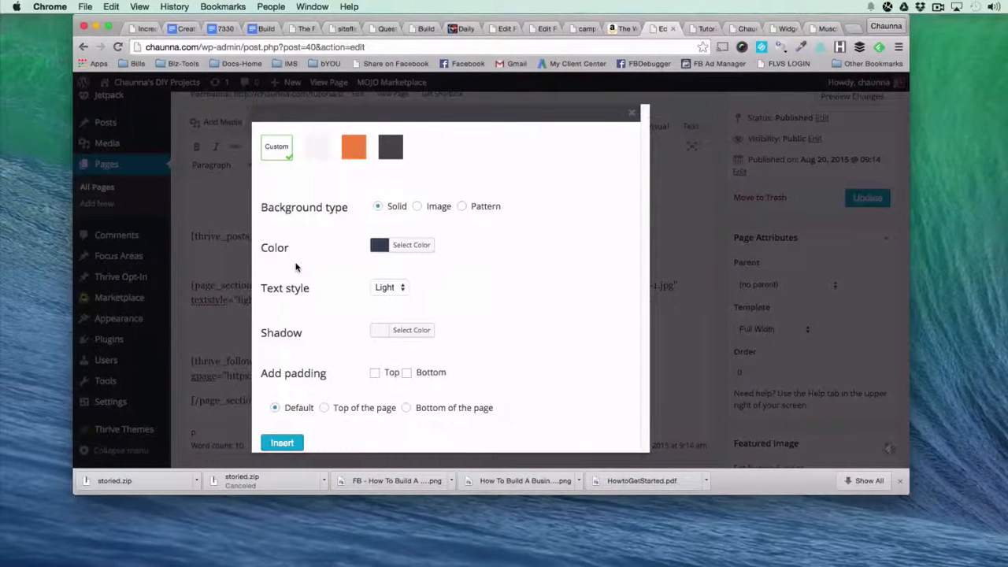
Insert the page section with the orange preset at the default position and cut its closing [/page_section] tag.
{"action": "left_click", "coordinate": [349, 149]}
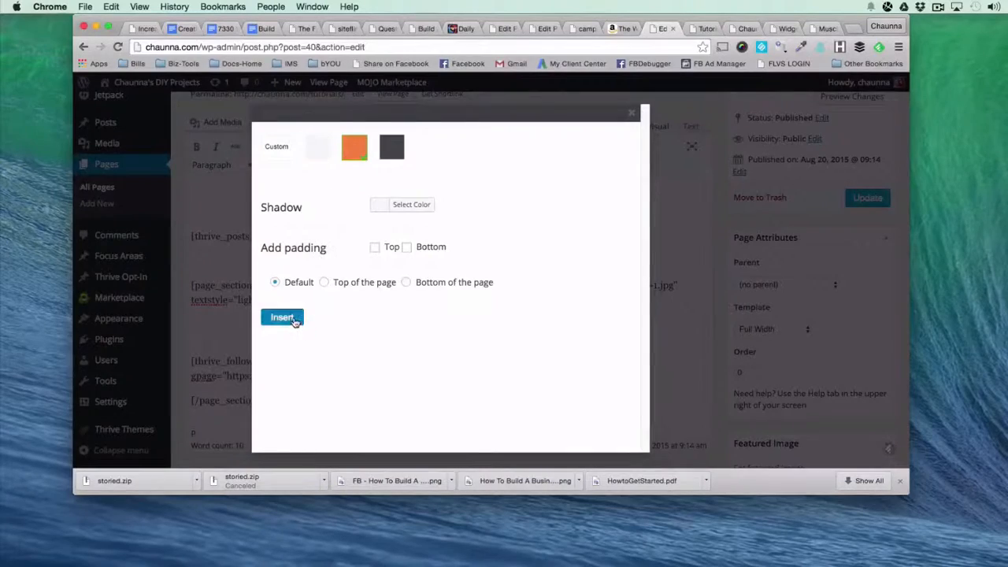
{"action": "left_click", "coordinate": [290, 318]}
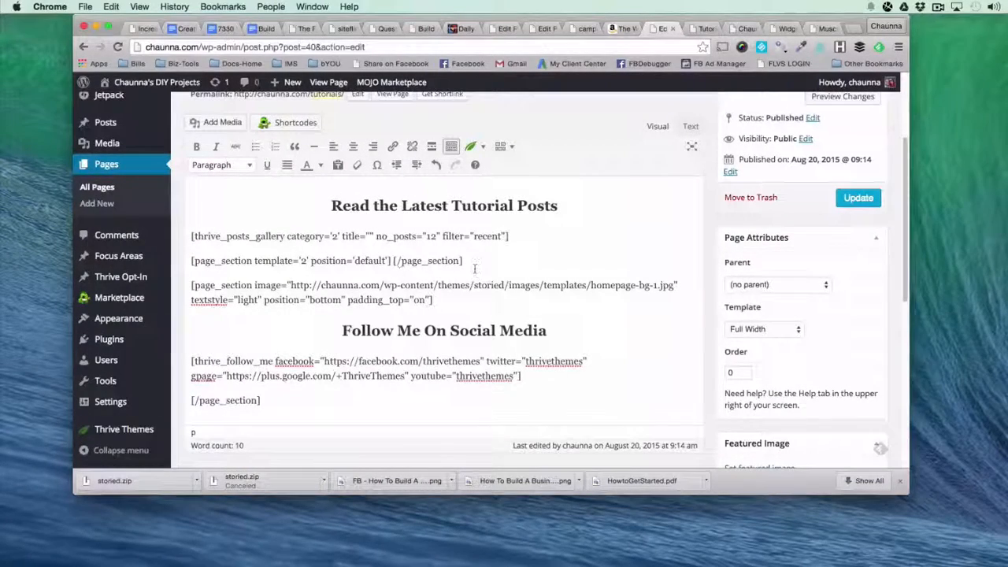
{"action": "key", "text": "Return"}
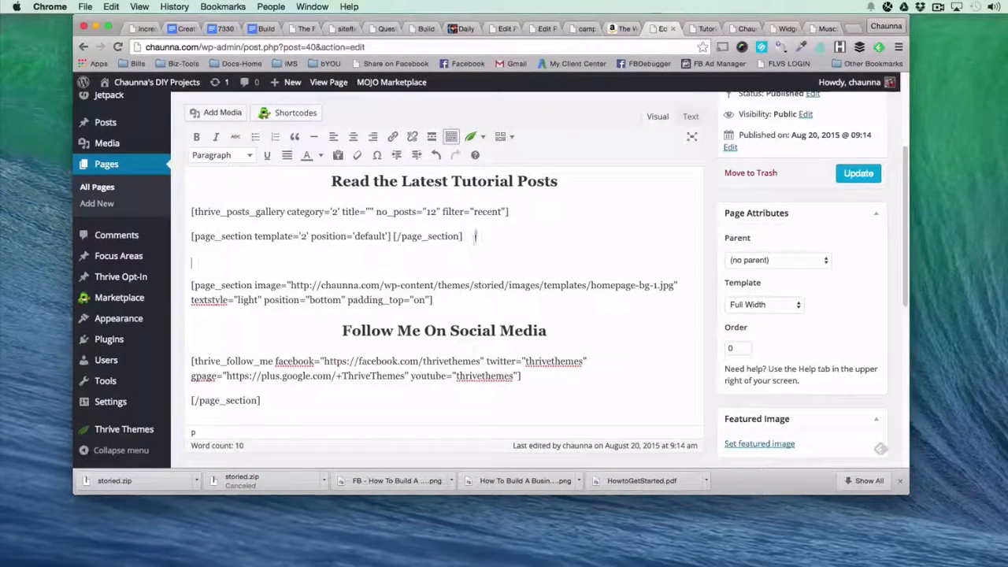
{"action": "left_click_drag", "start_coordinate": [462, 236], "coordinate": [395, 234]}
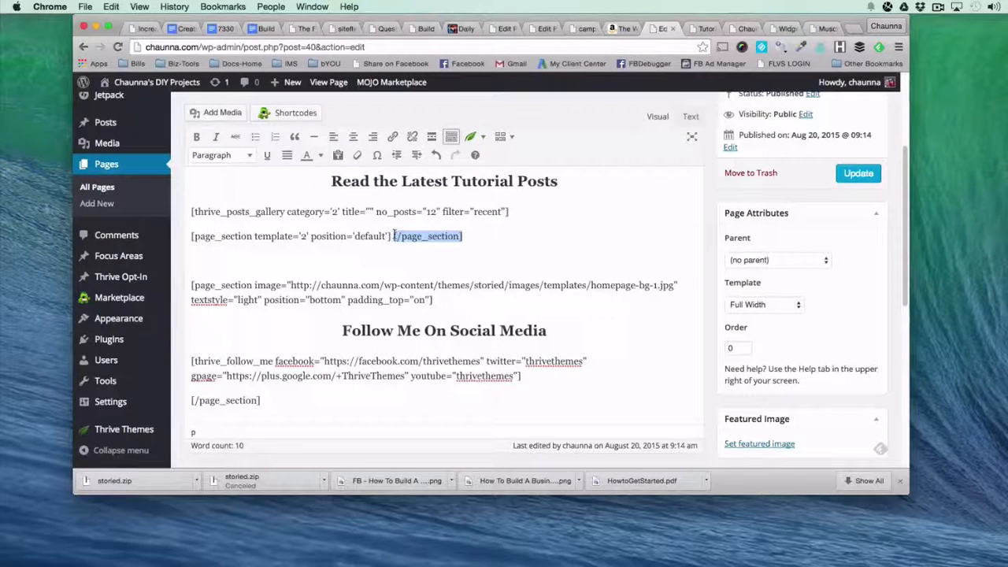
{"action": "right_click", "coordinate": [395, 236]}
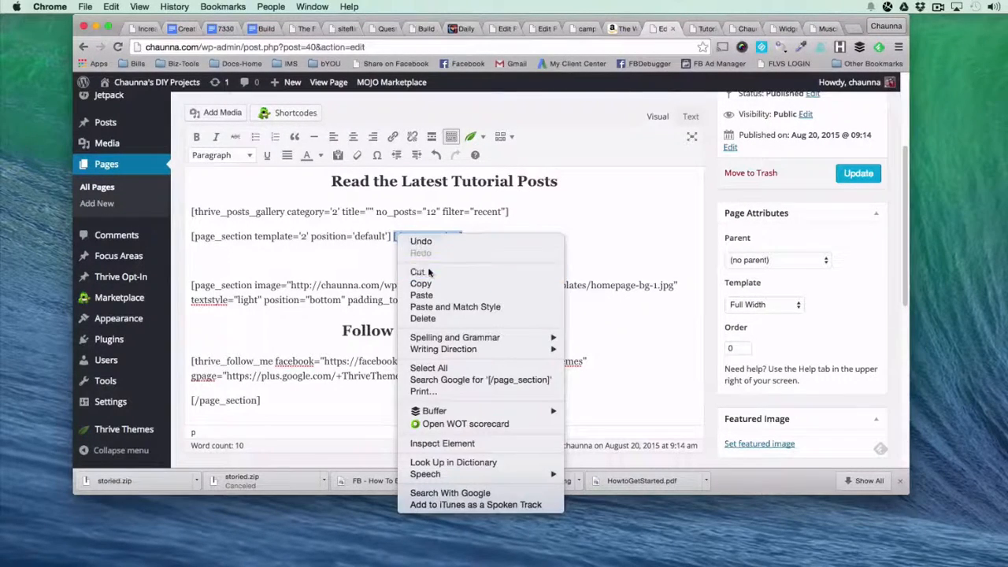
{"action": "left_click", "coordinate": [417, 264]}
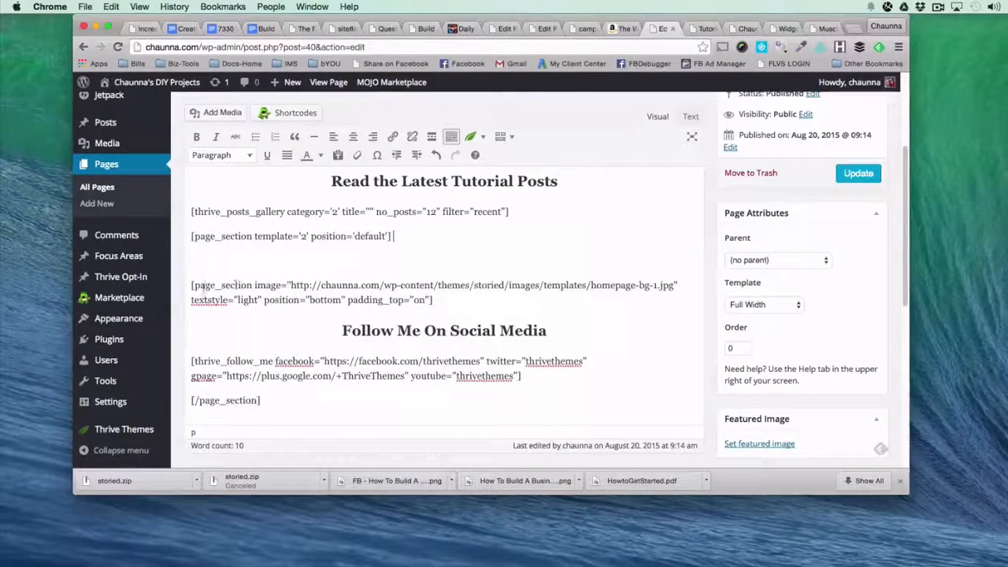
Delete the old page_section opening tag with the background image and the blank lines above "Follow Me On Social Media".
{"action": "left_click_drag", "start_coordinate": [435, 300], "coordinate": [178, 285]}
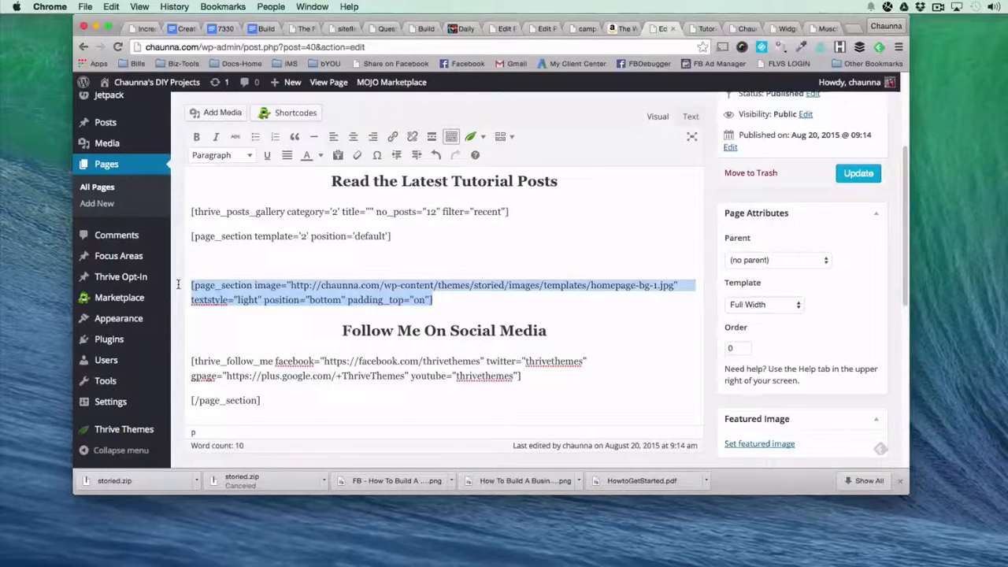
{"action": "key", "text": "BackSpace"}
{"action": "key", "text": "BackSpace"}
{"action": "key", "text": "BackSpace"}
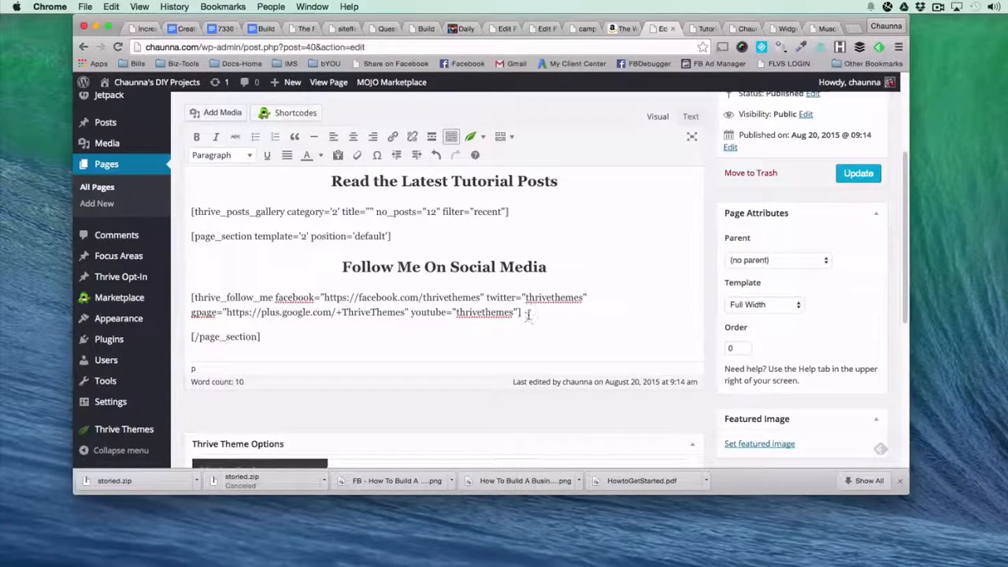
Delete the old thrive_follow_me shortcode and start a new Follow Me shortcode in its place with the Facebook profile URL.
{"action": "left_click_drag", "start_coordinate": [523, 313], "coordinate": [178, 299]}
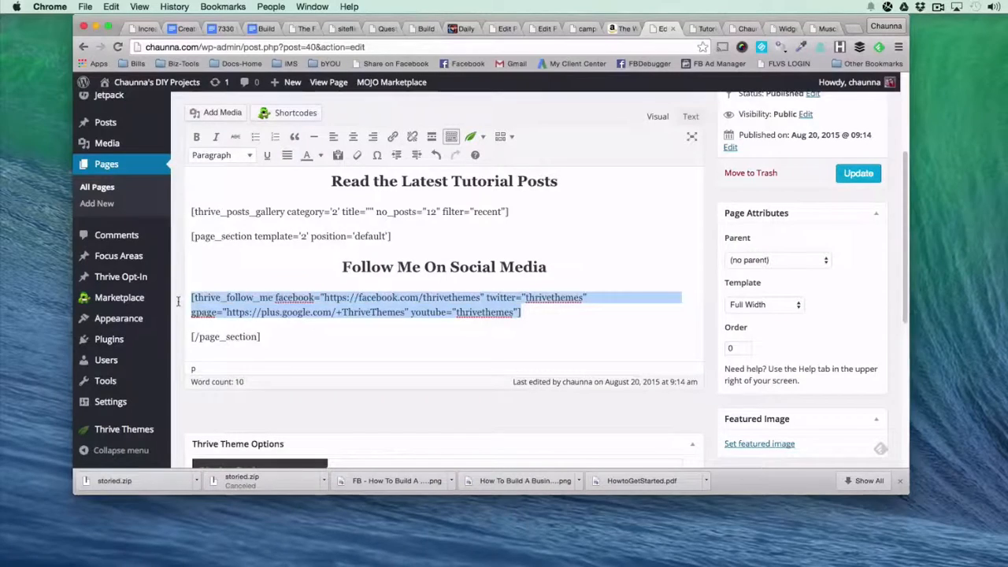
{"action": "key", "text": "BackSpace"}
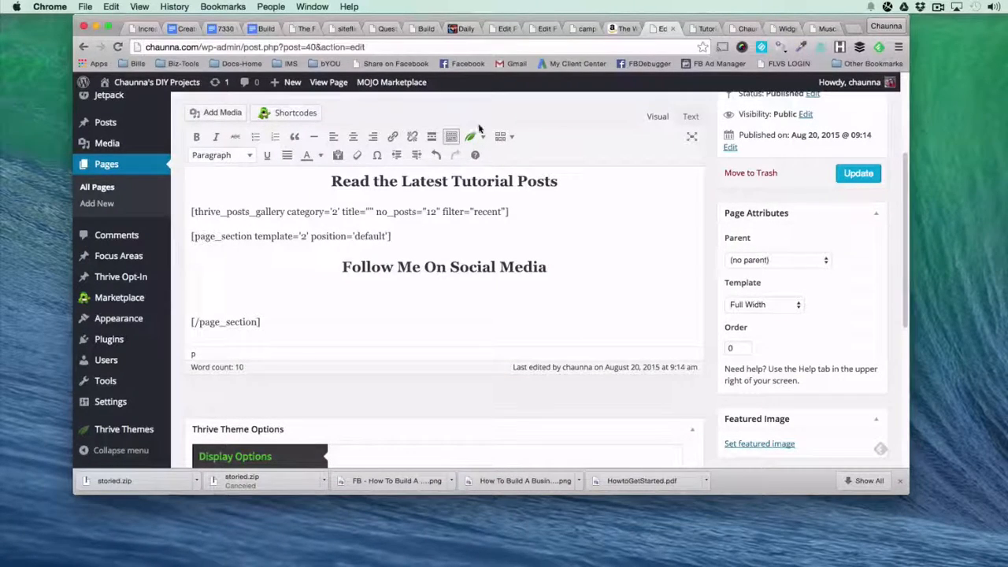
{"action": "left_click", "coordinate": [475, 137]}
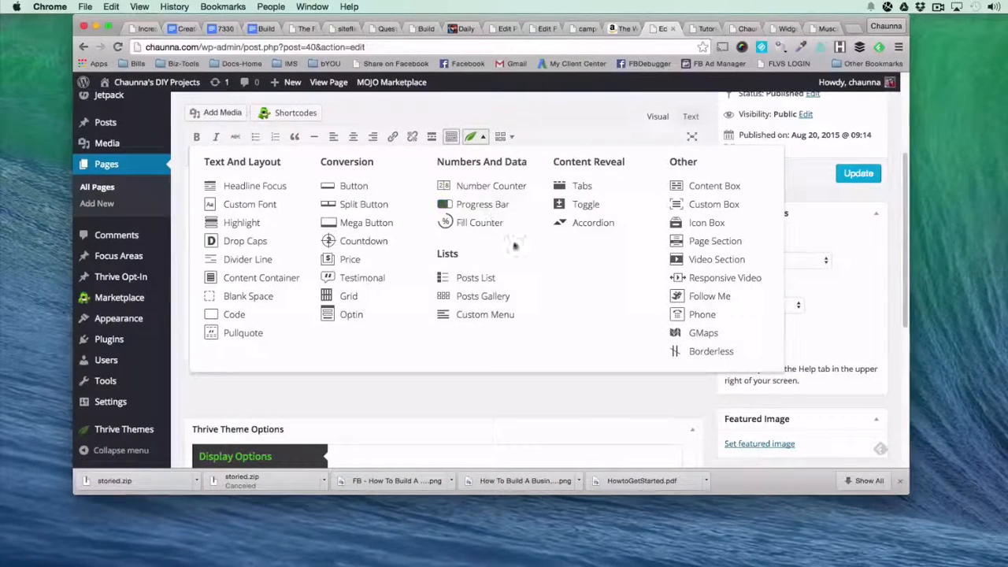
{"action": "left_click", "coordinate": [709, 297]}
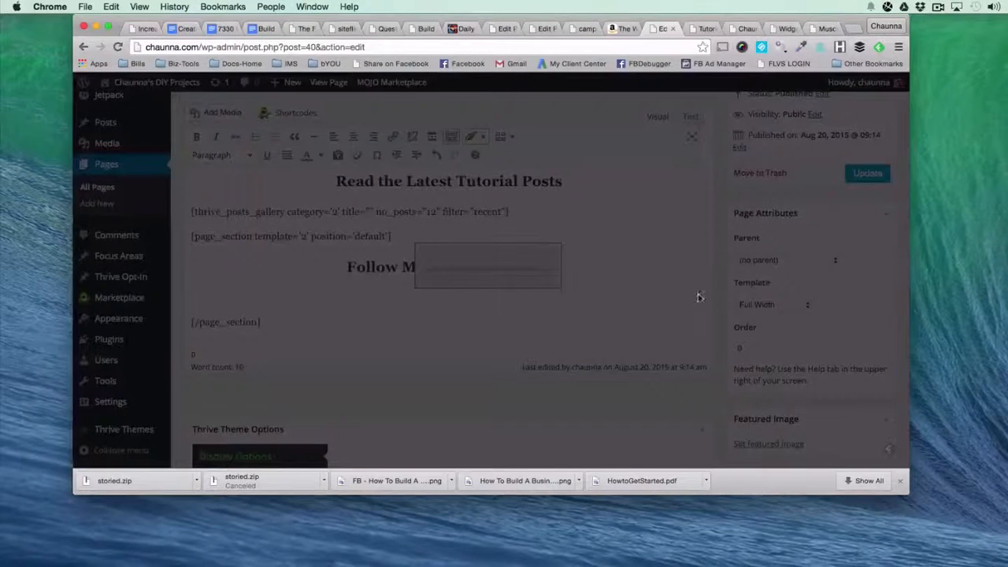
{"action": "type", "text": "http://facebook.com/chaunna"}
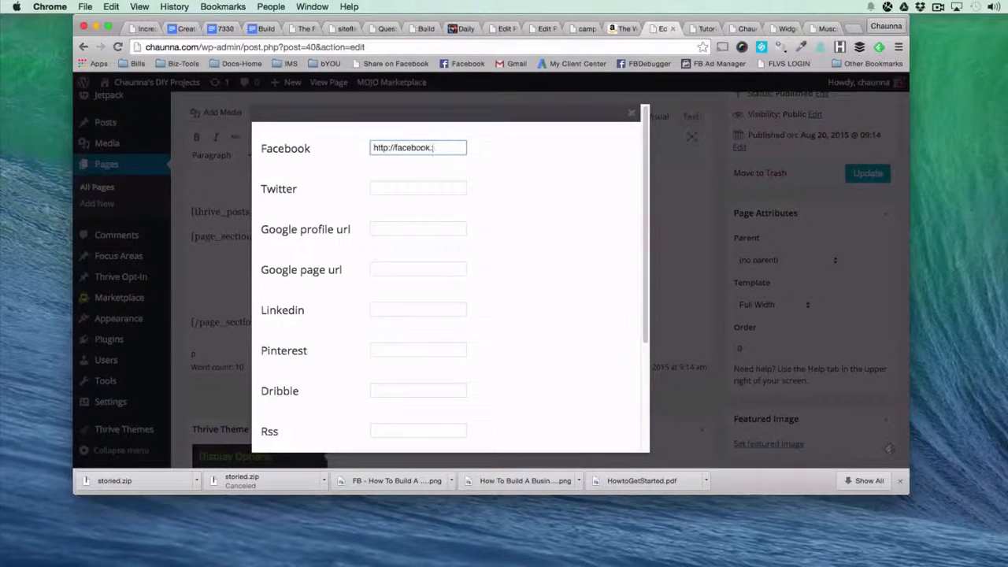
Add the Twitter, Pinterest and Instagram handles and insert the Follow Me shortcode.
{"action": "left_click", "coordinate": [385, 188]}
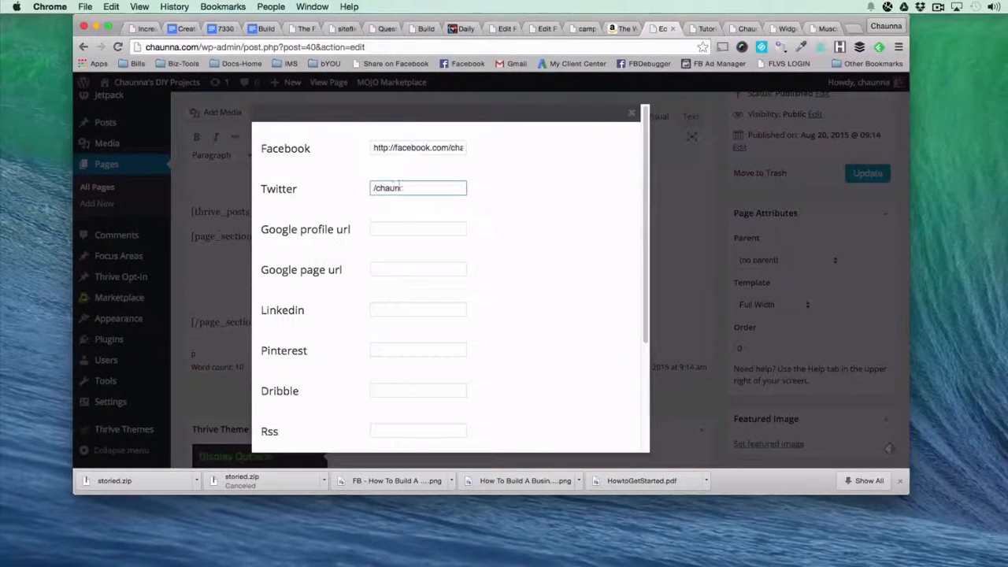
{"action": "left_click", "coordinate": [385, 346]}
{"action": "type", "text": "/chaunnab"}
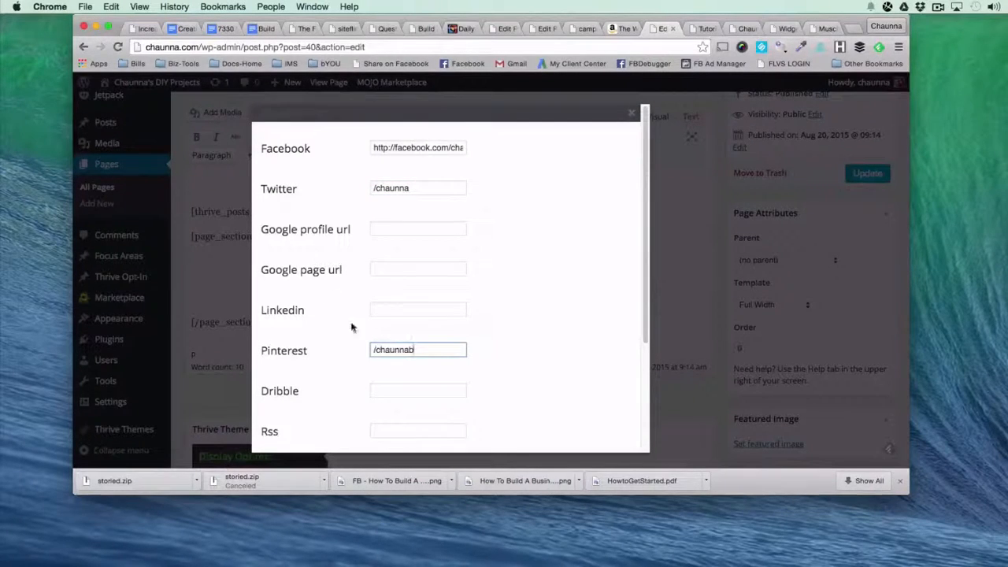
{"action": "scroll", "coordinate": [352, 328], "scroll_direction": "down", "scroll_amount": 5}
{"action": "left_click", "coordinate": [373, 356]}
{"action": "type", "text": "/chaunnn"}
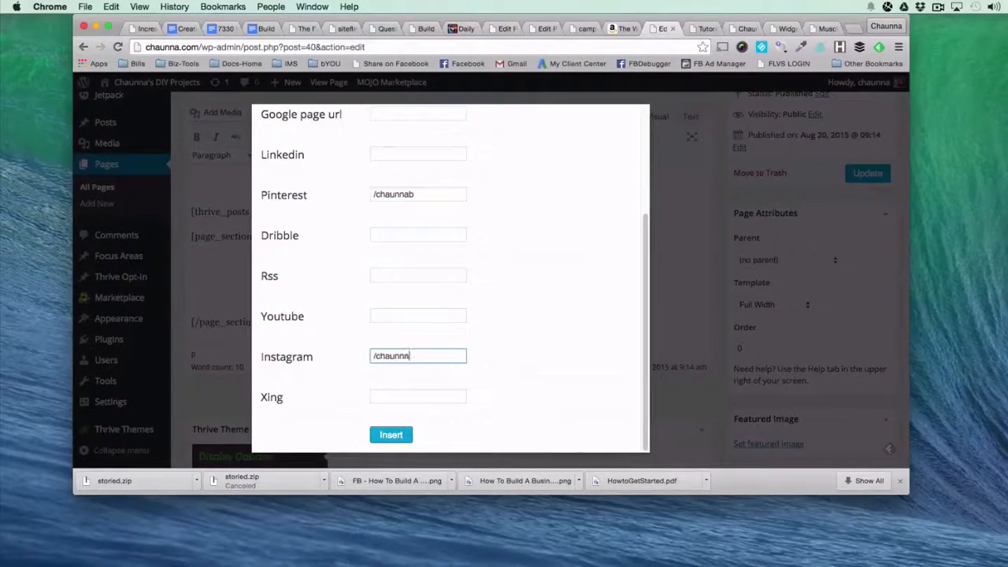
{"action": "left_click", "coordinate": [386, 431]}
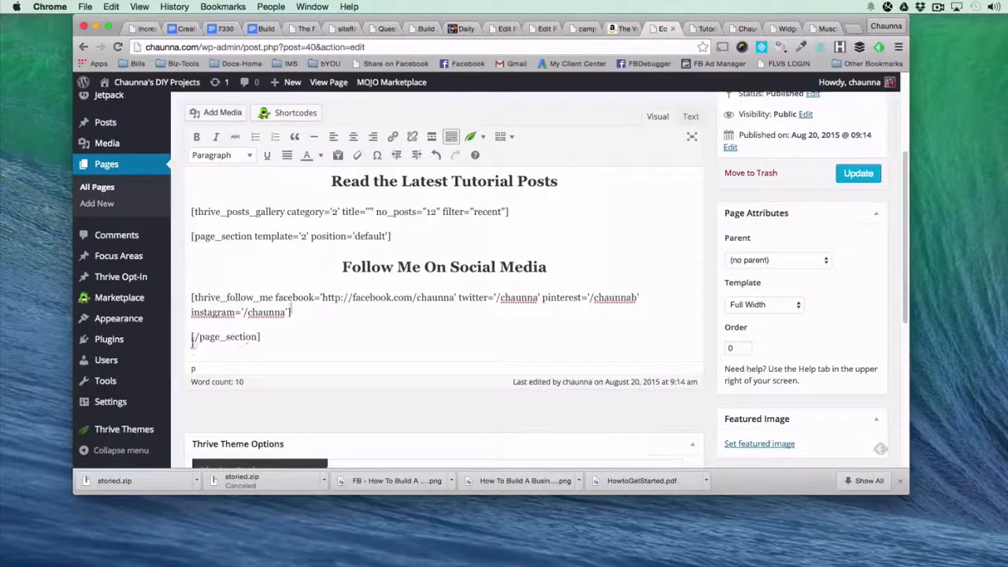
Check the opening and closing page_section tags around the social media block and update the Tutorials page.
{"action": "left_click_drag", "start_coordinate": [188, 337], "coordinate": [282, 339]}
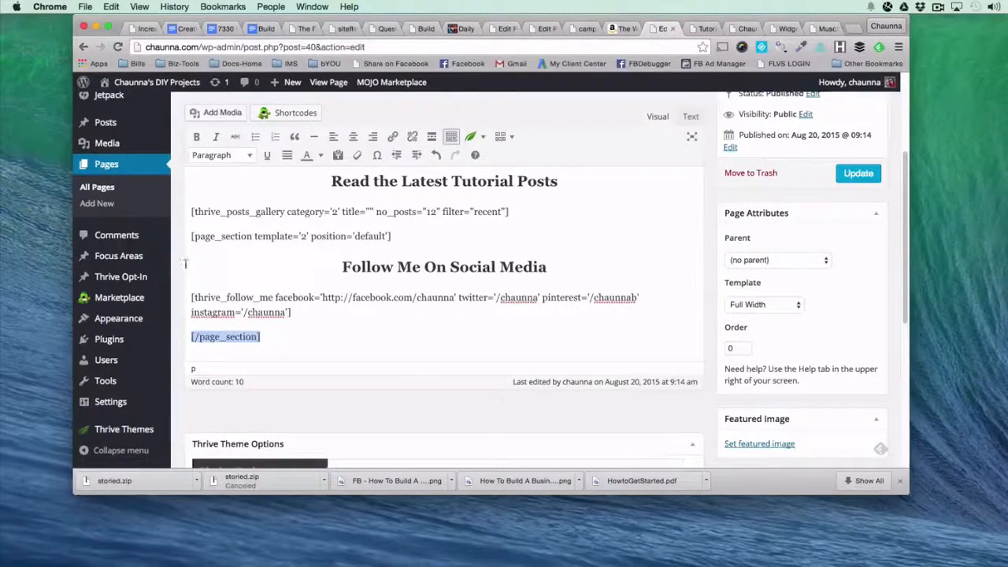
{"action": "left_click_drag", "start_coordinate": [191, 238], "coordinate": [416, 232]}
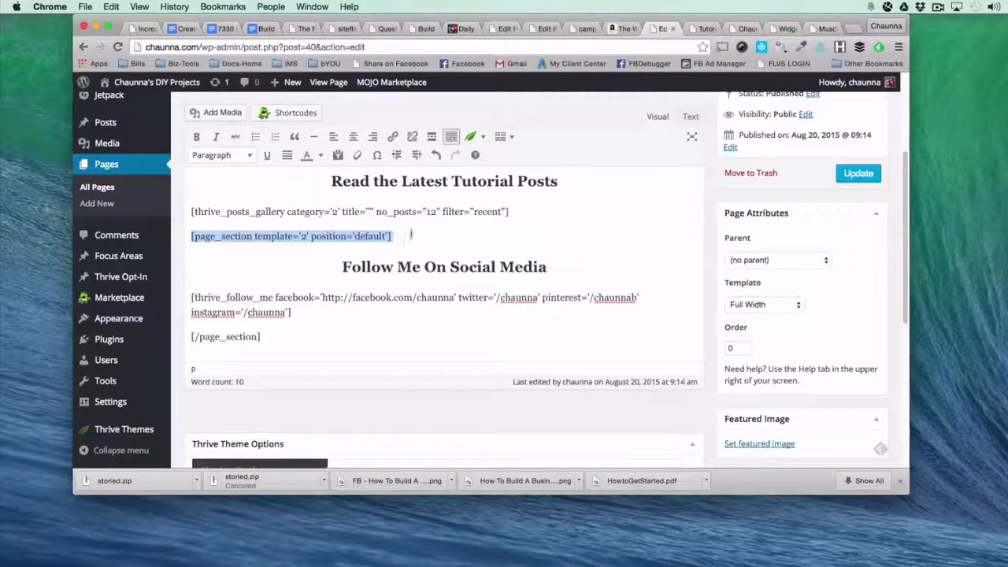
{"action": "left_click_drag", "start_coordinate": [188, 338], "coordinate": [281, 340]}
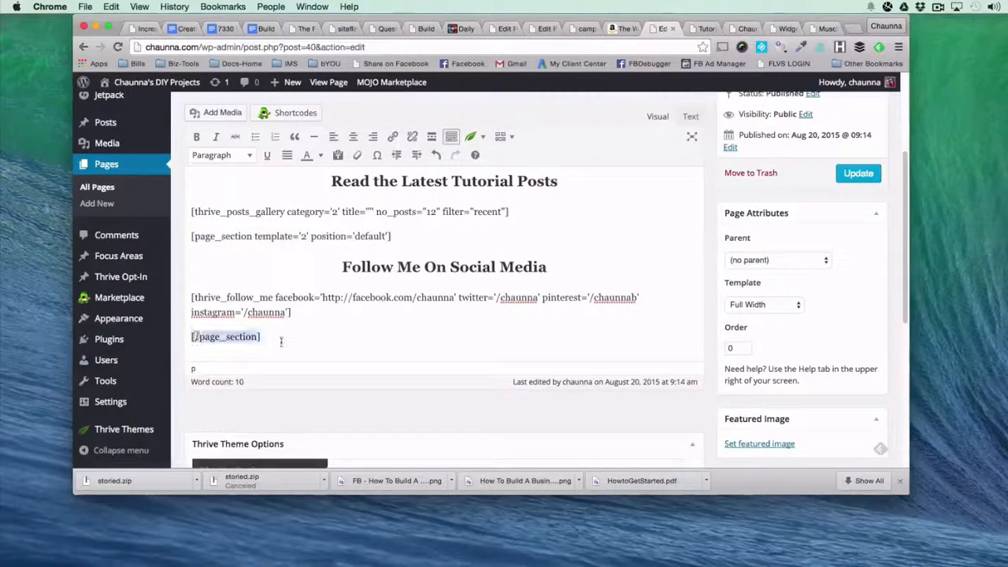
{"action": "left_click", "coordinate": [857, 174]}
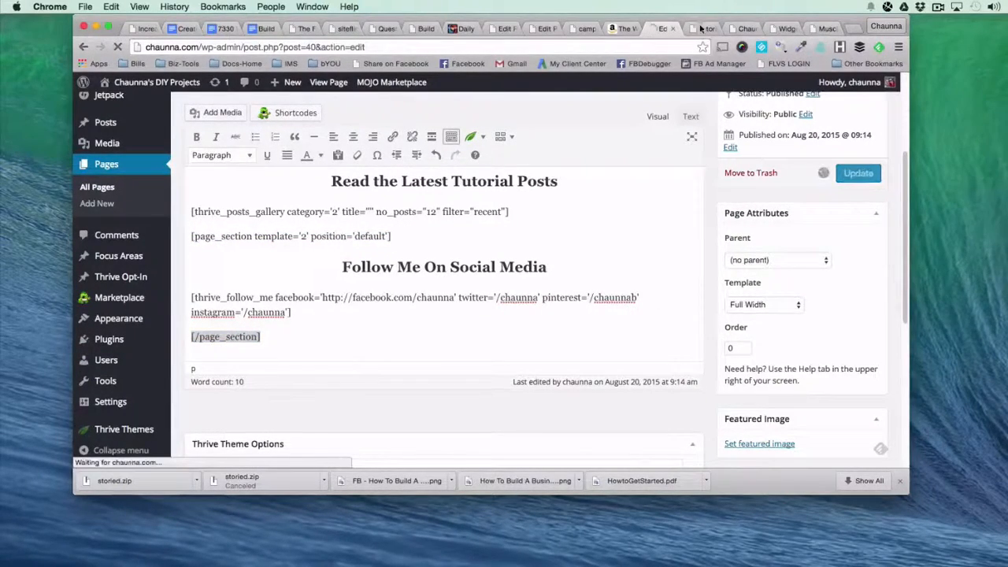
Examine the reloaded live Tutorials page, including the orange social media section and its Facebook icon.
{"action": "left_click", "coordinate": [700, 30]}
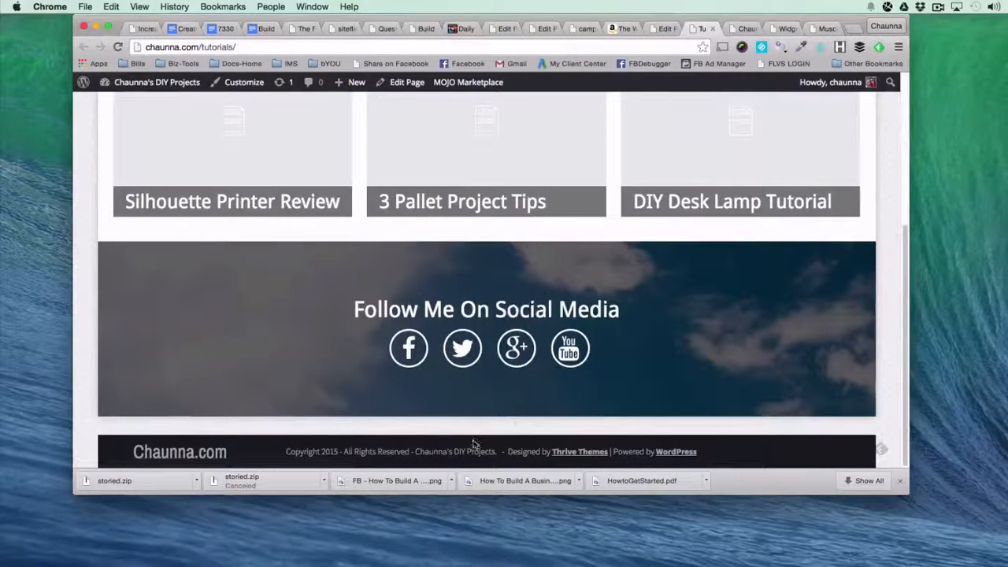
{"action": "left_click", "coordinate": [642, 102]}
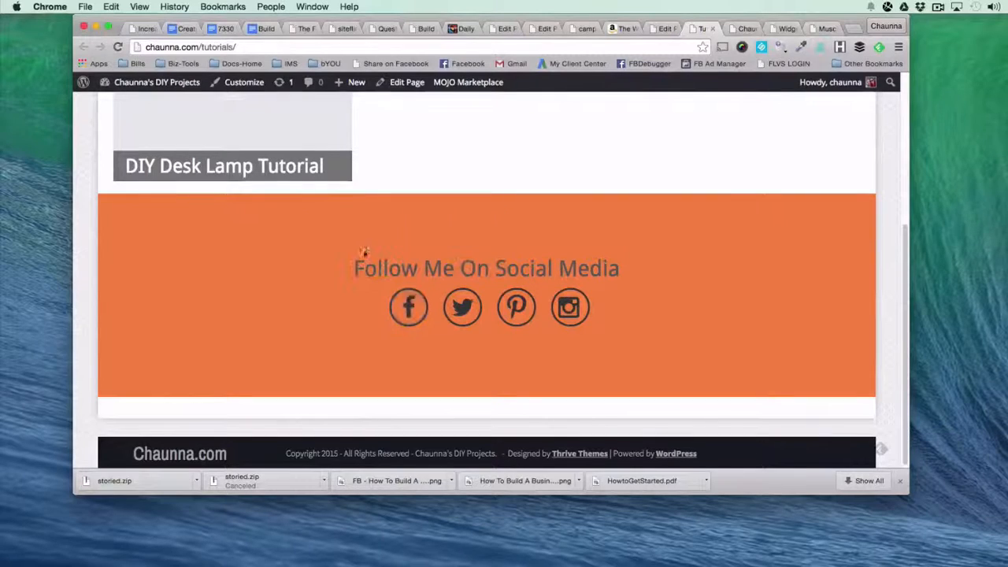
{"action": "left_click", "coordinate": [409, 308]}
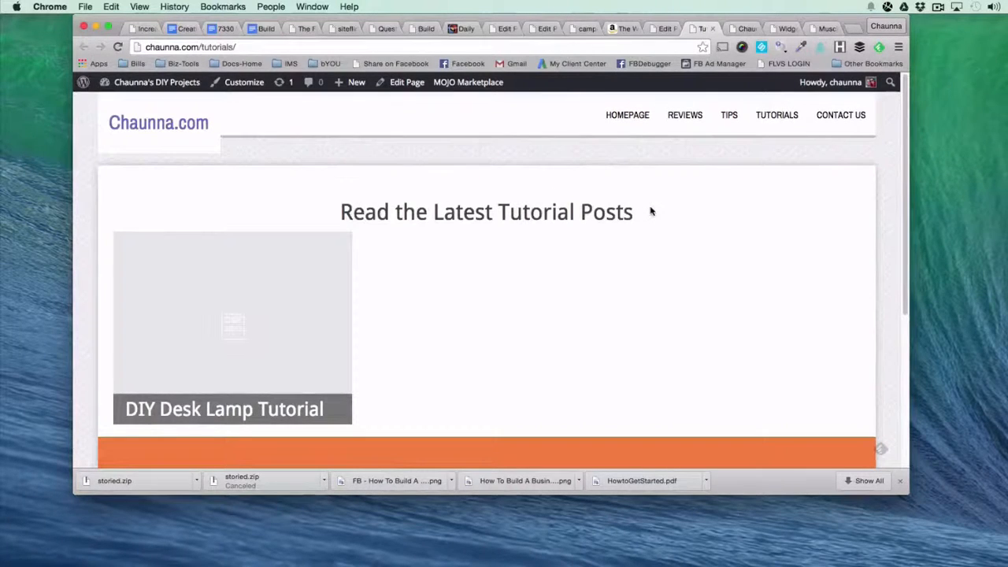
Compare the live Tutorials page with the Smart Clean Gains meal plans page and open Tutorials from the site's navigation.
{"action": "mouse_move", "coordinate": [329, 362]}
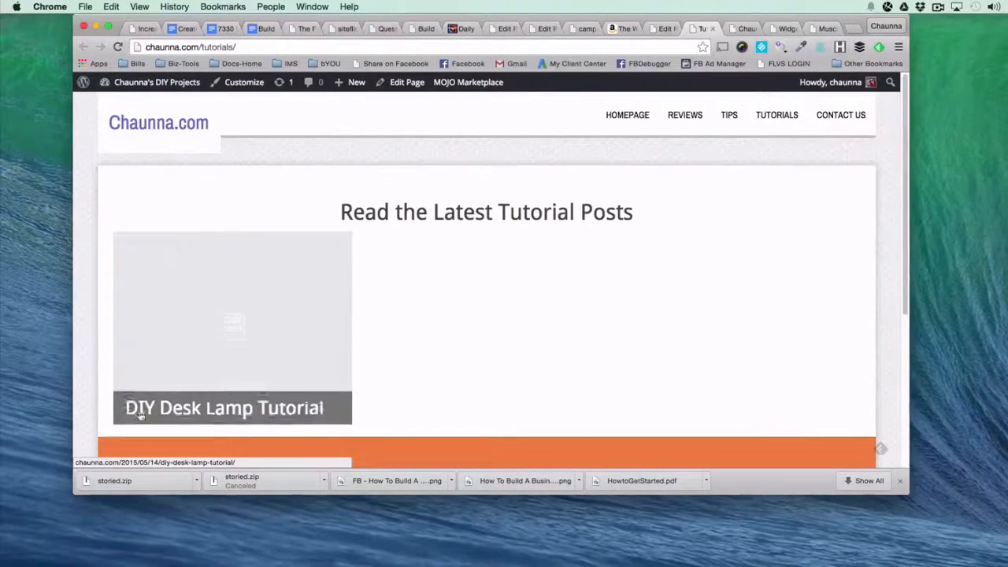
{"action": "left_click", "coordinate": [827, 28]}
{"action": "scroll", "coordinate": [307, 270], "scroll_direction": "up", "scroll_amount": 2}
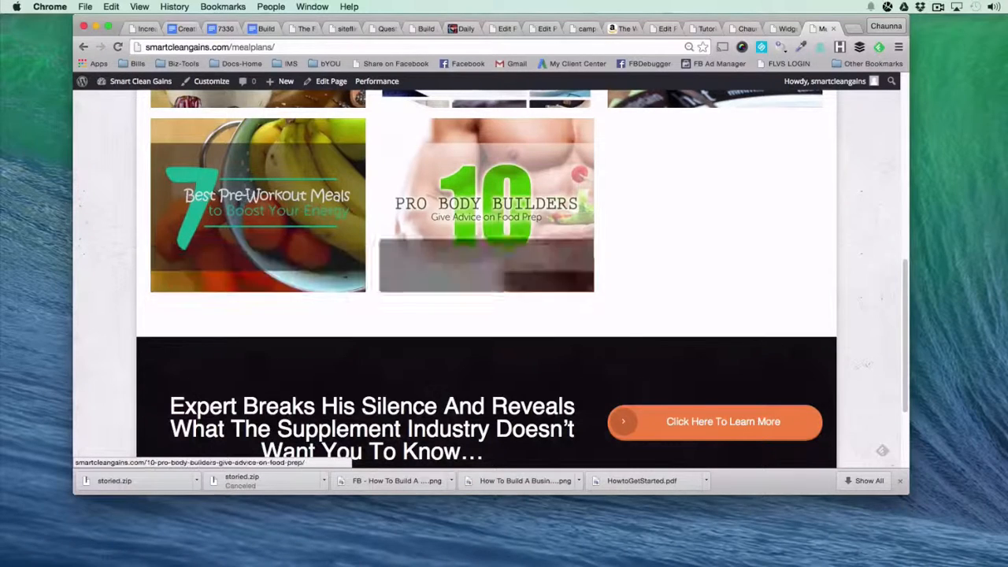
{"action": "left_click", "coordinate": [693, 29]}
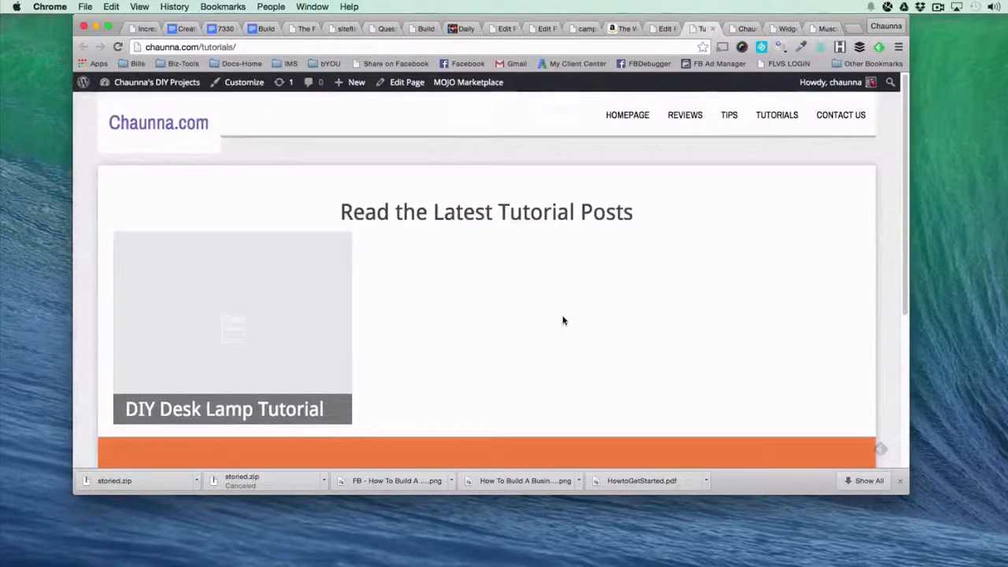
{"action": "scroll", "coordinate": [561, 318], "scroll_direction": "down", "scroll_amount": 2}
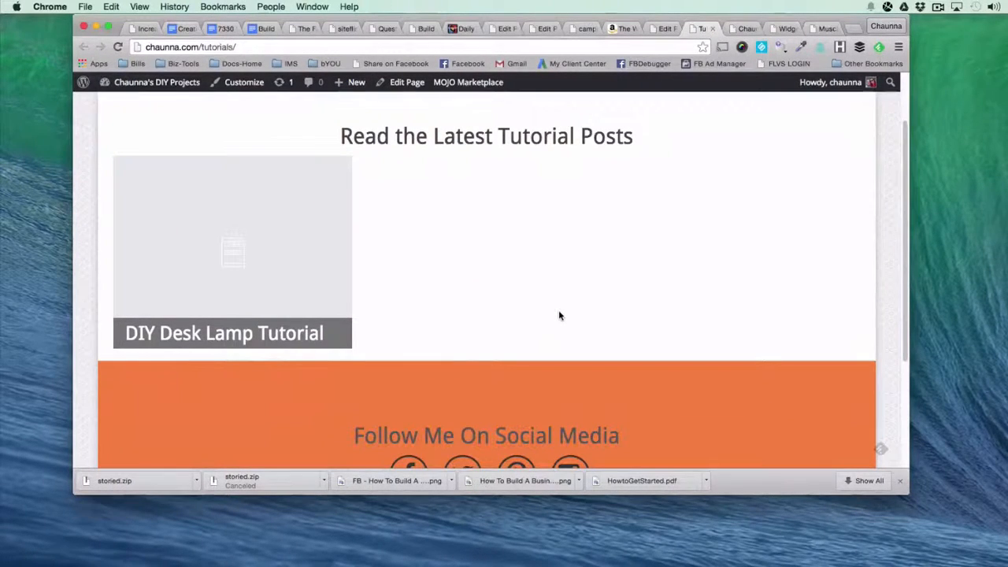
{"action": "scroll", "coordinate": [559, 315], "scroll_direction": "up", "scroll_amount": 2}
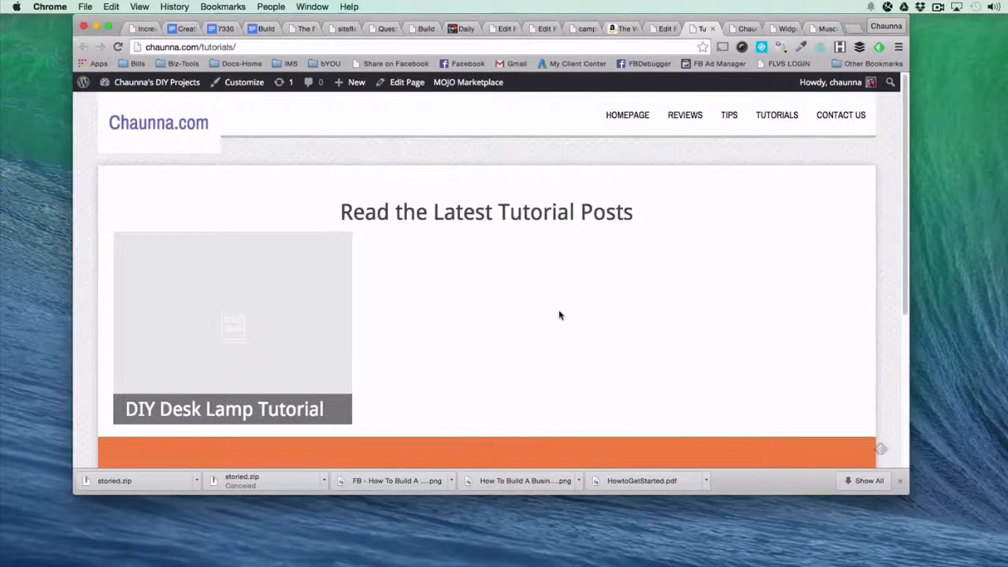
{"action": "left_click", "coordinate": [778, 115]}
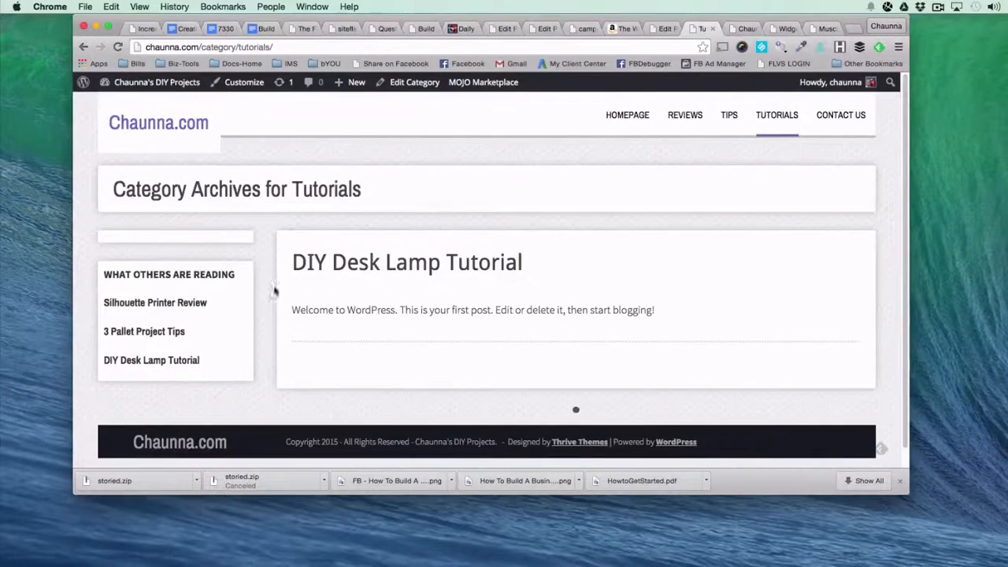
Redirect the Tutorials post category to the Tutorials landing page and update the category.
{"action": "left_click", "coordinate": [666, 28]}
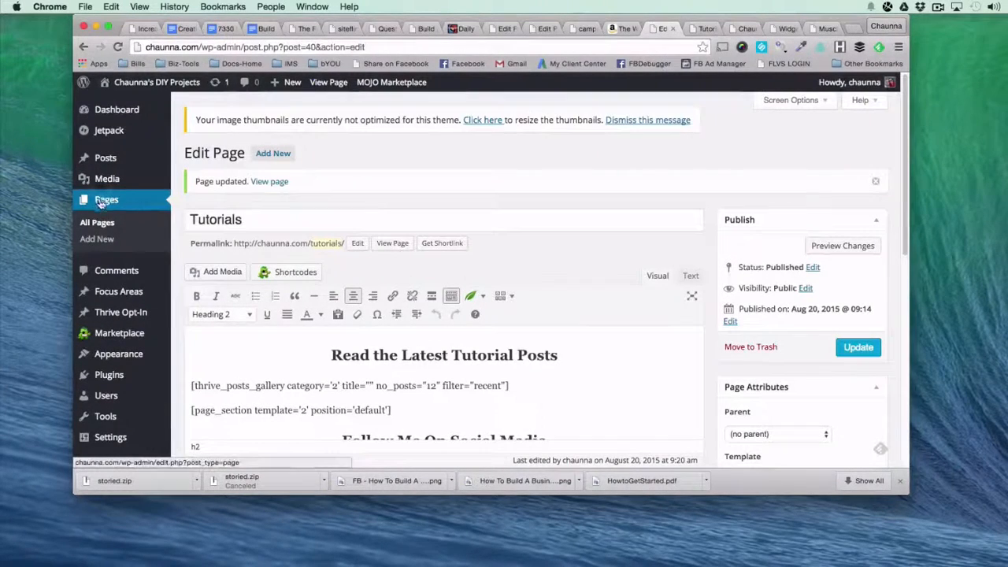
{"action": "mouse_move", "coordinate": [114, 356]}
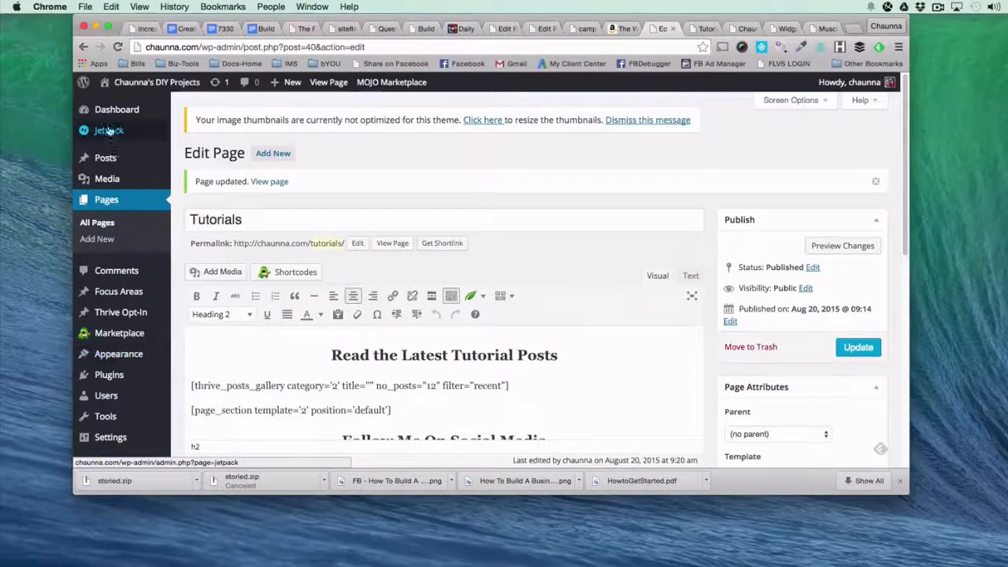
{"action": "left_click", "coordinate": [187, 204]}
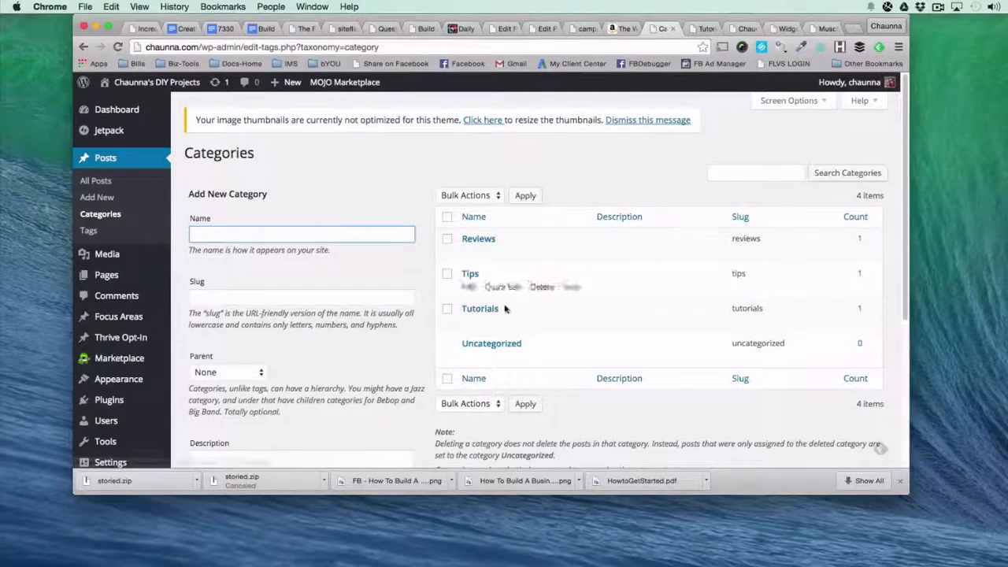
{"action": "left_click", "coordinate": [468, 323]}
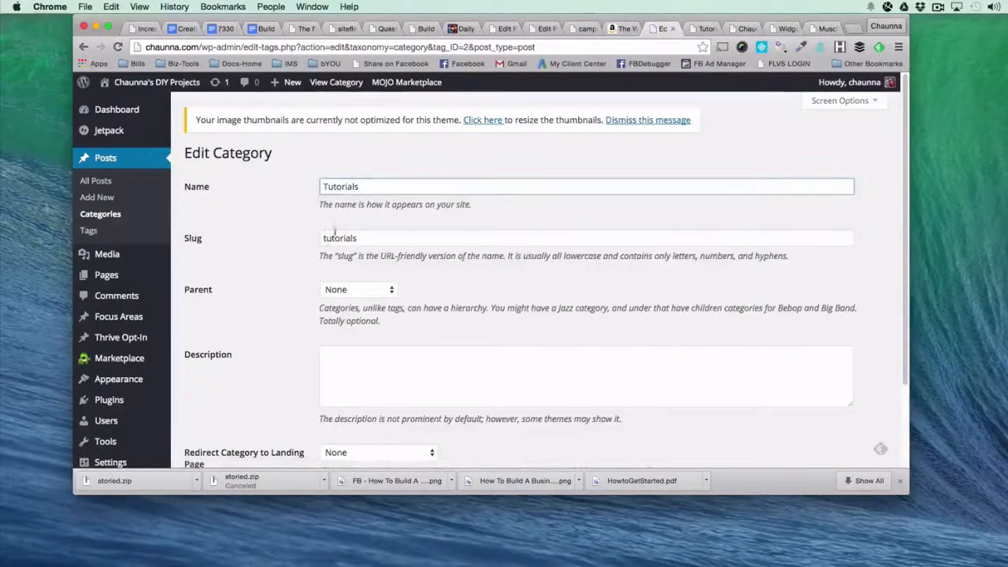
{"action": "left_click", "coordinate": [396, 229]}
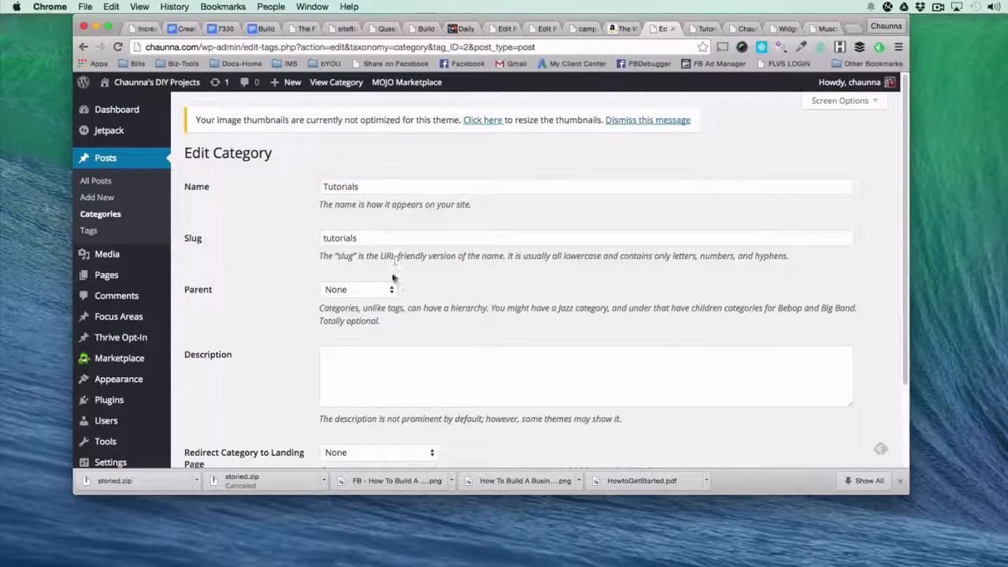
{"action": "scroll", "coordinate": [404, 335], "scroll_direction": "down", "scroll_amount": 3}
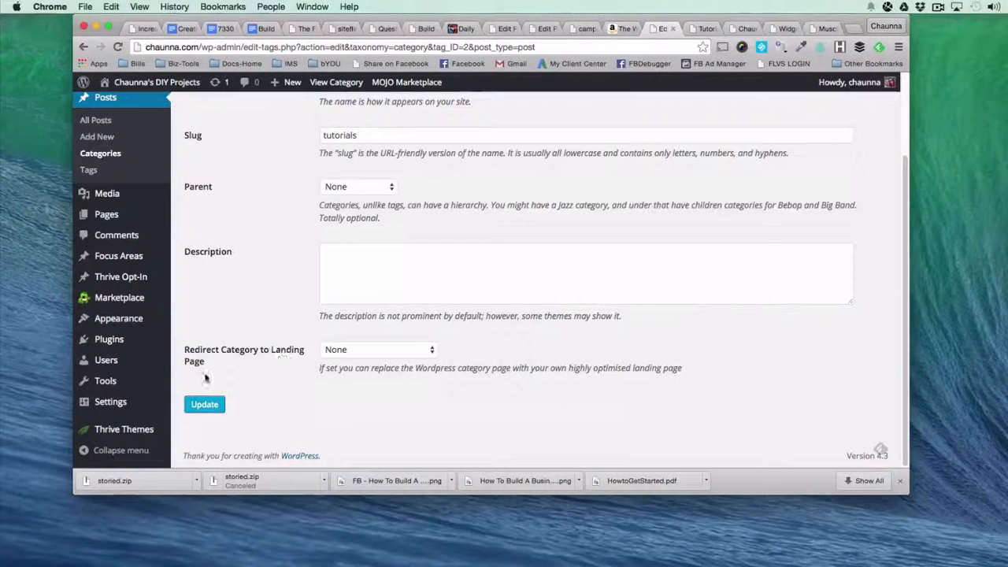
{"action": "left_click", "coordinate": [372, 356]}
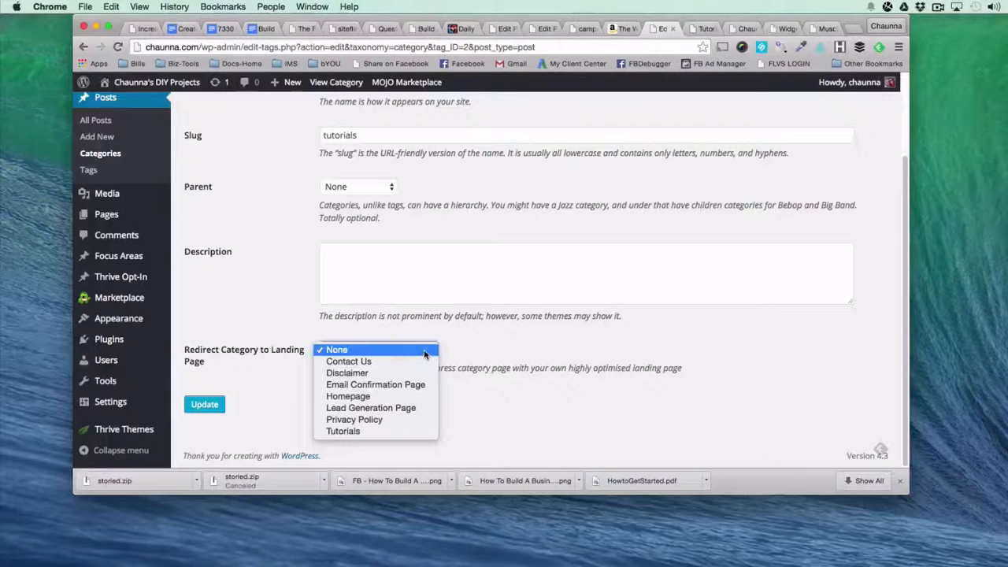
{"action": "left_click", "coordinate": [343, 432]}
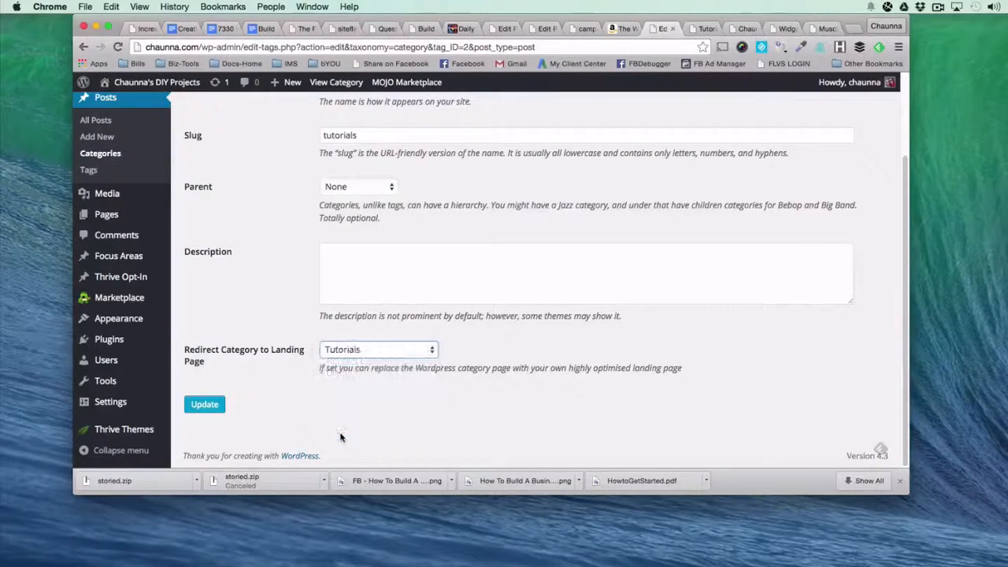
{"action": "left_click", "coordinate": [205, 405]}
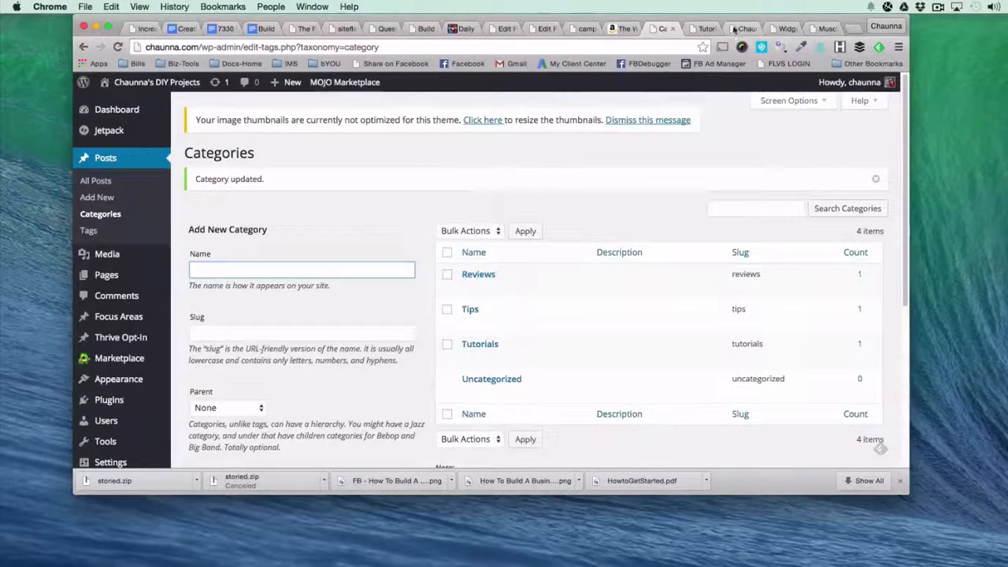
Reload the live homepage, open Tutorials from the site's navigation and check the posts gallery and social media section.
{"action": "left_click", "coordinate": [735, 30]}
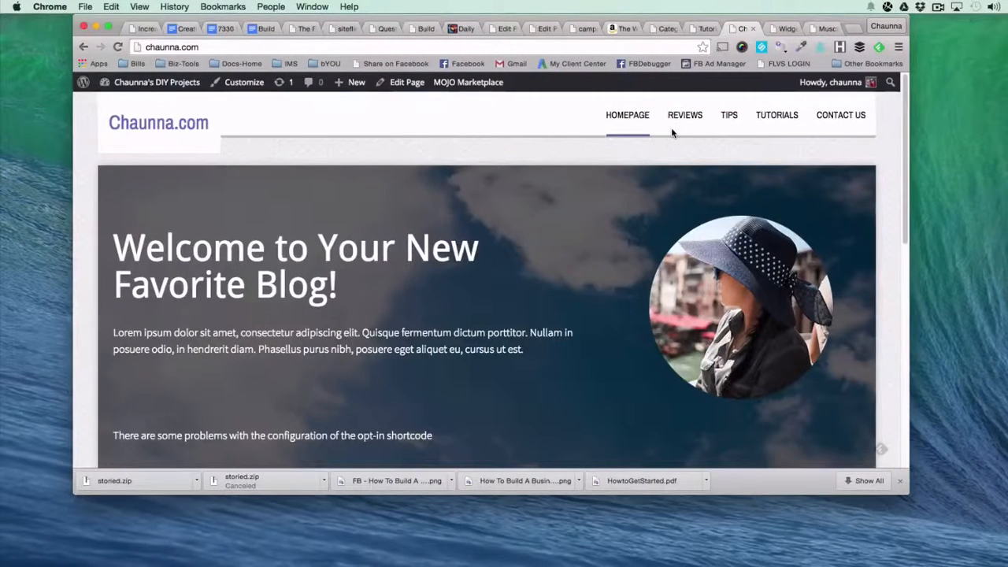
{"action": "key", "text": "super+r"}
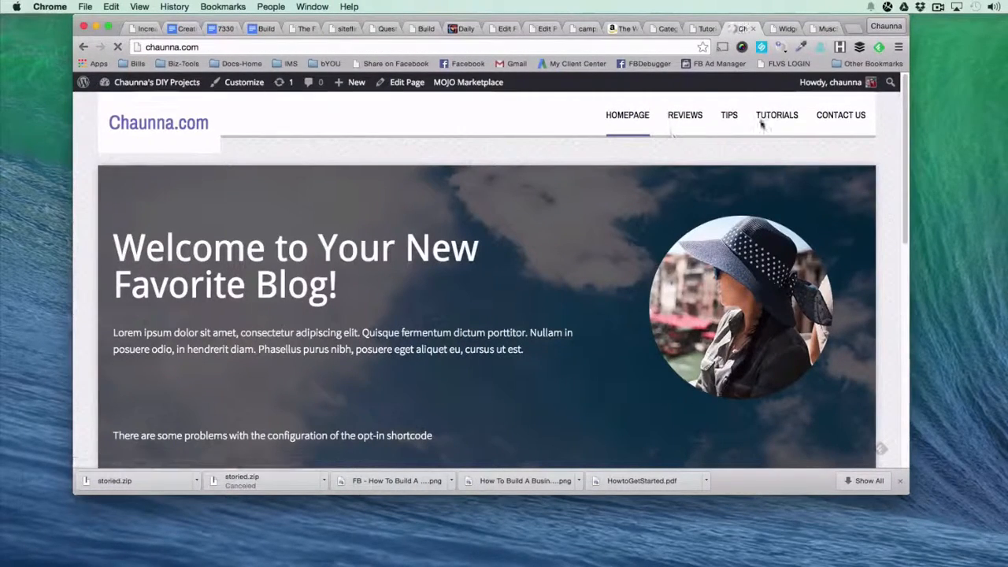
{"action": "left_click", "coordinate": [772, 117]}
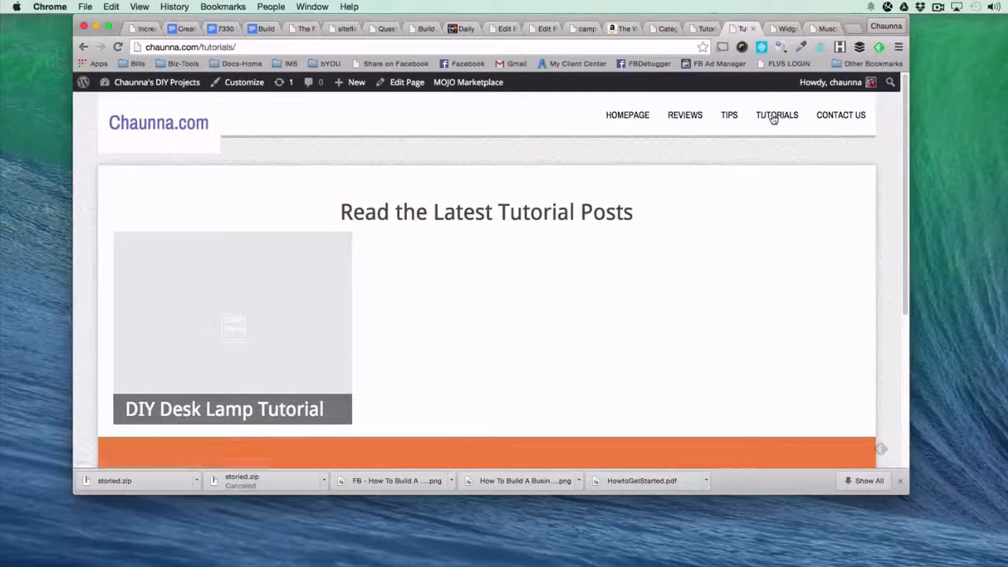
{"action": "scroll", "coordinate": [819, 261], "scroll_direction": "down", "scroll_amount": 4}
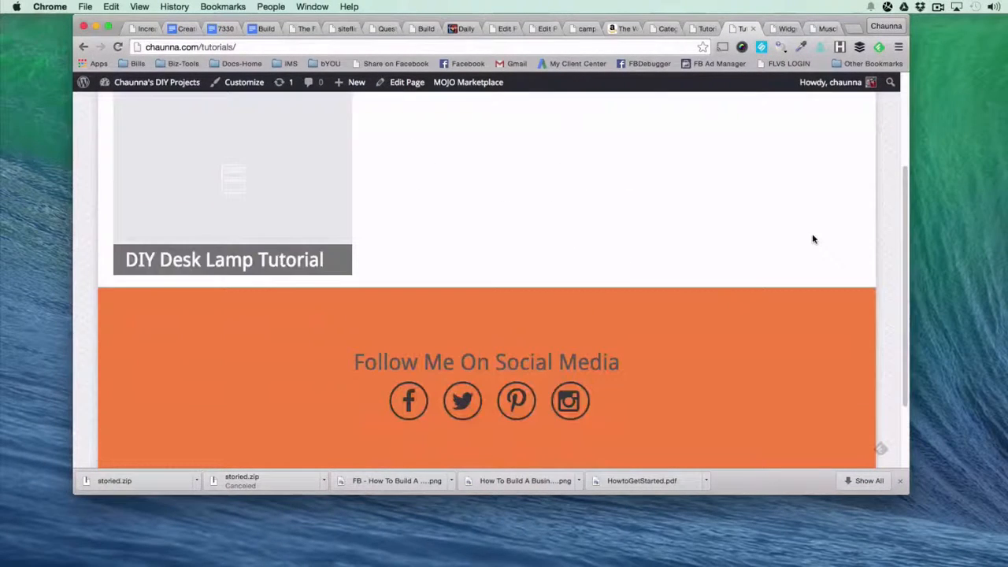
{"action": "scroll", "coordinate": [394, 311], "scroll_direction": "up", "scroll_amount": 4}
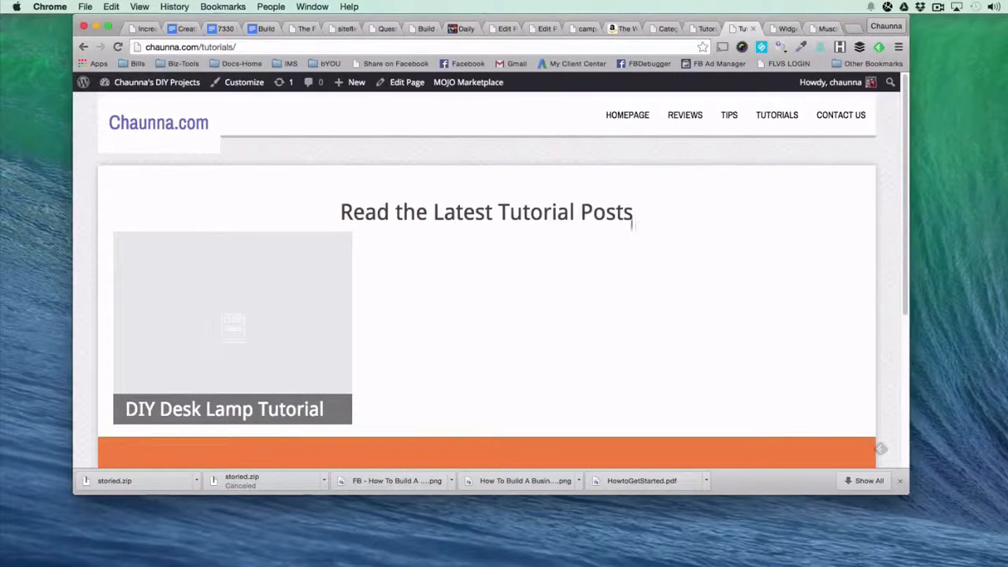
Add a blank line below the "Read the Latest Tutorial Posts" heading and one above "Follow Me On Social Media", and update the Tutorials page.
{"action": "left_click", "coordinate": [402, 88]}
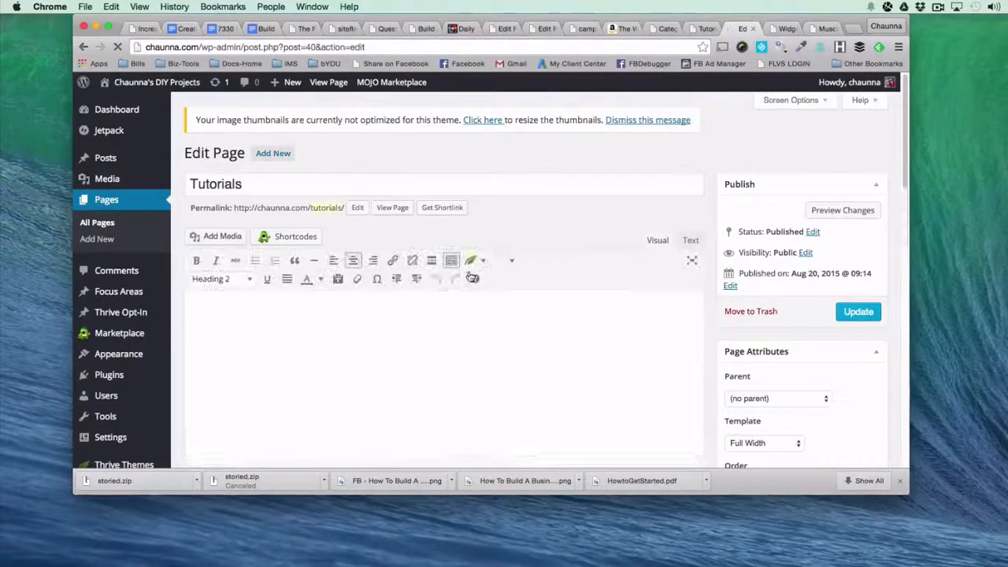
{"action": "key", "text": "Return"}
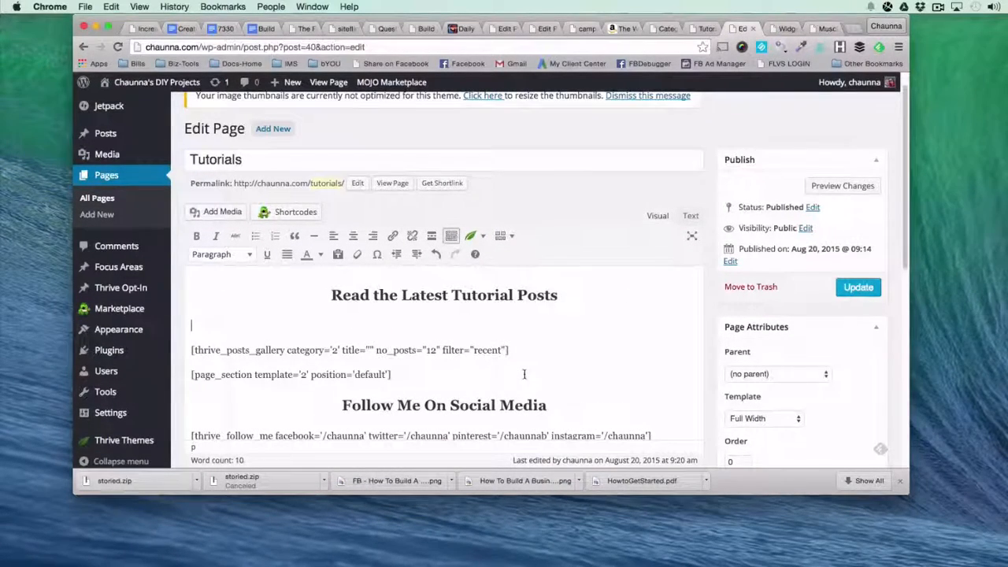
{"action": "scroll", "coordinate": [524, 374], "scroll_direction": "down", "scroll_amount": 1}
{"action": "left_click", "coordinate": [491, 368]}
{"action": "left_click", "coordinate": [490, 368]}
{"action": "key", "text": "Return"}
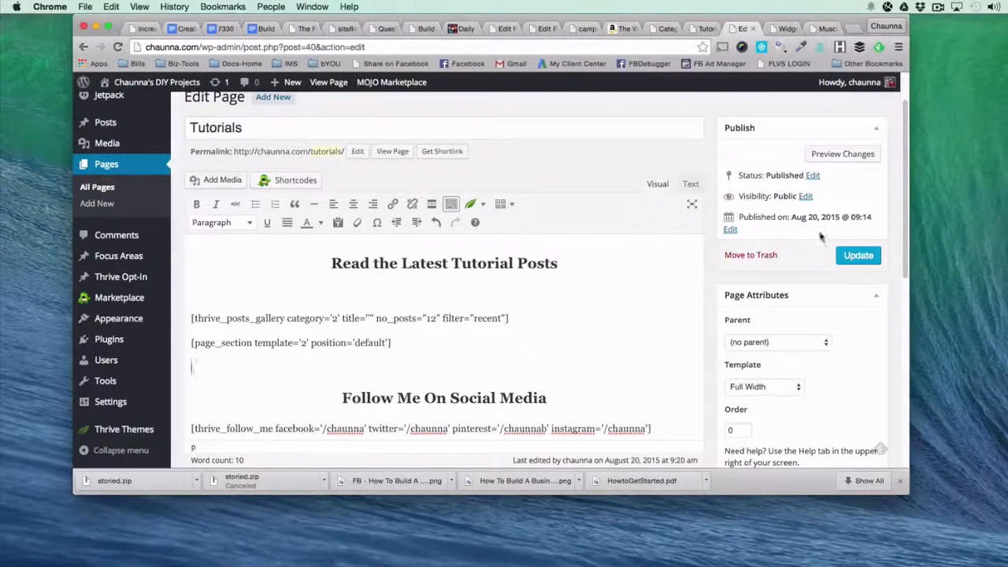
{"action": "scroll", "coordinate": [628, 339], "scroll_direction": "down", "scroll_amount": 1}
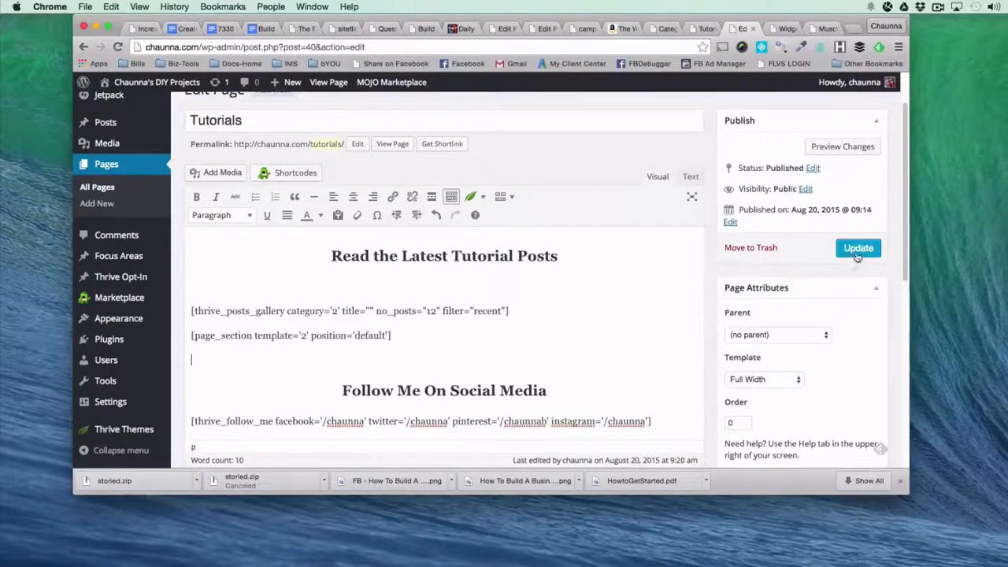
{"action": "left_click", "coordinate": [858, 249]}
Close the Widgets page and examine the lower part of the Smart Clean Gains meal plans page, including its black call-to-action section.
{"action": "left_click", "coordinate": [782, 29]}
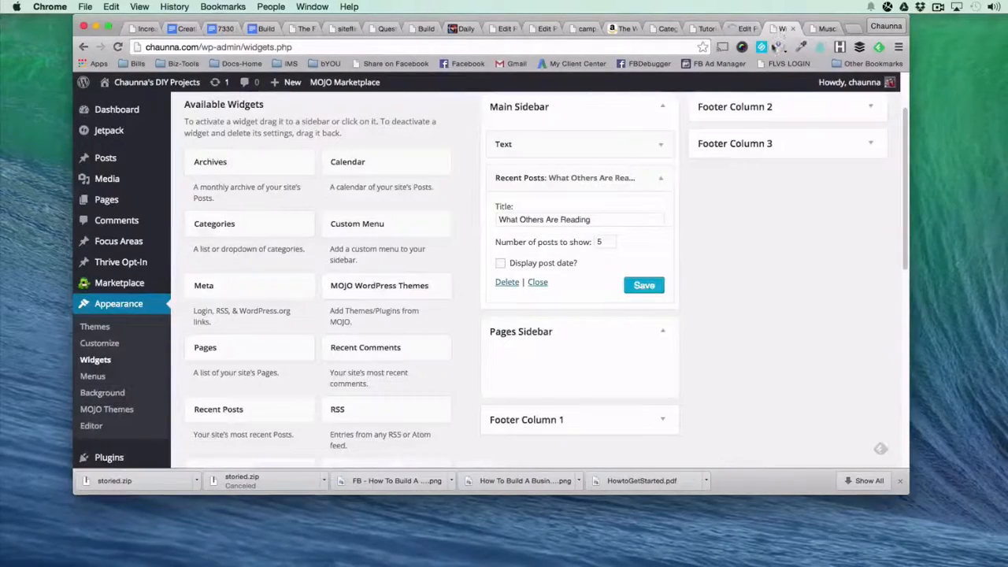
{"action": "left_click", "coordinate": [793, 30]}
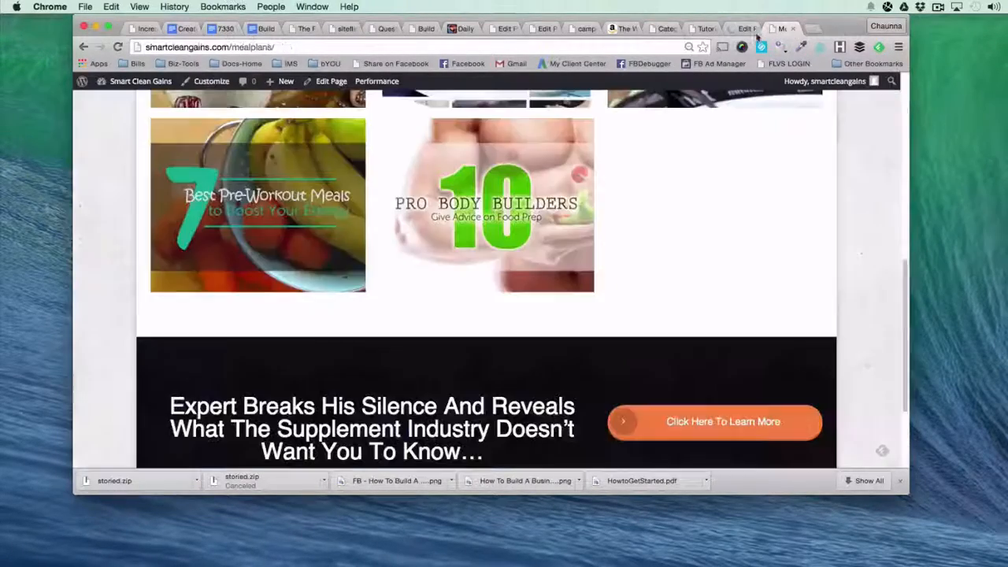
{"action": "left_click", "coordinate": [744, 29]}
{"action": "left_click", "coordinate": [785, 29]}
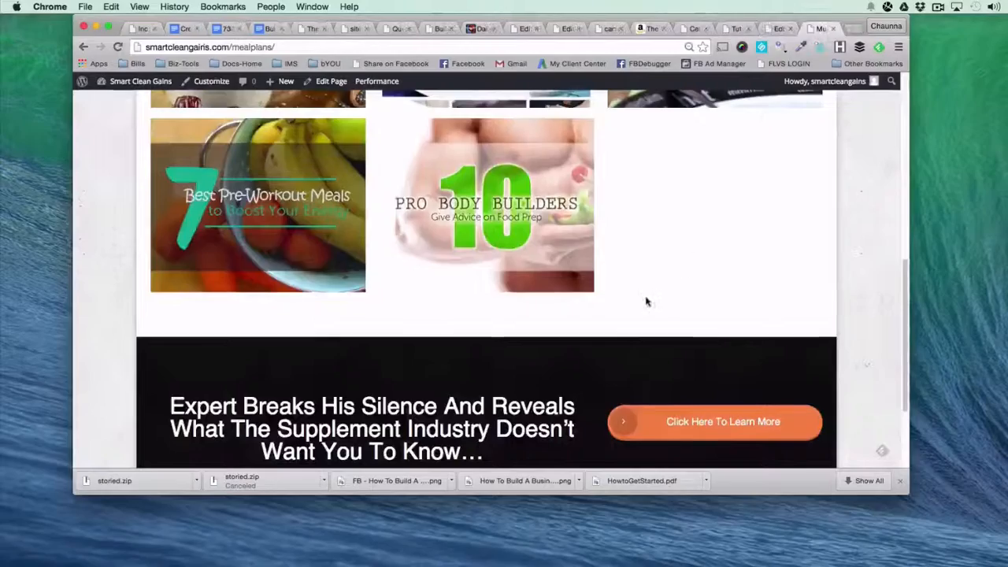
{"action": "scroll", "coordinate": [646, 300], "scroll_direction": "up", "scroll_amount": 10}
{"action": "scroll", "coordinate": [406, 265], "scroll_direction": "down", "scroll_amount": 15}
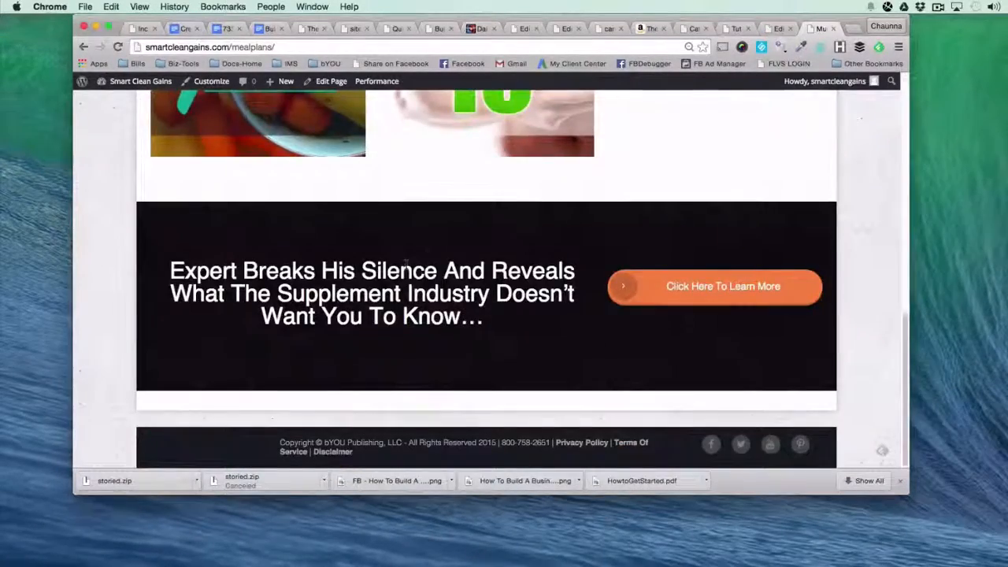
{"action": "scroll", "coordinate": [406, 266], "scroll_direction": "up", "scroll_amount": 15}
Open Tutorials from the live site's navigation and check the spacing around the heading and posts gallery.
{"action": "left_click", "coordinate": [737, 29]}
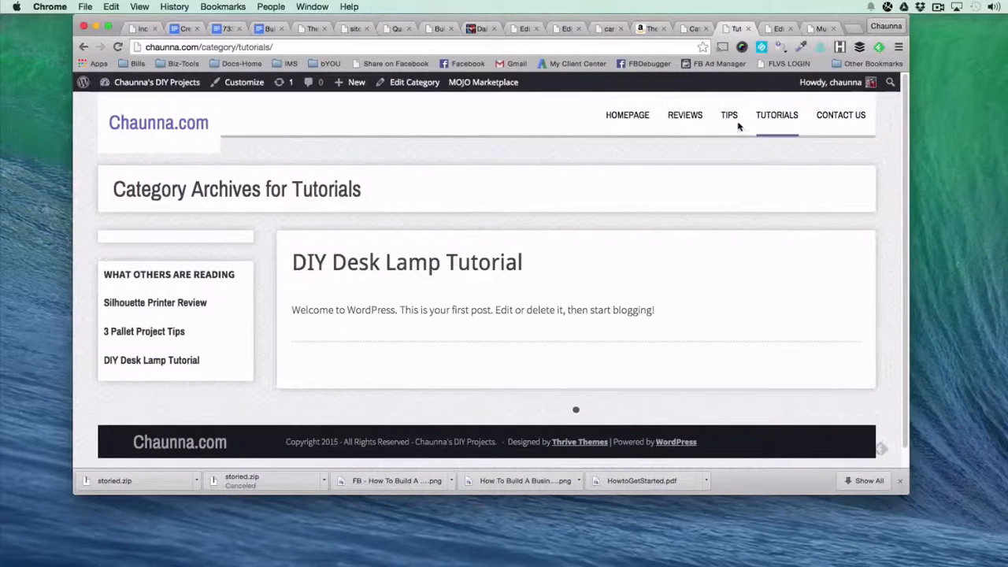
{"action": "left_click", "coordinate": [776, 115]}
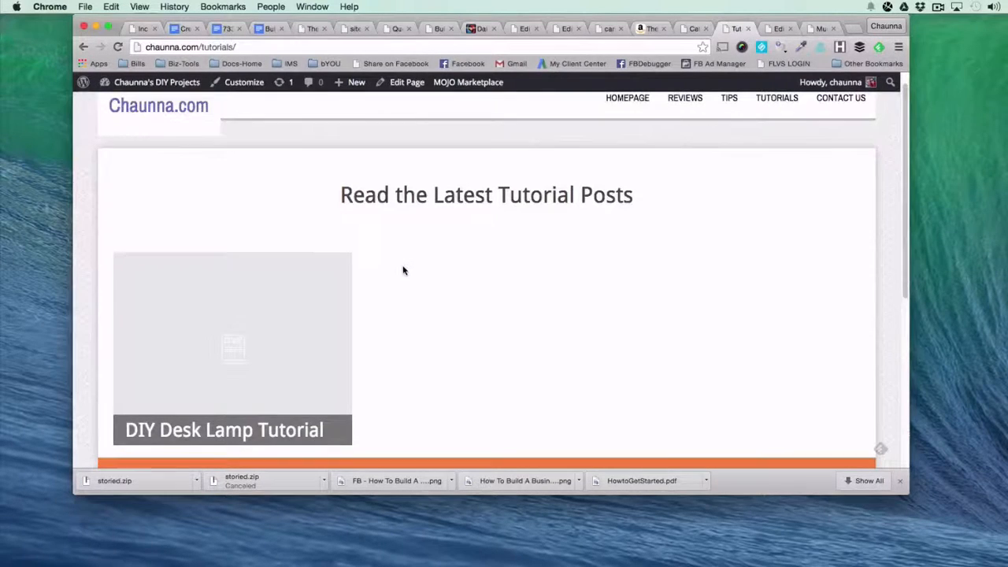
{"action": "scroll", "coordinate": [402, 270], "scroll_direction": "down", "scroll_amount": 3}
{"action": "scroll", "coordinate": [402, 270], "scroll_direction": "up", "scroll_amount": 4}
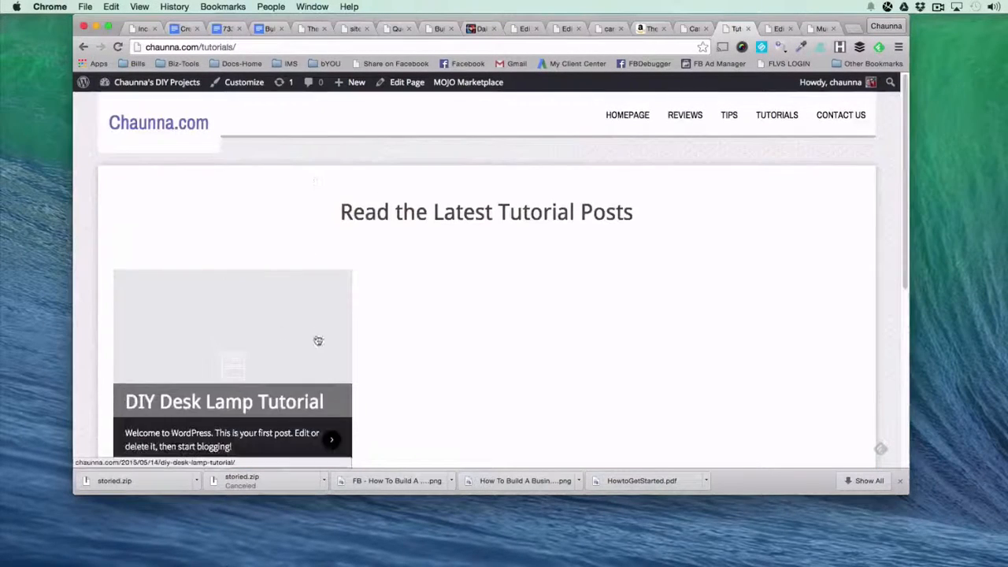
Open the Homepage front page for editing from the list of all pages.
{"action": "left_click", "coordinate": [696, 29]}
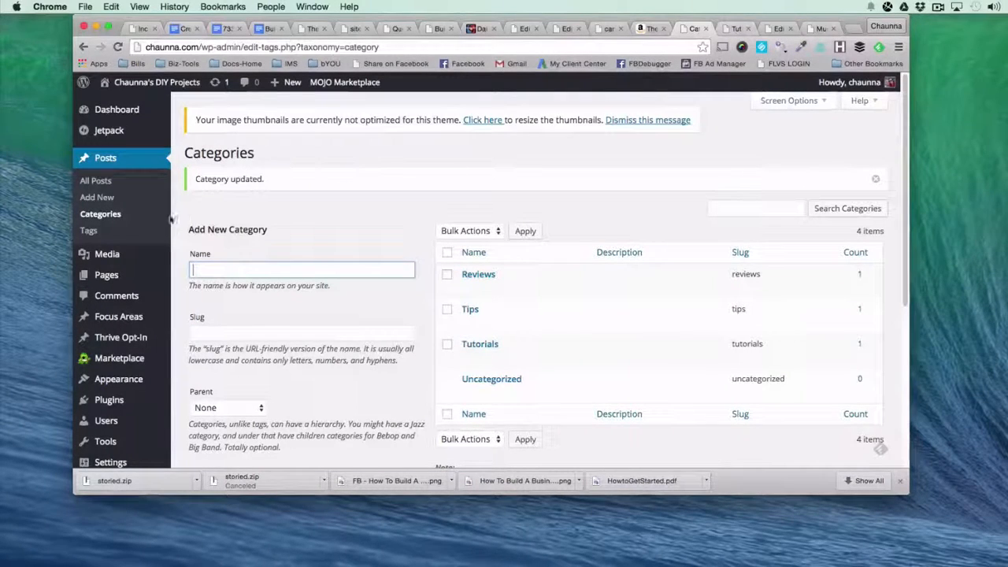
{"action": "mouse_move", "coordinate": [113, 281]}
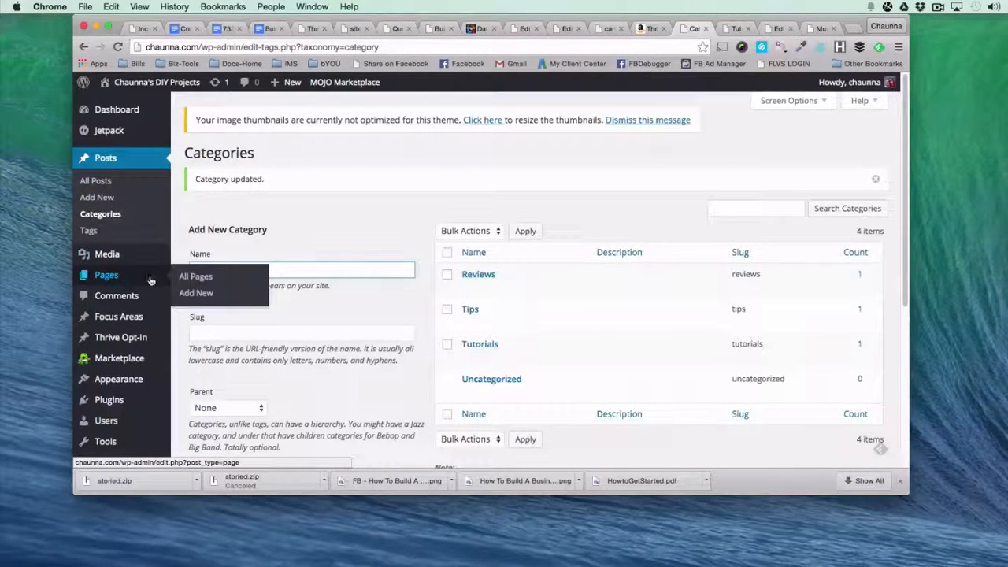
{"action": "left_click", "coordinate": [197, 277]}
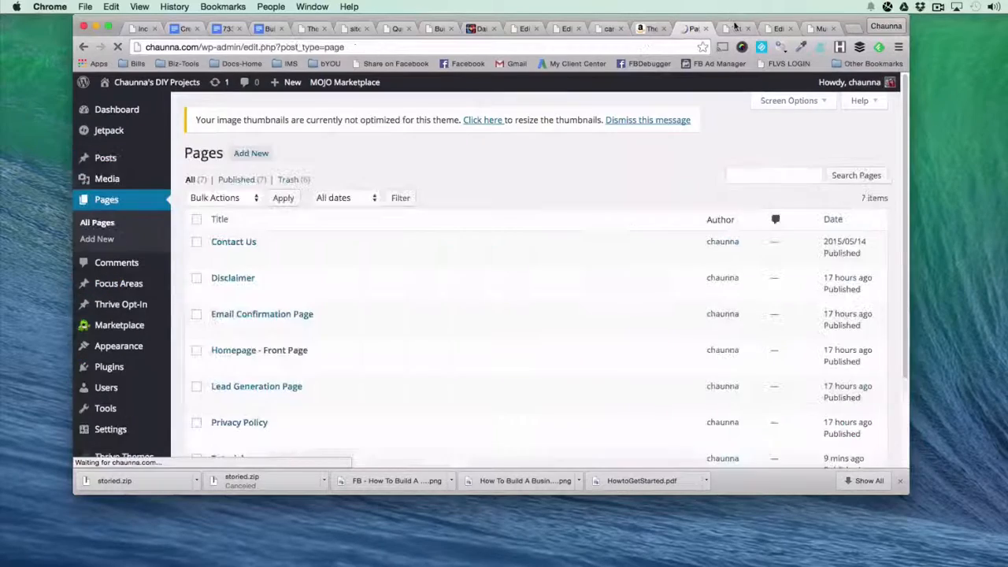
{"action": "left_click", "coordinate": [734, 27]}
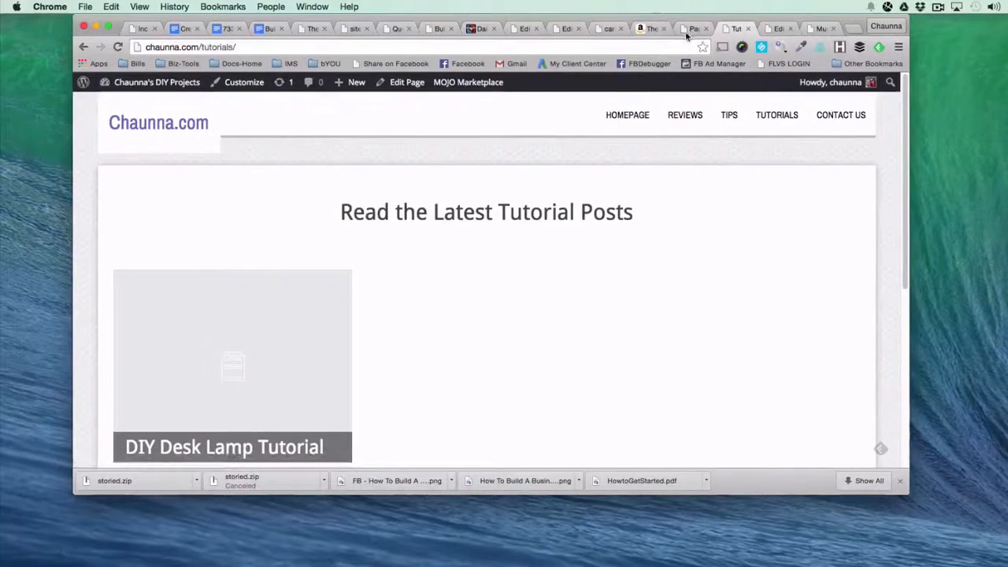
{"action": "left_click", "coordinate": [687, 32]}
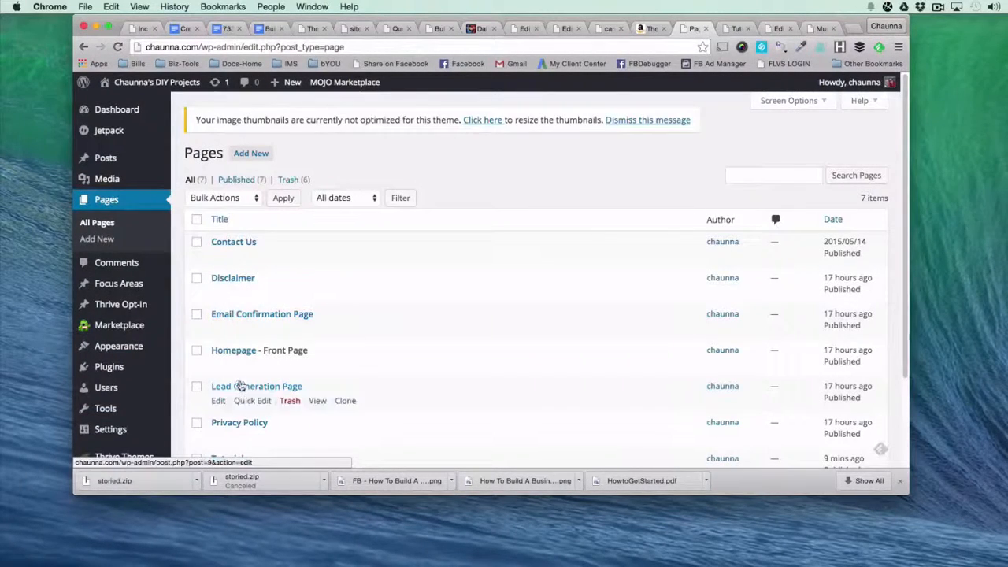
{"action": "left_click", "coordinate": [218, 364]}
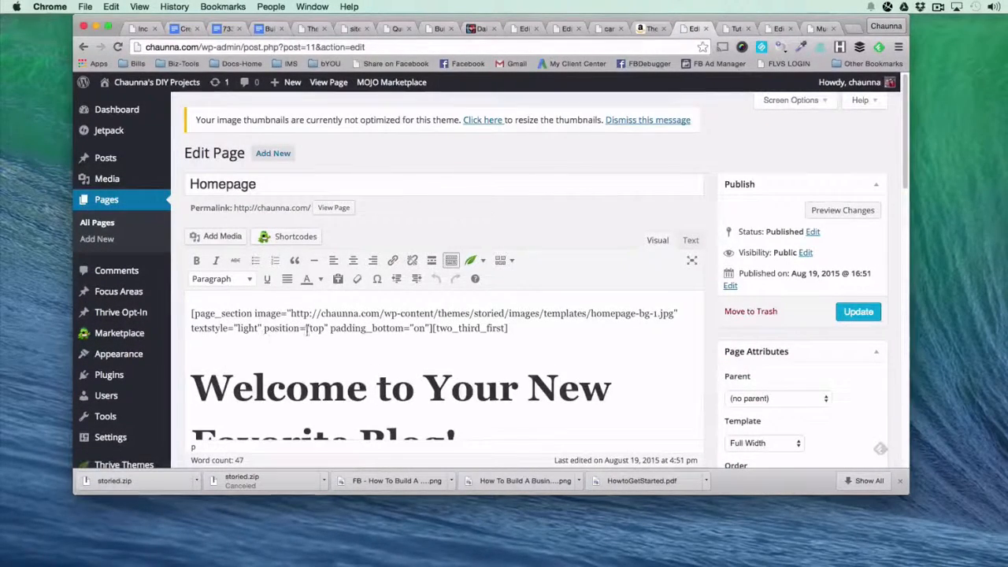
Compare the live homepage's banner with the background image URL in the opening page_section shortcode of the Homepage editor.
{"action": "left_click", "coordinate": [738, 29]}
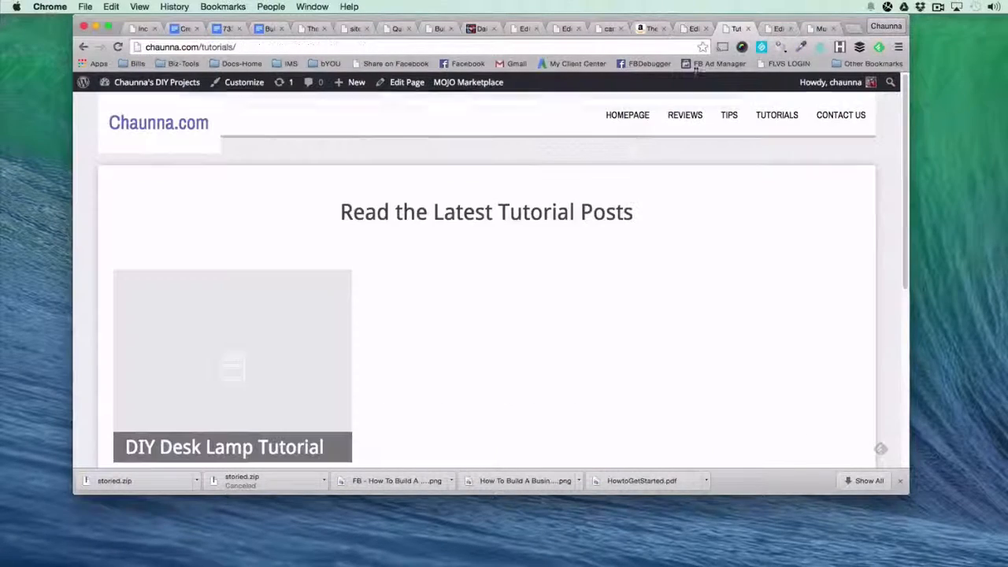
{"action": "left_click", "coordinate": [618, 115]}
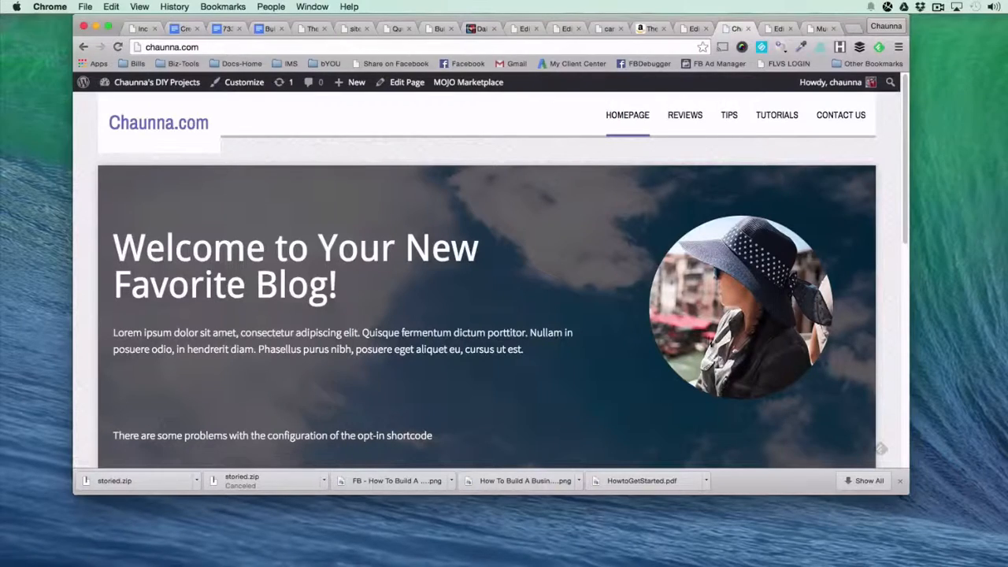
{"action": "left_click", "coordinate": [691, 29]}
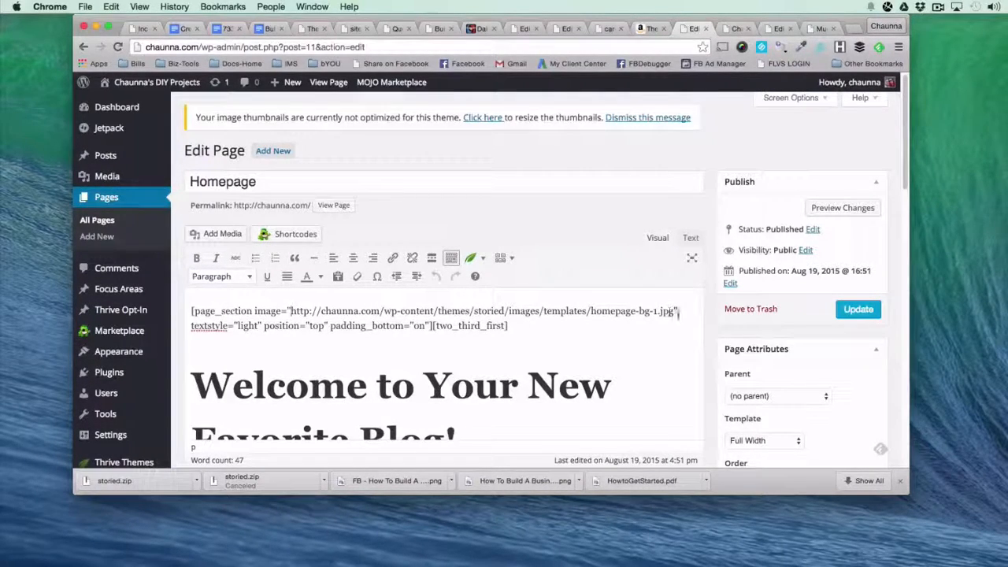
{"action": "left_click_drag", "start_coordinate": [671, 313], "coordinate": [290, 311]}
{"action": "left_click", "coordinate": [271, 359]}
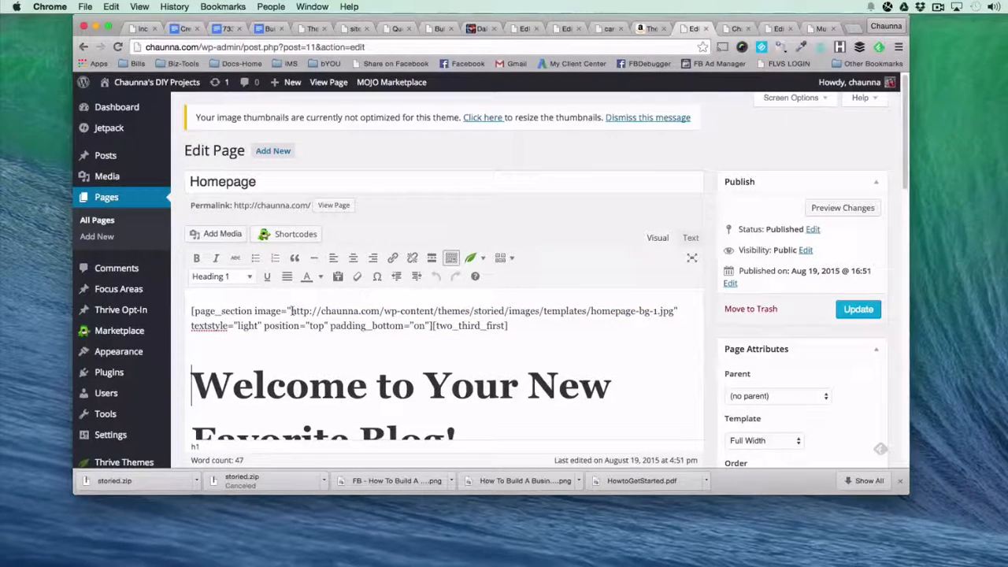
Compare the live homepage's welcome heading and introductory paragraph with the matching content in the Homepage editor.
{"action": "scroll", "coordinate": [306, 333], "scroll_direction": "down", "scroll_amount": 1}
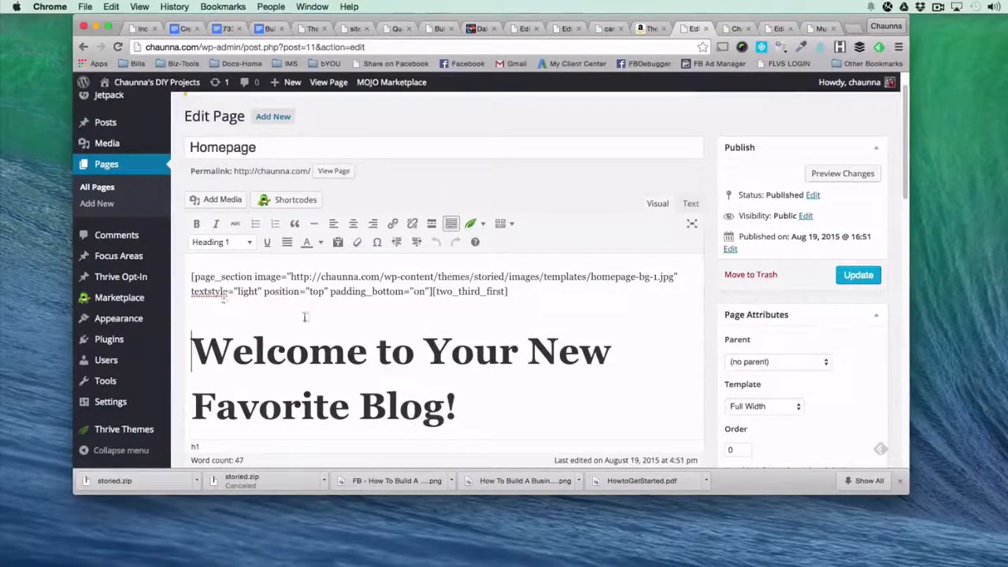
{"action": "scroll", "coordinate": [325, 342], "scroll_direction": "down", "scroll_amount": 1}
{"action": "left_click", "coordinate": [725, 29]}
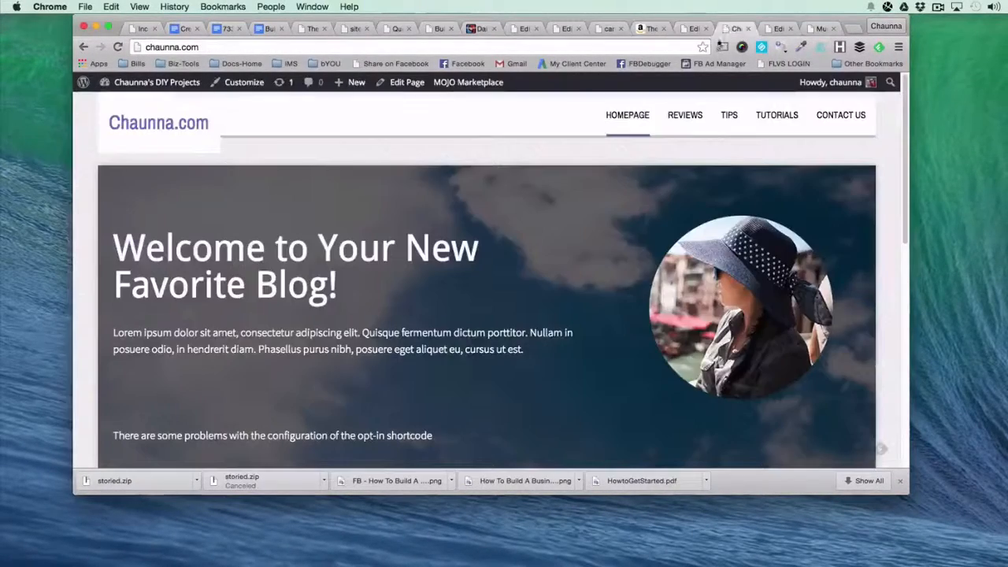
{"action": "left_click", "coordinate": [691, 28]}
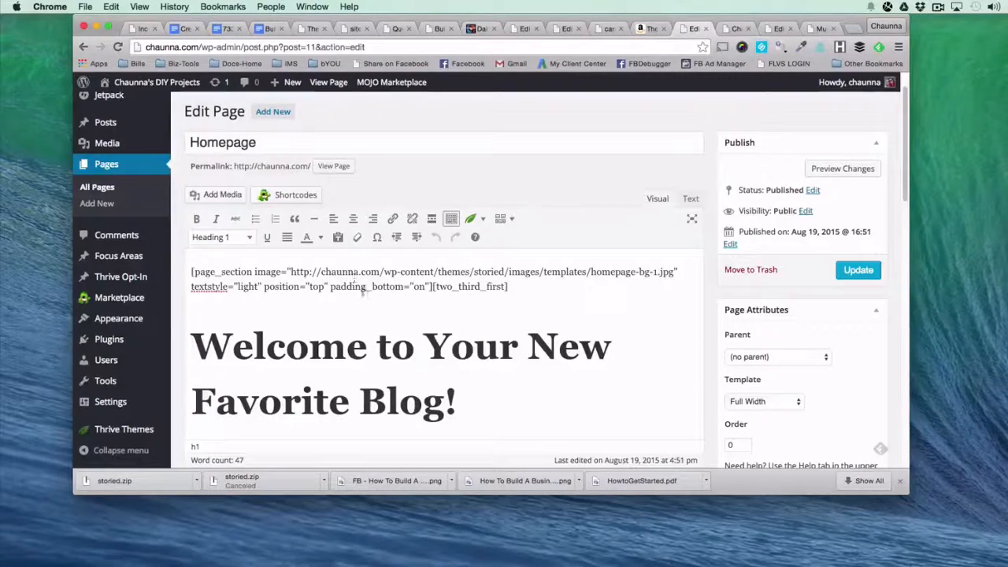
{"action": "scroll", "coordinate": [363, 306], "scroll_direction": "down", "scroll_amount": 3}
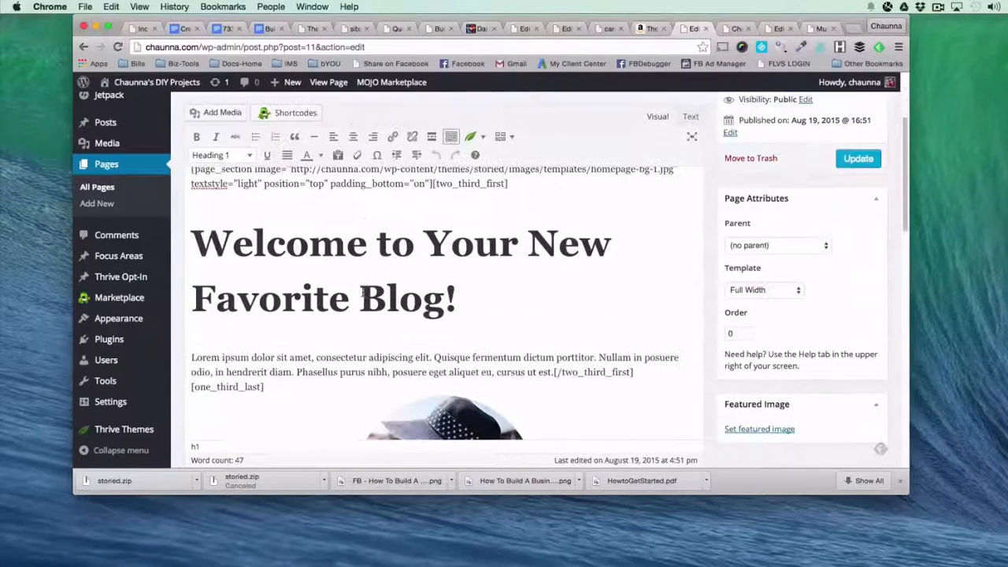
{"action": "scroll", "coordinate": [192, 243], "scroll_direction": "down", "scroll_amount": 1}
{"action": "left_click", "coordinate": [732, 29]}
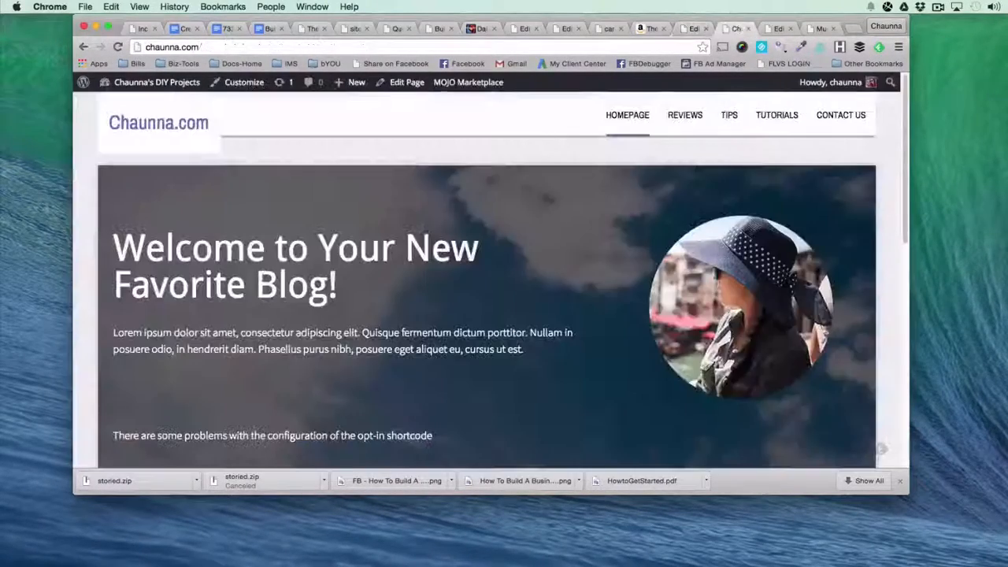
{"action": "left_click_drag", "start_coordinate": [114, 333], "coordinate": [525, 350]}
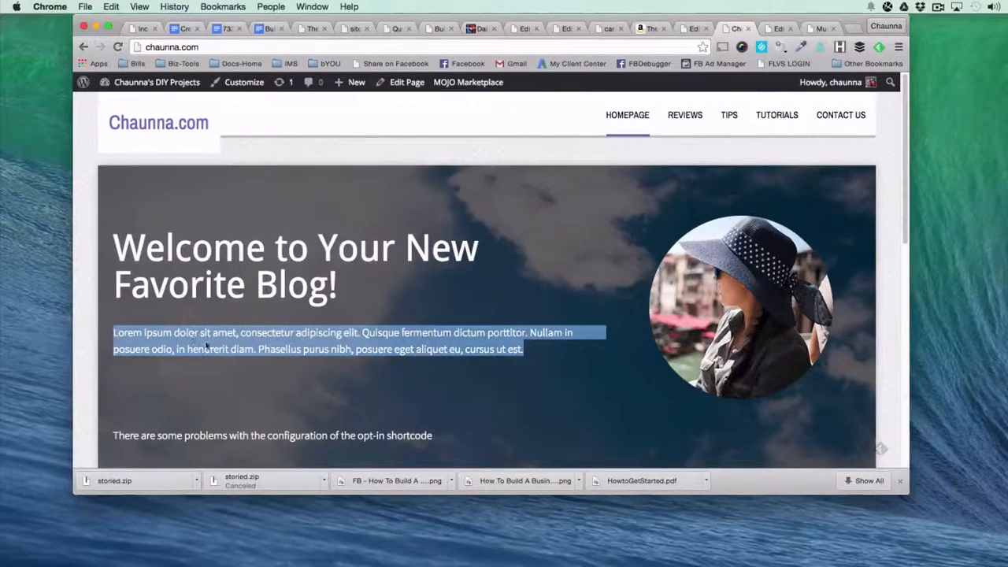
{"action": "left_click", "coordinate": [682, 30]}
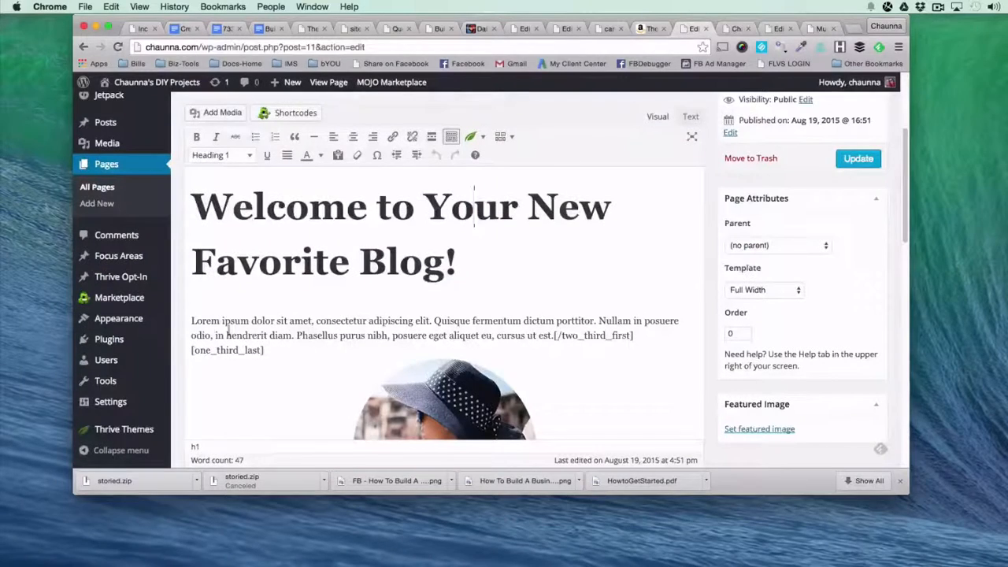
Convert the lorem ipsum paragraph under the welcome heading into a bulleted list, with separate bullets starting at "Lorem", "Quisque" and "Nullam".
{"action": "left_click", "coordinate": [187, 321]}
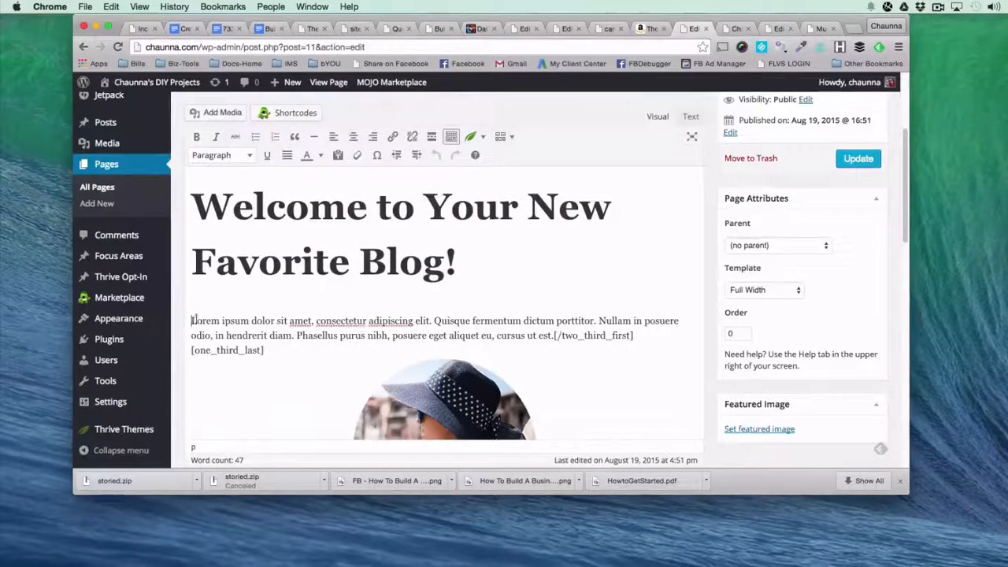
{"action": "left_click", "coordinate": [255, 137]}
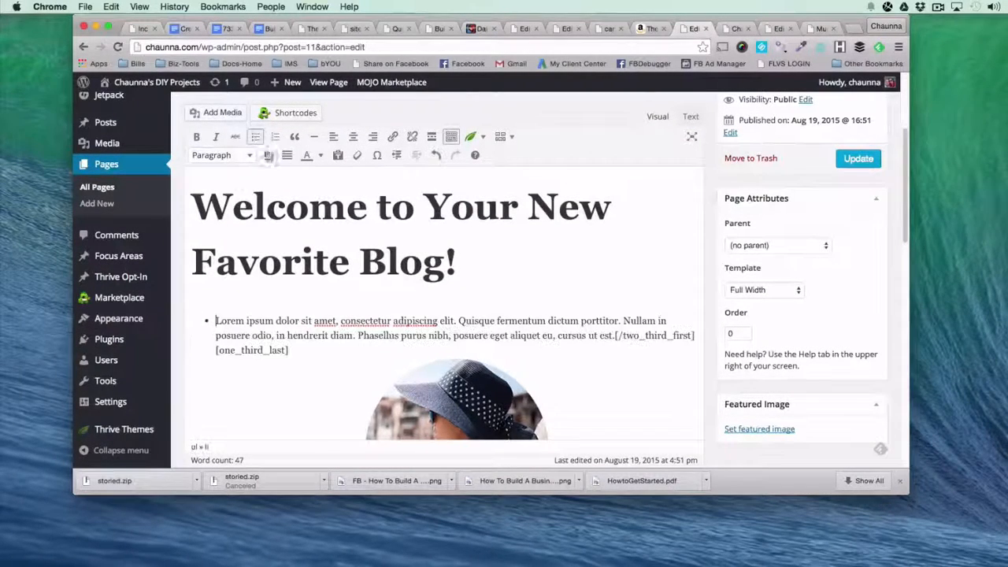
{"action": "left_click", "coordinate": [459, 320]}
{"action": "key", "text": "Return"}
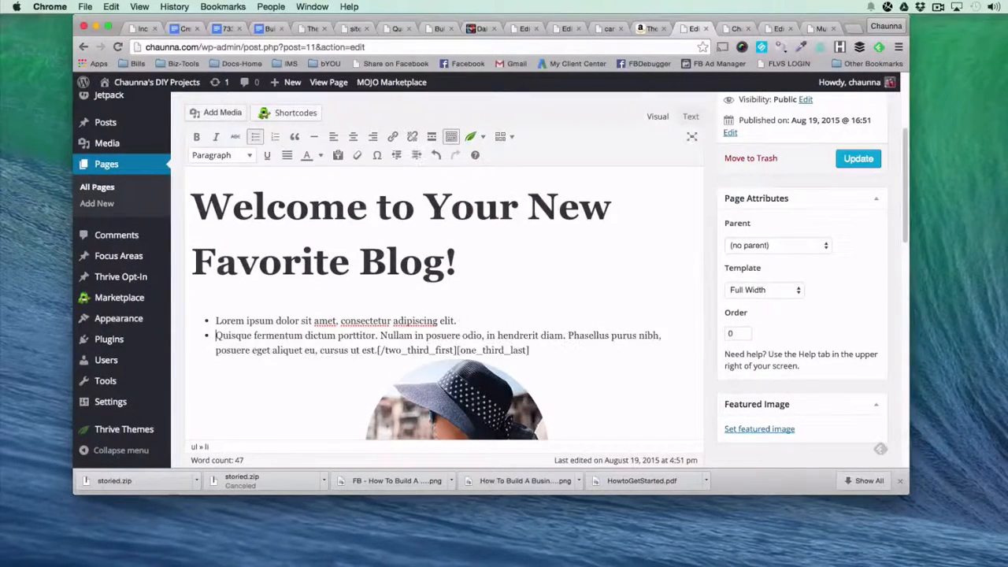
{"action": "left_click", "coordinate": [380, 336]}
{"action": "key", "text": "Return"}
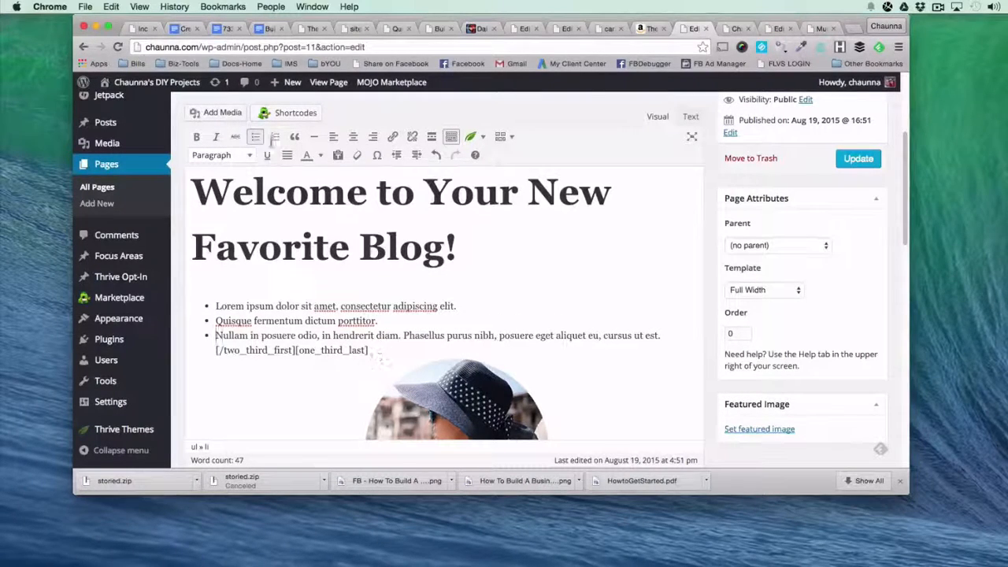
Examine the opening two_third_first shortcode and the available column layouts, comparing the 2/3 and 1/3 split with the live banner.
{"action": "left_click", "coordinate": [725, 30]}
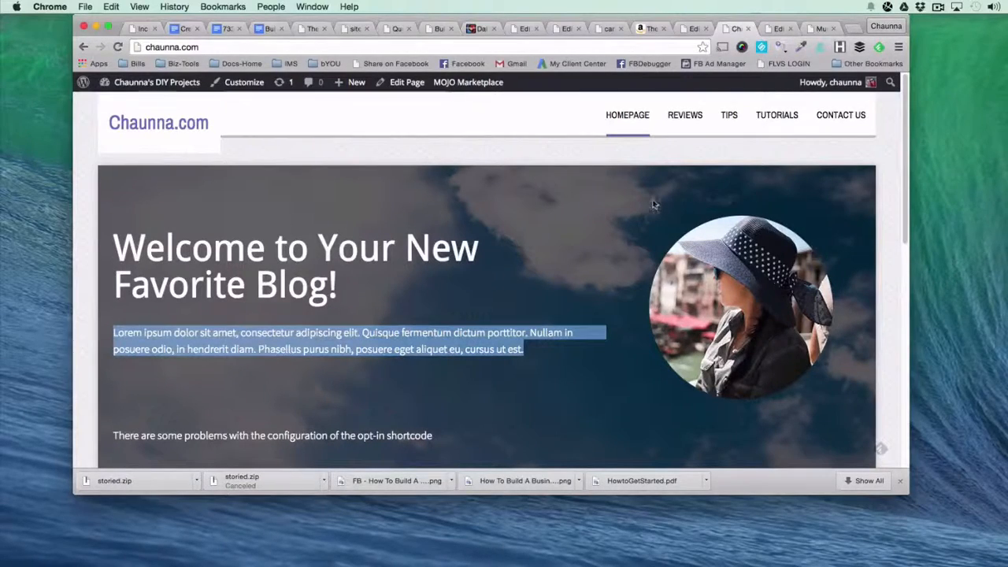
{"action": "left_click", "coordinate": [683, 29]}
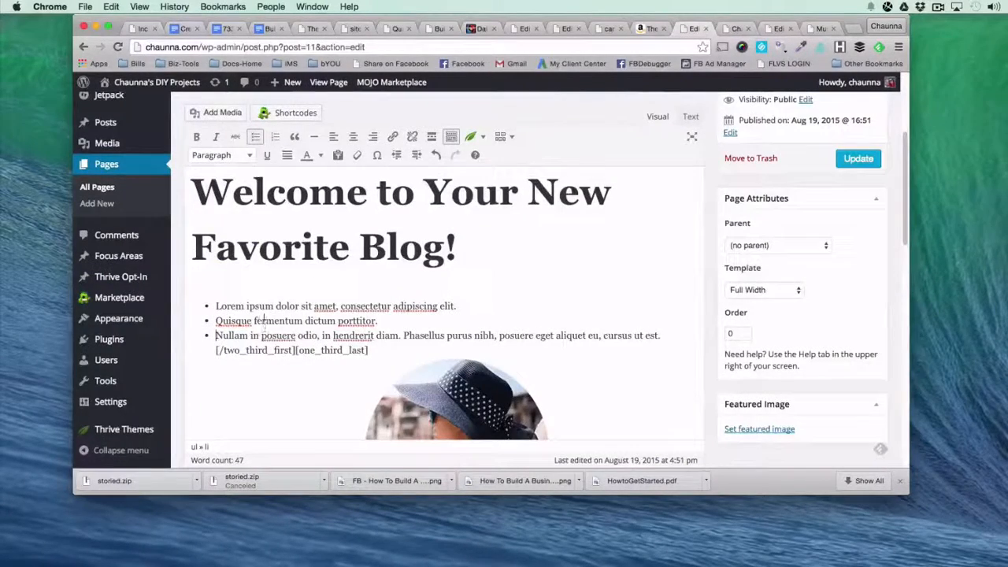
{"action": "scroll", "coordinate": [260, 276], "scroll_direction": "up", "scroll_amount": 3}
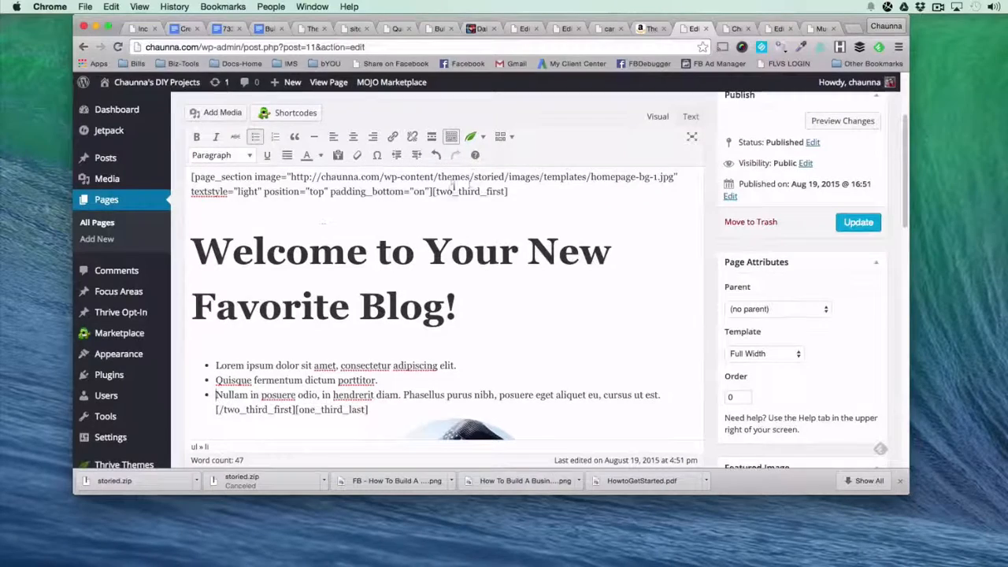
{"action": "left_click_drag", "start_coordinate": [432, 191], "coordinate": [496, 197]}
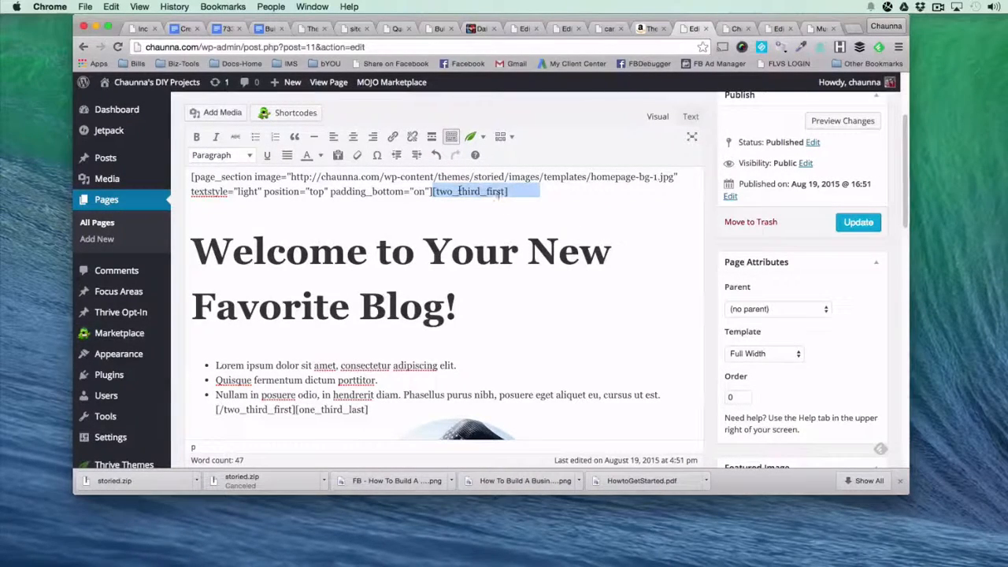
{"action": "left_click", "coordinate": [499, 138]}
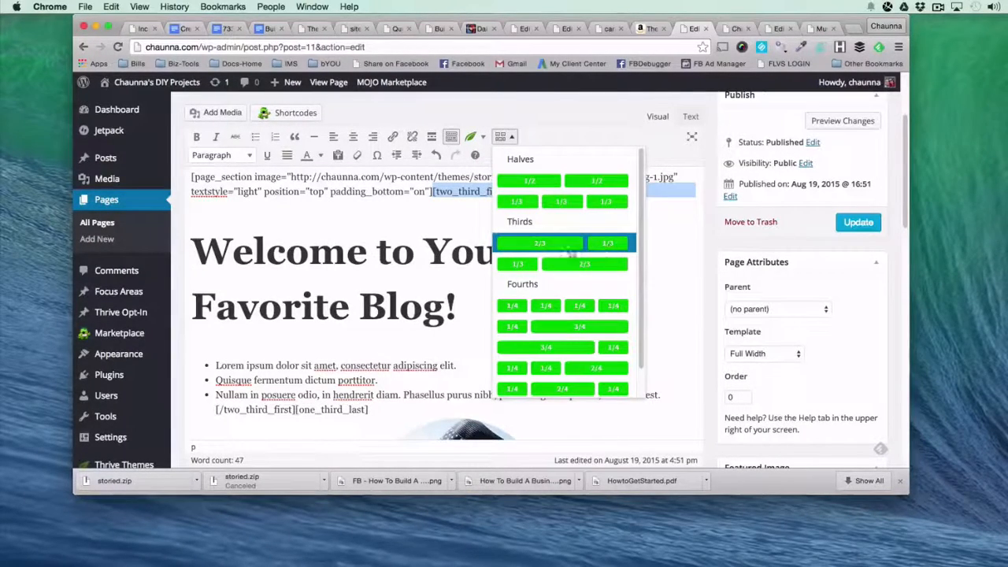
{"action": "left_click", "coordinate": [736, 29]}
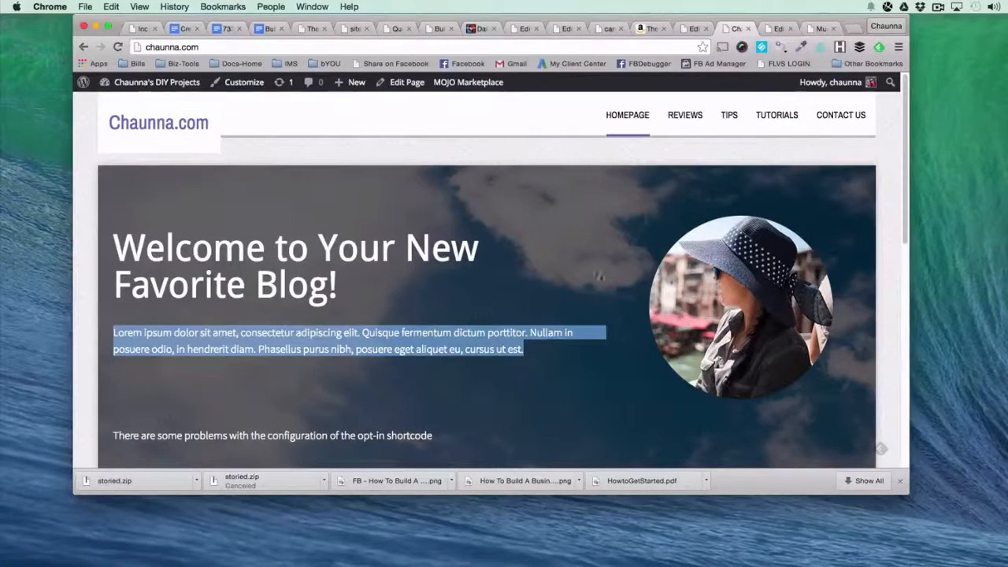
{"action": "left_click", "coordinate": [695, 28]}
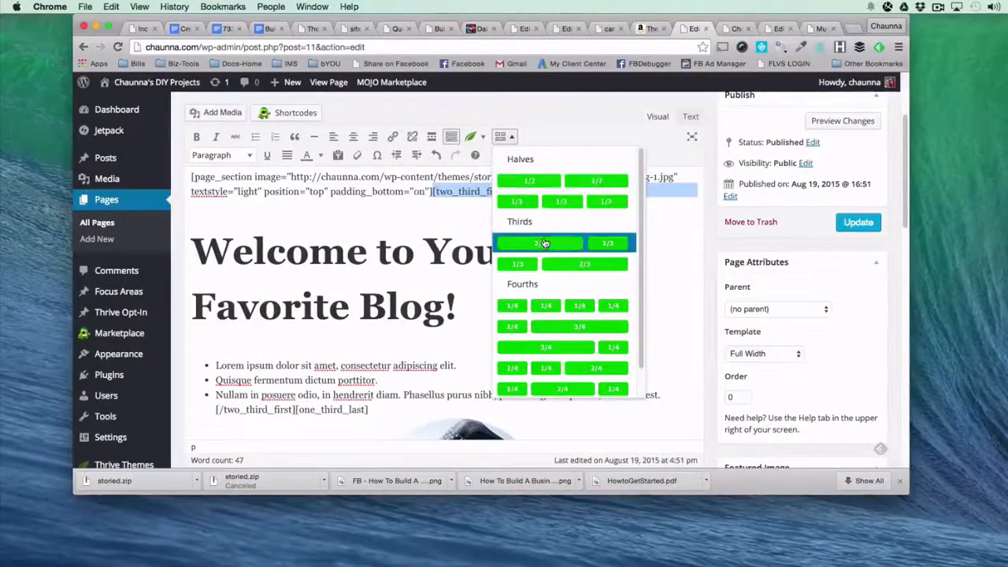
{"action": "left_click", "coordinate": [438, 226]}
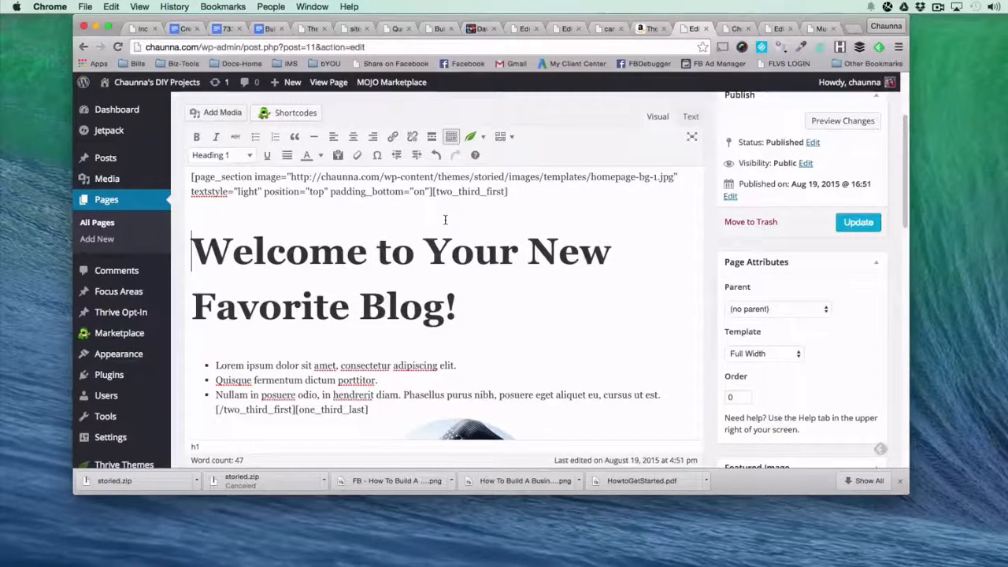
{"action": "left_click", "coordinate": [502, 138]}
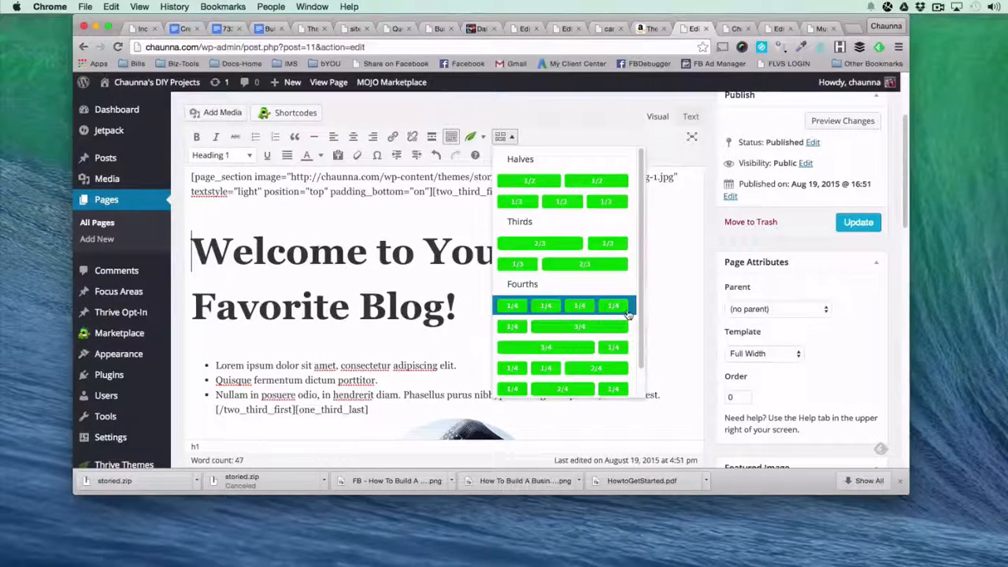
{"action": "left_click", "coordinate": [394, 215]}
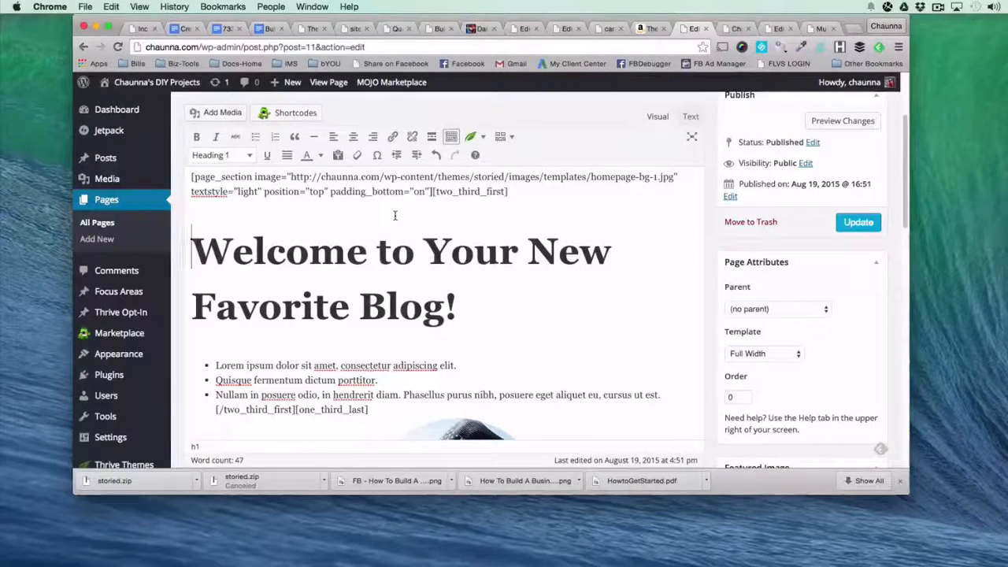
Examine the closing two_third_first tag and the one_third_last tags around the portrait image against the live banner's columns.
{"action": "scroll", "coordinate": [395, 215], "scroll_direction": "down", "scroll_amount": 4}
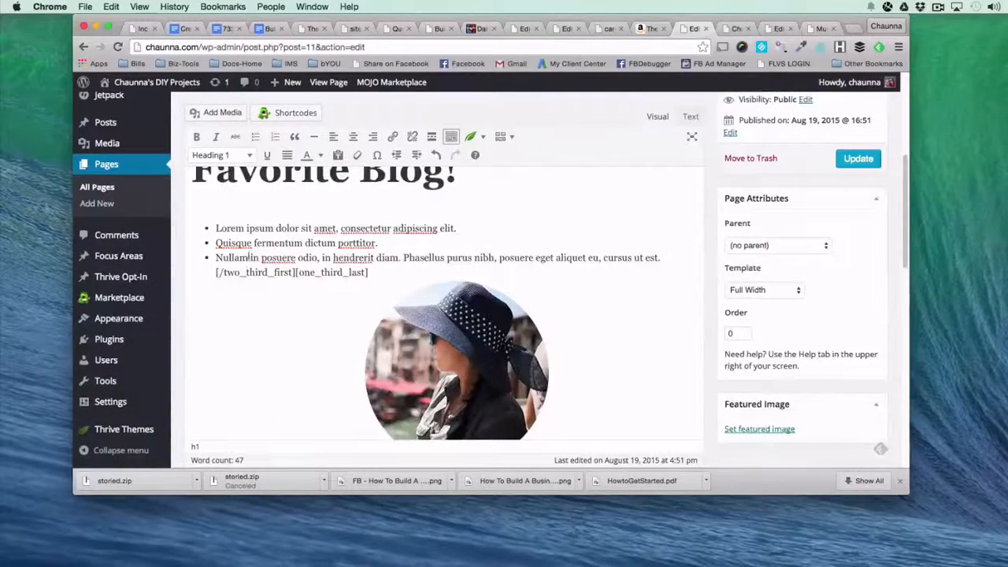
{"action": "scroll", "coordinate": [295, 280], "scroll_direction": "down", "scroll_amount": 1}
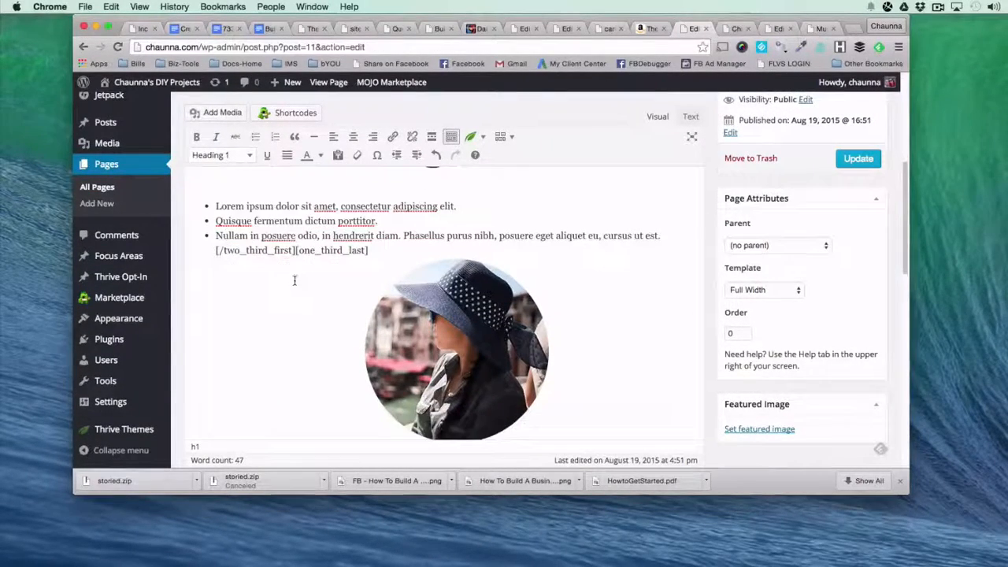
{"action": "left_click_drag", "start_coordinate": [216, 250], "coordinate": [296, 256]}
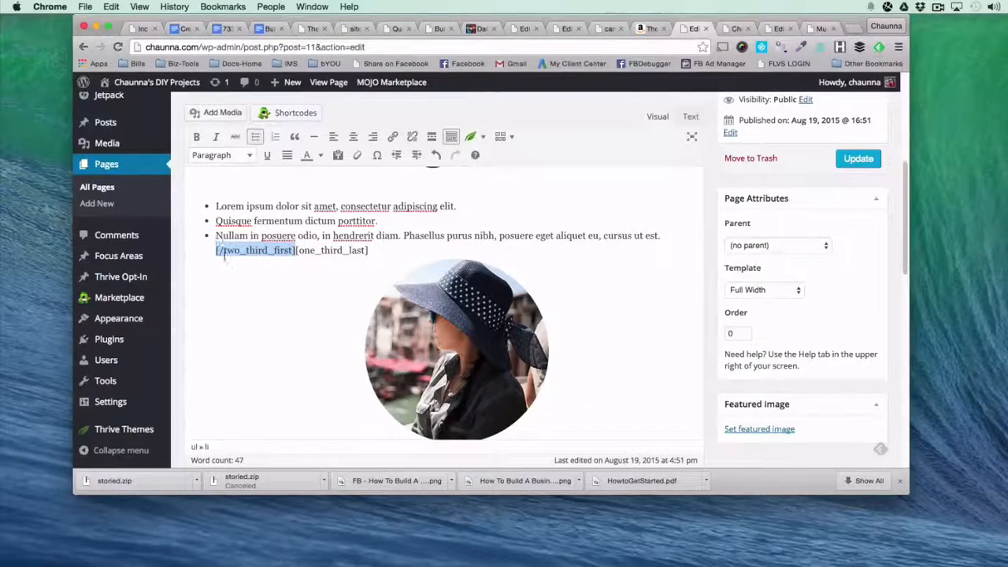
{"action": "scroll", "coordinate": [227, 260], "scroll_direction": "up", "scroll_amount": 5}
{"action": "scroll", "coordinate": [220, 309], "scroll_direction": "up", "scroll_amount": 5}
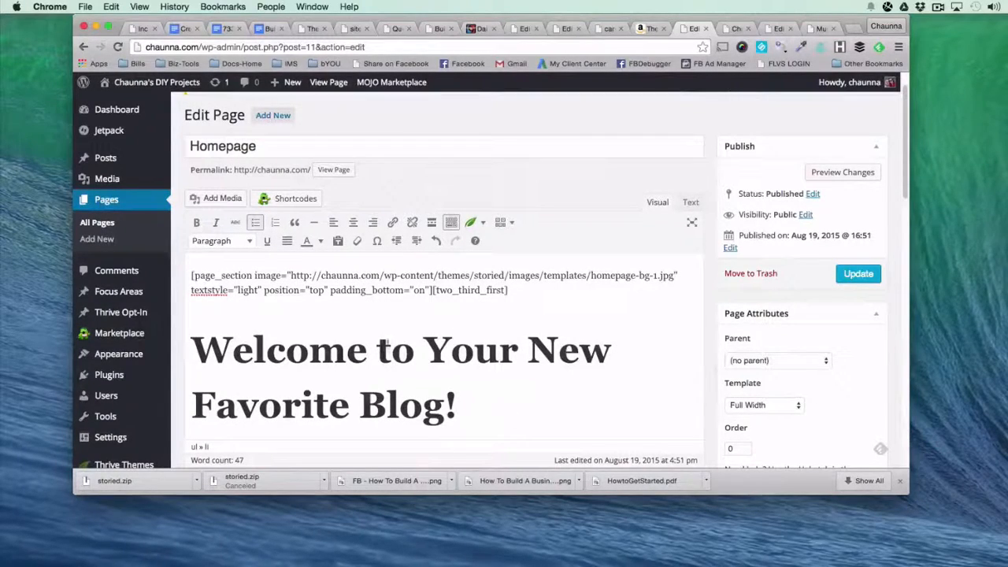
{"action": "left_click", "coordinate": [735, 28]}
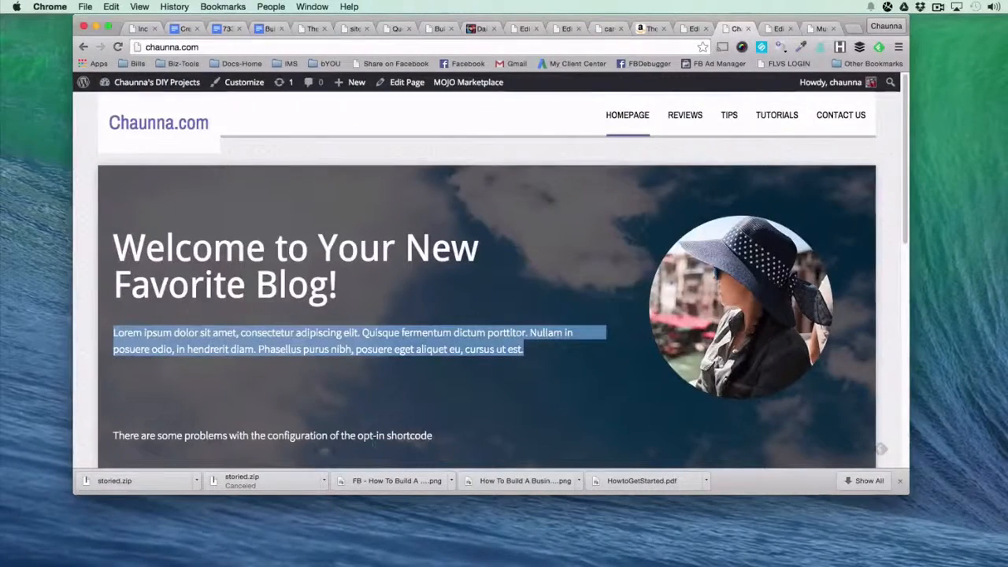
{"action": "left_click", "coordinate": [690, 28]}
{"action": "scroll", "coordinate": [343, 285], "scroll_direction": "down", "scroll_amount": 6}
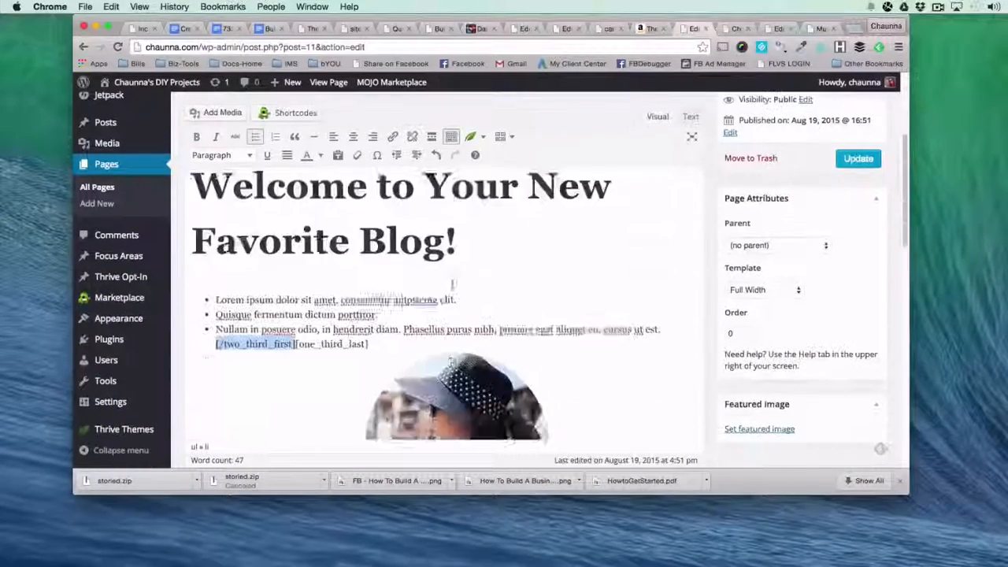
{"action": "left_click_drag", "start_coordinate": [297, 263], "coordinate": [386, 264]}
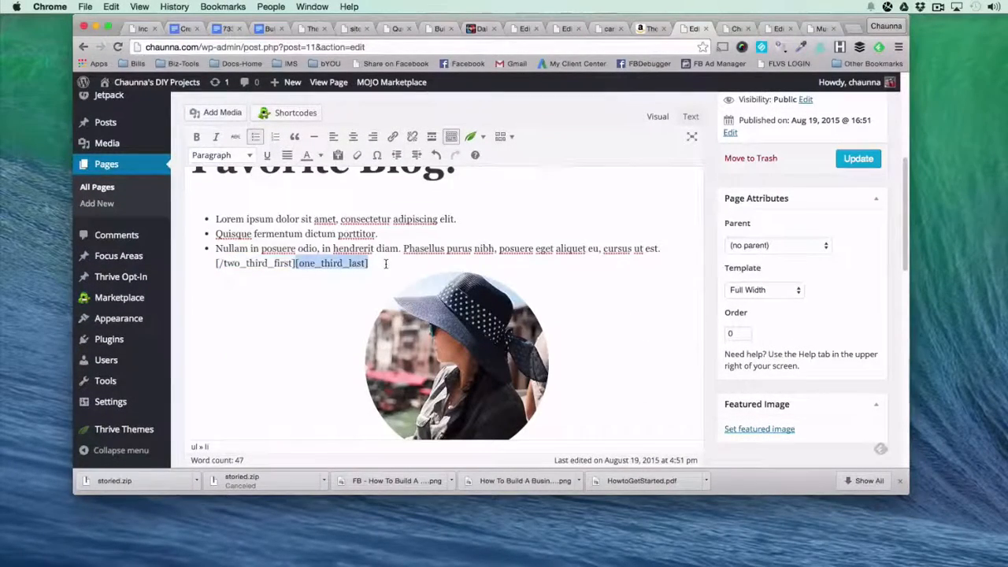
{"action": "scroll", "coordinate": [386, 264], "scroll_direction": "down", "scroll_amount": 1}
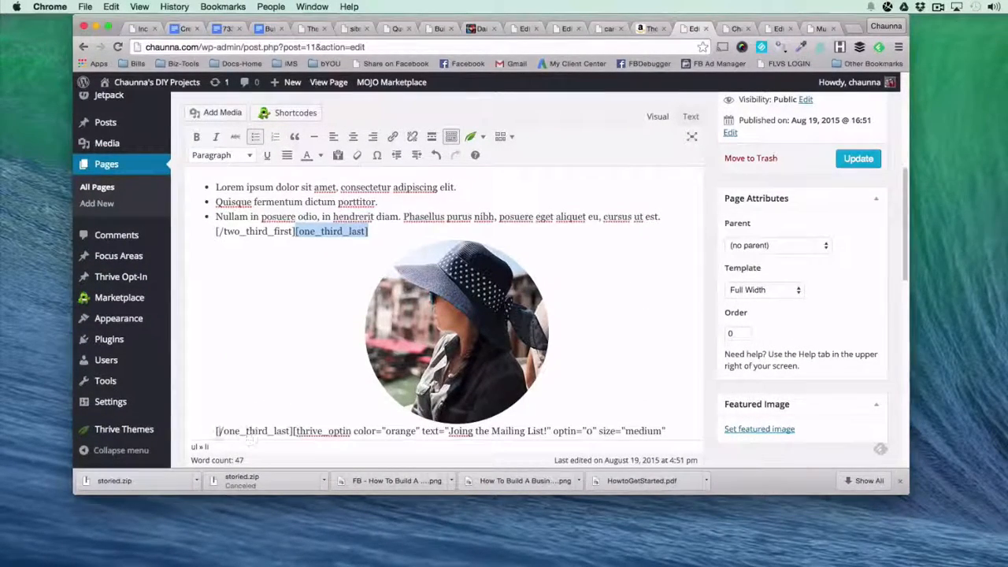
{"action": "left_click_drag", "start_coordinate": [215, 431], "coordinate": [295, 431]}
Delete the portrait image between the one_third_last tags and put an unbulleted blank line in its place.
{"action": "left_click", "coordinate": [472, 331]}
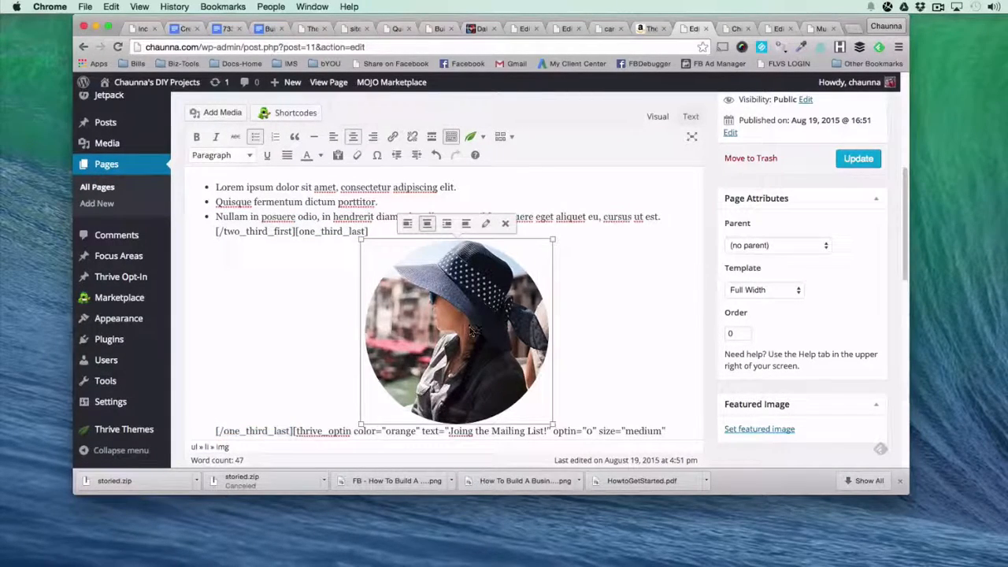
{"action": "key", "text": "BackSpace"}
{"action": "key", "text": "Return"}
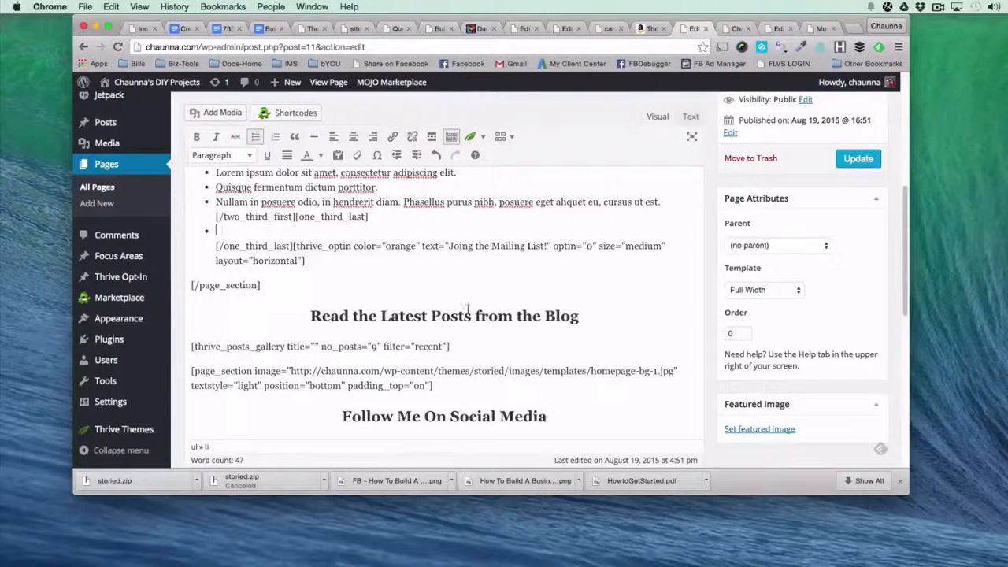
{"action": "left_click", "coordinate": [255, 136]}
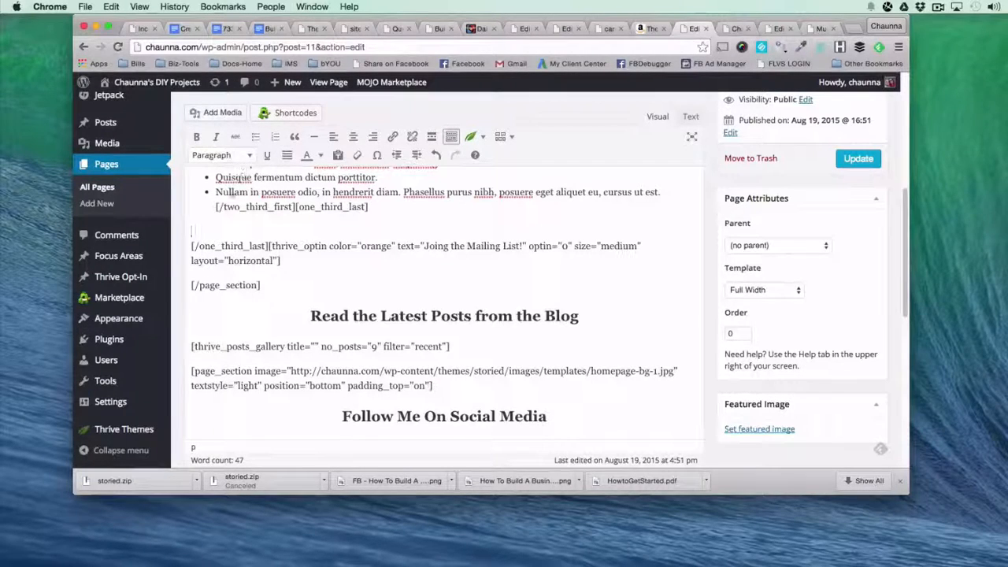
Upload "How To Build A Business Website In An Afternoon.png" from the Desktop as new media for the page.
{"action": "left_click", "coordinate": [228, 113]}
{"action": "left_click", "coordinate": [236, 132]}
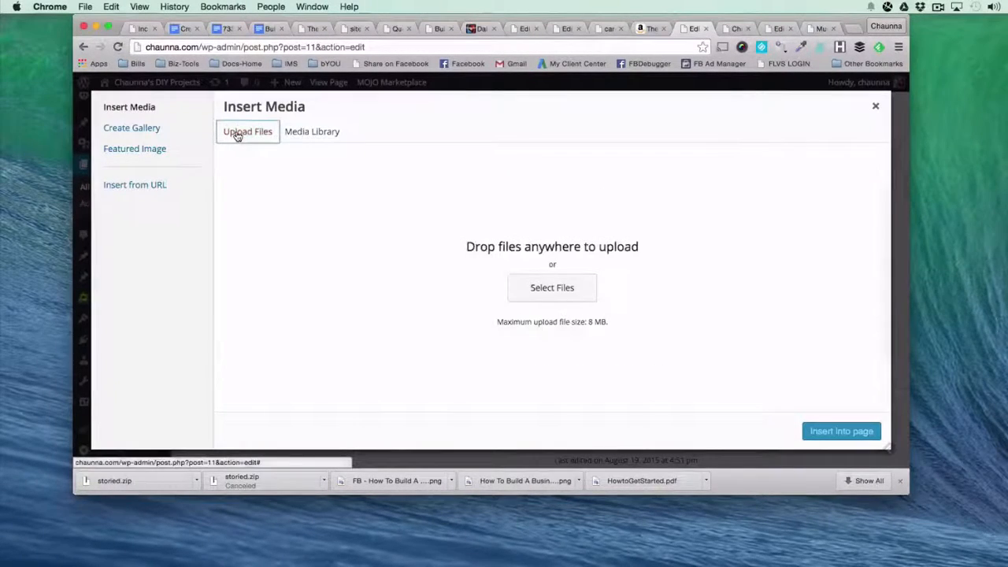
{"action": "left_click", "coordinate": [554, 290]}
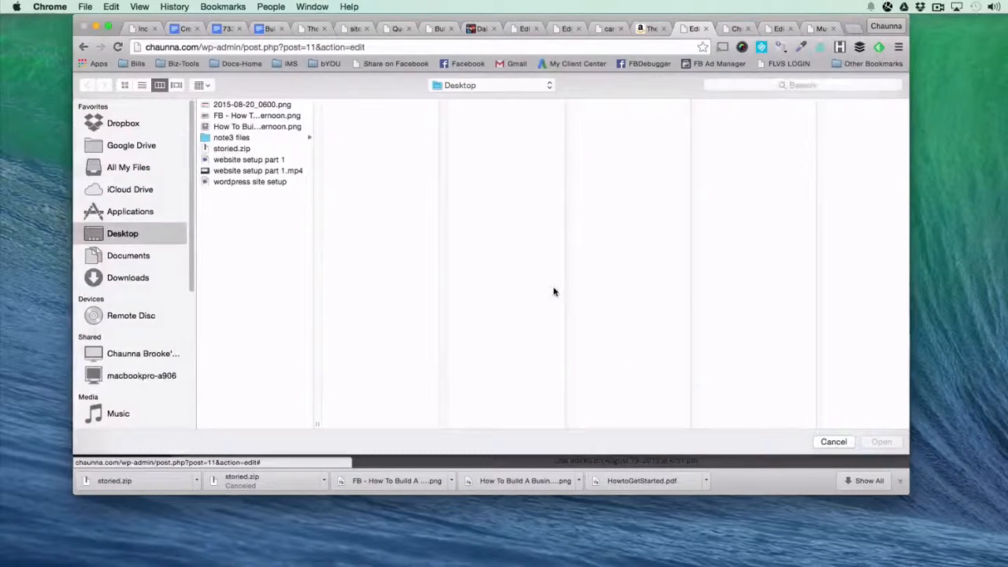
{"action": "left_click", "coordinate": [256, 105]}
{"action": "left_click", "coordinate": [251, 116]}
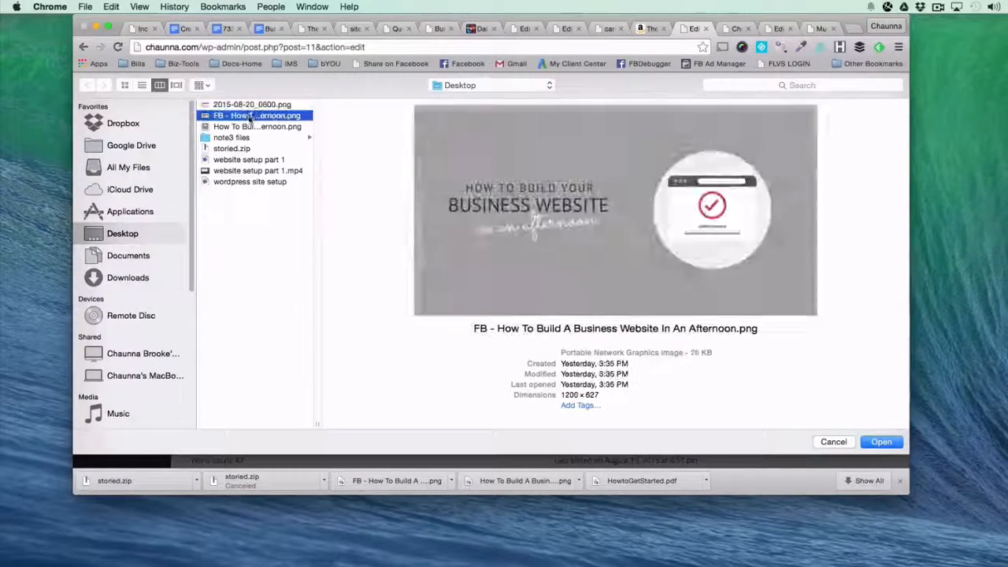
{"action": "left_click", "coordinate": [250, 127]}
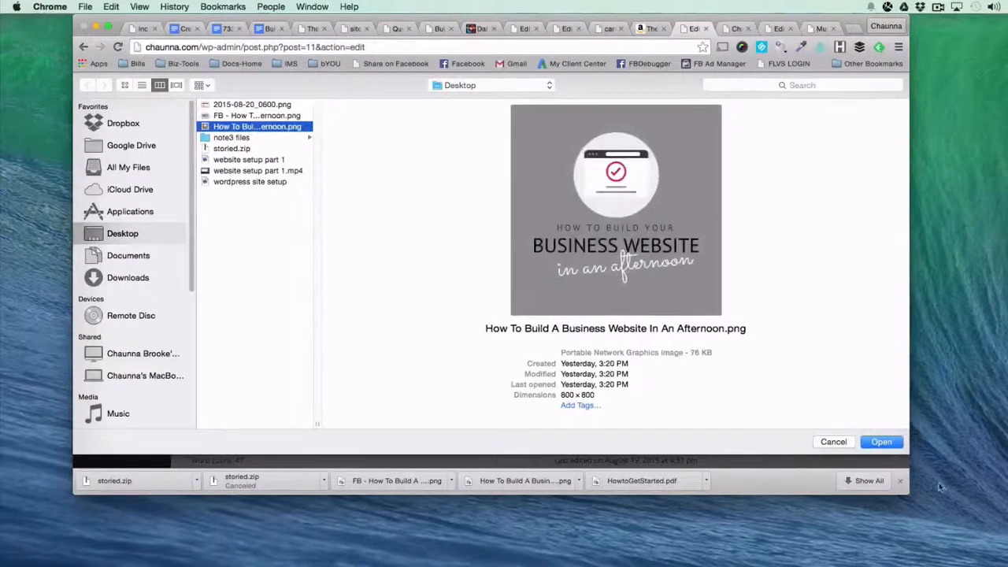
{"action": "left_click", "coordinate": [874, 443]}
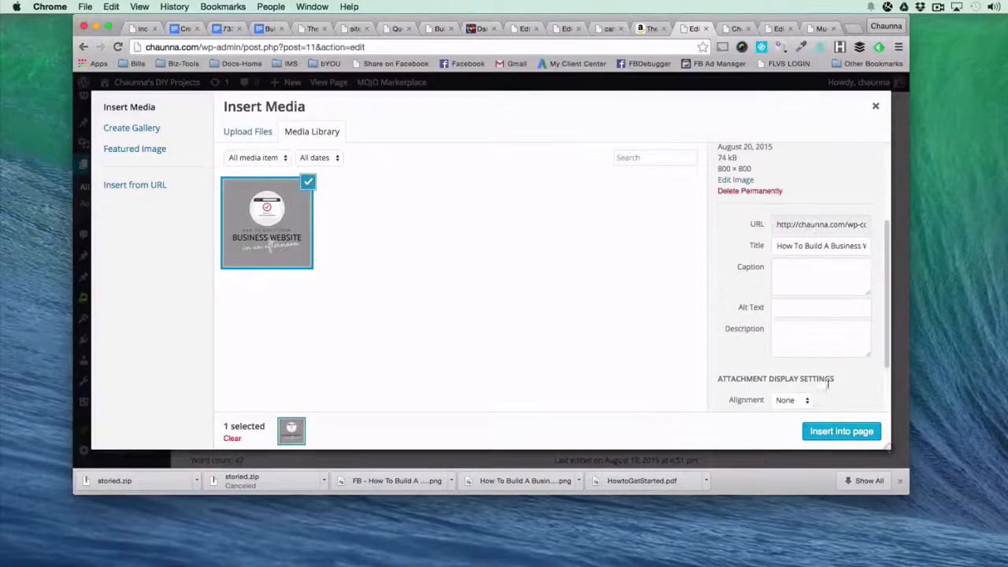
Insert the uploaded image into the page with Center alignment, no link and the Medium – 300 × 300 size.
{"action": "scroll", "coordinate": [830, 351], "scroll_direction": "down", "scroll_amount": 3}
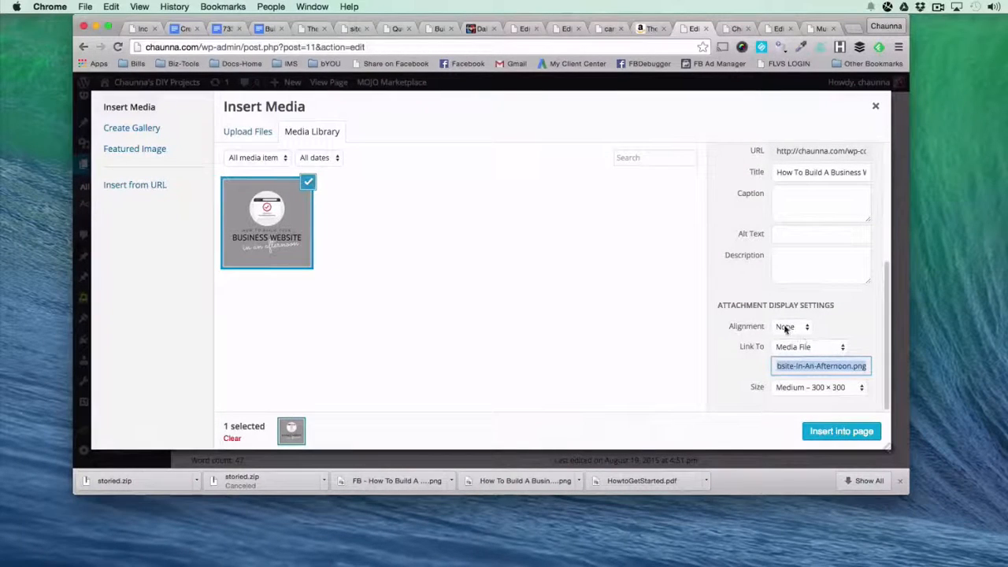
{"action": "left_click", "coordinate": [785, 327]}
{"action": "left_click", "coordinate": [786, 306]}
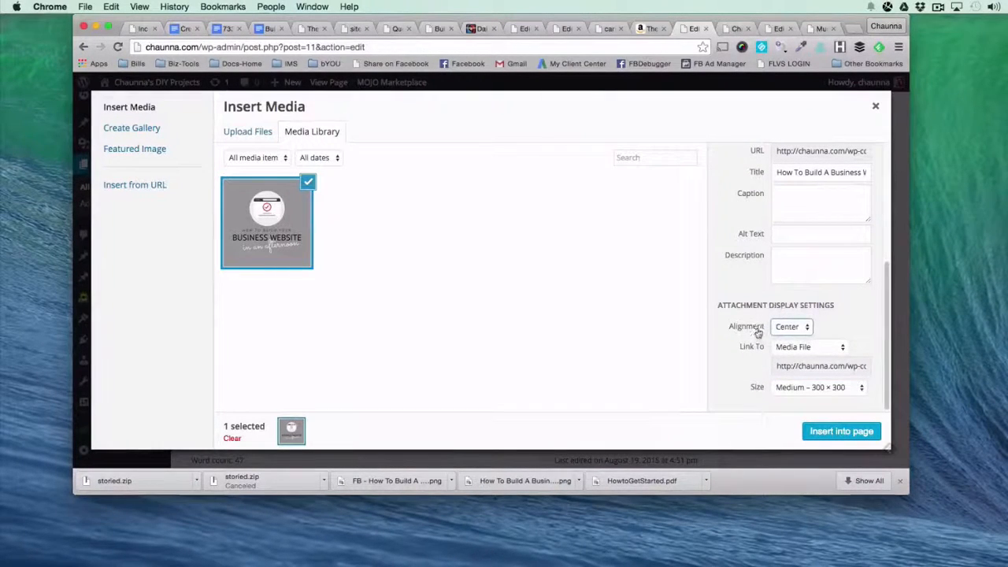
{"action": "left_click", "coordinate": [797, 346]}
{"action": "left_click", "coordinate": [791, 379]}
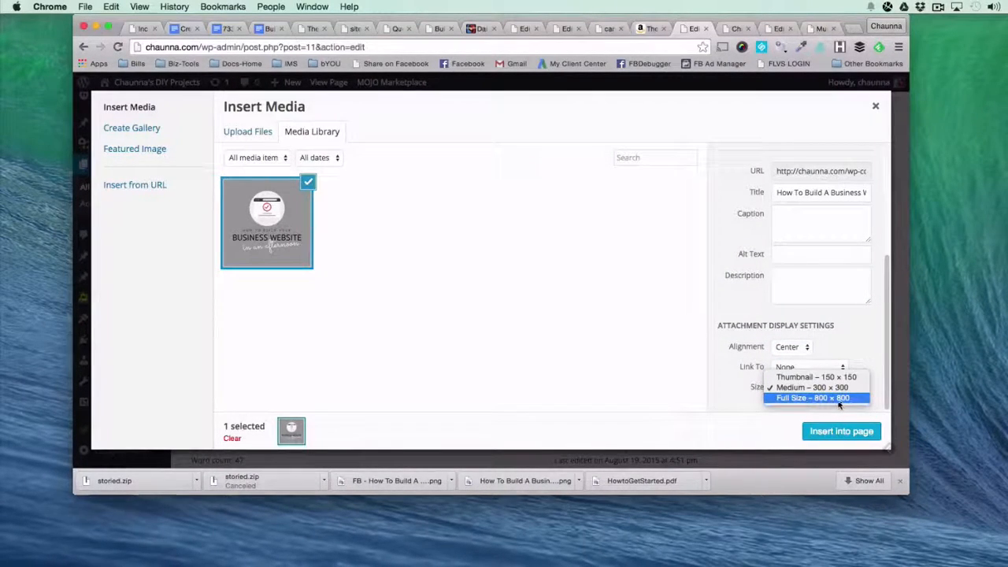
{"action": "left_click", "coordinate": [753, 397]}
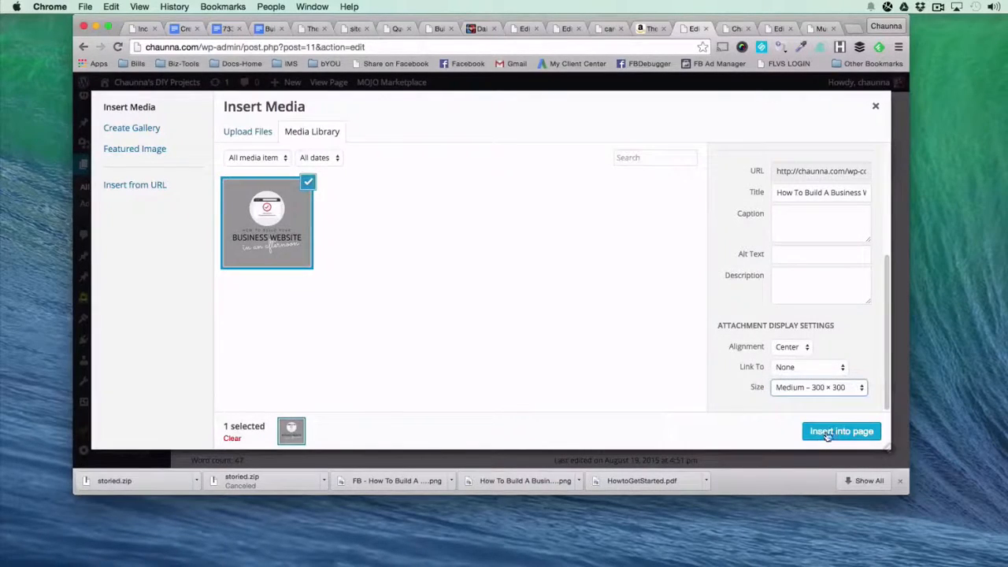
{"action": "left_click", "coordinate": [839, 432]}
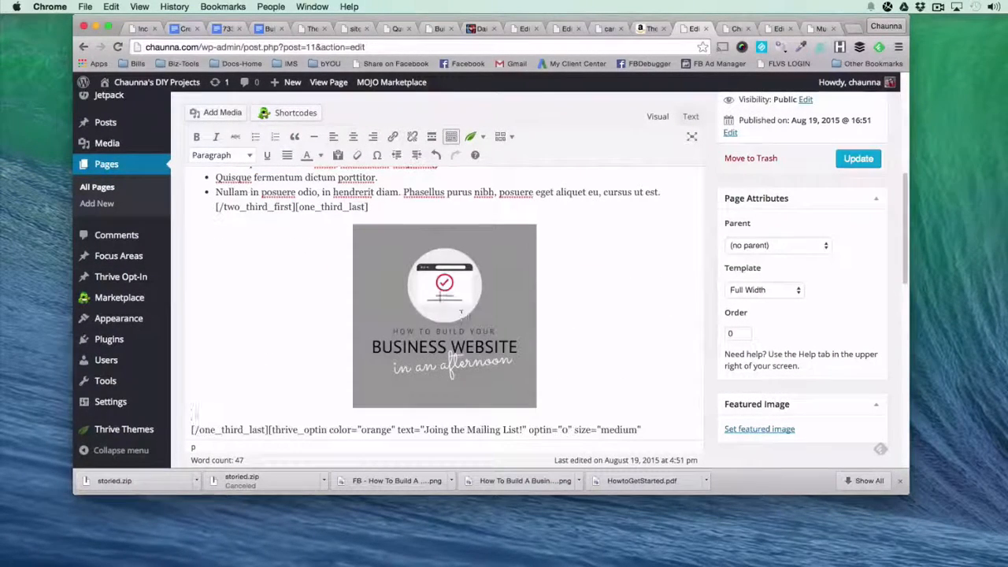
Retitle the banner "Welcome To My Craft Blog" and replace the placeholder list with "Here you'll find posts like" plus lamp, wood-staining and house-customizing bullets.
{"action": "scroll", "coordinate": [489, 433], "scroll_direction": "down", "scroll_amount": 3}
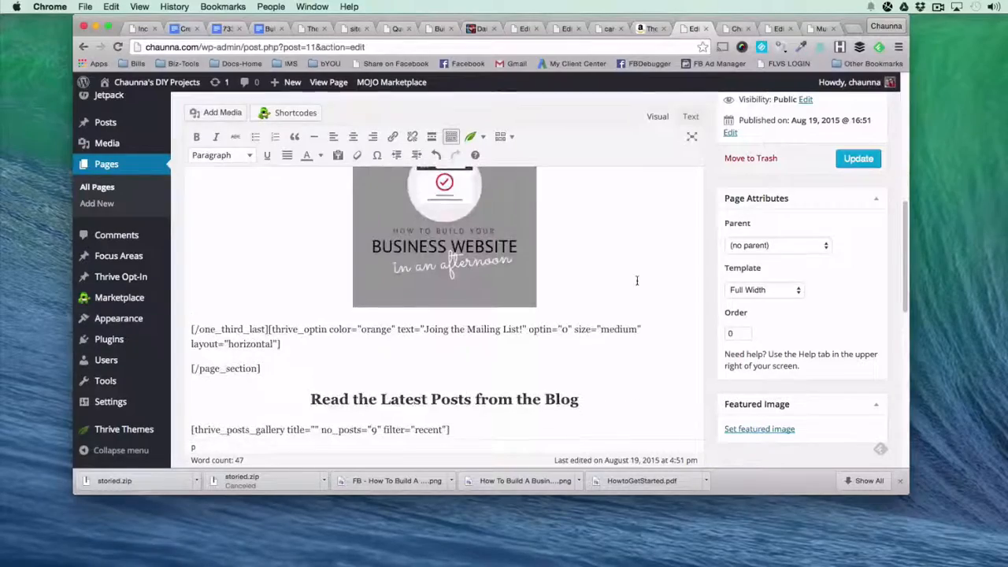
{"action": "scroll", "coordinate": [284, 304], "scroll_direction": "up", "scroll_amount": 10}
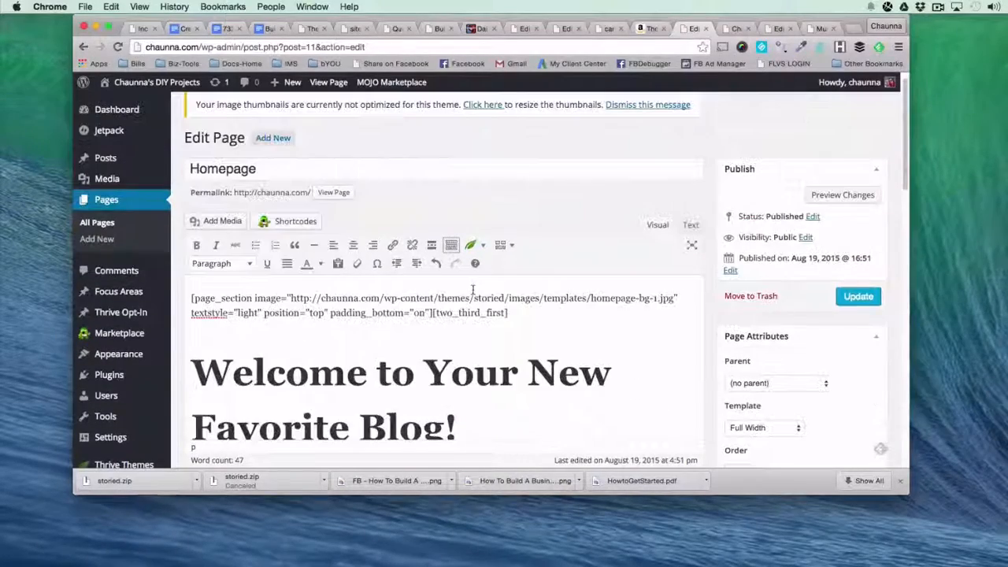
{"action": "scroll", "coordinate": [284, 303], "scroll_direction": "down", "scroll_amount": 2}
{"action": "left_click", "coordinate": [285, 302]}
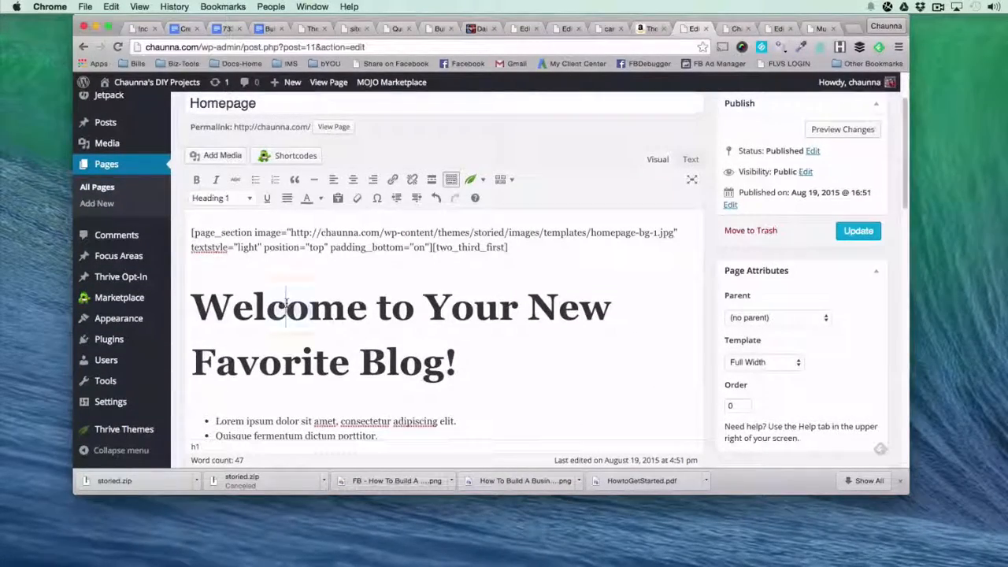
{"action": "double_click", "coordinate": [289, 301]}
{"action": "left_click", "coordinate": [458, 363]}
{"action": "left_click_drag", "start_coordinate": [458, 362], "coordinate": [191, 303]}
{"action": "type", "text": "Welcome To My Craft Bl"}
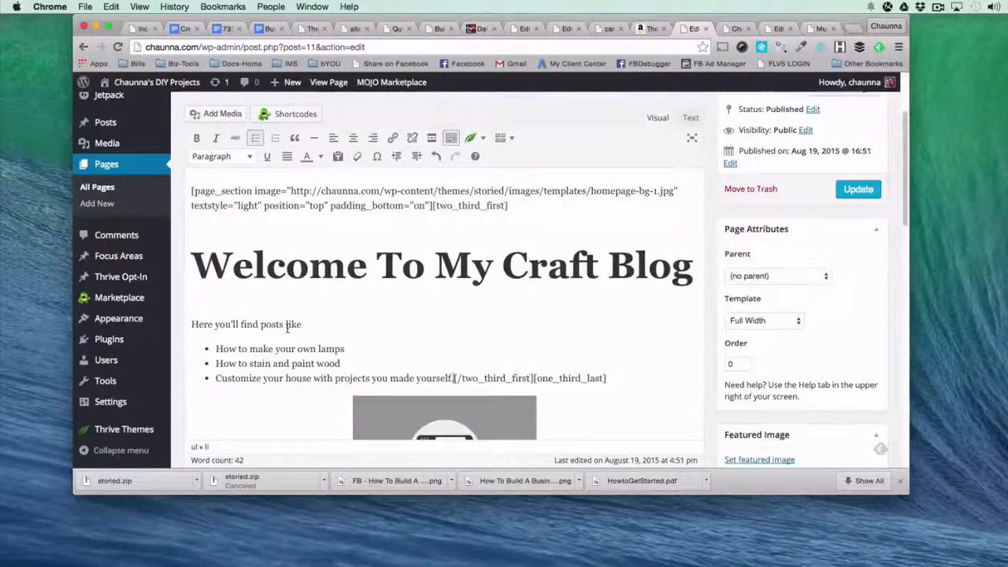
{"action": "scroll", "coordinate": [441, 331], "scroll_direction": "down", "scroll_amount": 5}
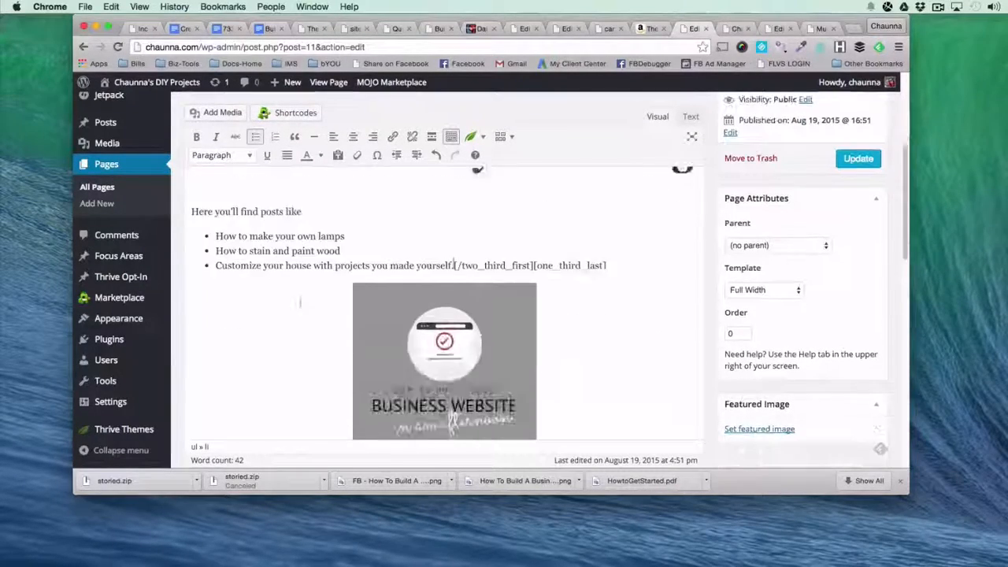
Locate the thrive_optin shortcode after the closing one_third_last tag and update the homepage.
{"action": "scroll", "coordinate": [506, 340], "scroll_direction": "down", "scroll_amount": 2}
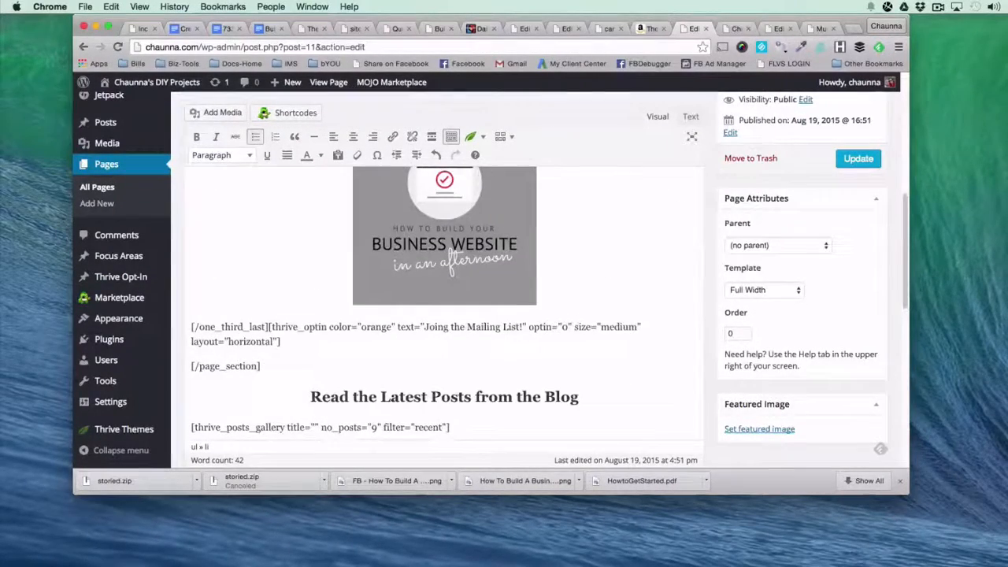
{"action": "left_click", "coordinate": [268, 326]}
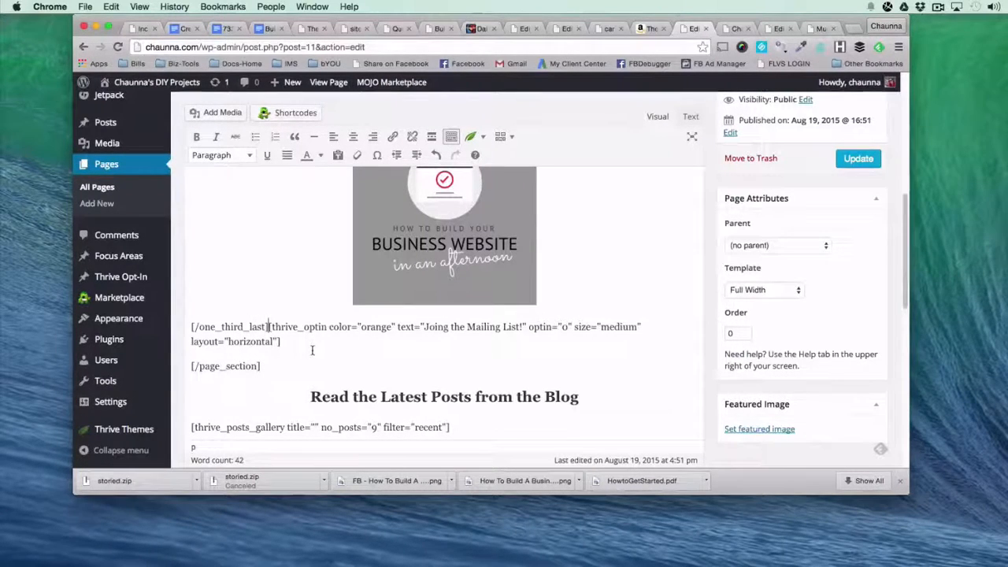
{"action": "left_click", "coordinate": [859, 159]}
Examine the opt-in area beneath the banner text on the live homepage.
{"action": "left_click", "coordinate": [734, 30]}
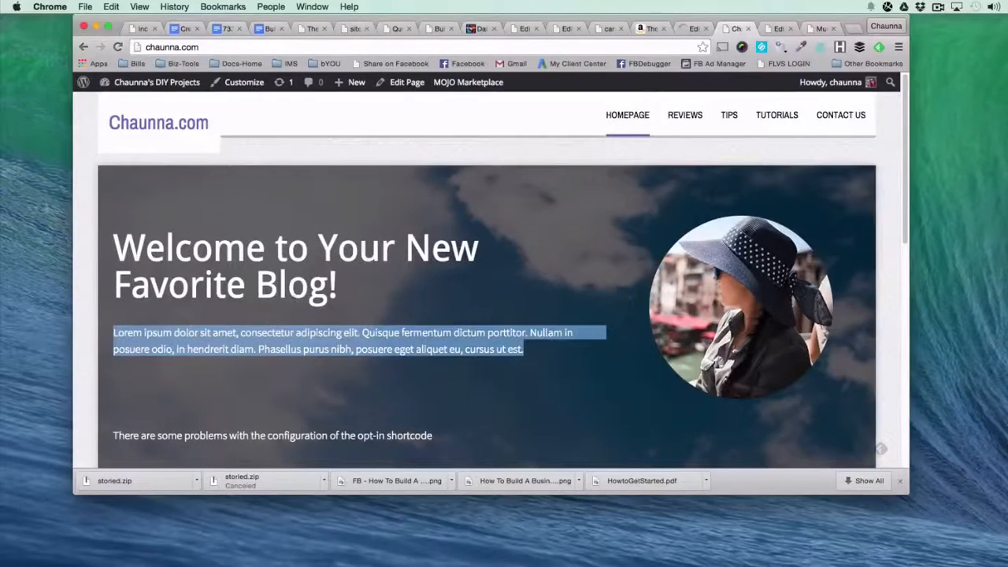
{"action": "scroll", "coordinate": [488, 276], "scroll_direction": "down", "scroll_amount": 2}
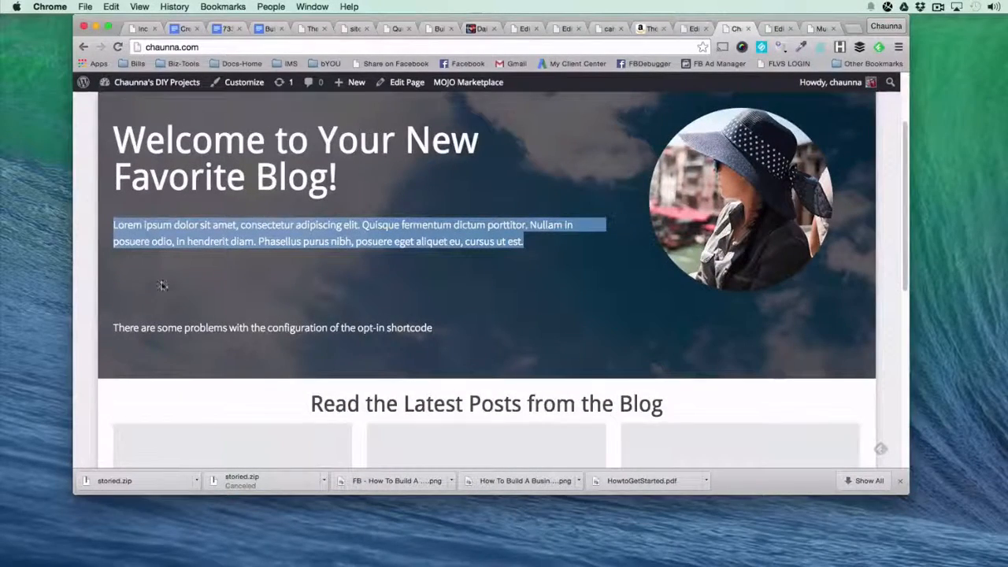
{"action": "left_click_drag", "start_coordinate": [114, 328], "coordinate": [432, 329]}
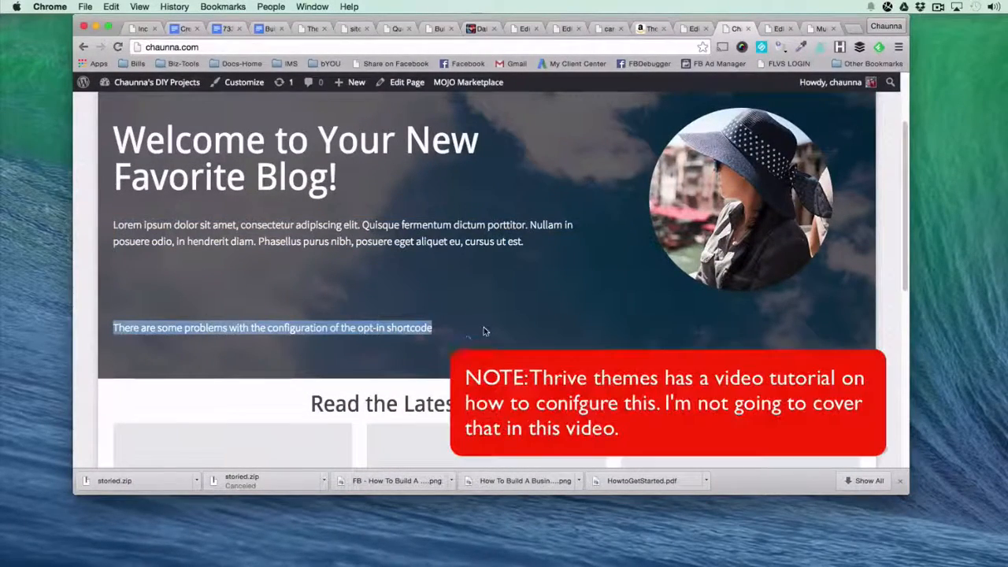
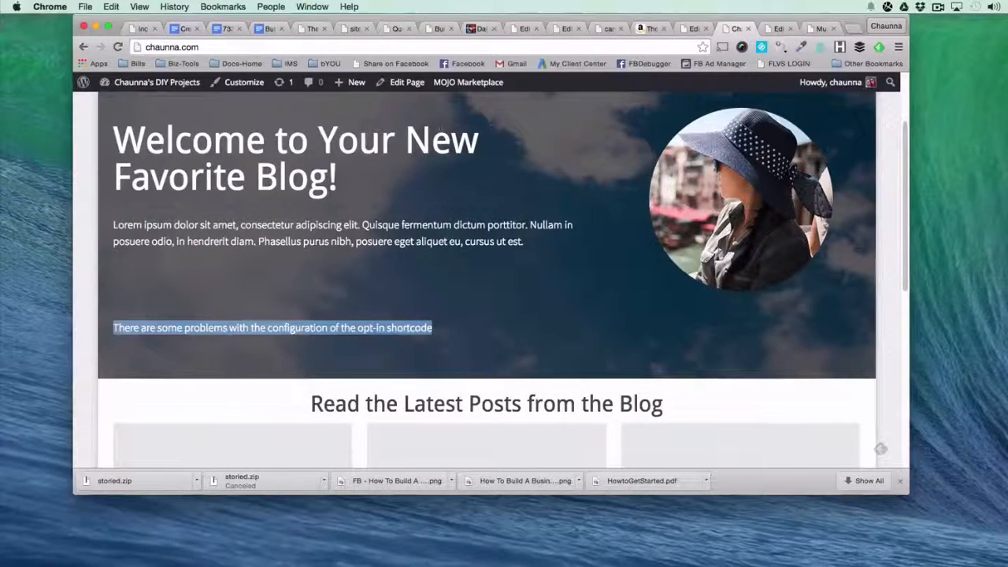
Compare the closing page_section shortcode and the latest posts section in the homepage editor with the corresponding areas on the live homepage.
{"action": "left_click", "coordinate": [693, 29]}
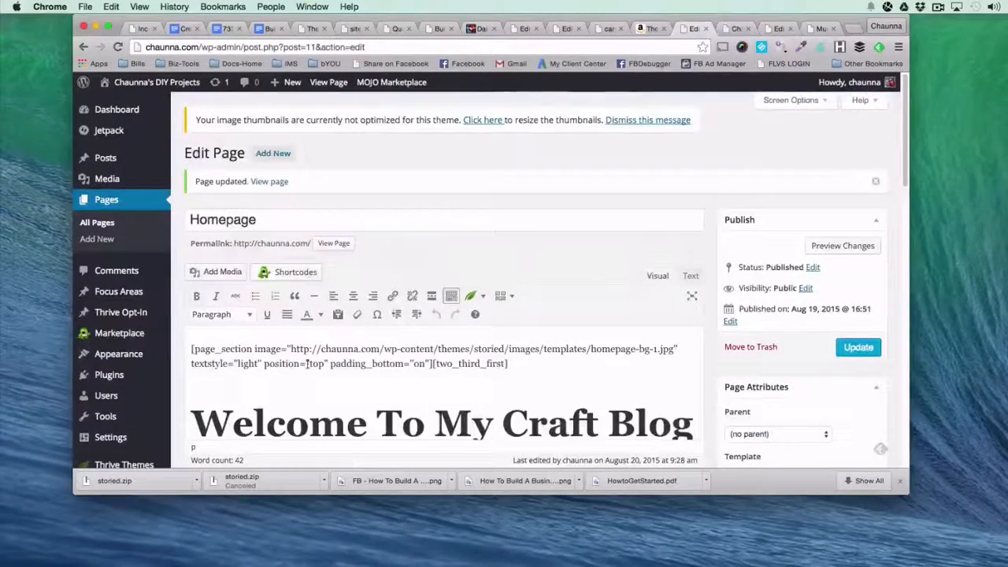
{"action": "scroll", "coordinate": [307, 363], "scroll_direction": "down", "scroll_amount": 10}
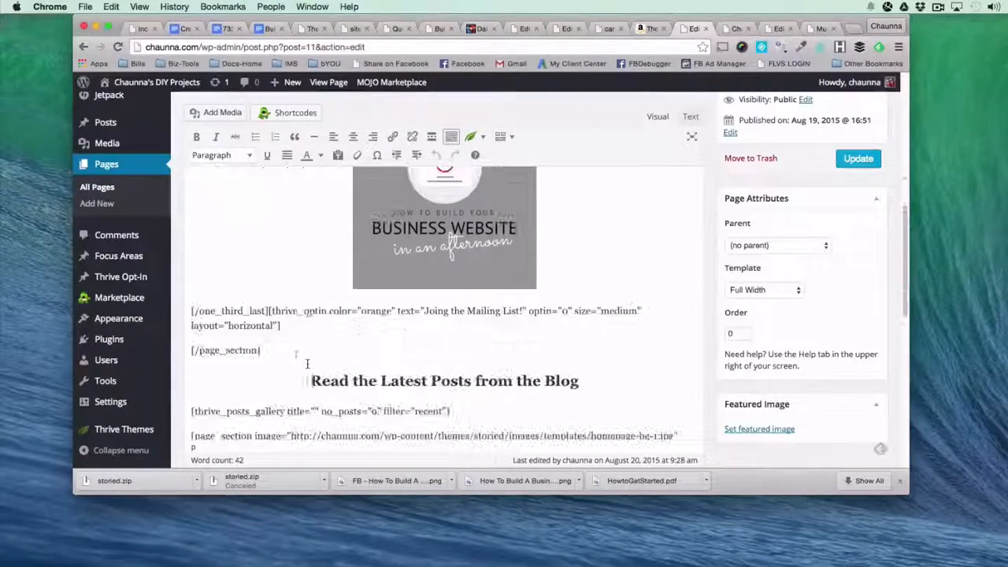
{"action": "left_click_drag", "start_coordinate": [189, 350], "coordinate": [264, 352]}
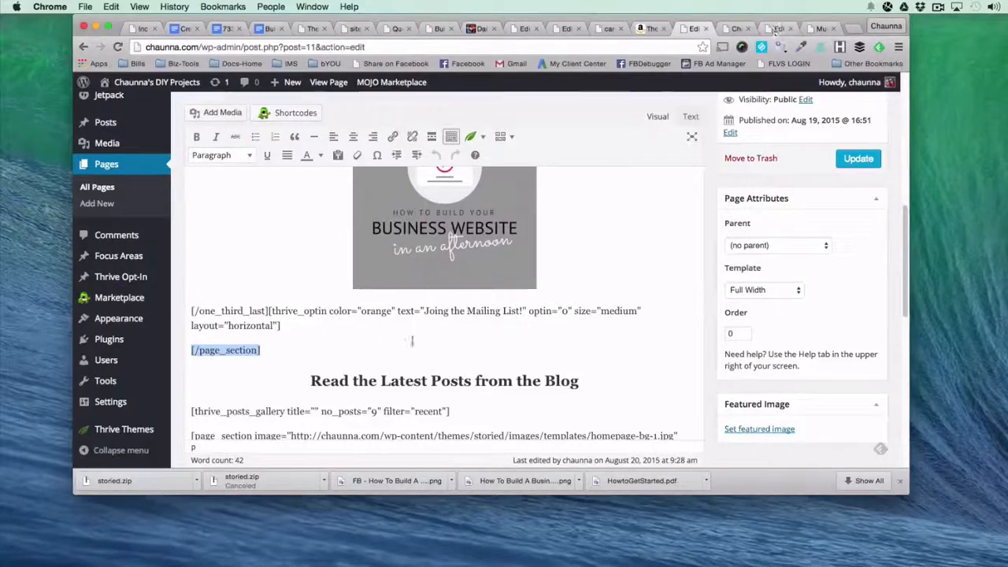
{"action": "left_click", "coordinate": [266, 374]}
{"action": "left_click_drag", "start_coordinate": [309, 391], "coordinate": [360, 431]}
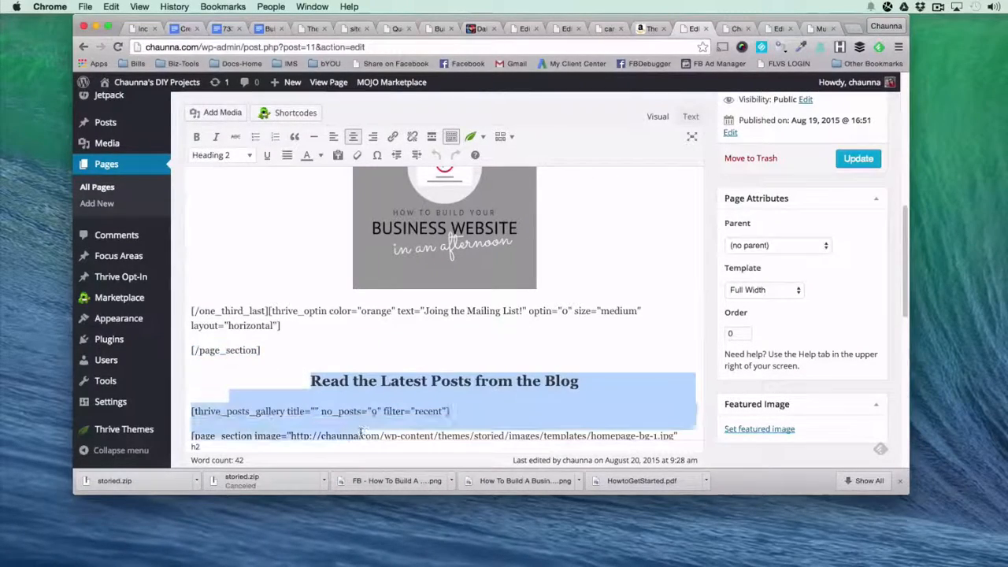
{"action": "left_click", "coordinate": [731, 29]}
{"action": "scroll", "coordinate": [535, 268], "scroll_direction": "down", "scroll_amount": 1}
{"action": "scroll", "coordinate": [496, 312], "scroll_direction": "down", "scroll_amount": 1}
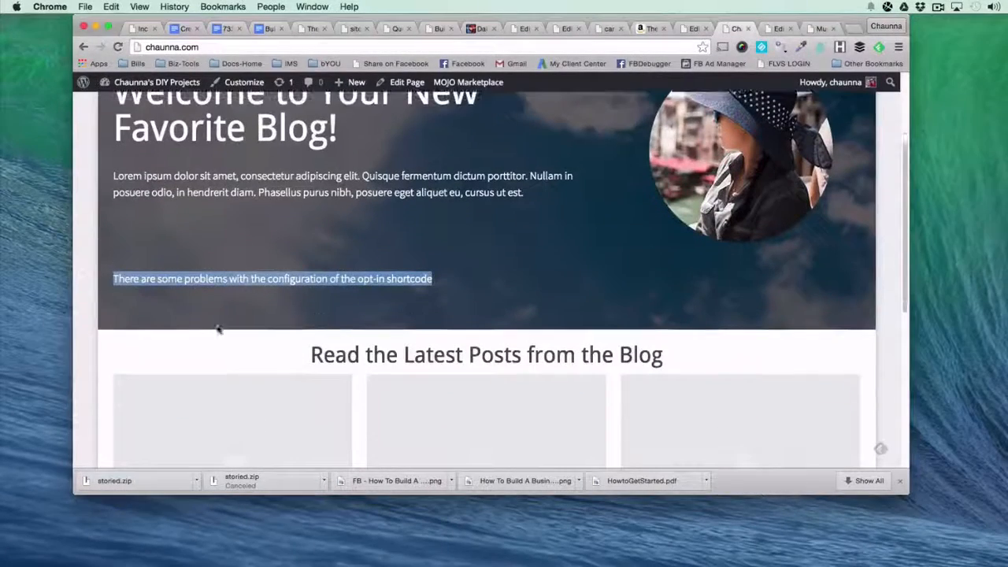
{"action": "left_click", "coordinate": [243, 364]}
{"action": "triple_click", "coordinate": [244, 364]}
{"action": "scroll", "coordinate": [400, 348], "scroll_direction": "down", "scroll_amount": 3}
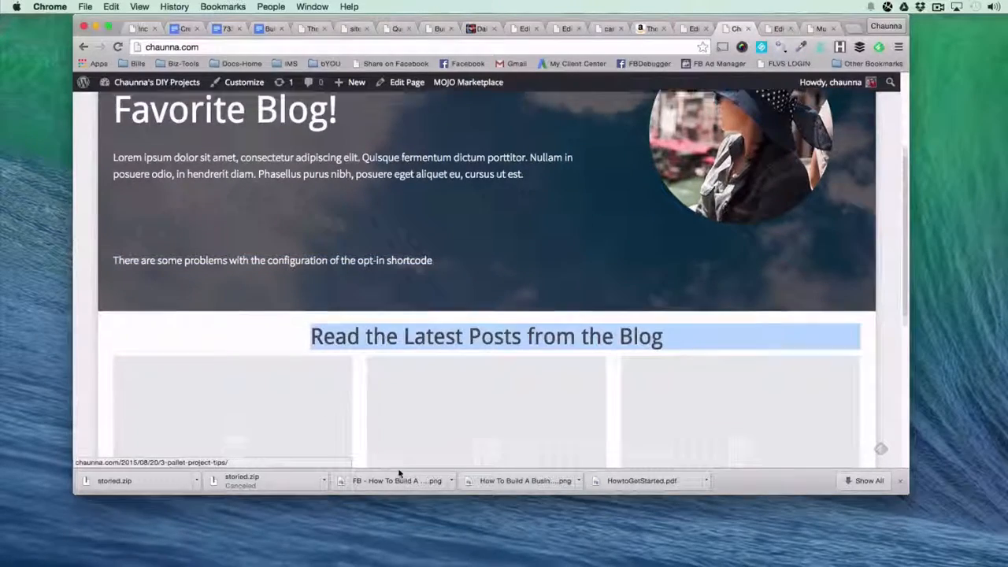
Update the homepage from its page editor.
{"action": "left_click", "coordinate": [695, 27]}
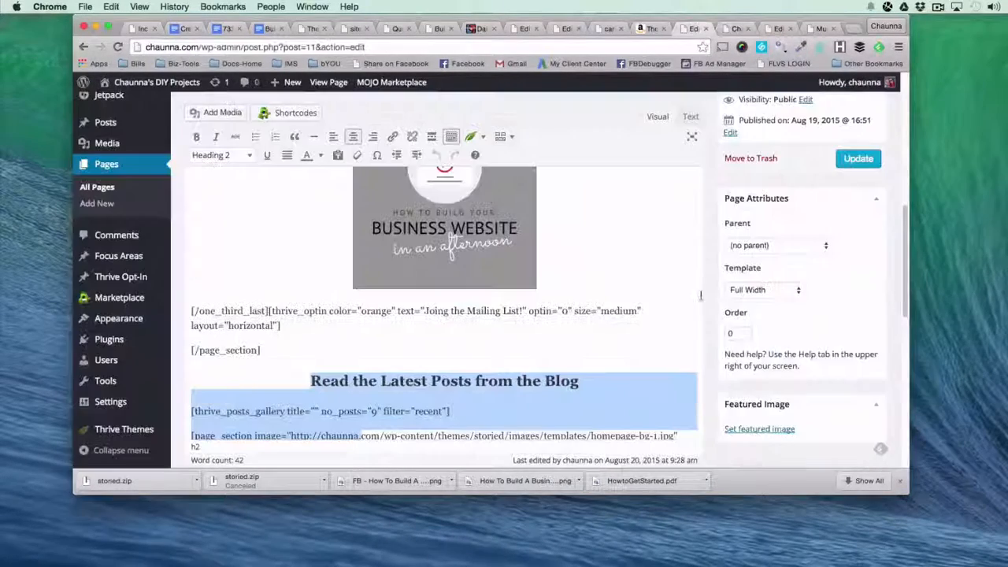
{"action": "left_click", "coordinate": [857, 158]}
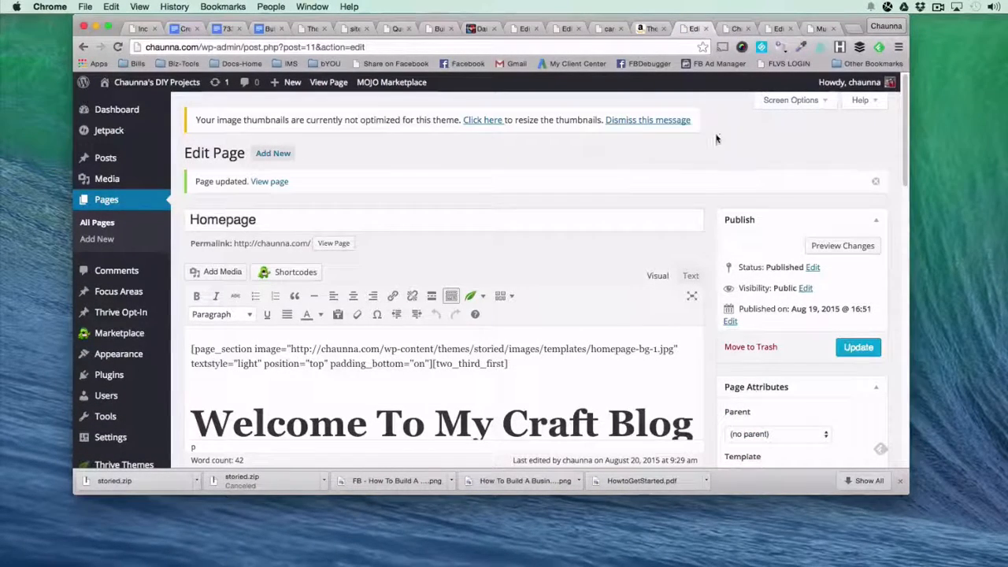
Examine the banner's opening and closing page_section shortcodes in the editor, and check the banner on the reloaded live homepage.
{"action": "scroll", "coordinate": [504, 347], "scroll_direction": "down", "scroll_amount": 1}
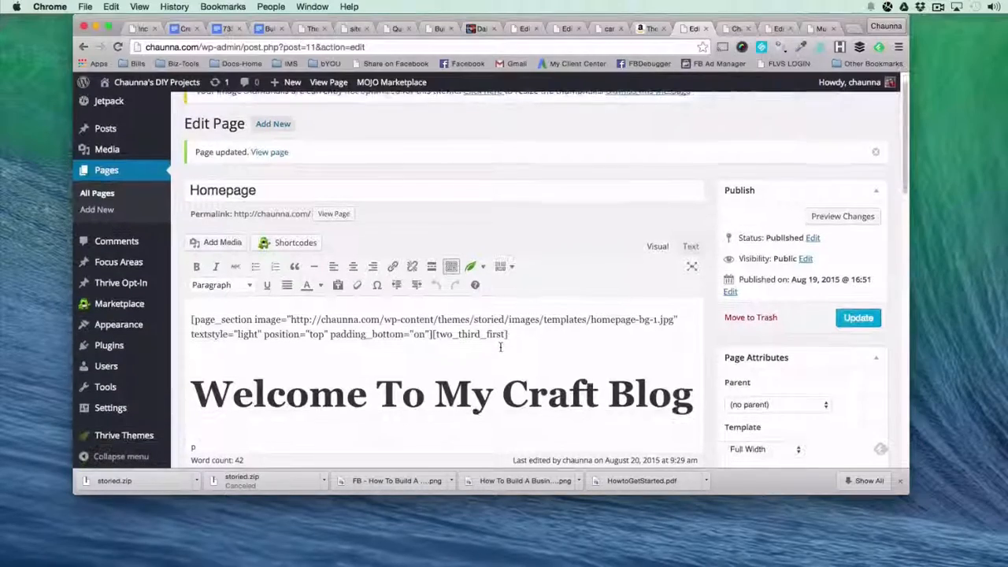
{"action": "scroll", "coordinate": [500, 347], "scroll_direction": "down", "scroll_amount": 1}
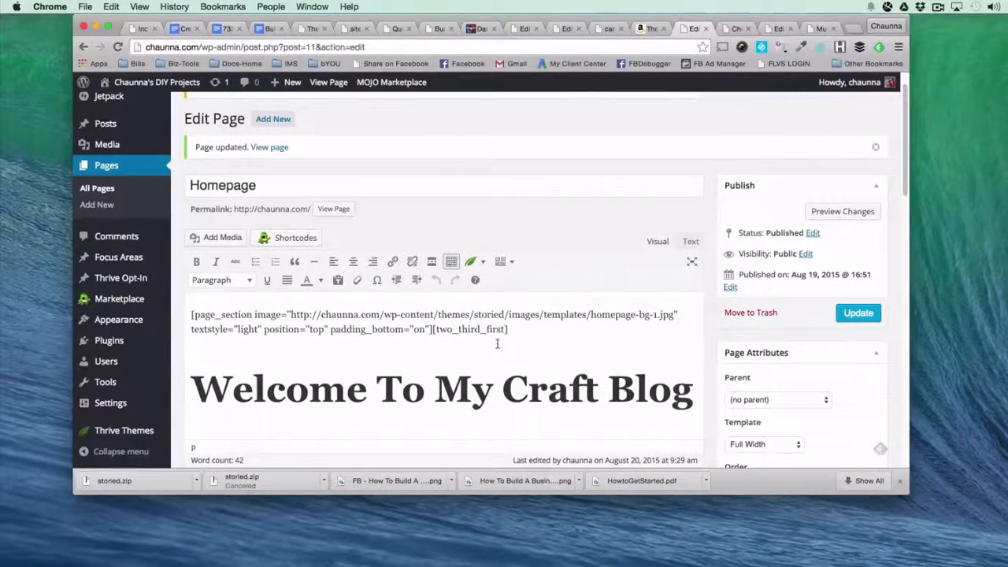
{"action": "scroll", "coordinate": [497, 344], "scroll_direction": "down", "scroll_amount": 2}
{"action": "mouse_move", "coordinate": [184, 246]}
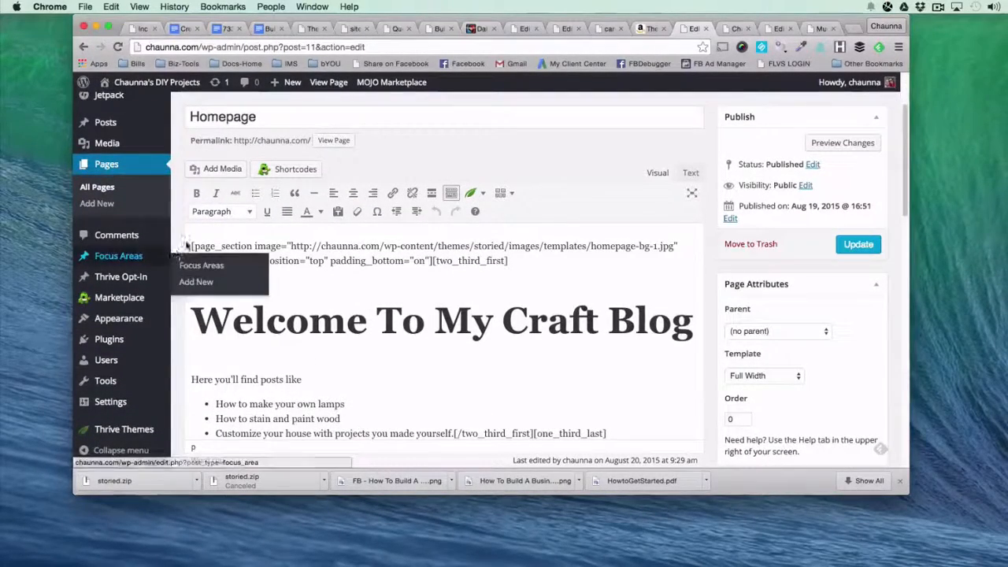
{"action": "scroll", "coordinate": [201, 256], "scroll_direction": "down", "scroll_amount": 4}
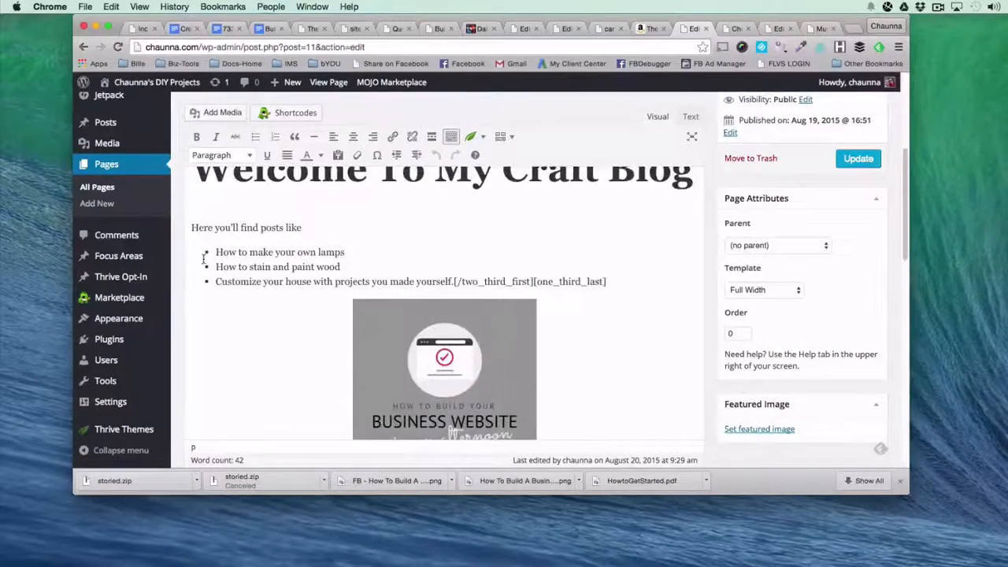
{"action": "scroll", "coordinate": [203, 258], "scroll_direction": "down", "scroll_amount": 5}
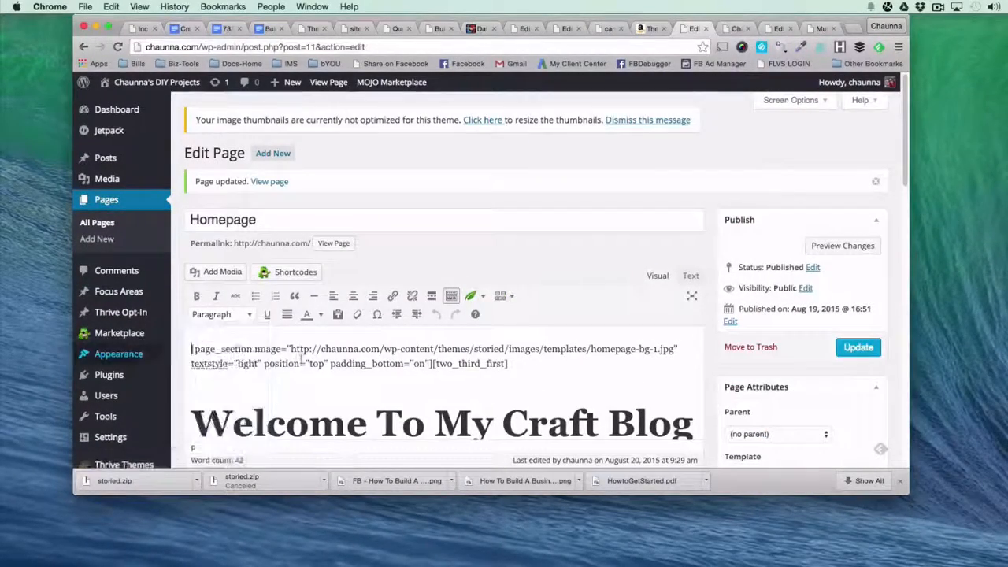
{"action": "scroll", "coordinate": [301, 359], "scroll_direction": "down", "scroll_amount": 5}
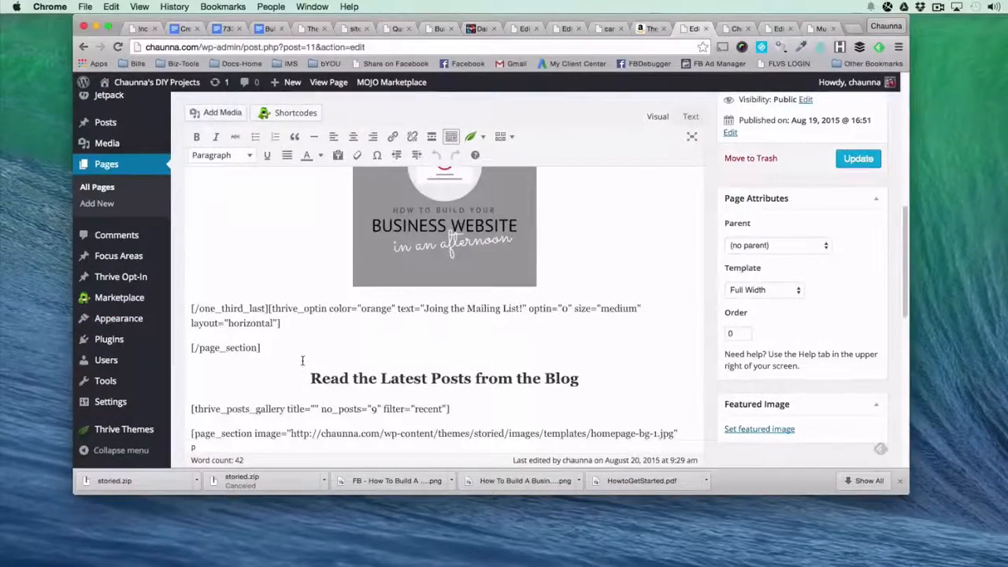
{"action": "left_click_drag", "start_coordinate": [191, 347], "coordinate": [271, 355]}
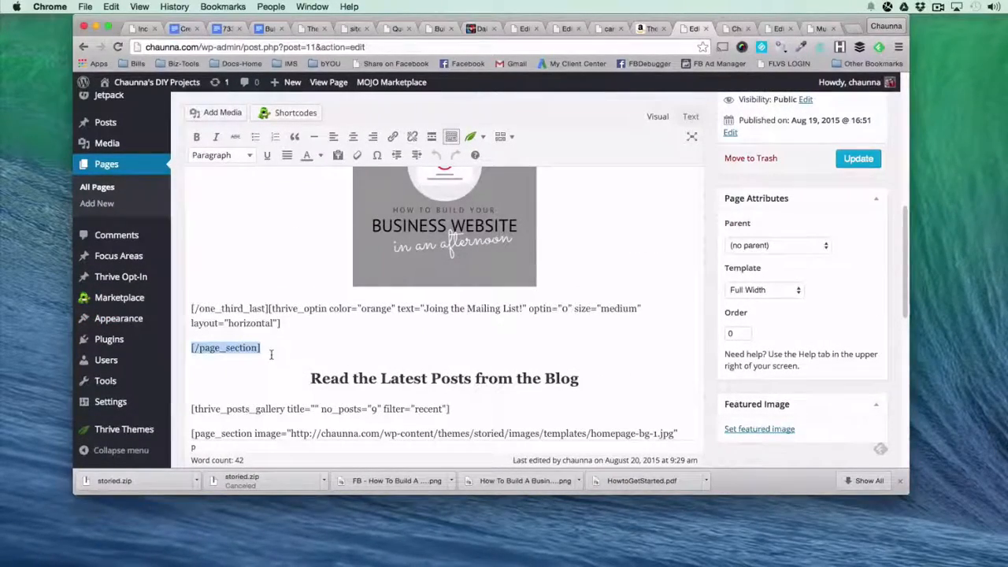
{"action": "scroll", "coordinate": [271, 355], "scroll_direction": "down", "scroll_amount": 10}
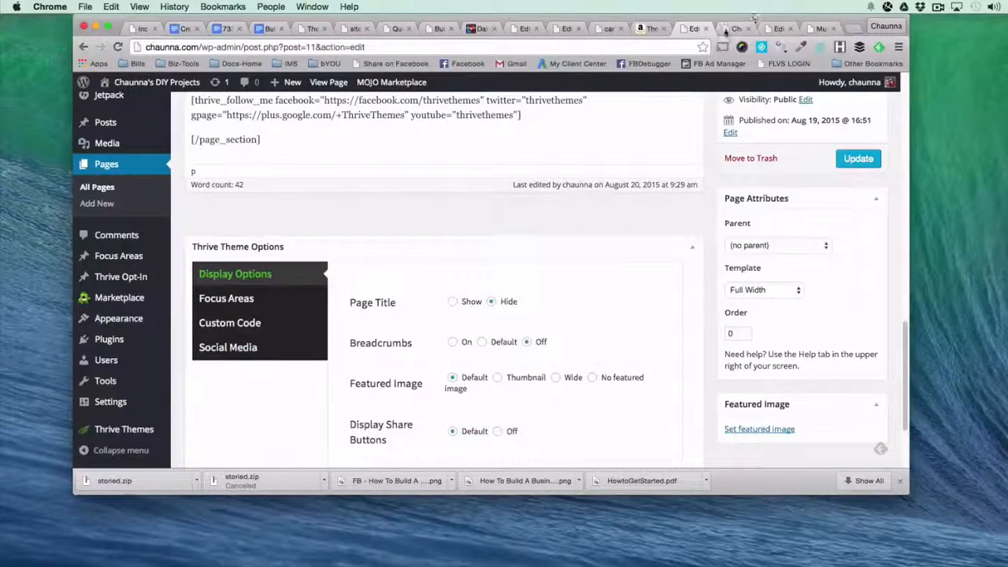
{"action": "scroll", "coordinate": [668, 326], "scroll_direction": "up", "scroll_amount": 10}
{"action": "left_click", "coordinate": [736, 28]}
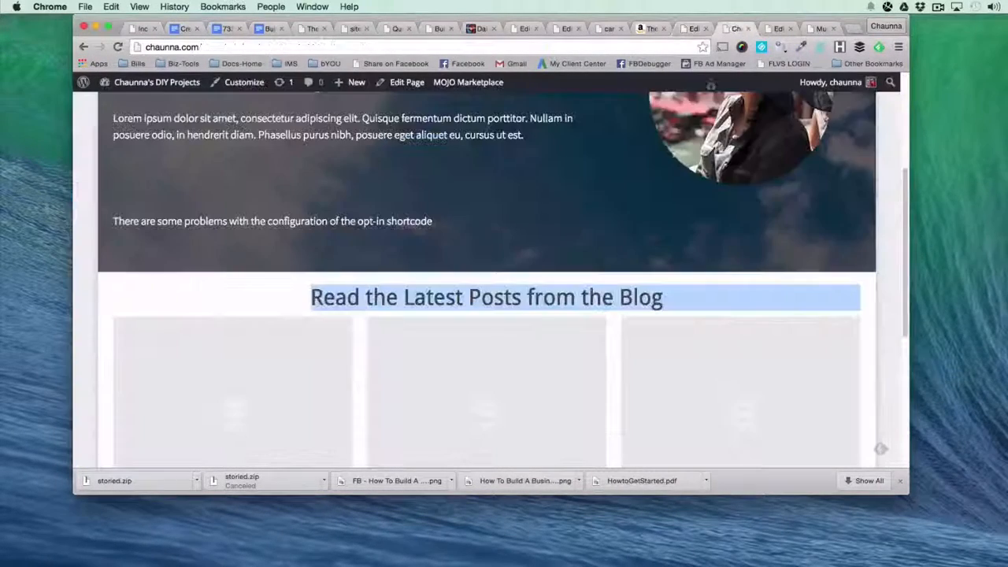
{"action": "key", "text": "super+r"}
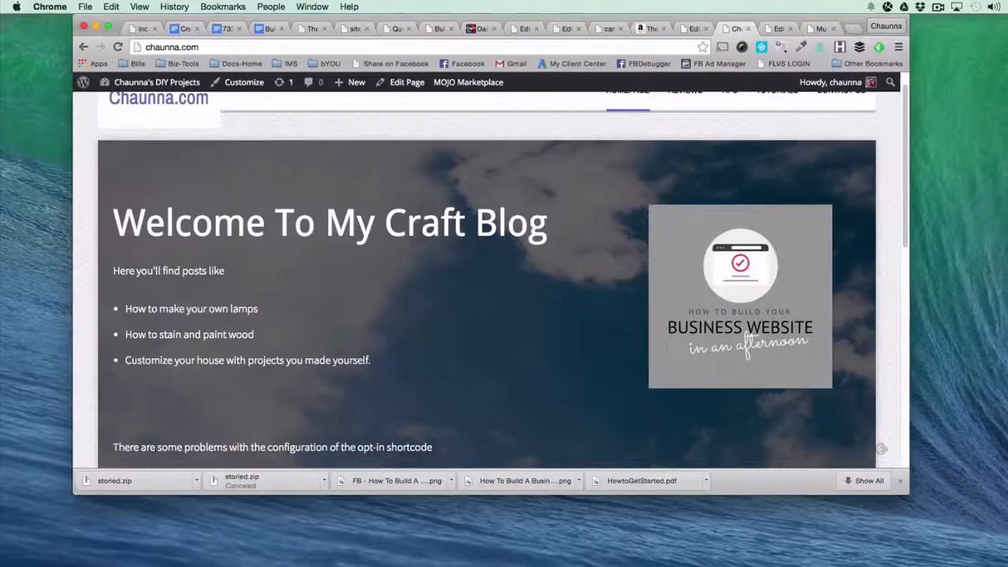
Insert a Thrive Page Section shortcode with the dark grey preset on a new line above the banner's existing opening page_section shortcode.
{"action": "left_click", "coordinate": [694, 29]}
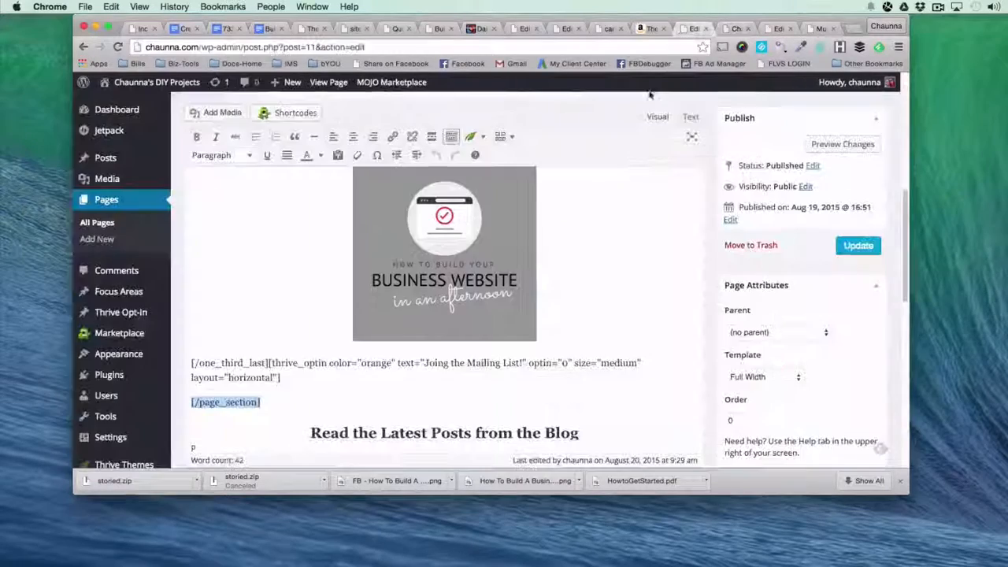
{"action": "scroll", "coordinate": [364, 309], "scroll_direction": "up", "scroll_amount": 10}
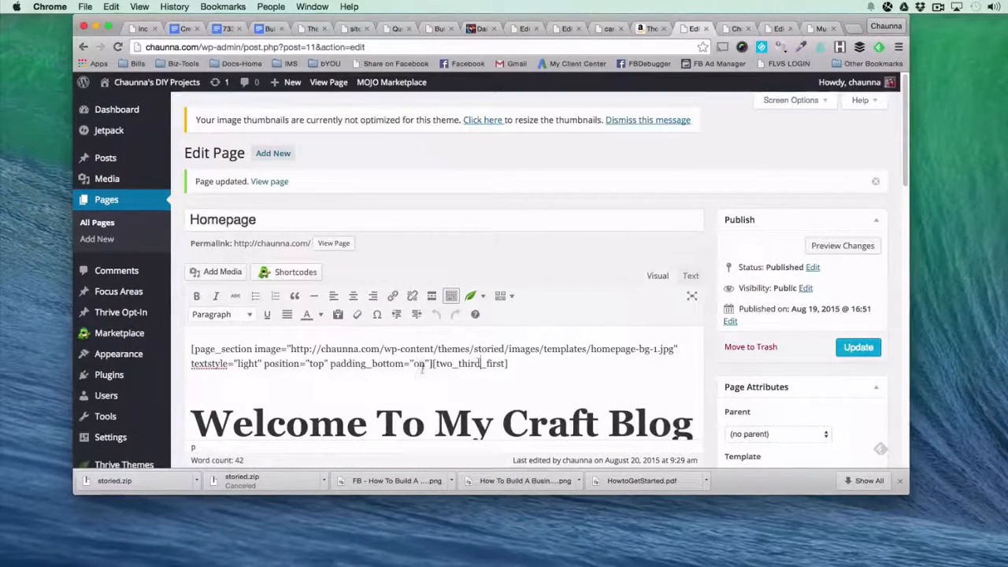
{"action": "left_click_drag", "start_coordinate": [432, 364], "coordinate": [191, 348]}
{"action": "left_click", "coordinate": [191, 348]}
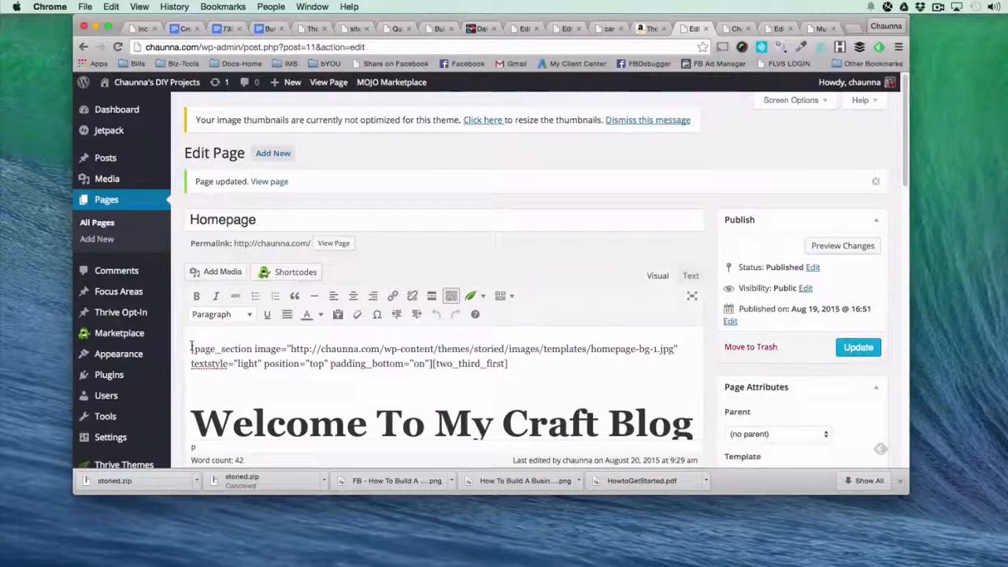
{"action": "left_click", "coordinate": [432, 364], "text": "shift"}
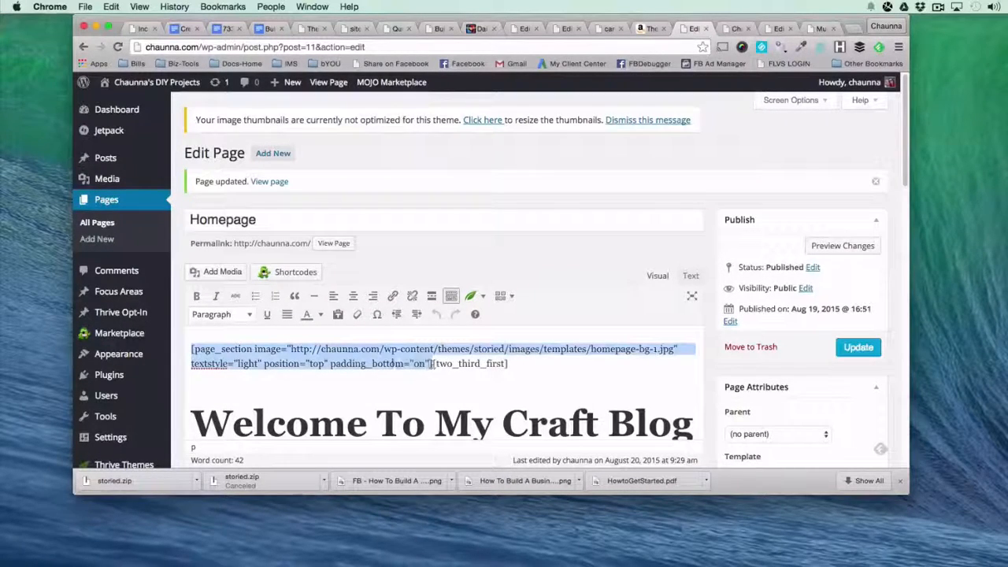
{"action": "left_click", "coordinate": [248, 333]}
{"action": "key", "text": "Return"}
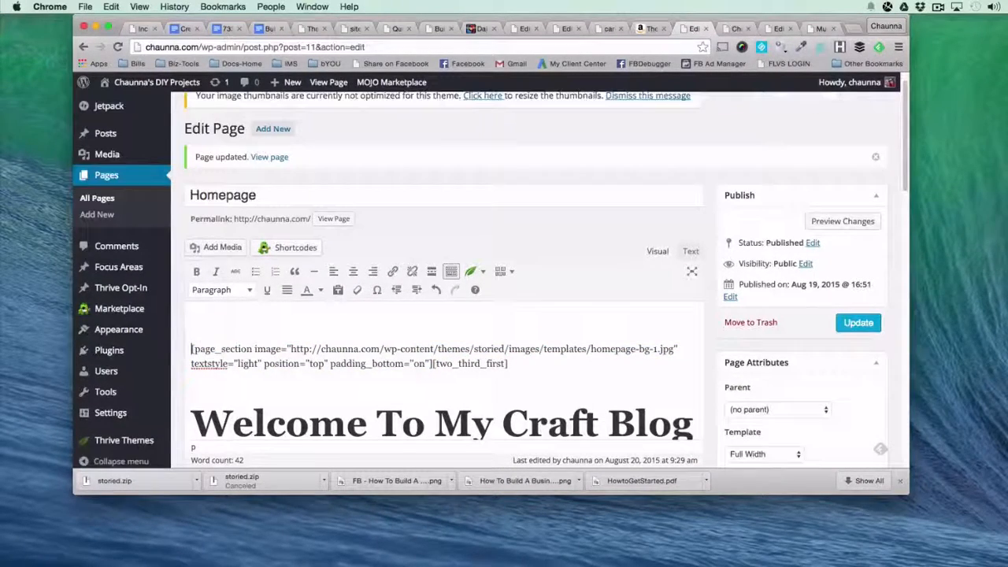
{"action": "left_click", "coordinate": [470, 271]}
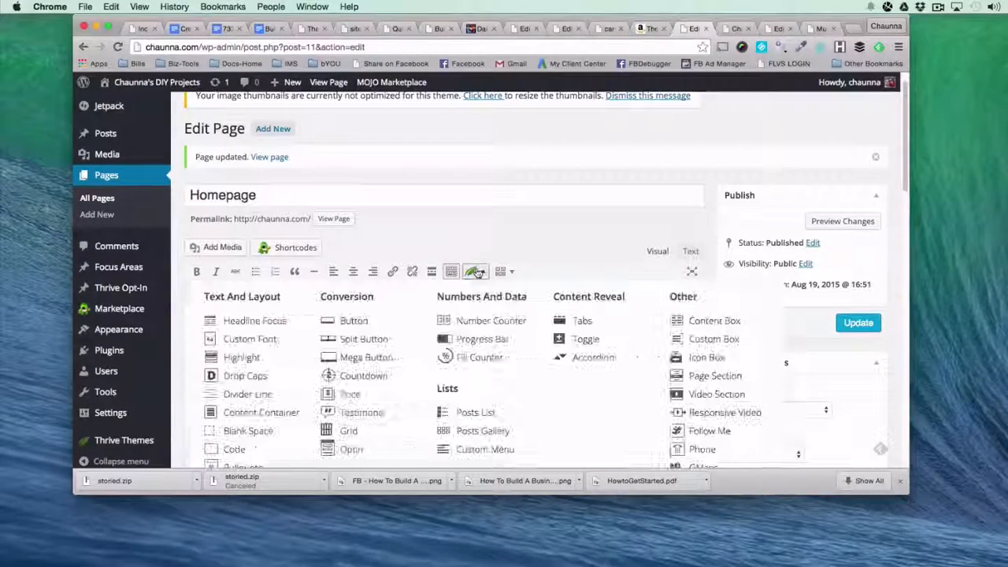
{"action": "left_click", "coordinate": [728, 380]}
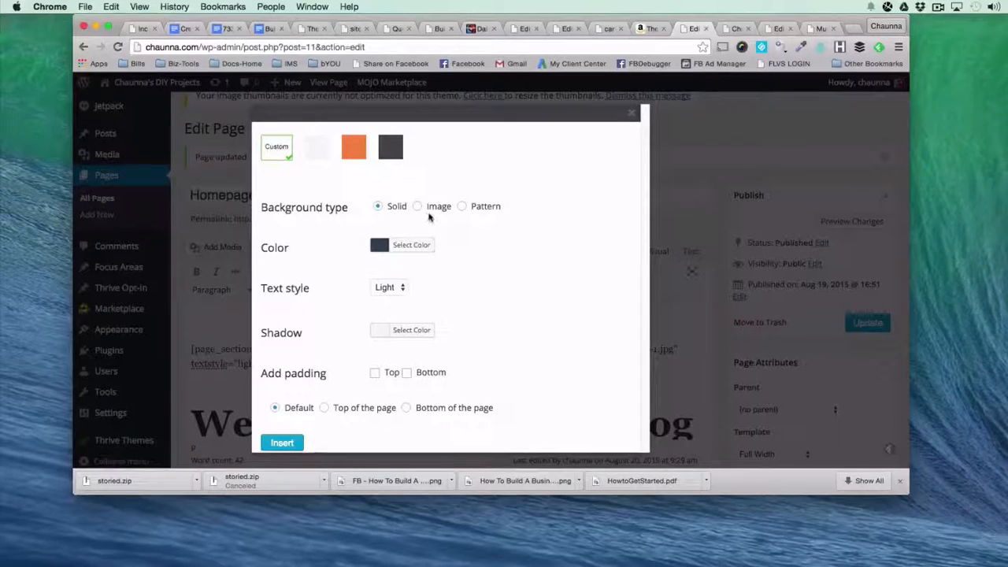
{"action": "left_click", "coordinate": [394, 157]}
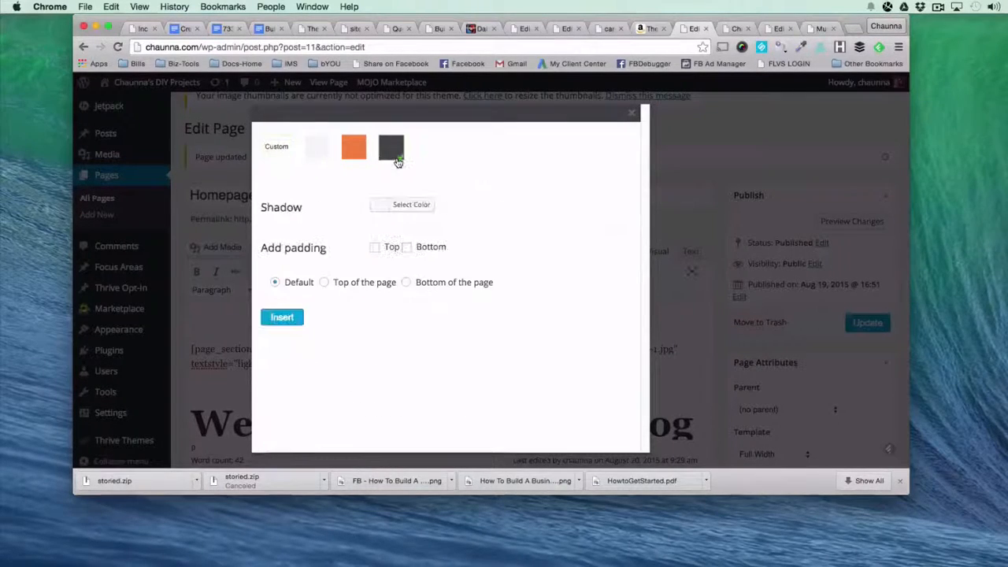
{"action": "left_click", "coordinate": [281, 317]}
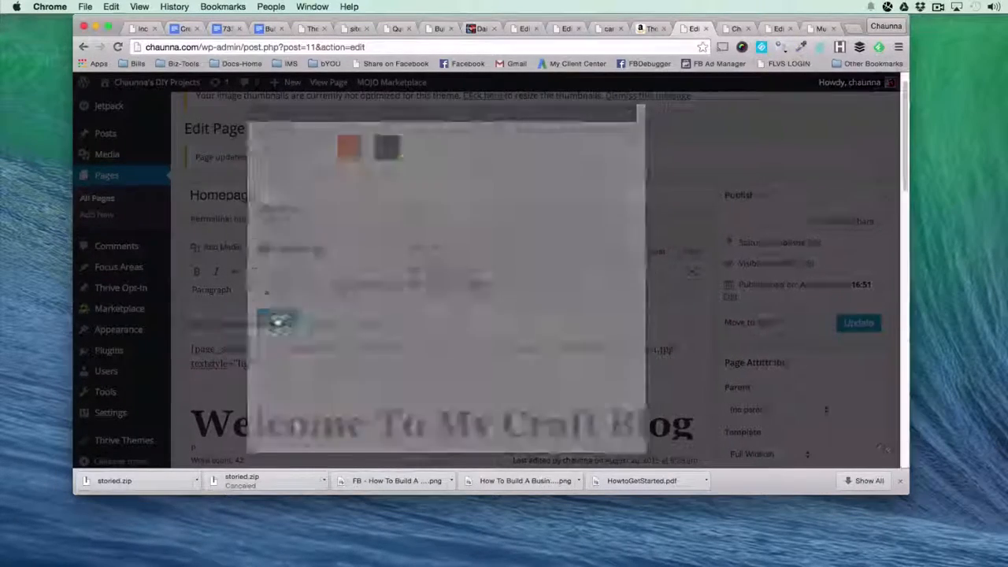
Remove the new section's closing tag and the old background-image page_section tag, placing two_third_first directly after the new opening tag.
{"action": "left_click_drag", "start_coordinate": [464, 325], "coordinate": [394, 321]}
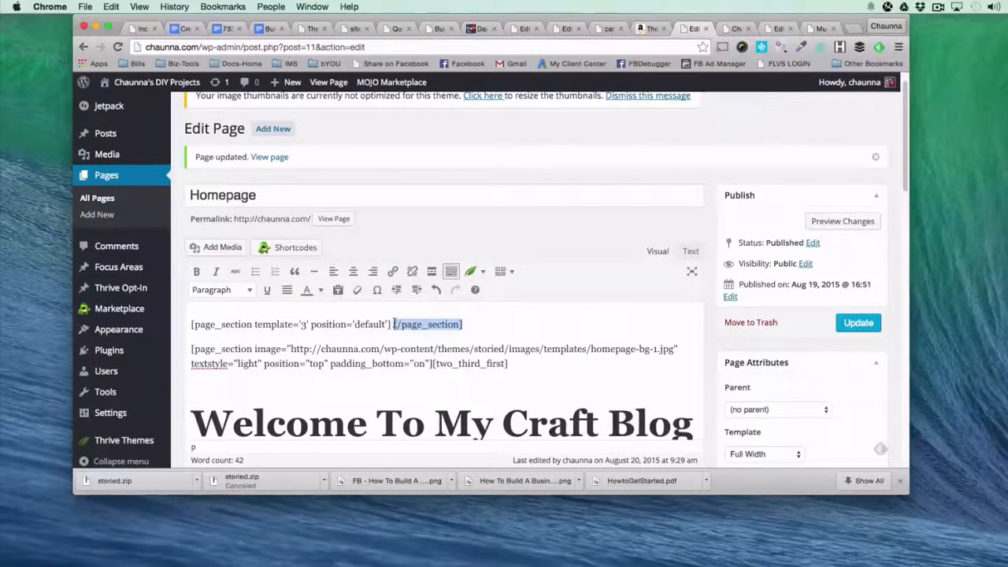
{"action": "key", "text": "ctrl+x"}
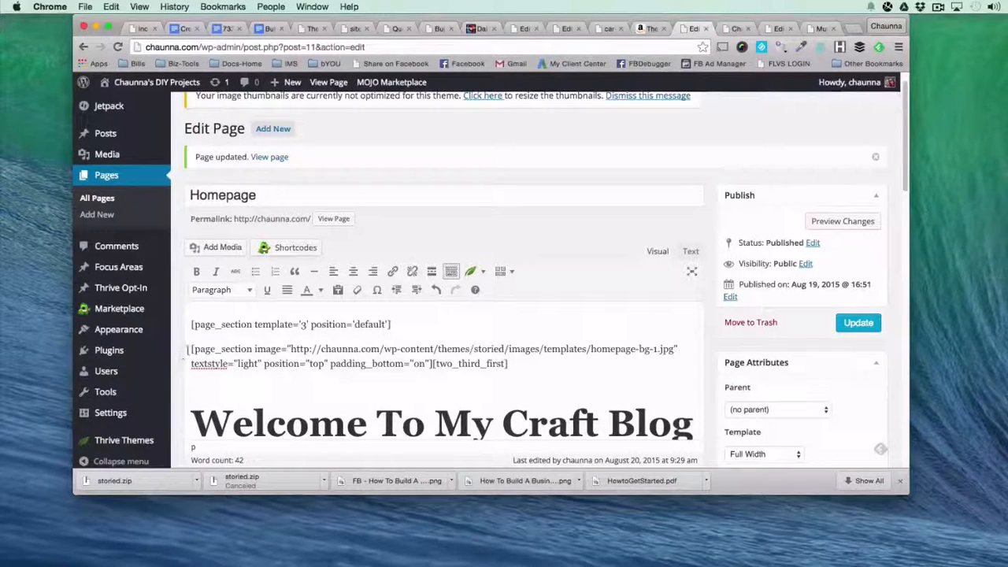
{"action": "left_click_drag", "start_coordinate": [192, 350], "coordinate": [430, 365]}
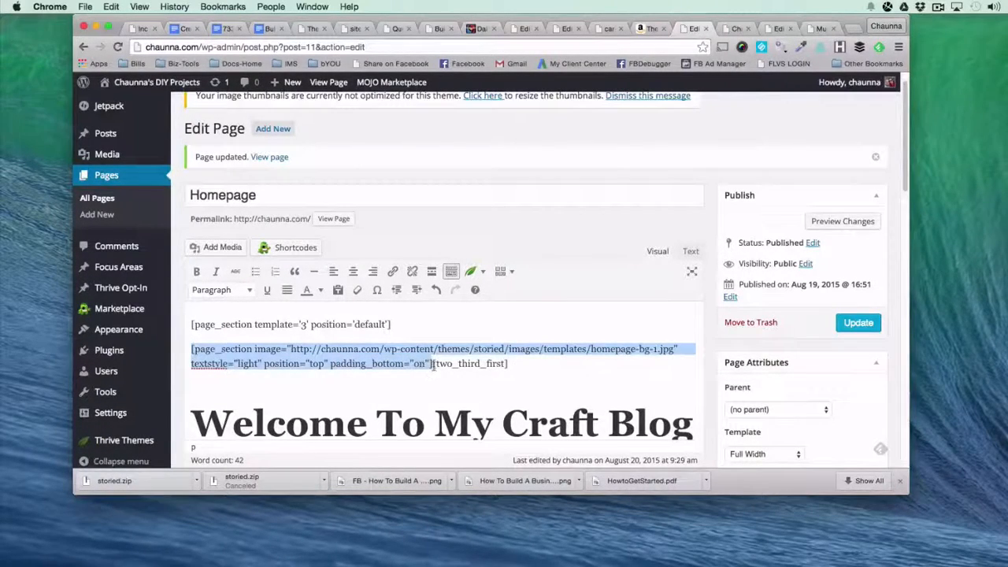
{"action": "key", "text": "BackSpace"}
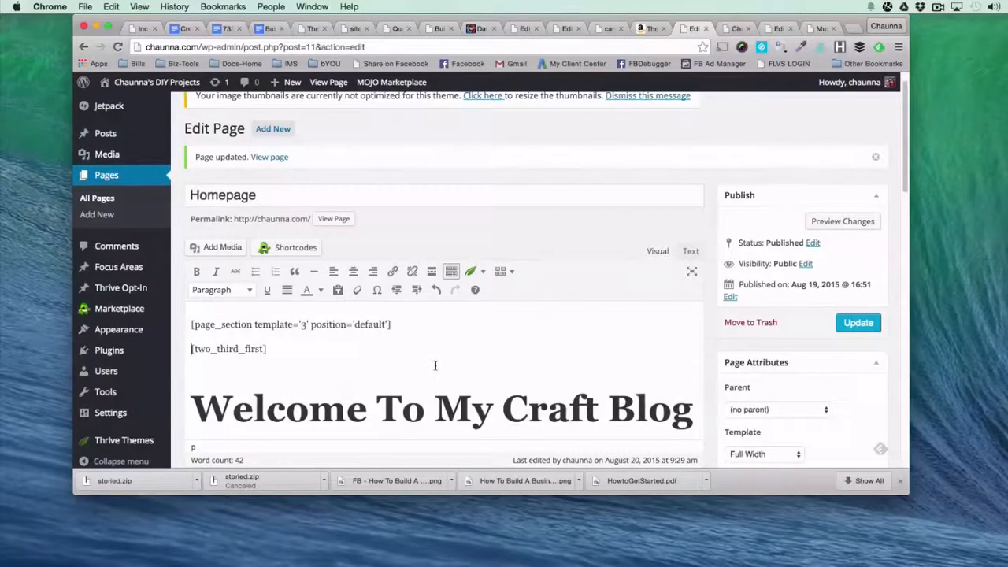
{"action": "key", "text": "BackSpace"}
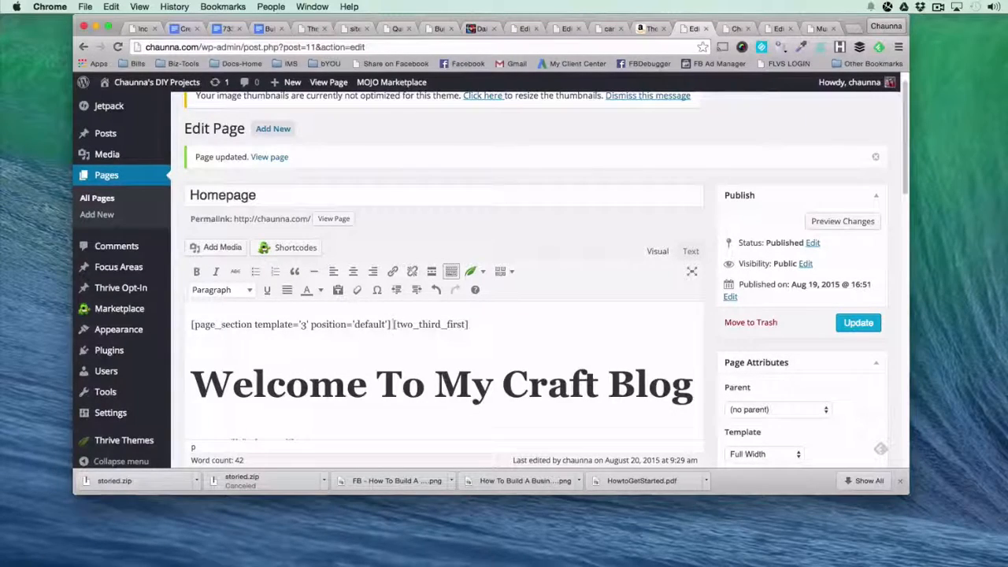
Update the homepage and reload the live site to check the banner's new background.
{"action": "left_click", "coordinate": [858, 323]}
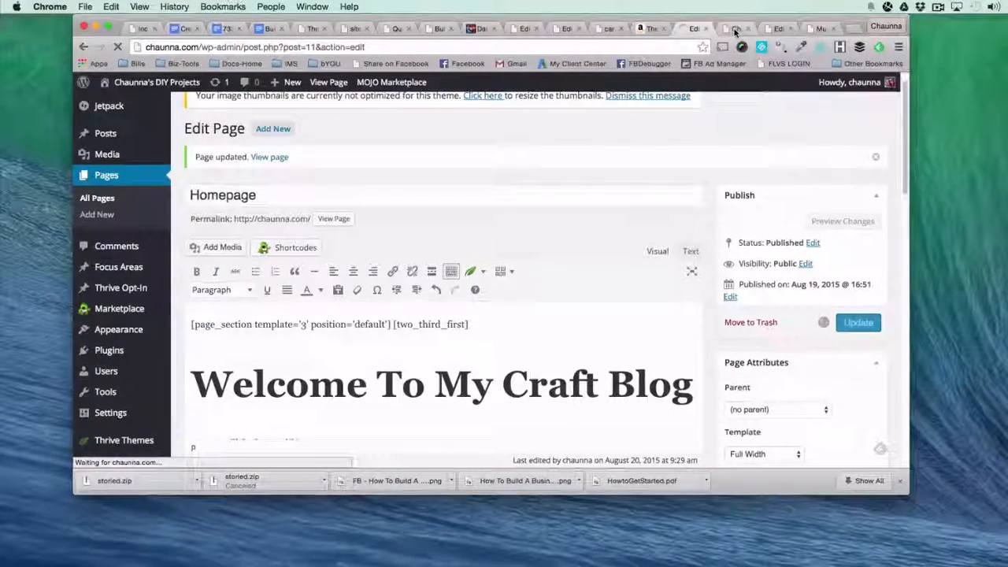
{"action": "left_click", "coordinate": [735, 29]}
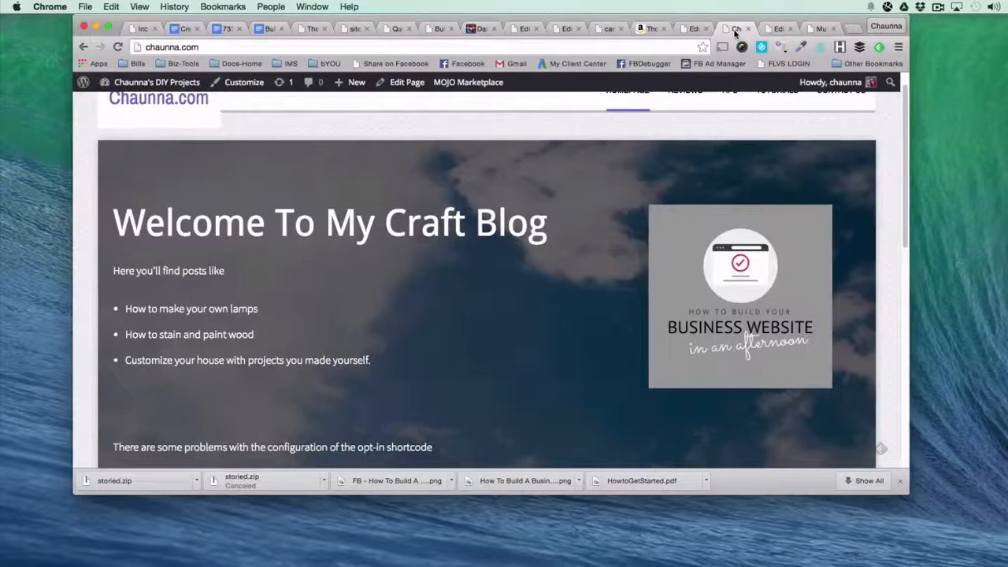
{"action": "key", "text": "super+r"}
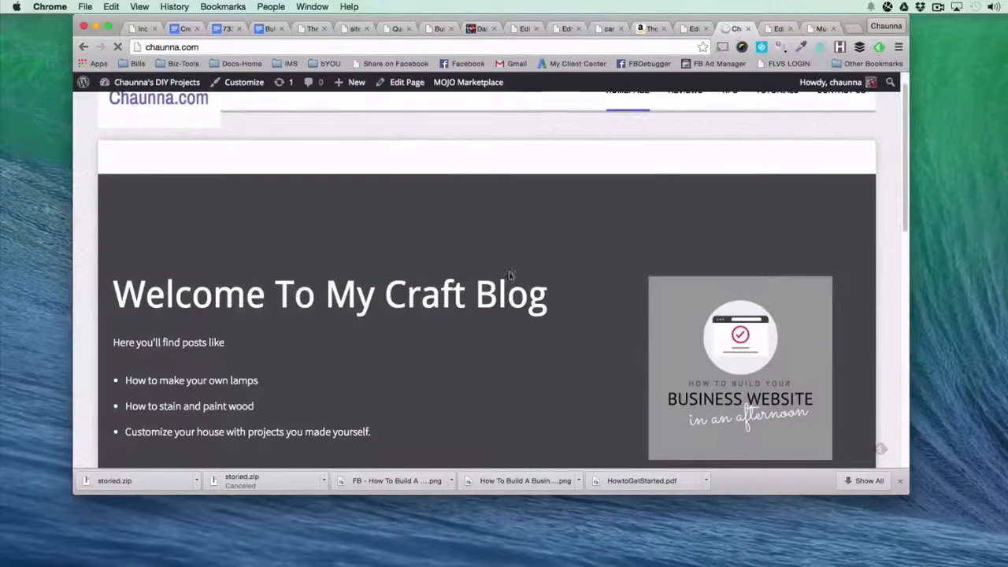
Look over the reloaded live homepage banner, from its dark grey background down to the area below the bullet list.
{"action": "scroll", "coordinate": [509, 321], "scroll_direction": "down", "scroll_amount": 1}
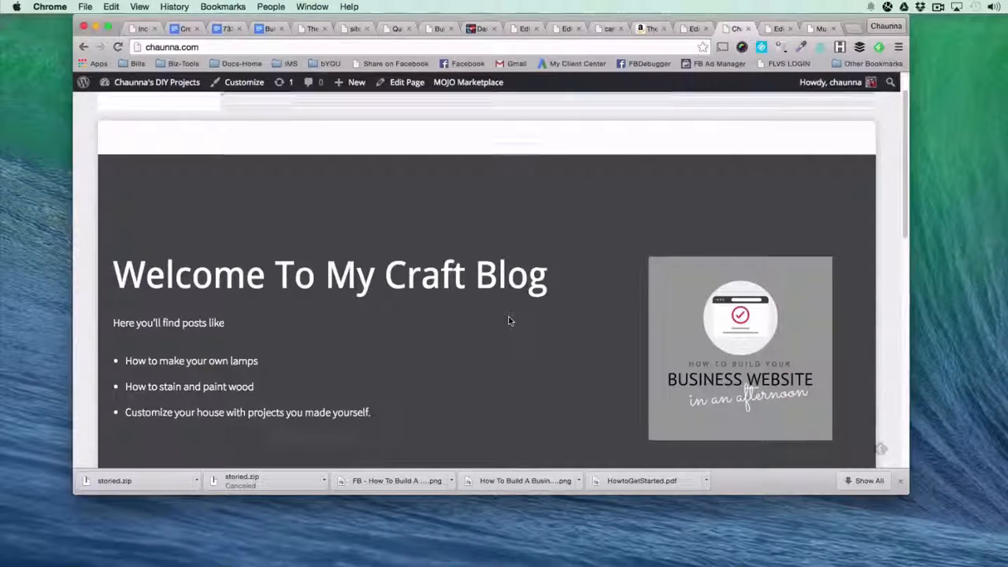
{"action": "scroll", "coordinate": [510, 321], "scroll_direction": "down", "scroll_amount": 2}
{"action": "scroll", "coordinate": [560, 359], "scroll_direction": "down", "scroll_amount": 1}
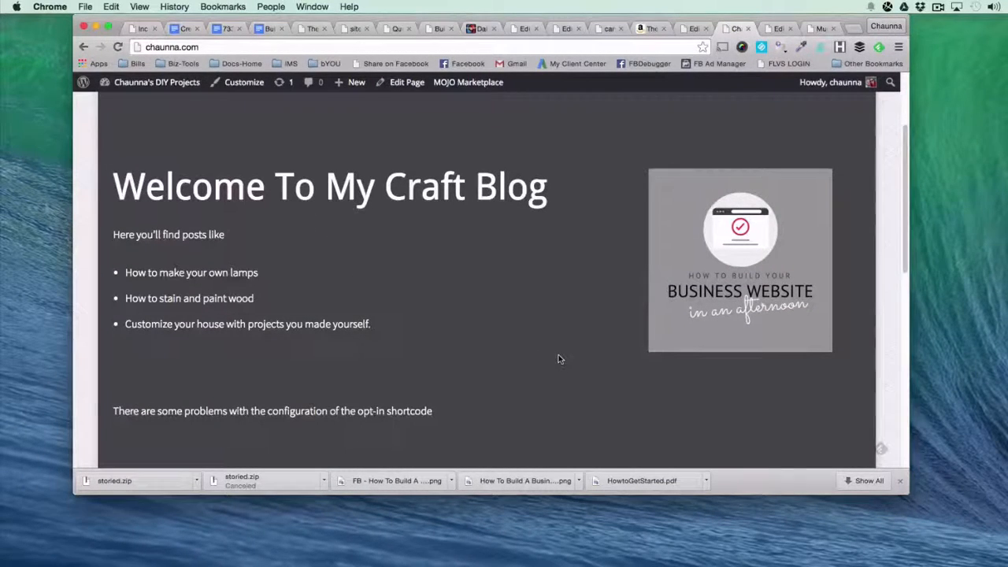
Examine the image background options of the Thrive Page Section shortcode in the homepage editor, and close its settings without inserting anything.
{"action": "left_click", "coordinate": [687, 29]}
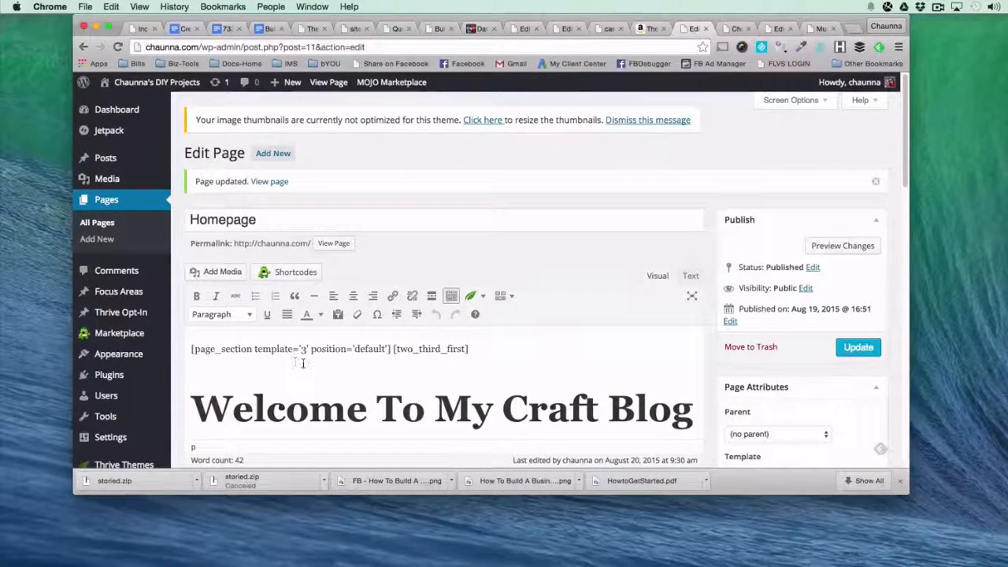
{"action": "left_click", "coordinate": [188, 352]}
{"action": "left_click", "coordinate": [505, 298]}
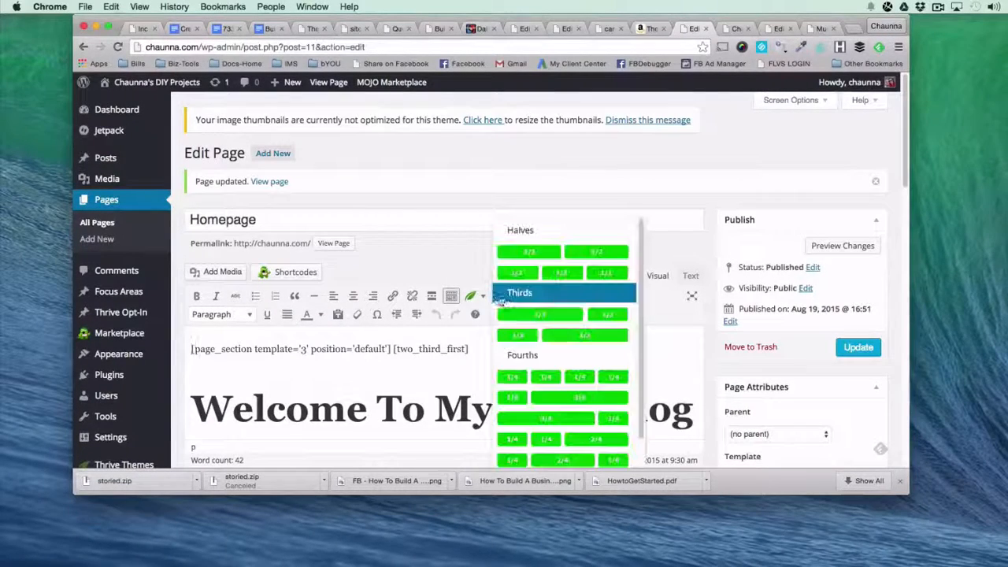
{"action": "left_click", "coordinate": [473, 296]}
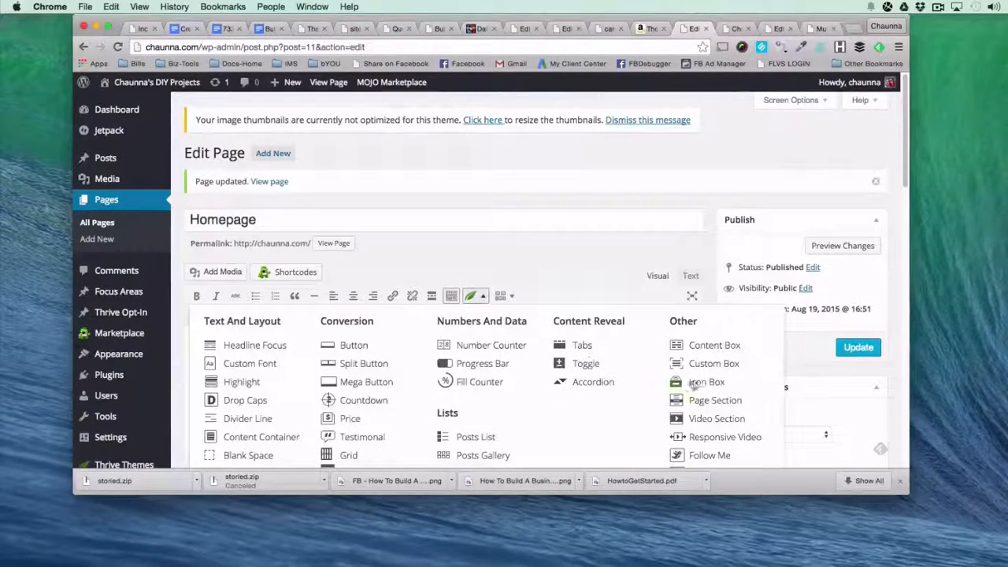
{"action": "left_click", "coordinate": [711, 407]}
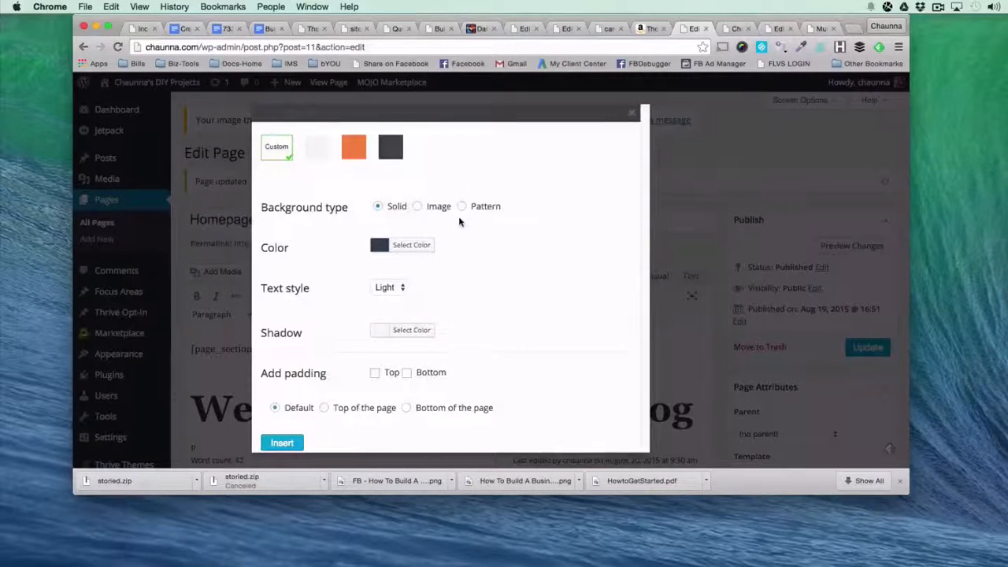
{"action": "left_click", "coordinate": [418, 206]}
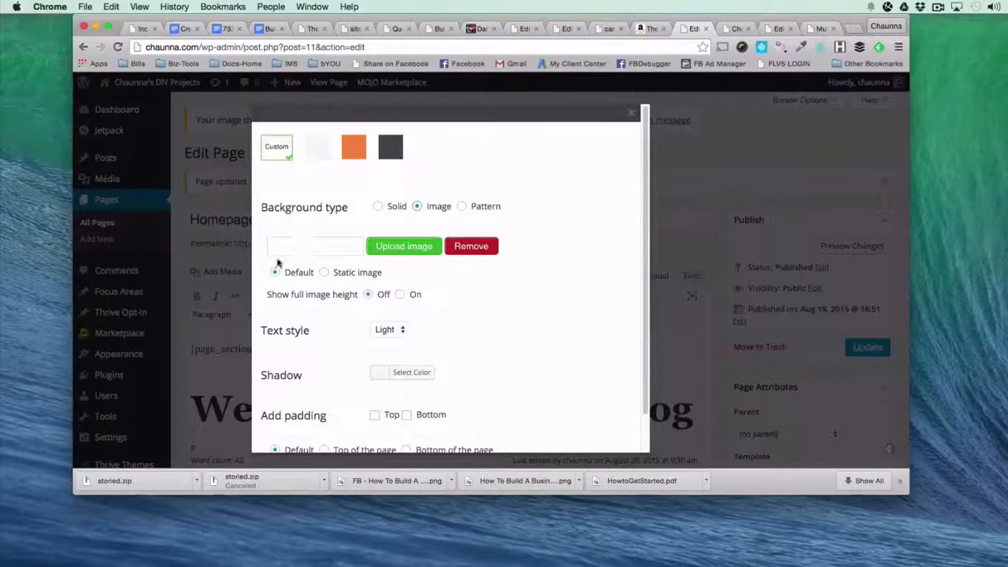
{"action": "left_click", "coordinate": [293, 248]}
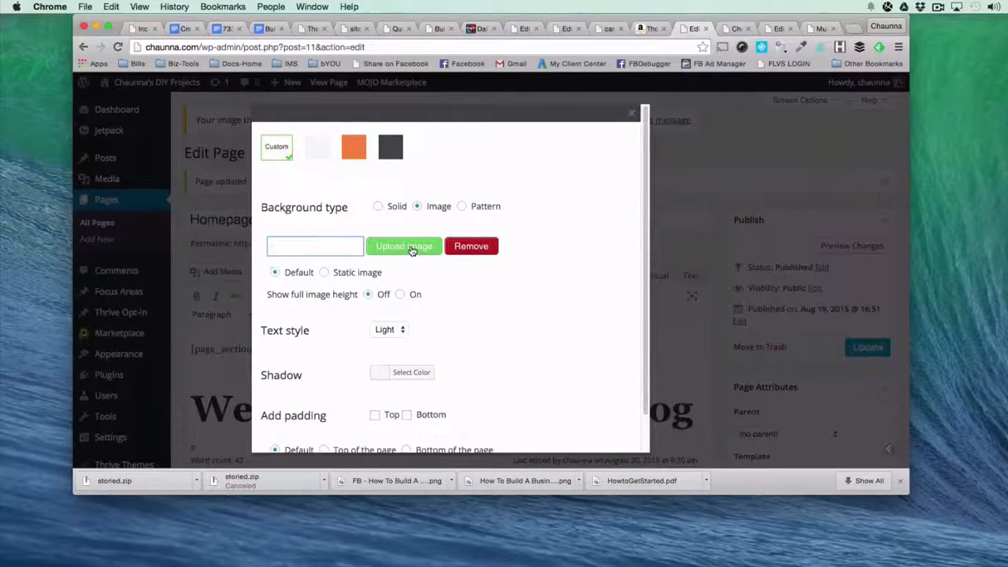
{"action": "left_click", "coordinate": [631, 114]}
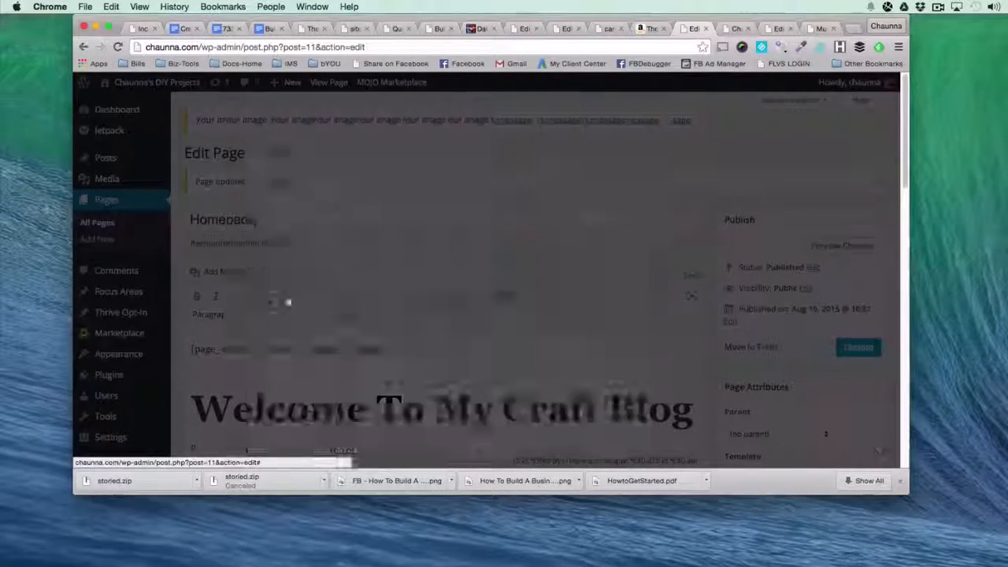
Look through the remaining homepage shortcodes in the editor, and return to the header of the live homepage.
{"action": "scroll", "coordinate": [488, 347], "scroll_direction": "down", "scroll_amount": 10}
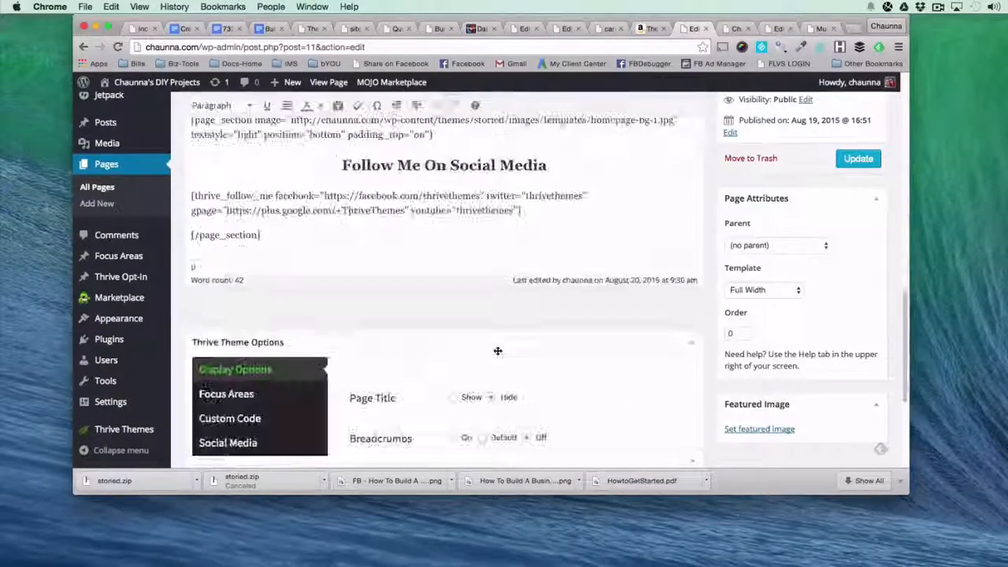
{"action": "scroll", "coordinate": [498, 350], "scroll_direction": "up", "scroll_amount": 3}
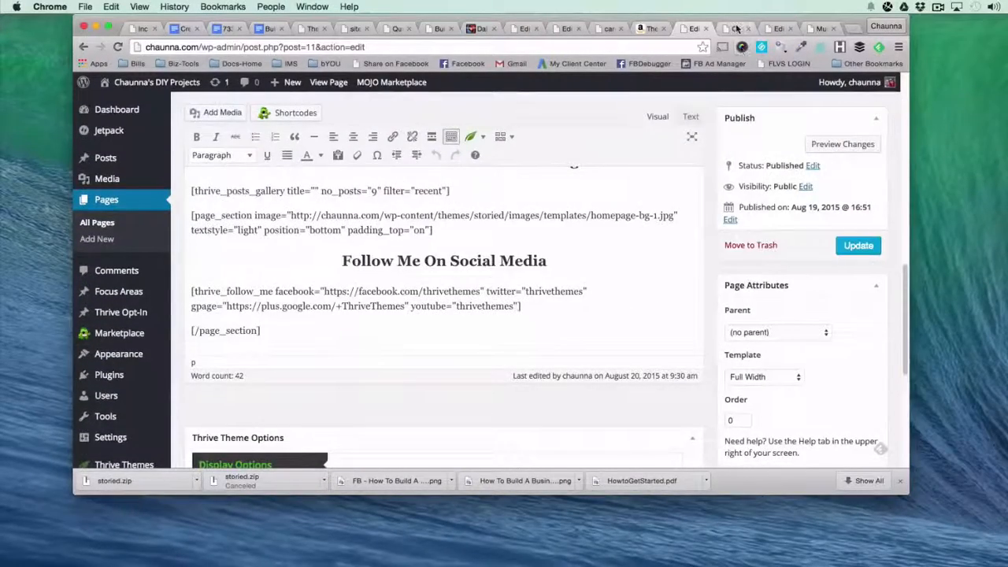
{"action": "left_click", "coordinate": [736, 29]}
{"action": "scroll", "coordinate": [606, 201], "scroll_direction": "up", "scroll_amount": 3}
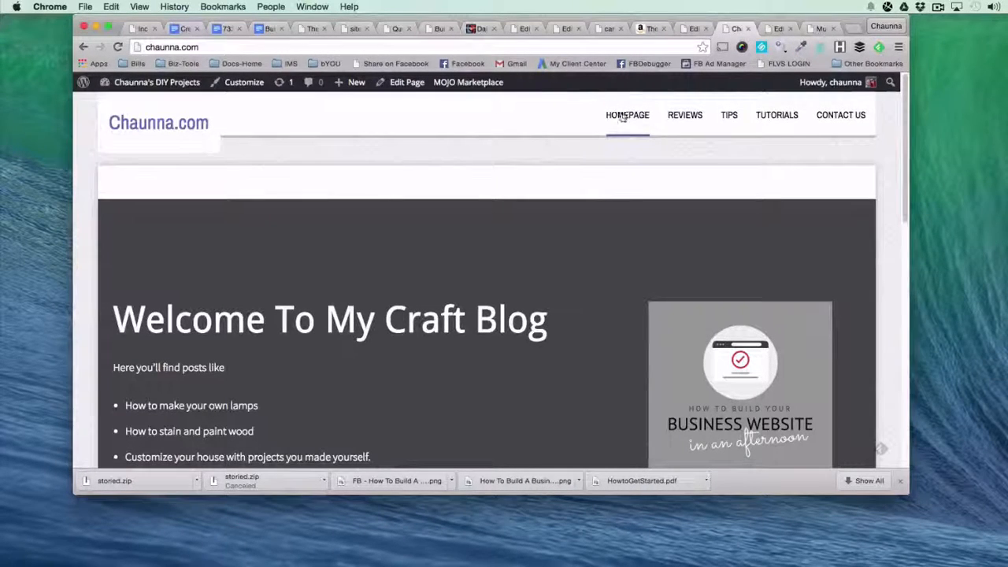
View the live Contact Us page, and compare the Reviews category archive with the Tutorials page.
{"action": "left_click", "coordinate": [847, 124]}
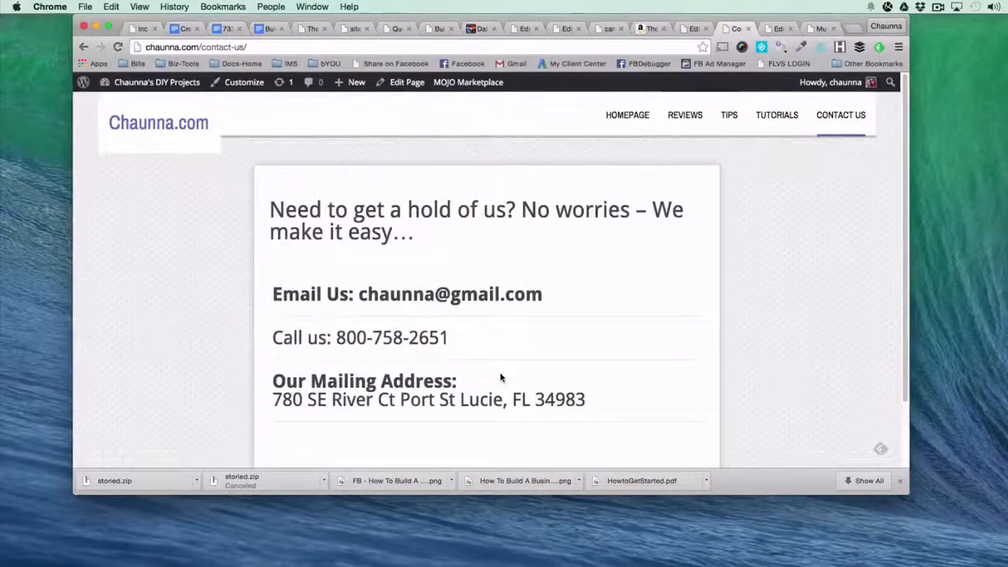
{"action": "left_click", "coordinate": [697, 120]}
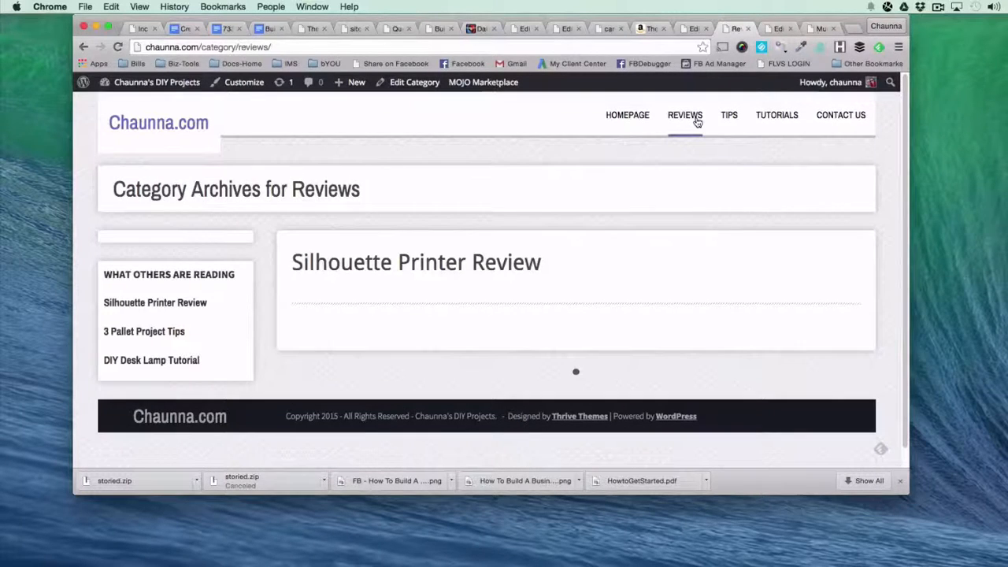
{"action": "left_click", "coordinate": [782, 120]}
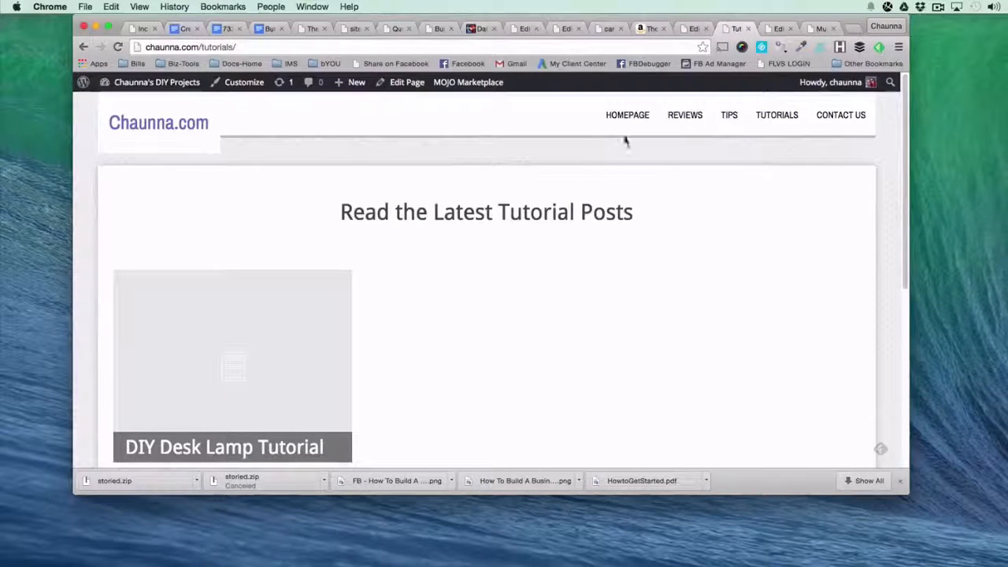
{"action": "left_click", "coordinate": [687, 115]}
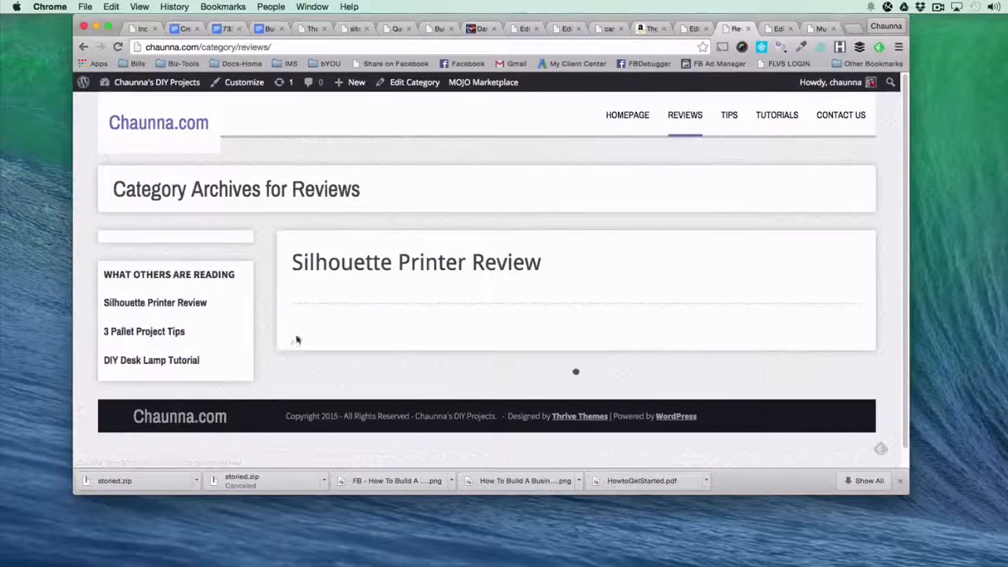
{"action": "left_click", "coordinate": [770, 118]}
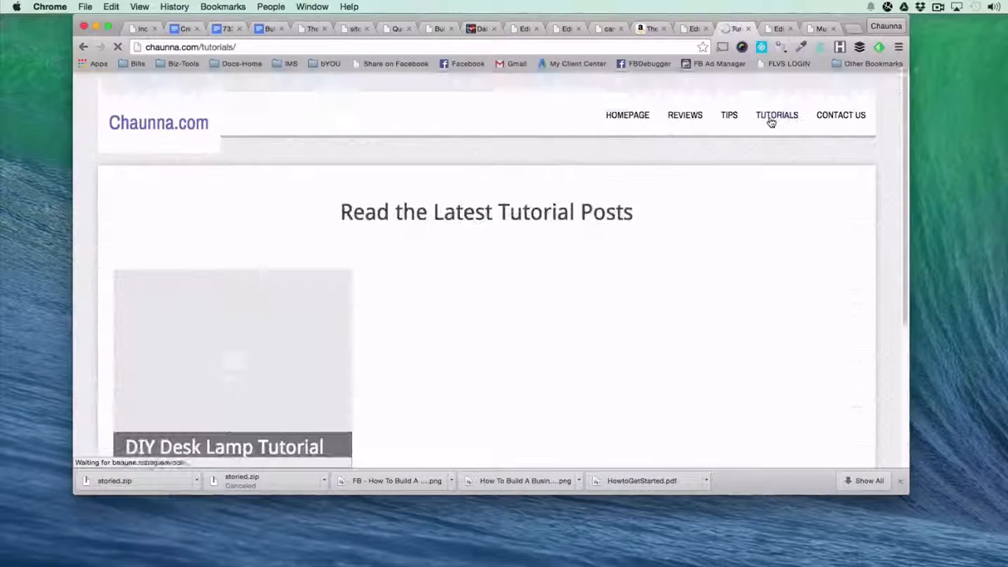